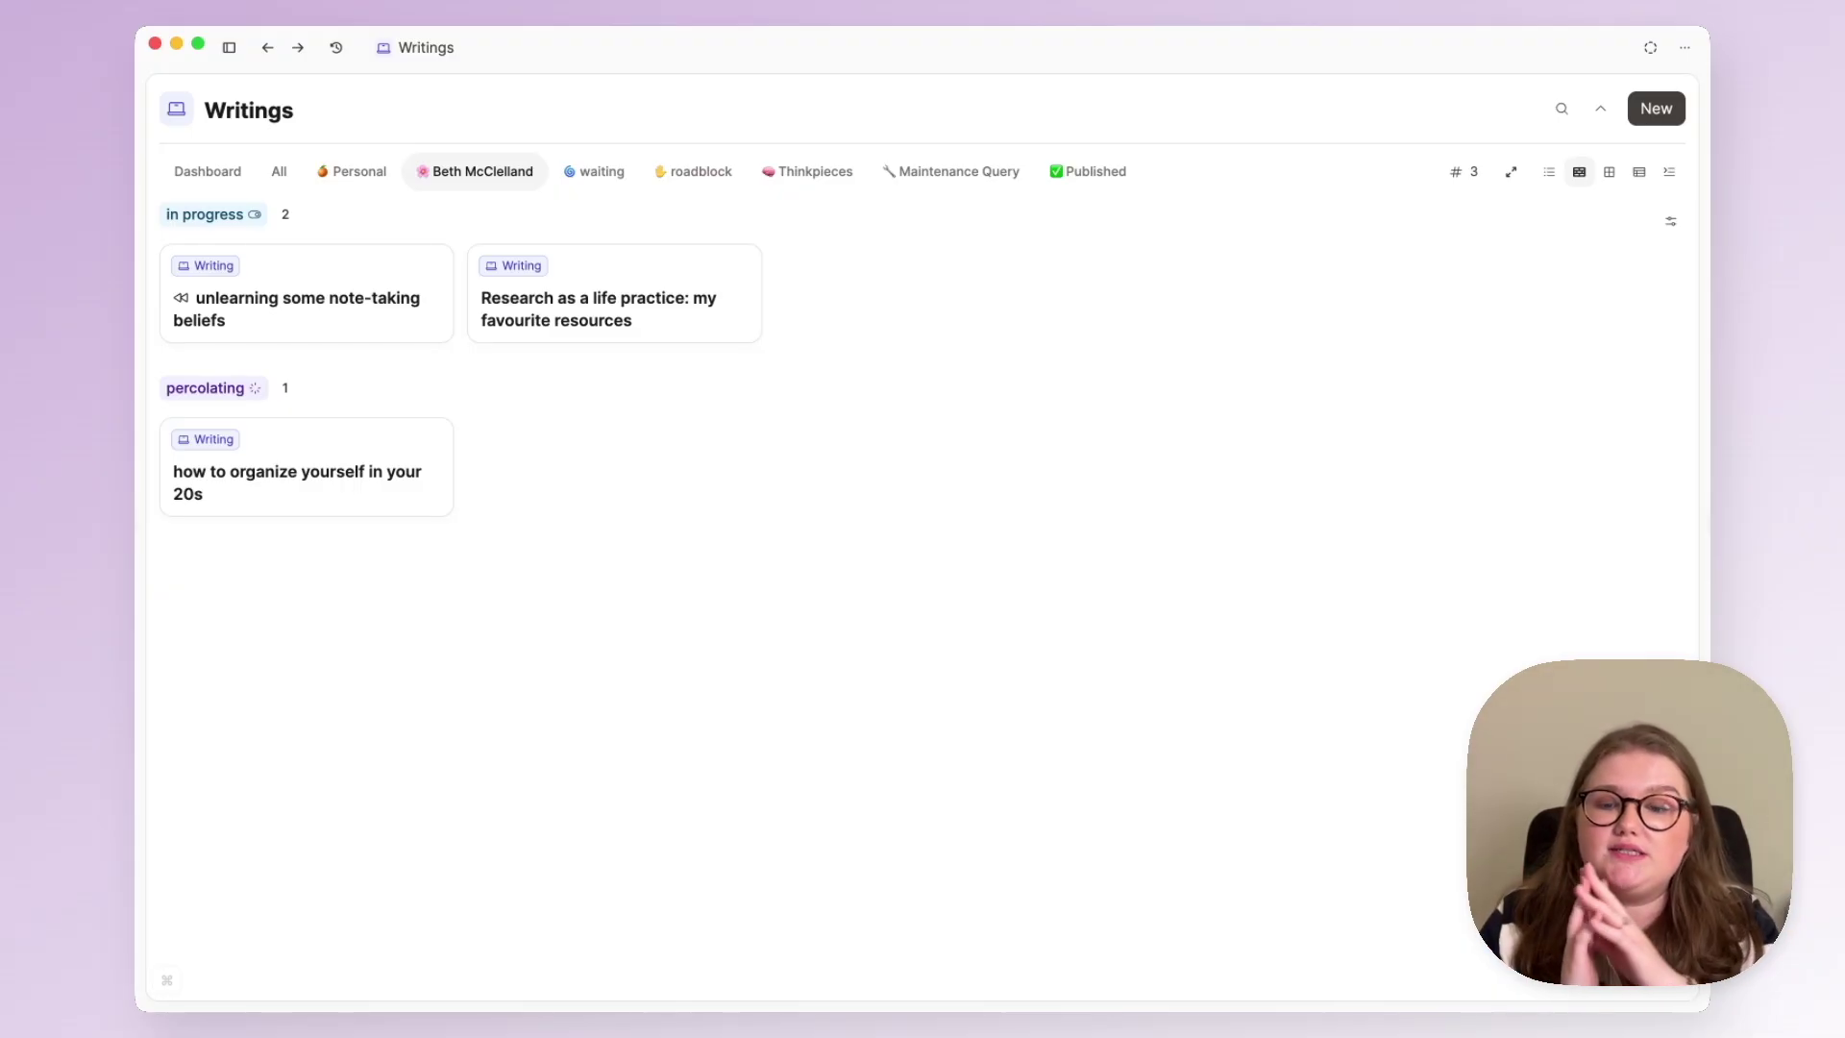
Create a Writing titled 'new post' with the body 'write down some quick thoughts', then close it
key(super+k)
text(writing)
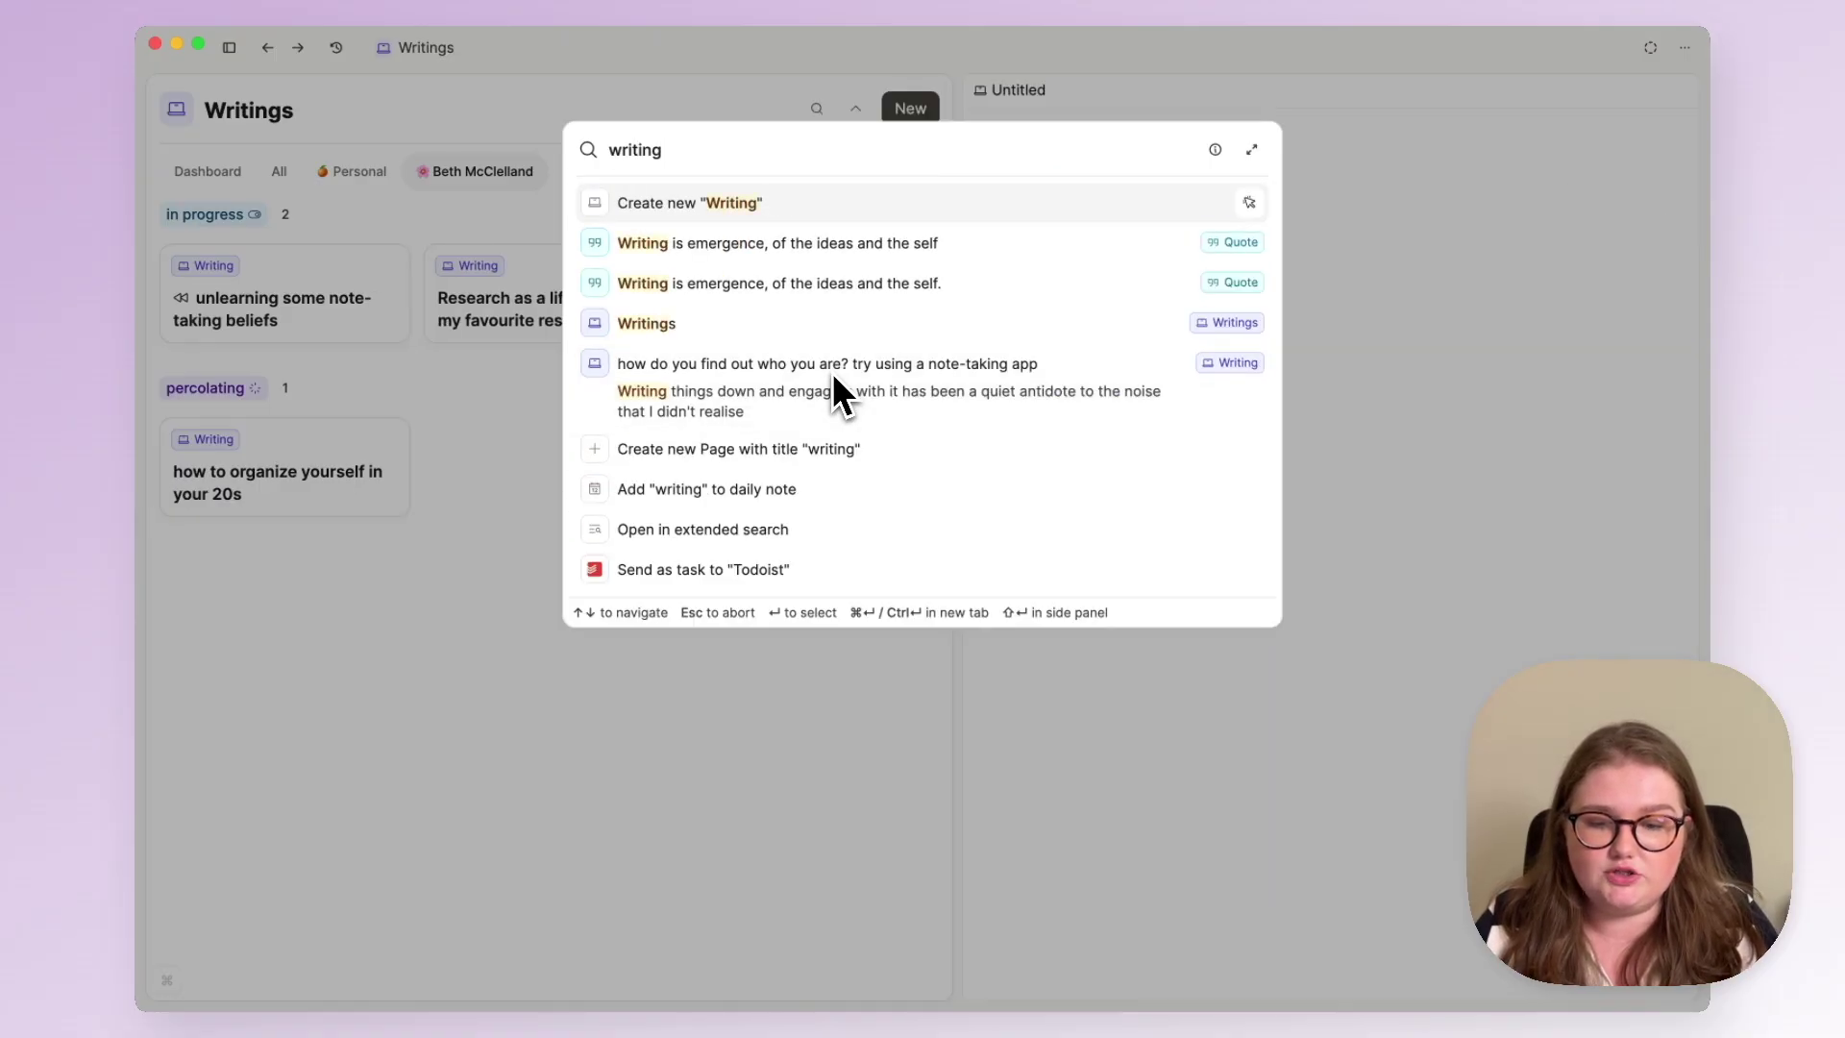
key(Return)
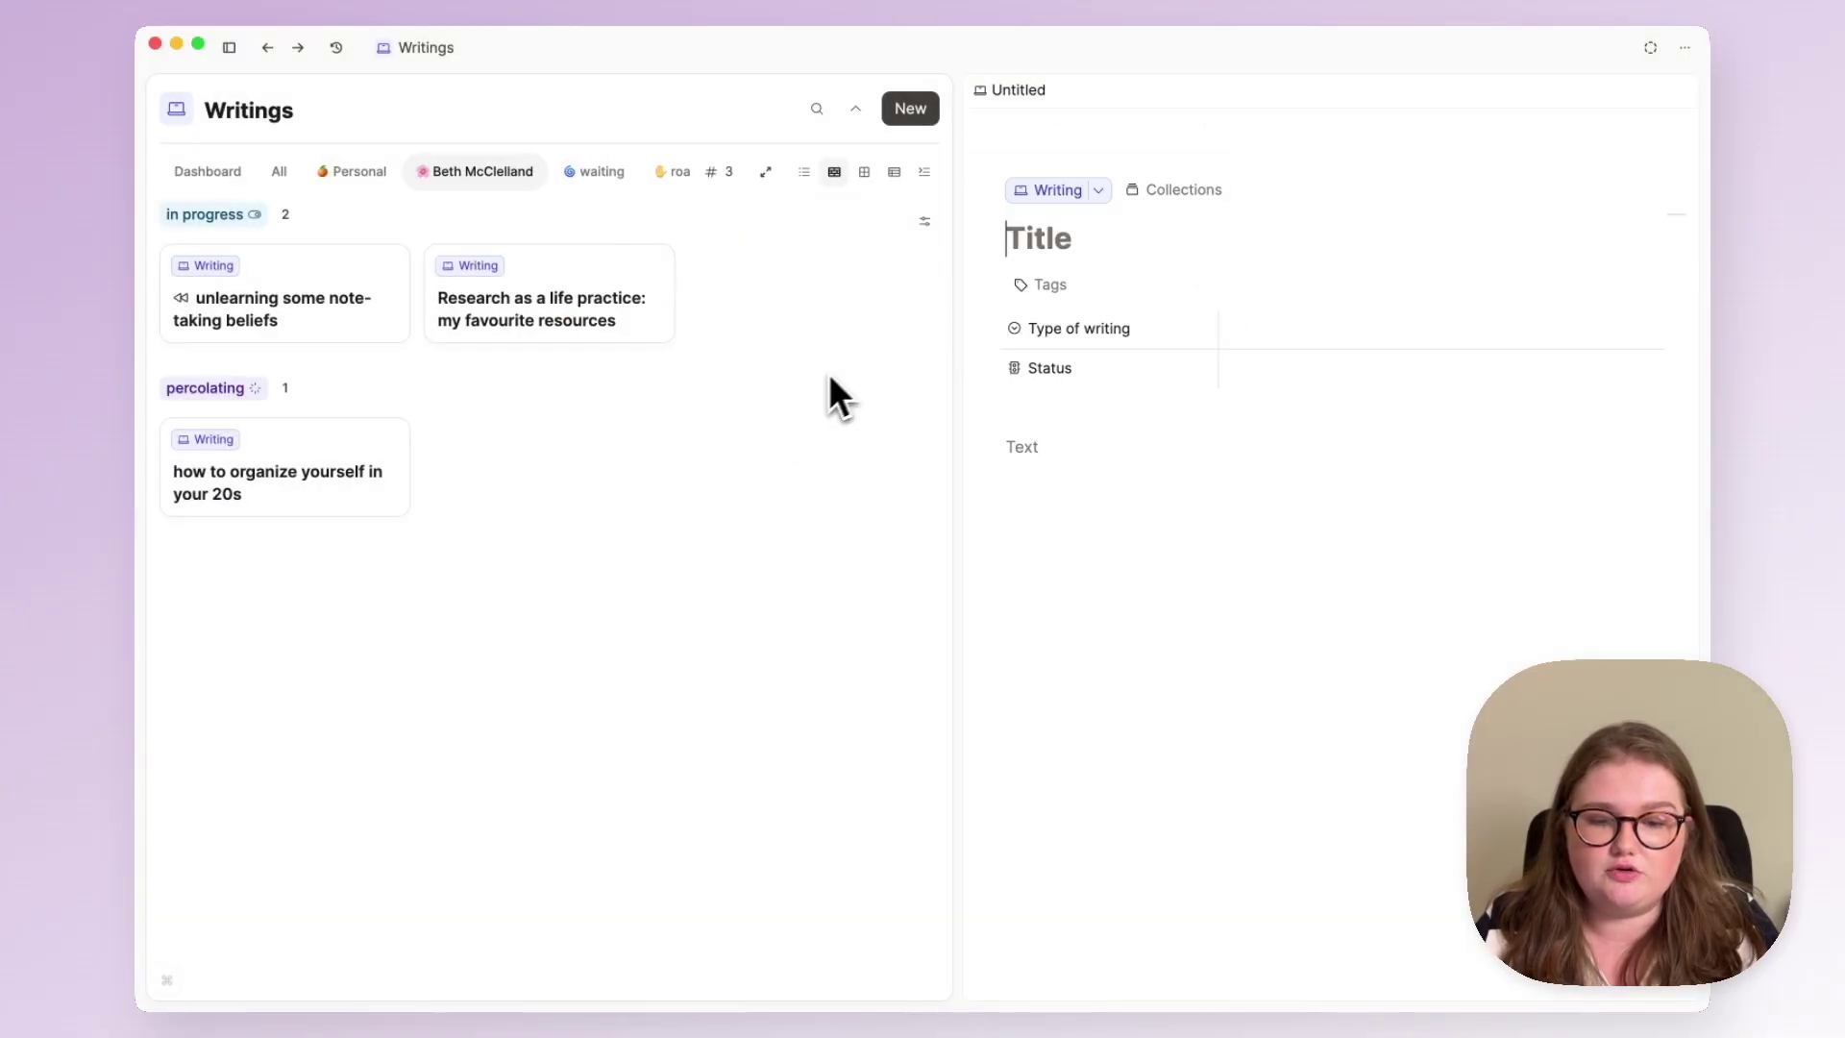
text(new post)
key(Return)
text(write down some quick thoughts)
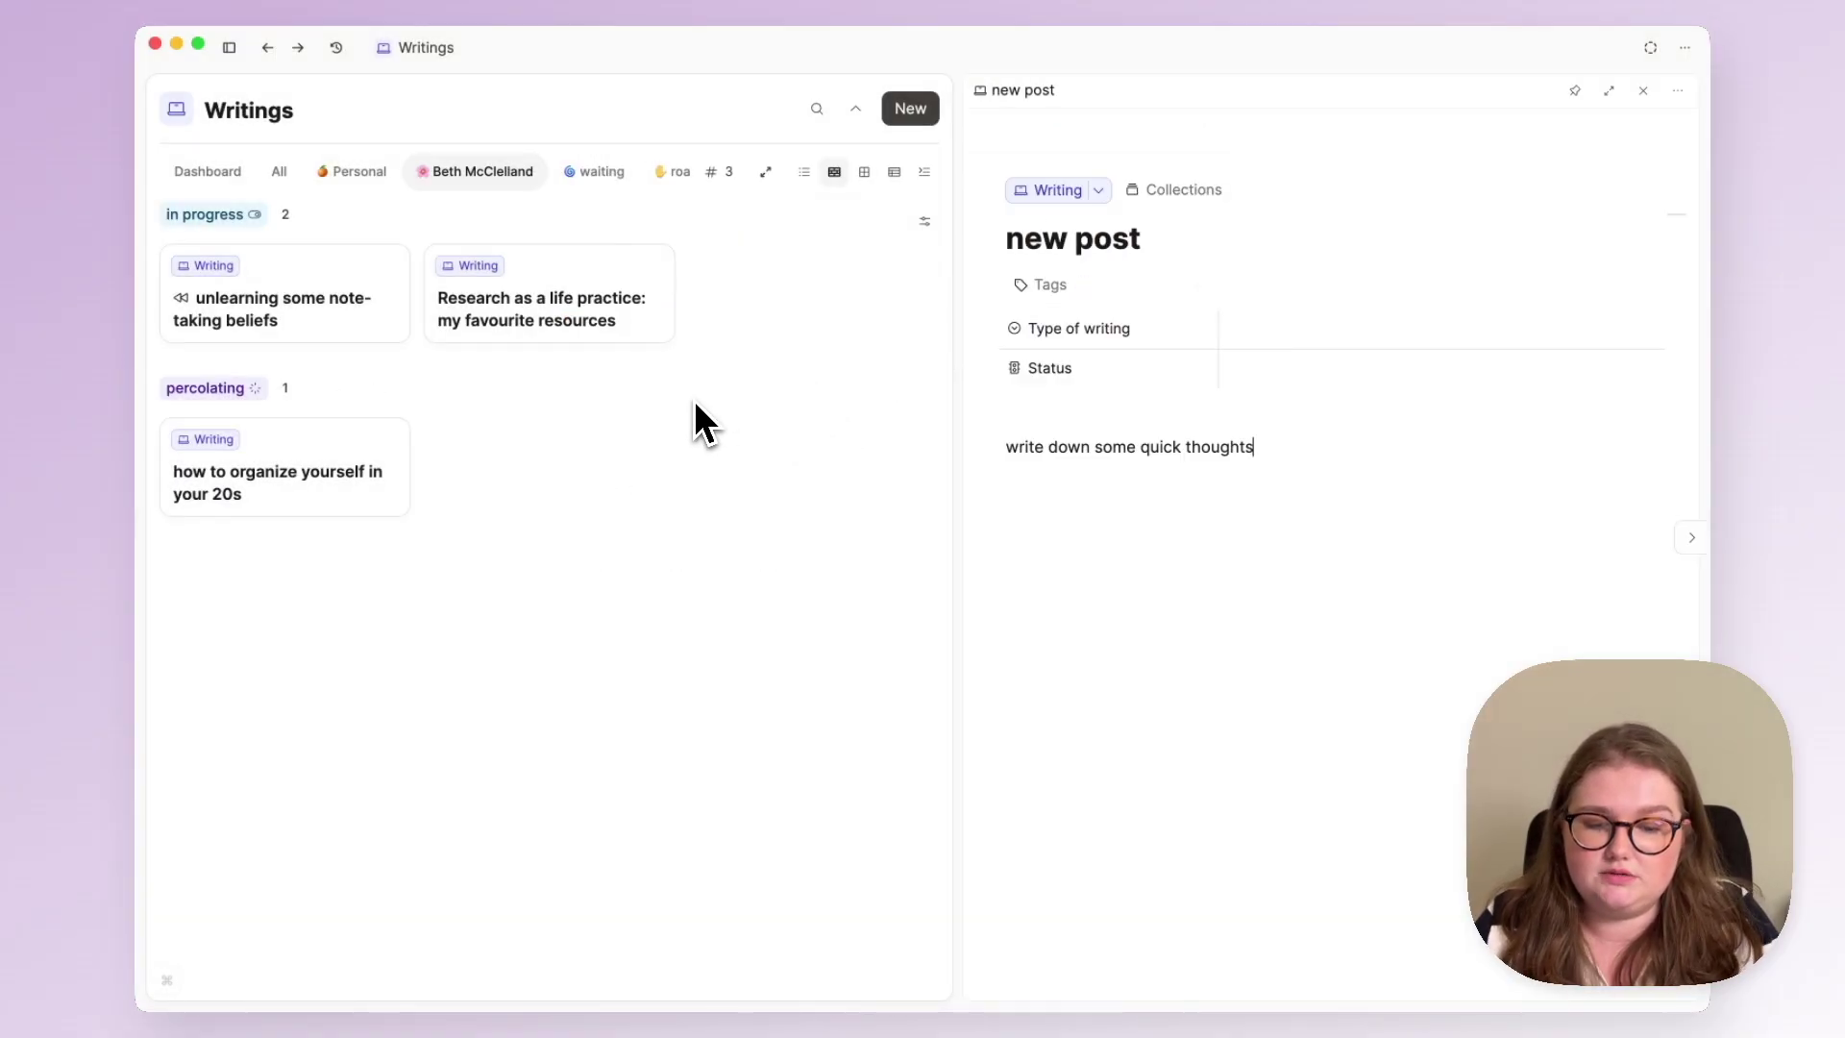
click(1643, 90)
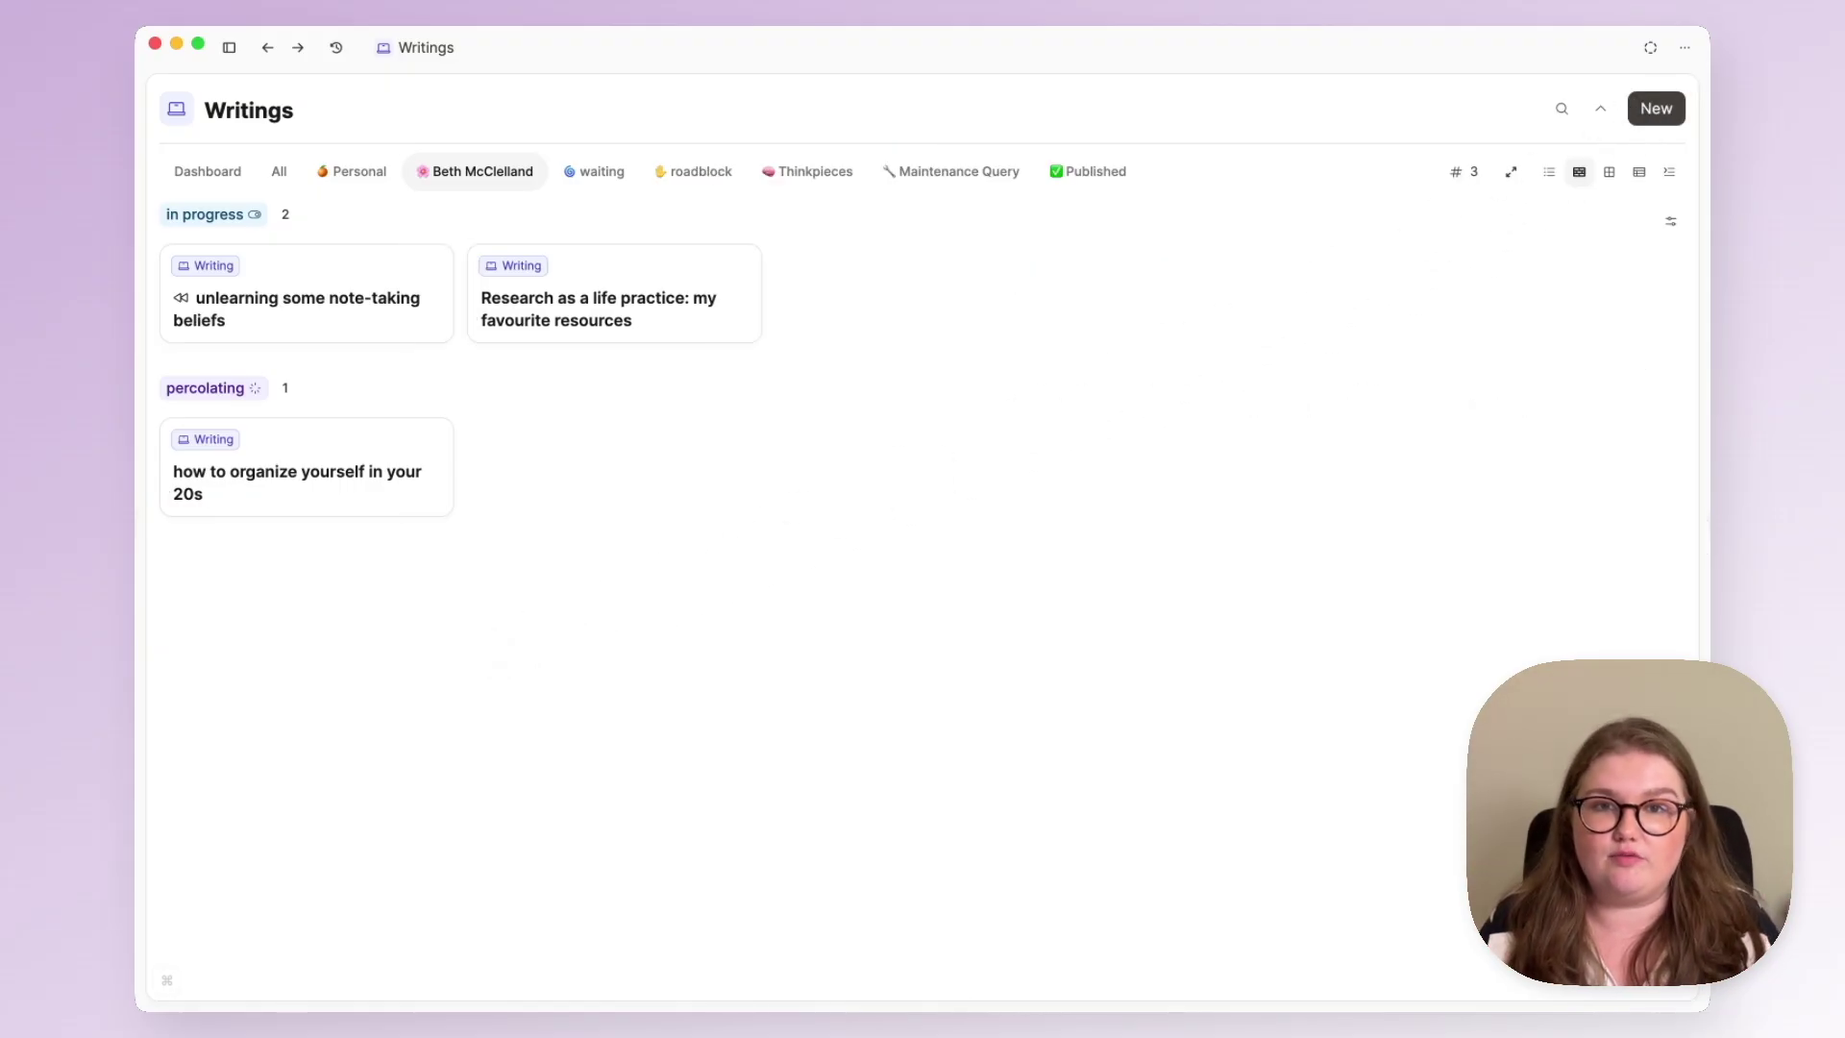
Browse the Personal, author's, waiting, roadblock and Thinkpieces views, ending on the author's writings
click(344, 176)
click(477, 183)
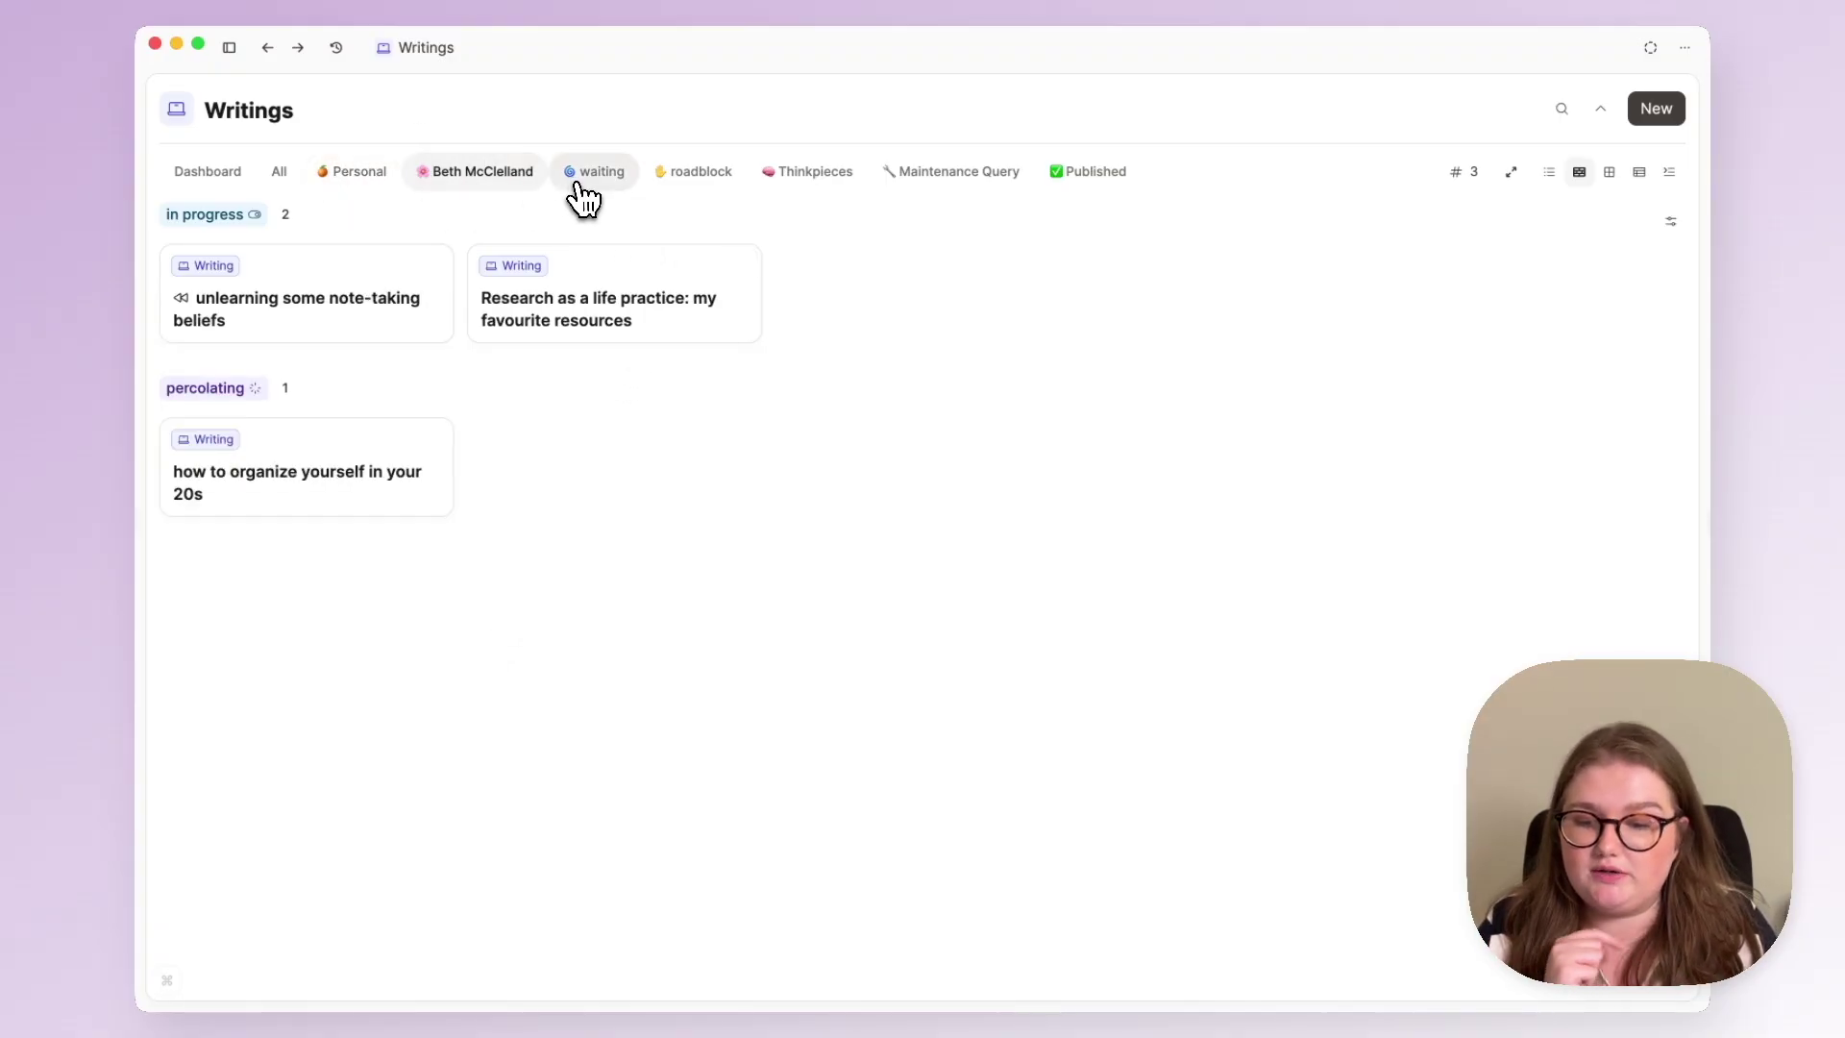
click(581, 185)
click(682, 183)
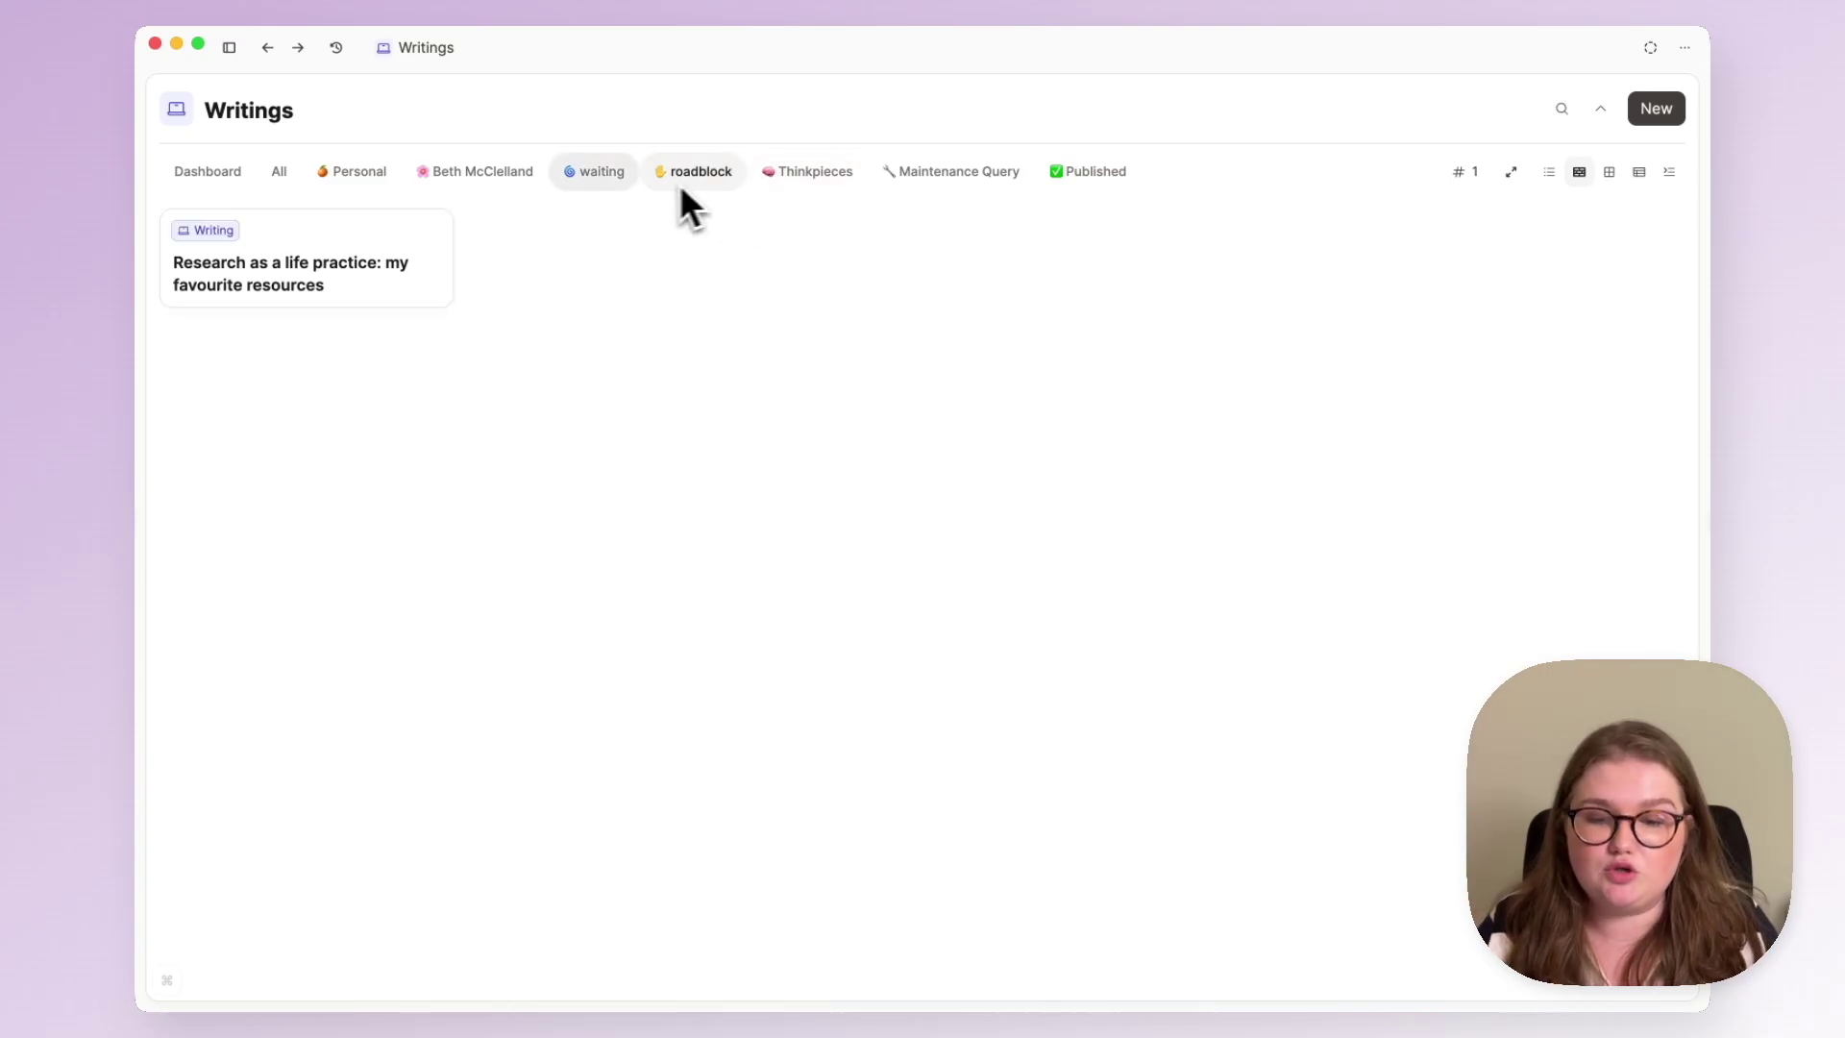
click(773, 192)
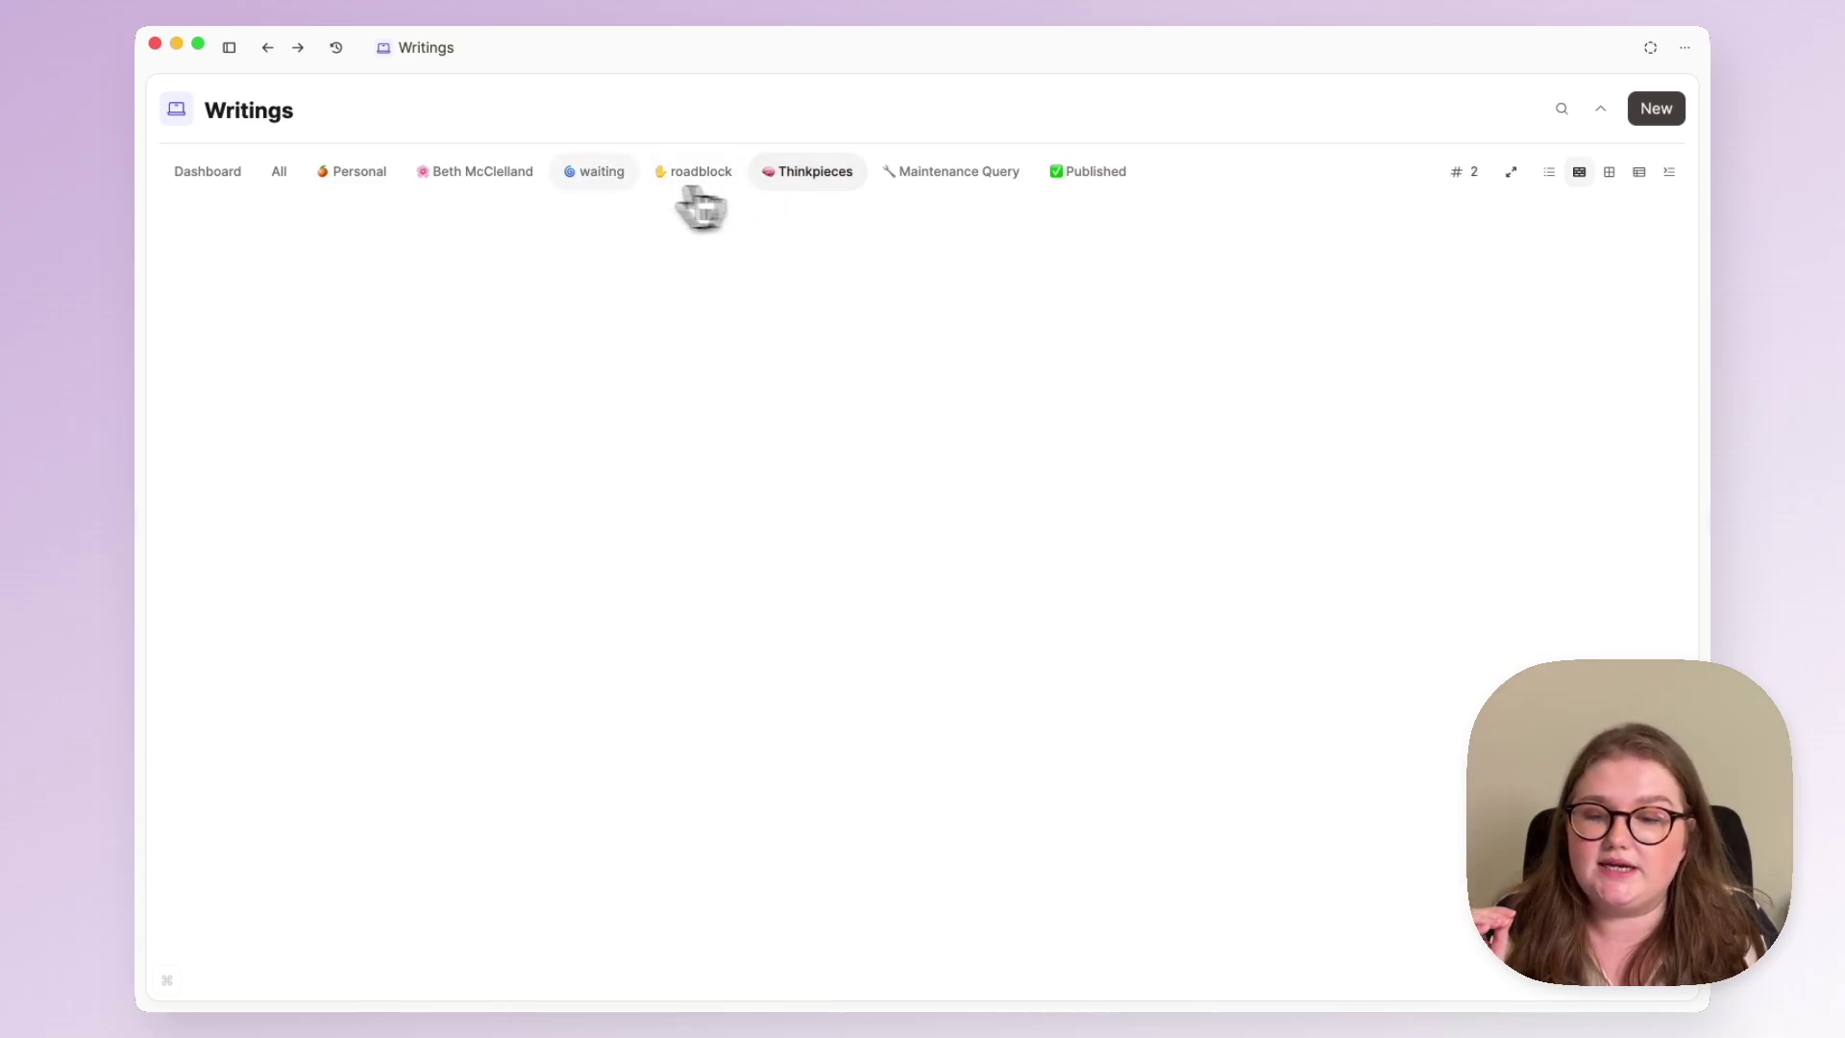
click(426, 179)
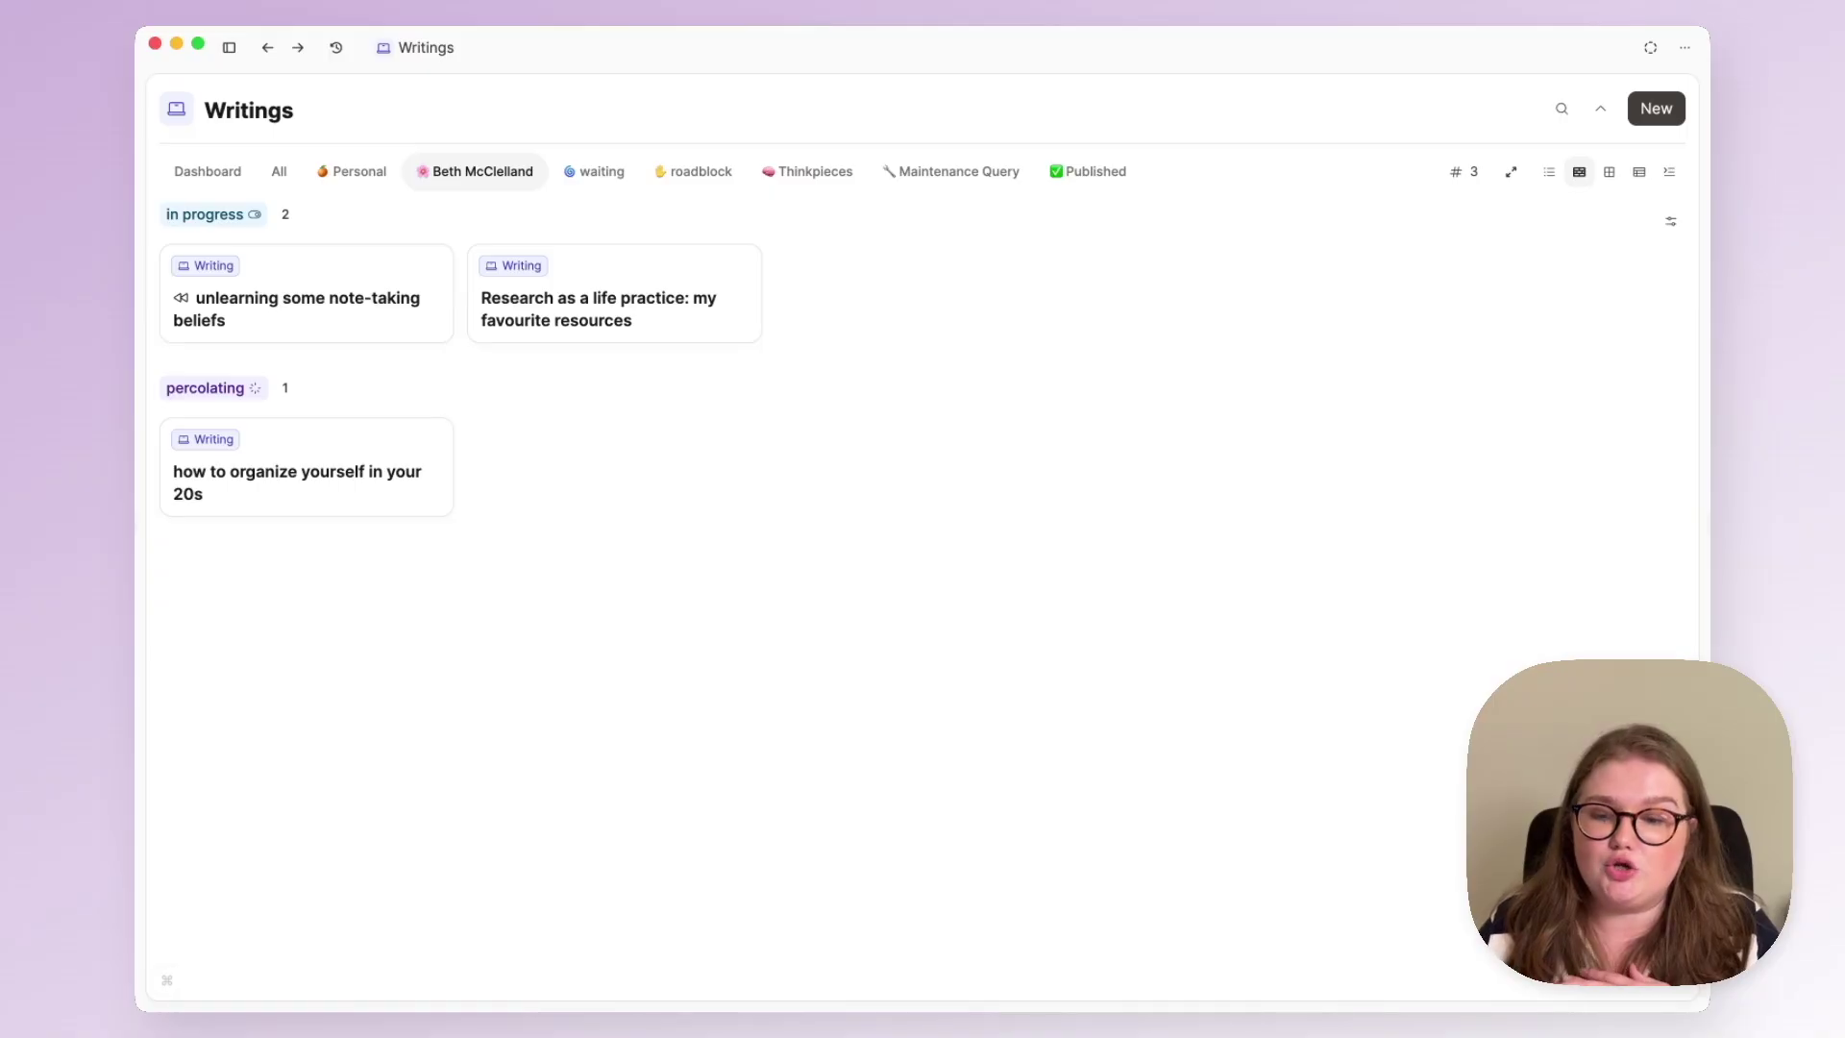
Show the Personal writings and preview the second in-progress post
click(352, 173)
click(618, 279)
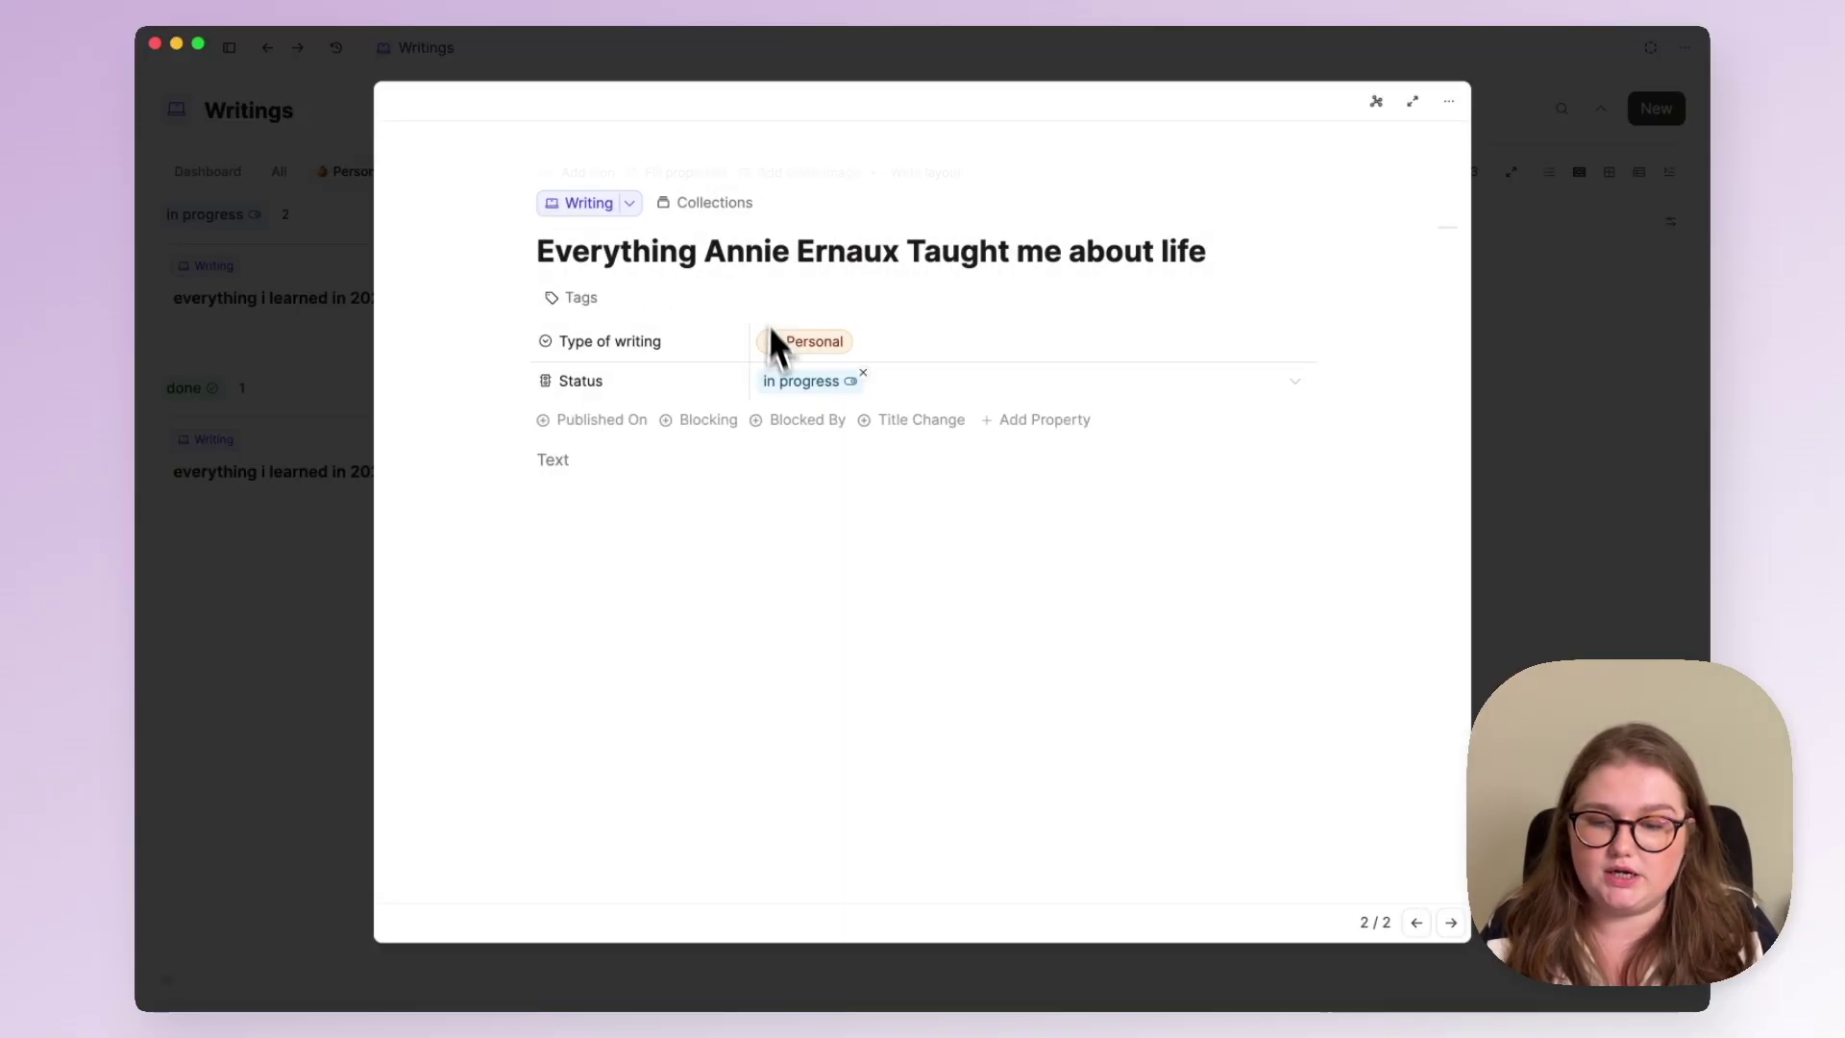
click(369, 426)
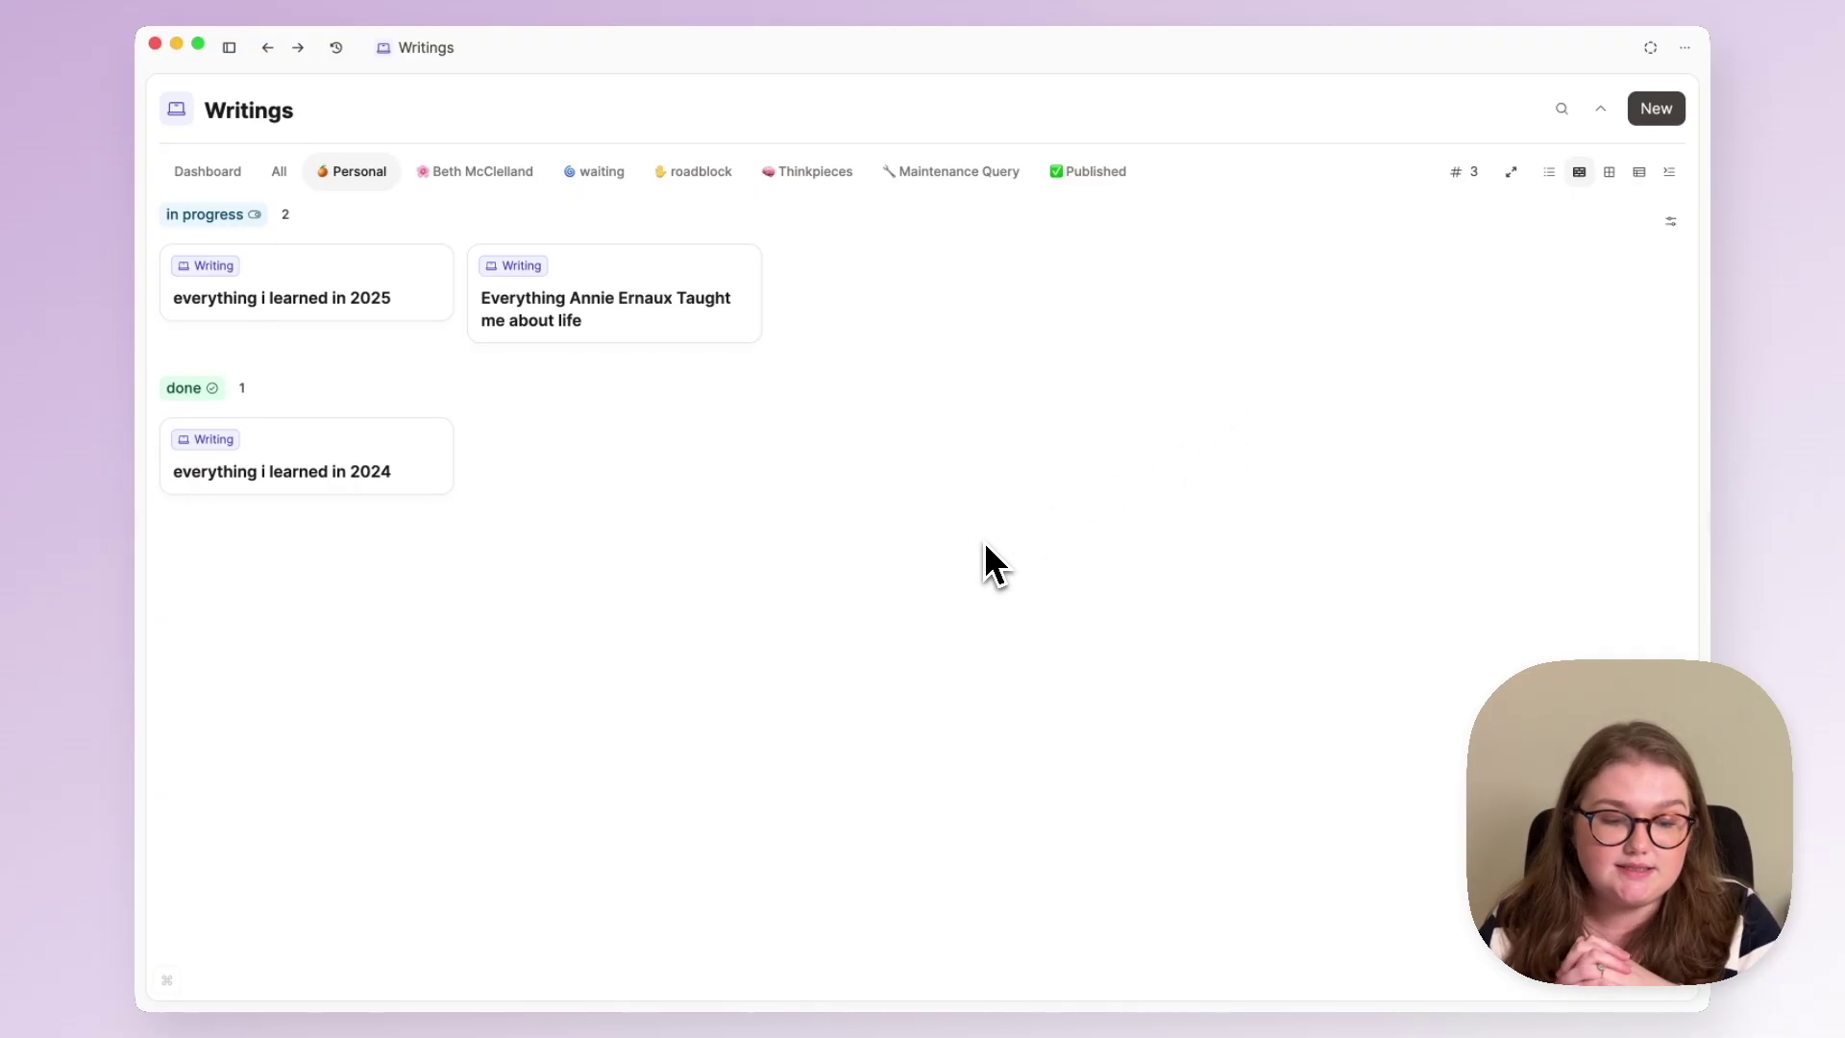
Flip through the author's and waiting views, returning to Personal writings
click(480, 171)
click(597, 171)
click(365, 176)
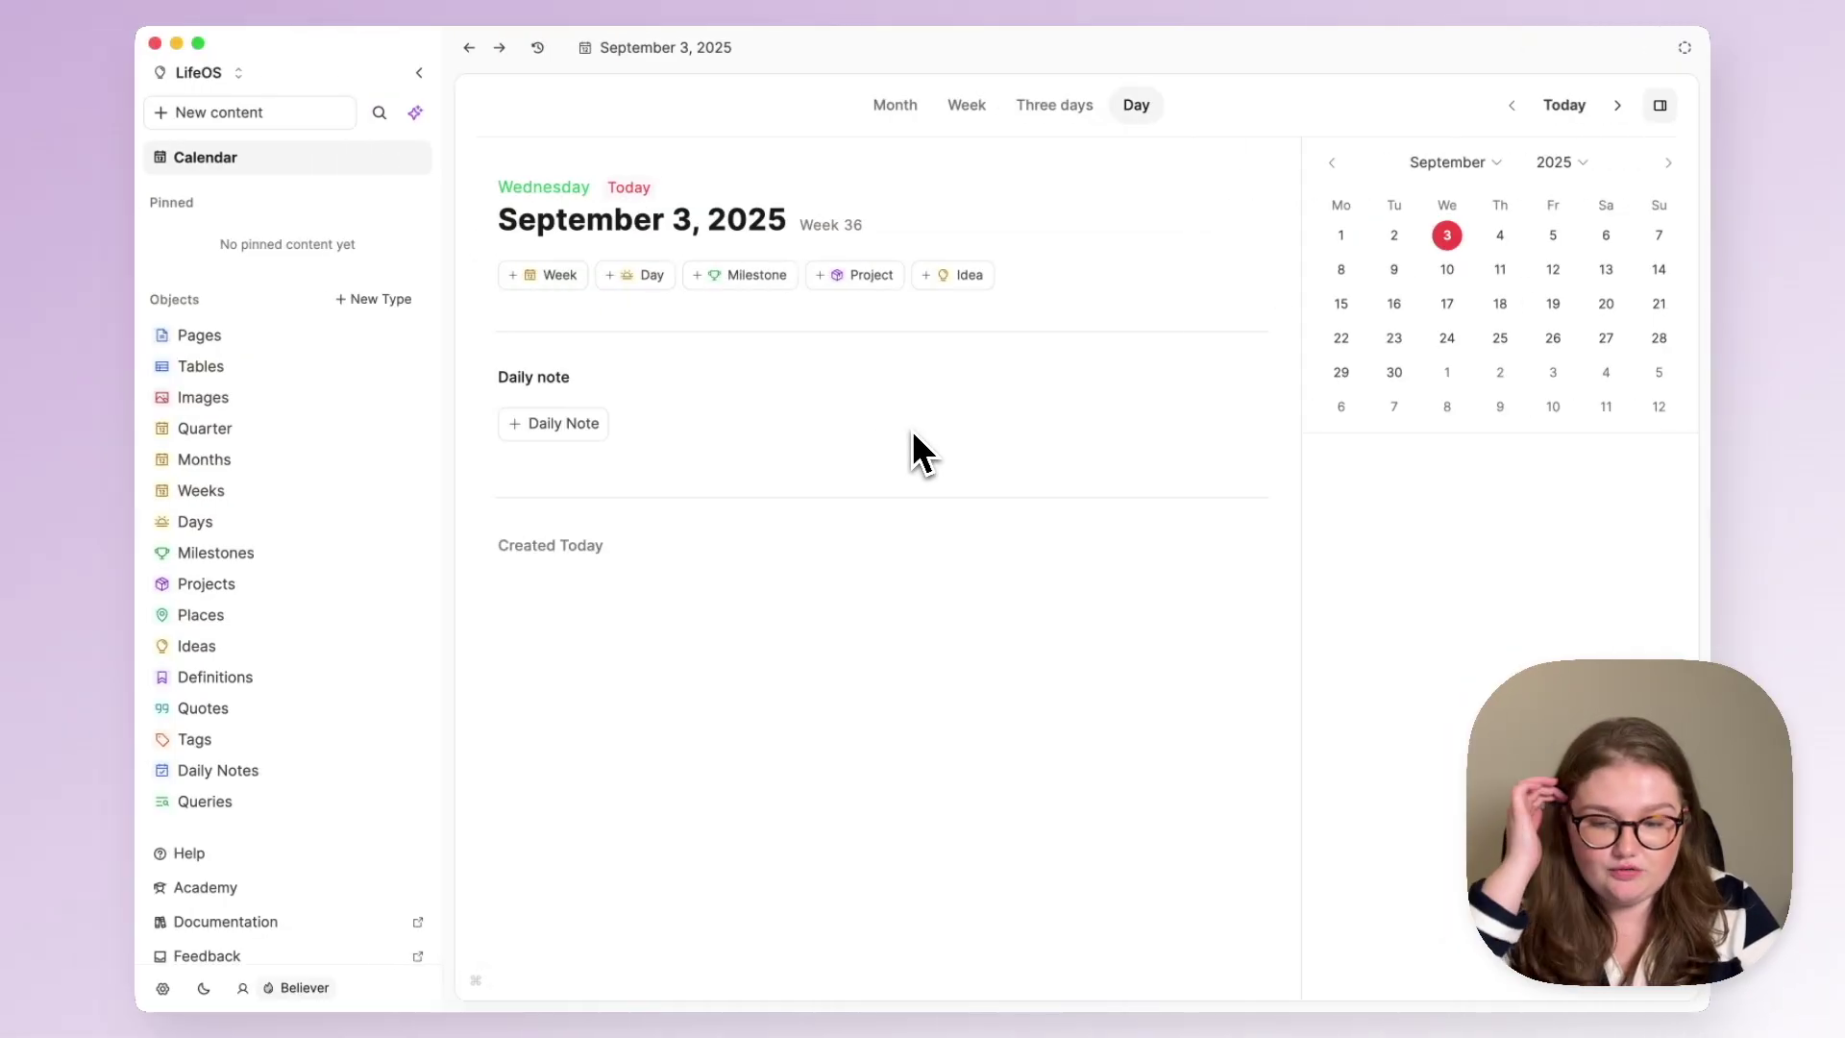
Create a custom object type named Writing / Writings with a laptop icon and lavender colour
click(369, 298)
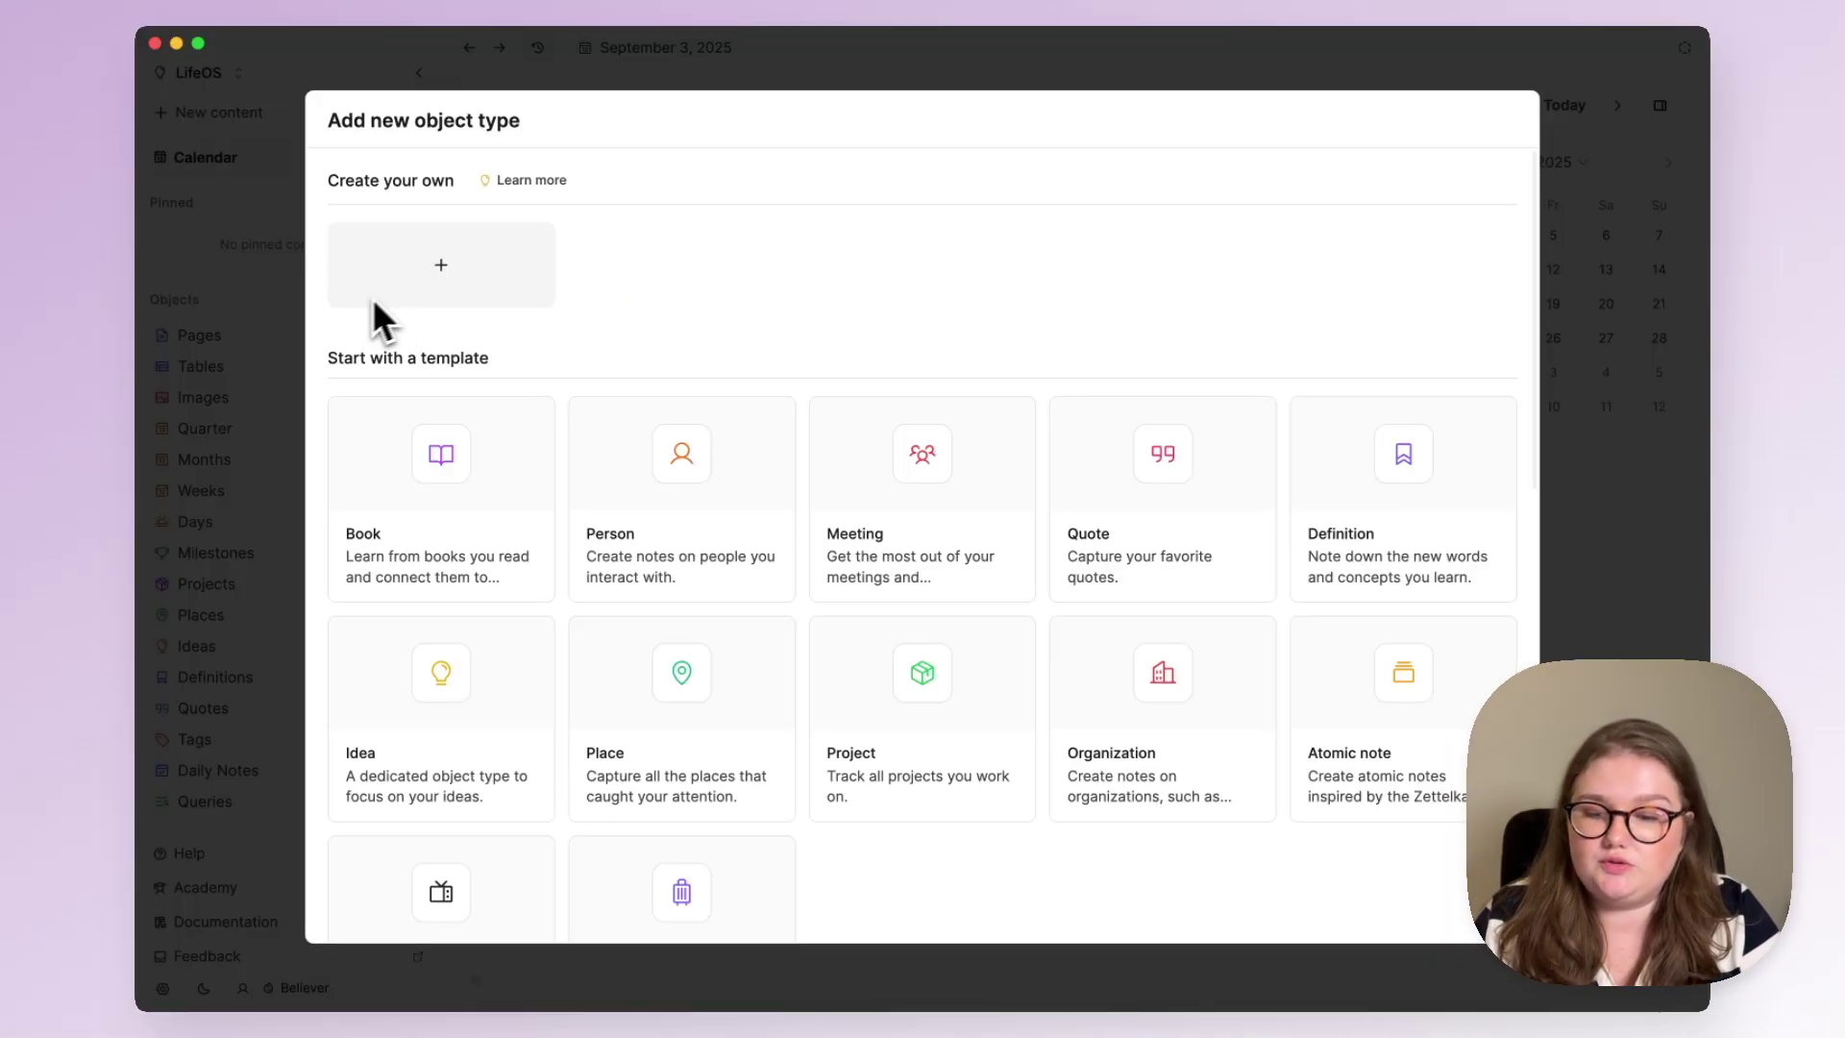
click(441, 264)
click(1183, 197)
text(Wri)
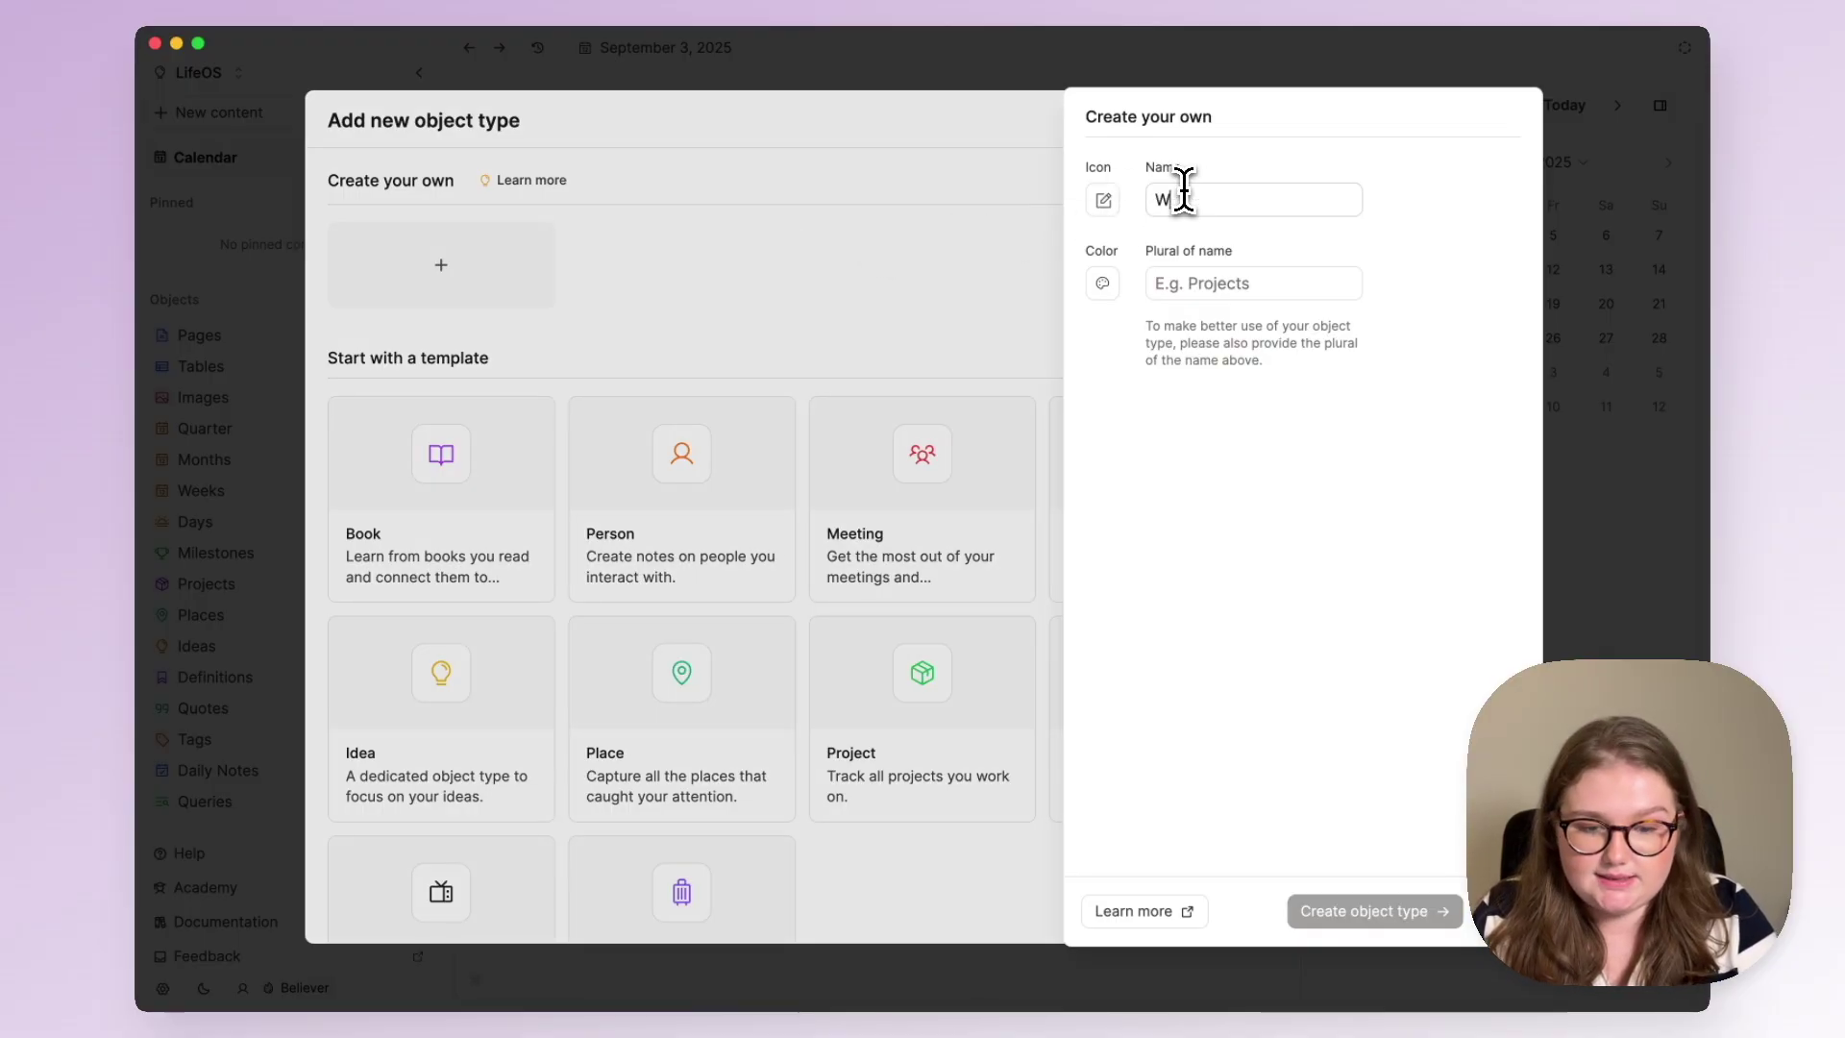
text(ting)
key(Tab)
text(Writ)
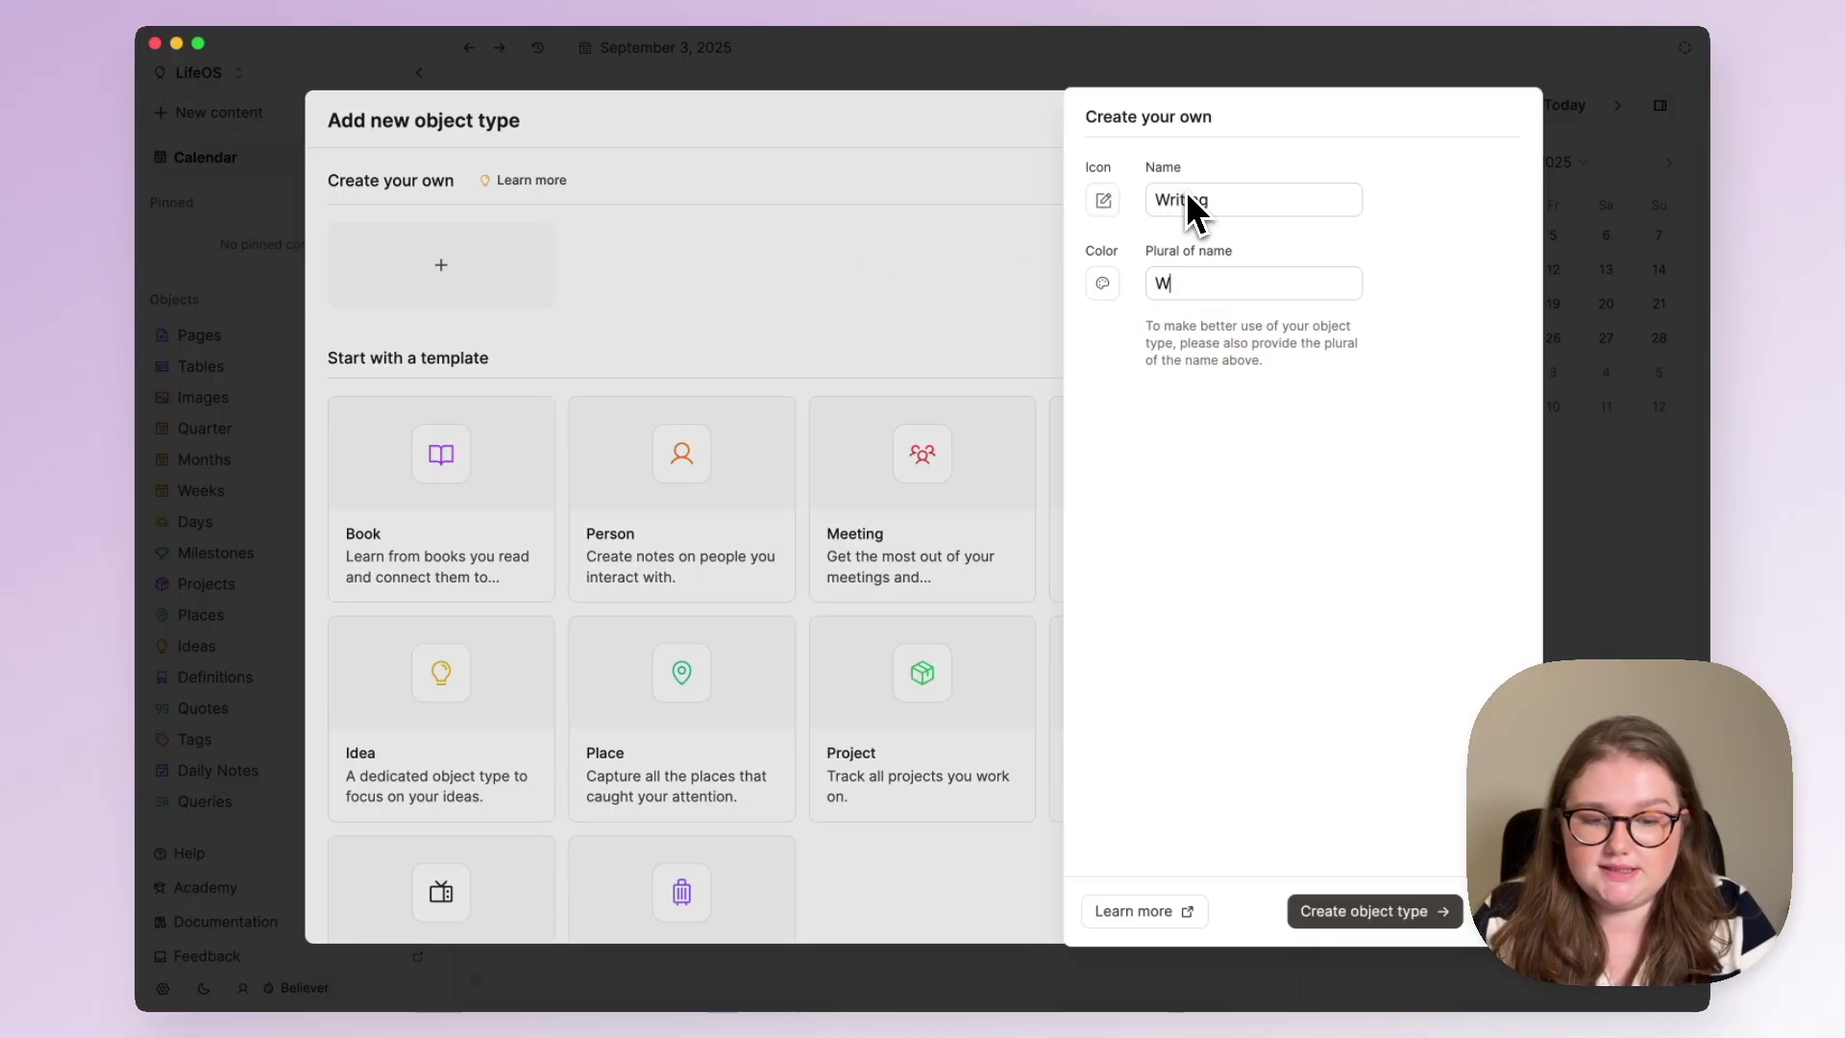
text(ings)
click(1103, 203)
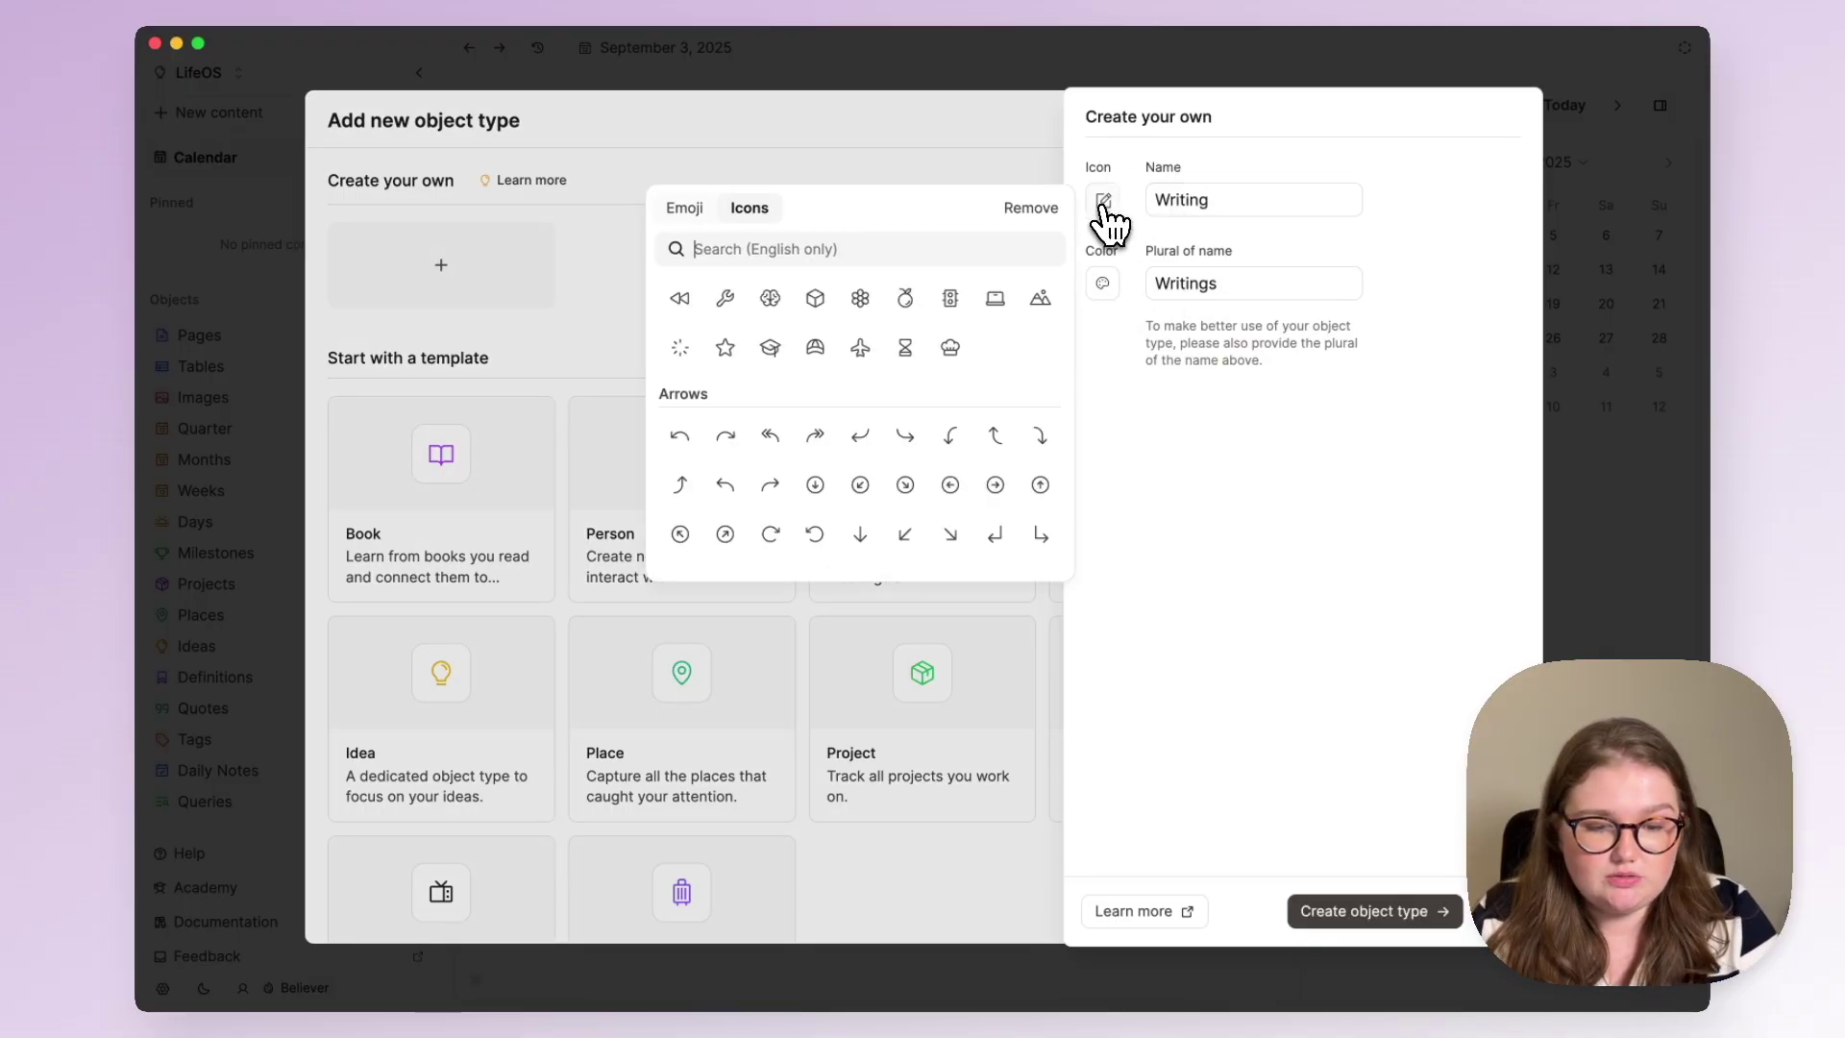
click(995, 300)
click(1103, 284)
click(1021, 323)
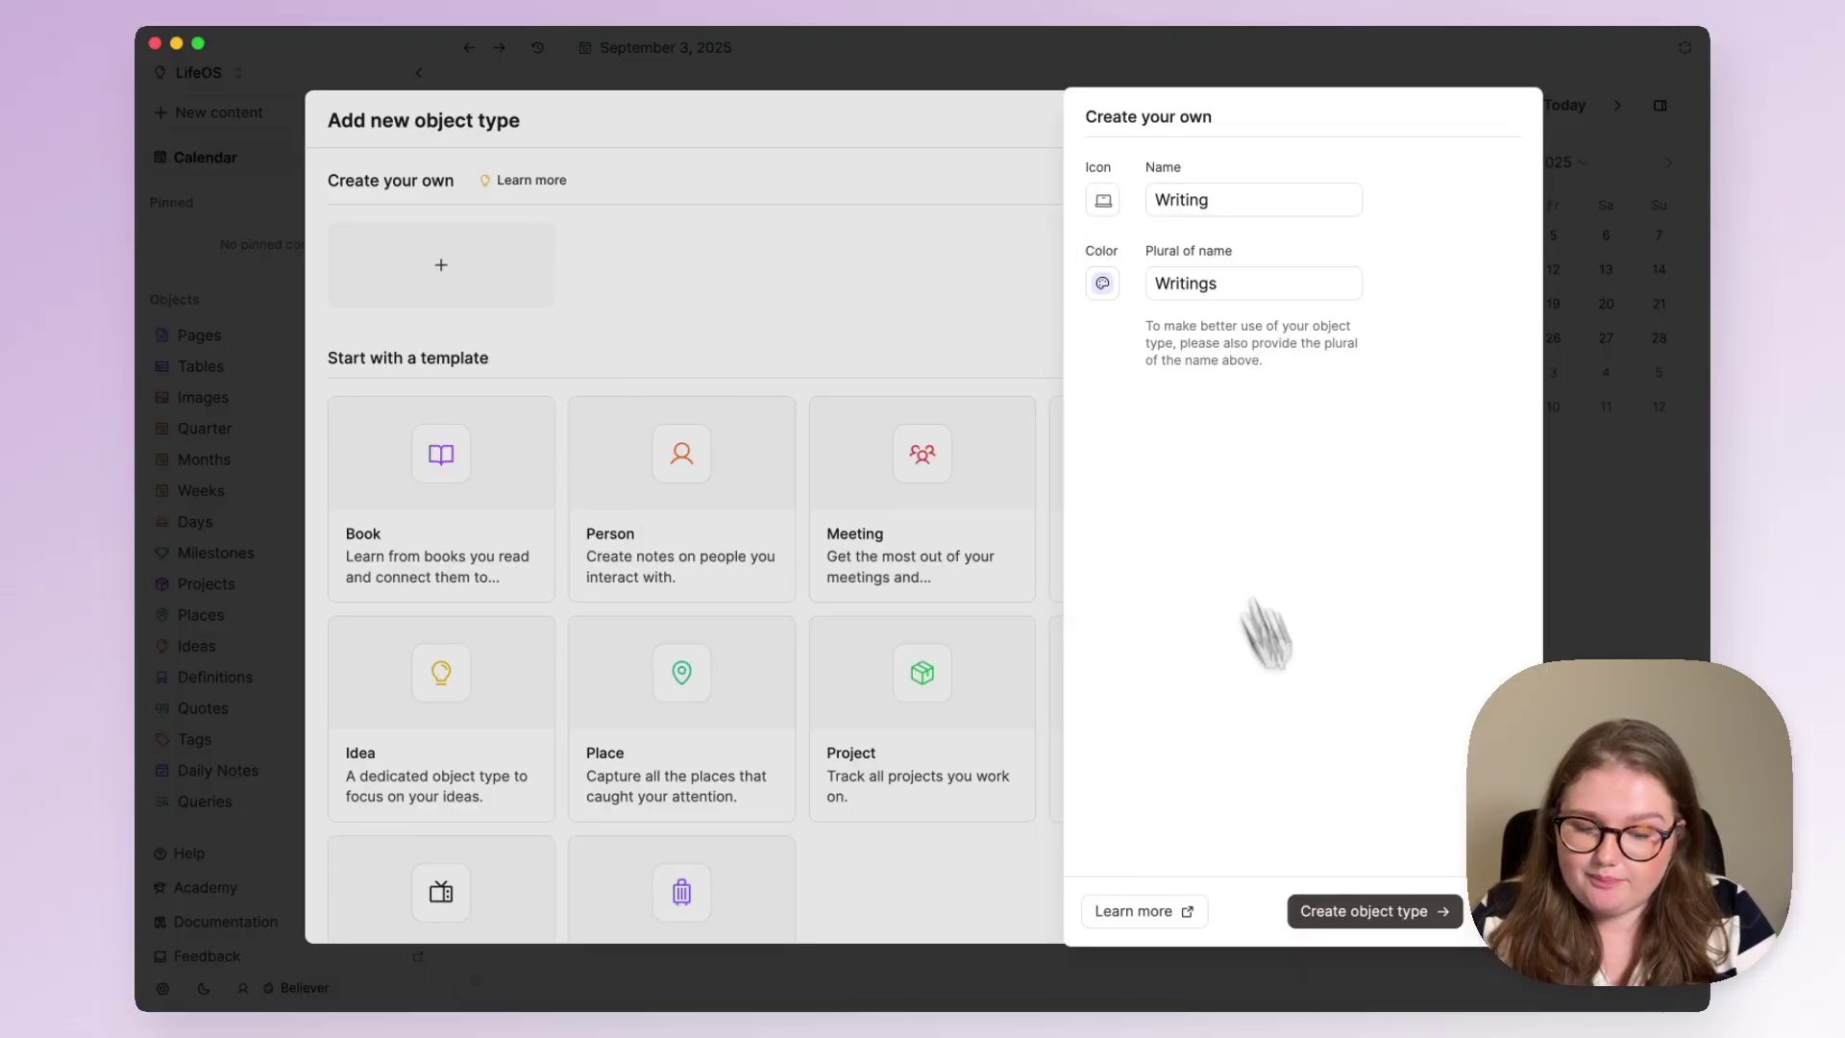
click(1319, 909)
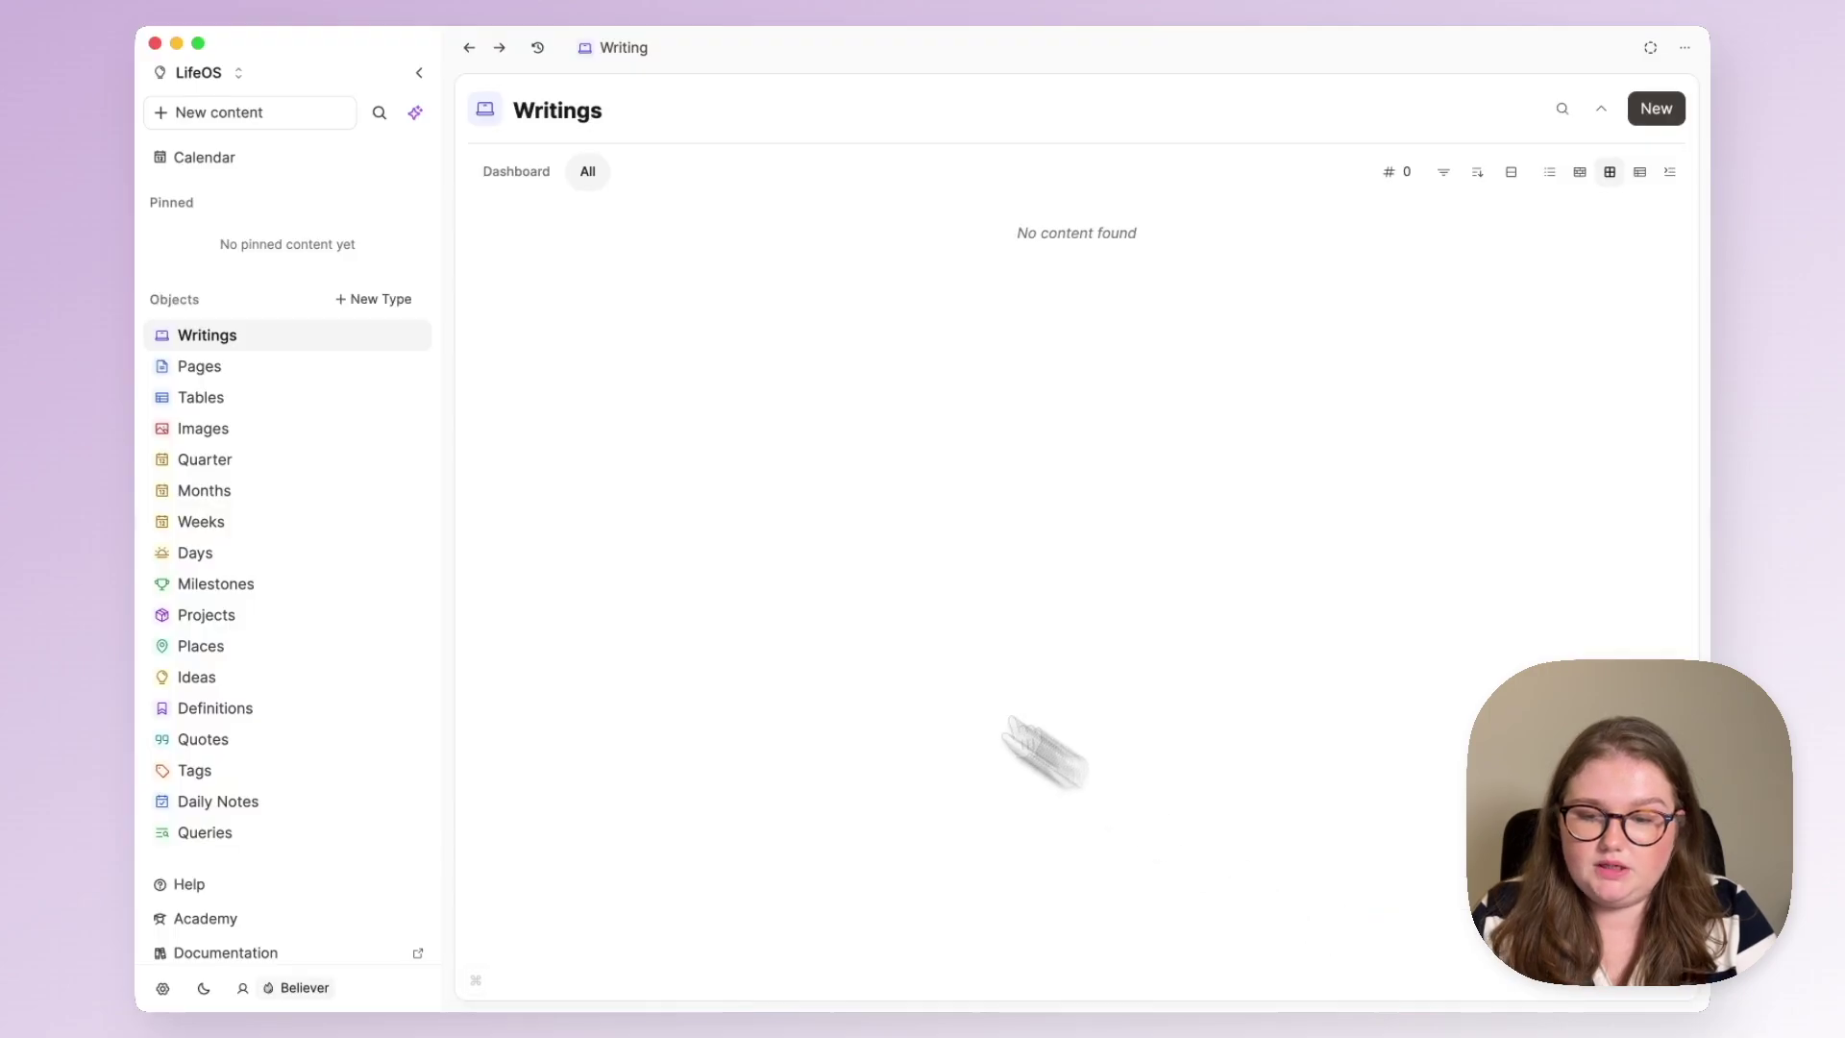
Open the Writing #1 entry as a full page
click(419, 73)
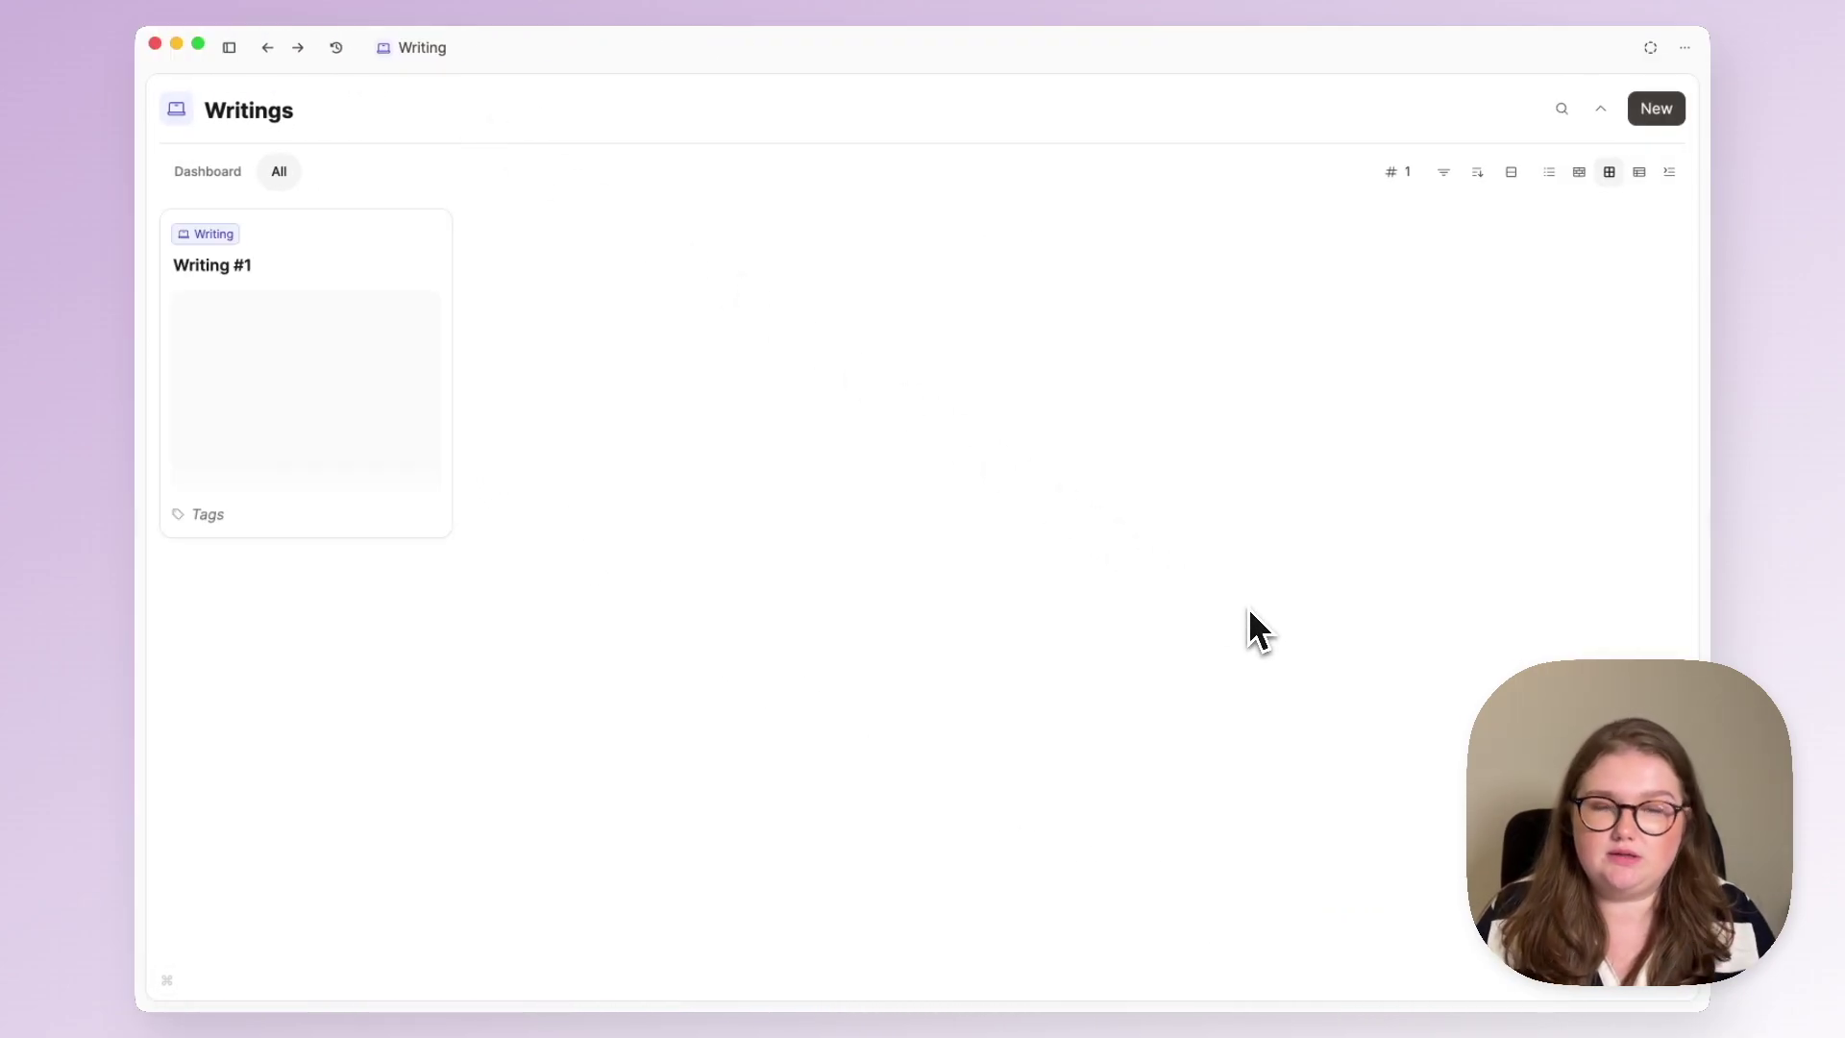
click(361, 300)
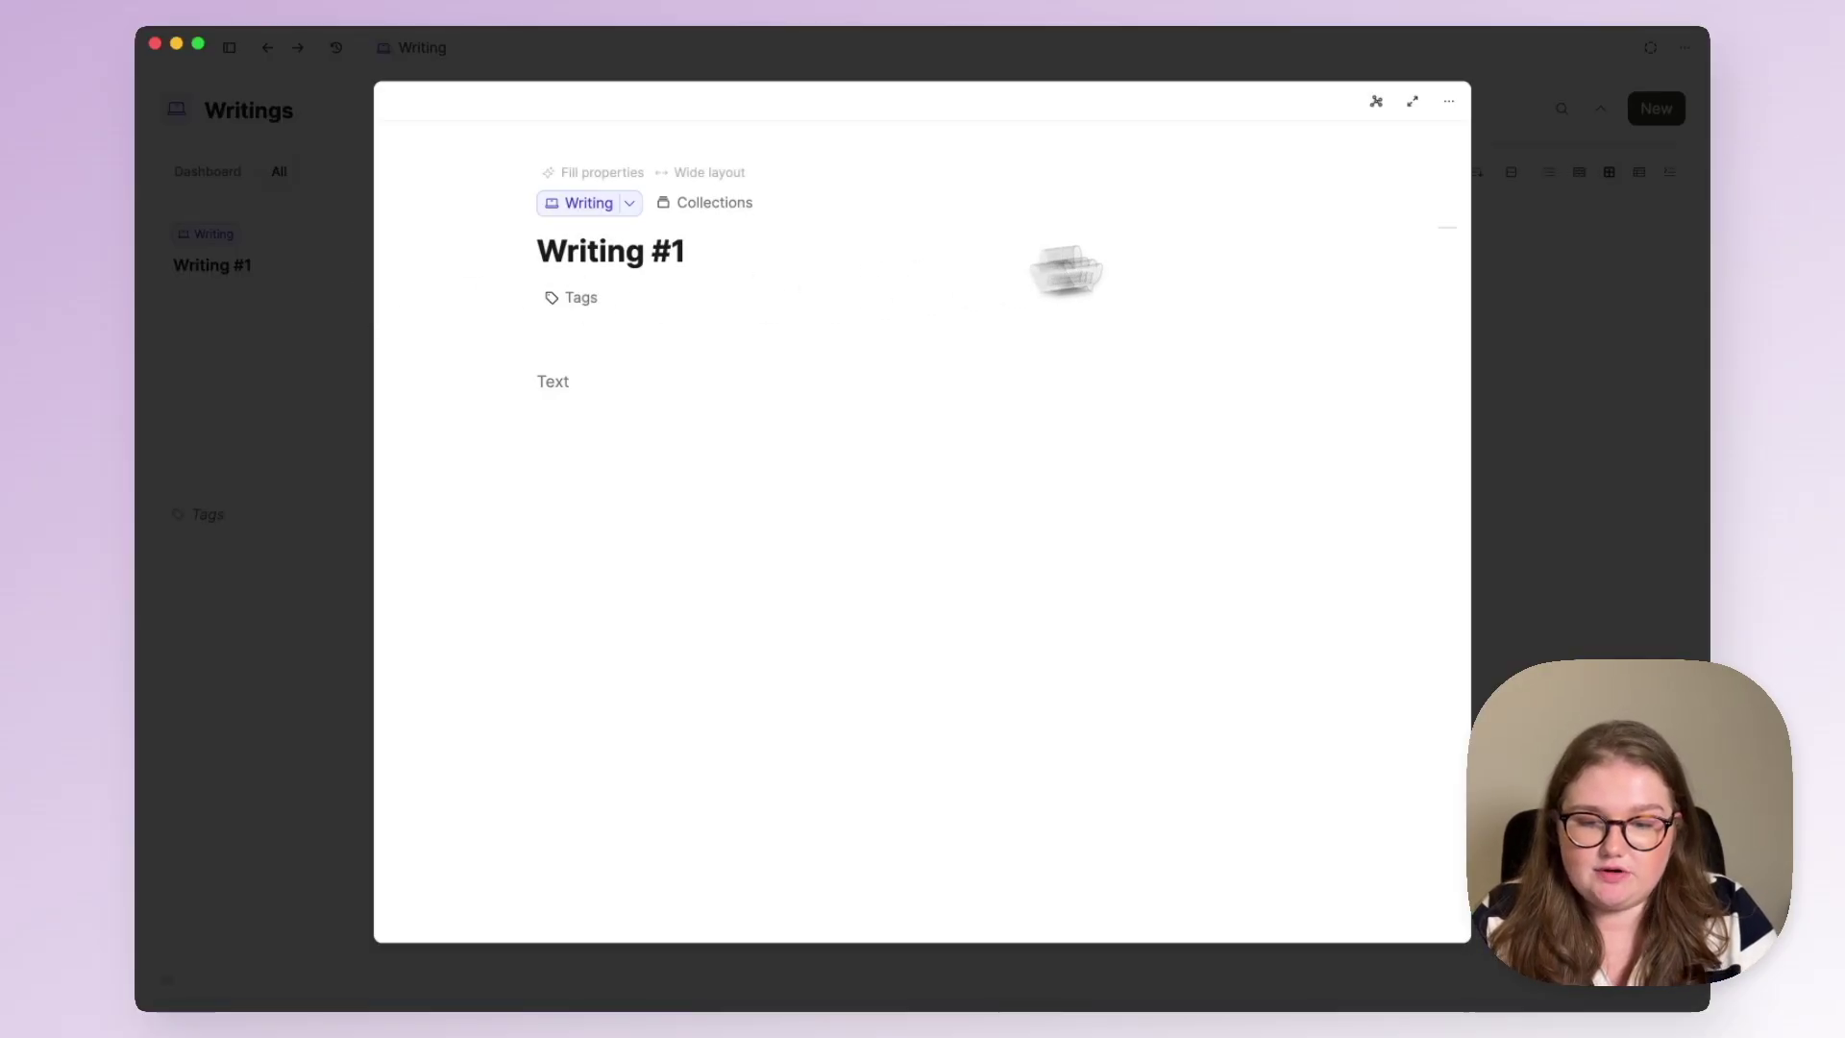
click(1412, 101)
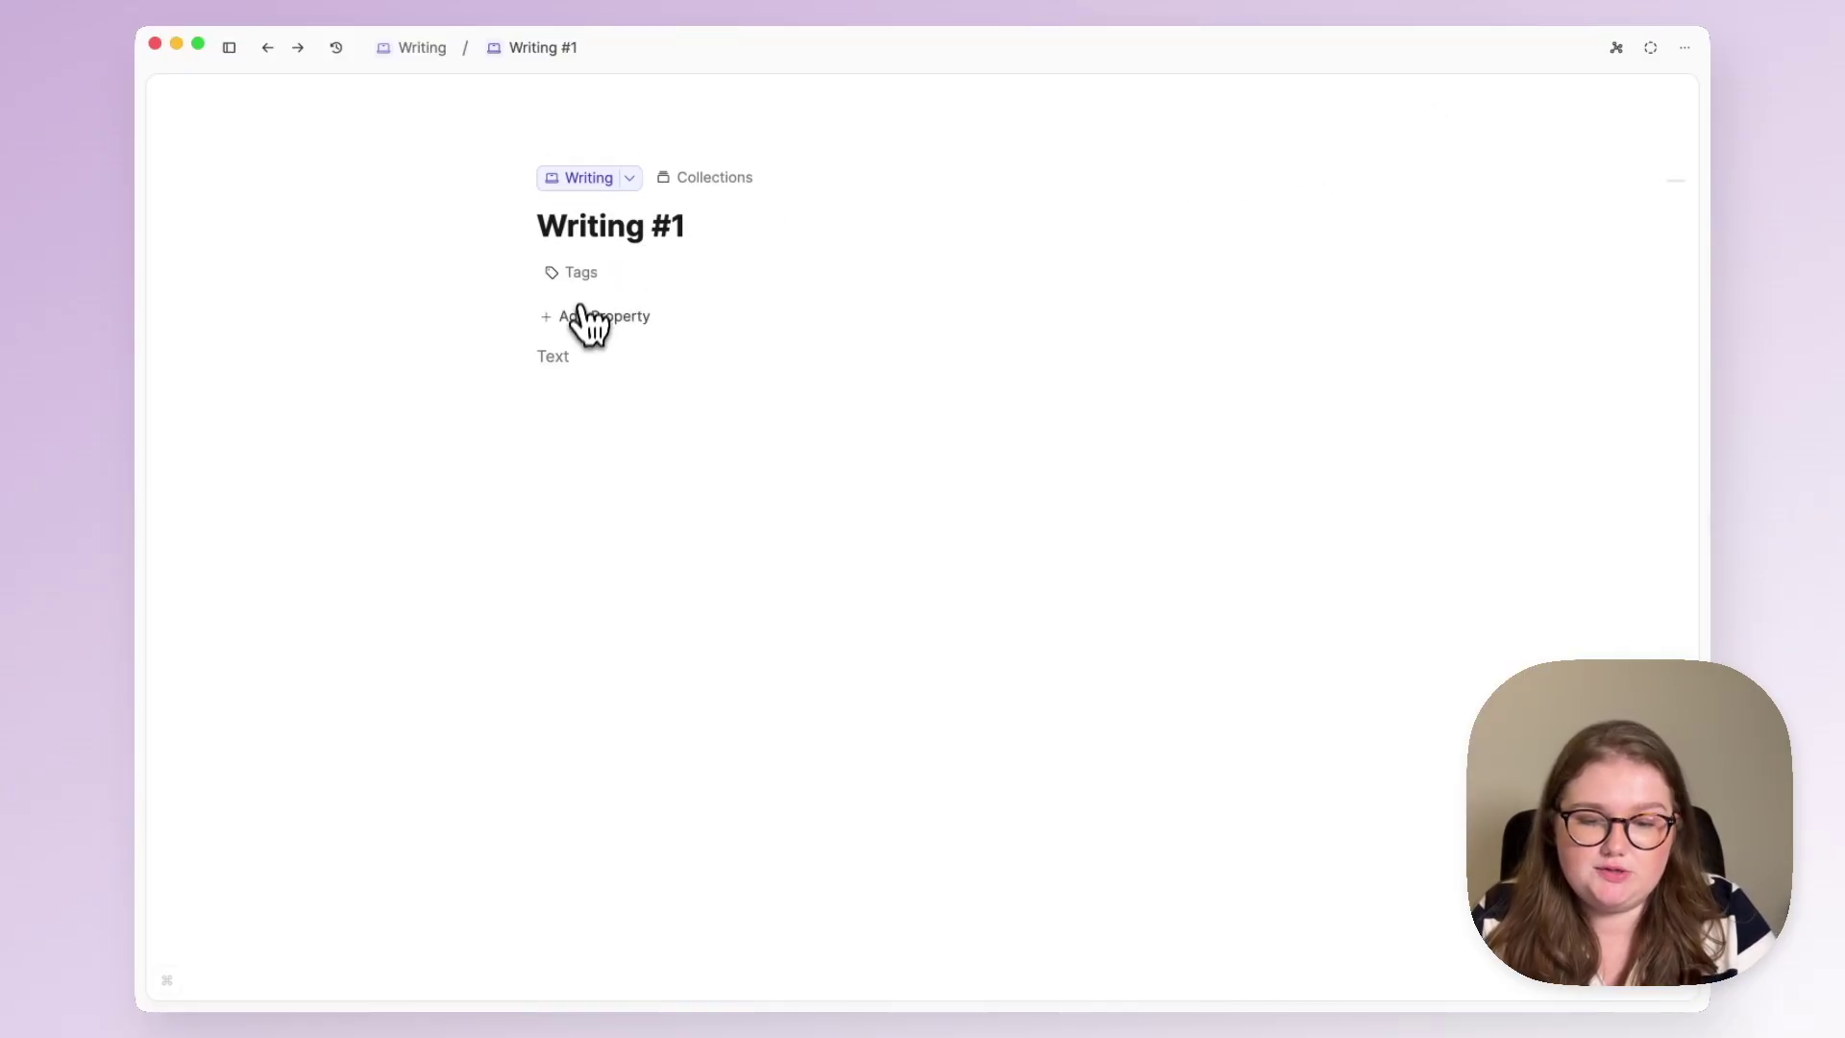
Add Icon and Cover image properties to Writing #1
click(582, 316)
text(i)
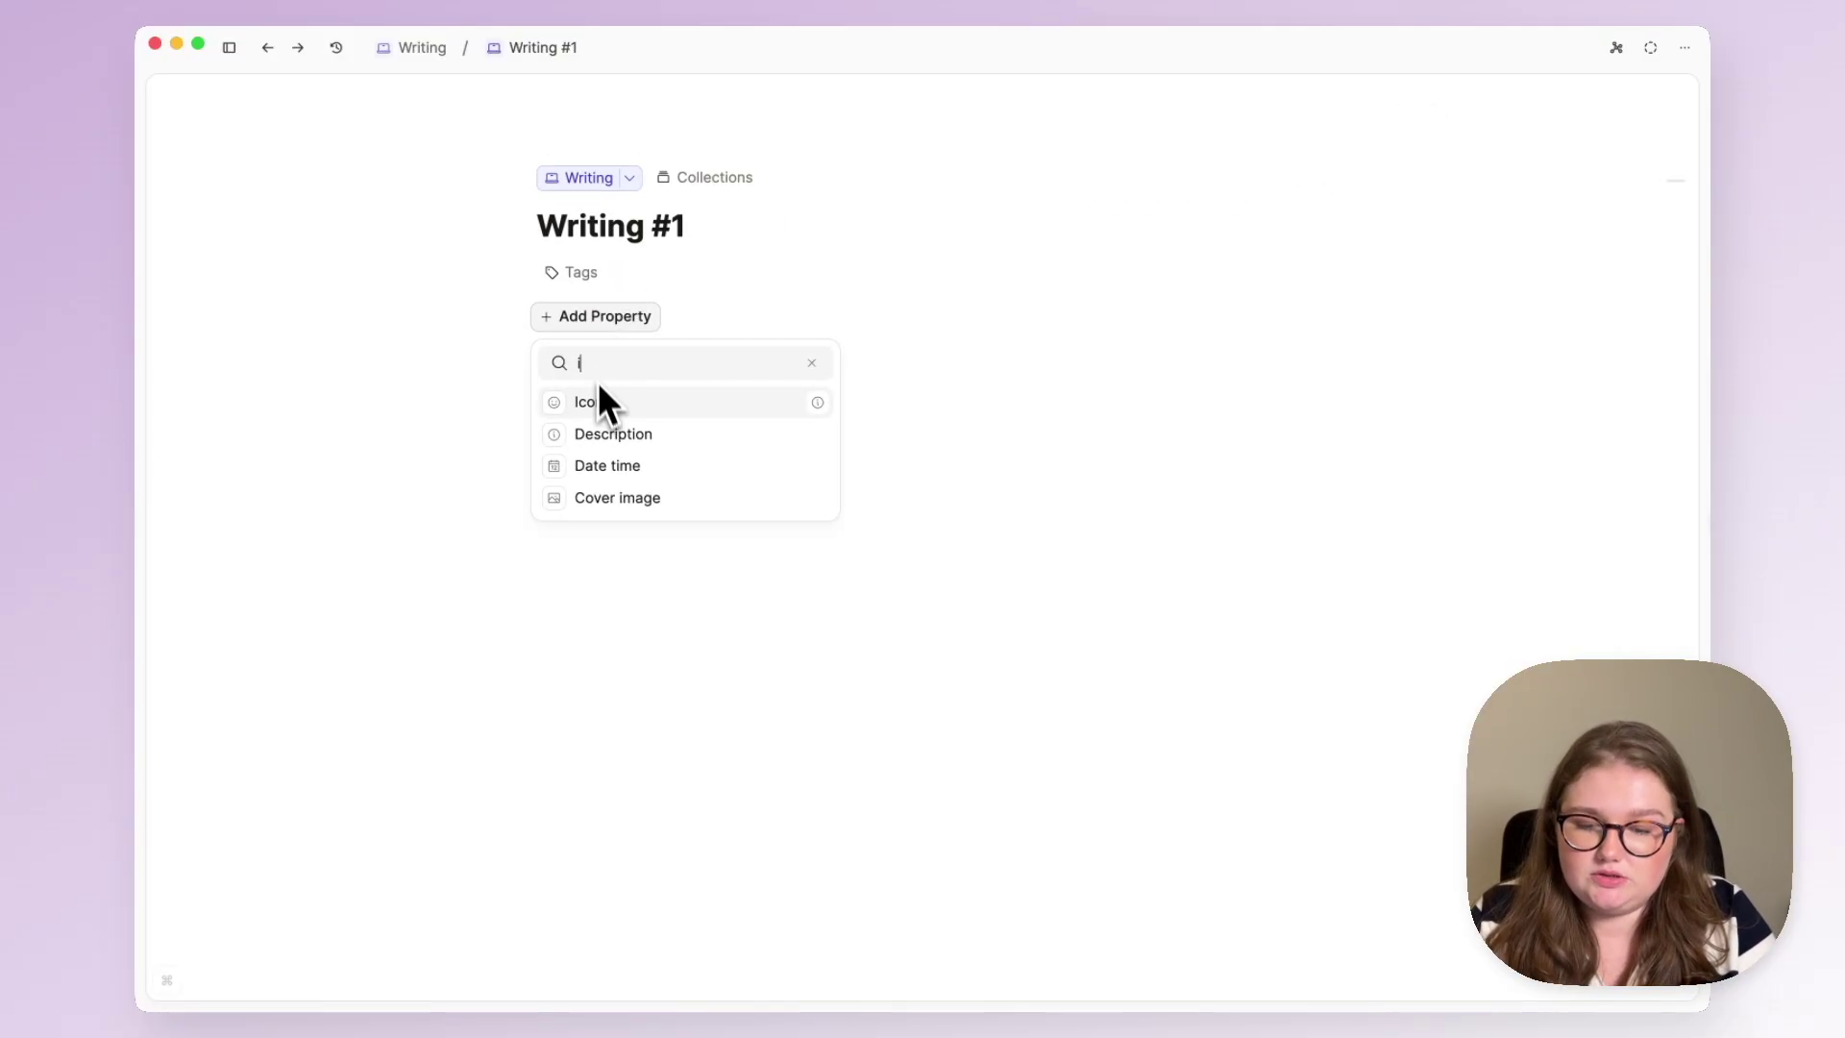
click(599, 396)
click(602, 318)
text(cov)
click(660, 405)
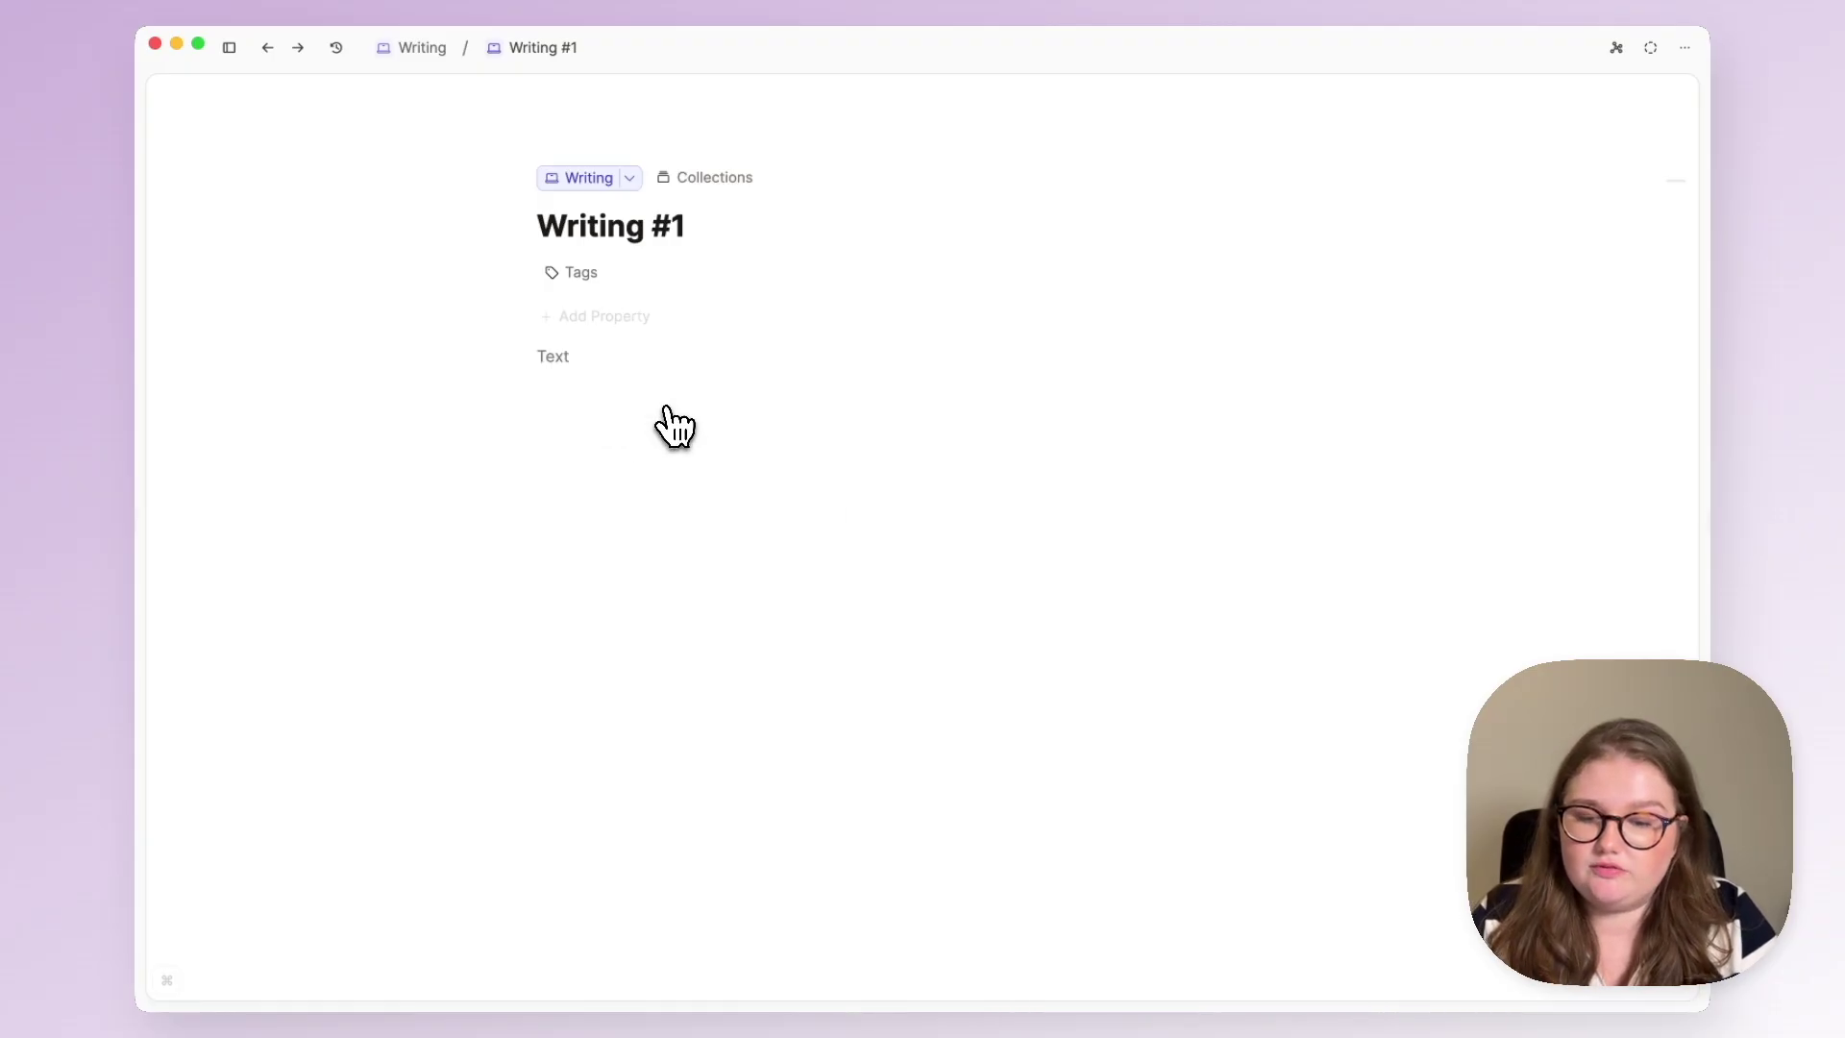
click(600, 319)
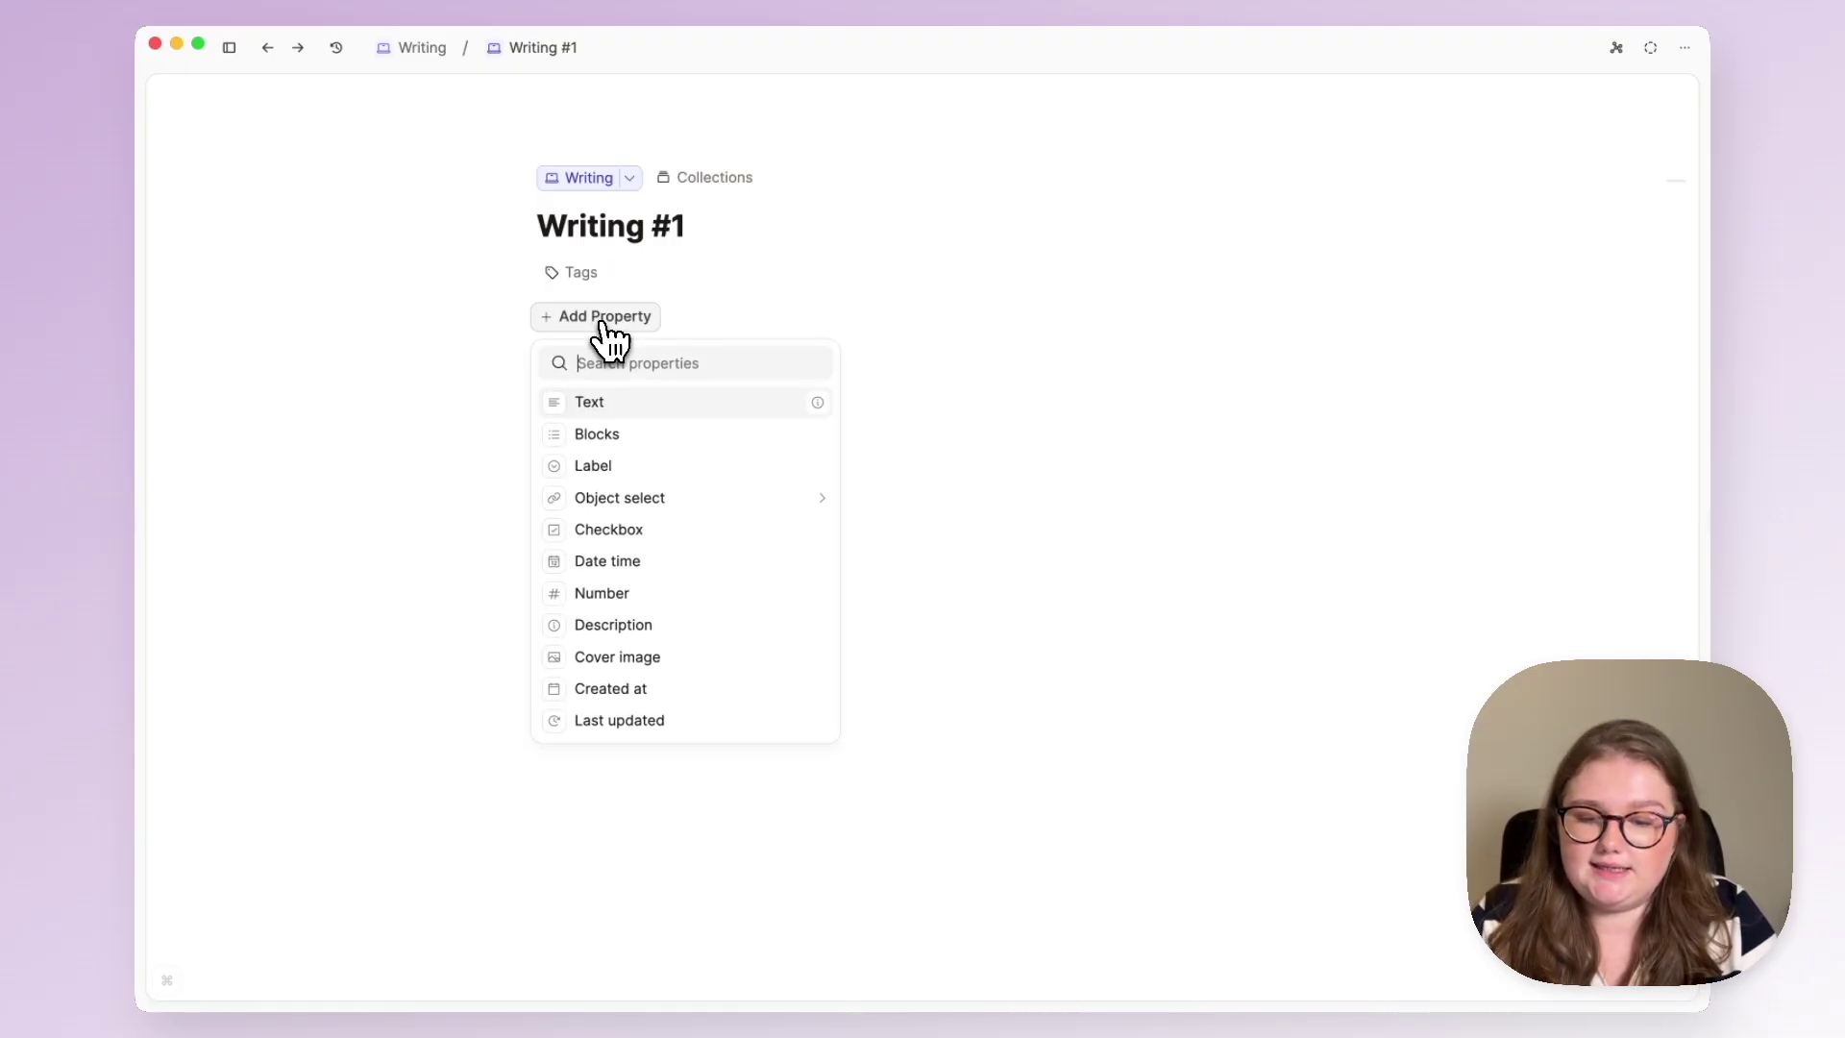
Add a Label property named 'Type of writing'
click(642, 469)
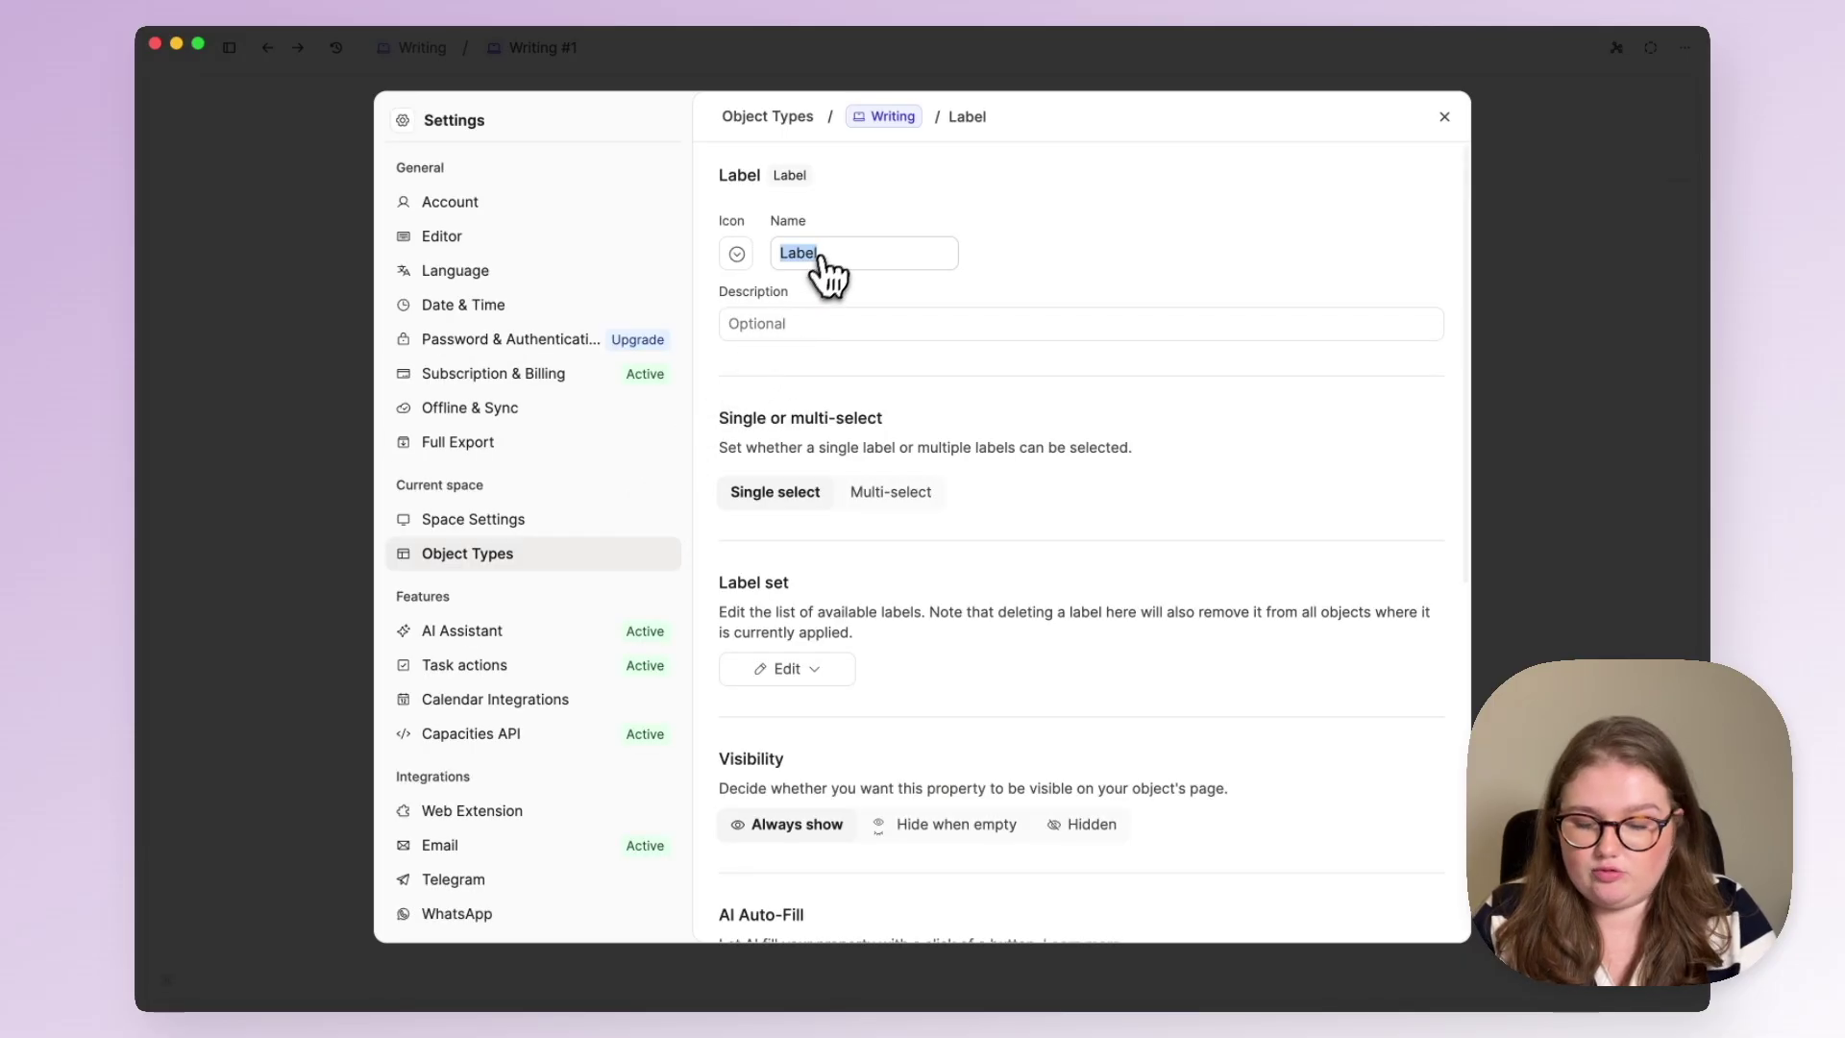
text(Type of writing)
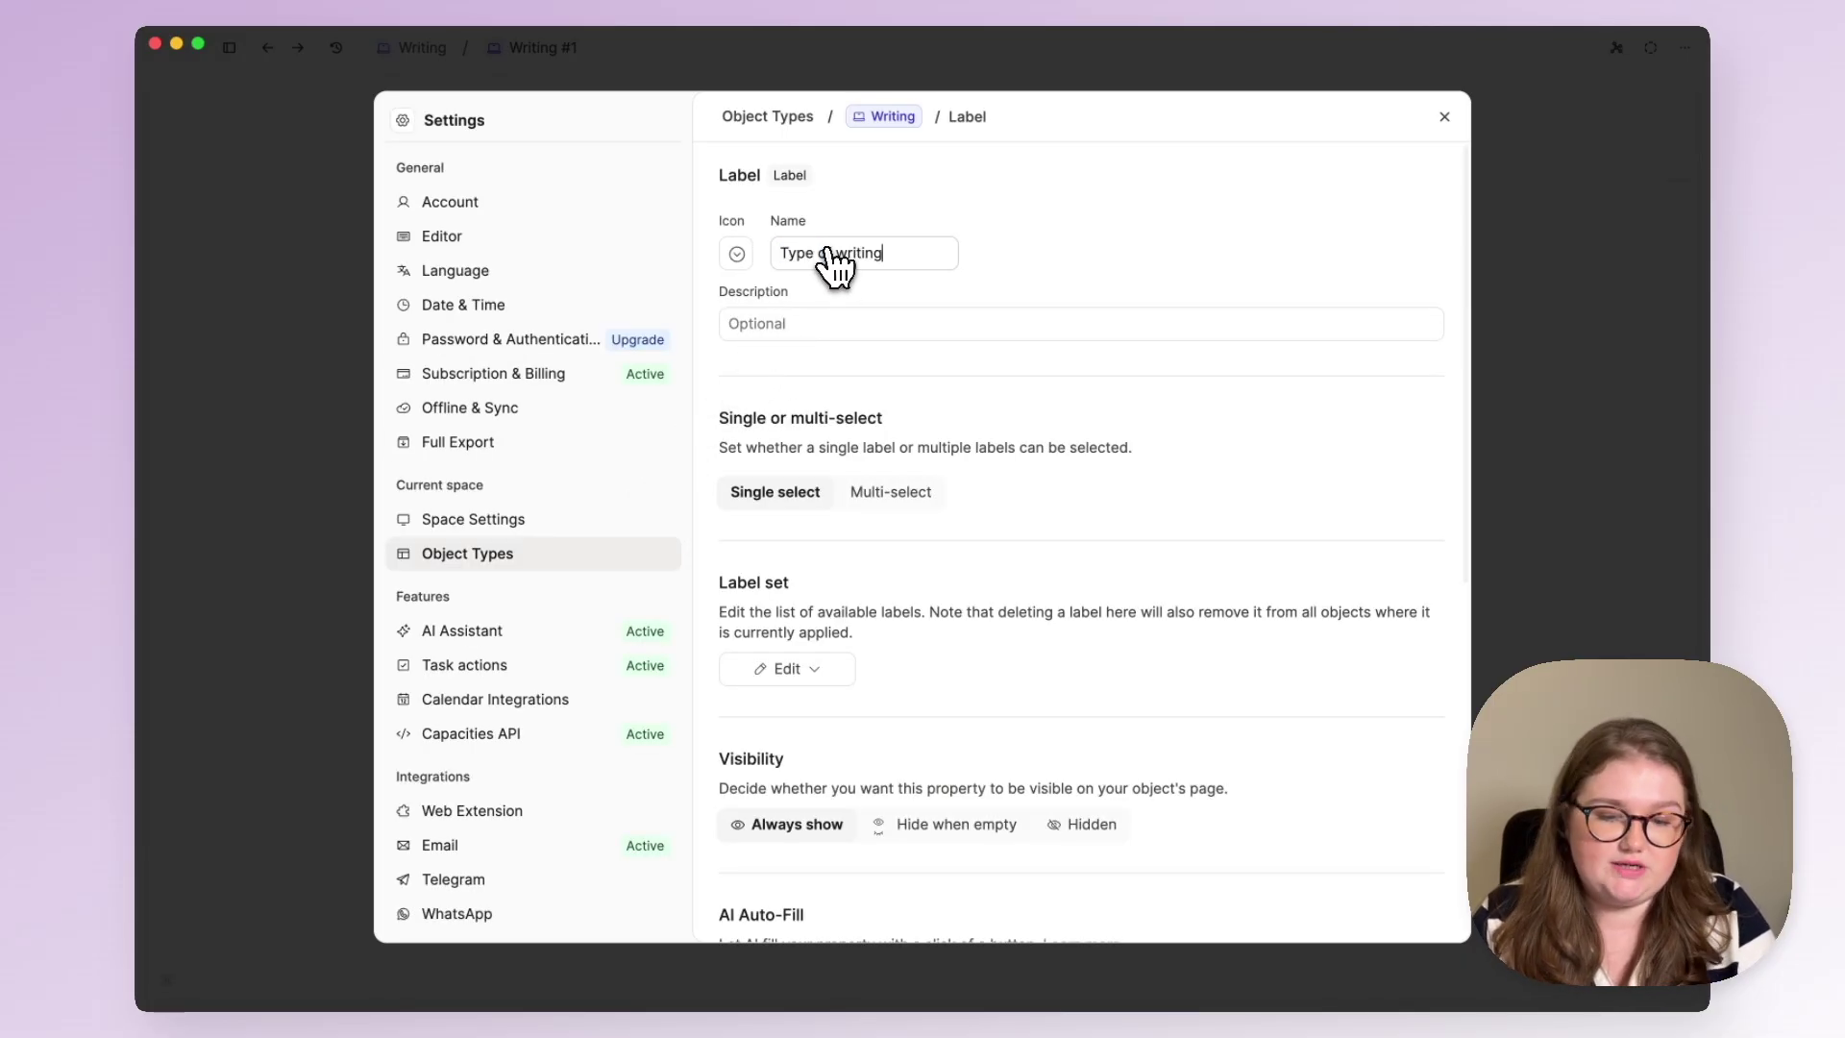
scroll(941, 574, down, 1)
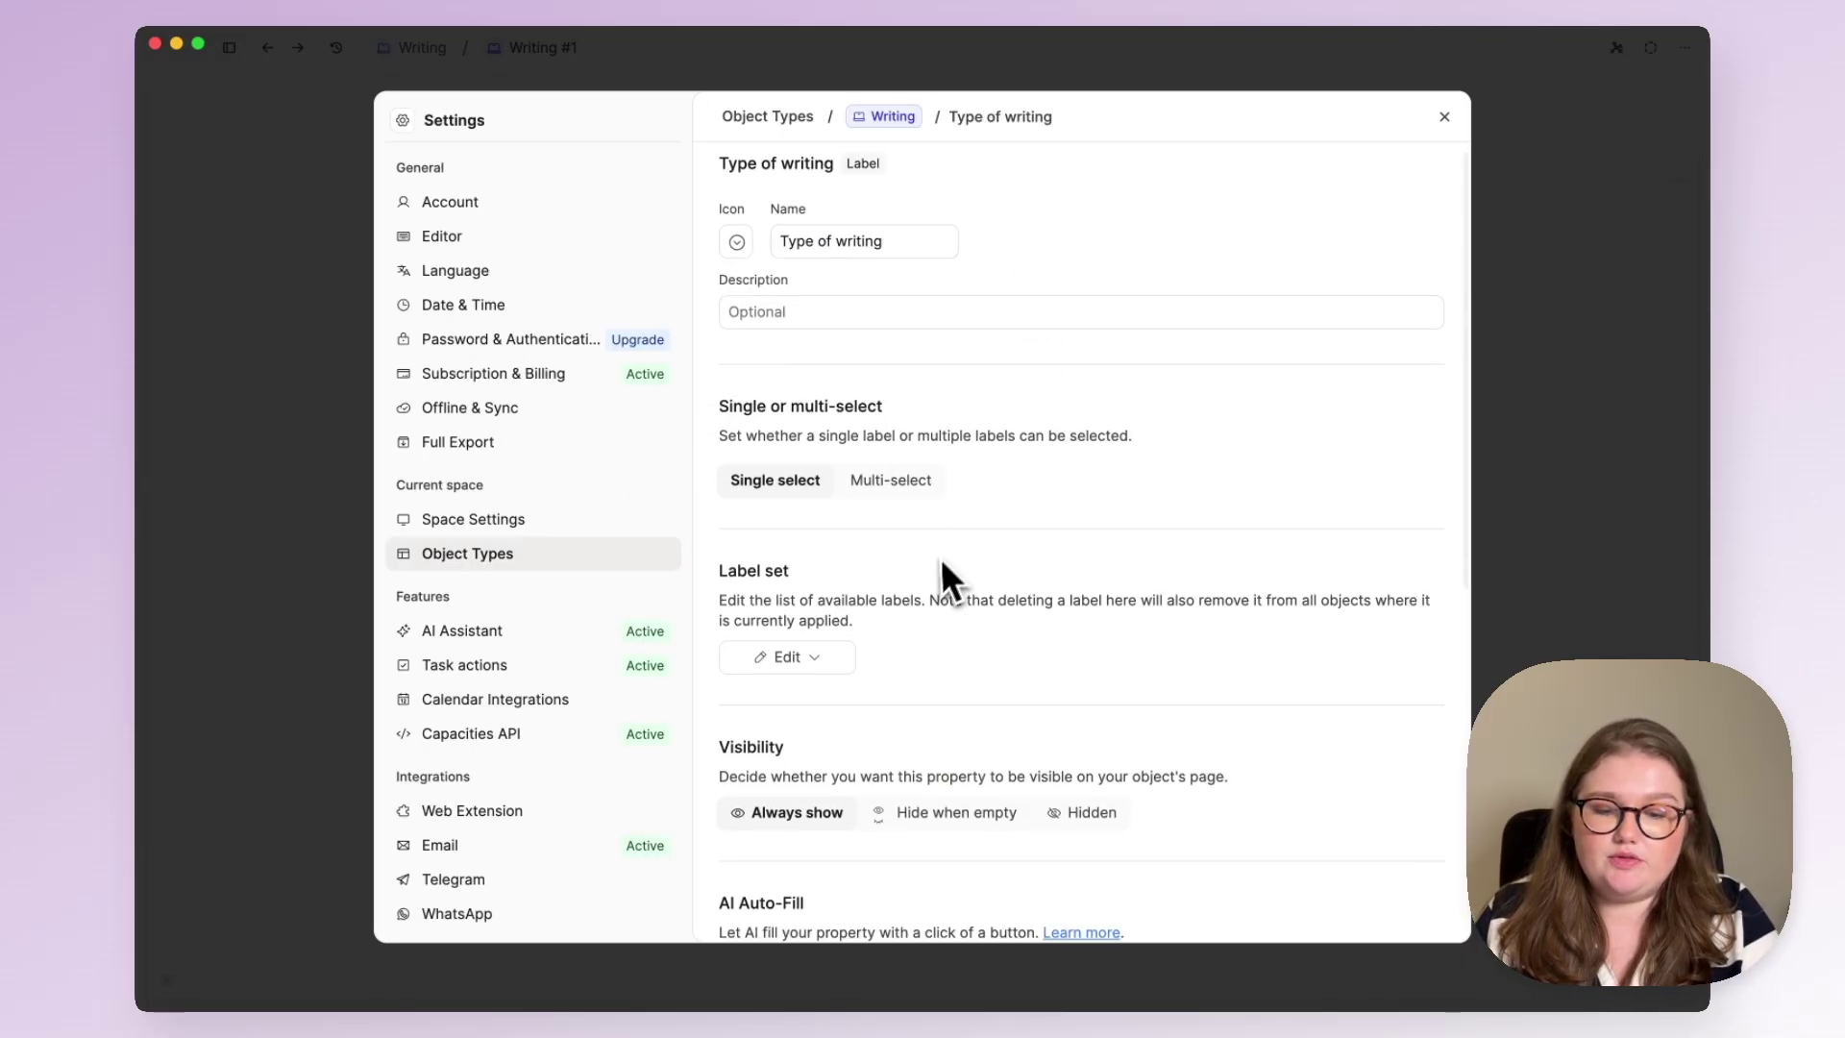
scroll(941, 577, down, 1)
Add label choices Personal, the author's name, and Thinkpieces
click(812, 550)
text(Pe)
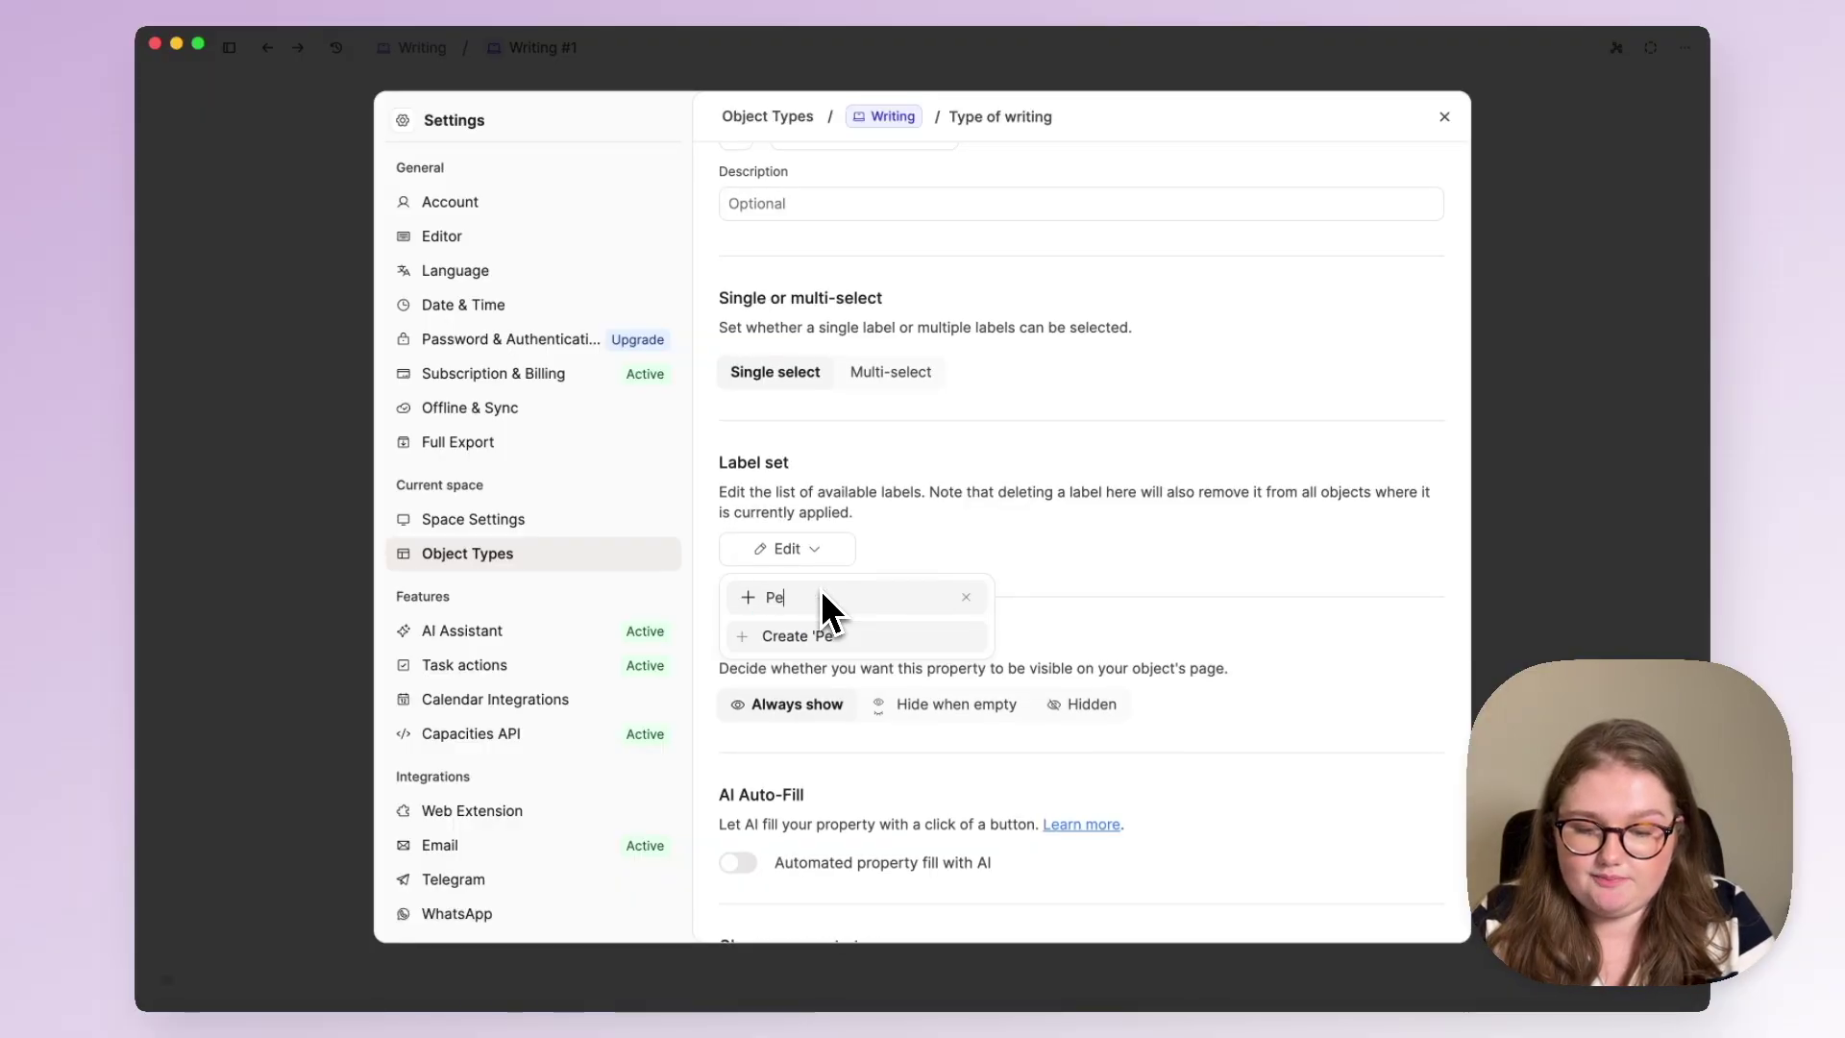
text(rsonal)
key(Return)
text(Beth )
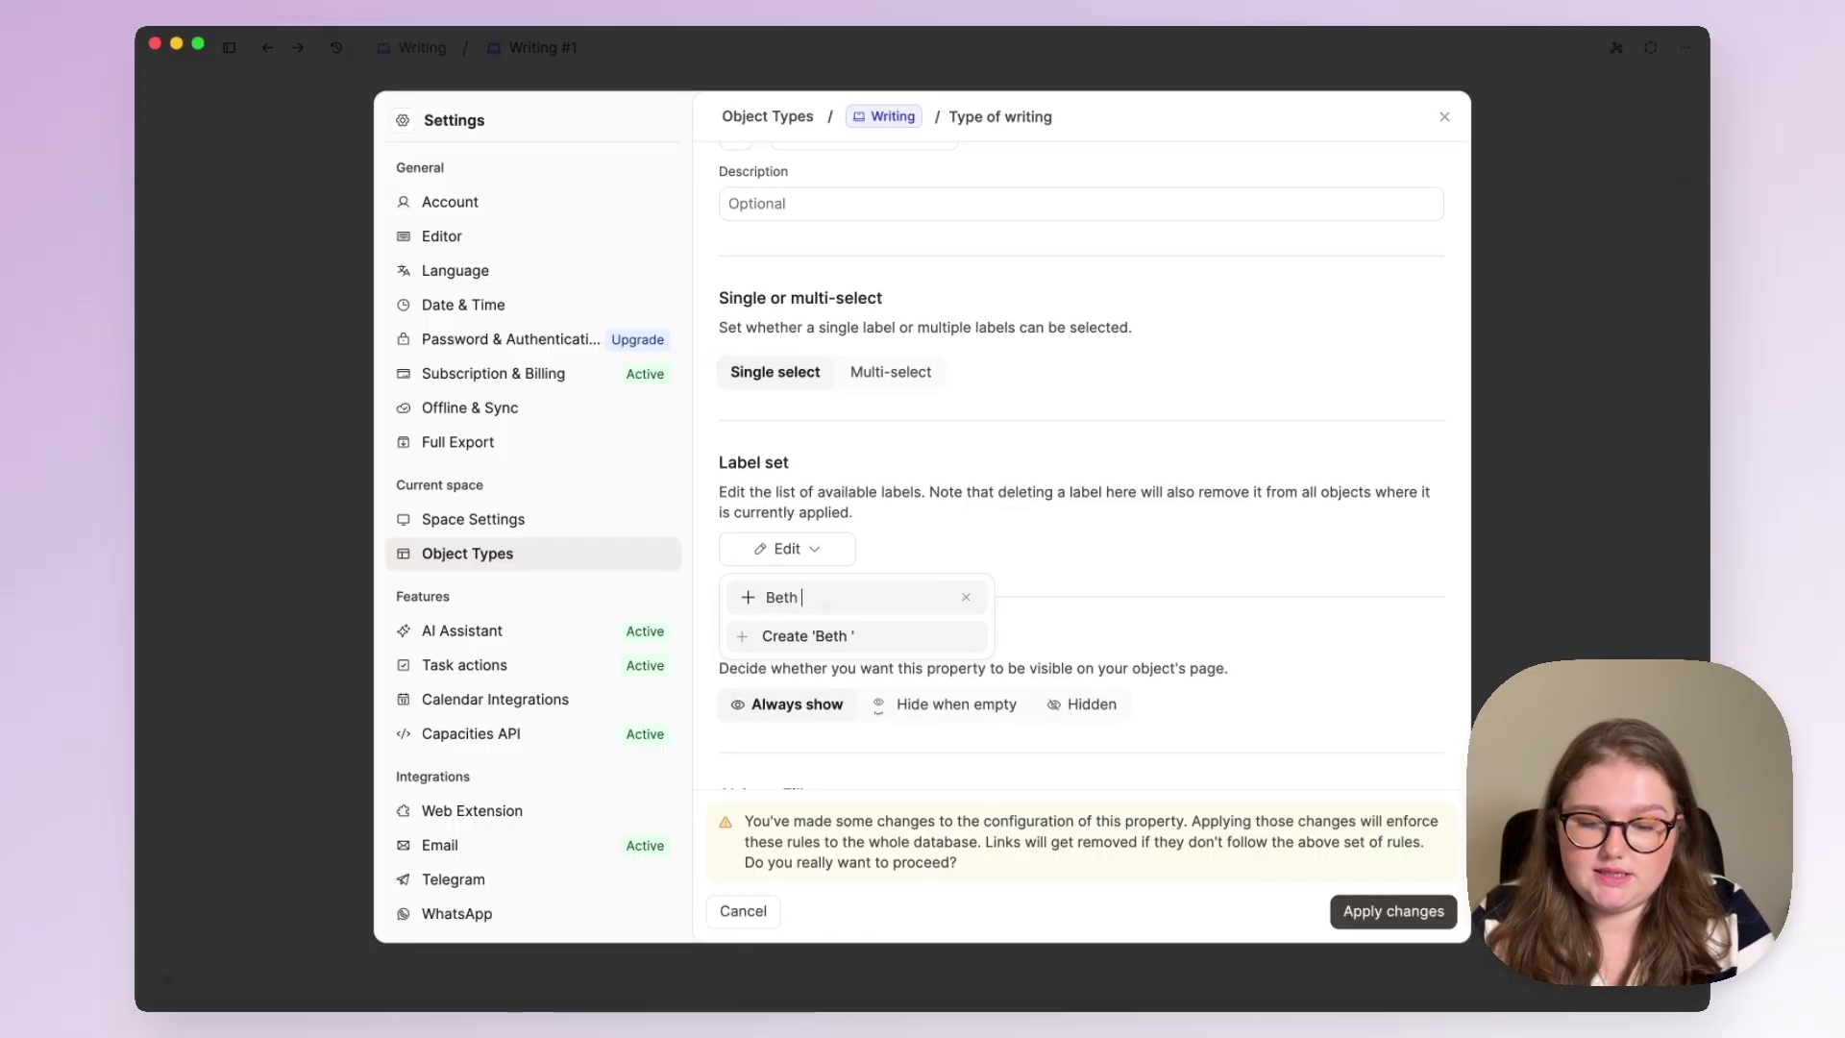
text(McClelland)
key(Return)
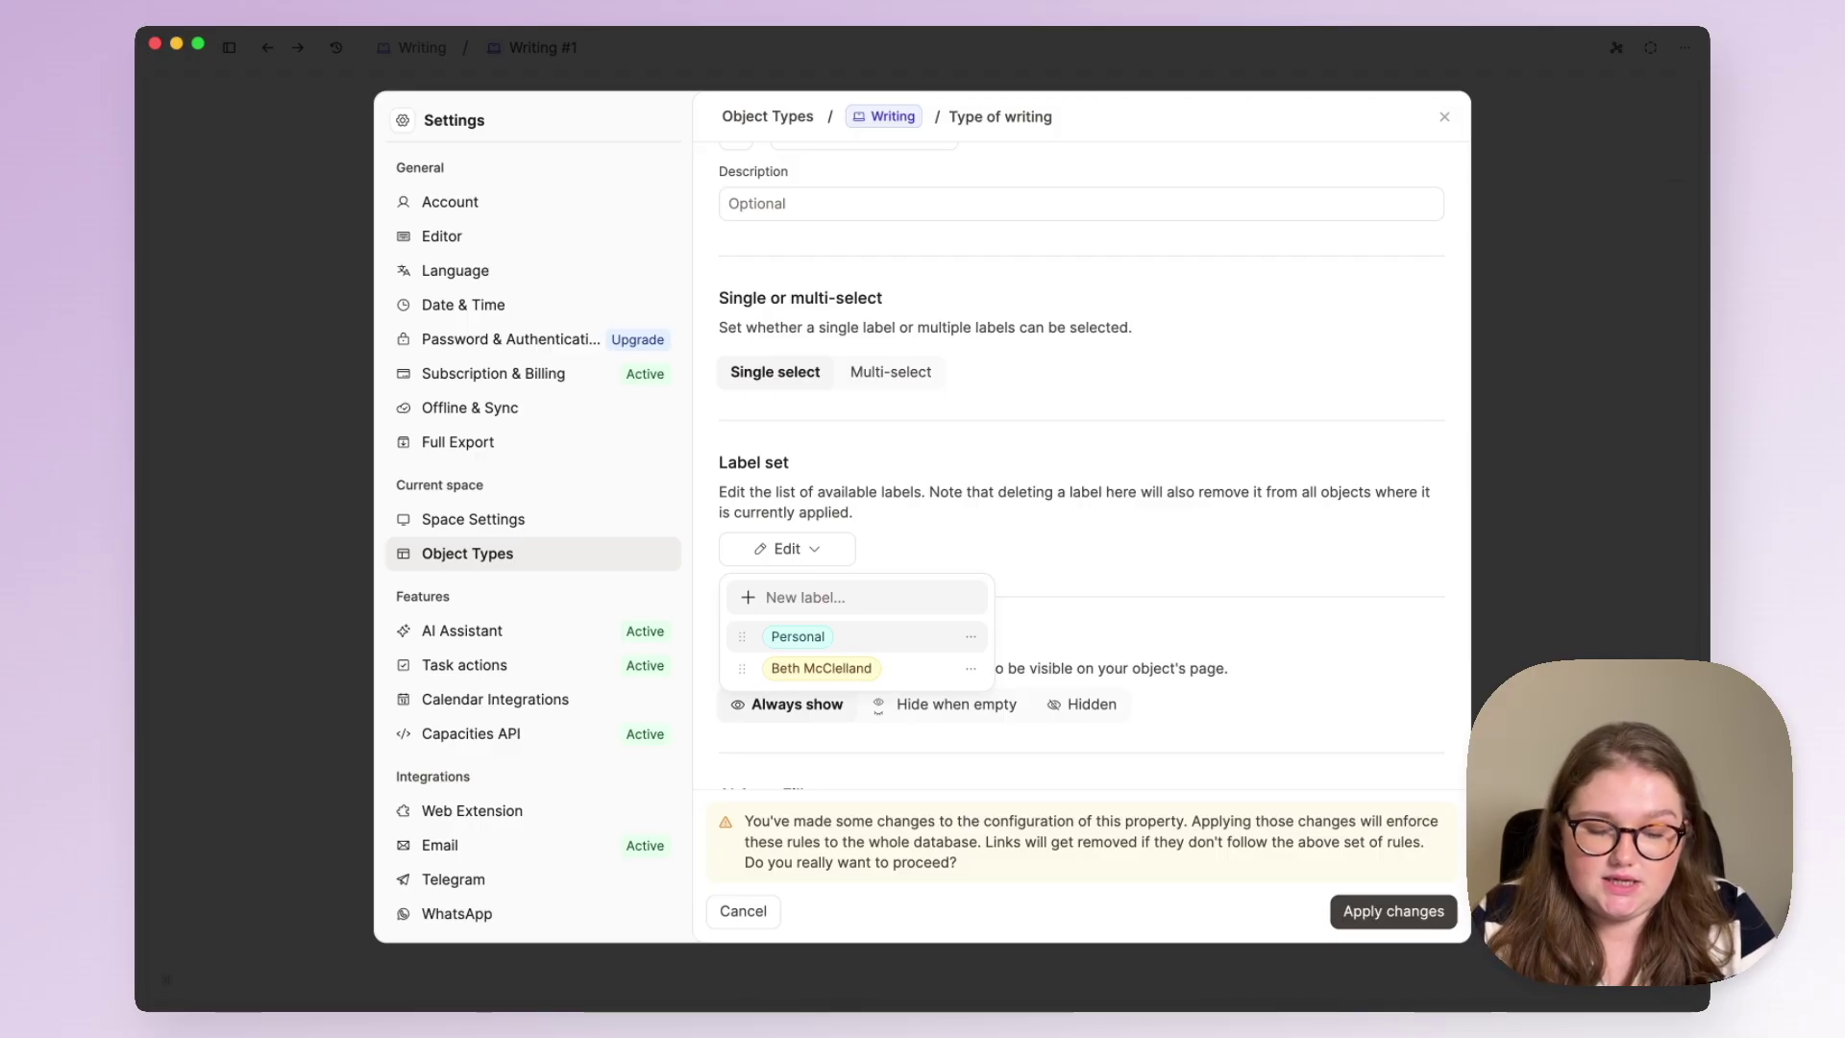
text(Think)
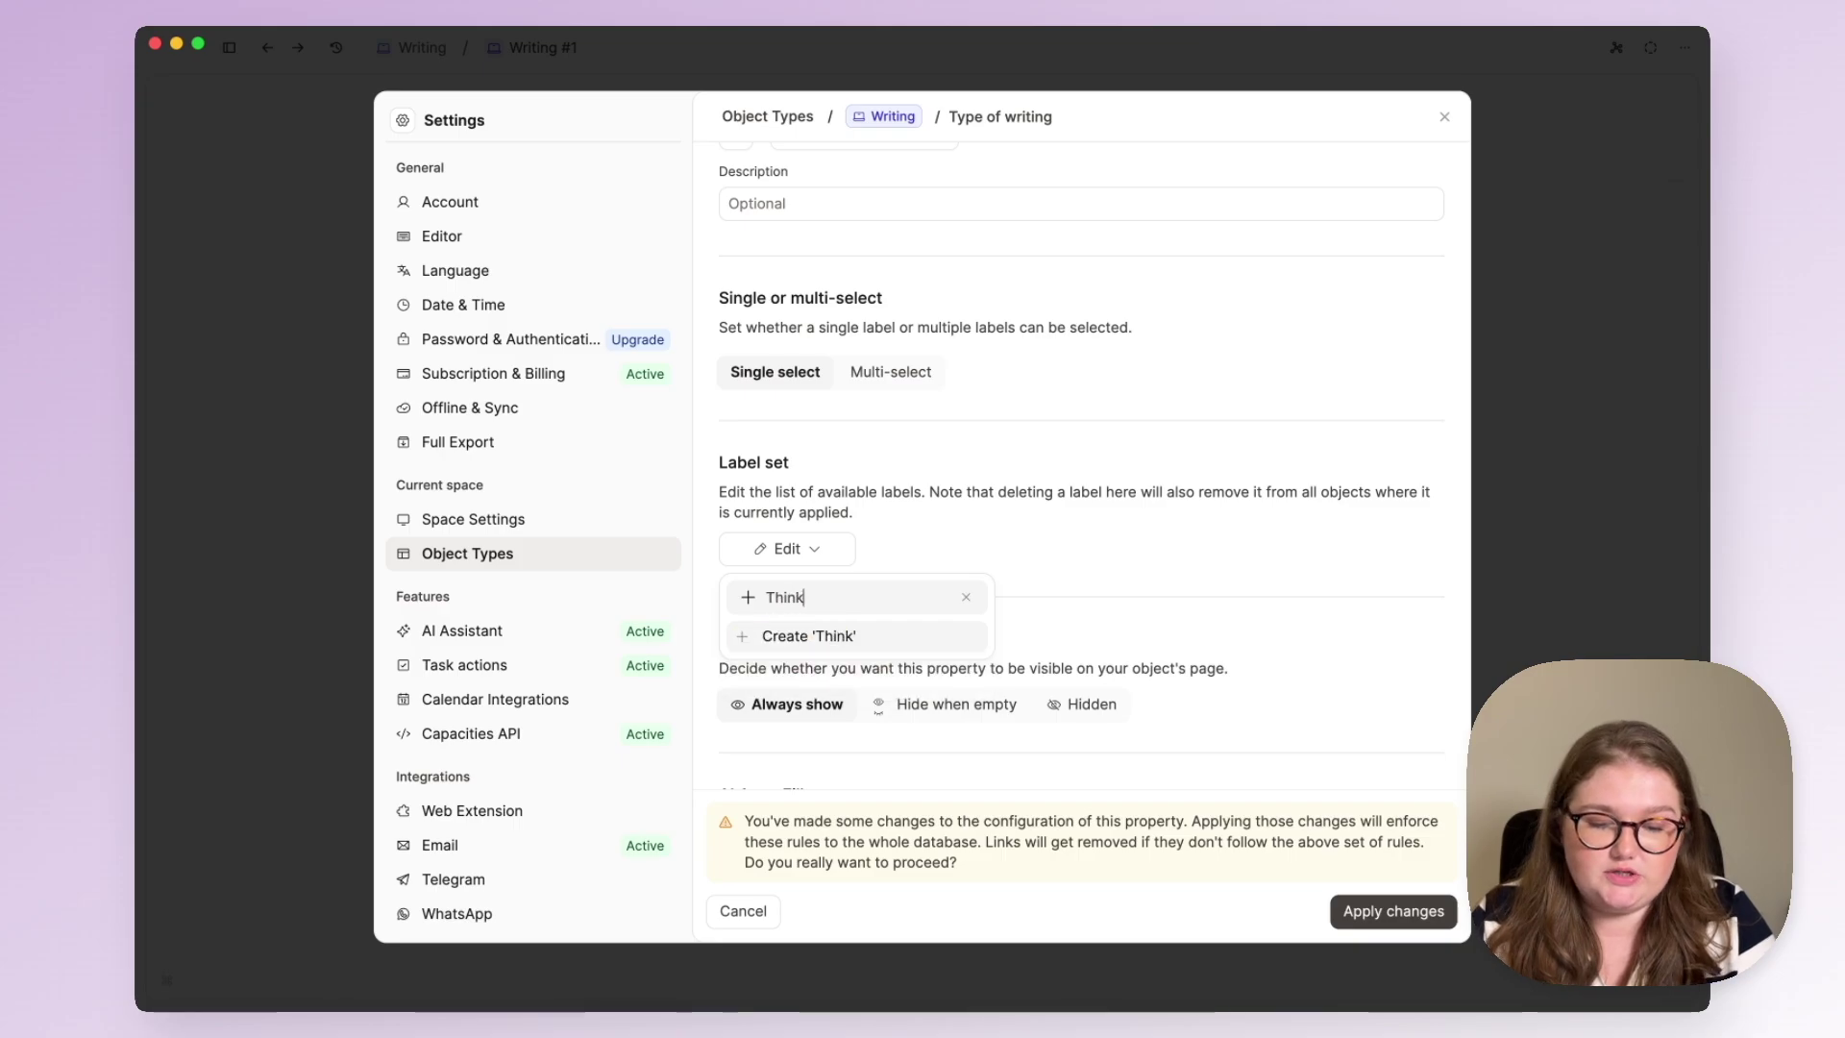
text(pieces)
key(Return)
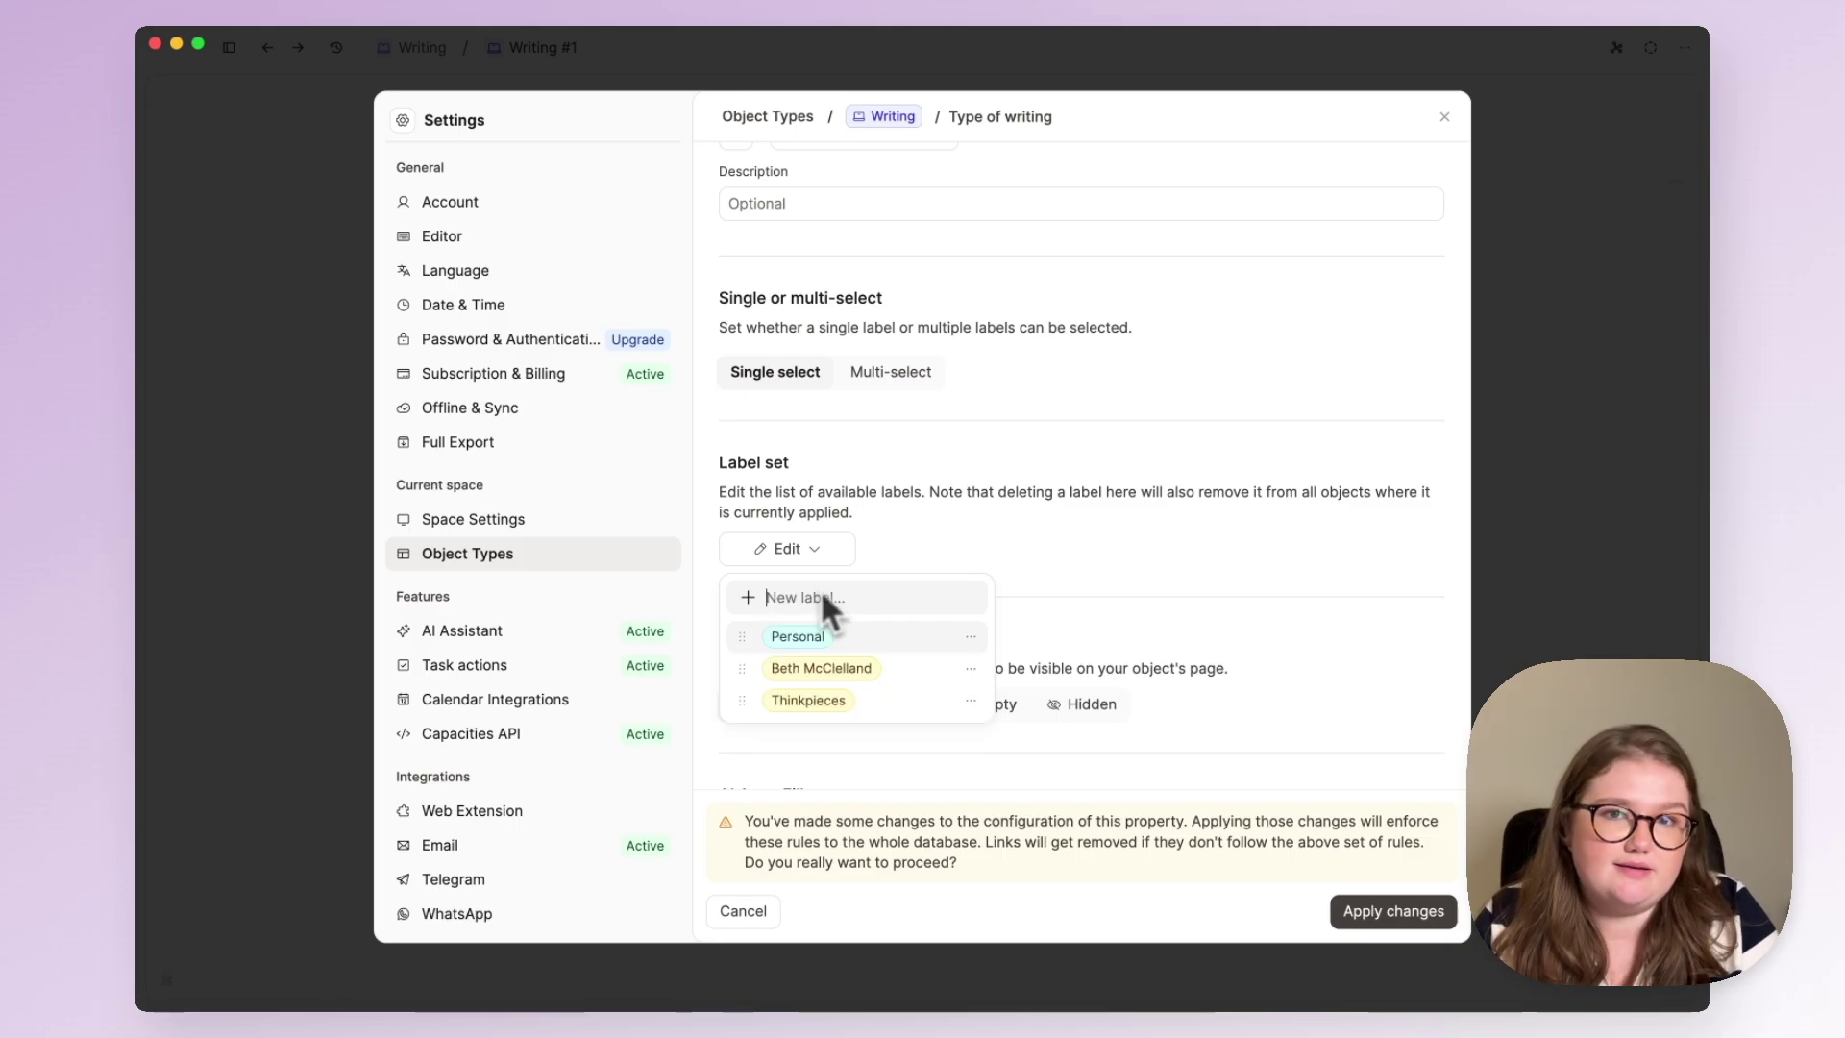
Give the Personal label an icon and the orange colour
click(971, 637)
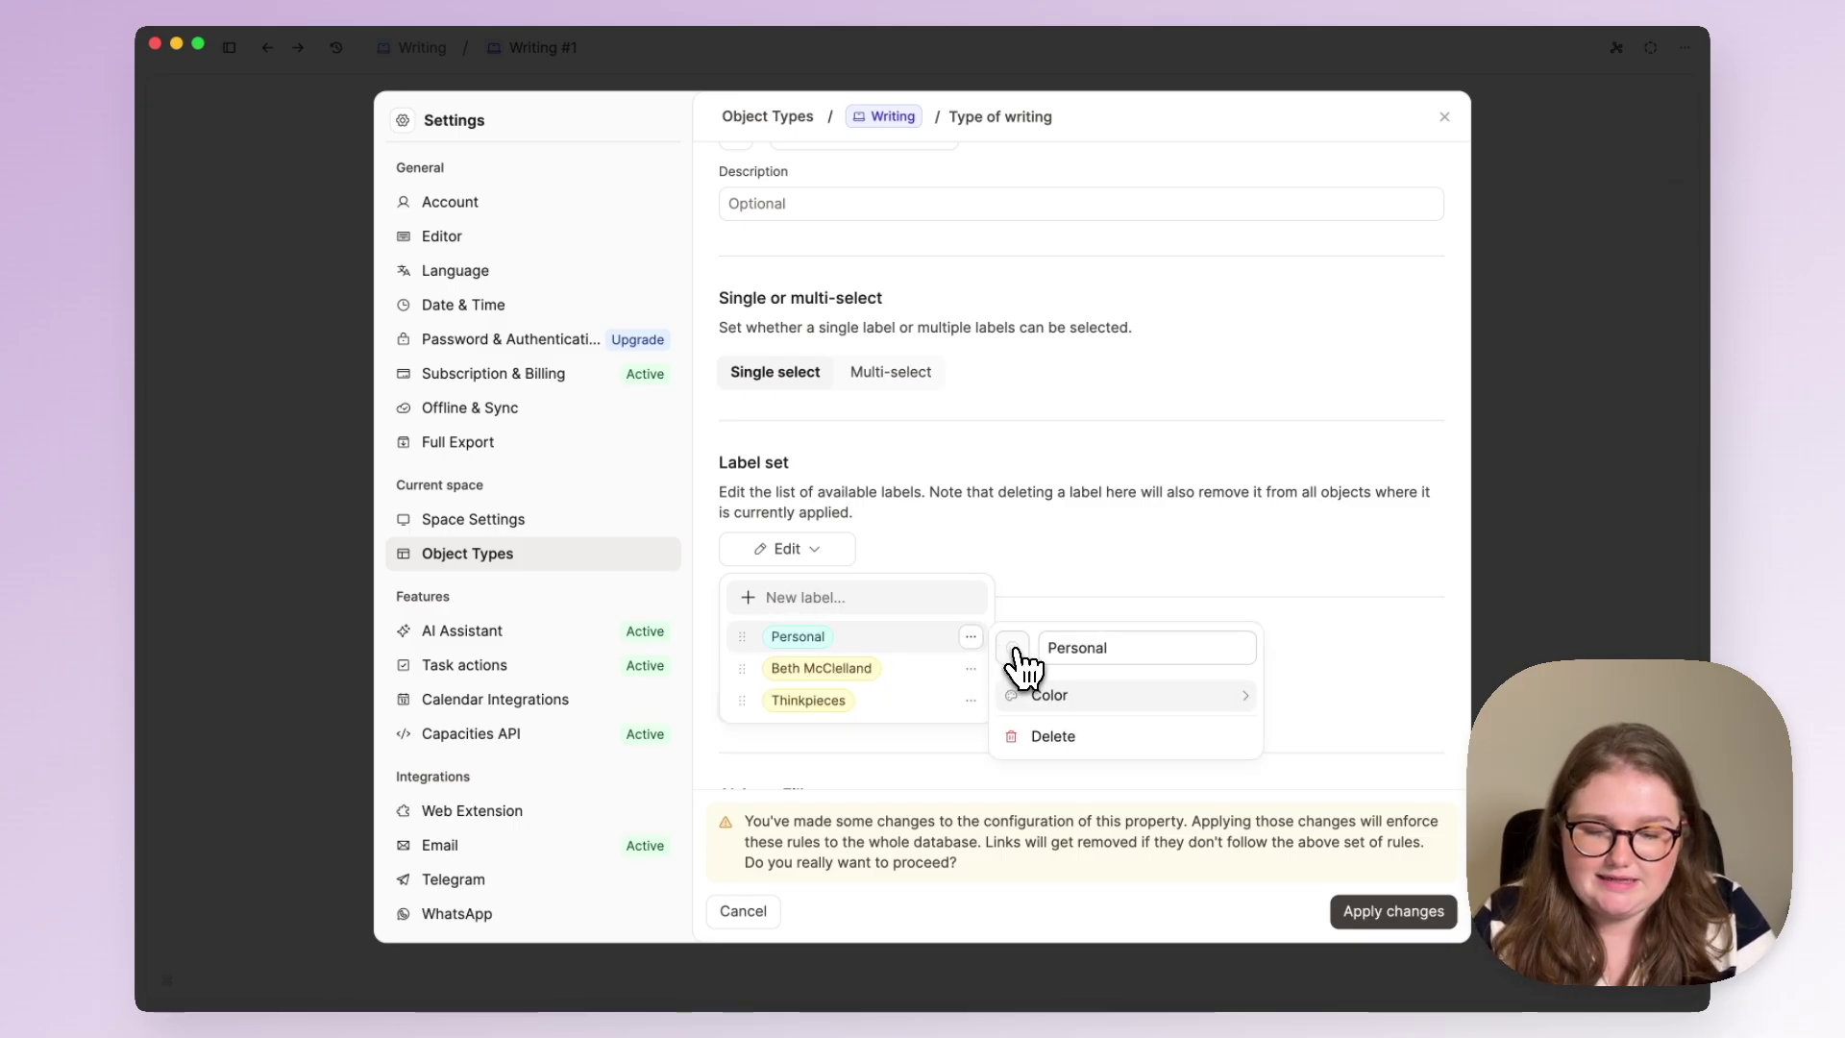
click(1014, 650)
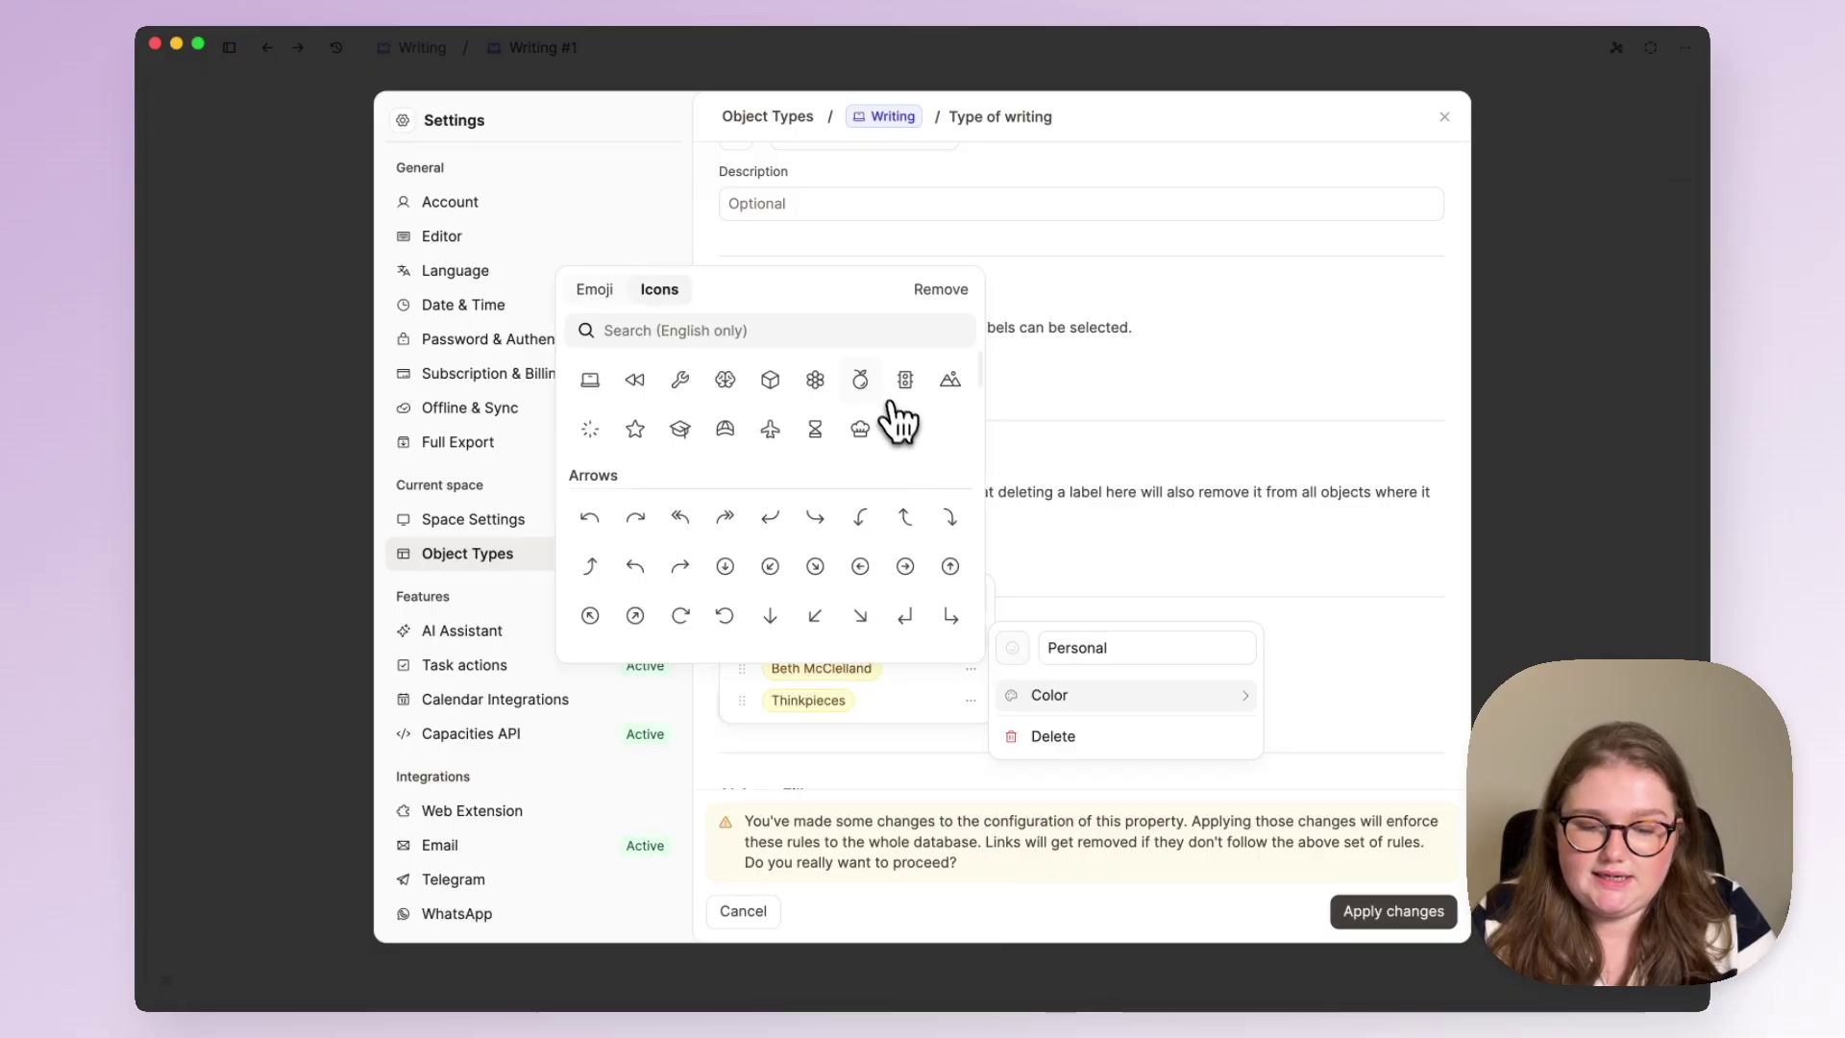
click(862, 383)
click(1045, 700)
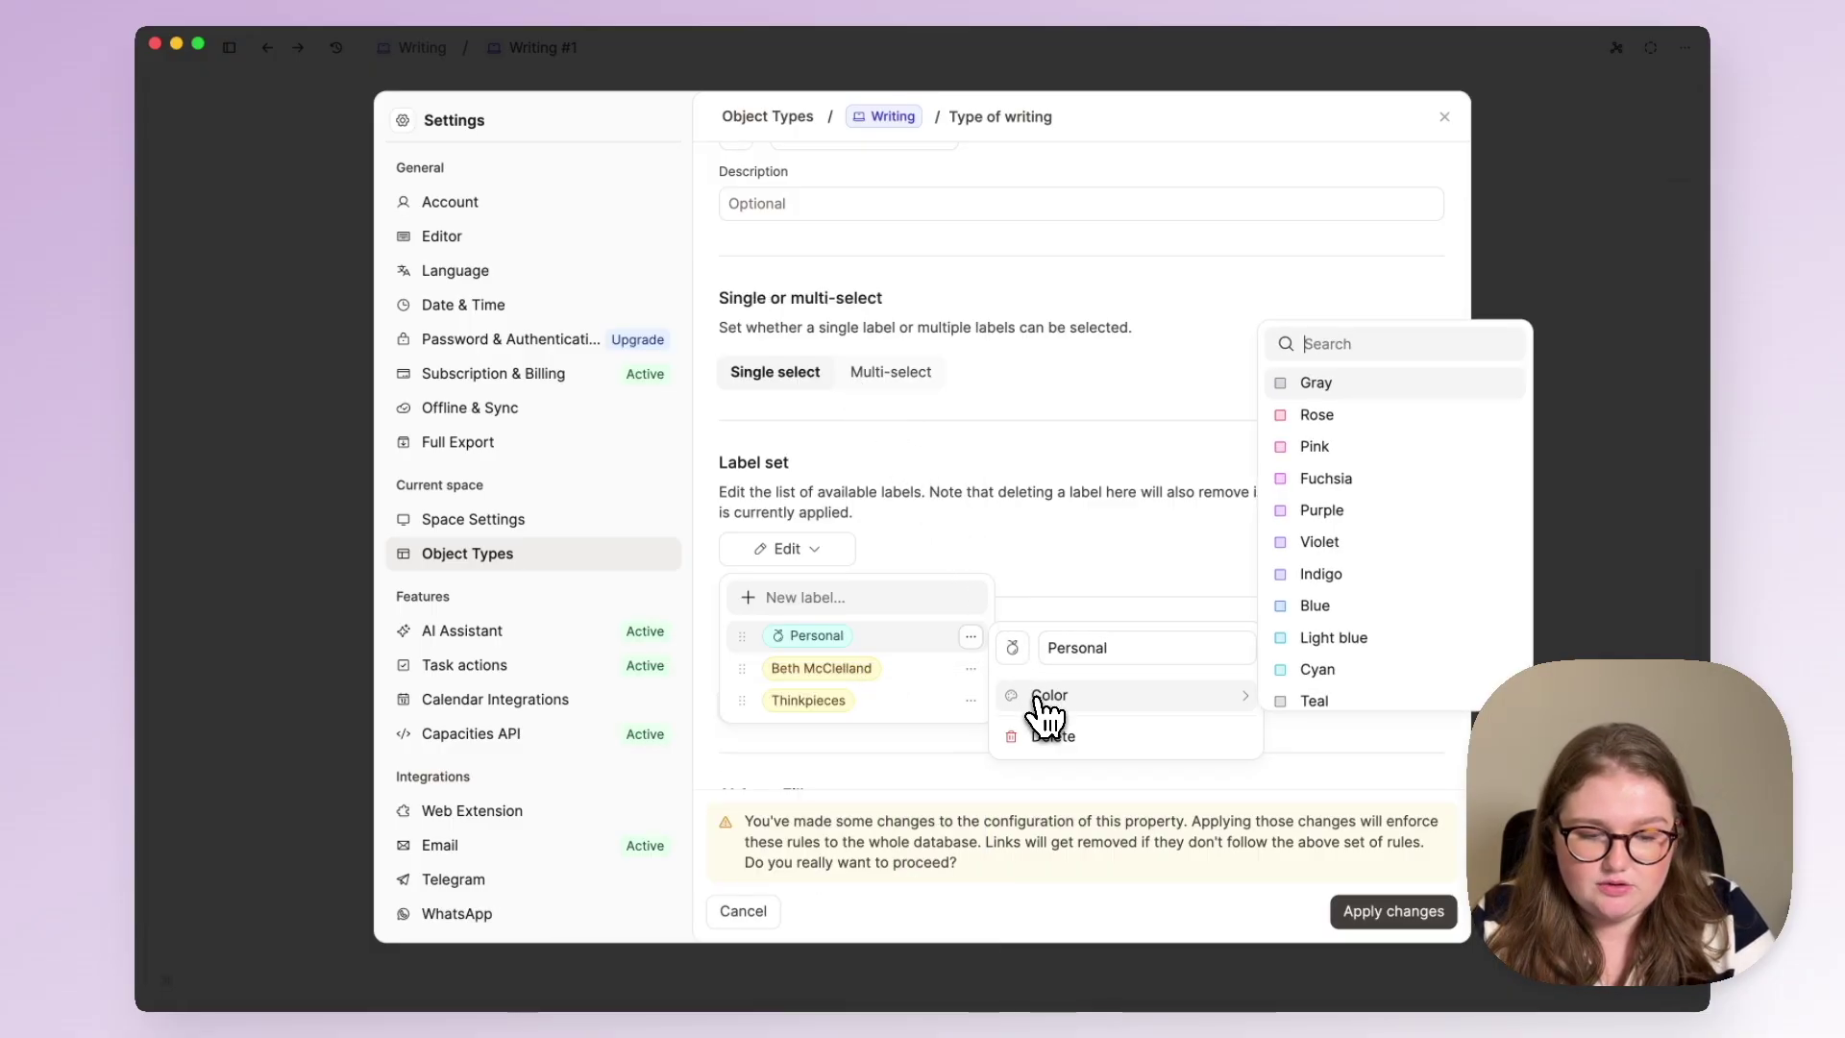
scroll(1316, 663, down, 3)
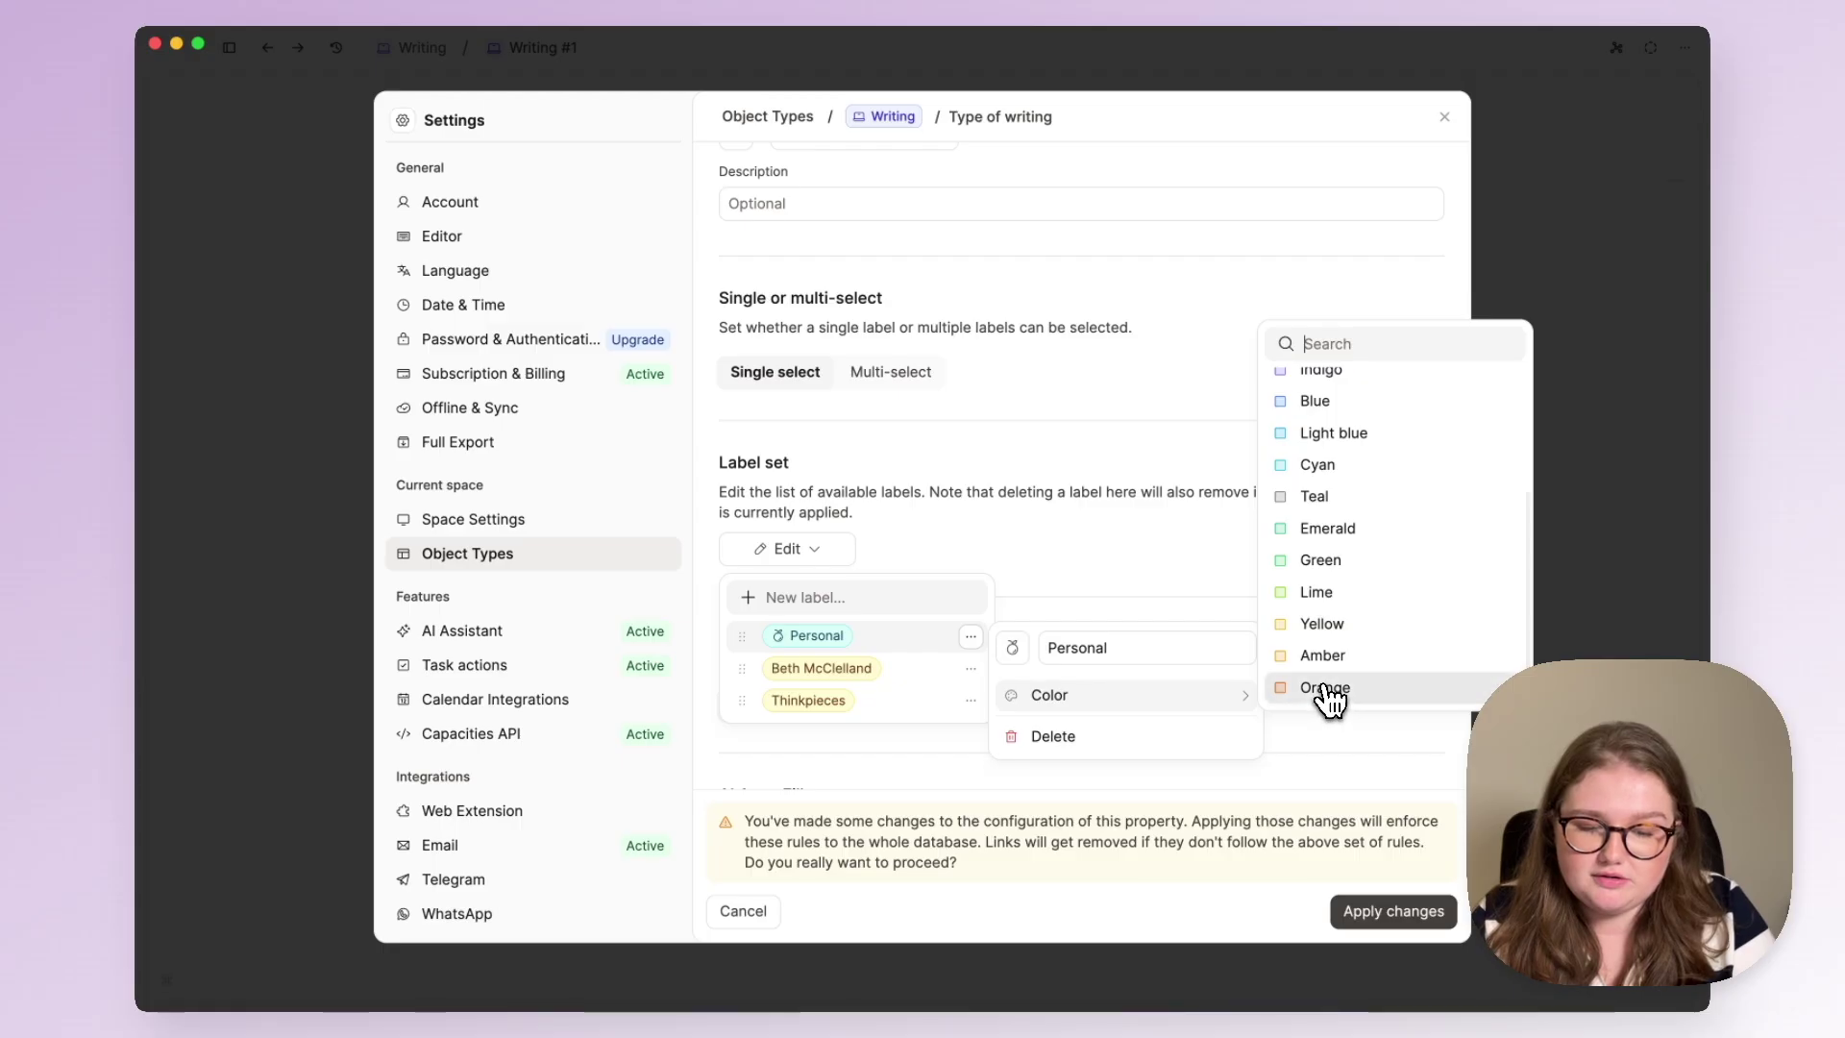
click(1326, 688)
Give the second label an icon and apply the label changes
click(970, 668)
click(1012, 679)
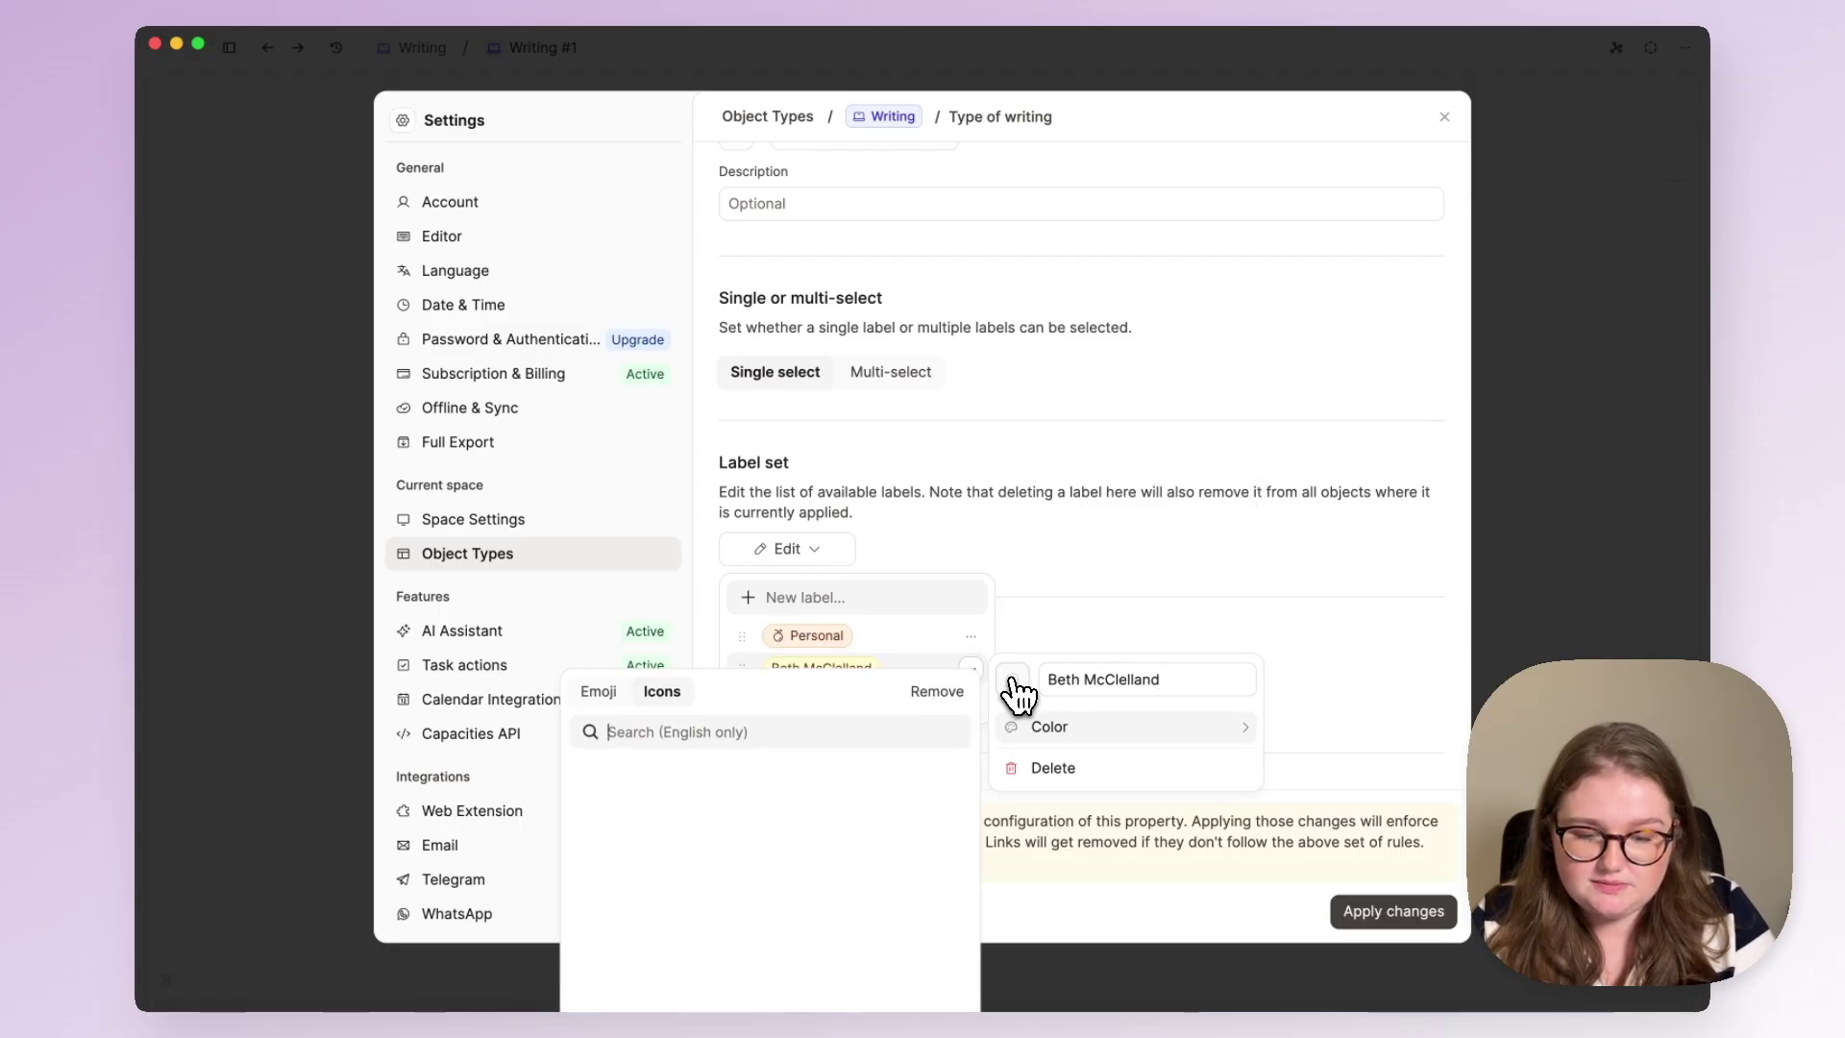
click(862, 415)
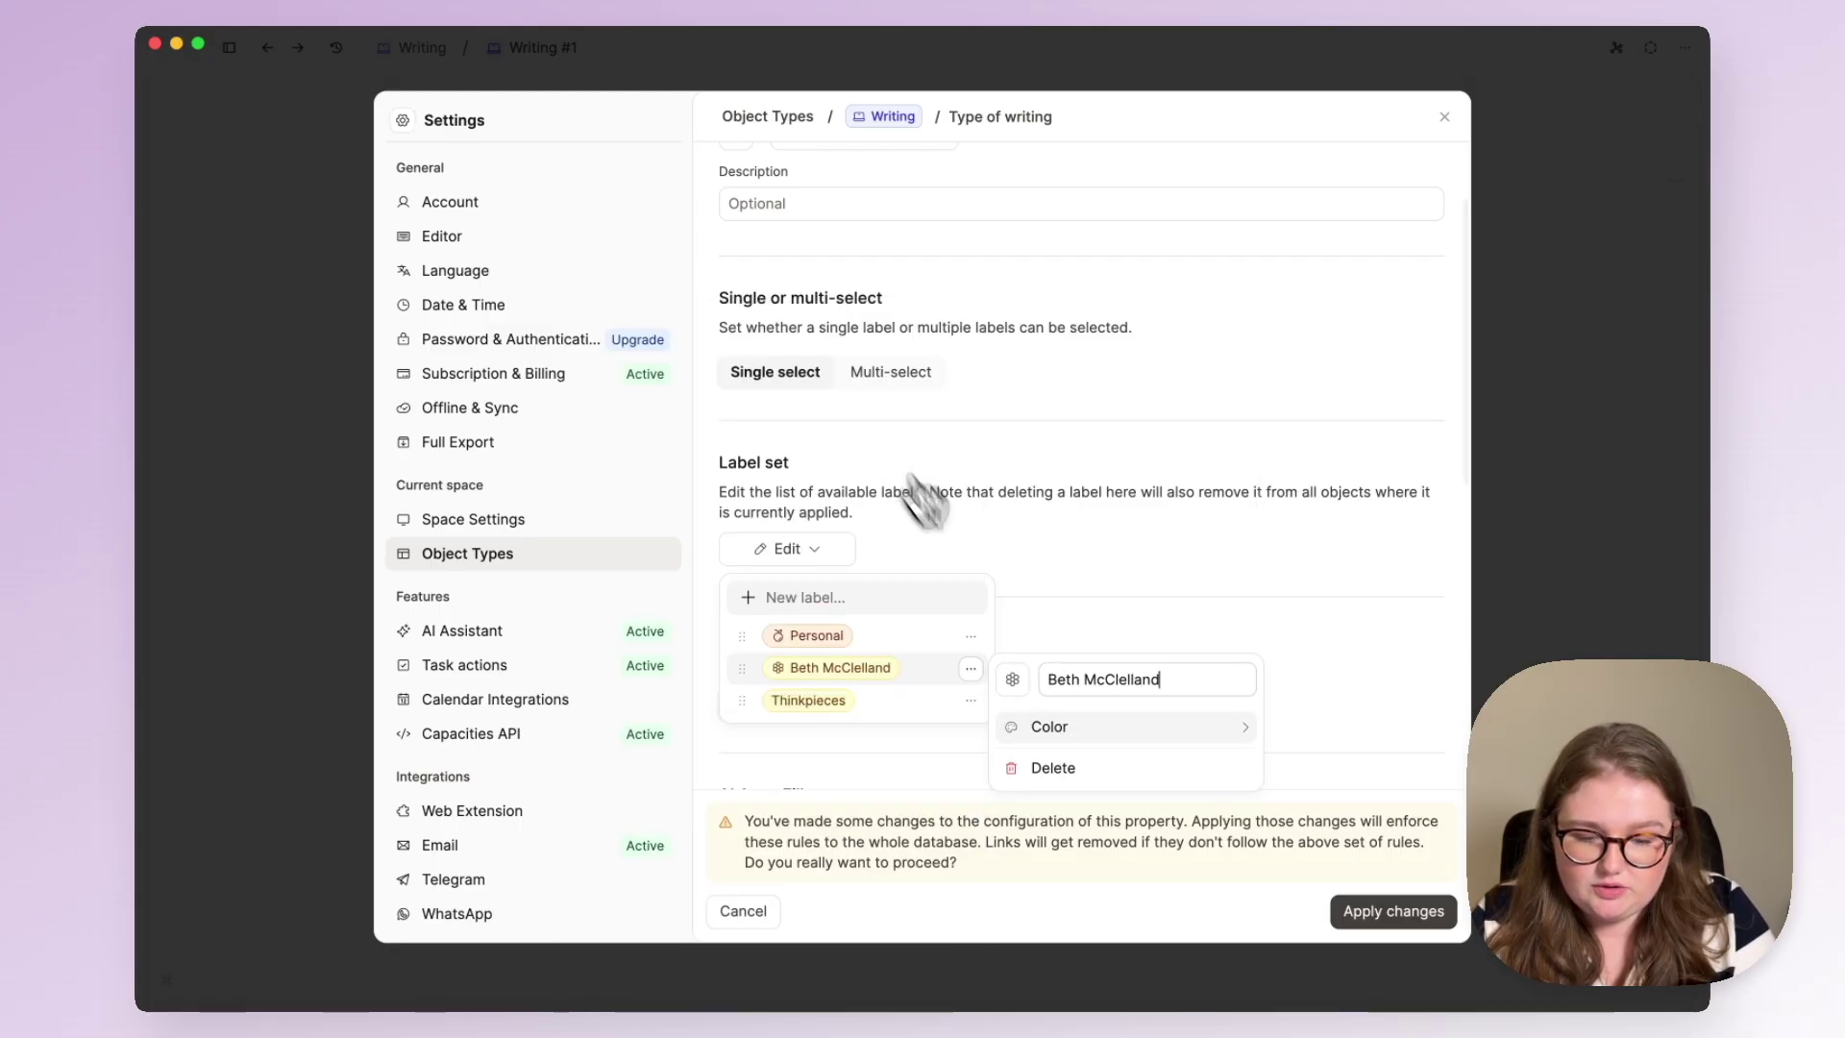
click(1261, 568)
scroll(1255, 580, down, 3)
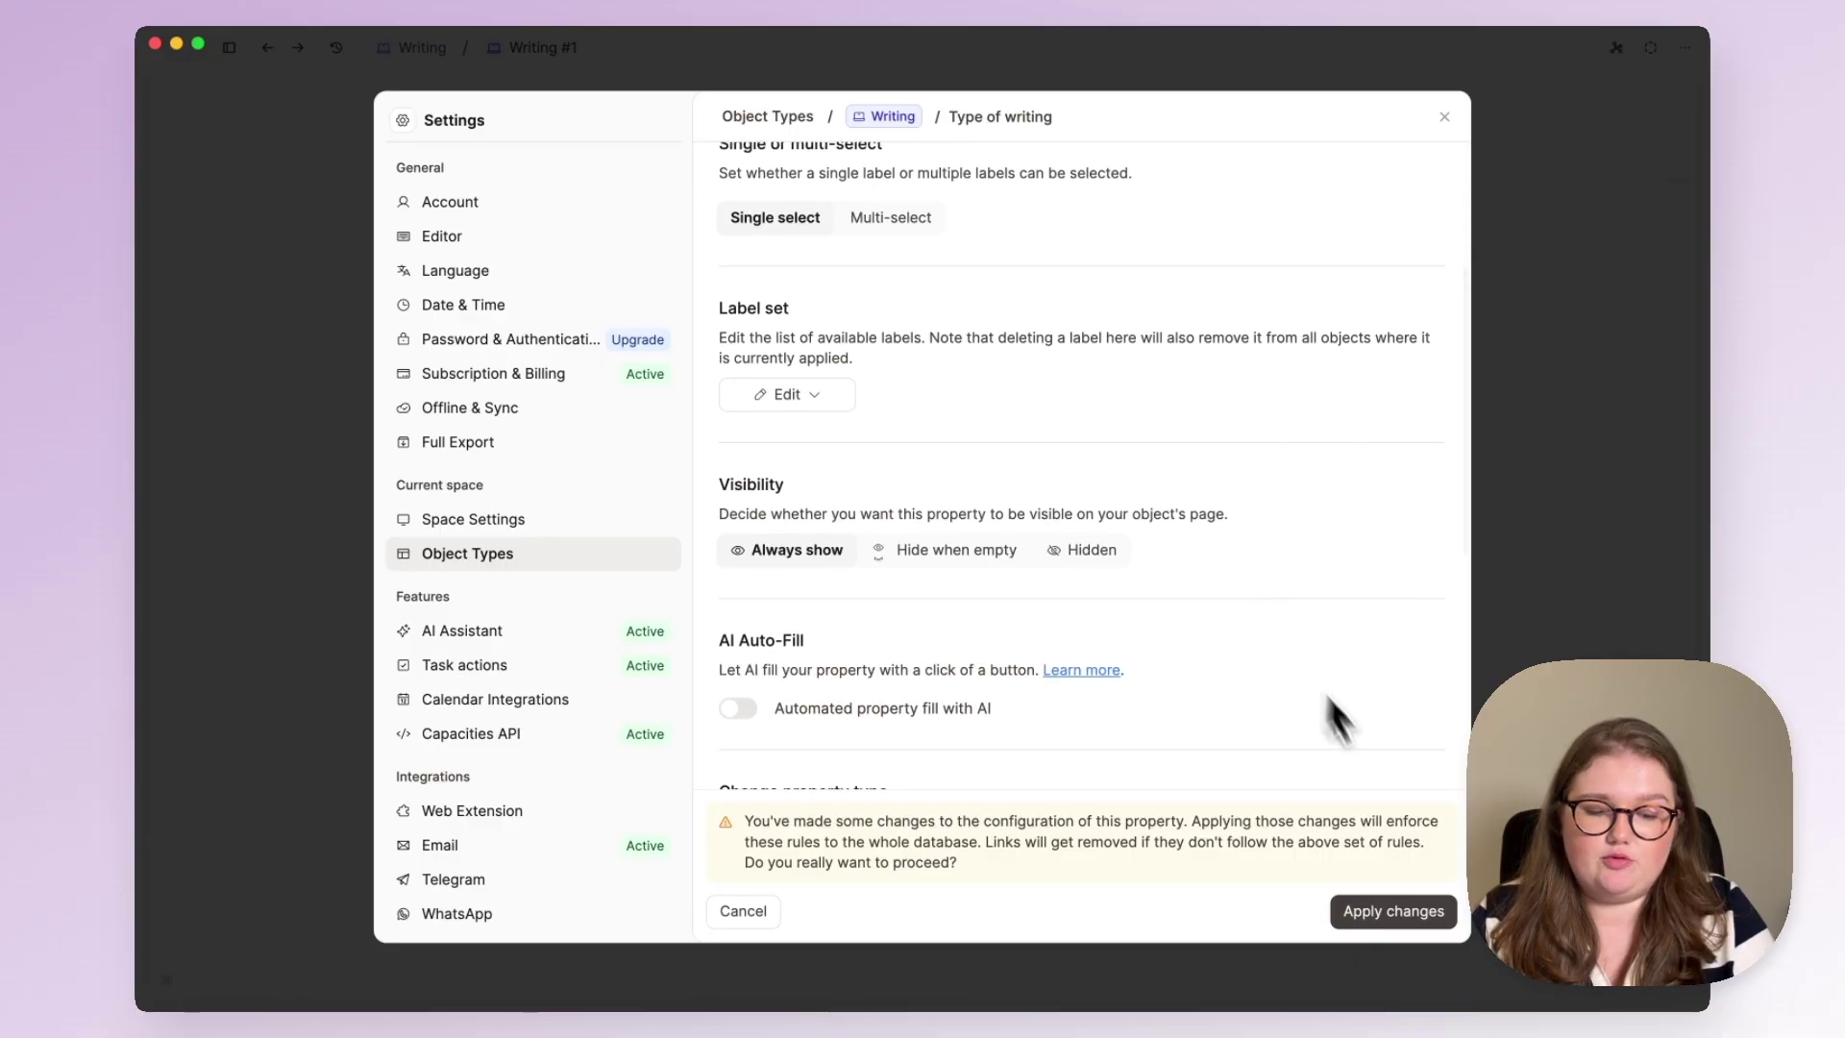
click(1379, 911)
Add an Object select property to Writing #1 that links to Tag objects
click(1556, 478)
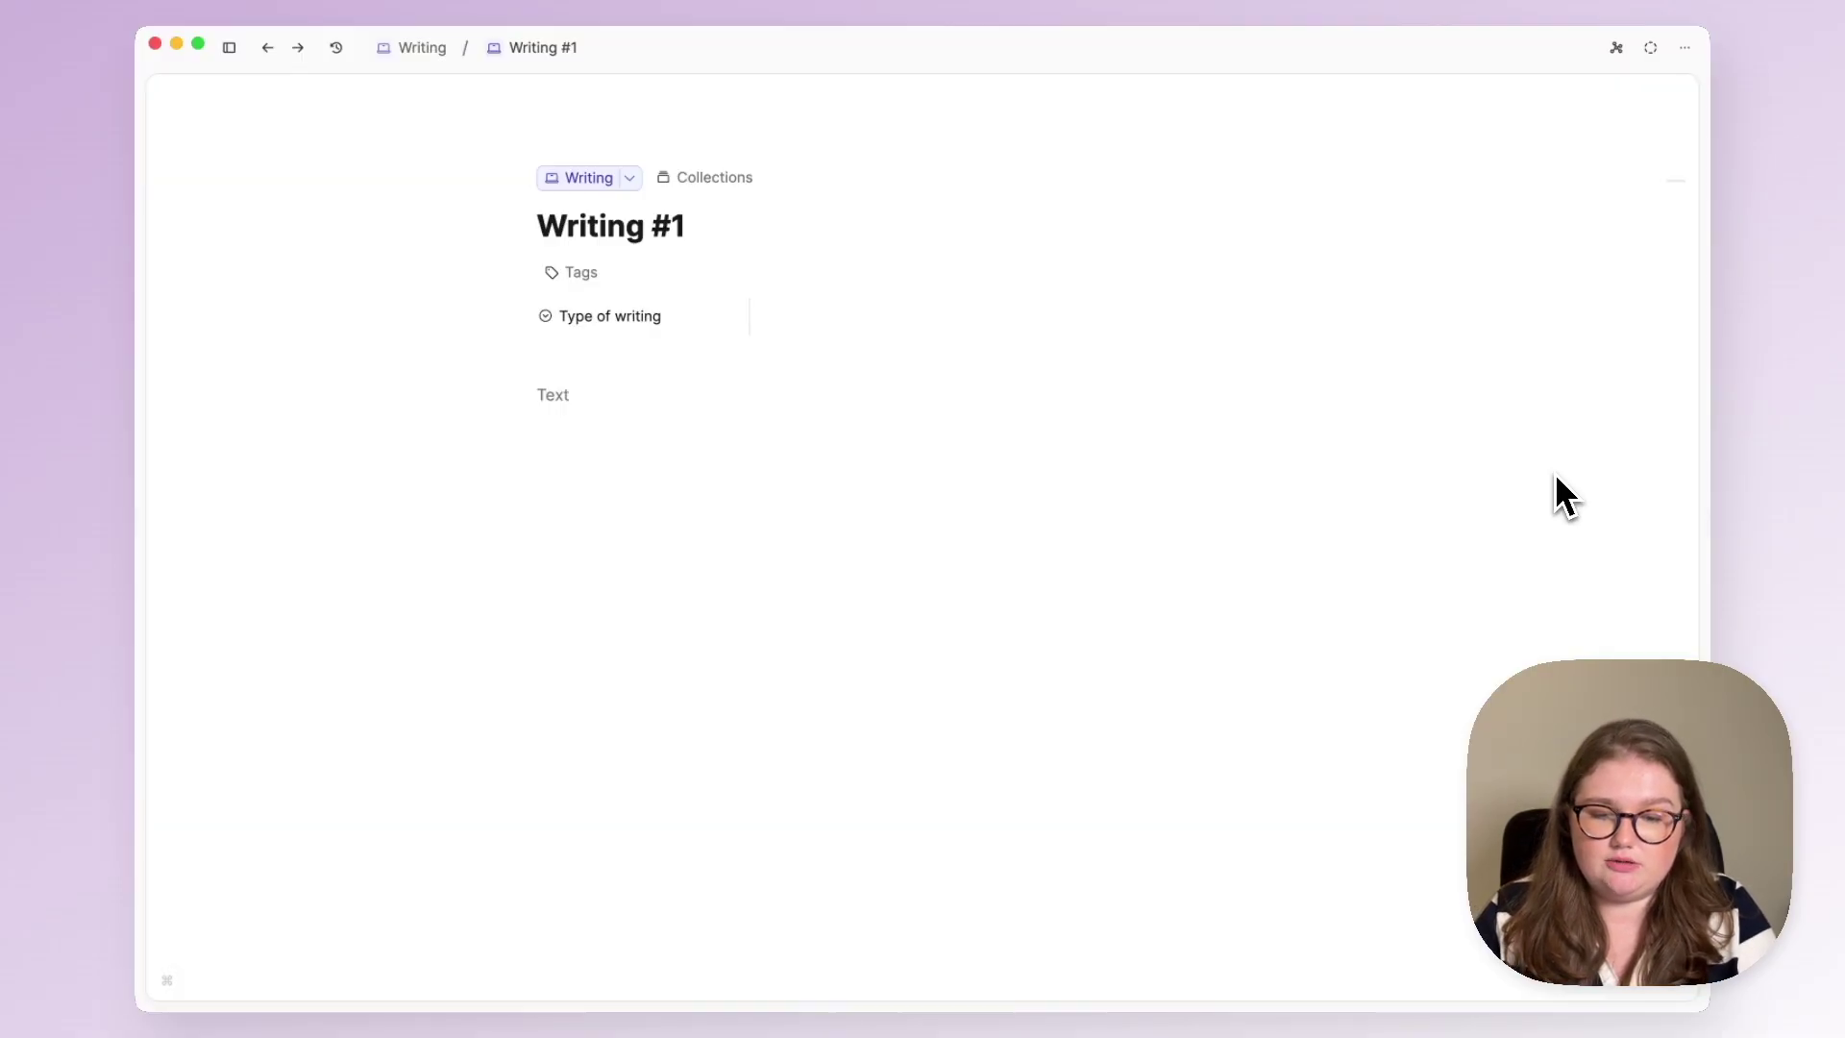
click(576, 358)
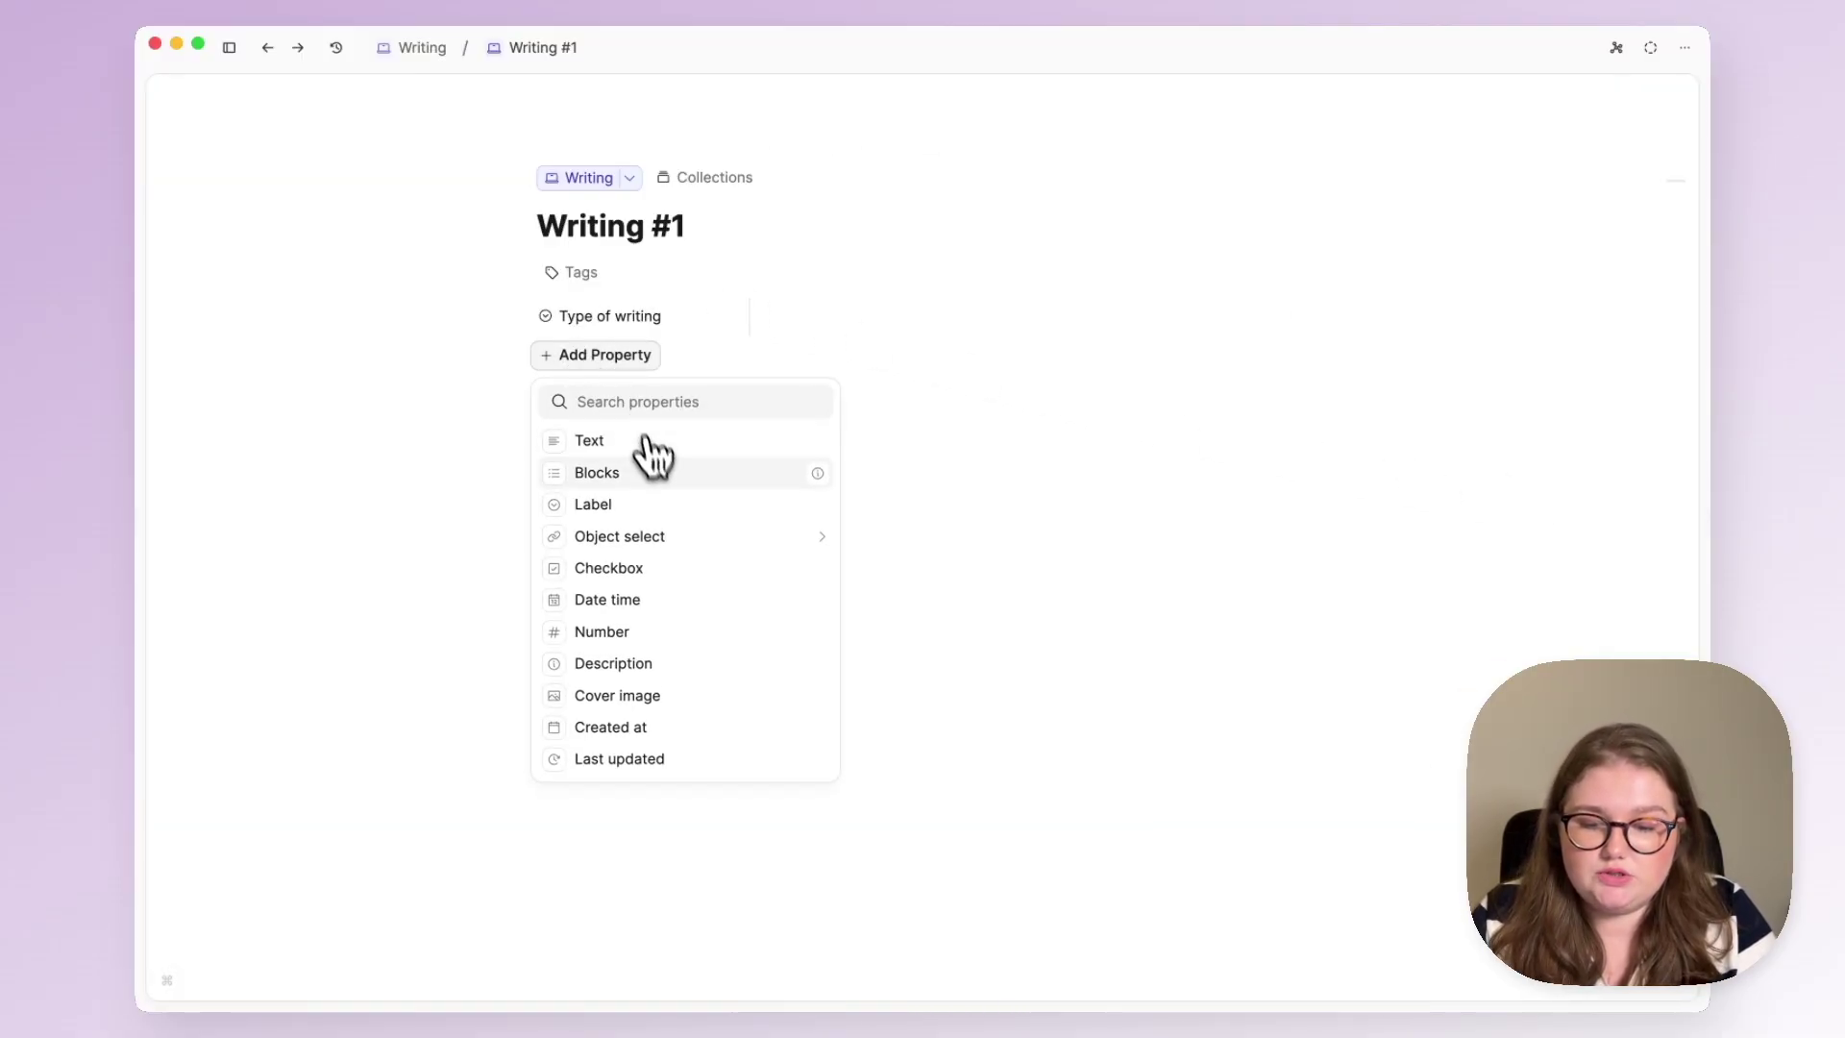
click(678, 540)
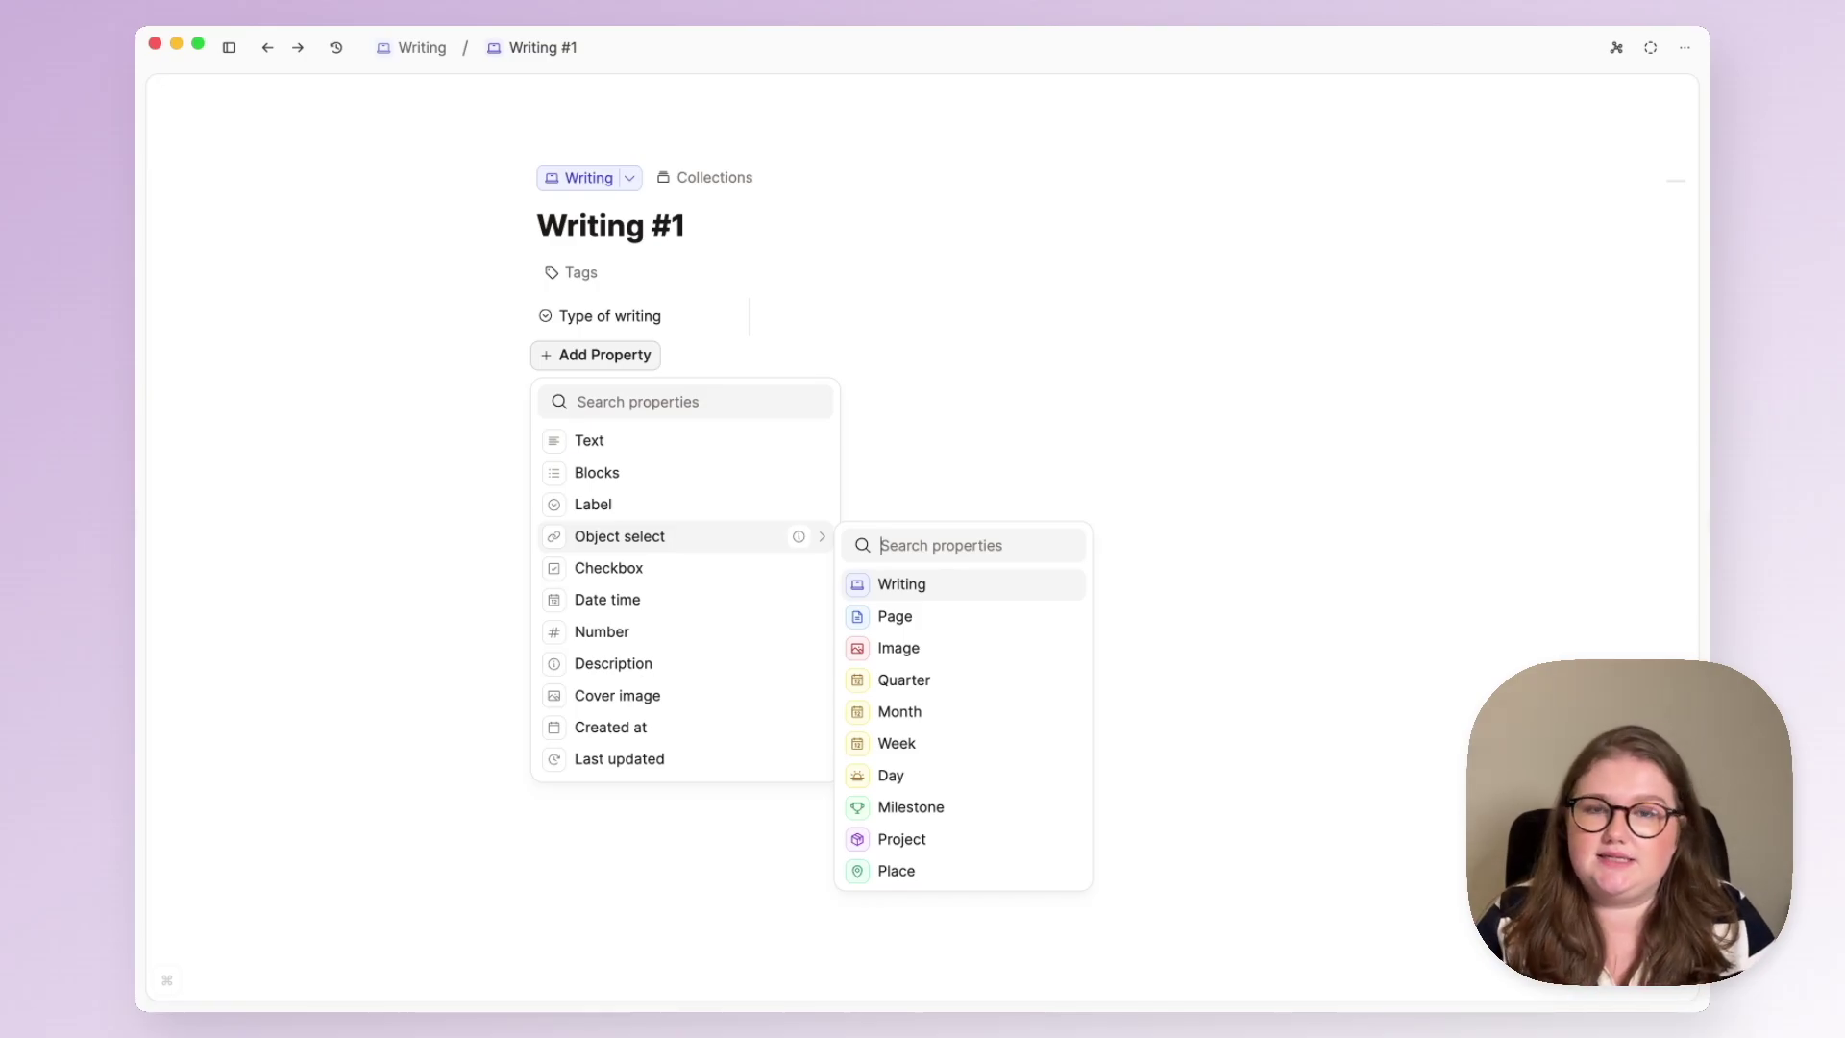
scroll(875, 600, down, 3)
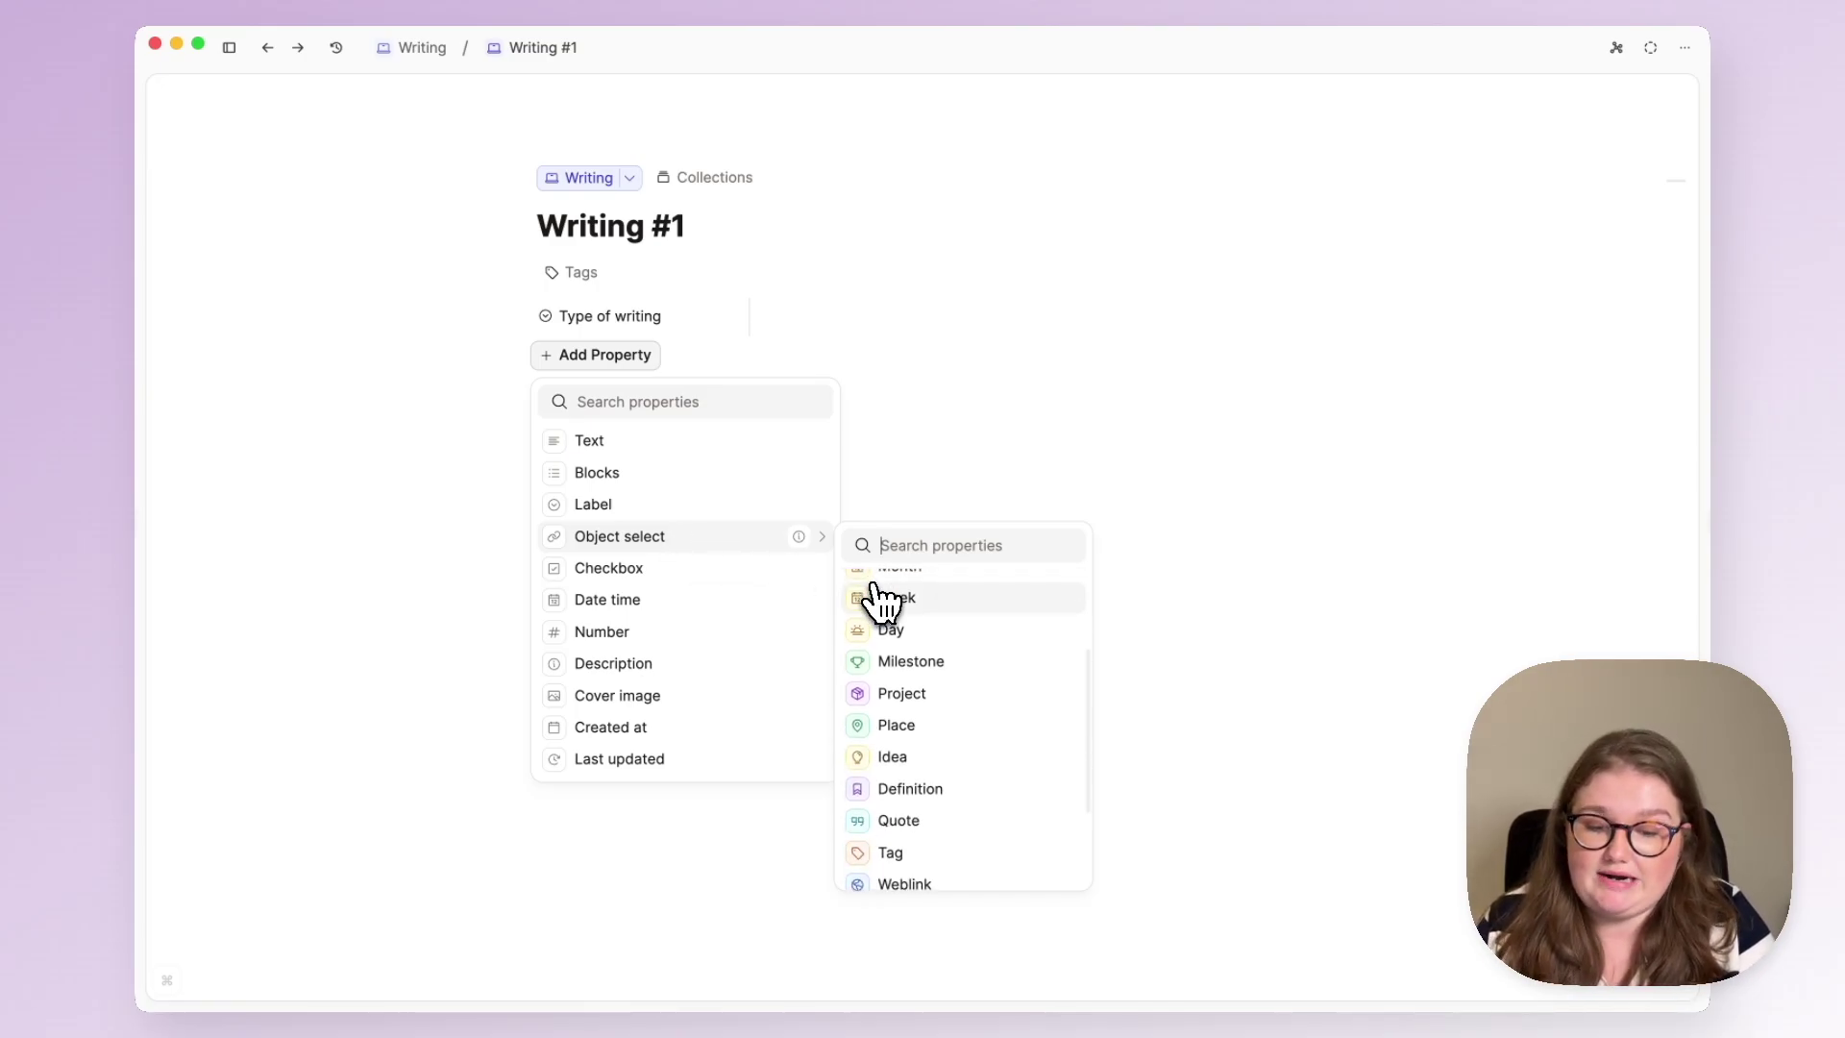
scroll(954, 783, down, 3)
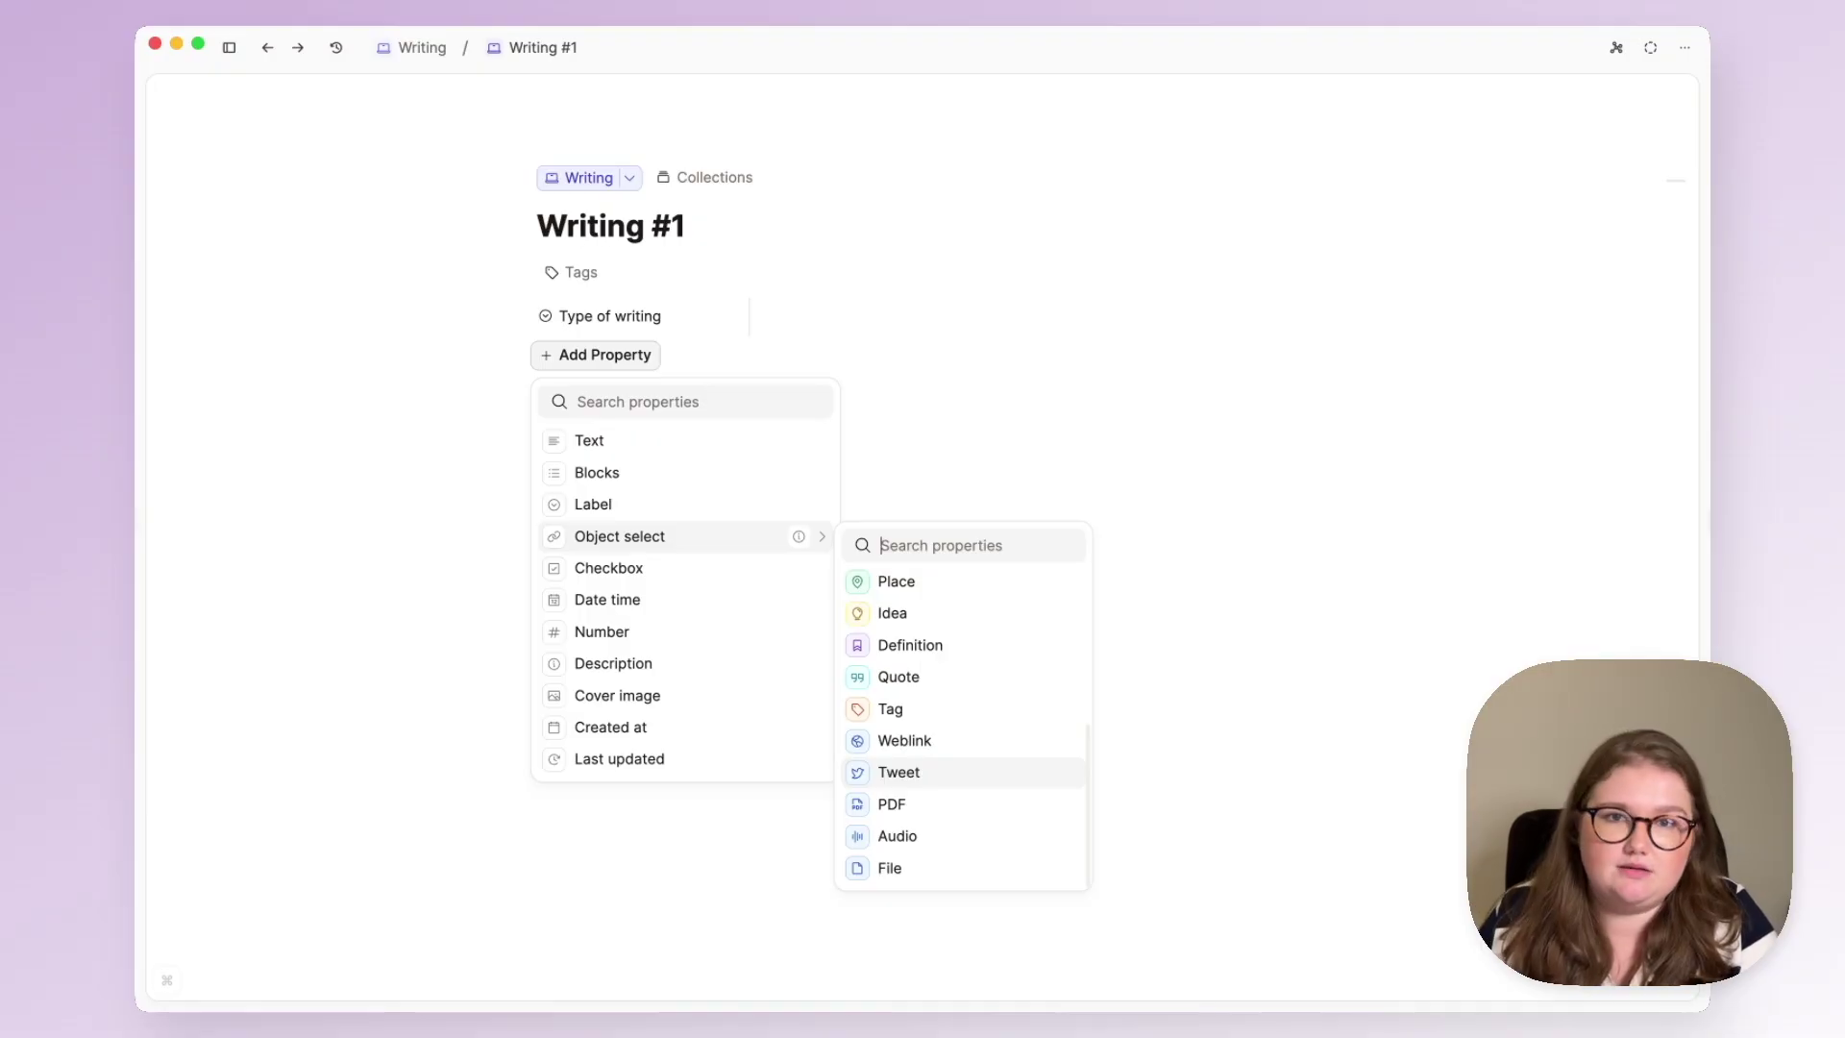
scroll(961, 759, up, 5)
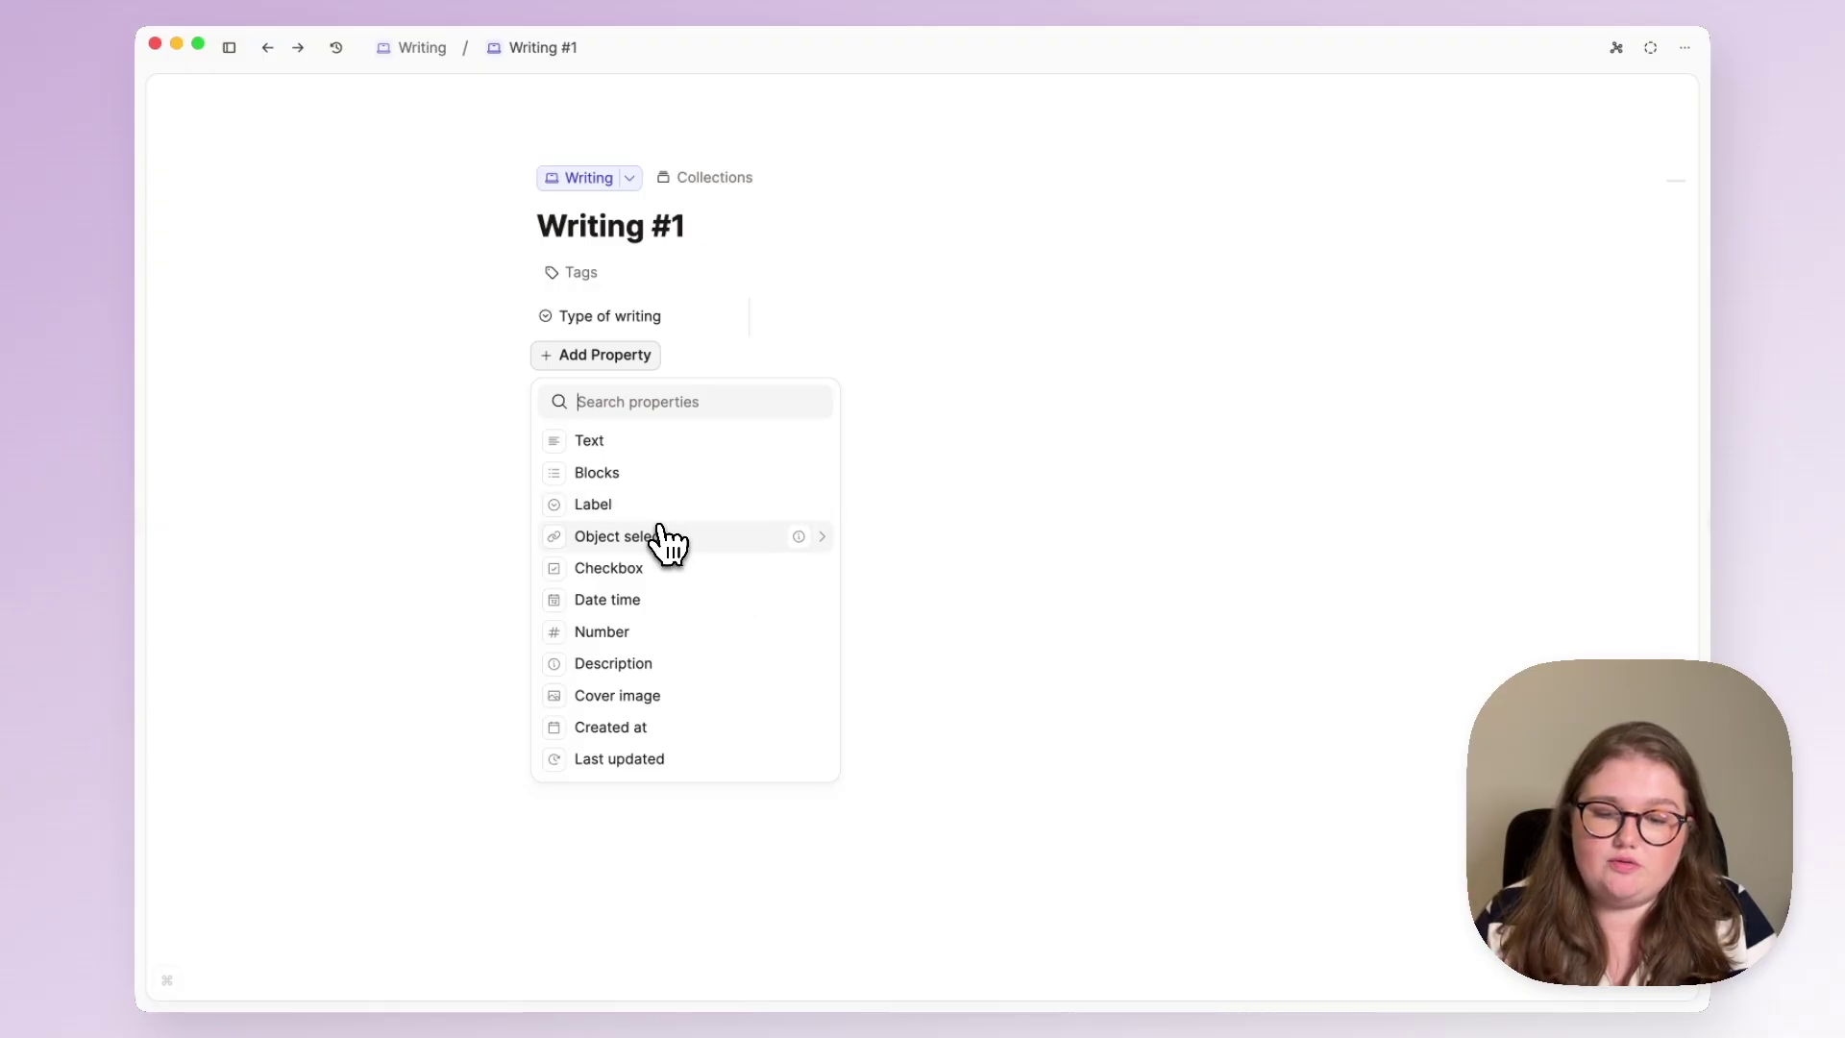
mouse_move(659, 543)
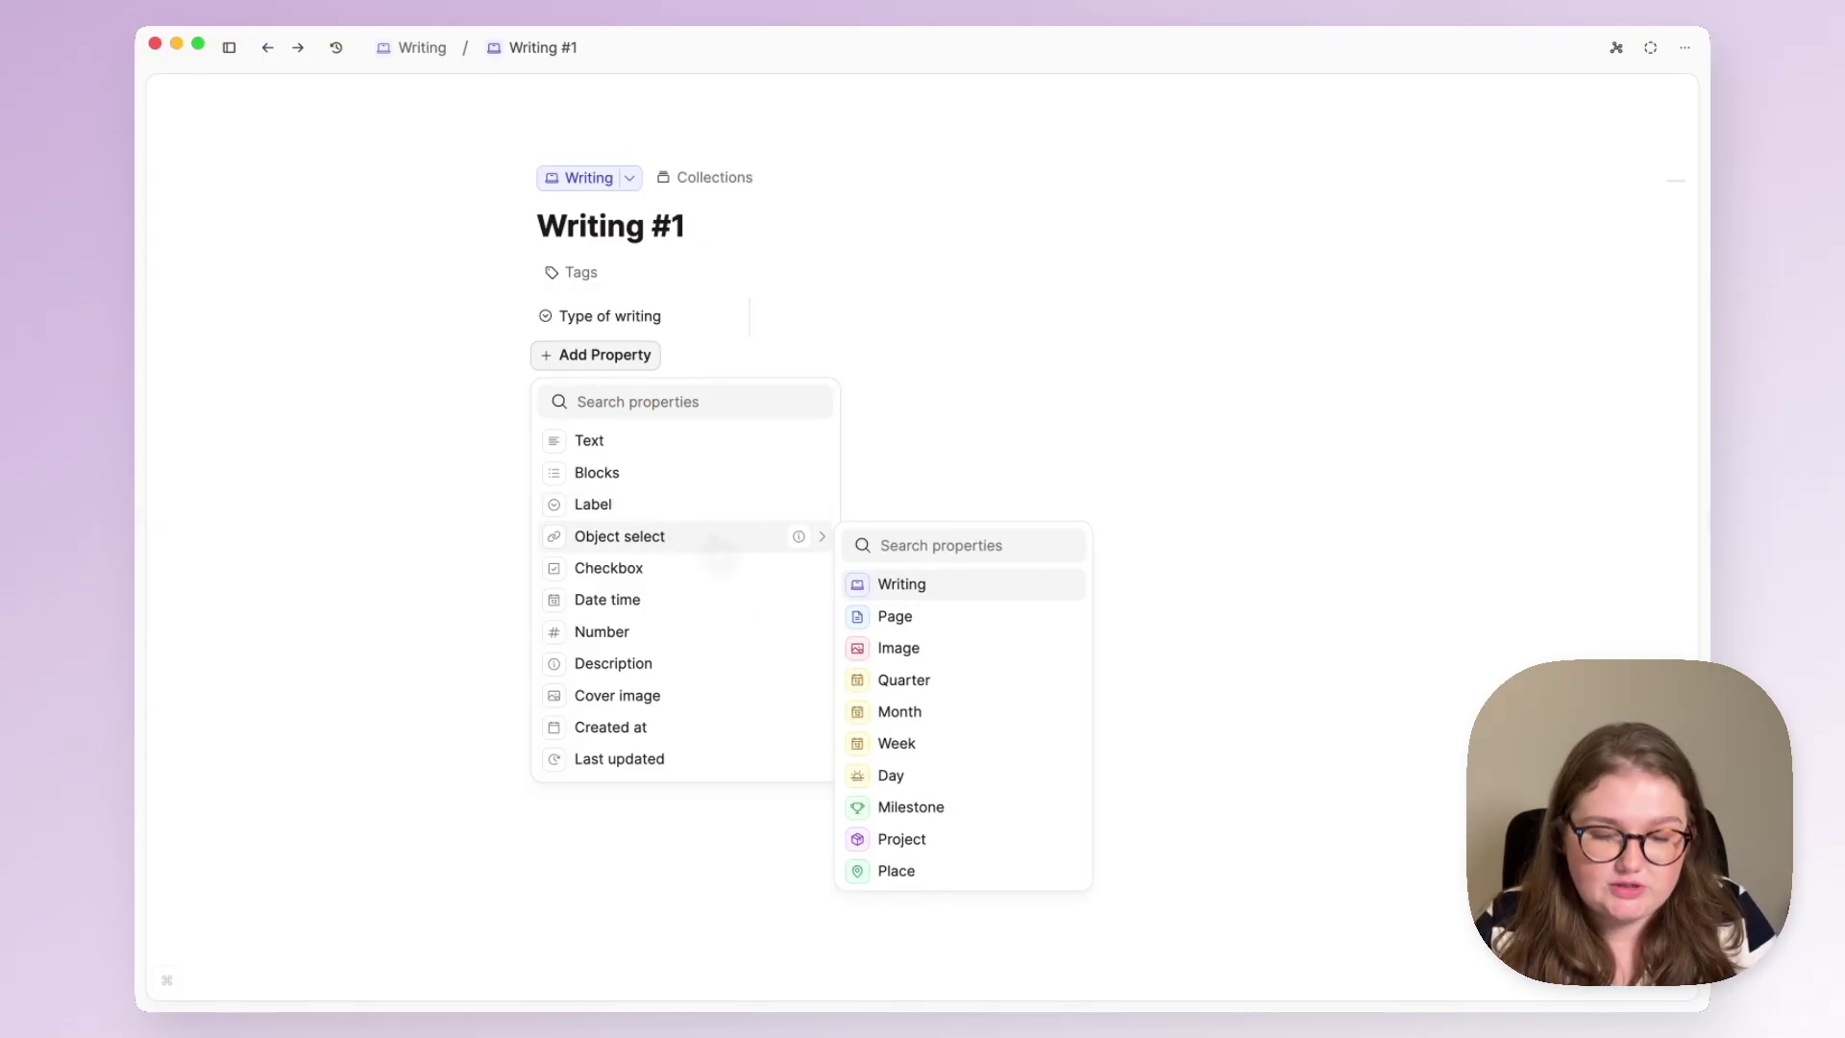
scroll(976, 754, down, 5)
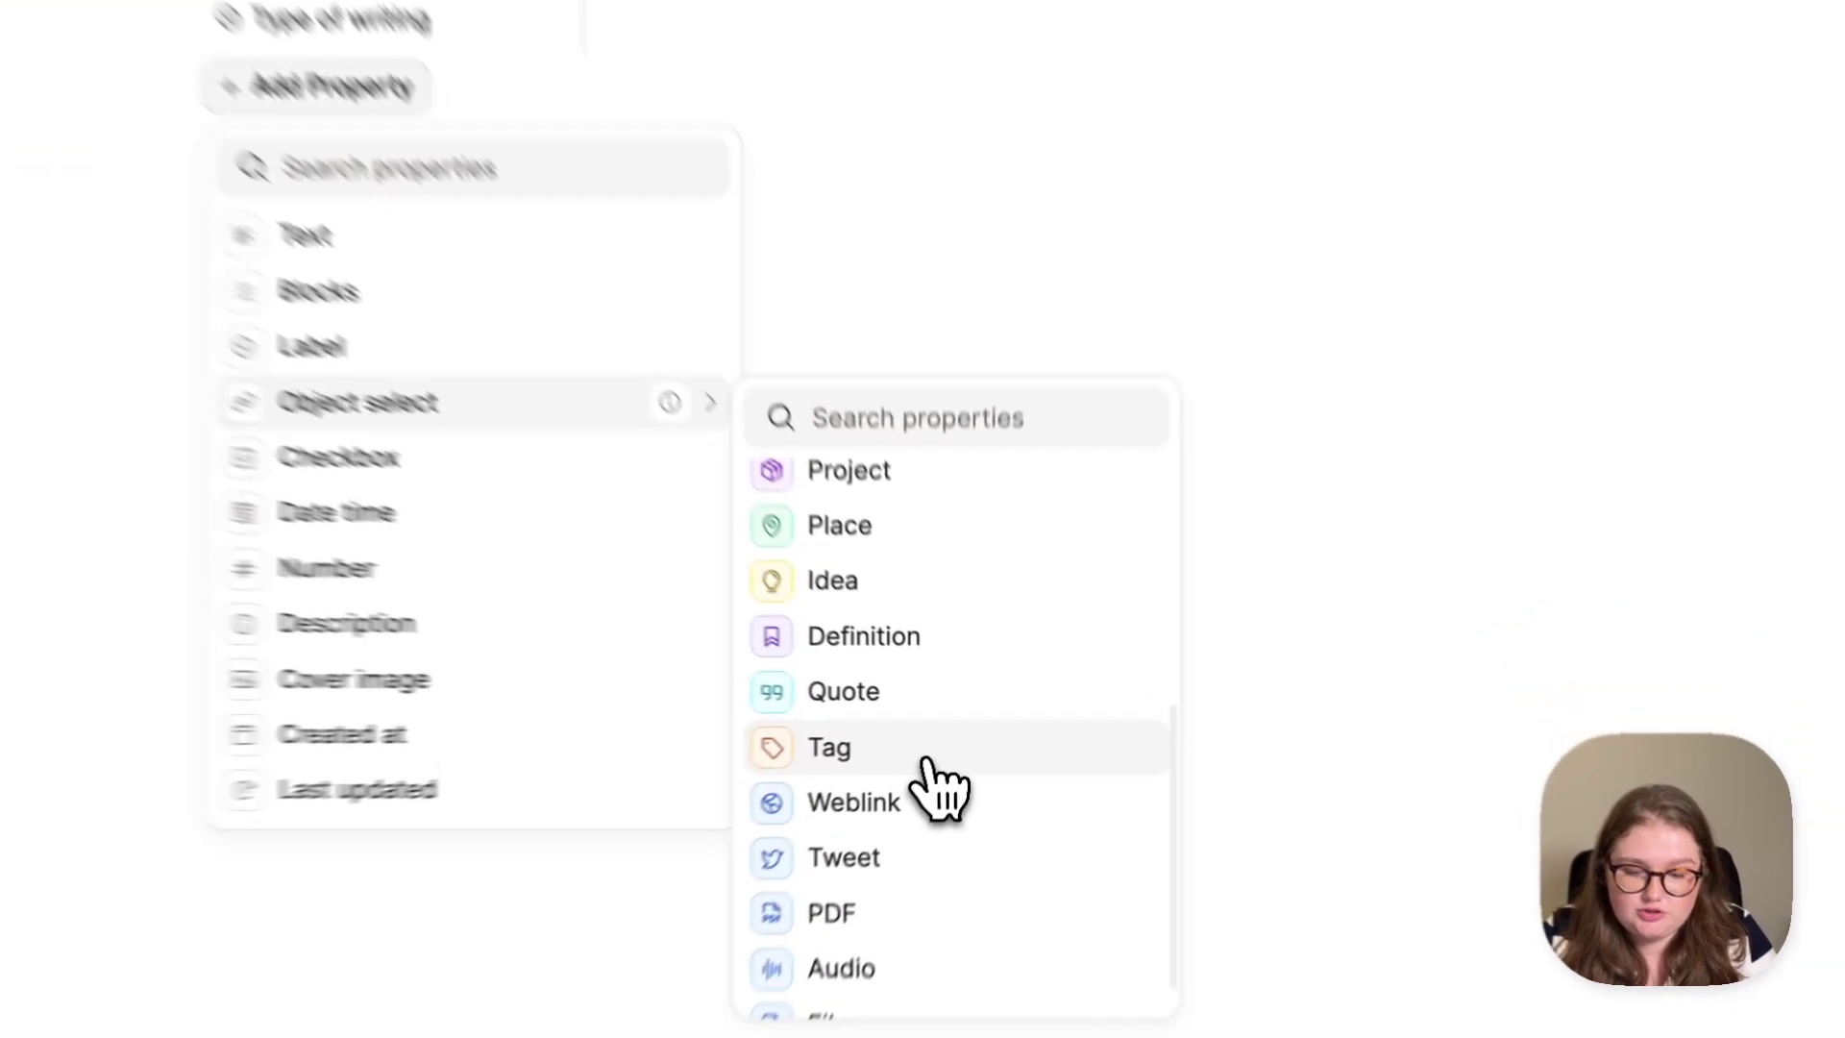
click(927, 759)
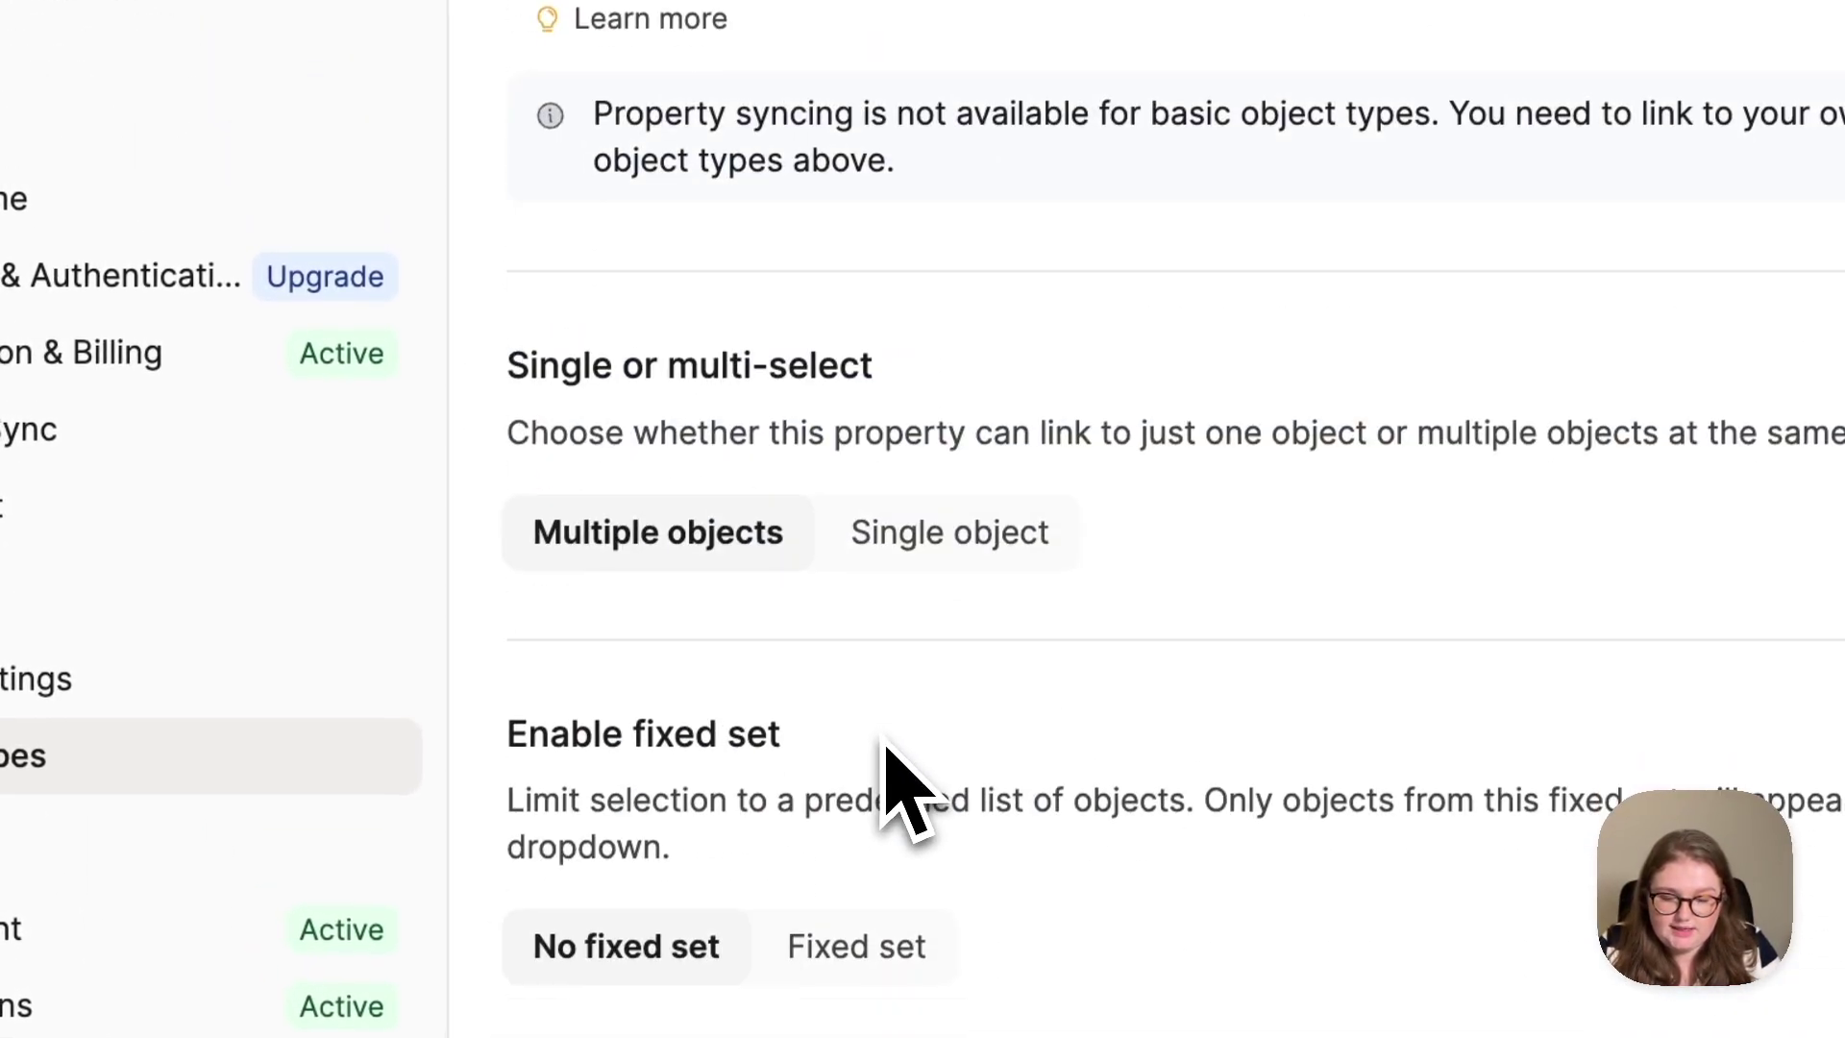
Limit the Tags property to a single object from a fixed set and apply
click(961, 567)
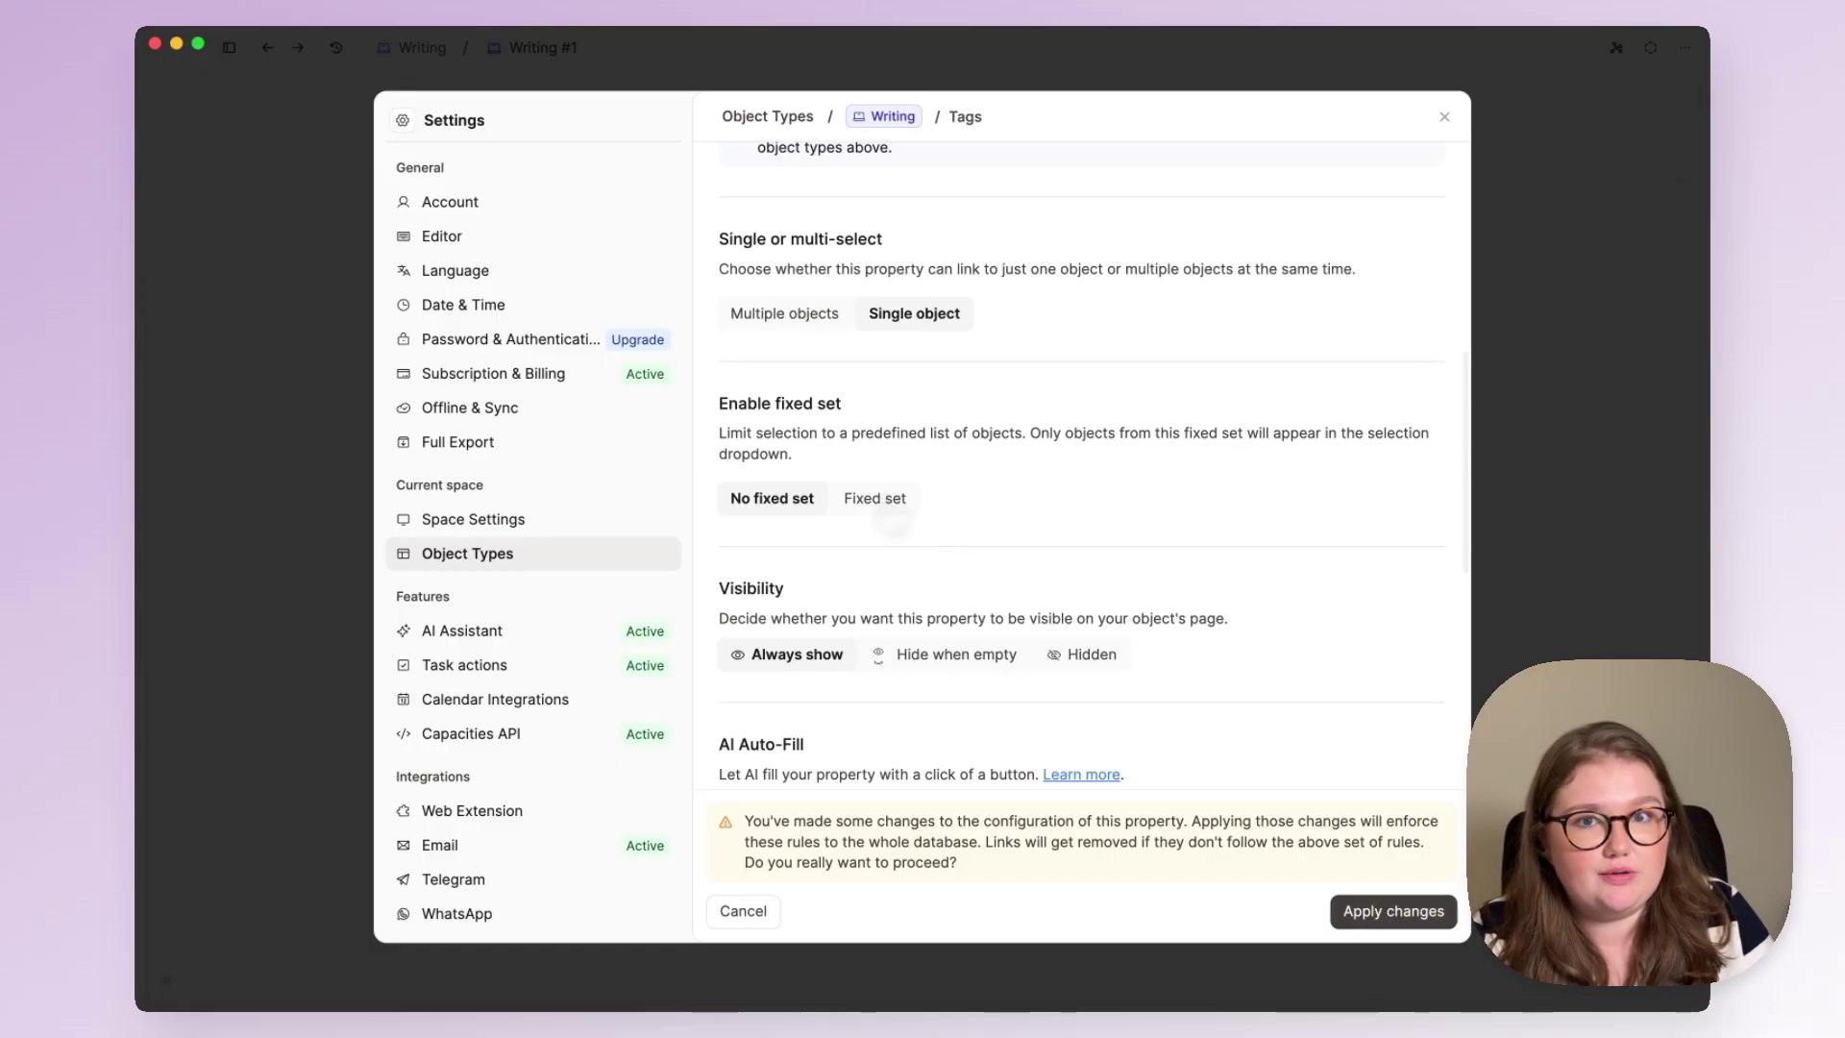
click(874, 498)
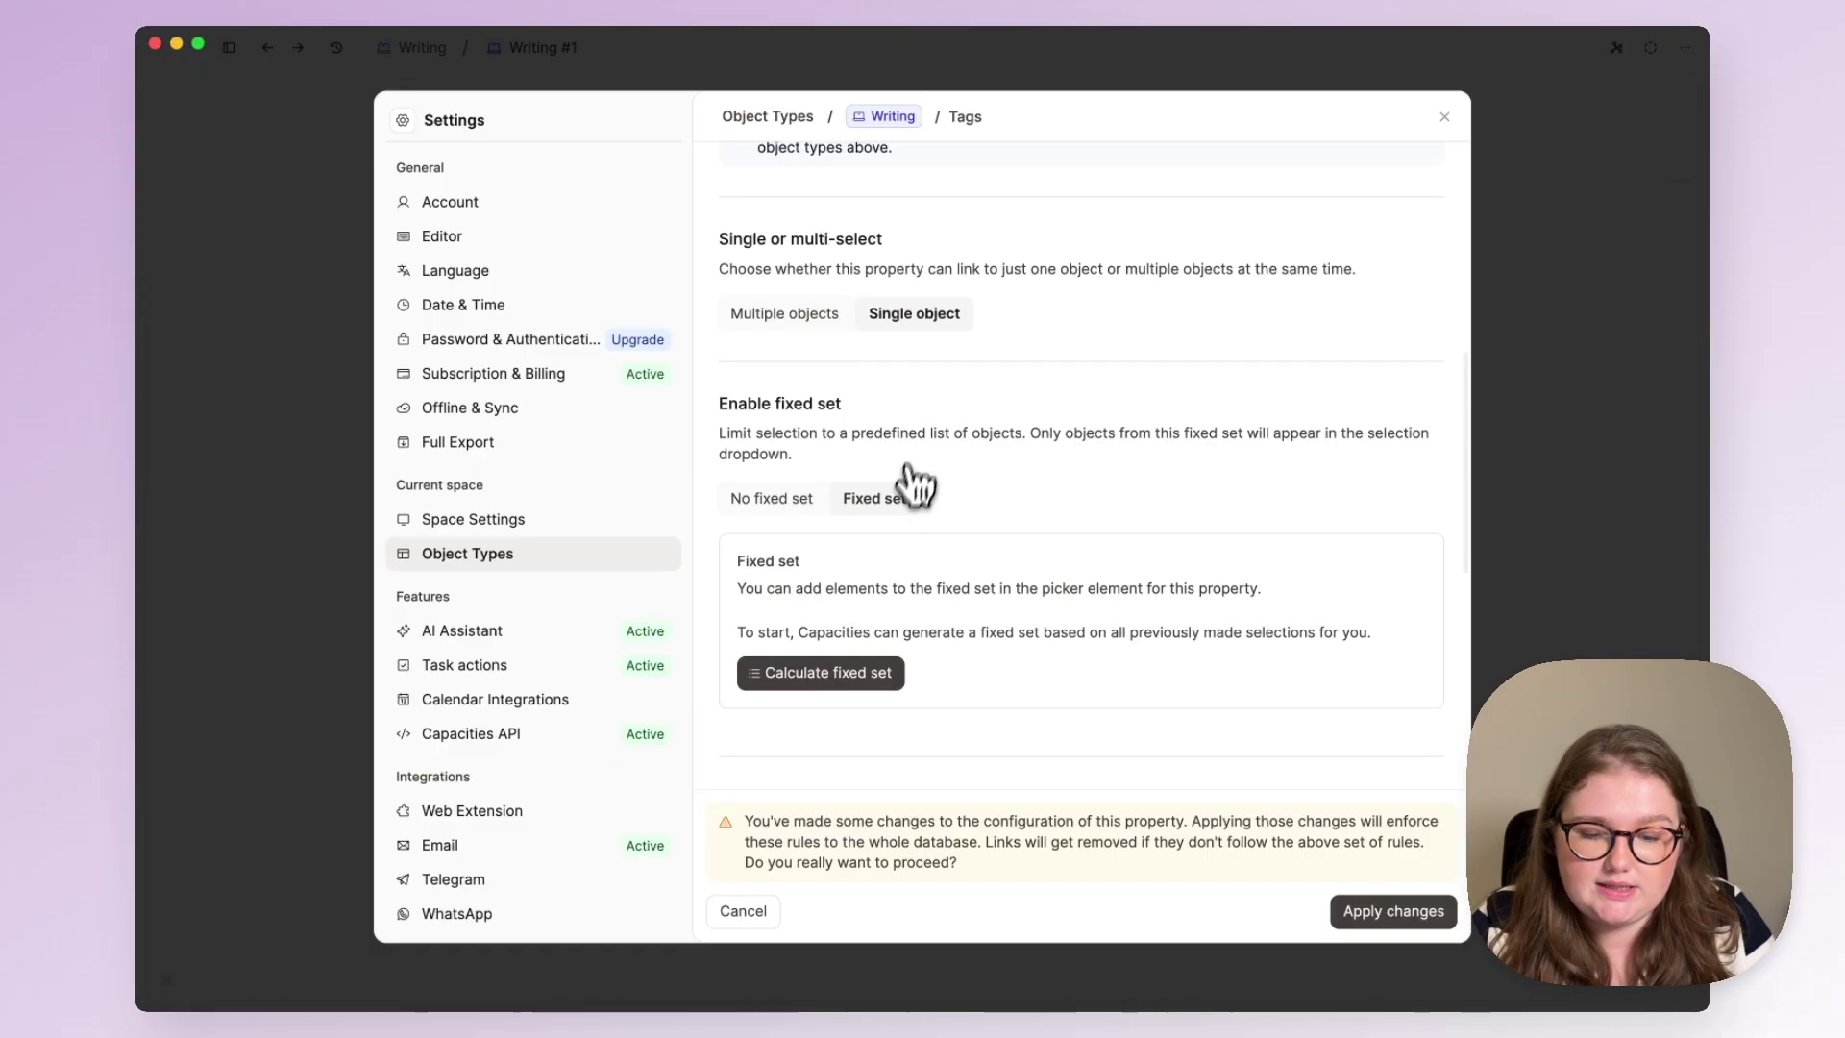
scroll(894, 514, down, 3)
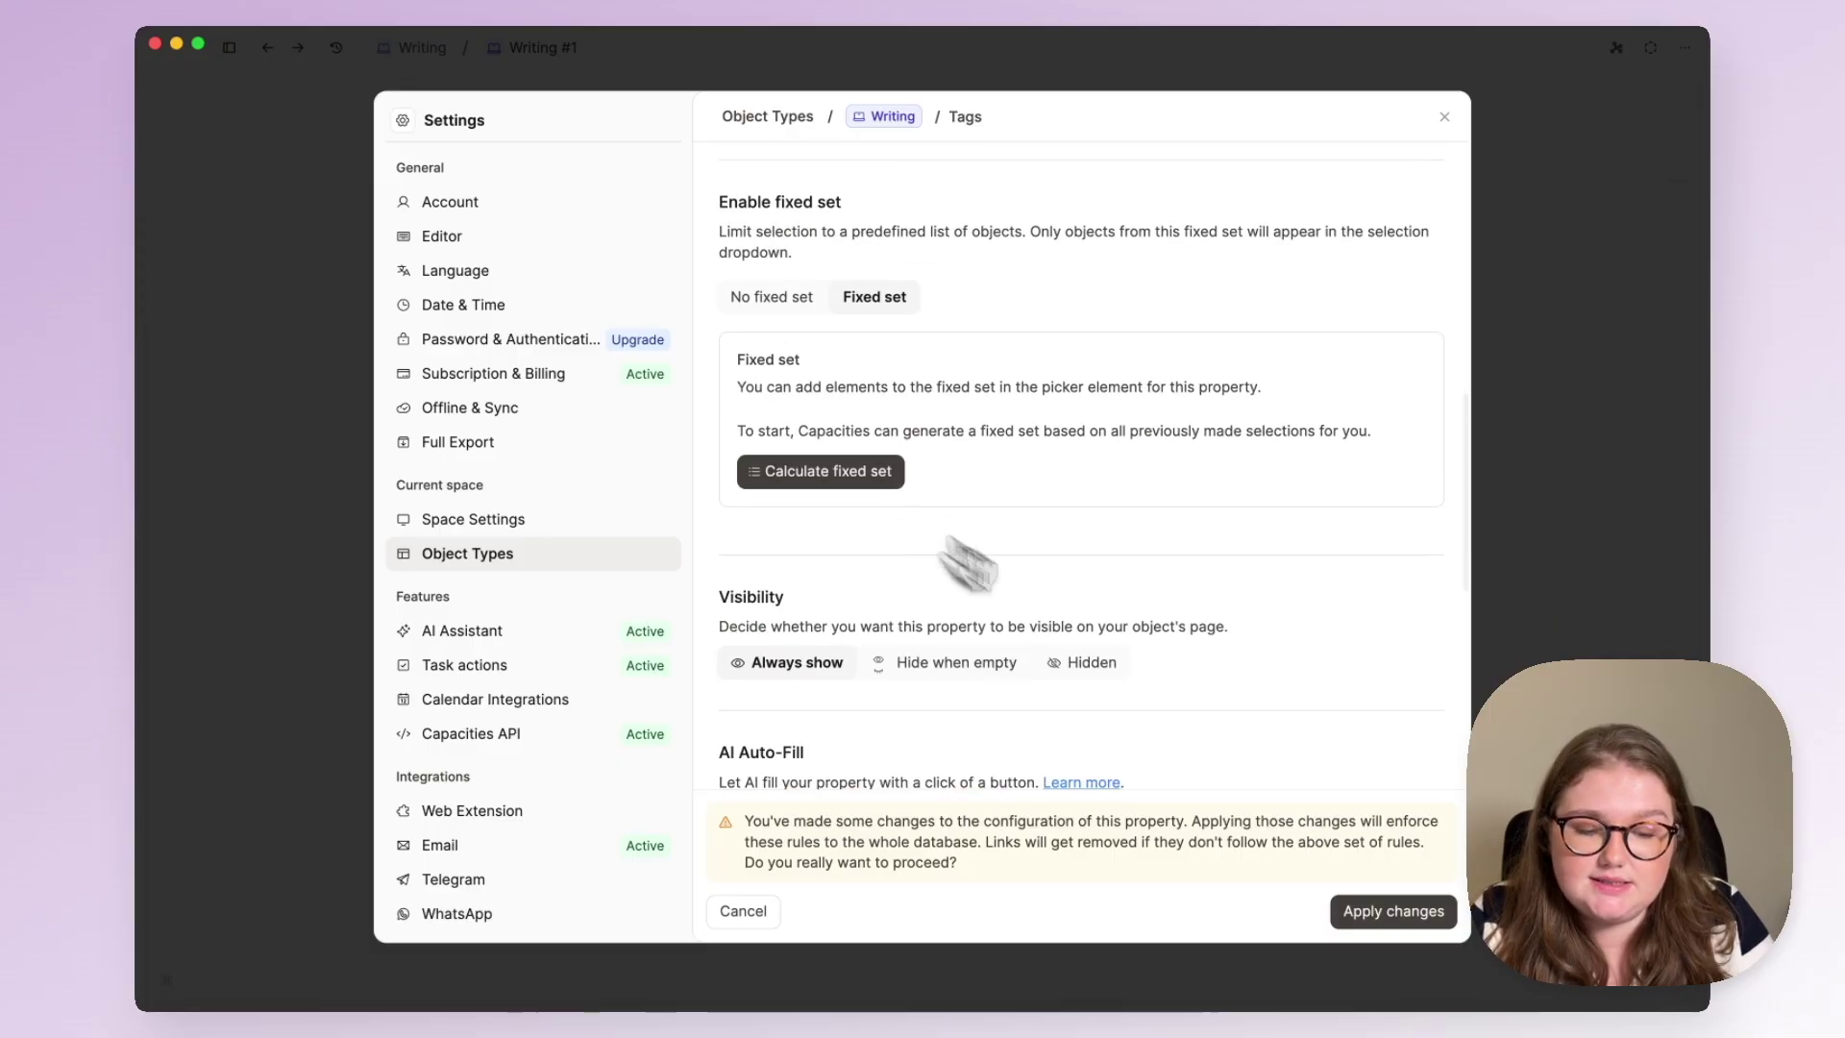
click(1354, 913)
Rename the Tags property to Status
click(1528, 527)
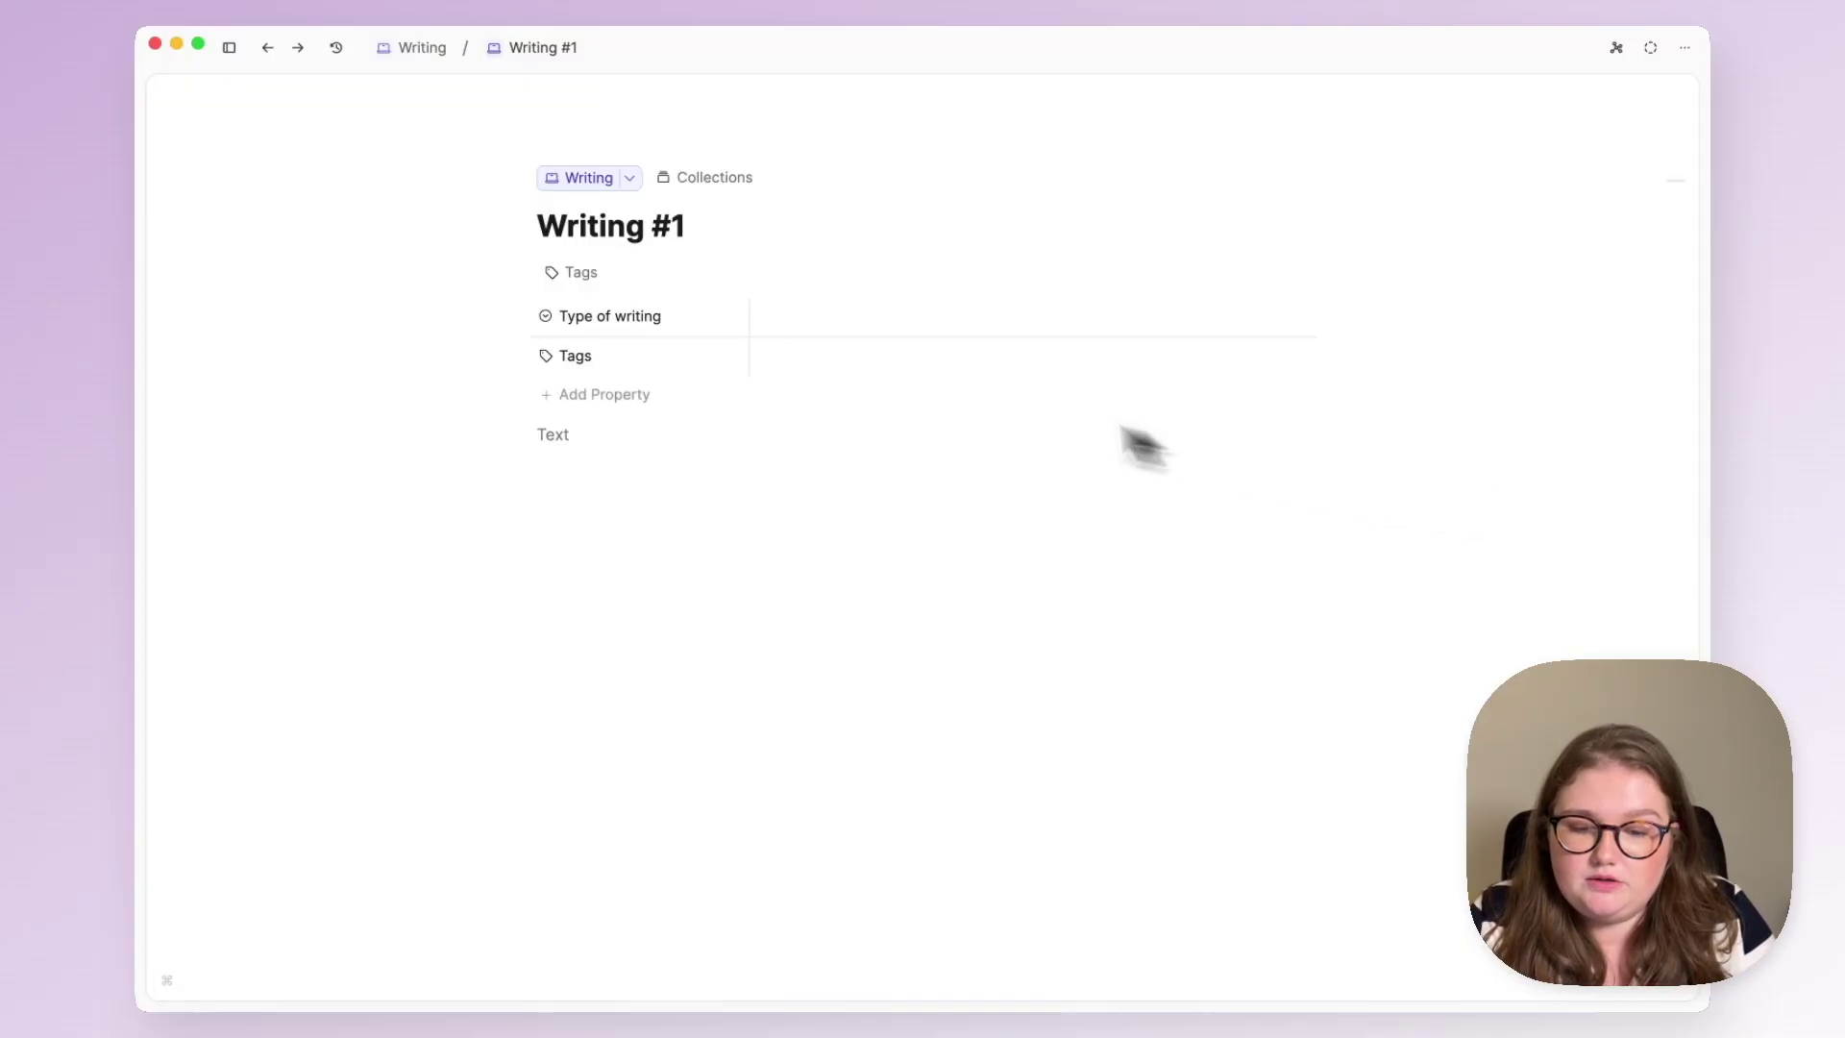
click(518, 359)
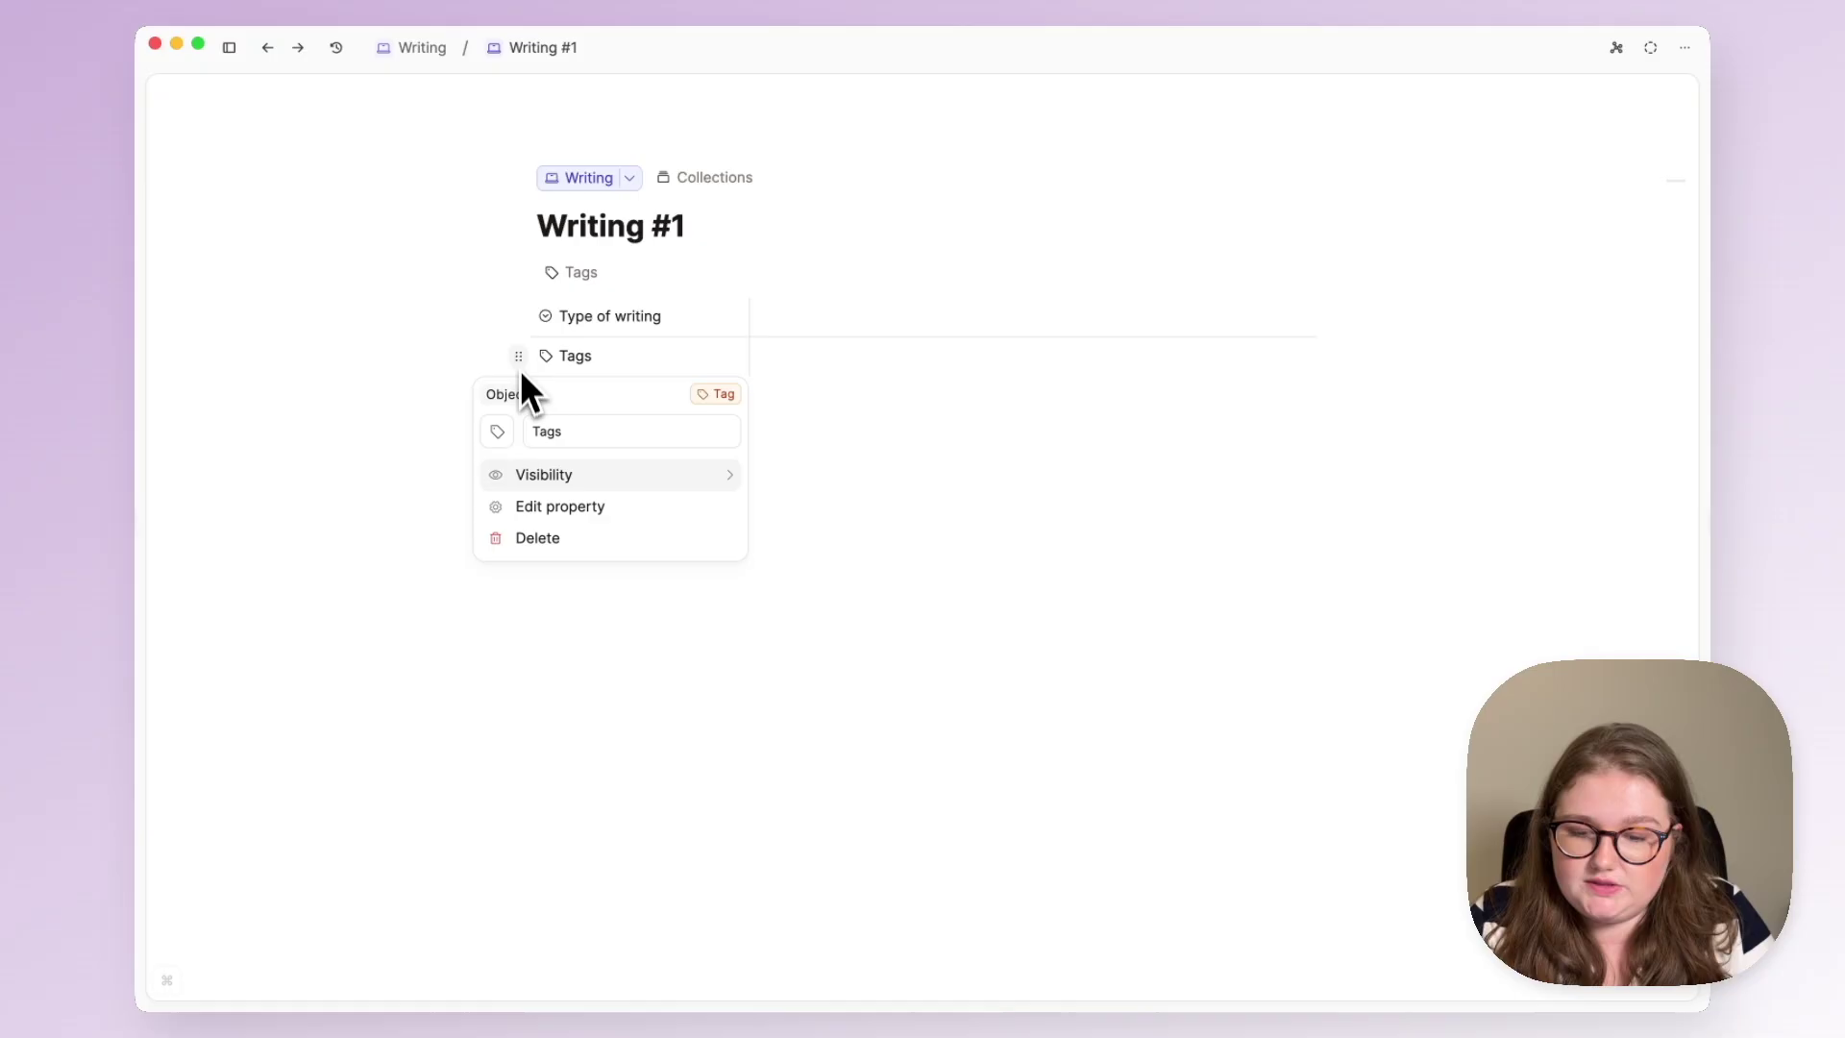
double_click(538, 432)
text(Status)
key(Return)
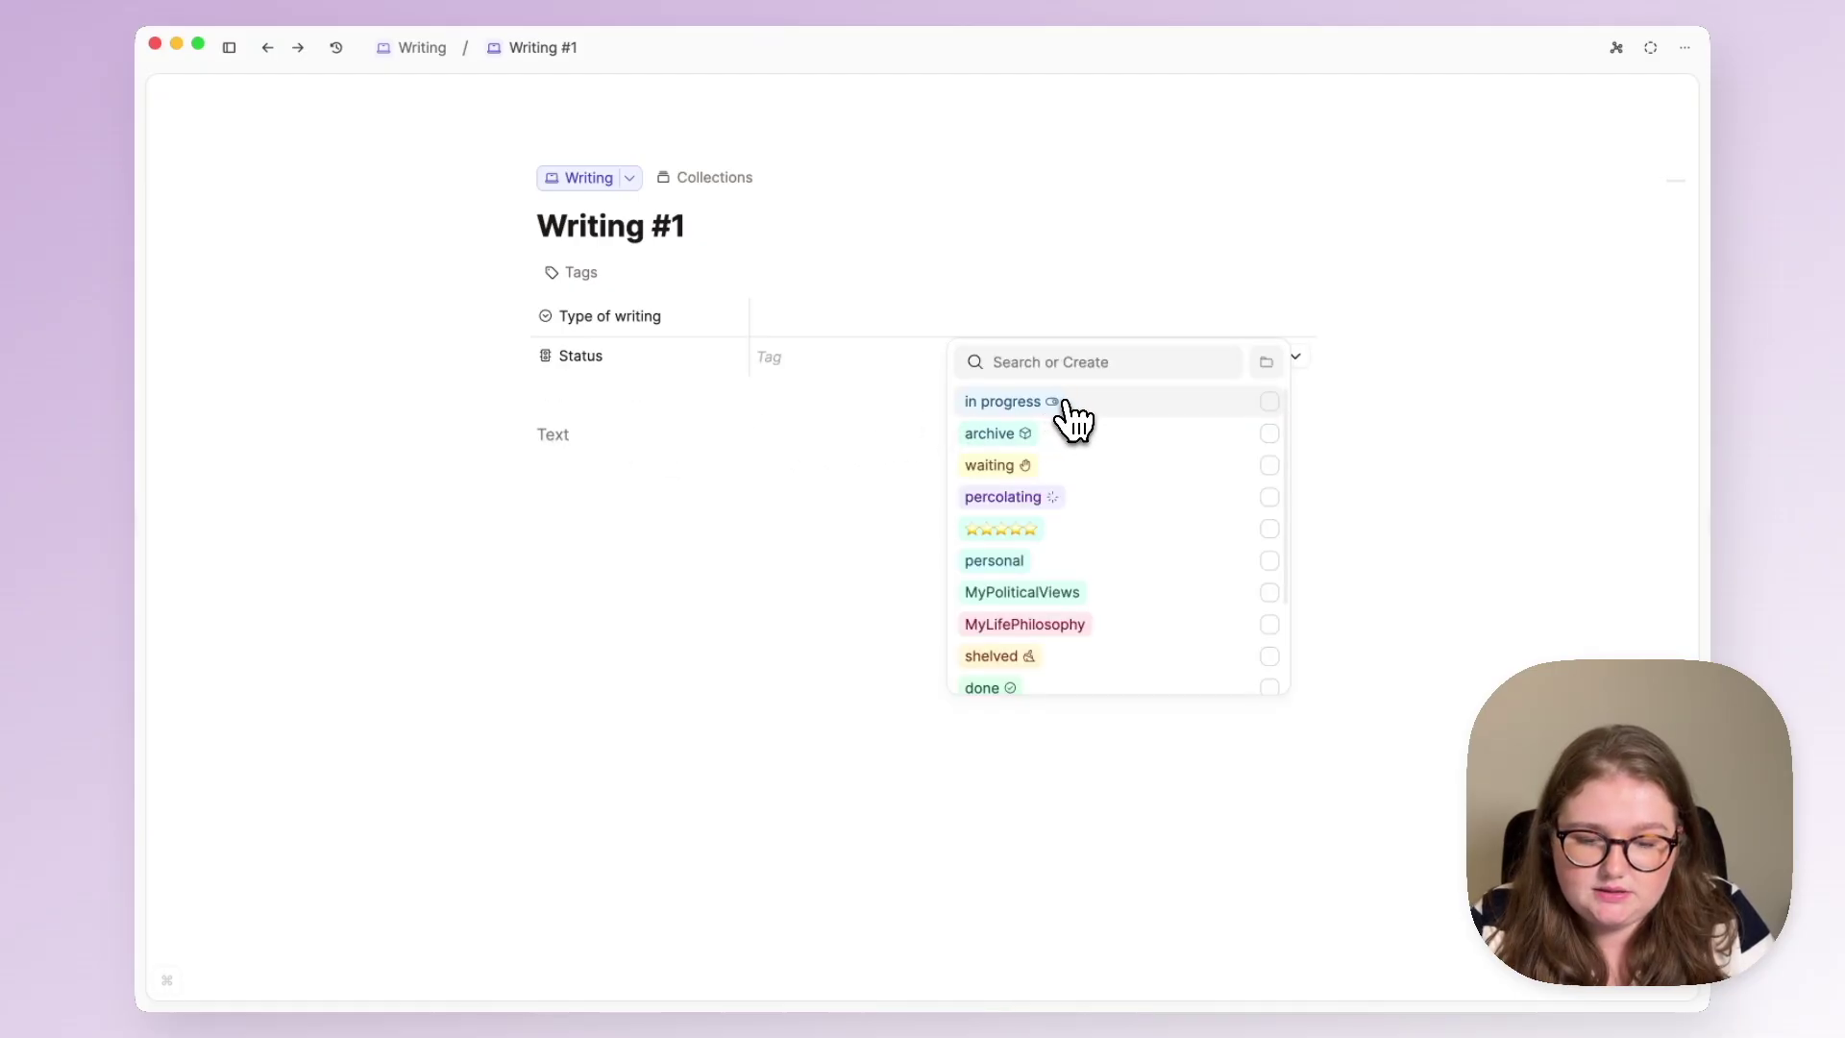
Try Status values in progress, waiting and done on Writing #1
click(1074, 403)
click(994, 375)
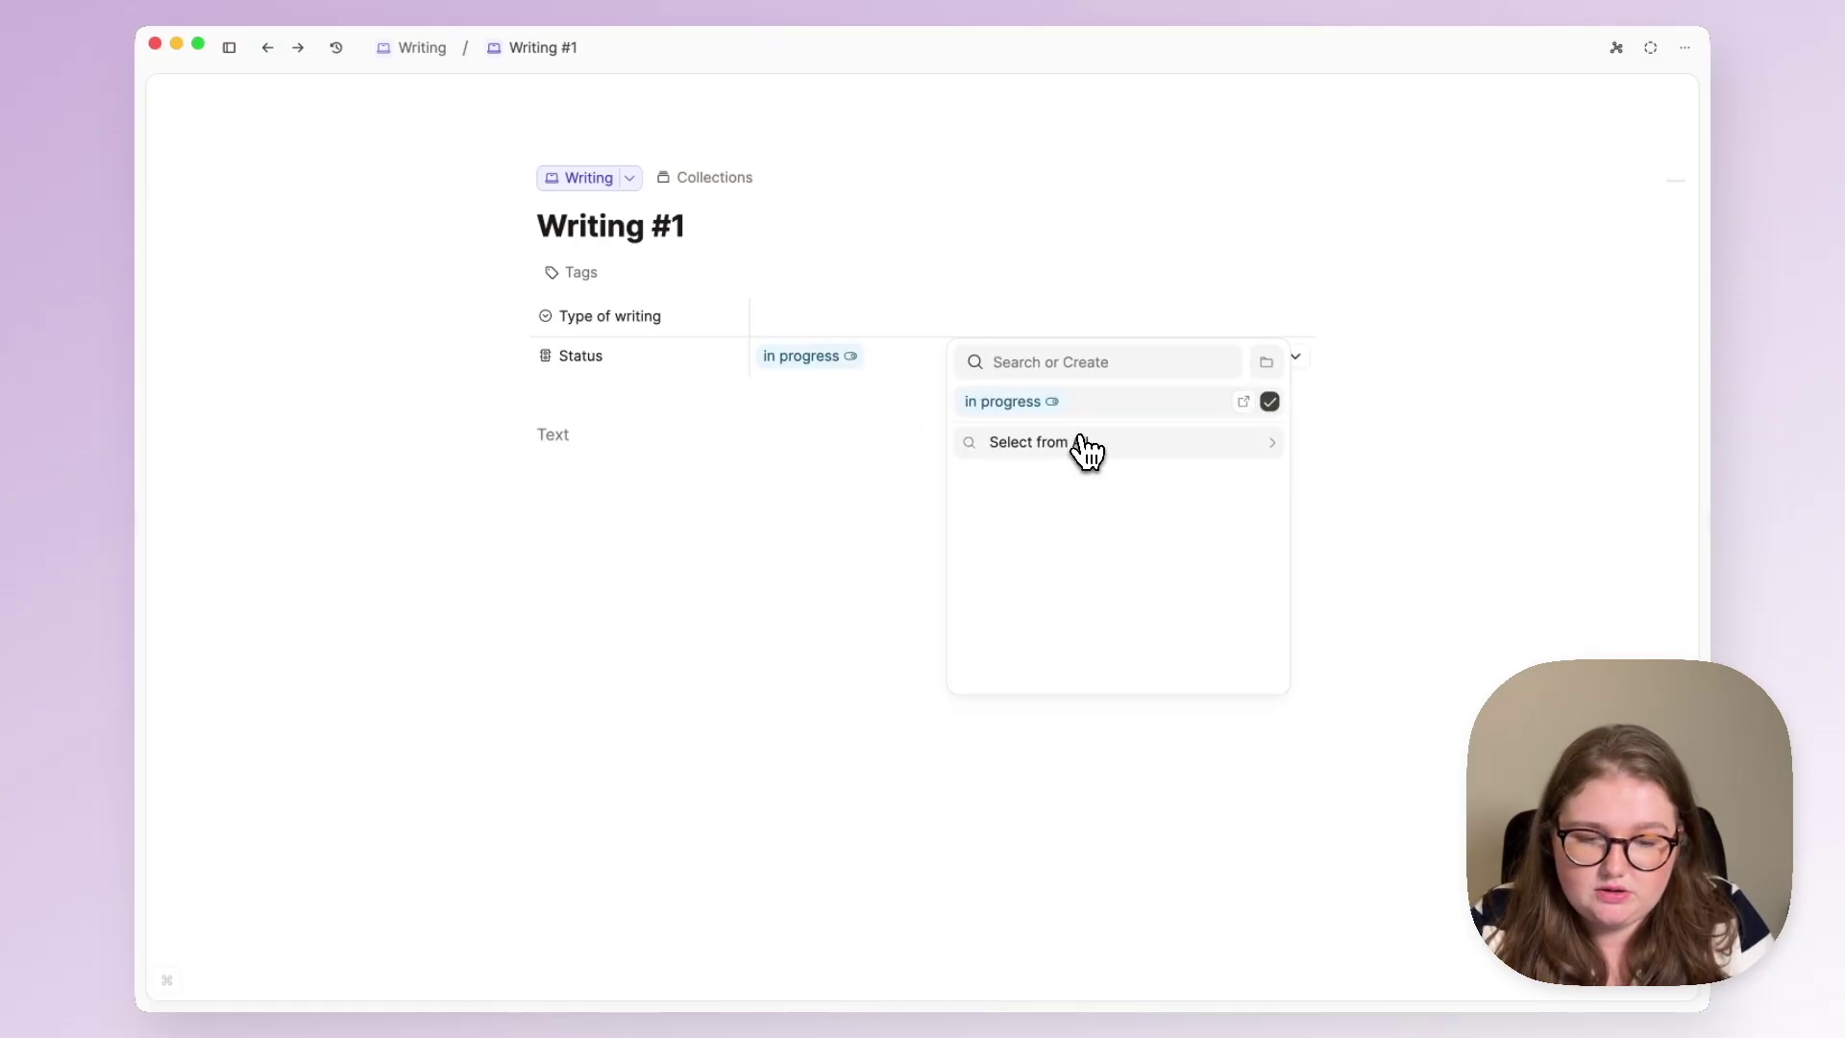
click(1083, 442)
click(1066, 428)
click(993, 370)
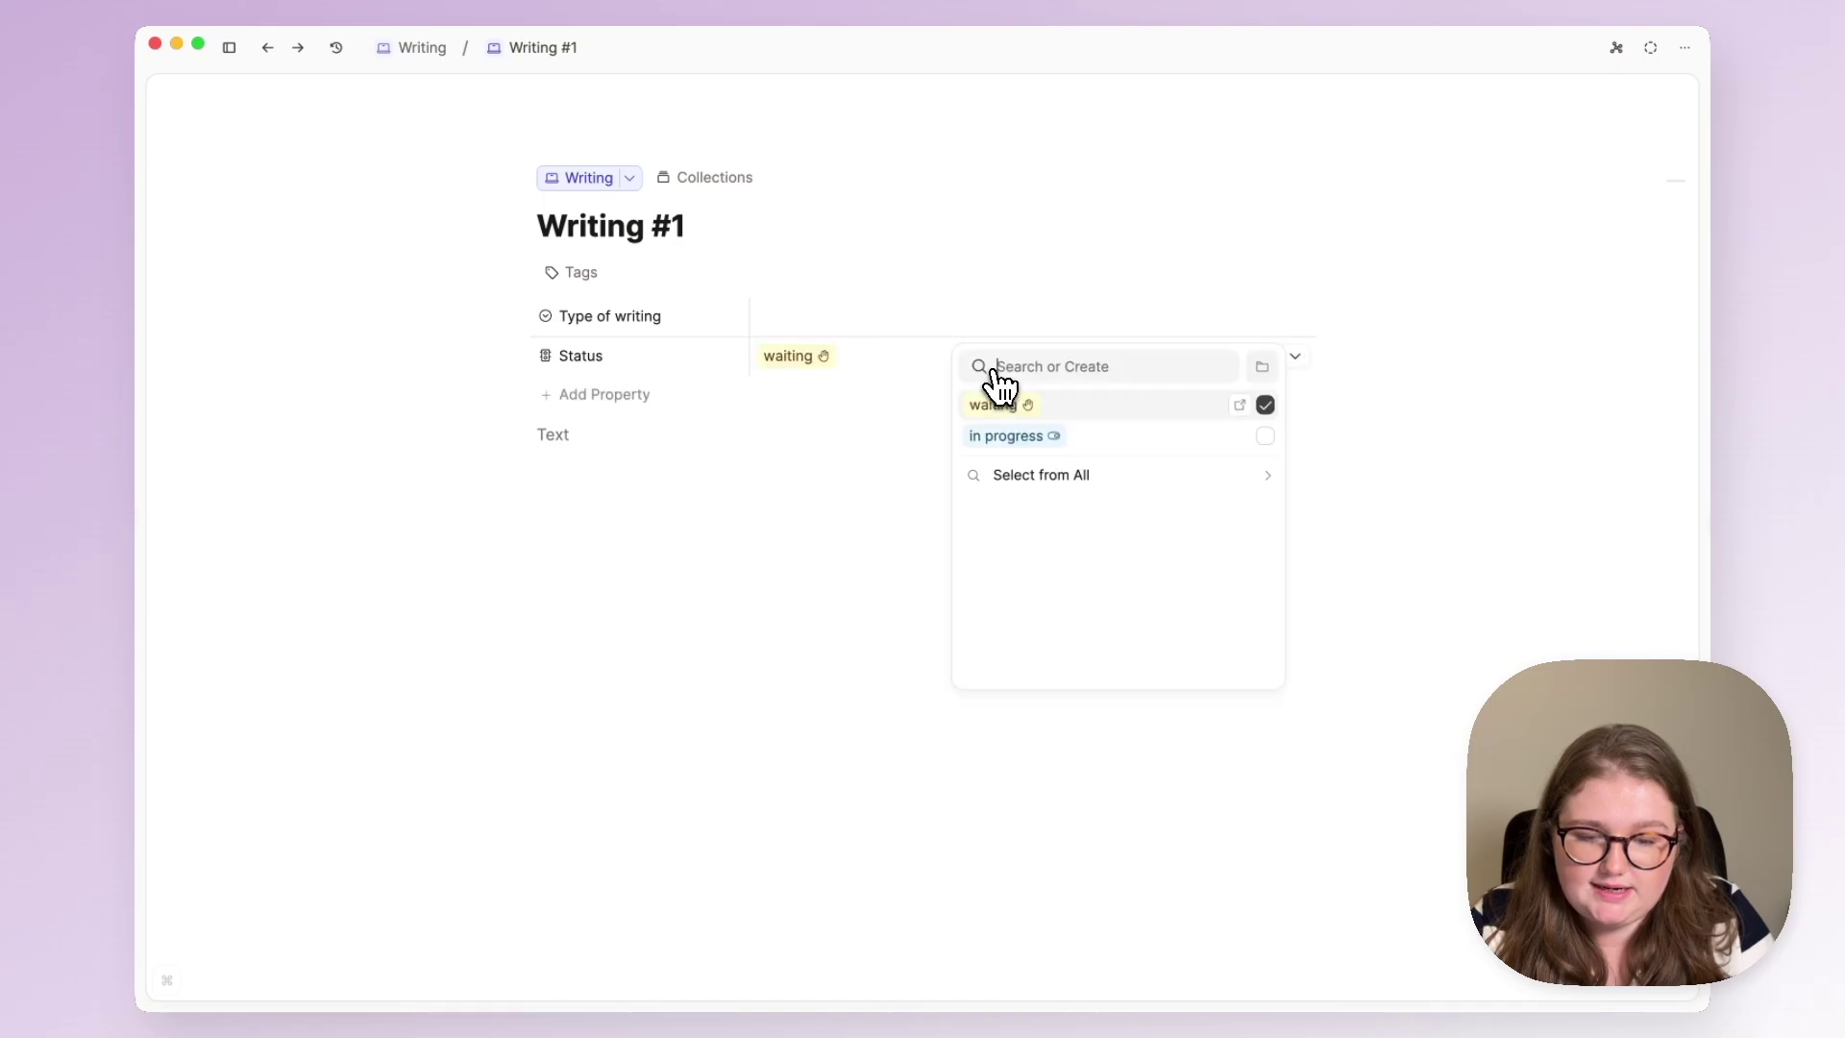
click(1057, 473)
click(986, 654)
In Status settings, move the waiting tag to the top of the fixed set
click(581, 355)
click(565, 506)
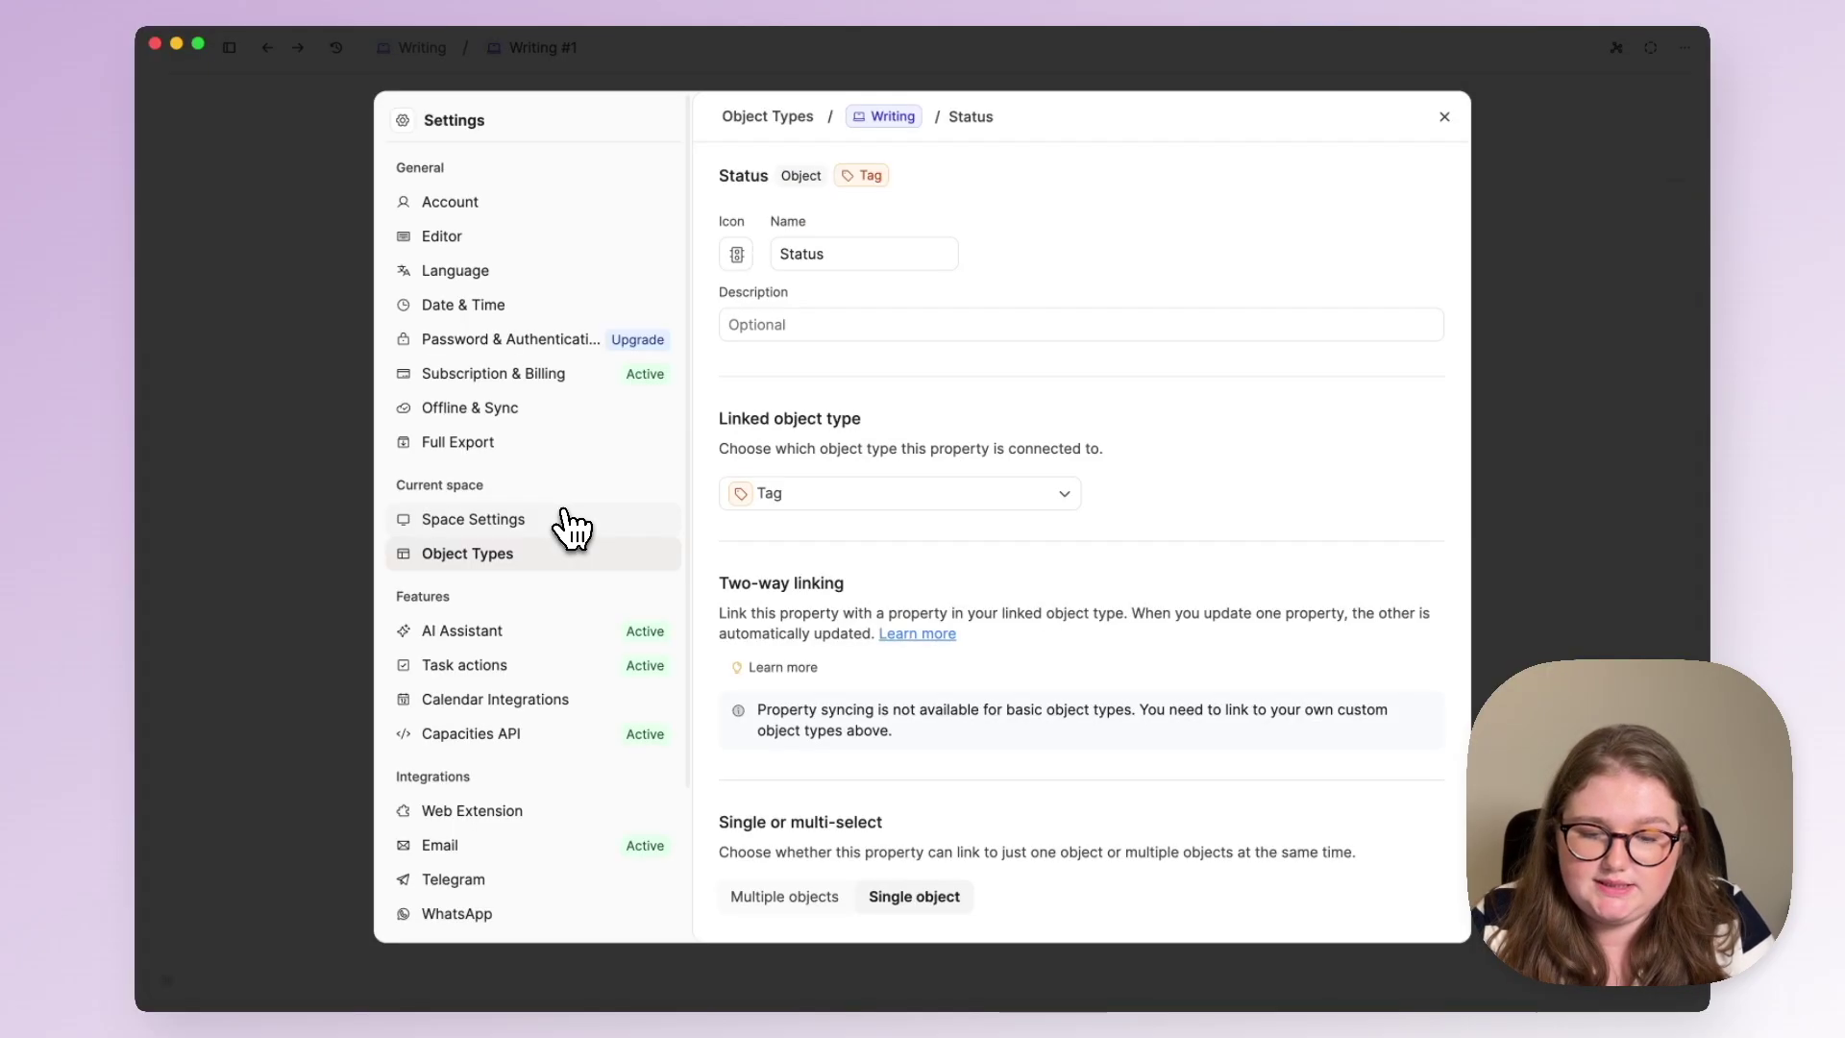
scroll(861, 558, down, 10)
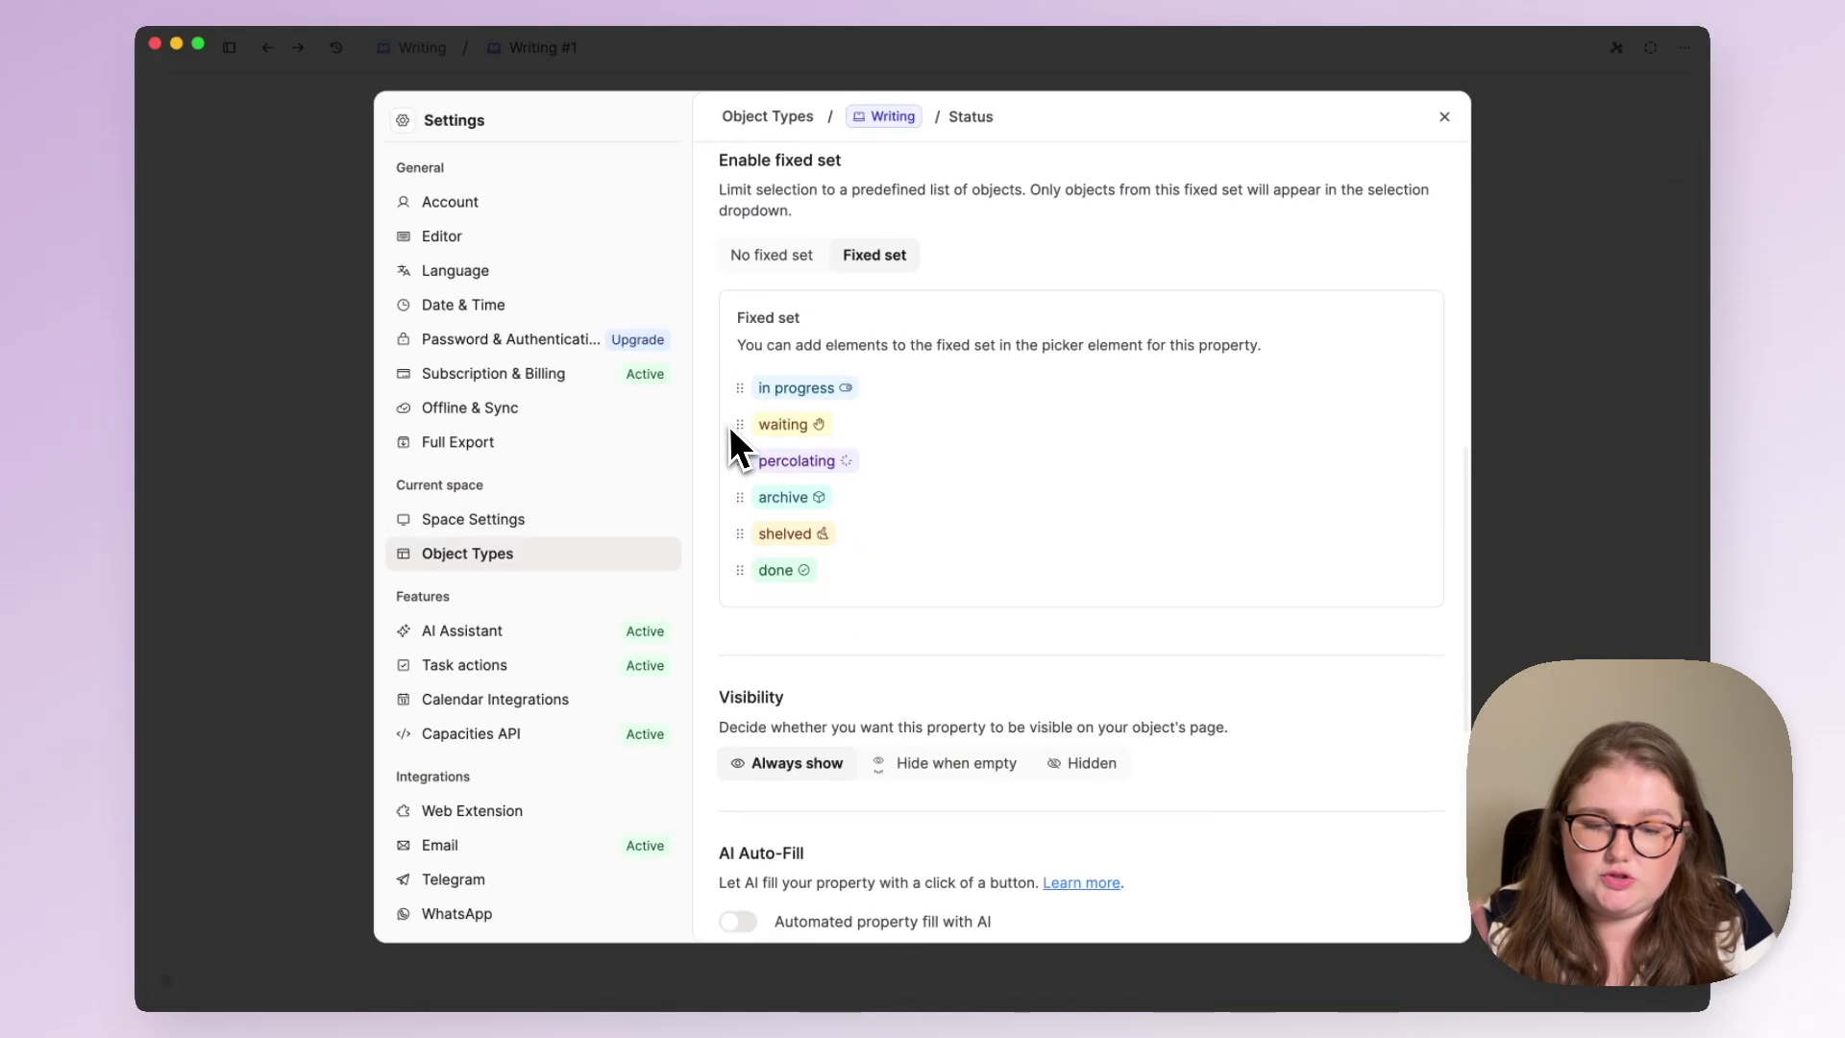
drag(739, 424, 740, 388)
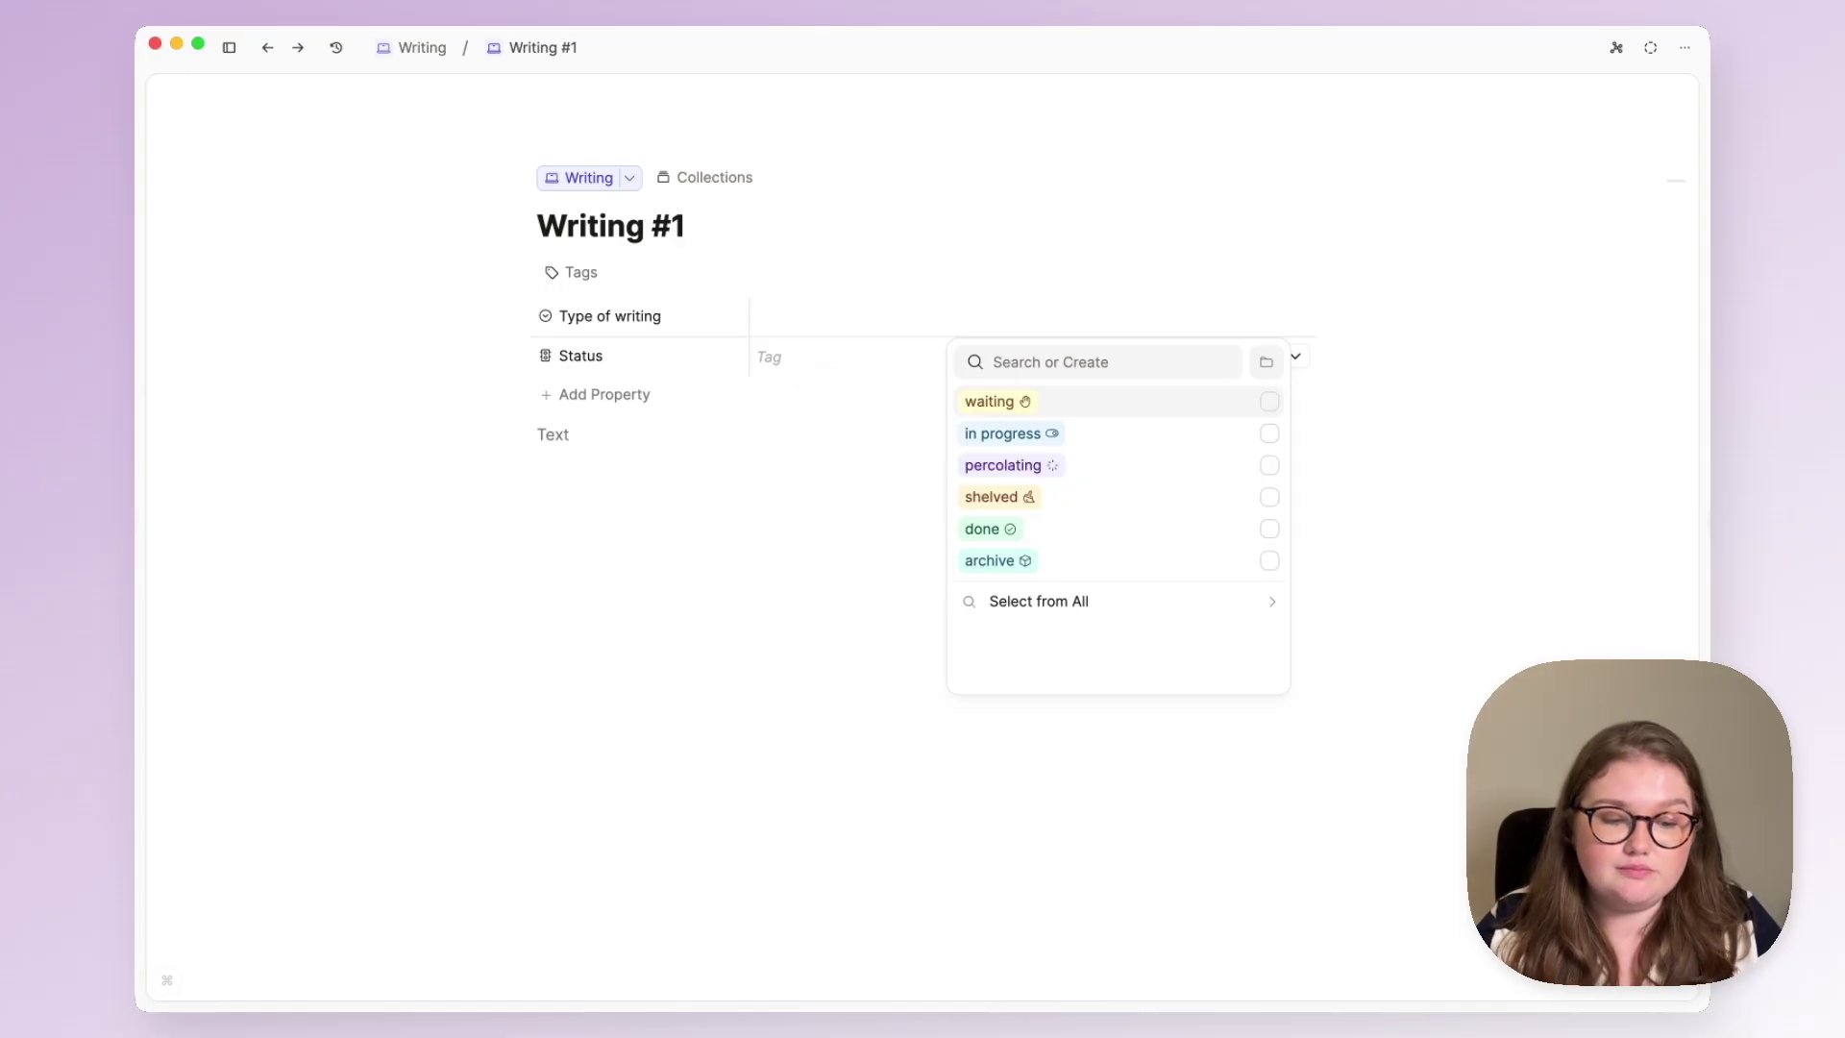
Add a date property named 'Published On' with visibility set to hide when empty
click(642, 395)
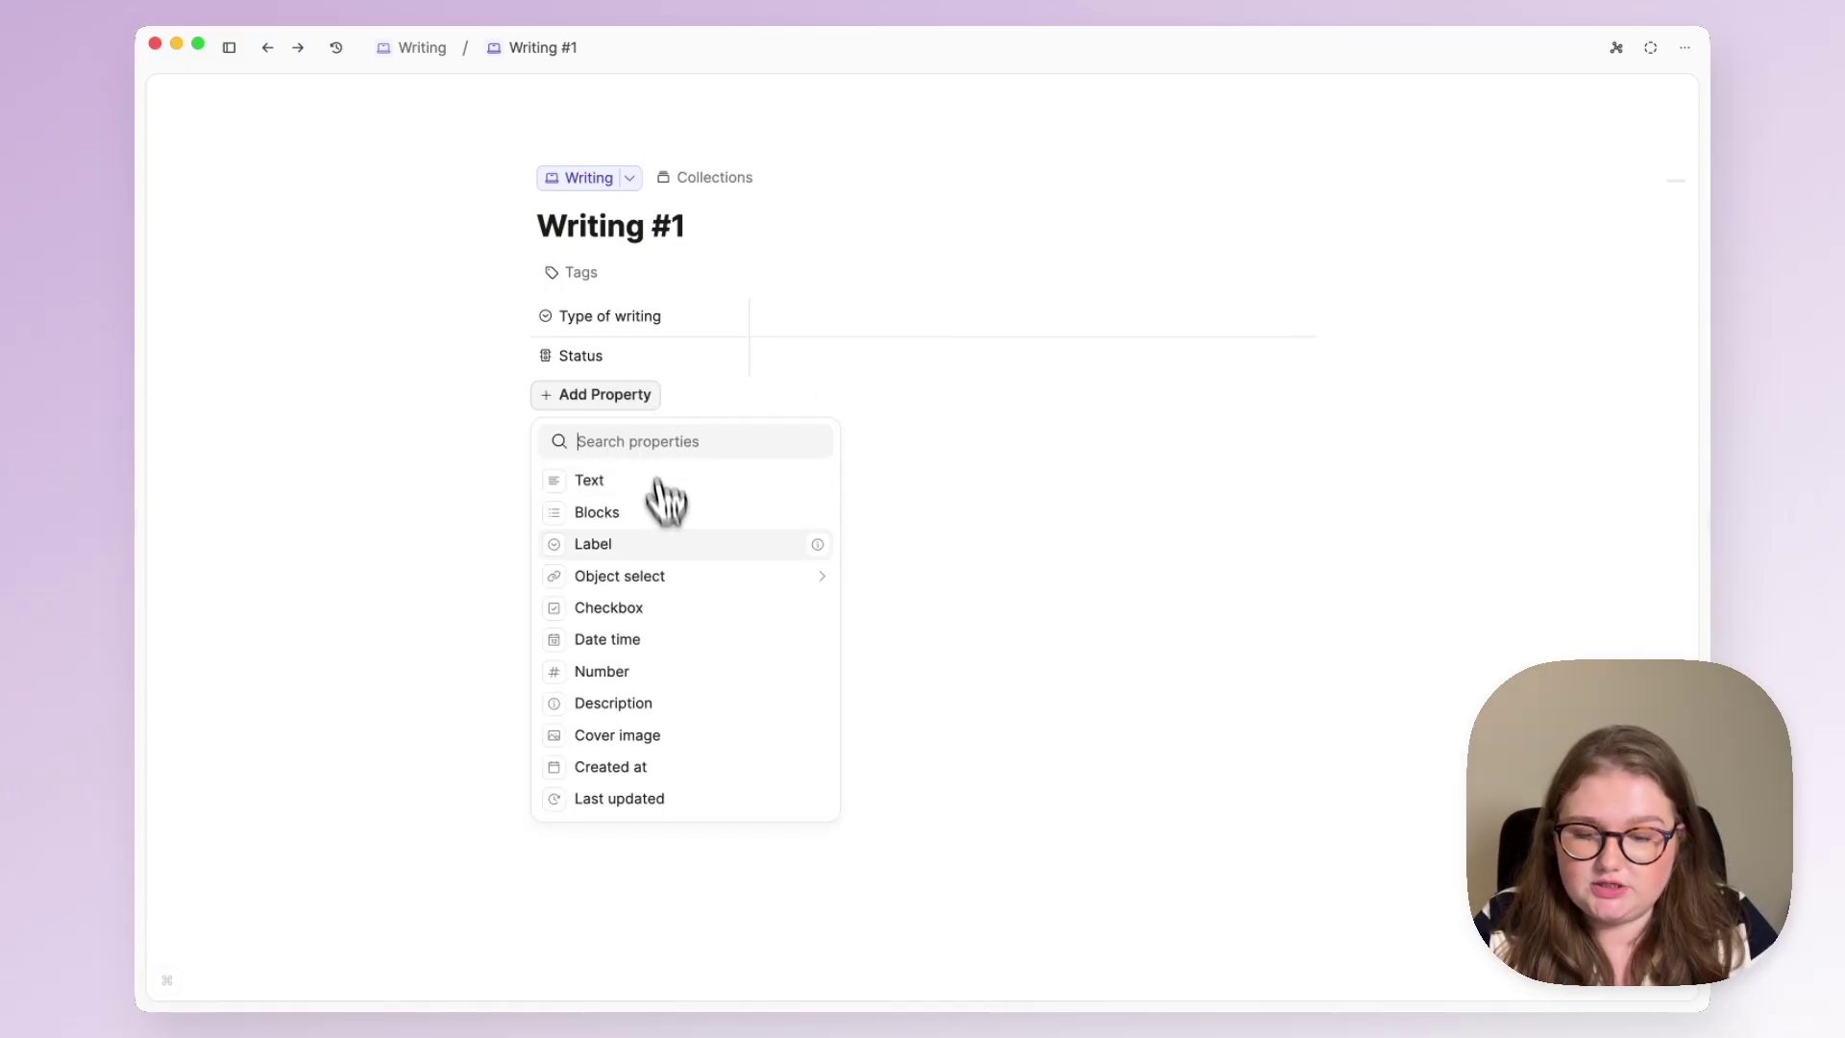
click(684, 640)
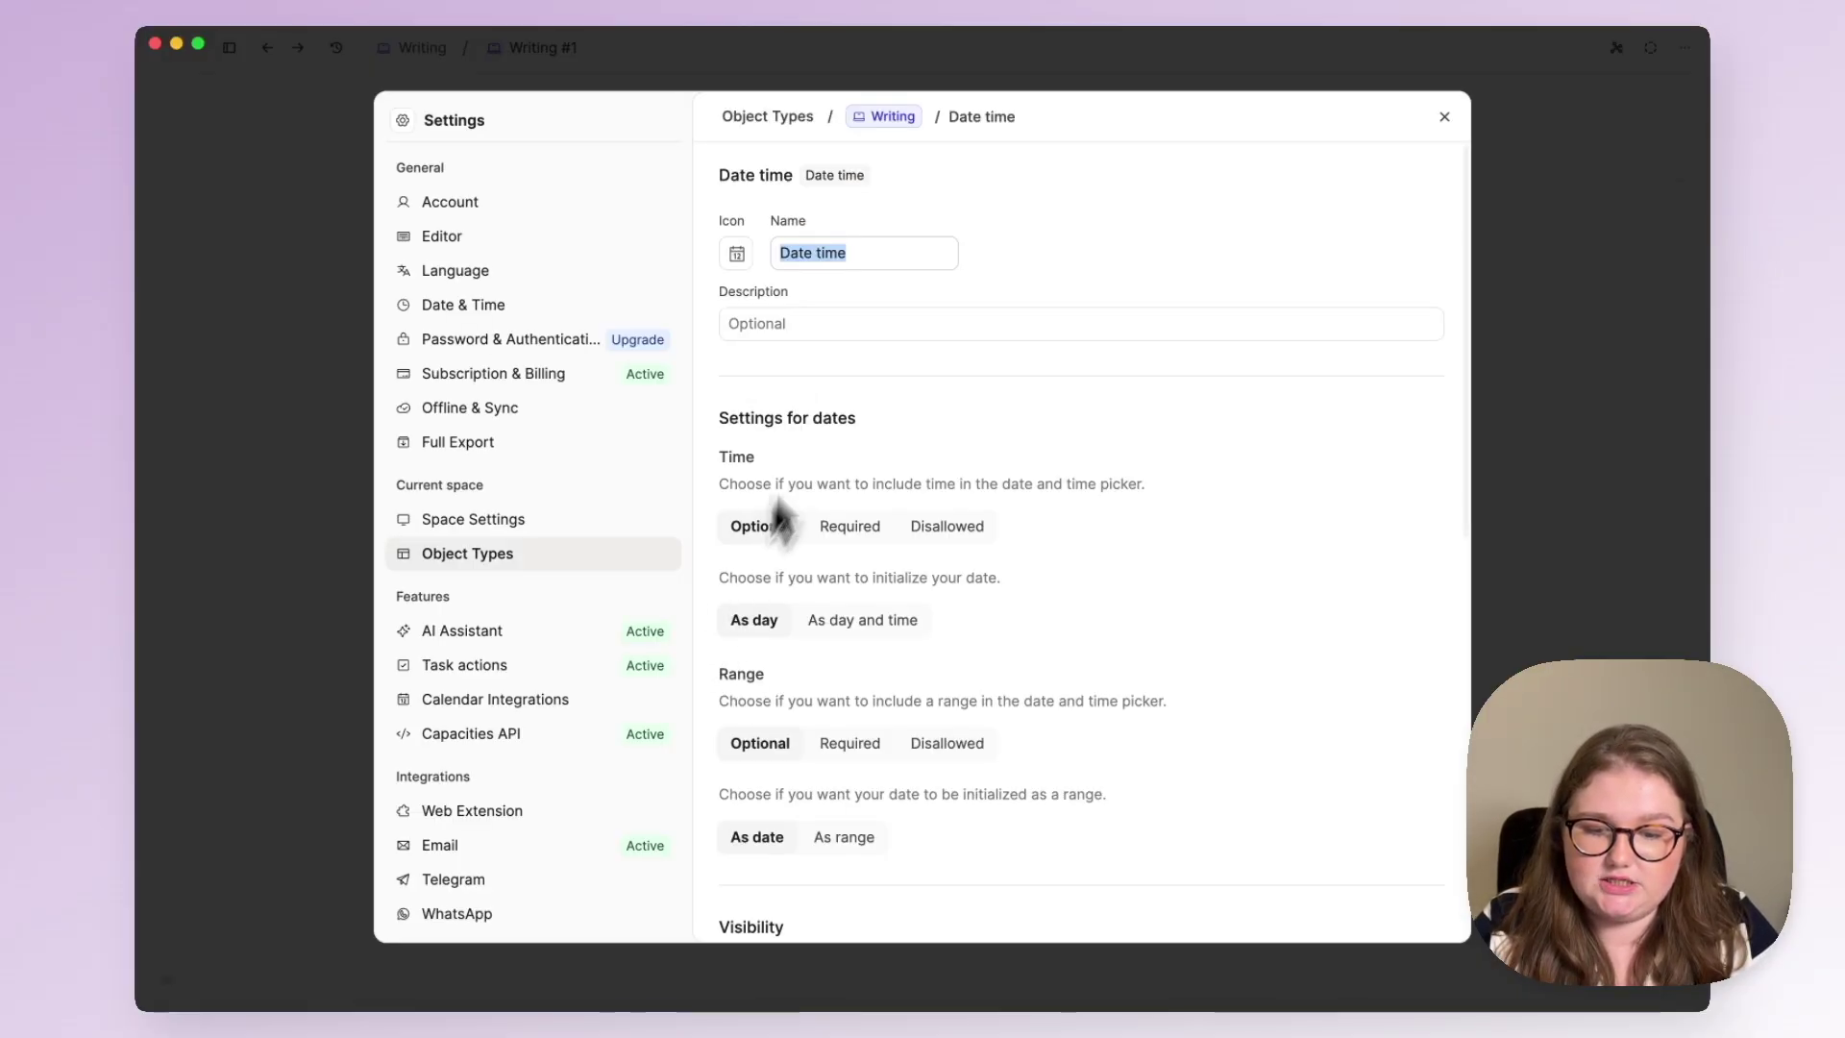
text(Pu)
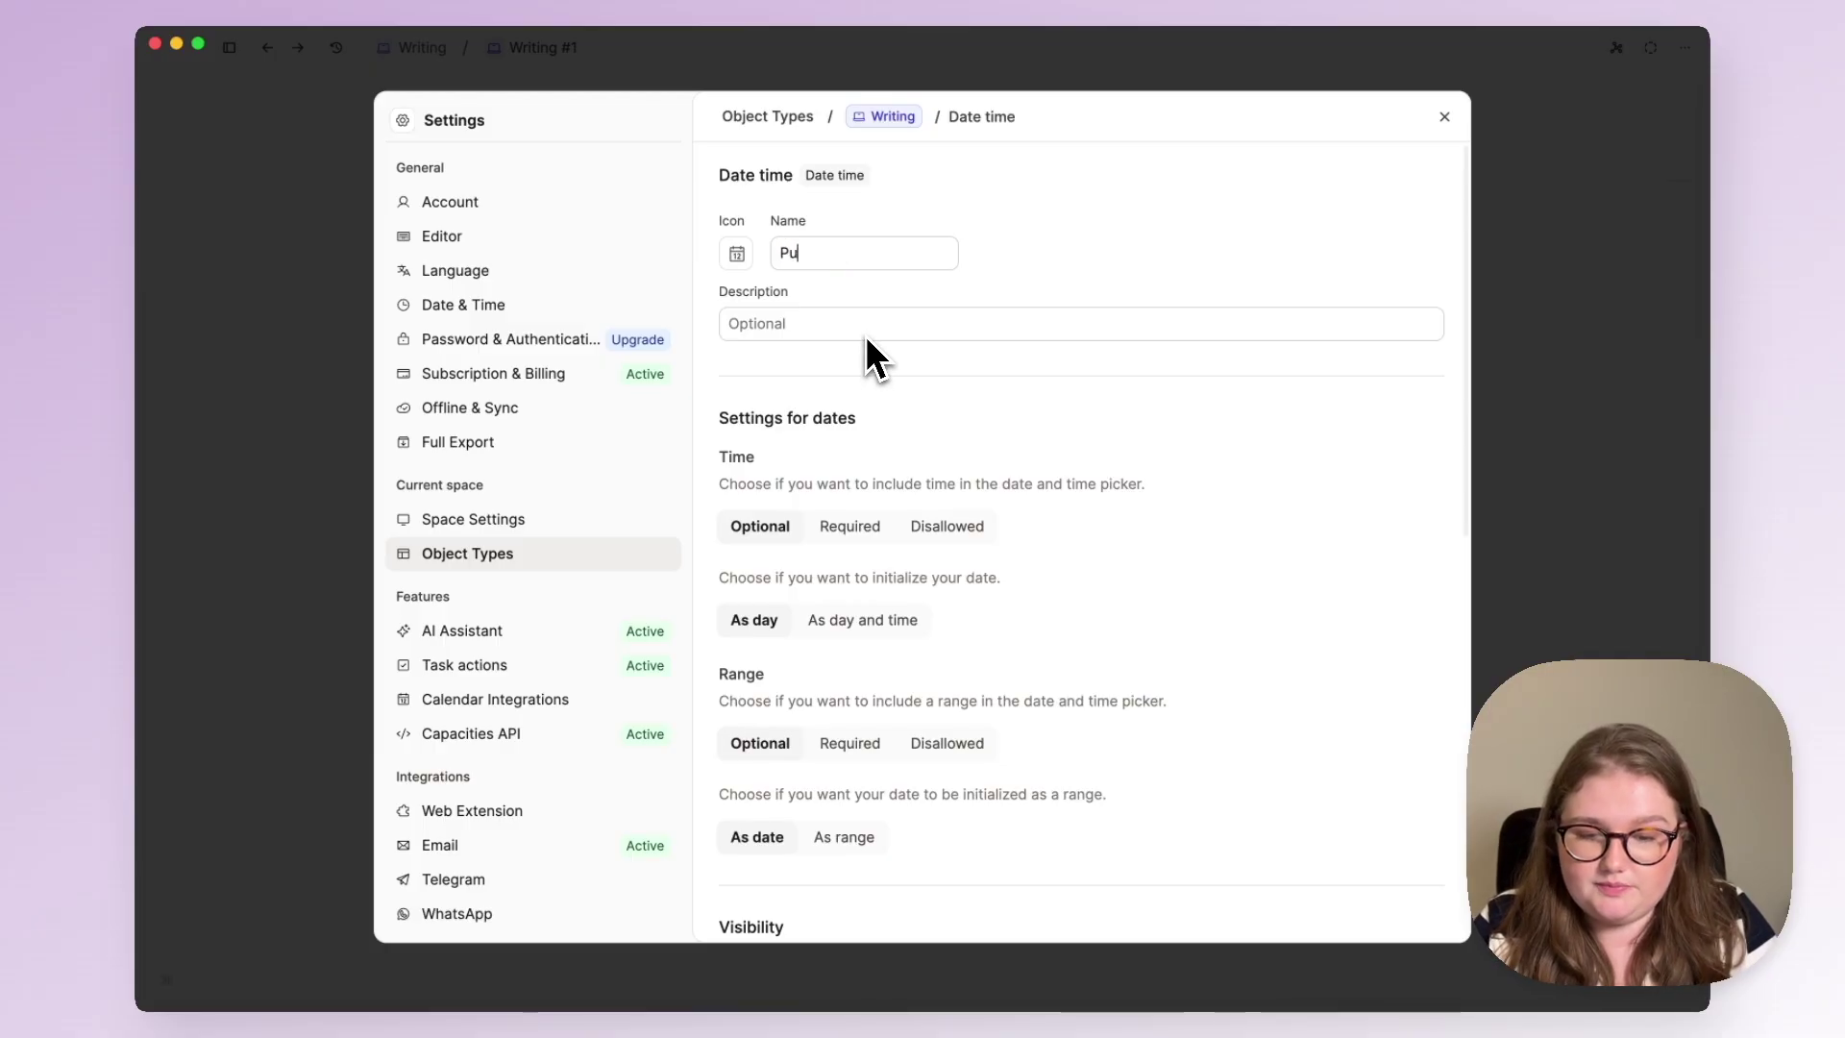
text(blished On)
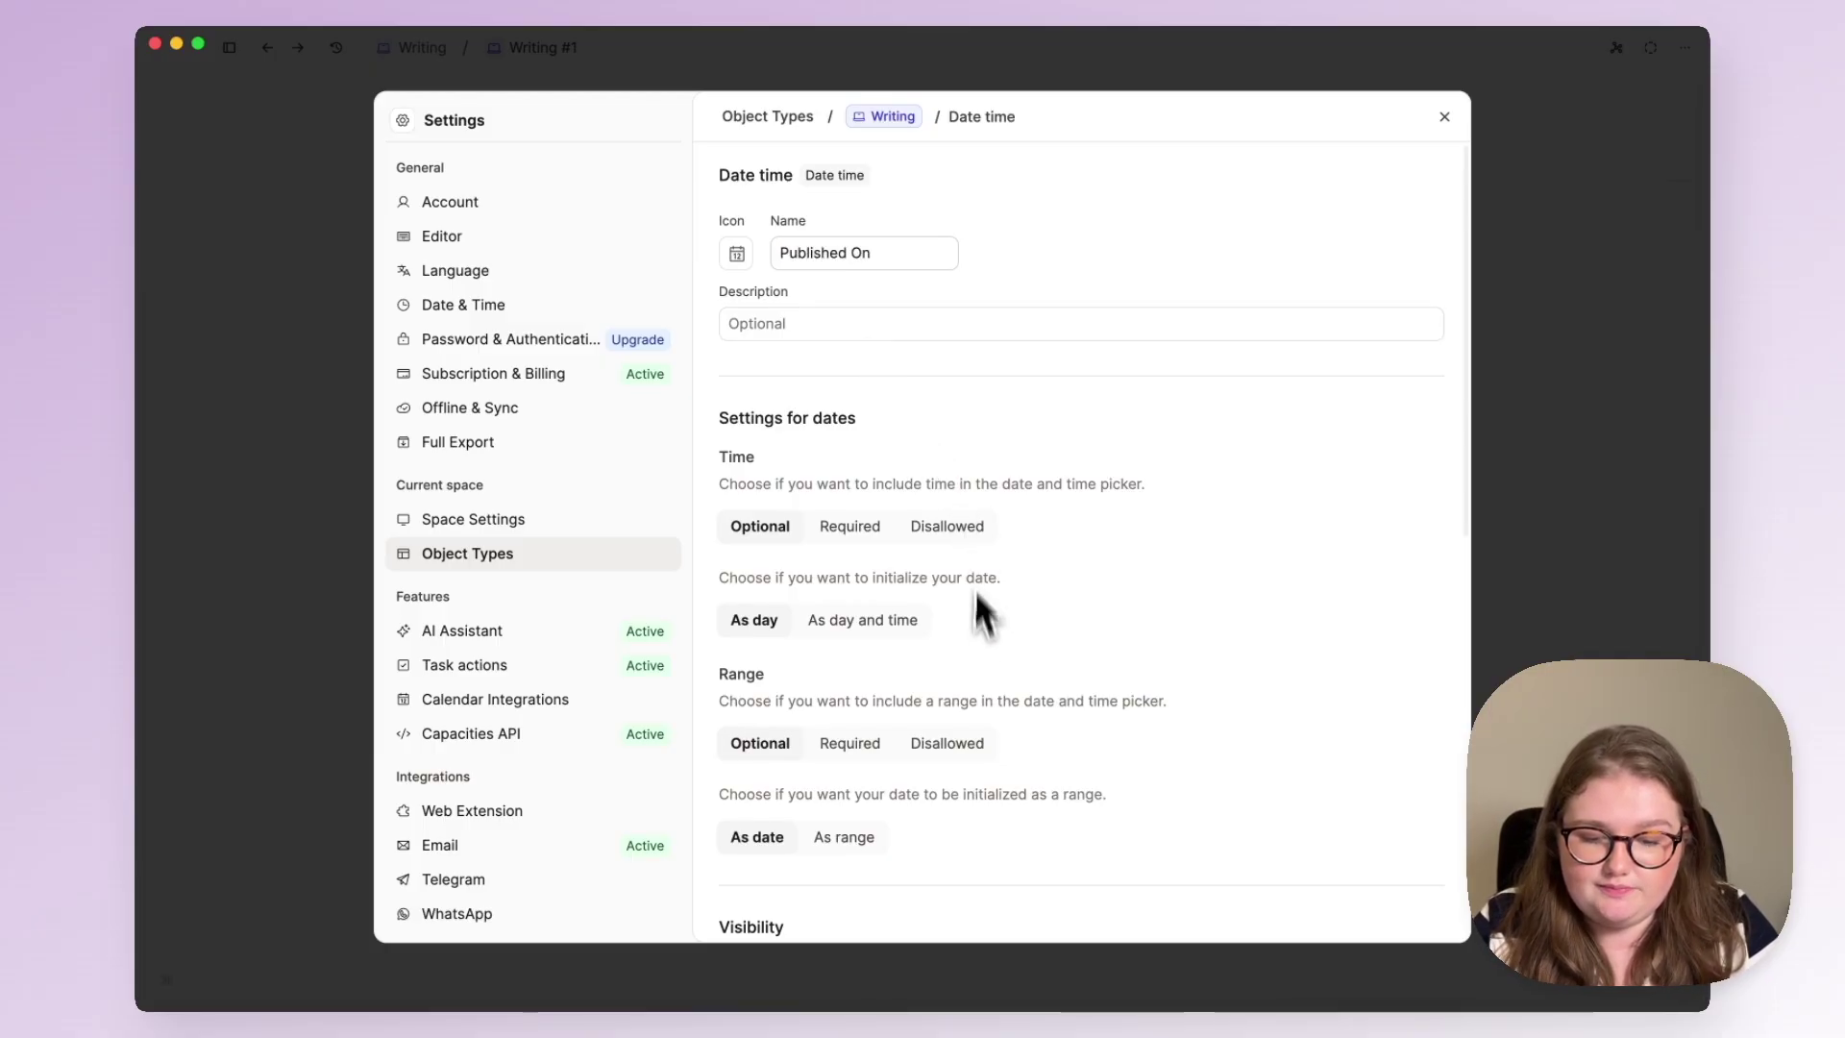
scroll(978, 660, down, 2)
scroll(978, 663, down, 3)
click(937, 743)
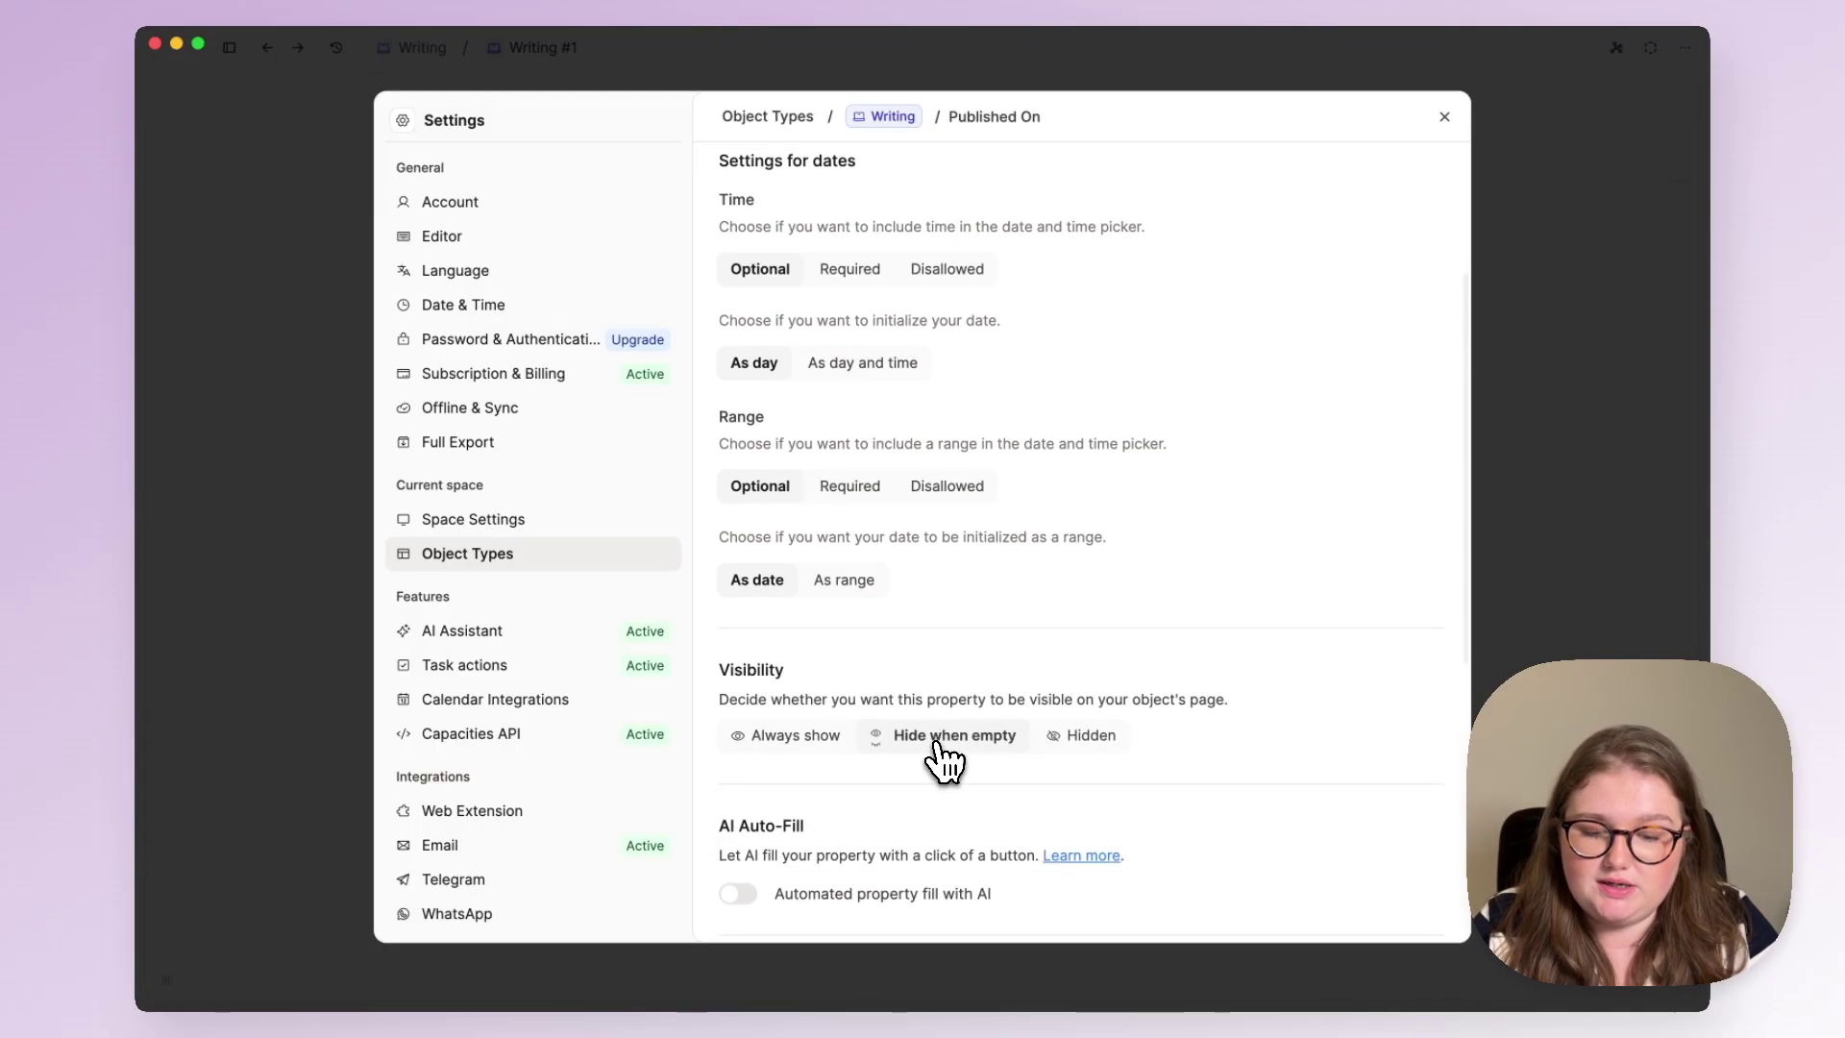
scroll(936, 741, down, 1)
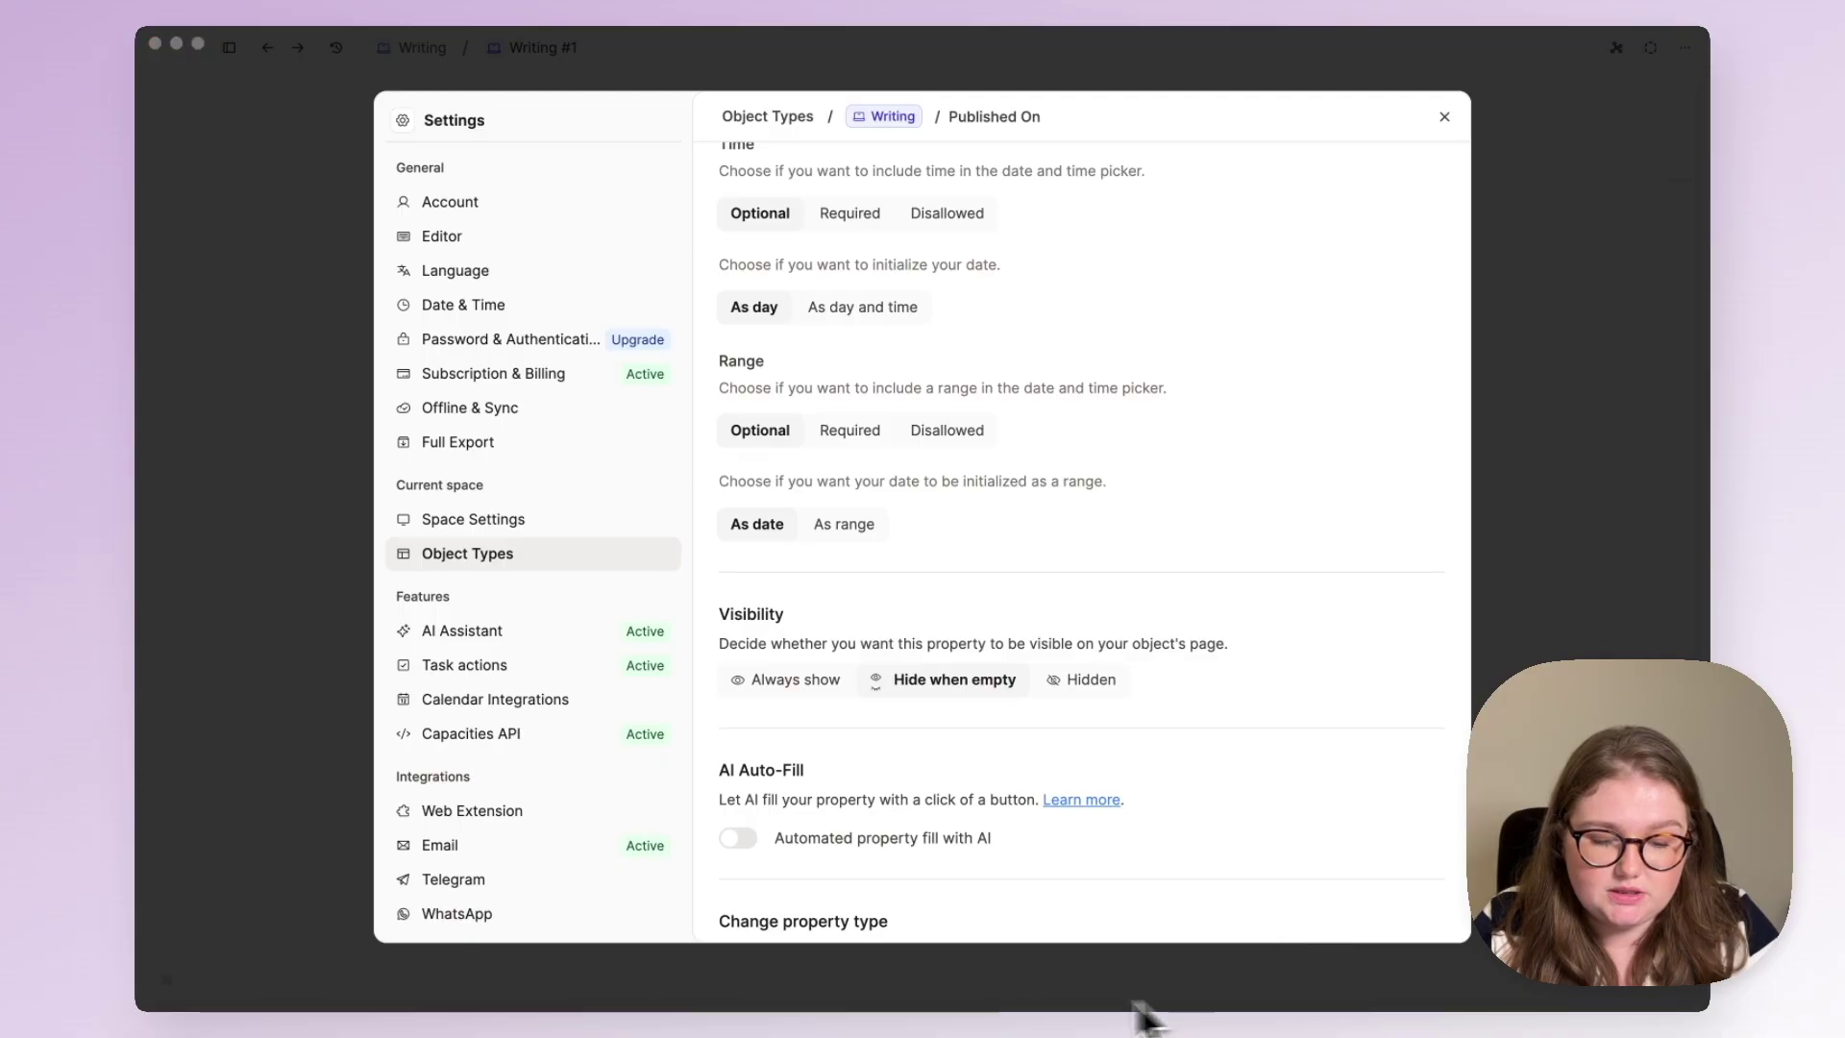
scroll(1020, 784, down, 1)
scroll(1028, 782, down, 5)
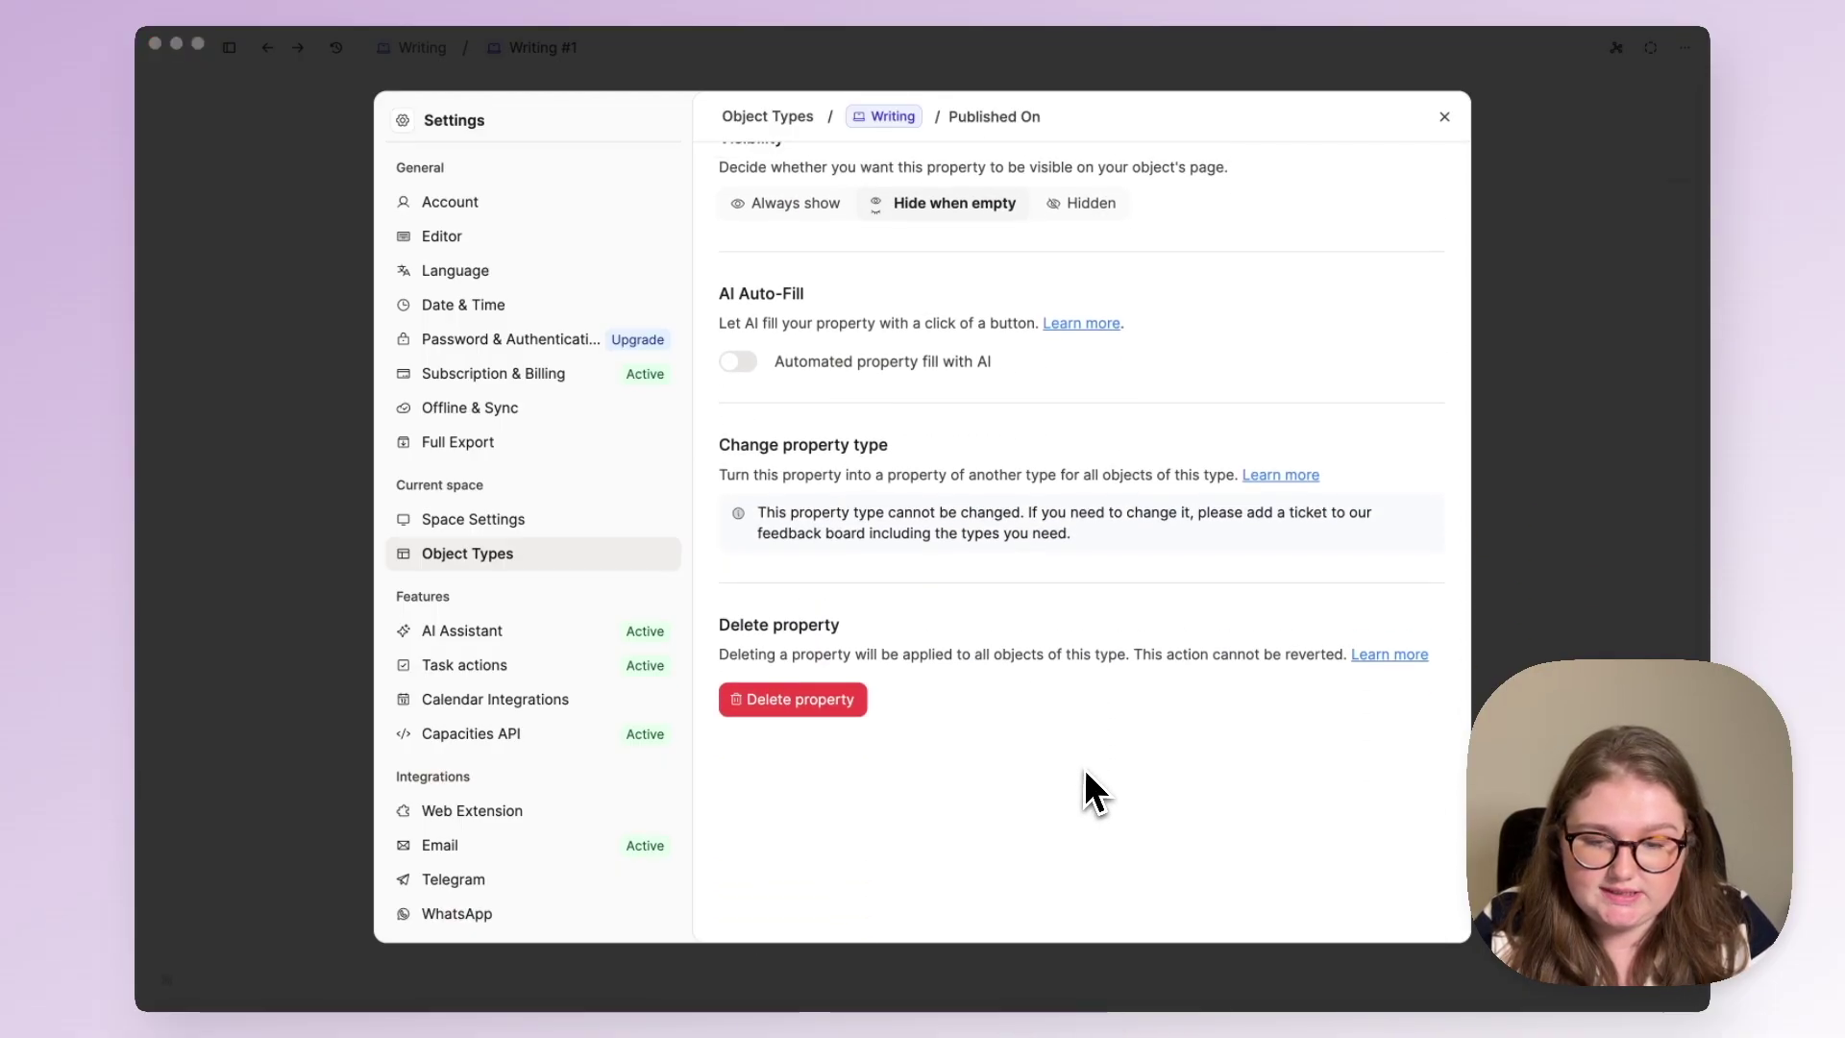
scroll(1301, 596, up, 10)
click(1551, 317)
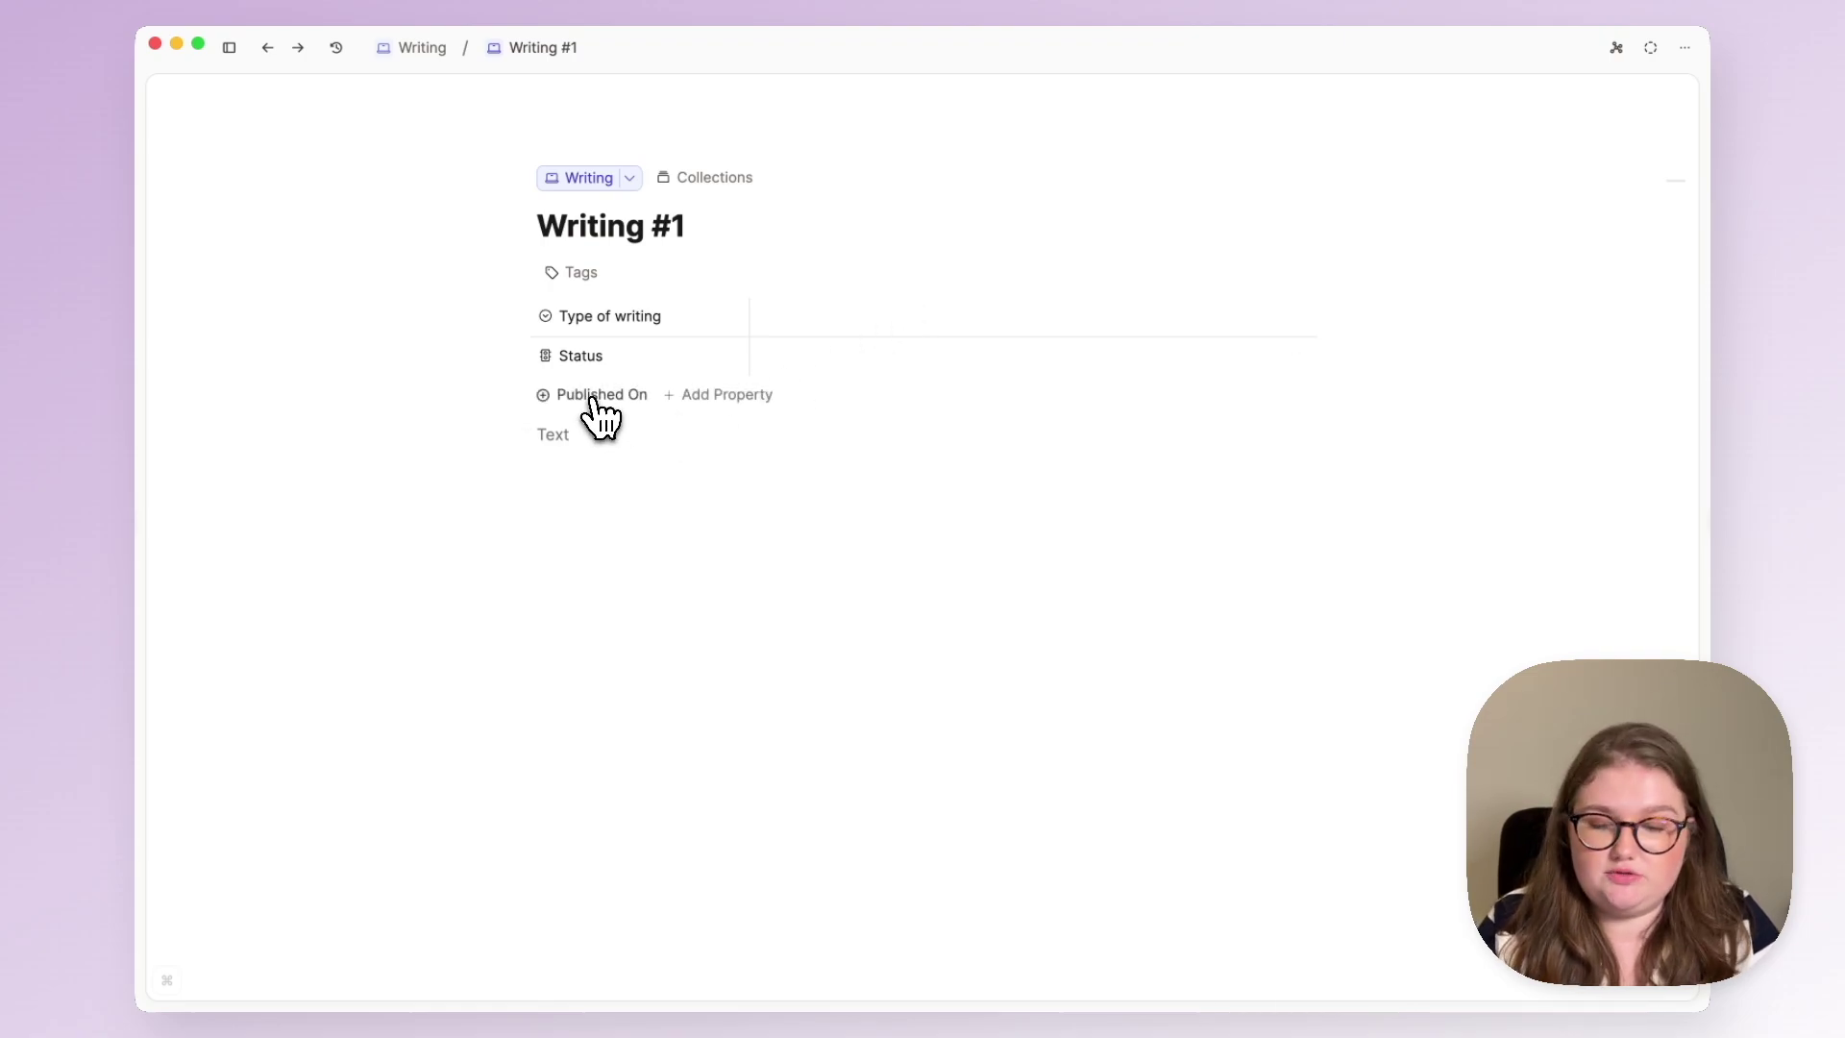
Set a test date in Published On, then remove it again
click(591, 396)
click(590, 538)
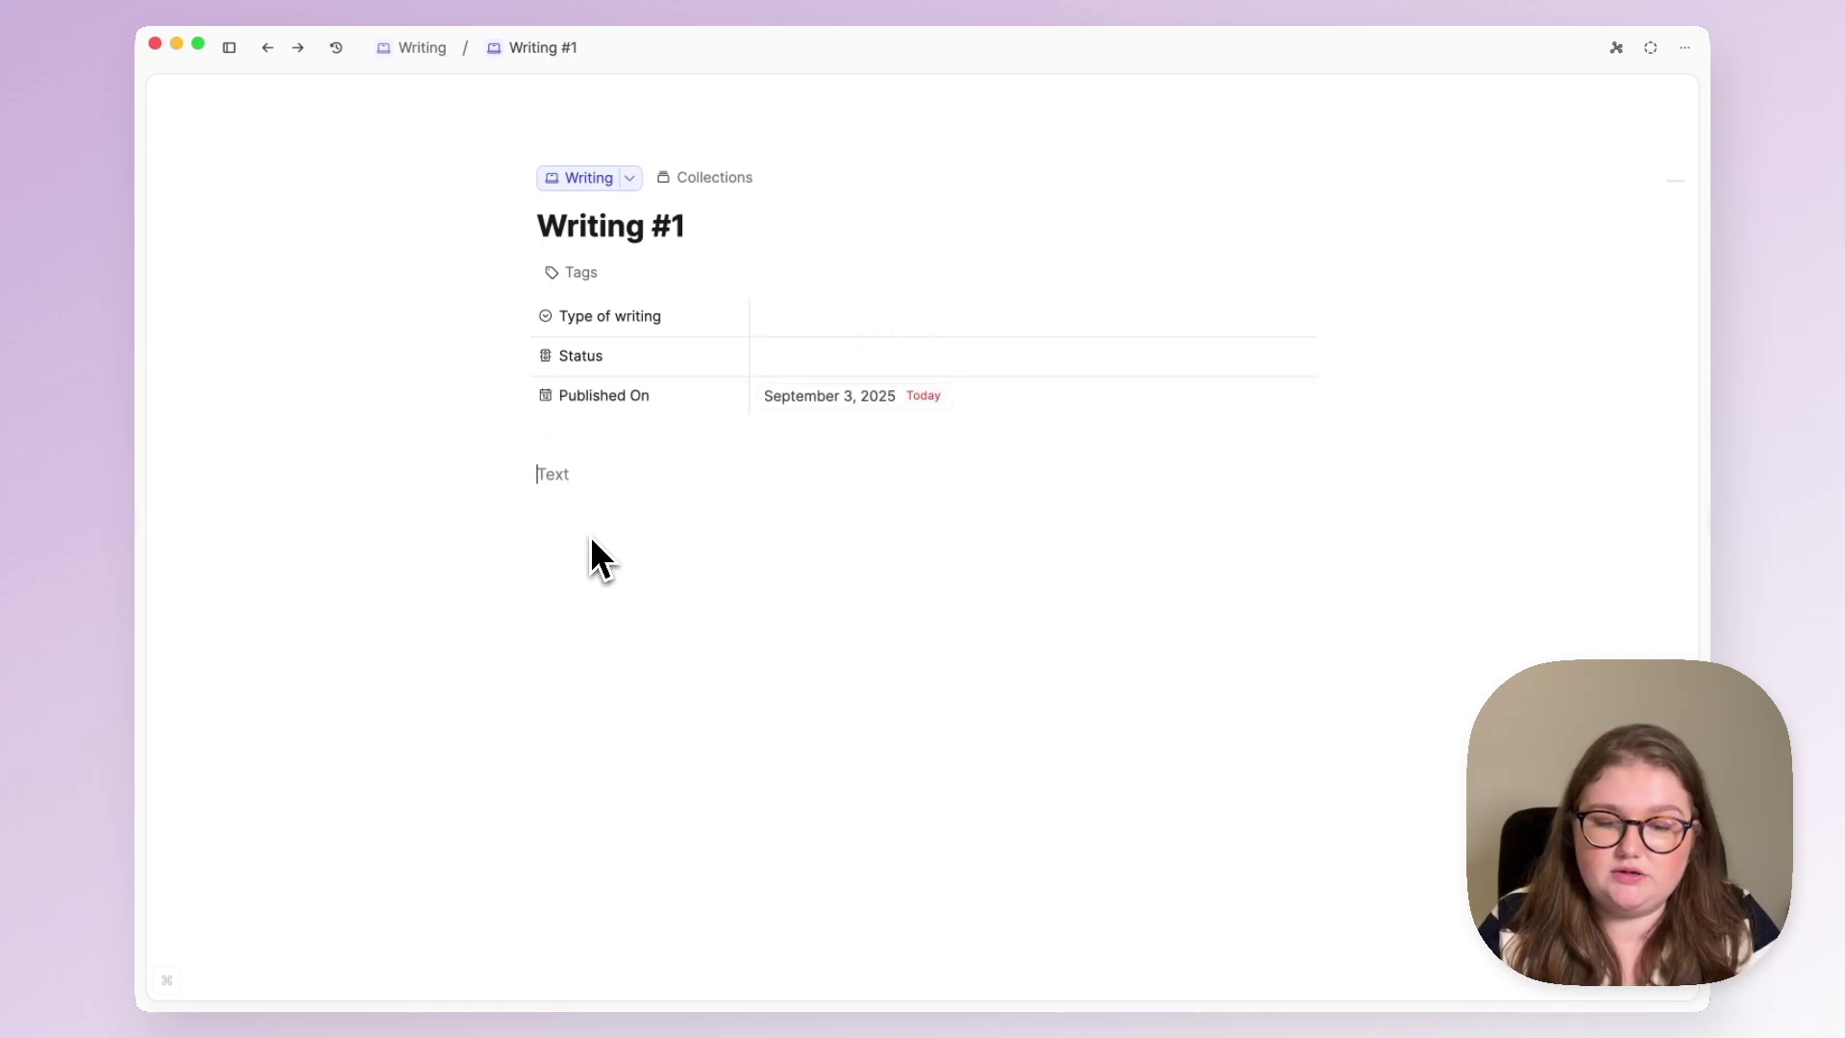
click(1014, 406)
click(1180, 767)
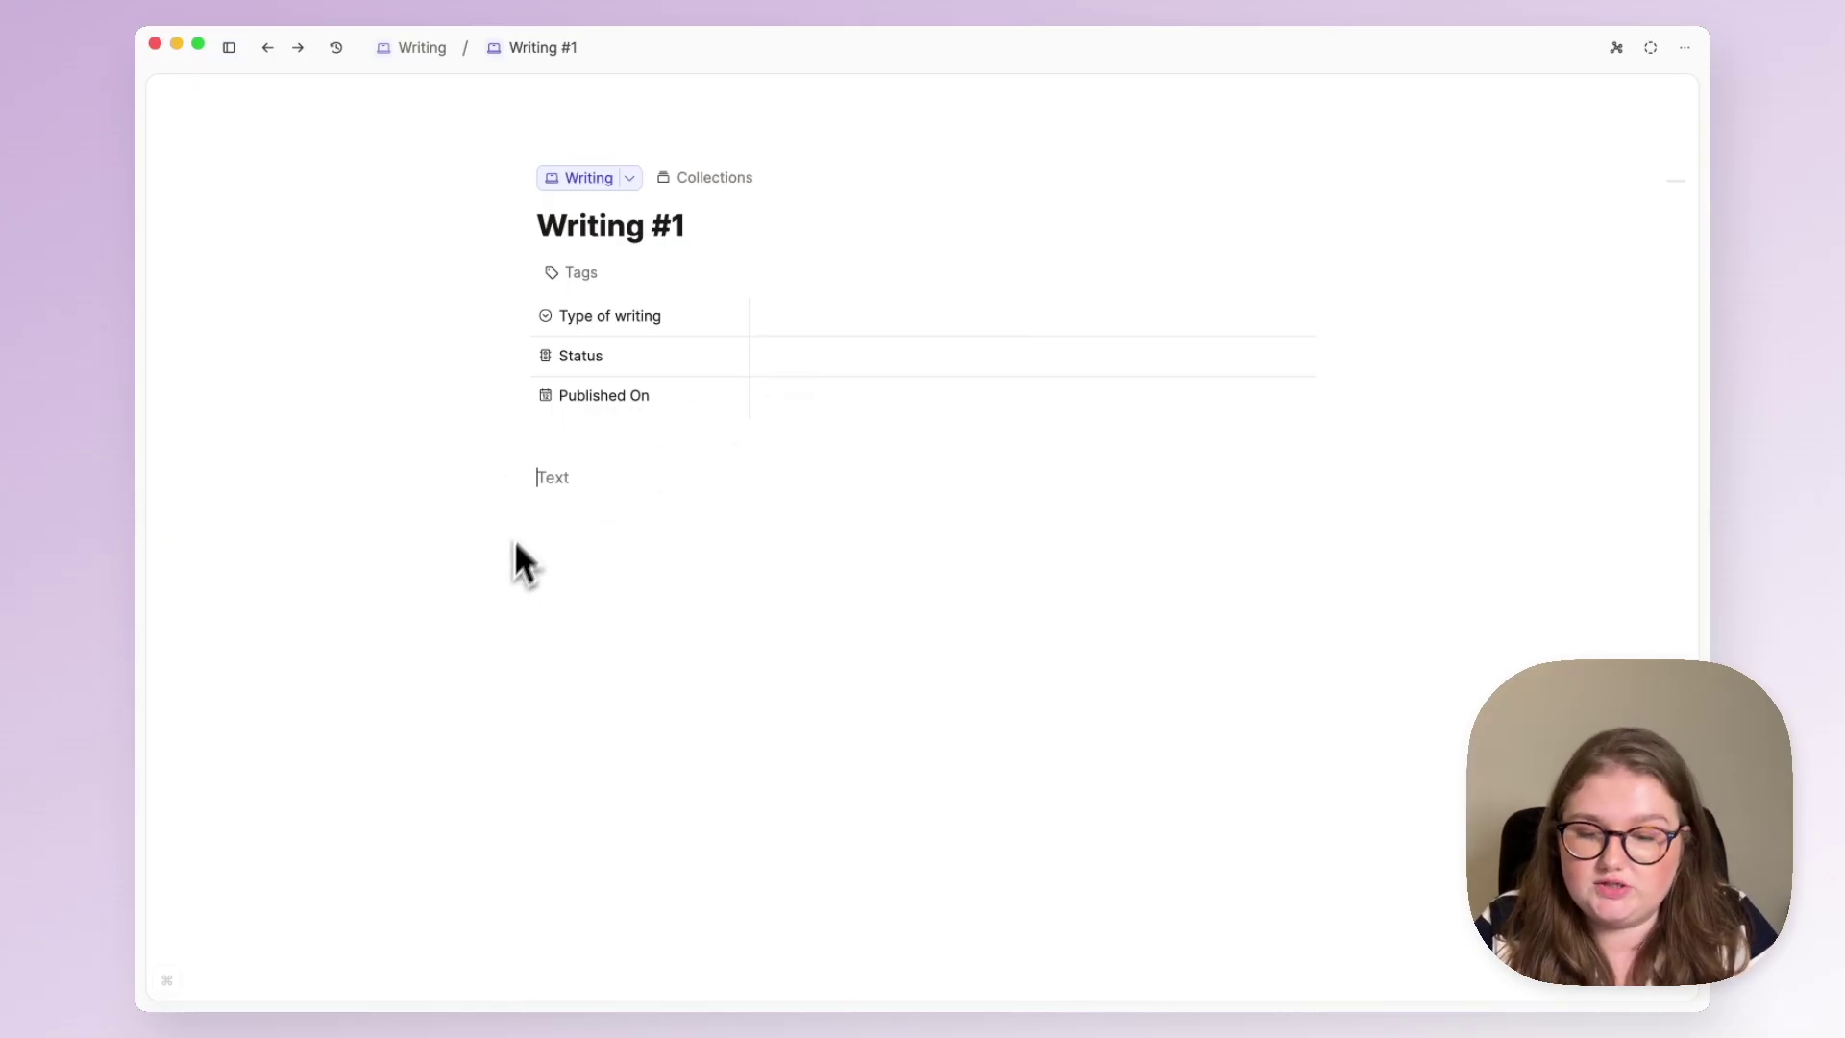
click(582, 437)
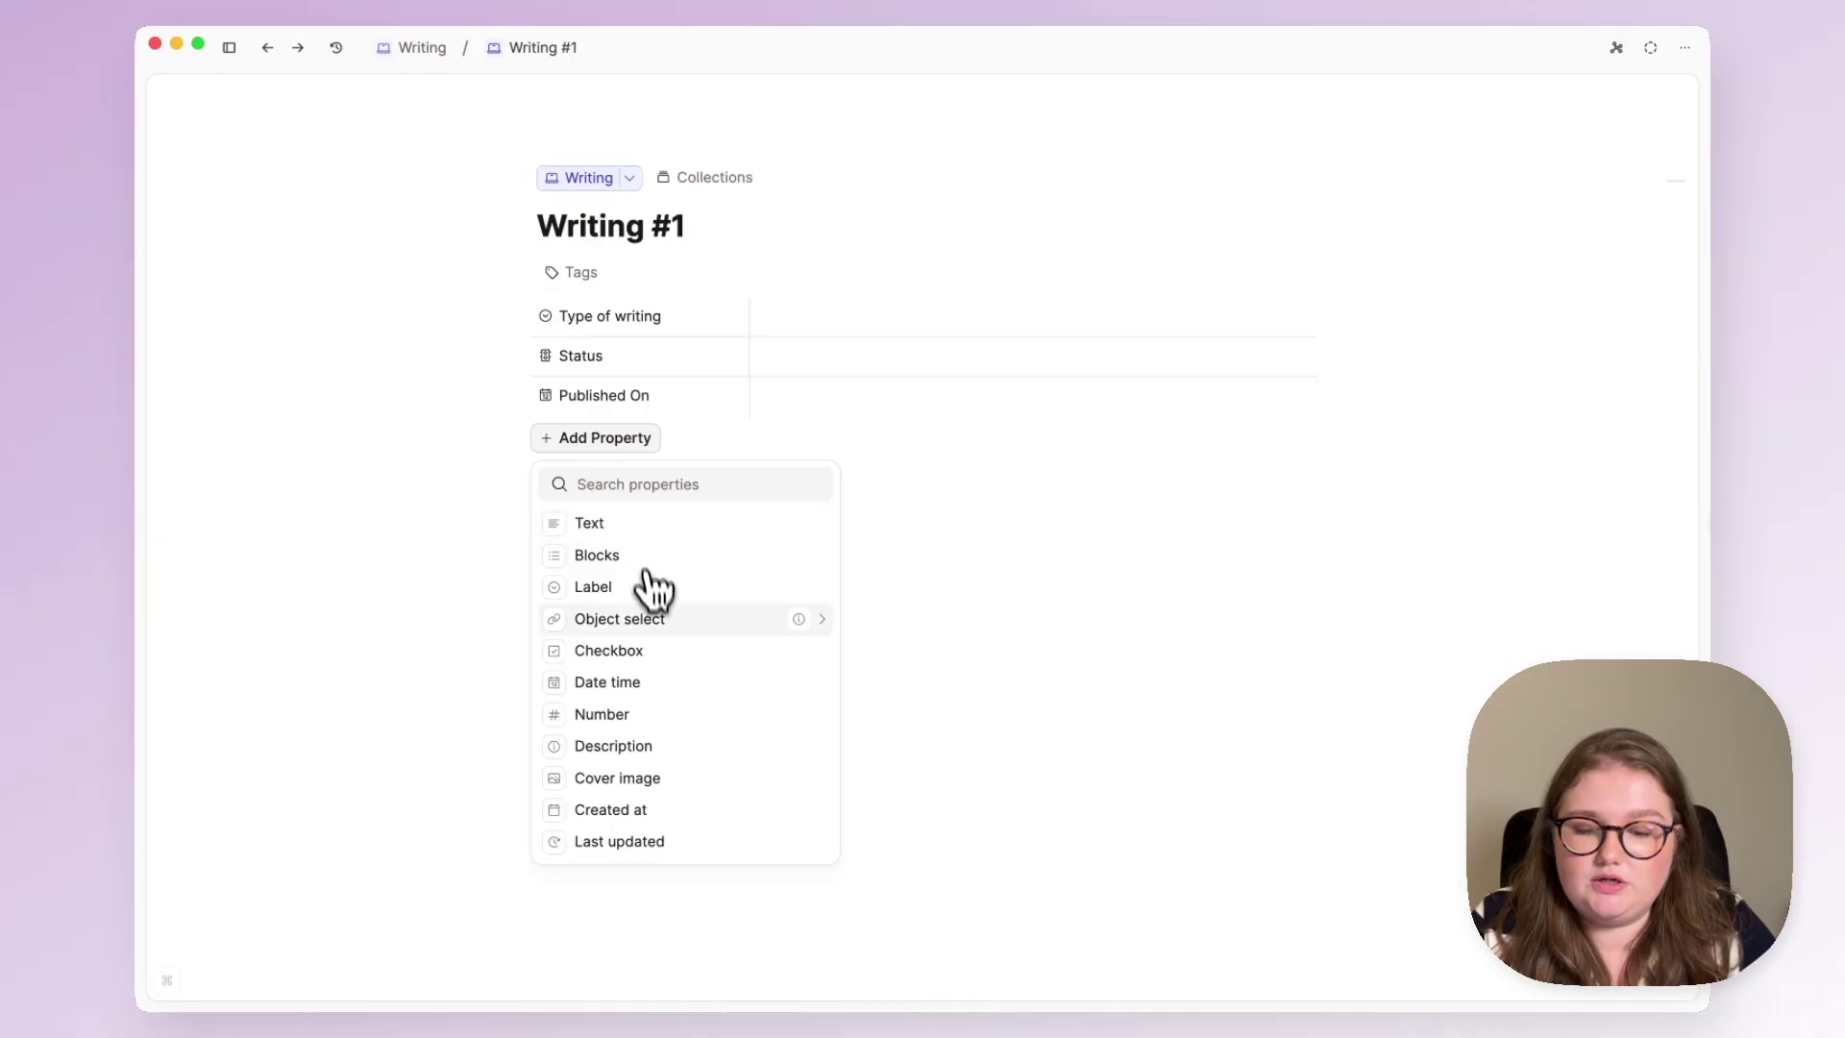
Add a 'Blocking' property linking to Writings, two-way linked with a new reverse 'Writings' property
mouse_move(656, 623)
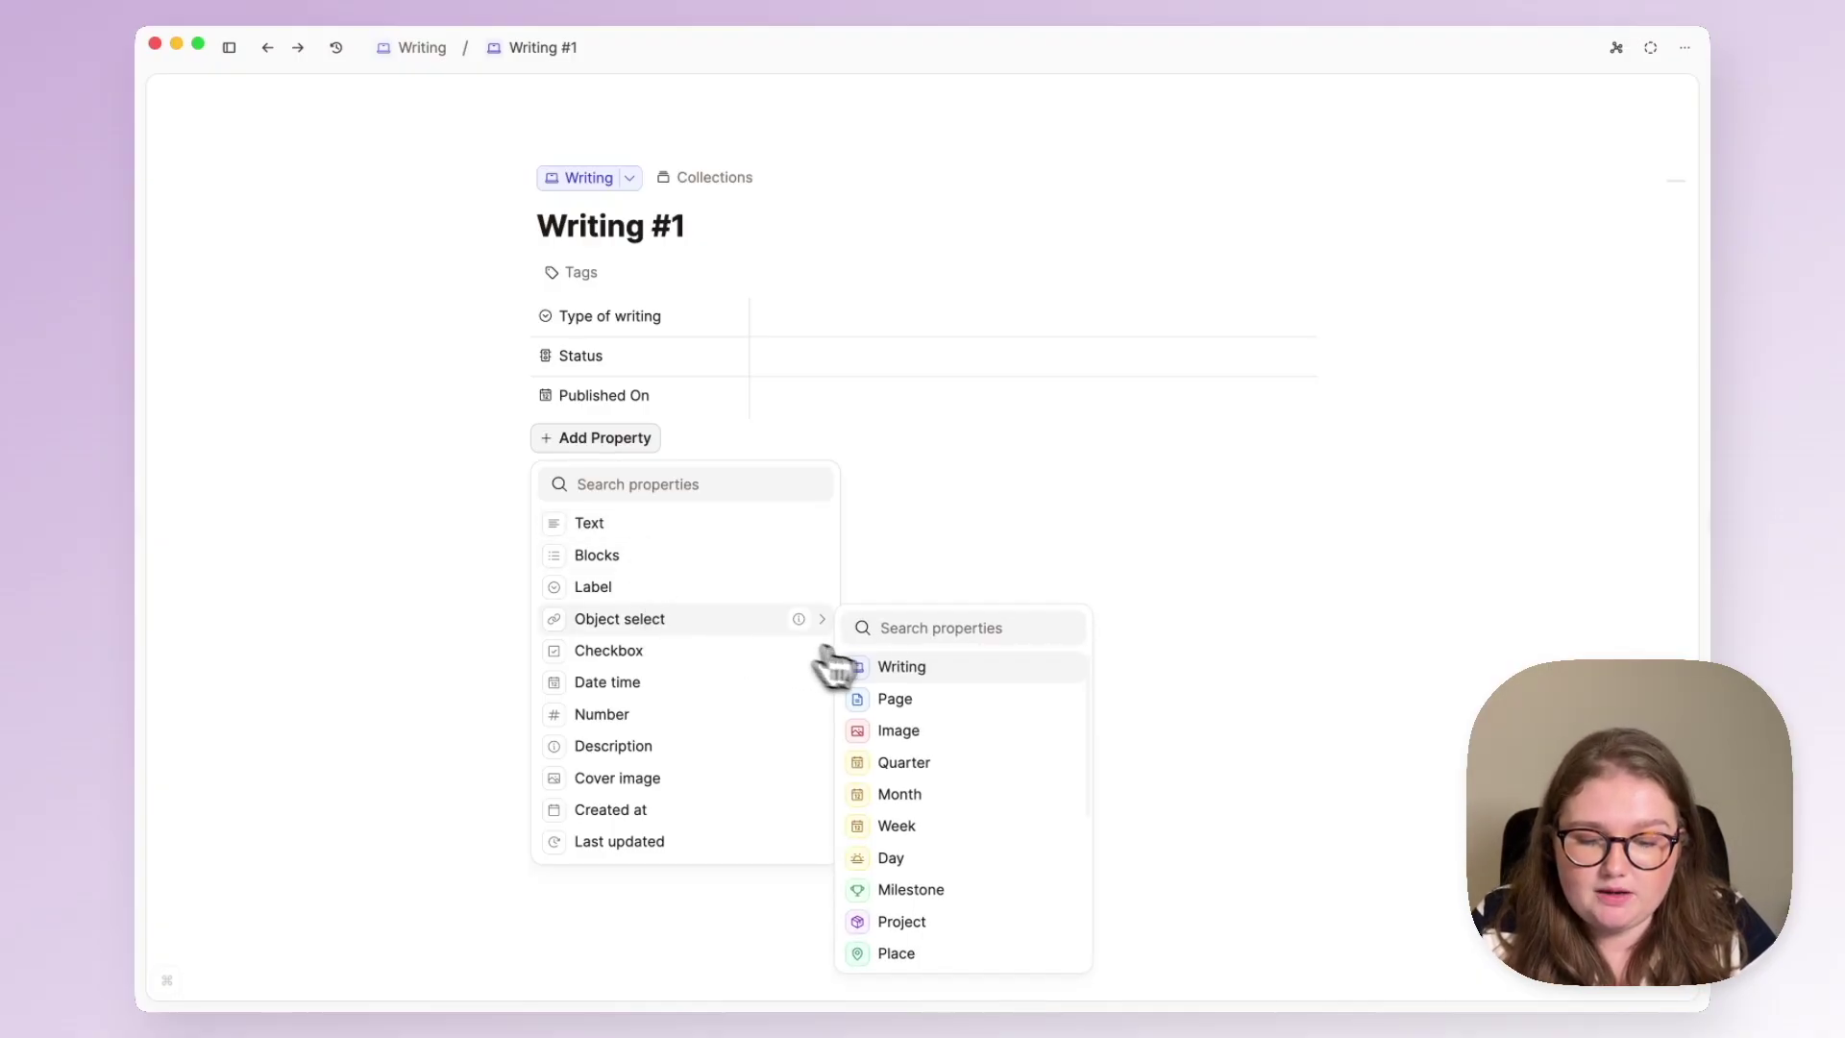
mouse_move(797, 634)
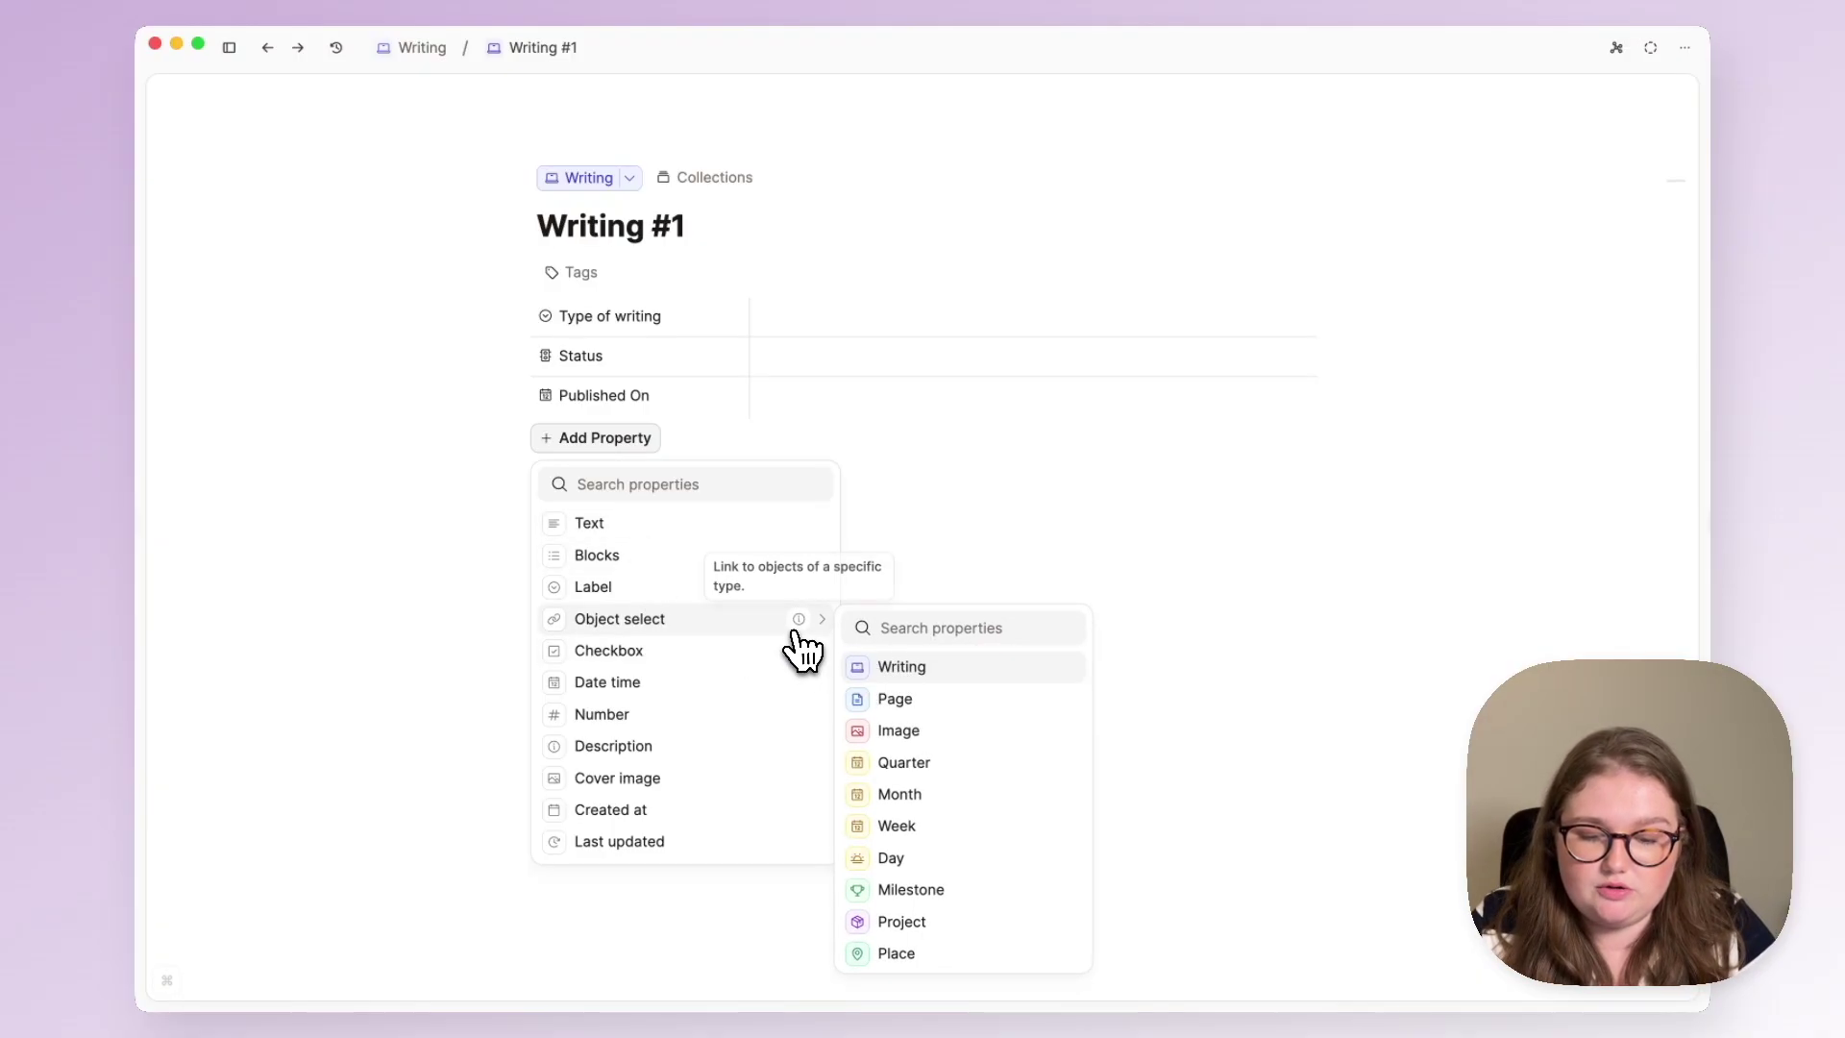
click(908, 673)
double_click(848, 258)
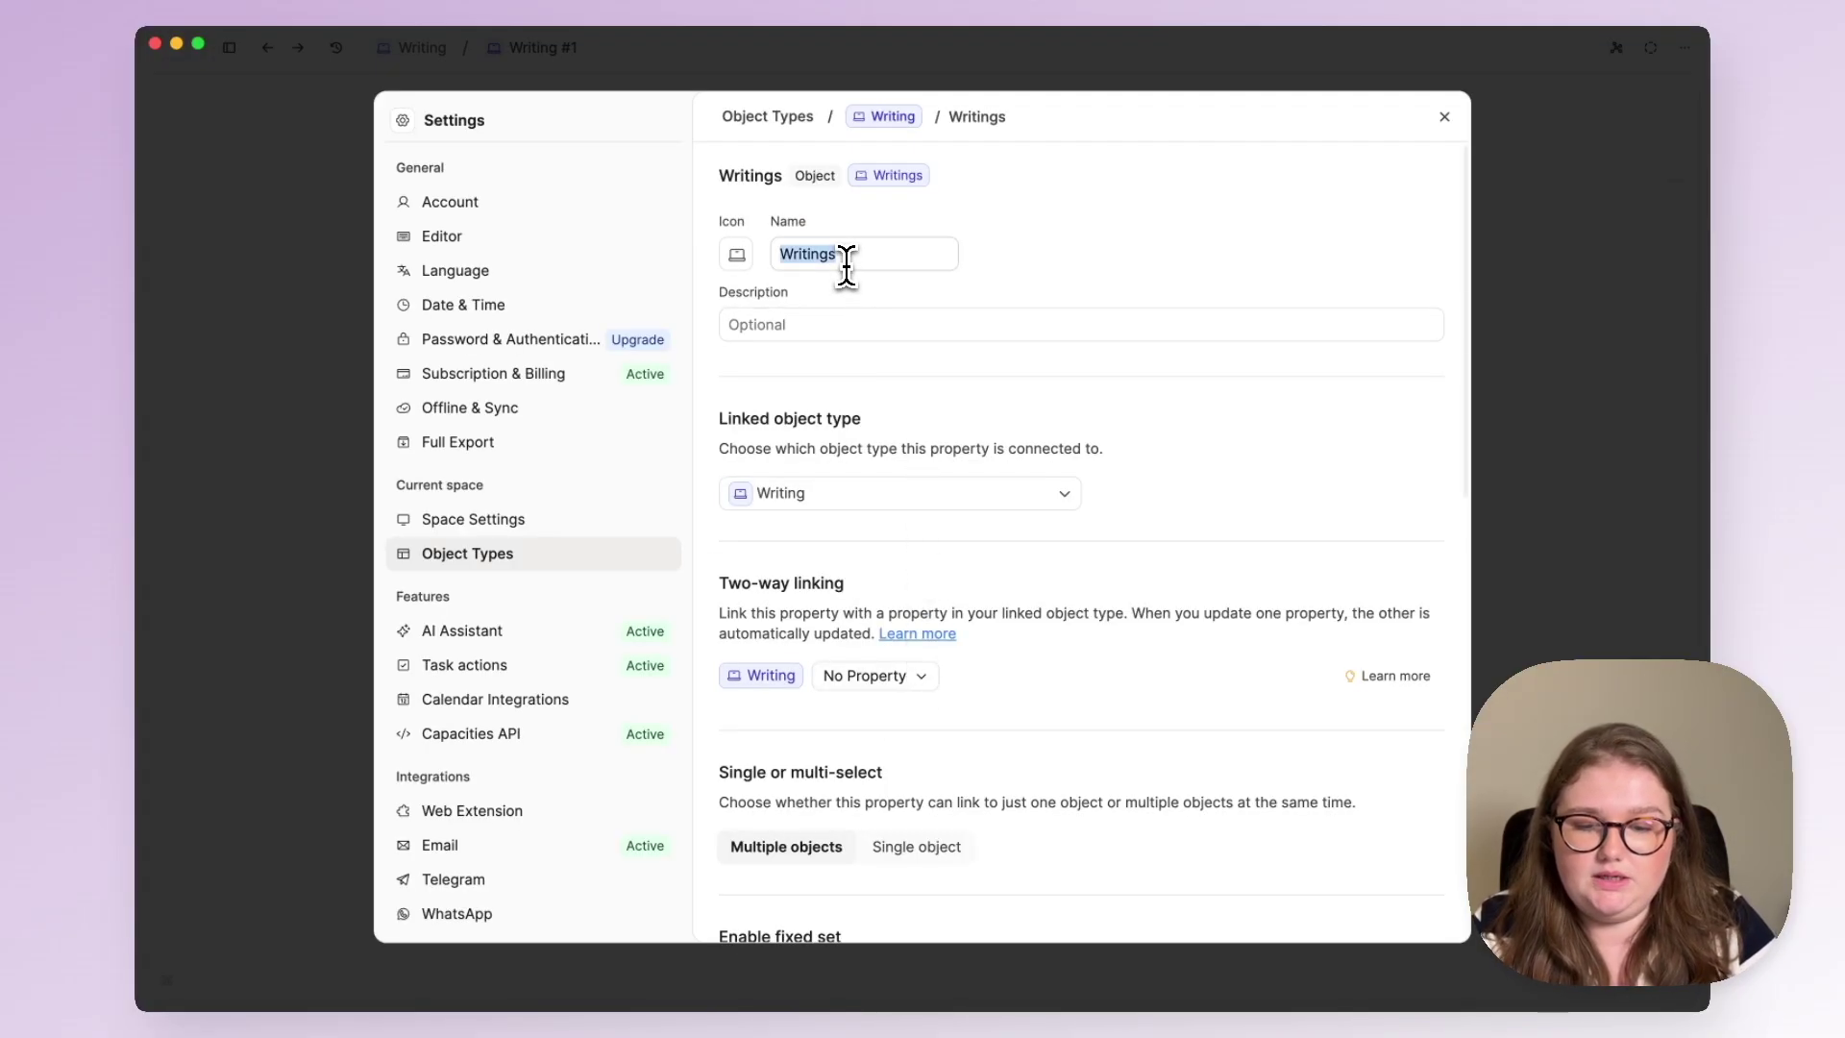
text(Bloc)
text(king)
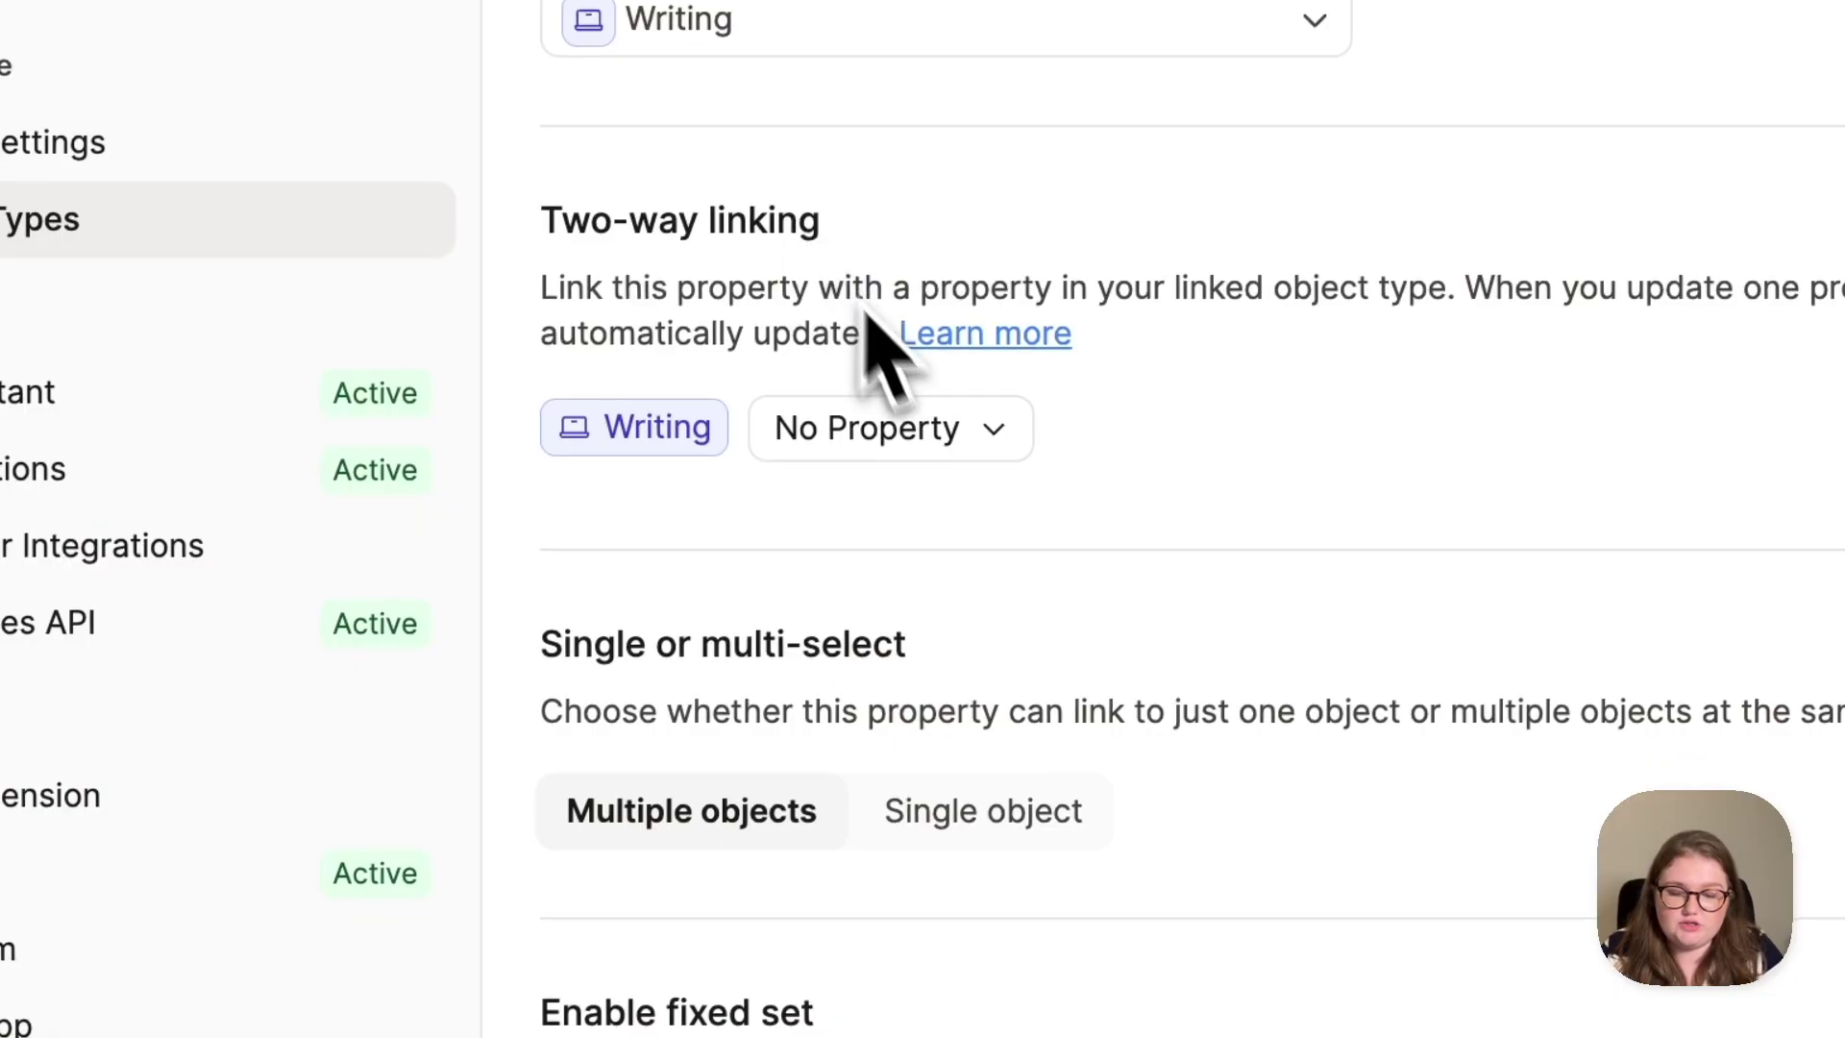
click(917, 432)
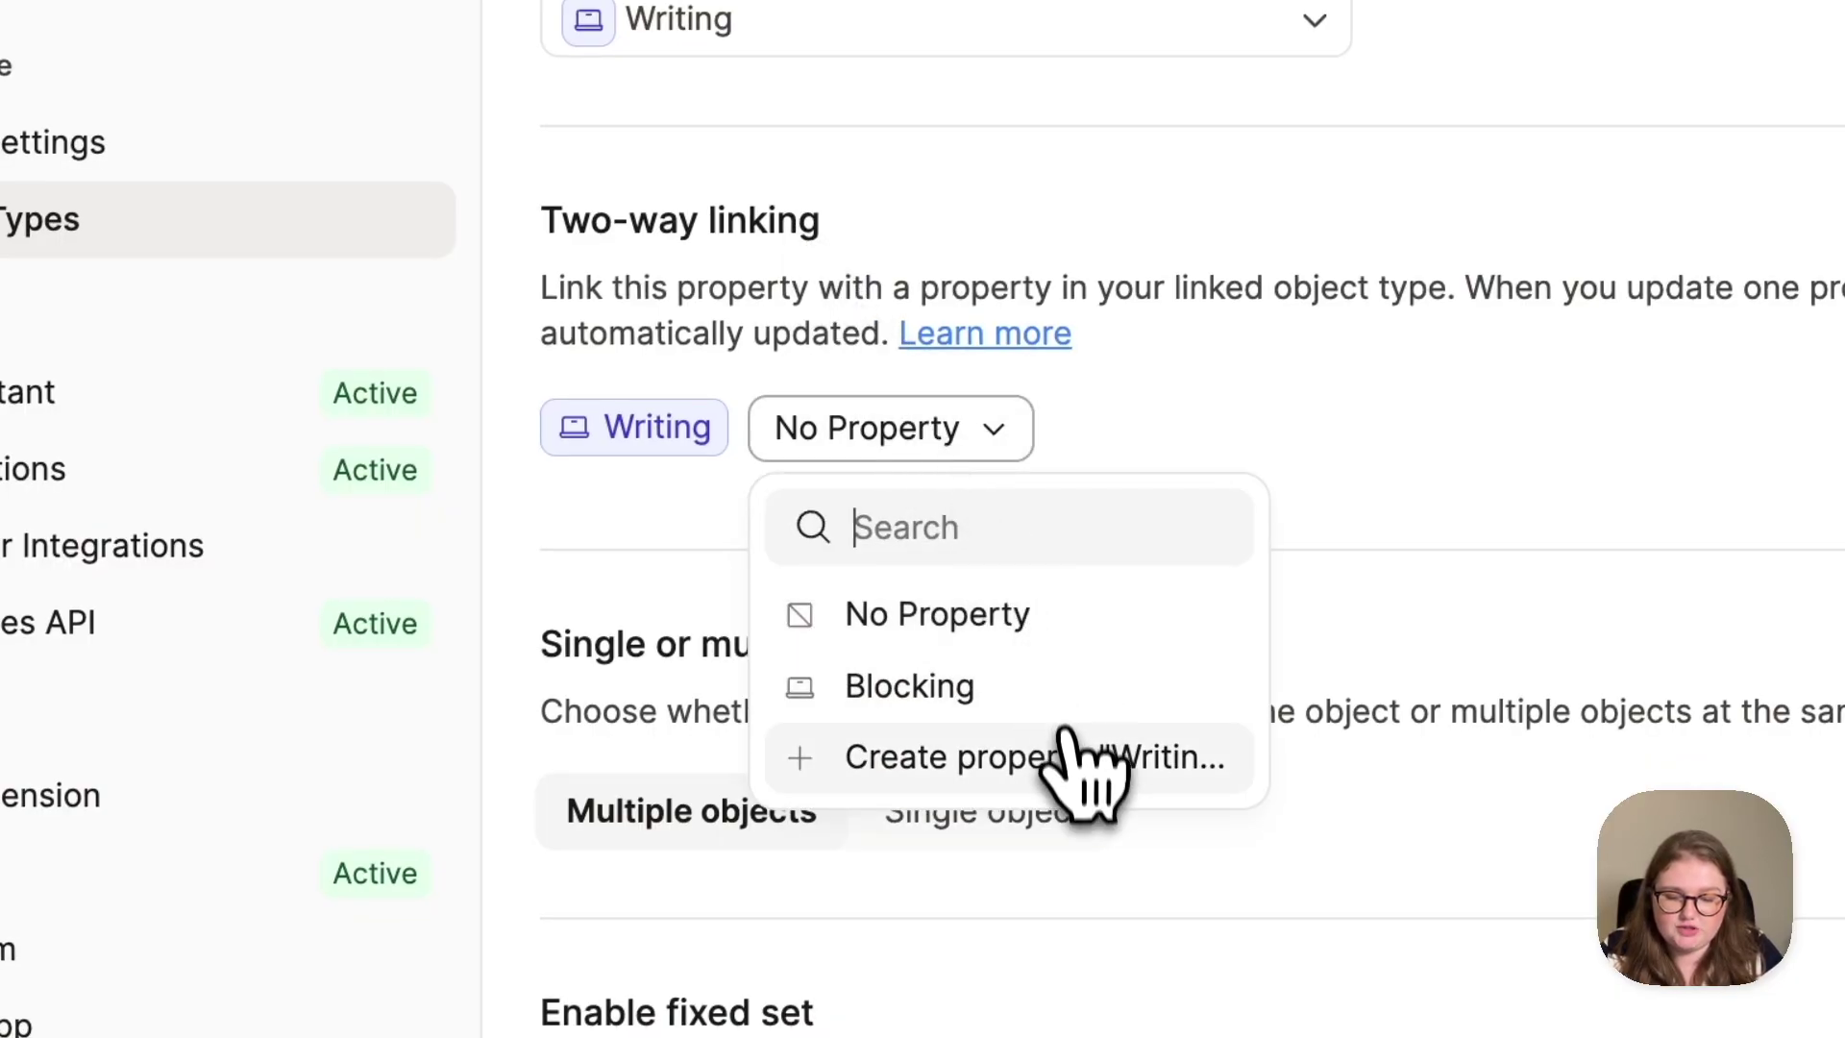
click(1079, 762)
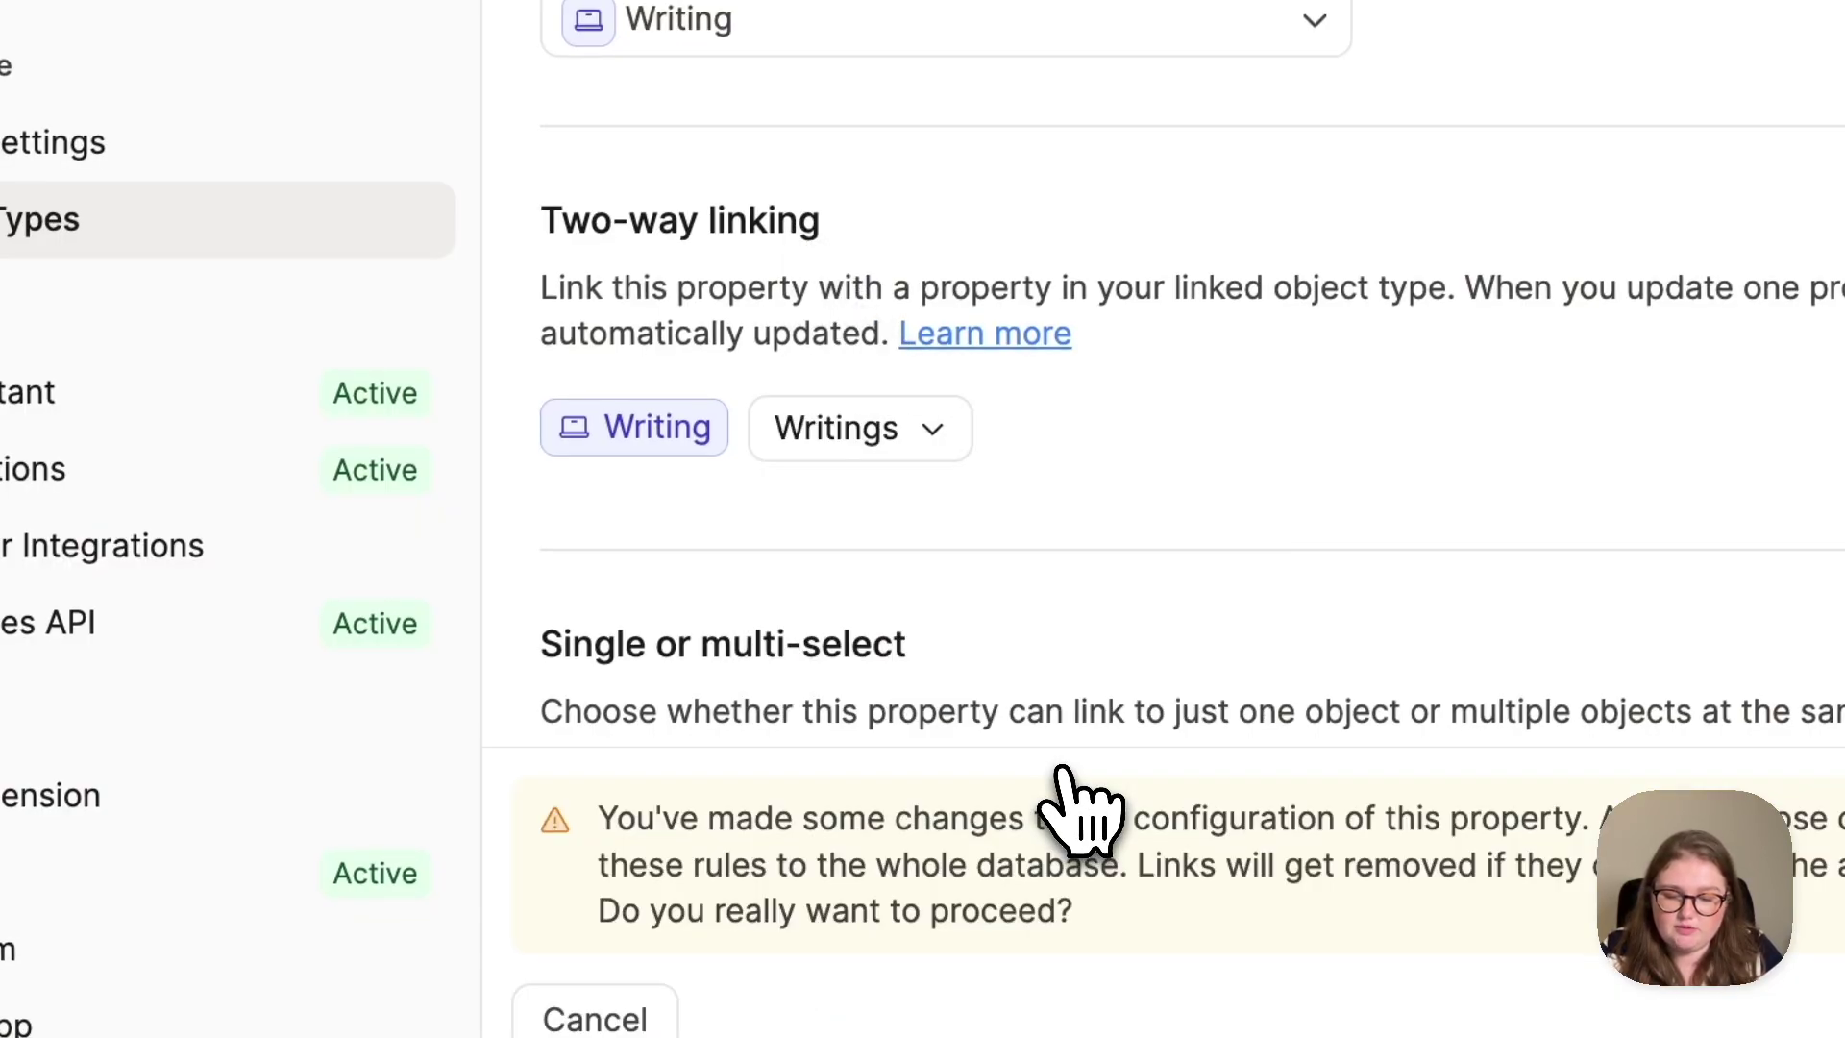
click(884, 442)
click(1105, 288)
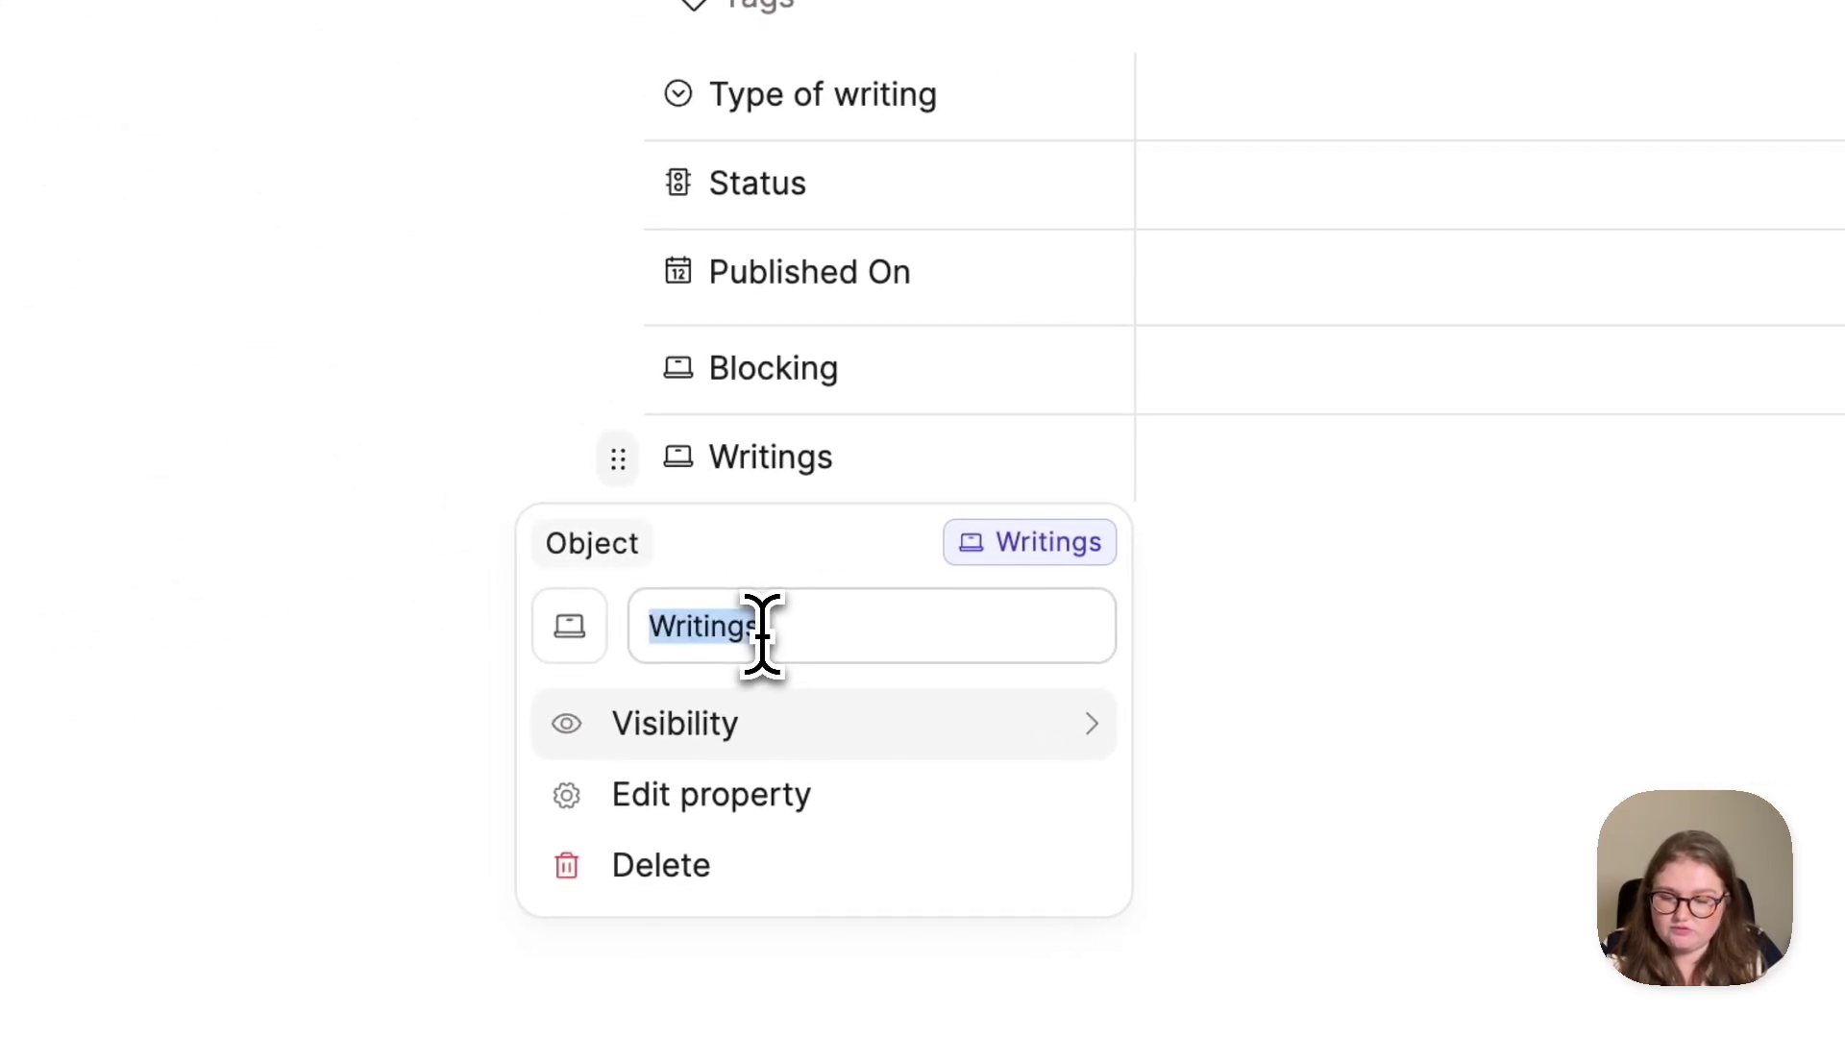
Rename the reverse link property to 'Blocked By'
text(Blocked By)
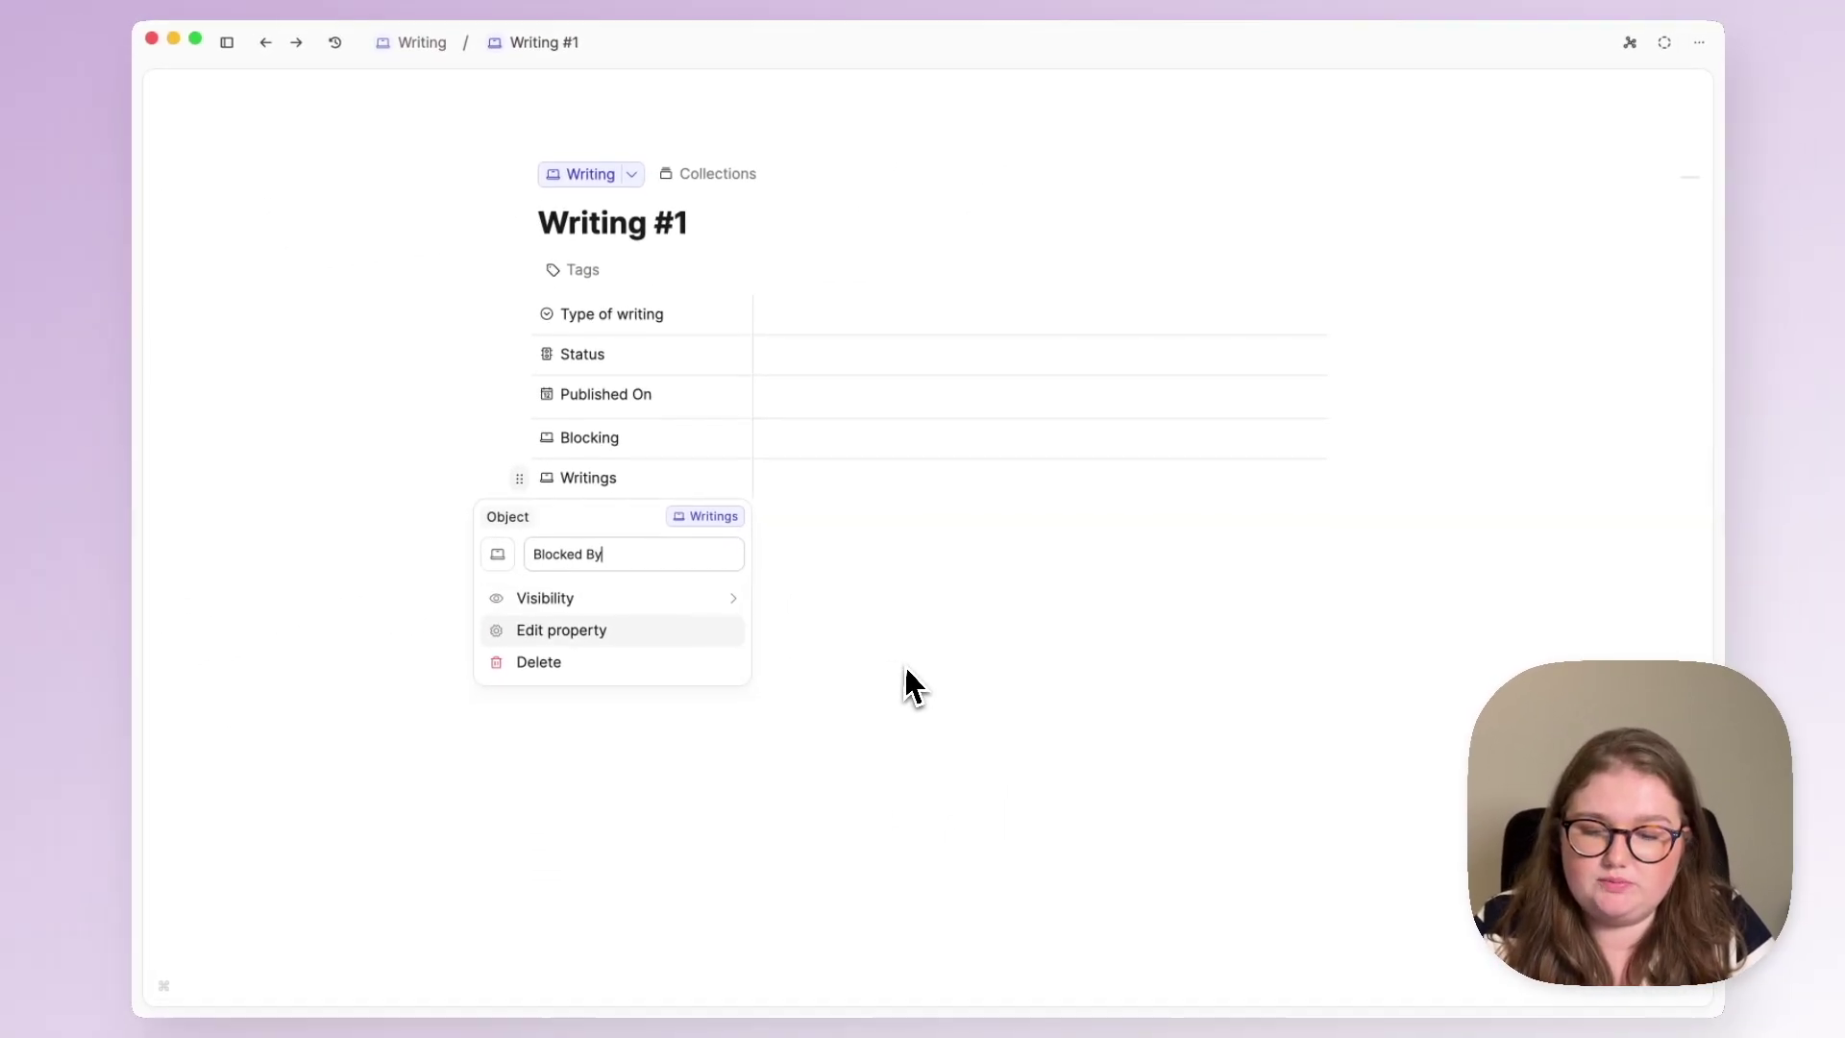
key(Return)
drag(992, 156, 965, 165)
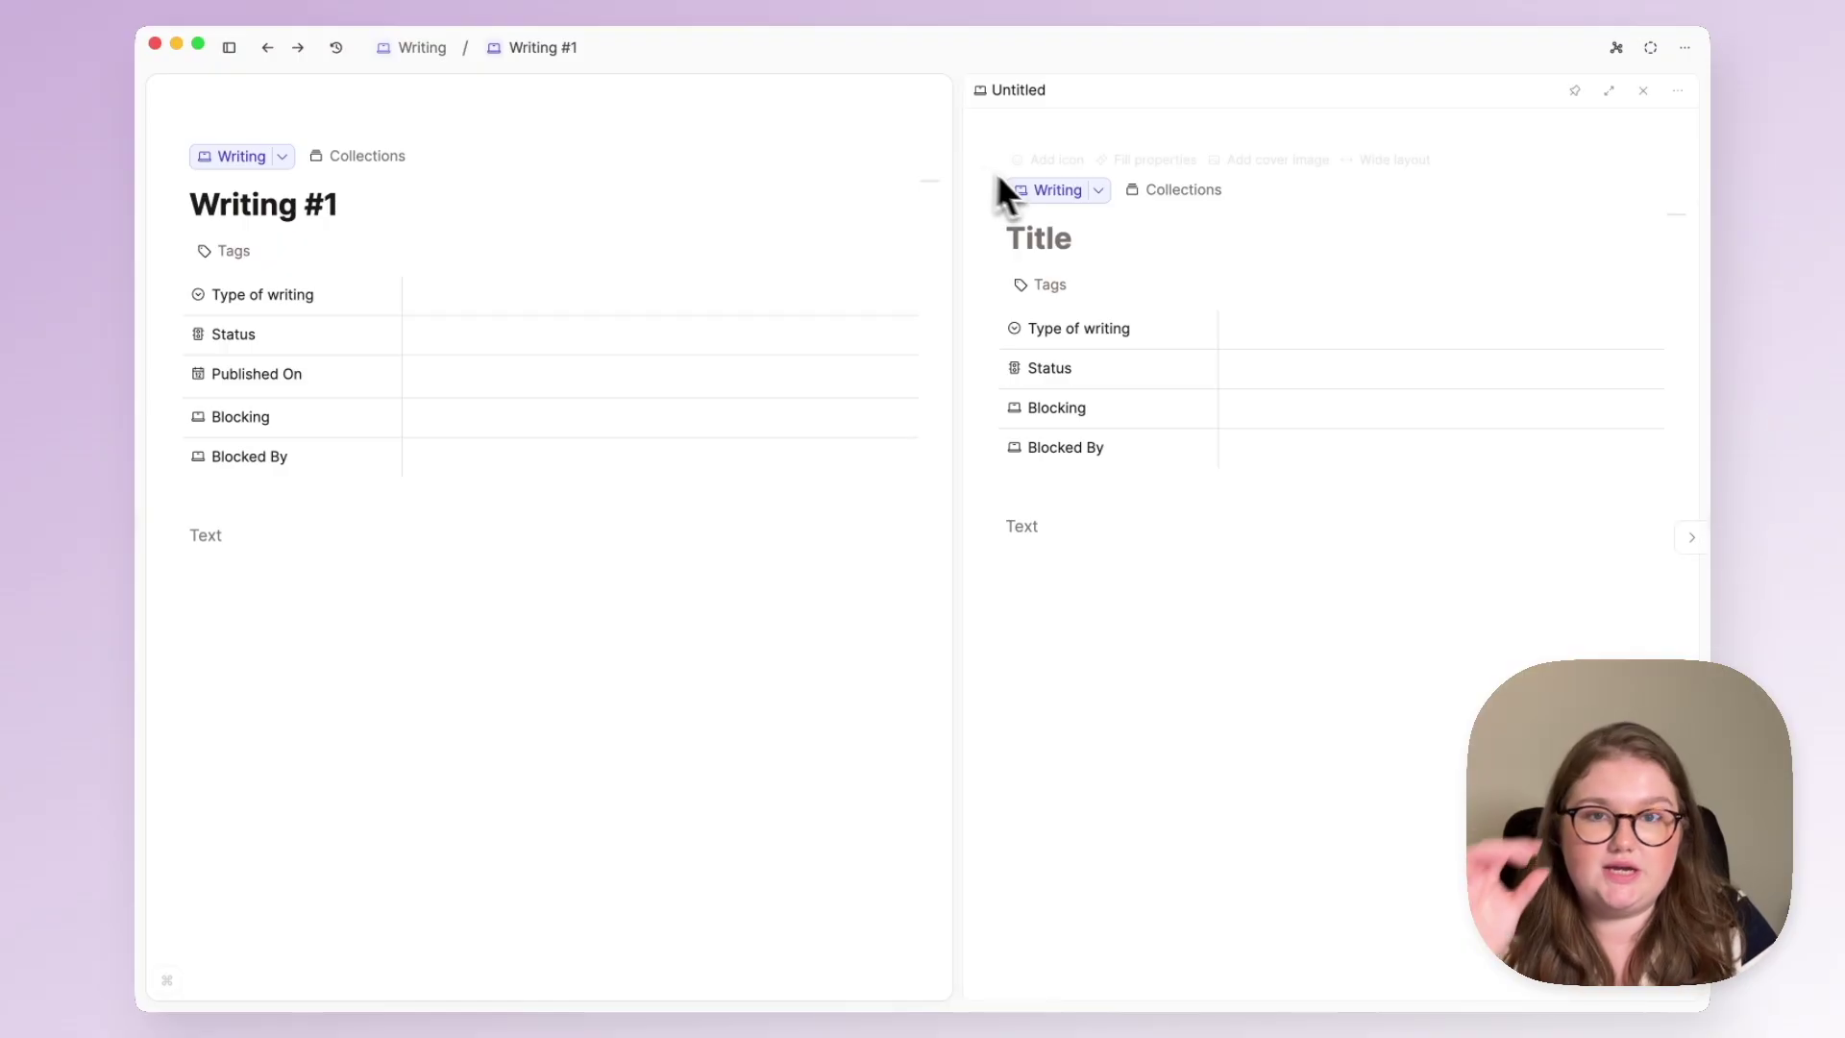
Title the new side-by-side writing page 'Post #2'
text(Post #2)
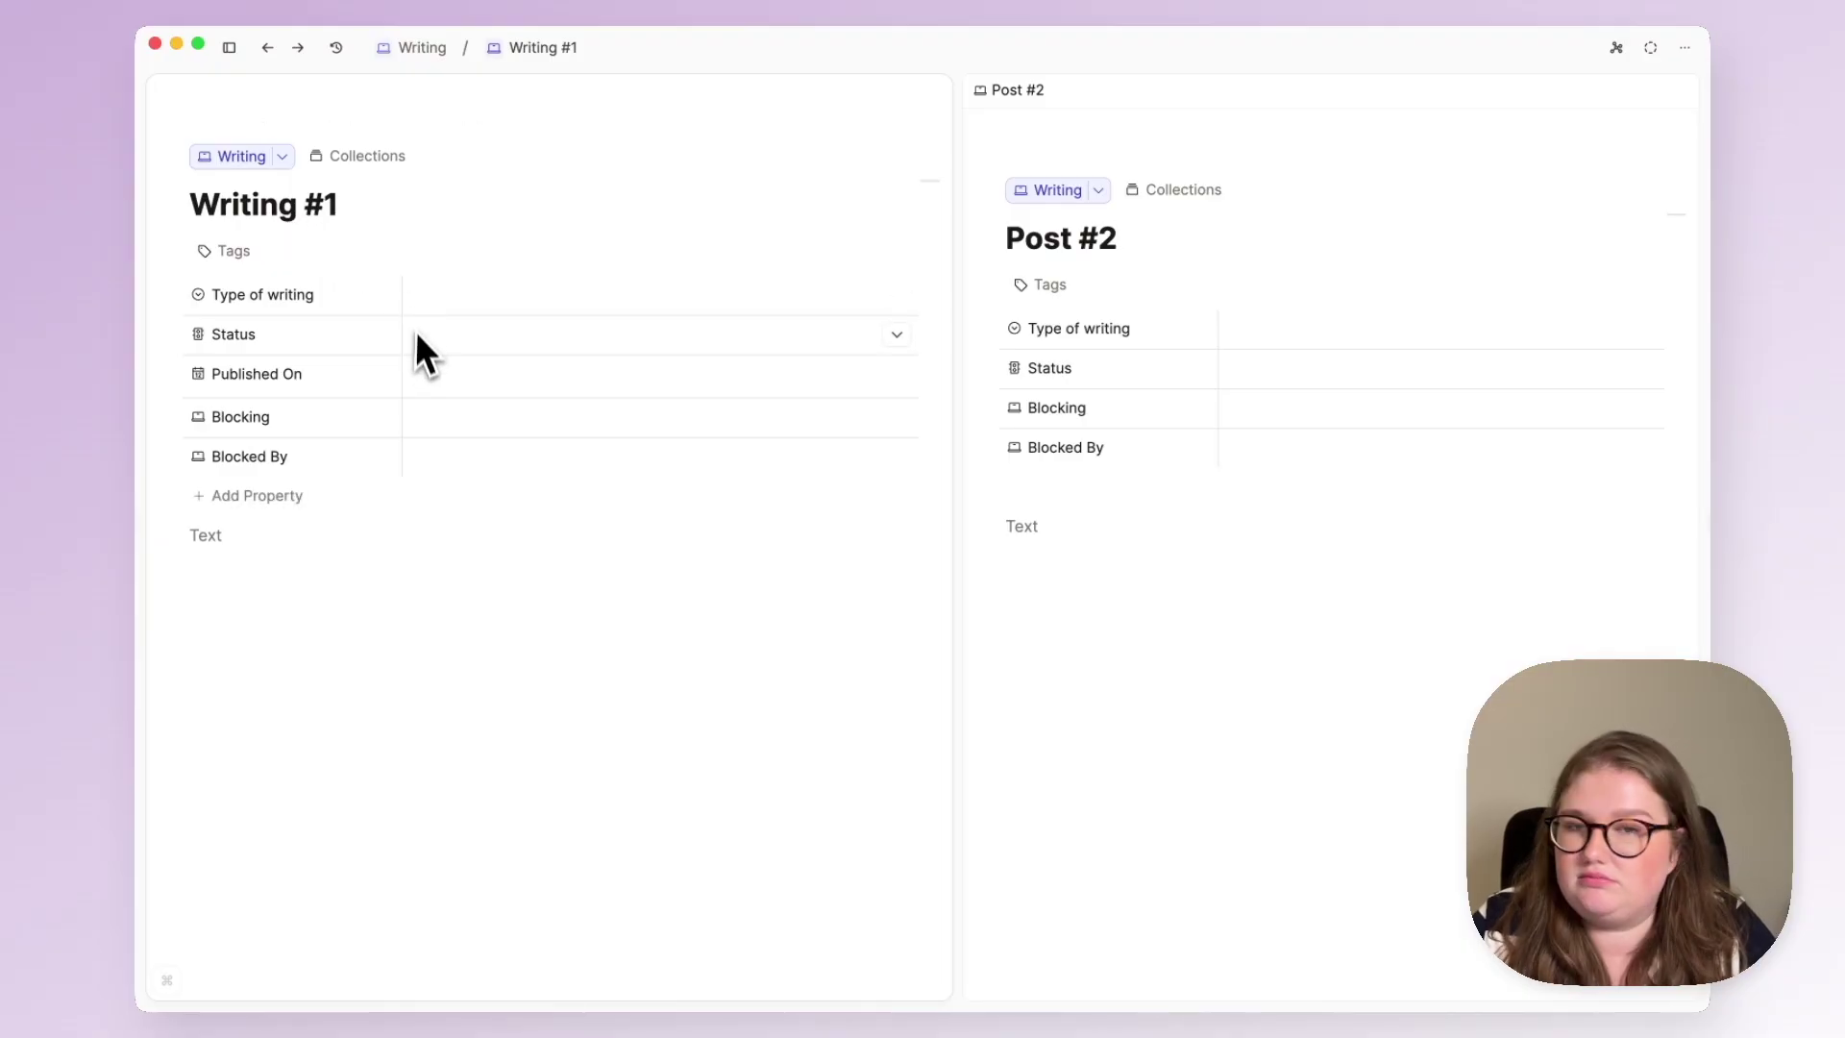
Set Writing #1 as Blocking Post #2 and preview Post #2 to check the mirrored link
click(415, 423)
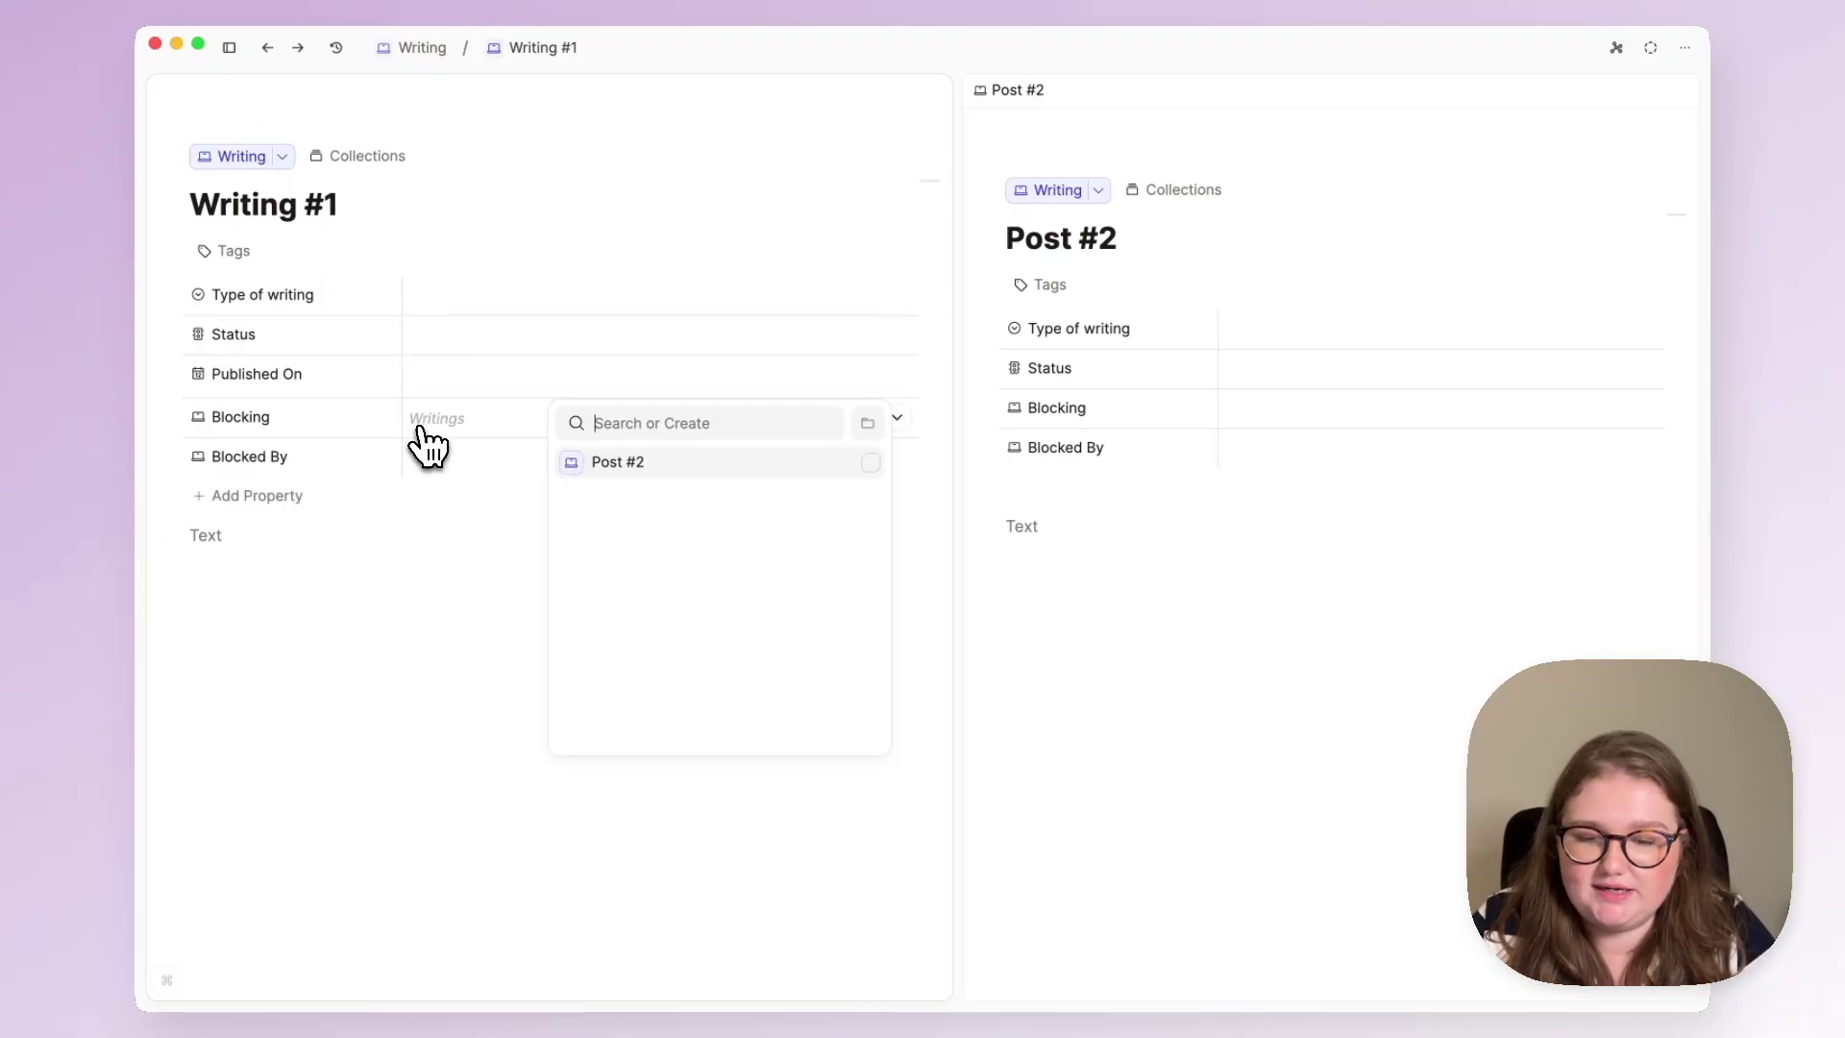
click(668, 475)
click(1030, 609)
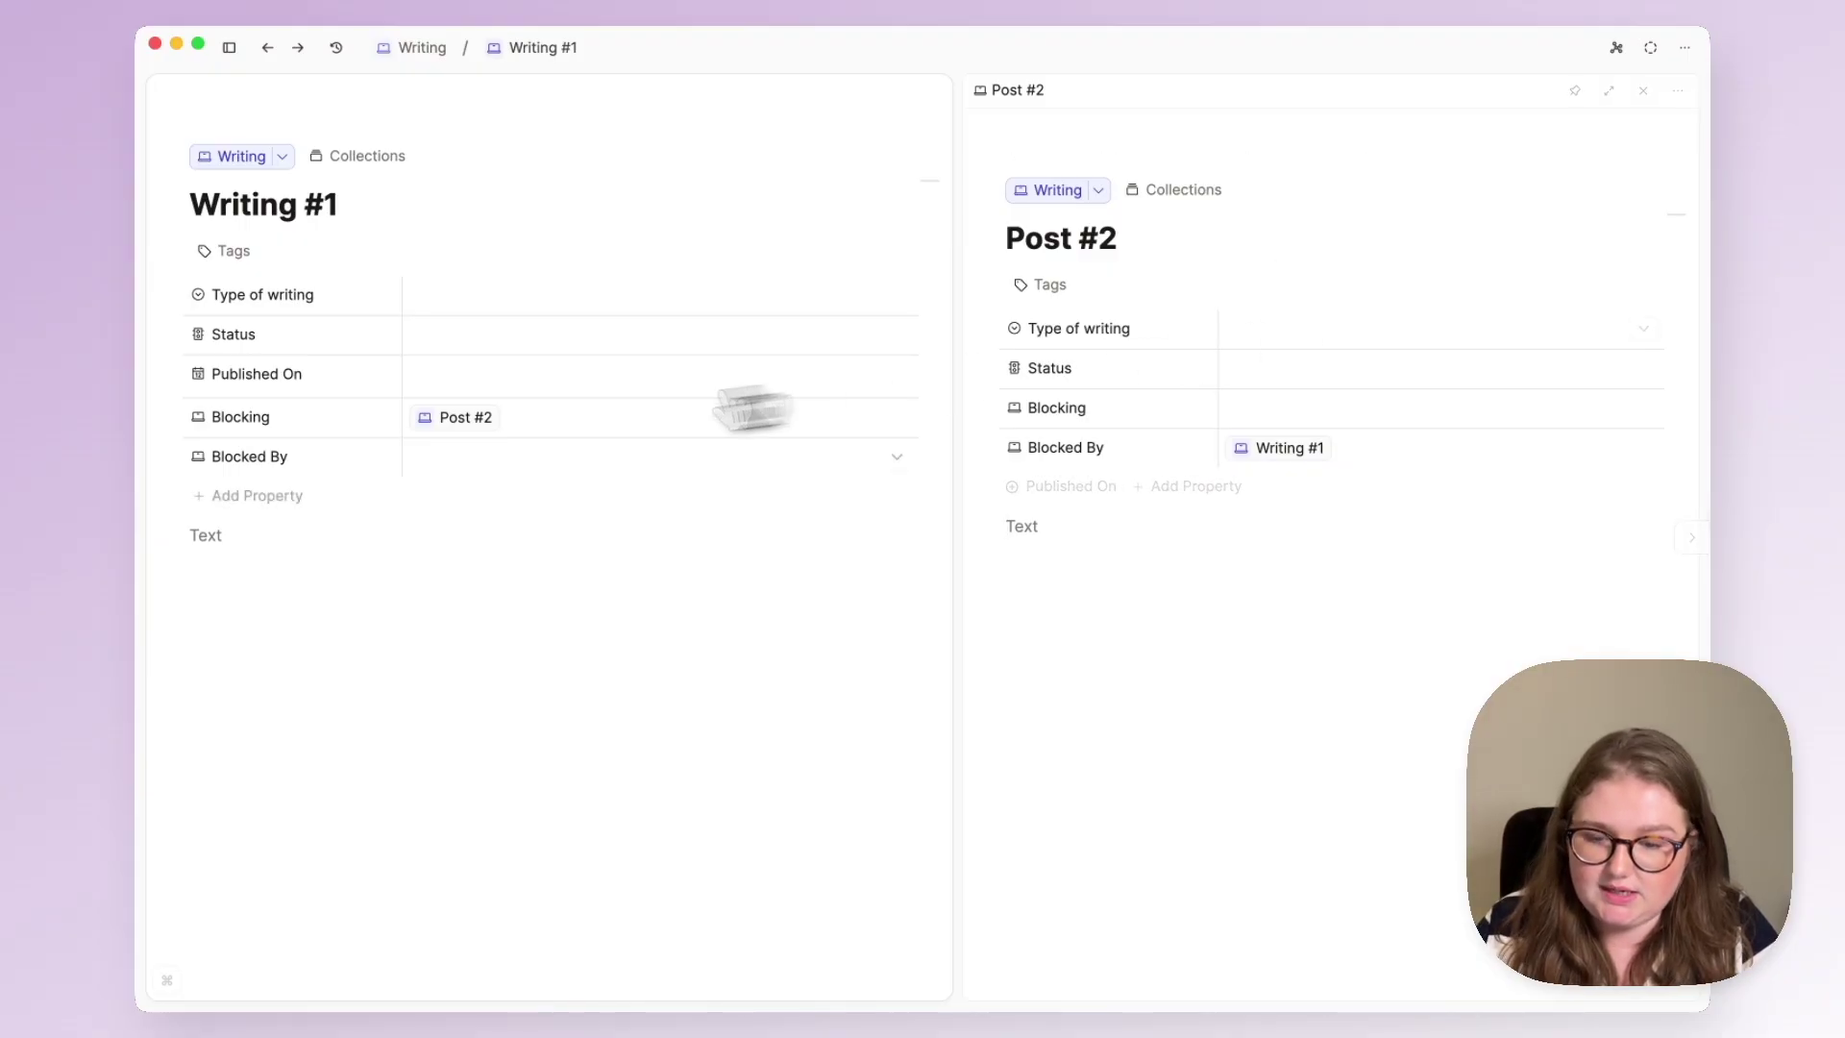
click(470, 421)
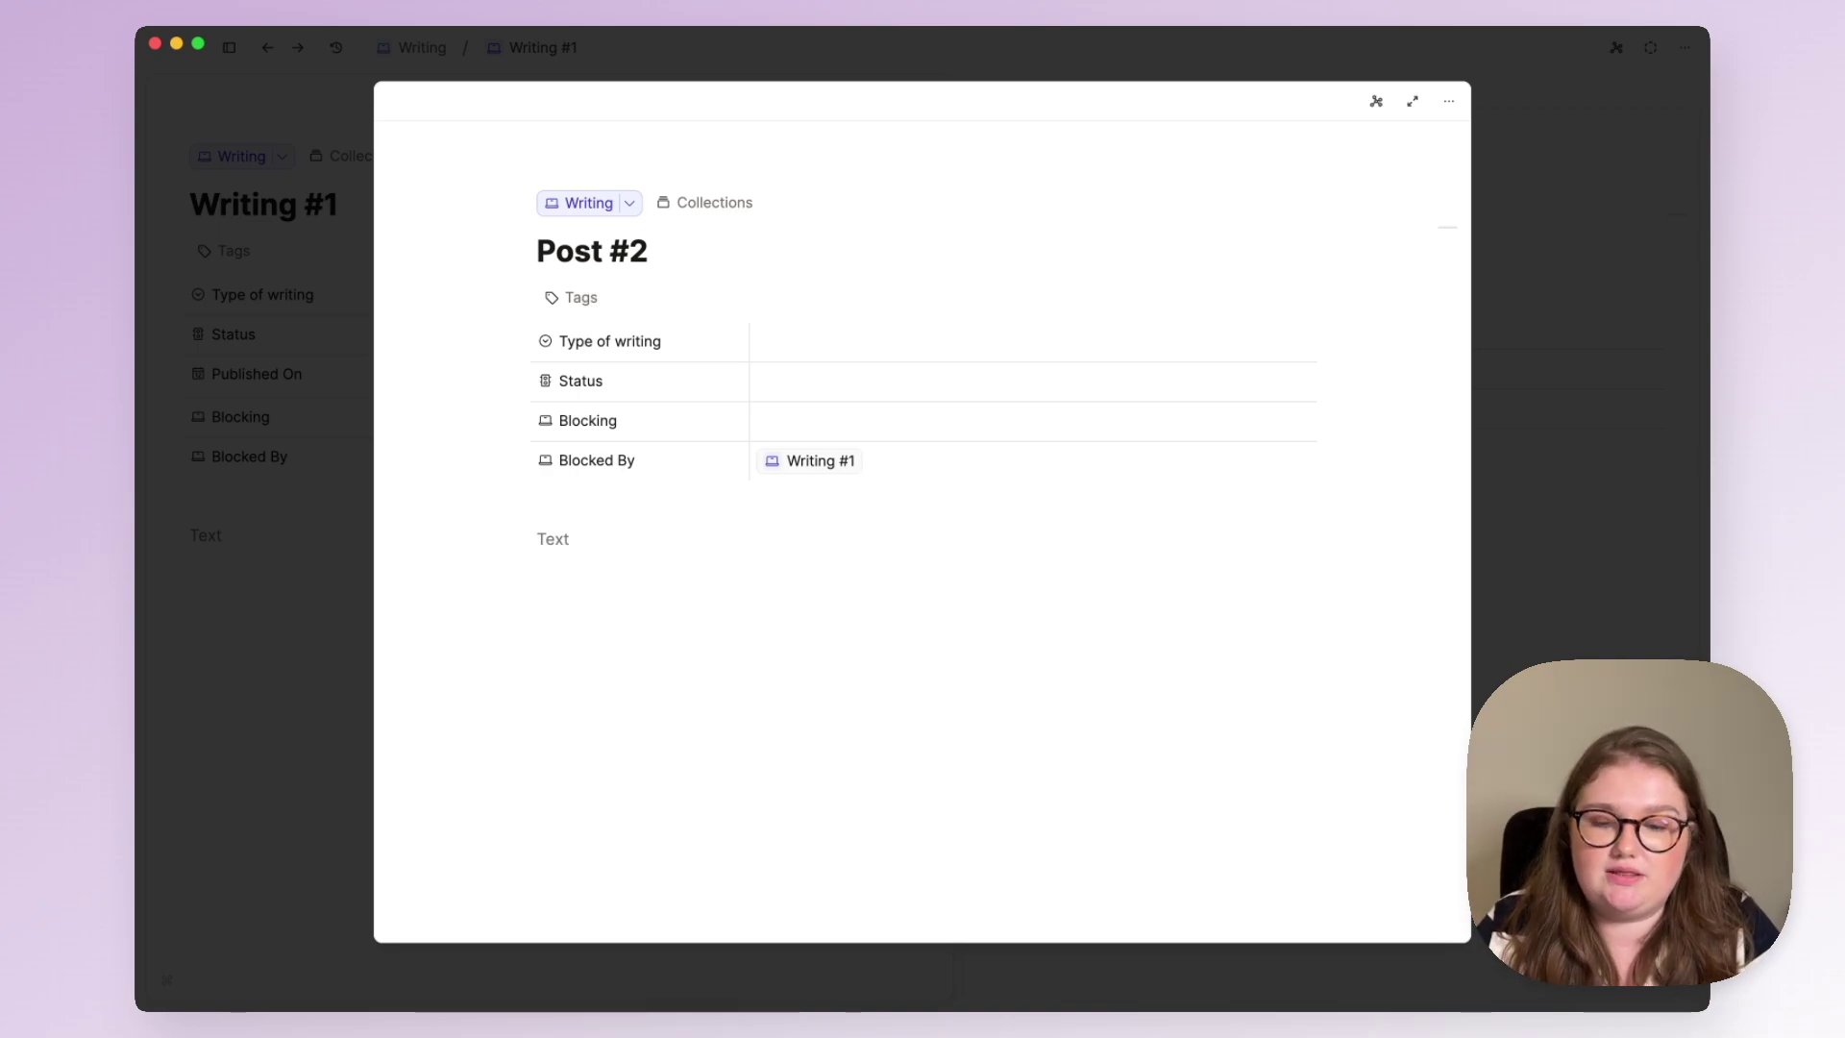
key(Escape)
Remove Post #2 from Blocking and set Blocking and Blocked By to hide when empty
click(845, 434)
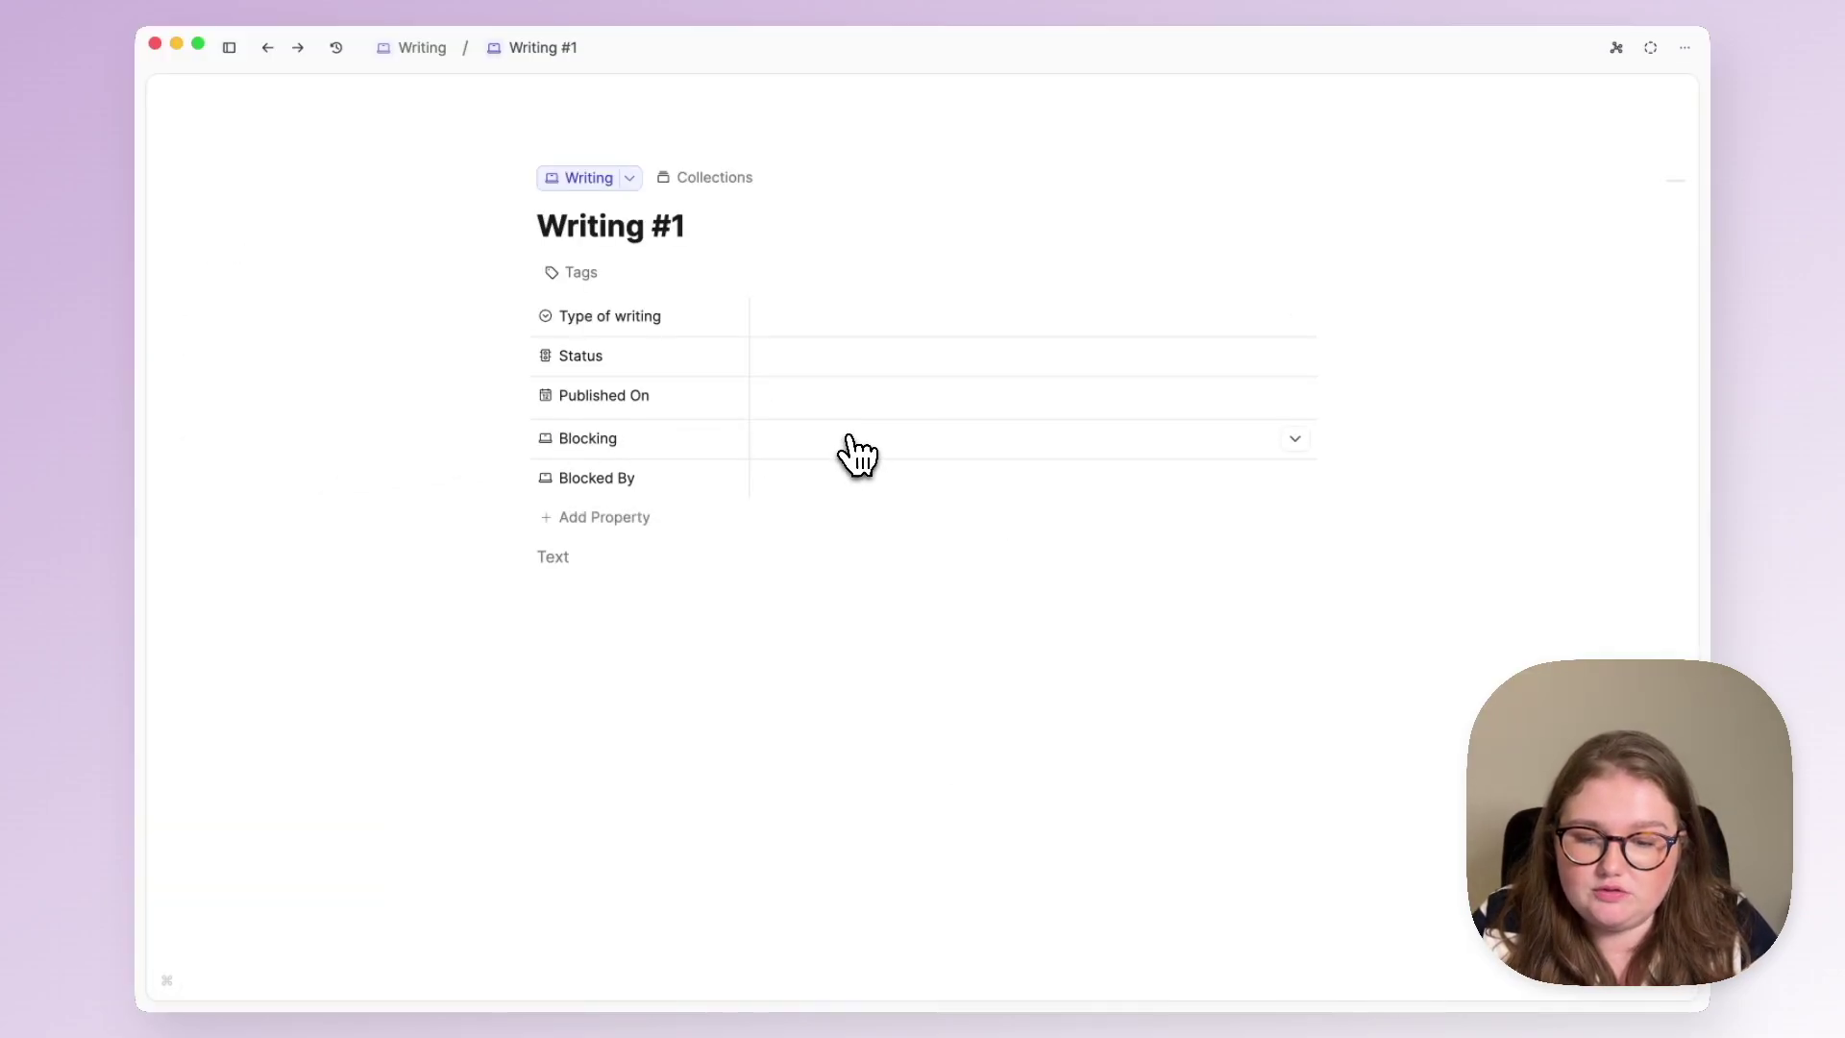
click(519, 440)
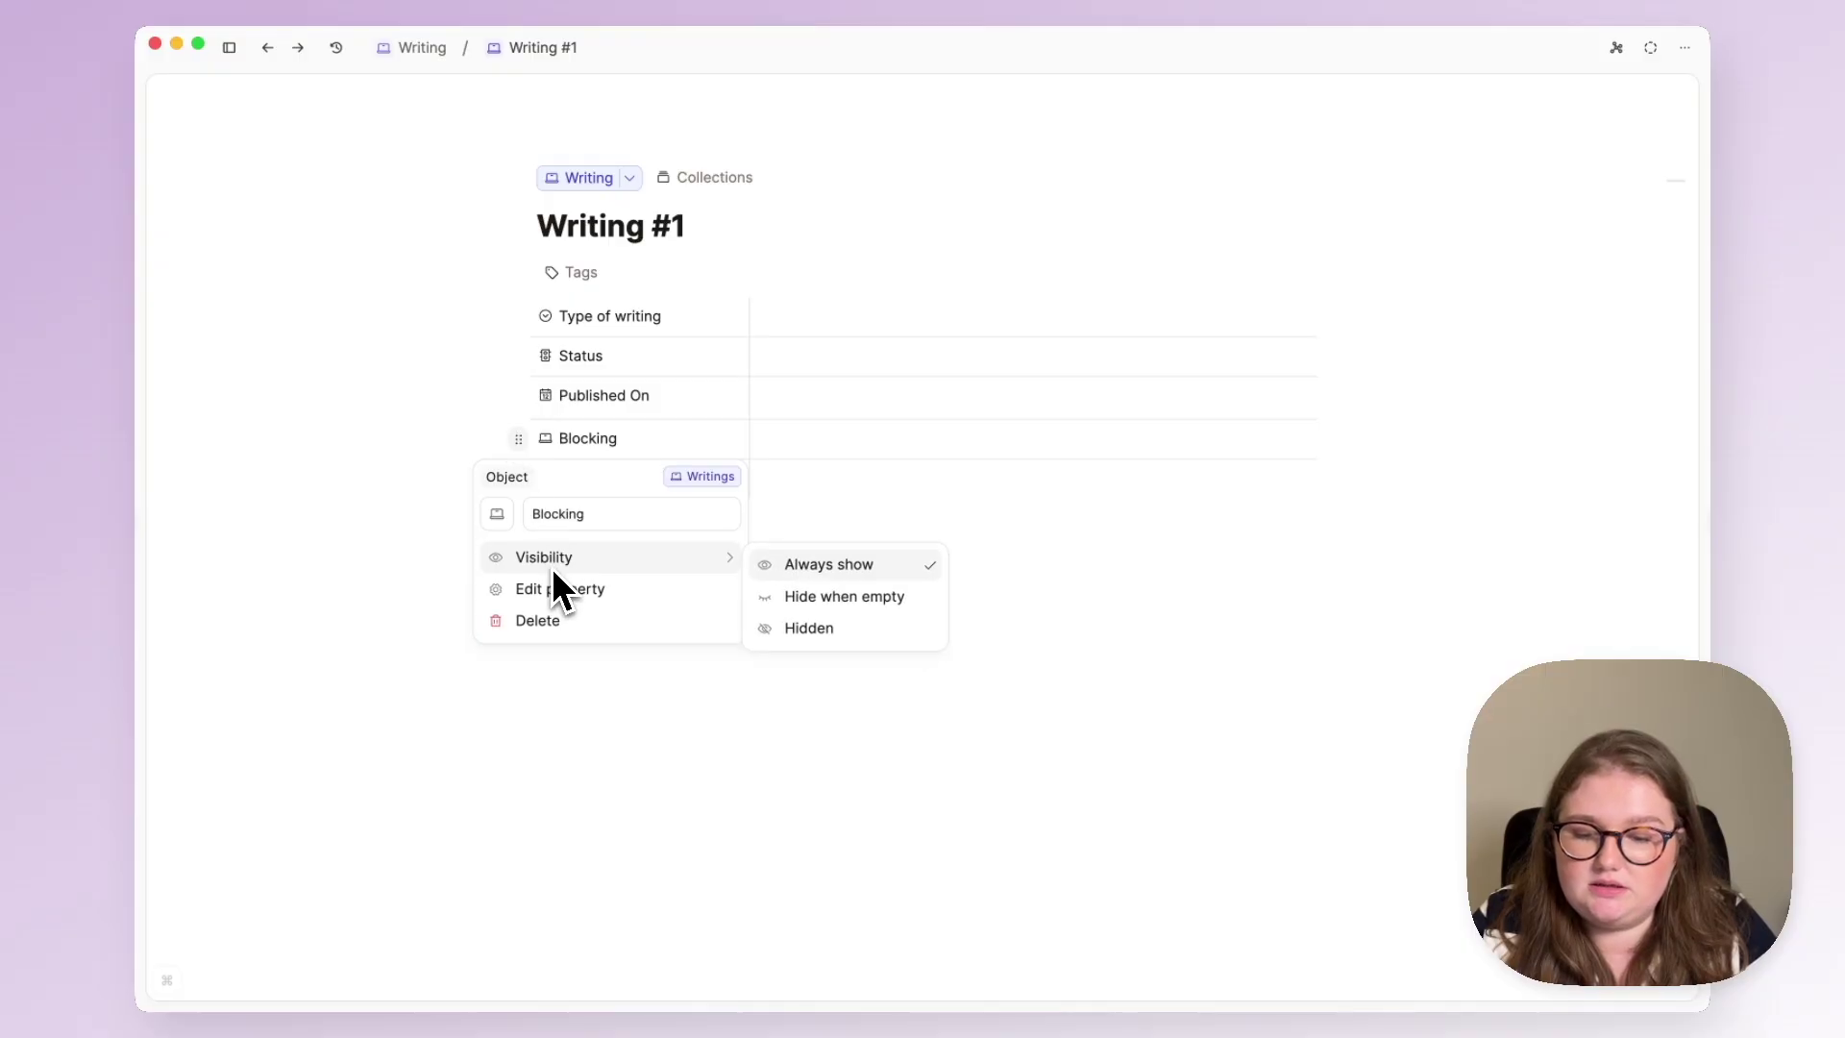
mouse_move(713, 561)
click(815, 597)
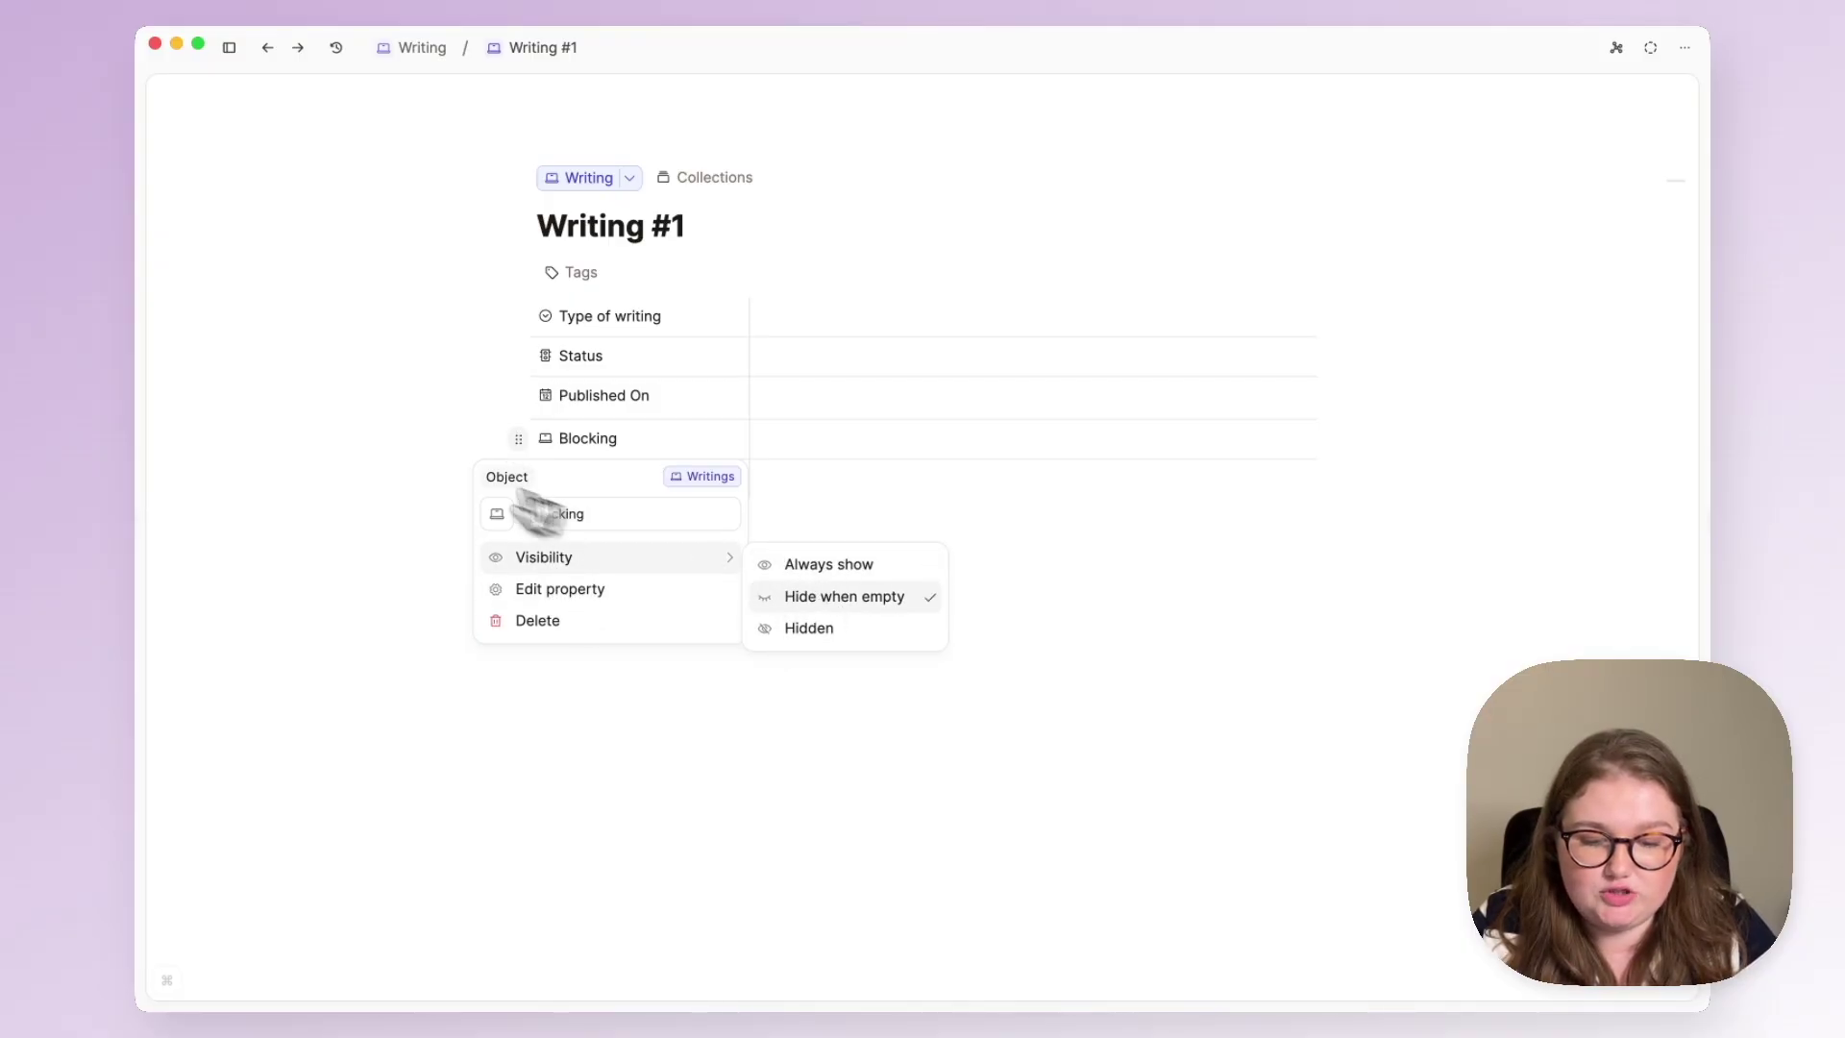
click(411, 453)
click(520, 440)
mouse_move(721, 558)
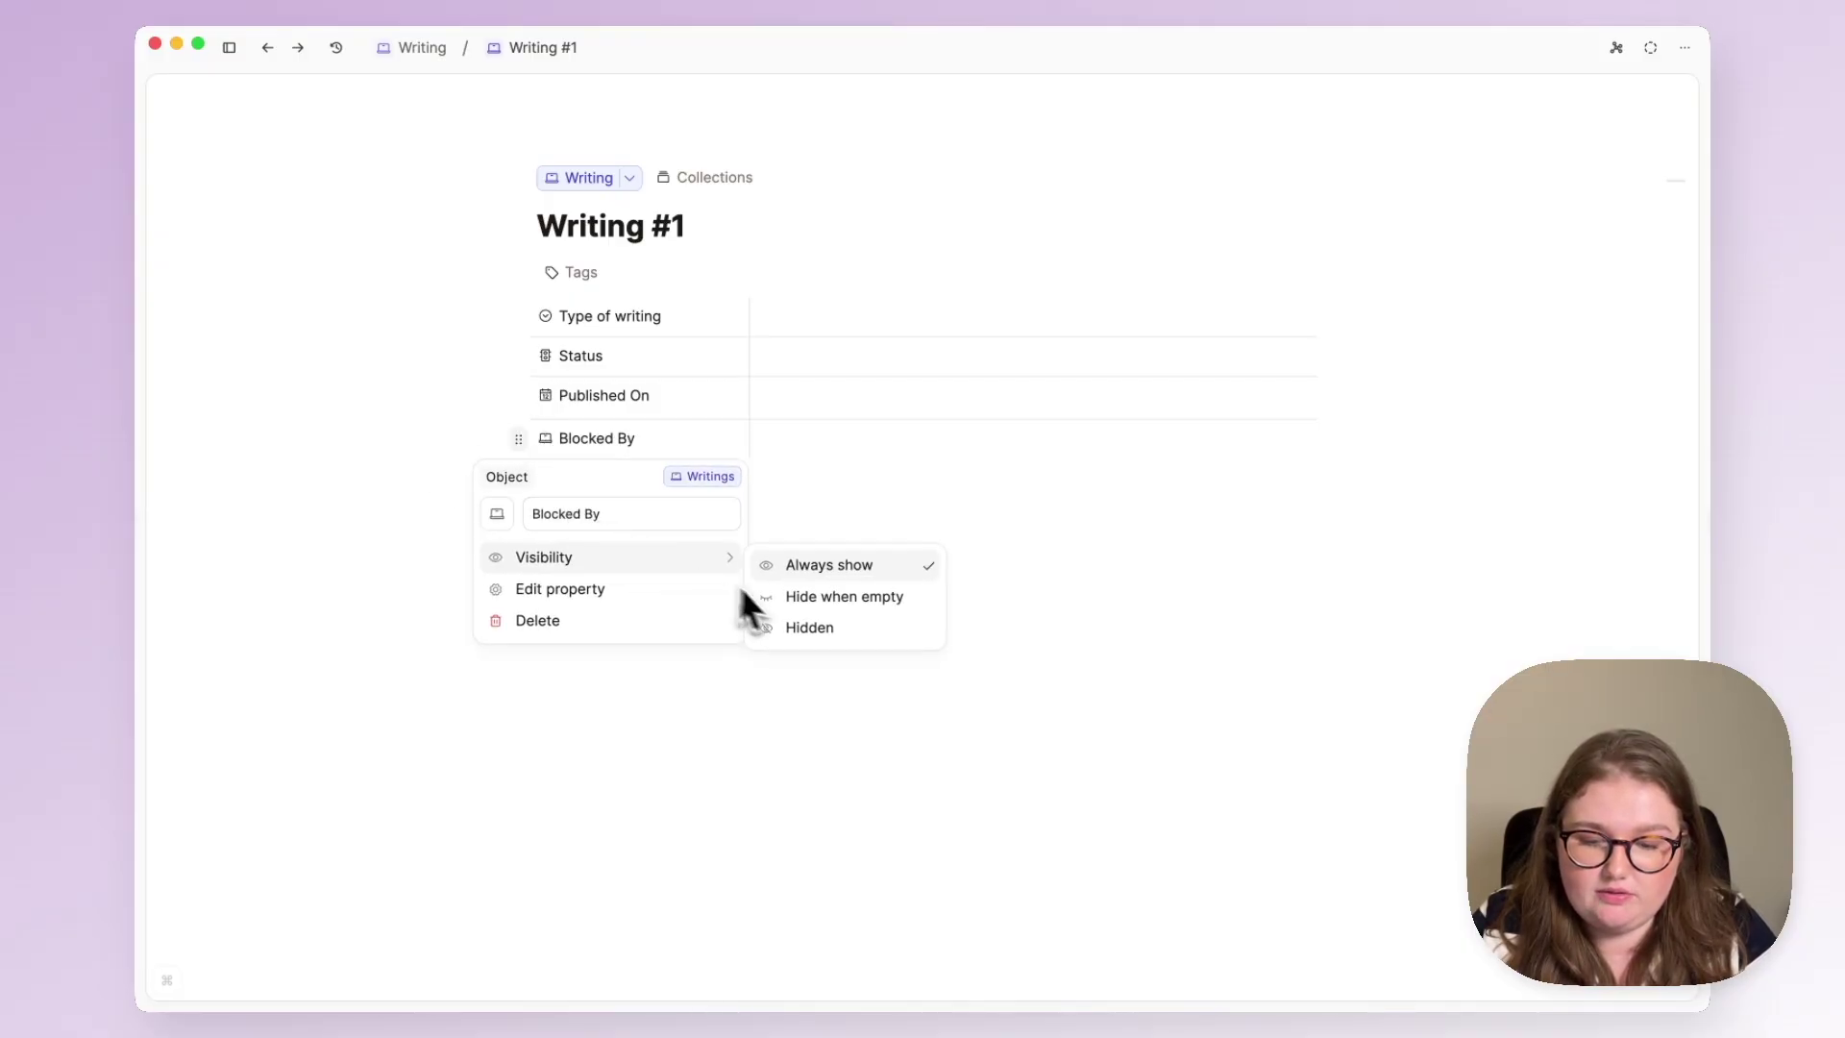
click(816, 595)
click(390, 383)
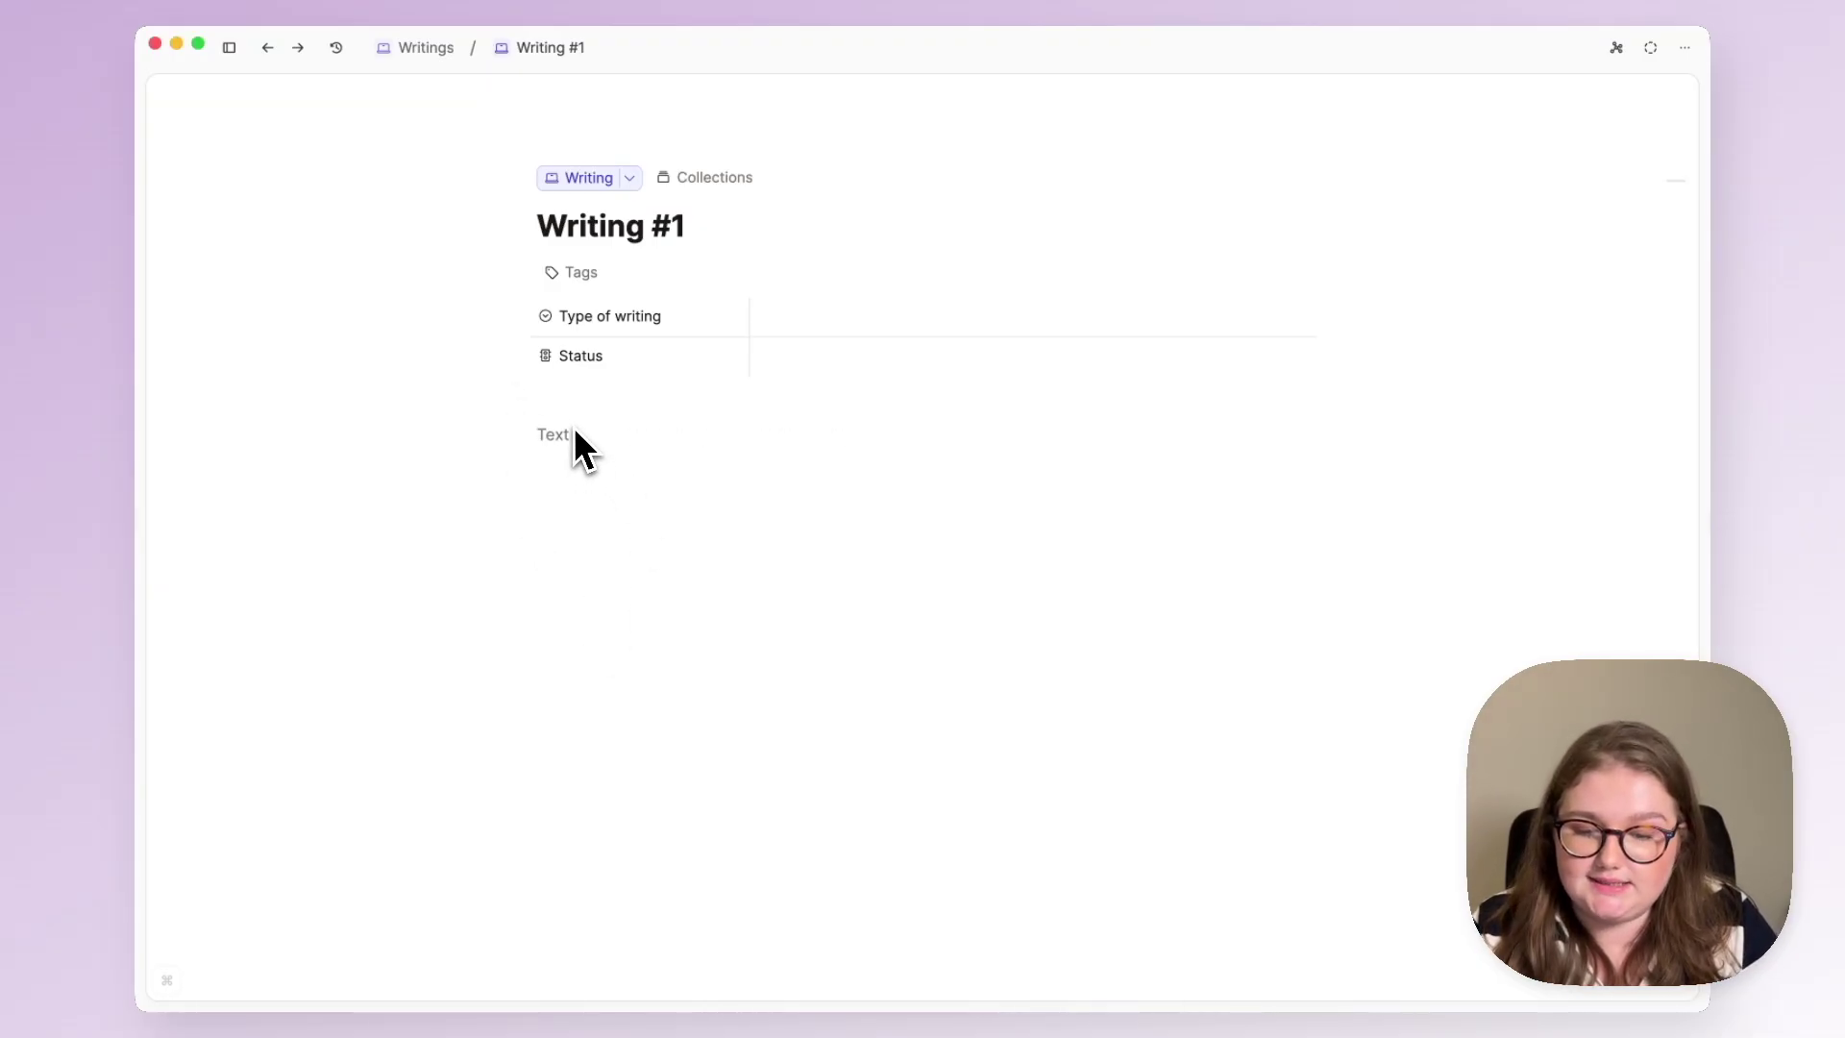
Add a text property named Title Change to Writing, hidden when empty
mouse_move(864, 415)
click(925, 394)
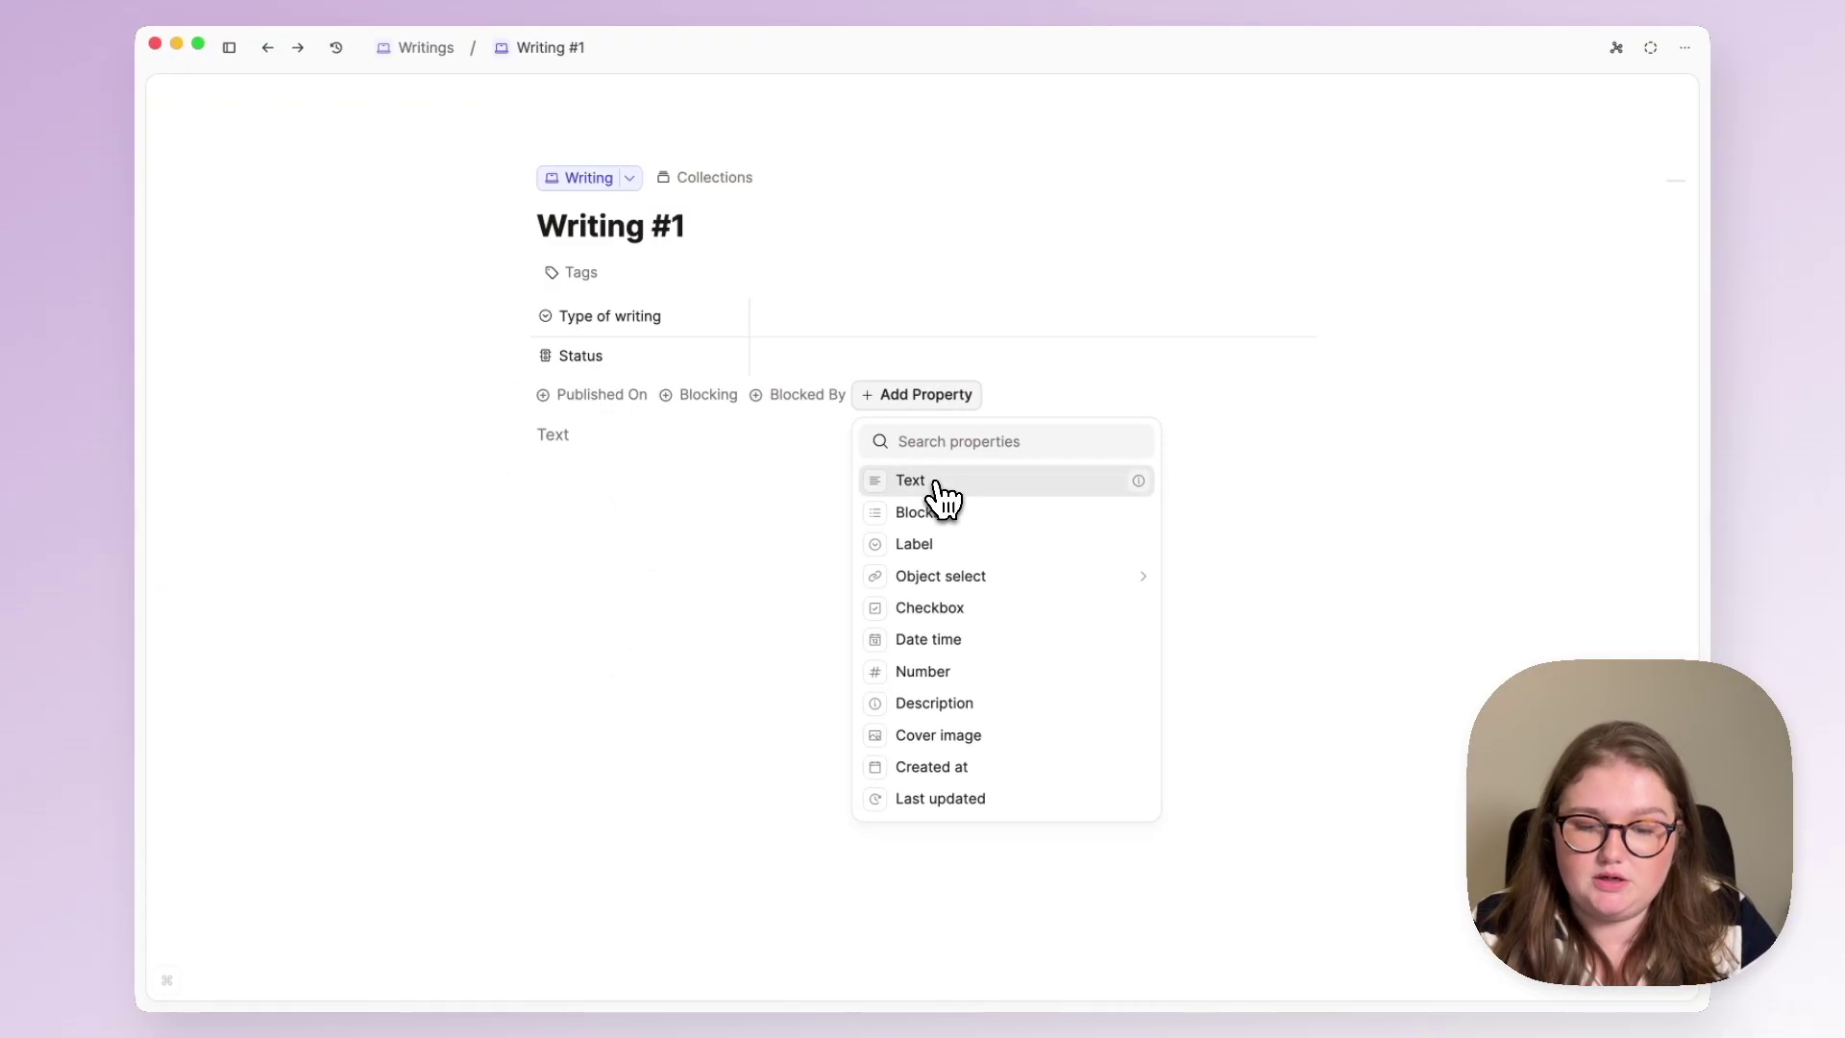
click(934, 484)
double_click(850, 256)
text(Title C)
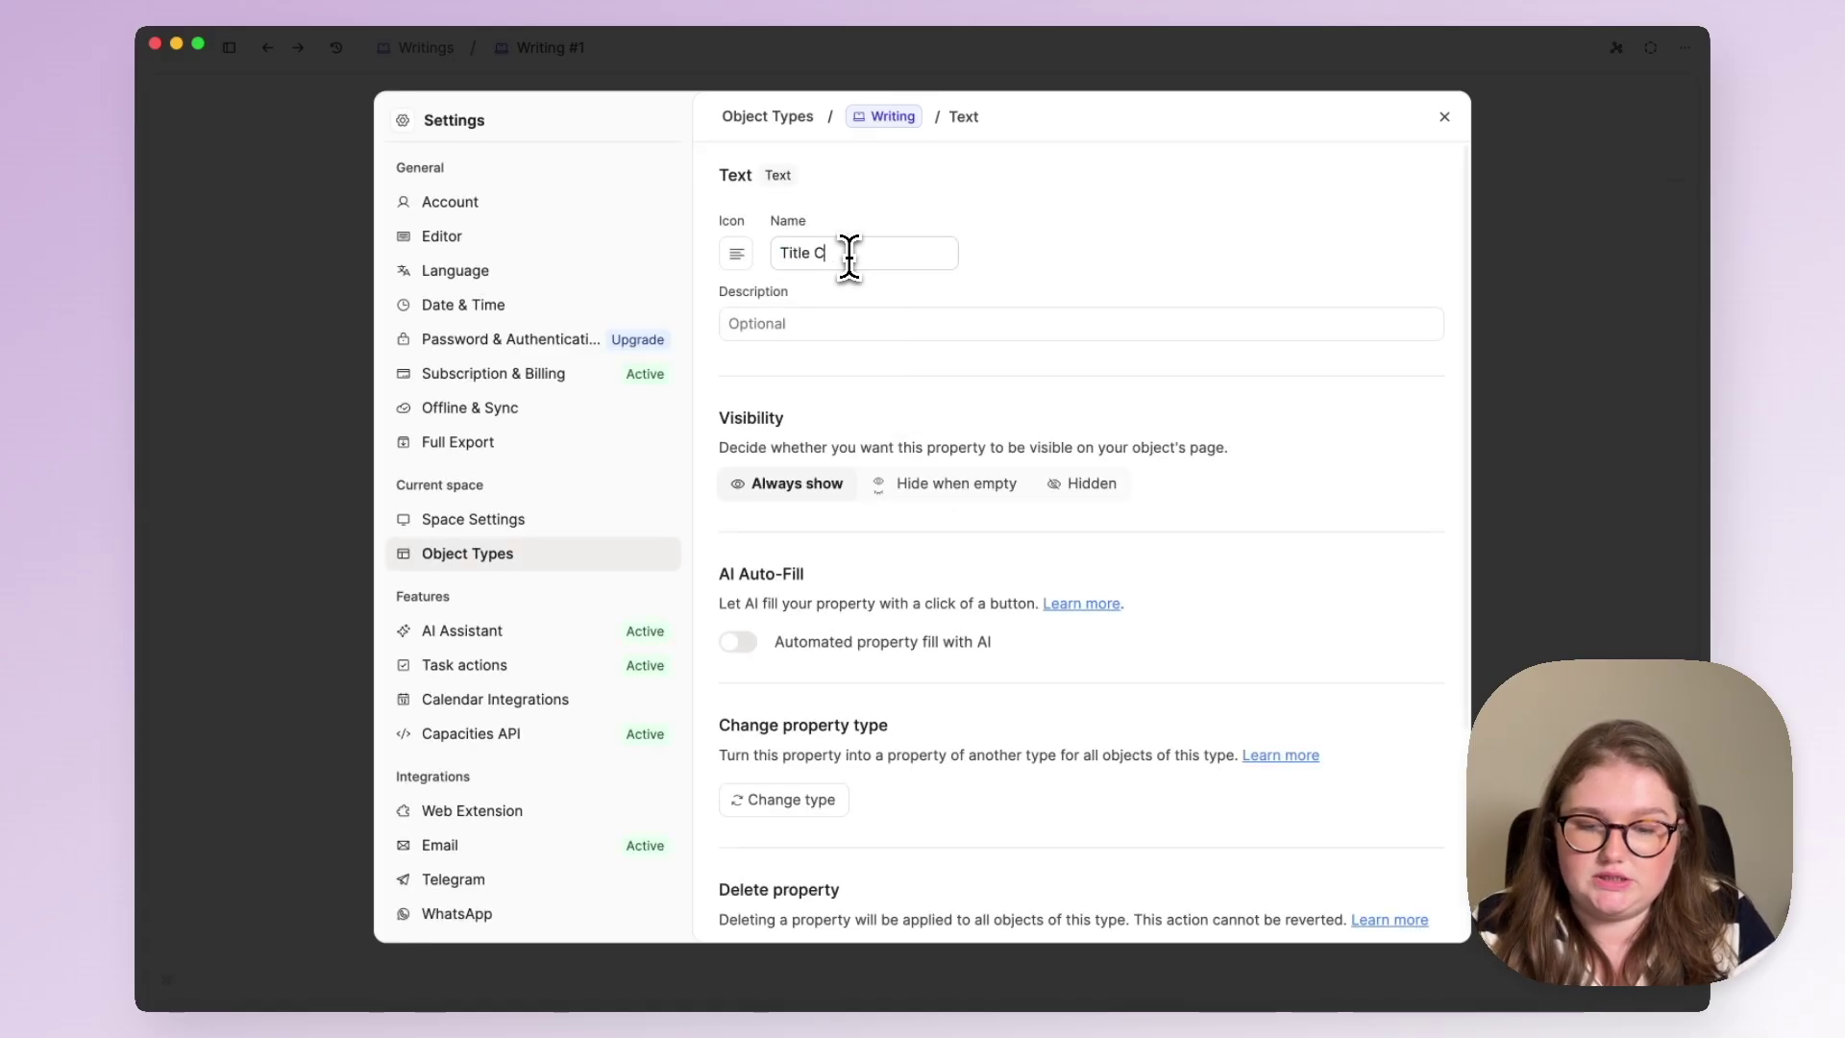
text(hange)
scroll(788, 298, down, 3)
click(956, 359)
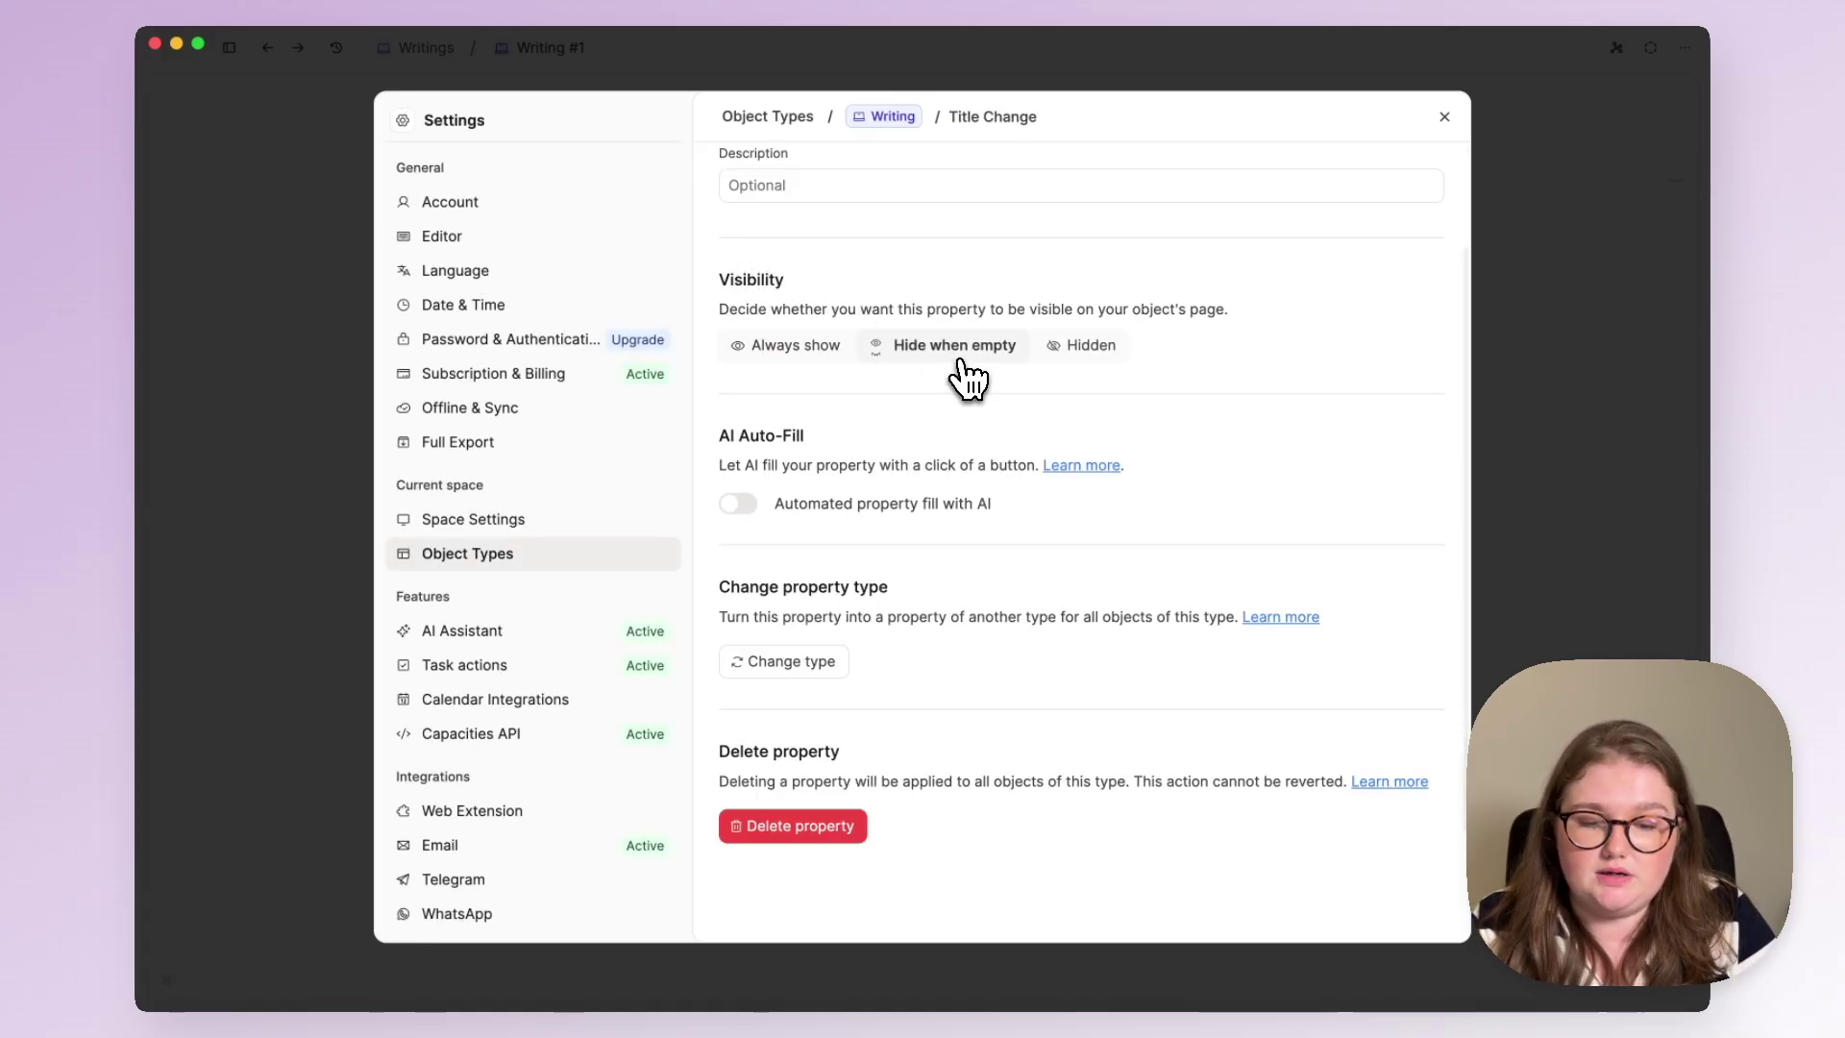
click(1526, 357)
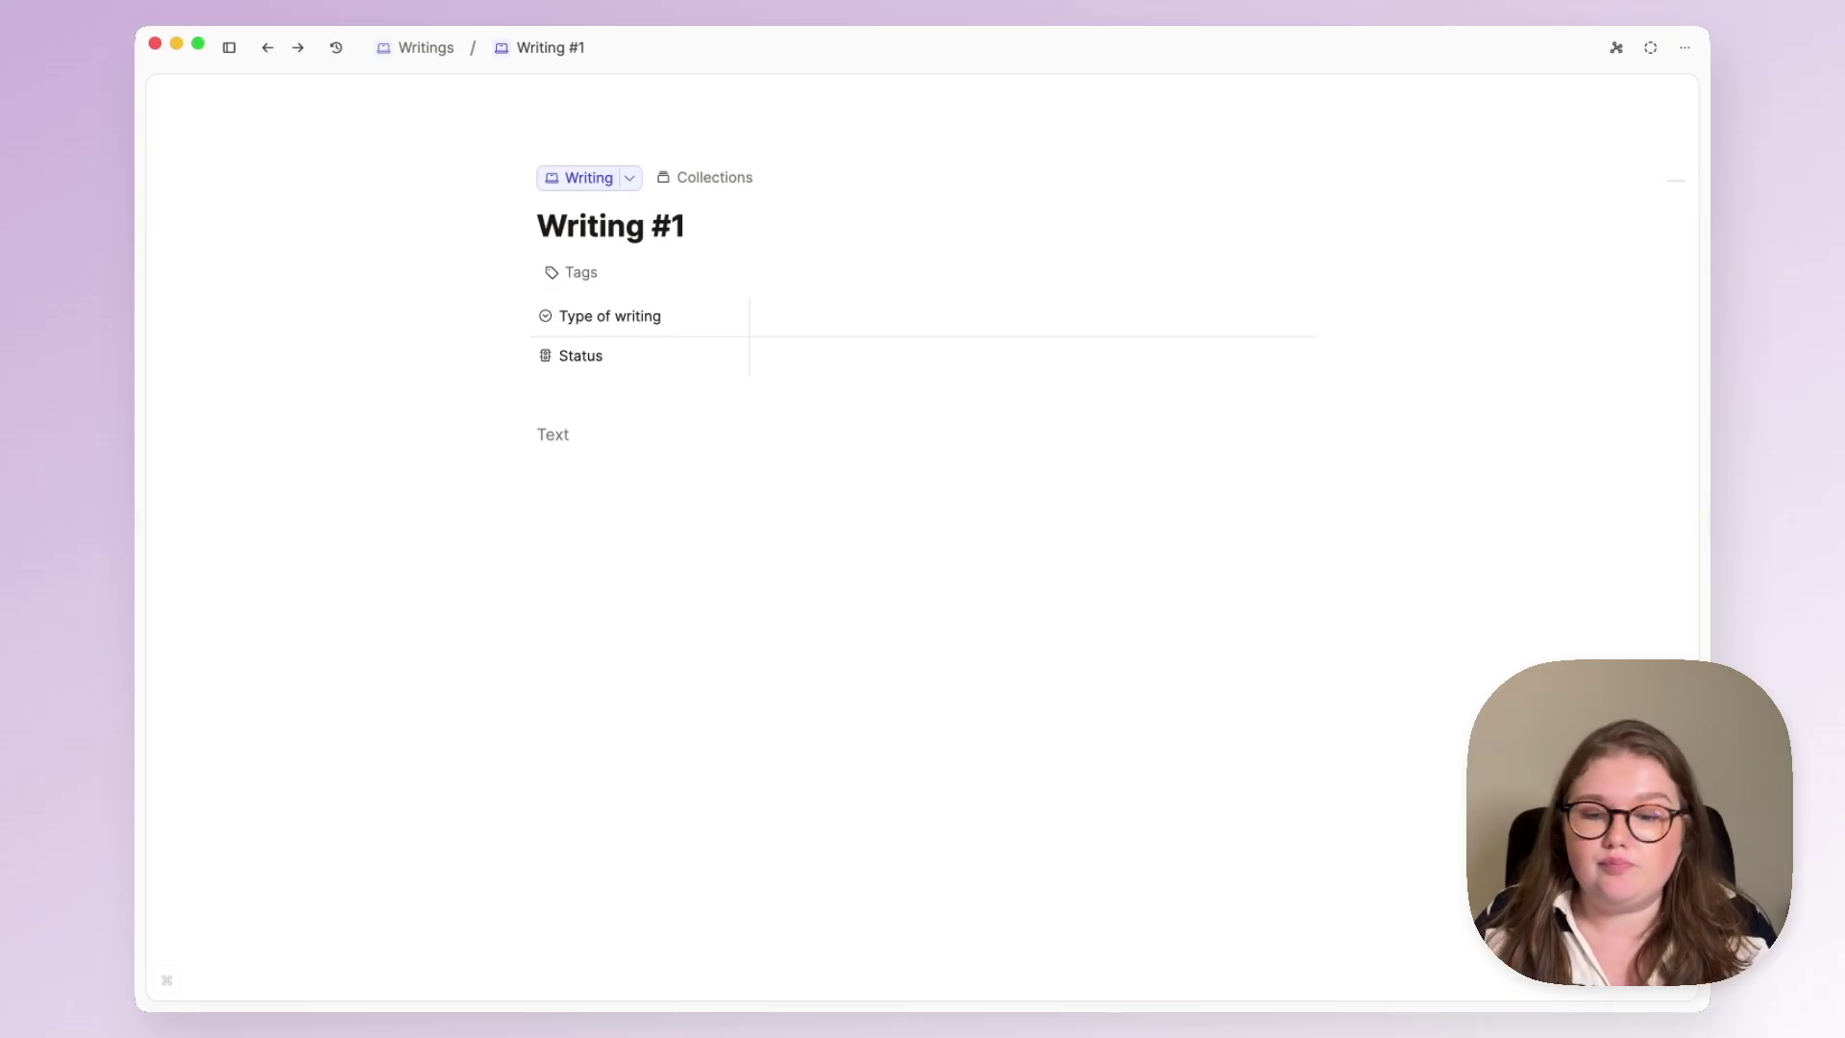
Briefly toggle focus mode, then go back to the Writings collection listing Post #2 and Writing #1
mouse_move(816, 408)
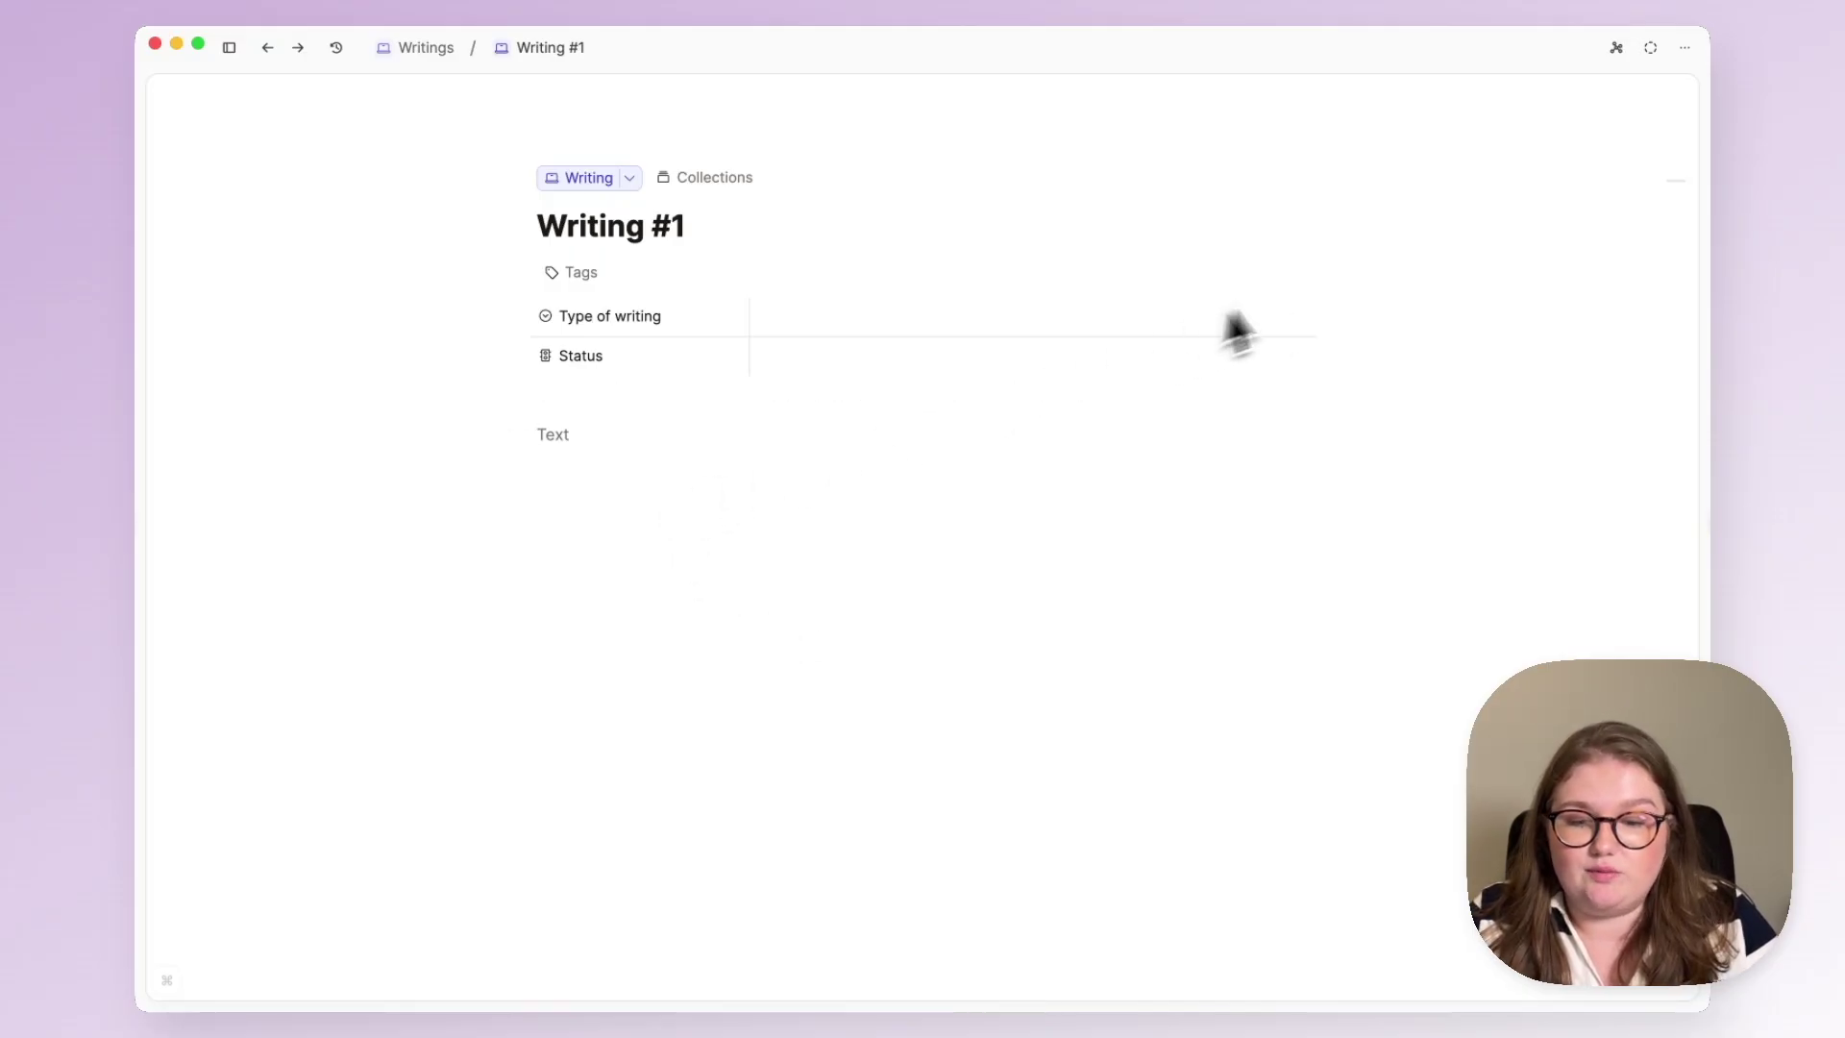
click(1651, 50)
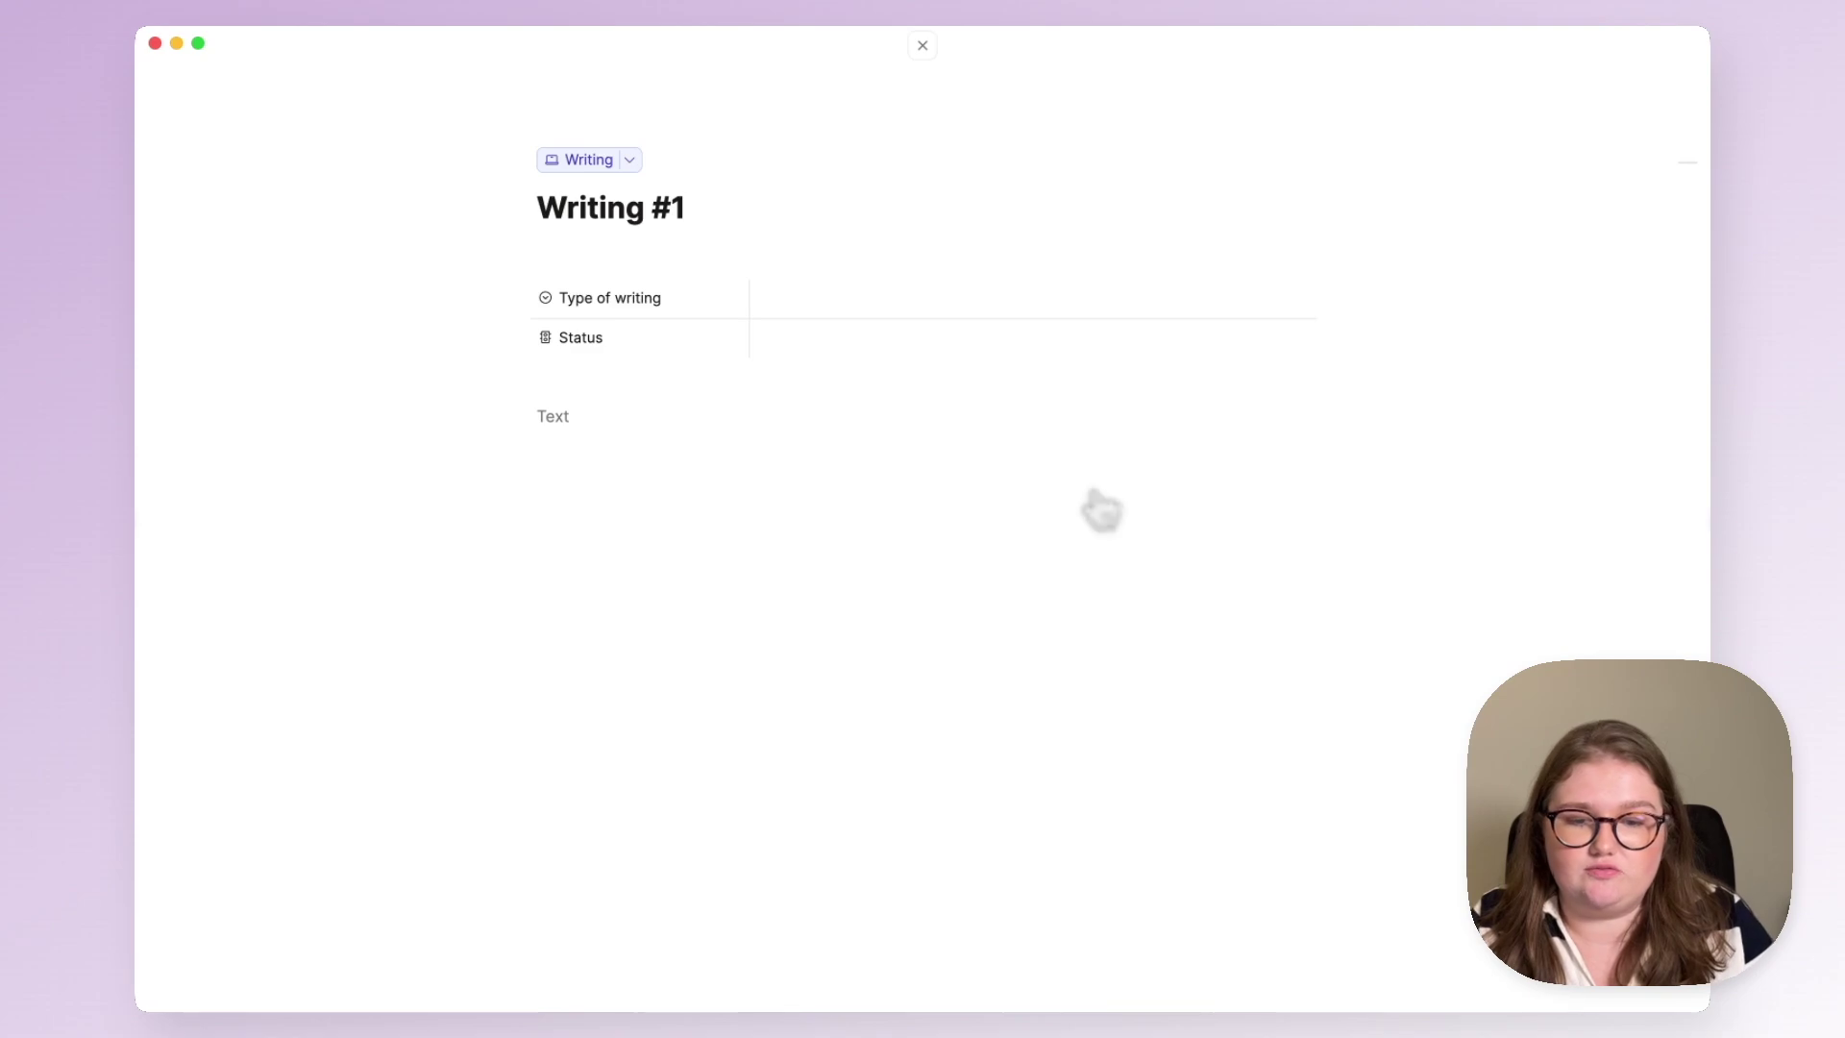
click(922, 45)
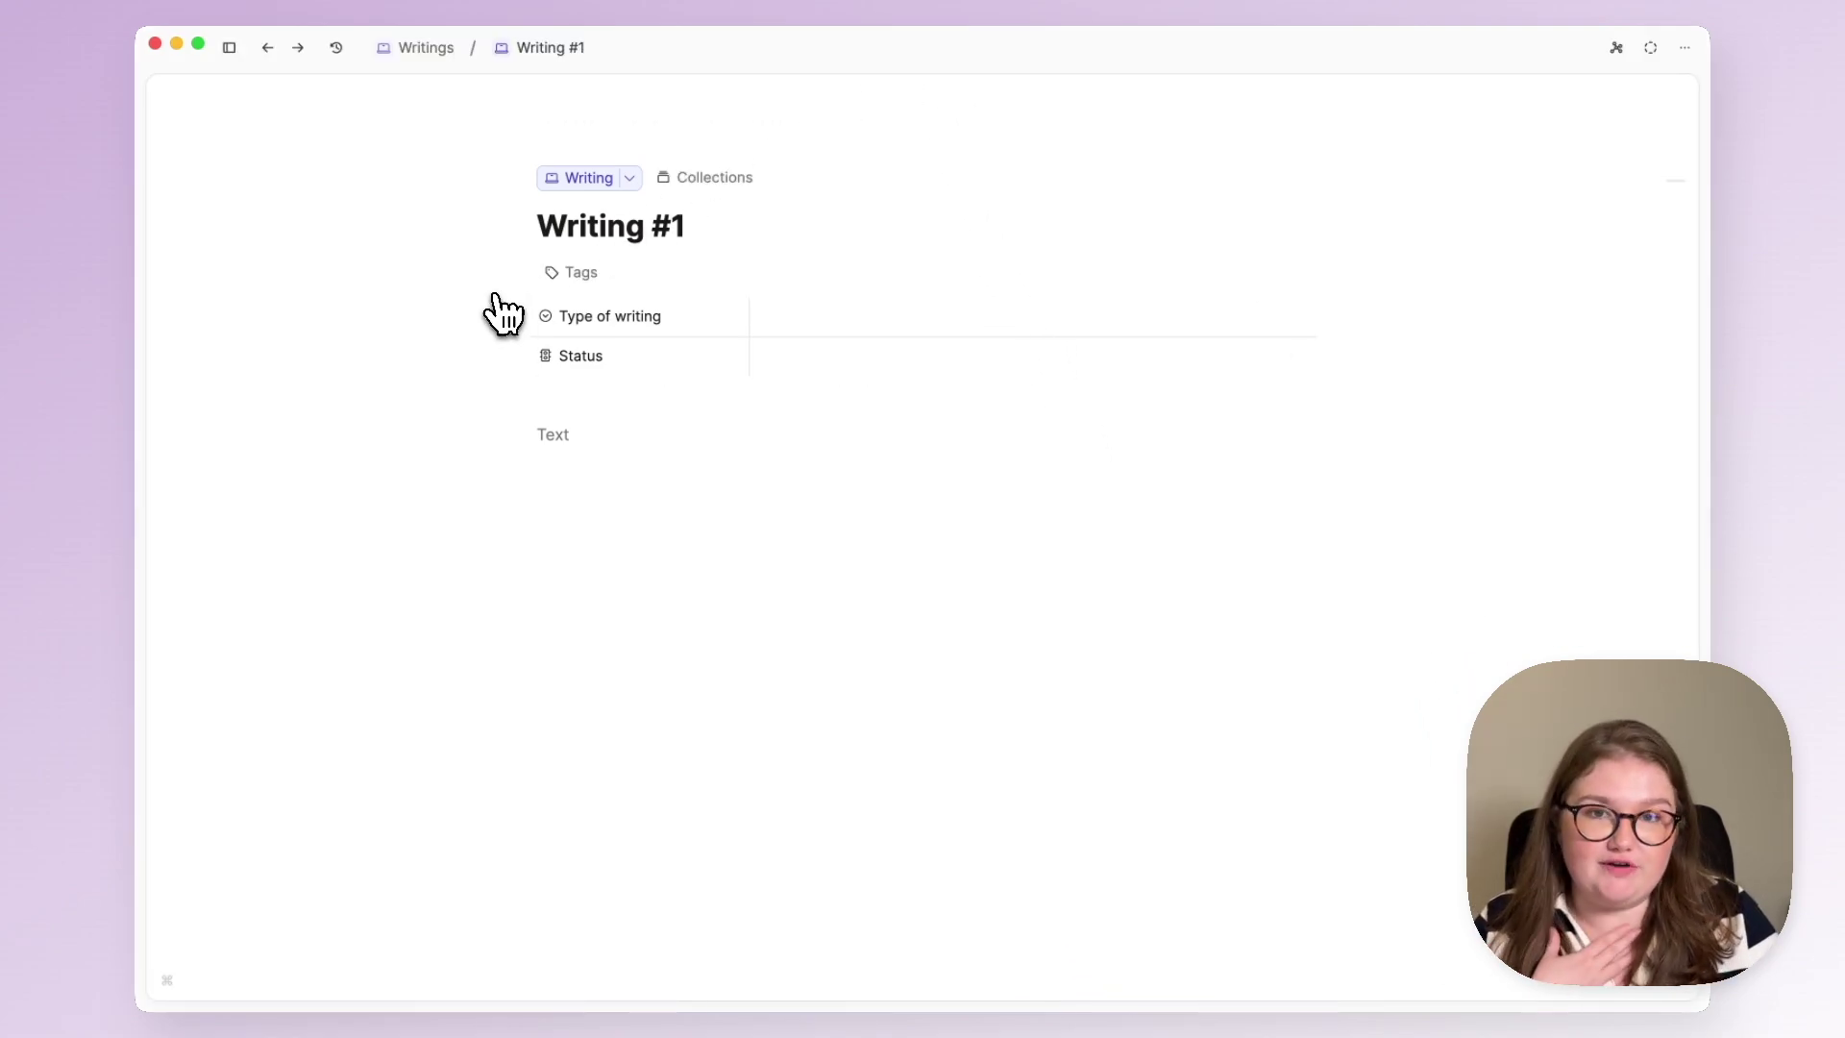
click(646, 652)
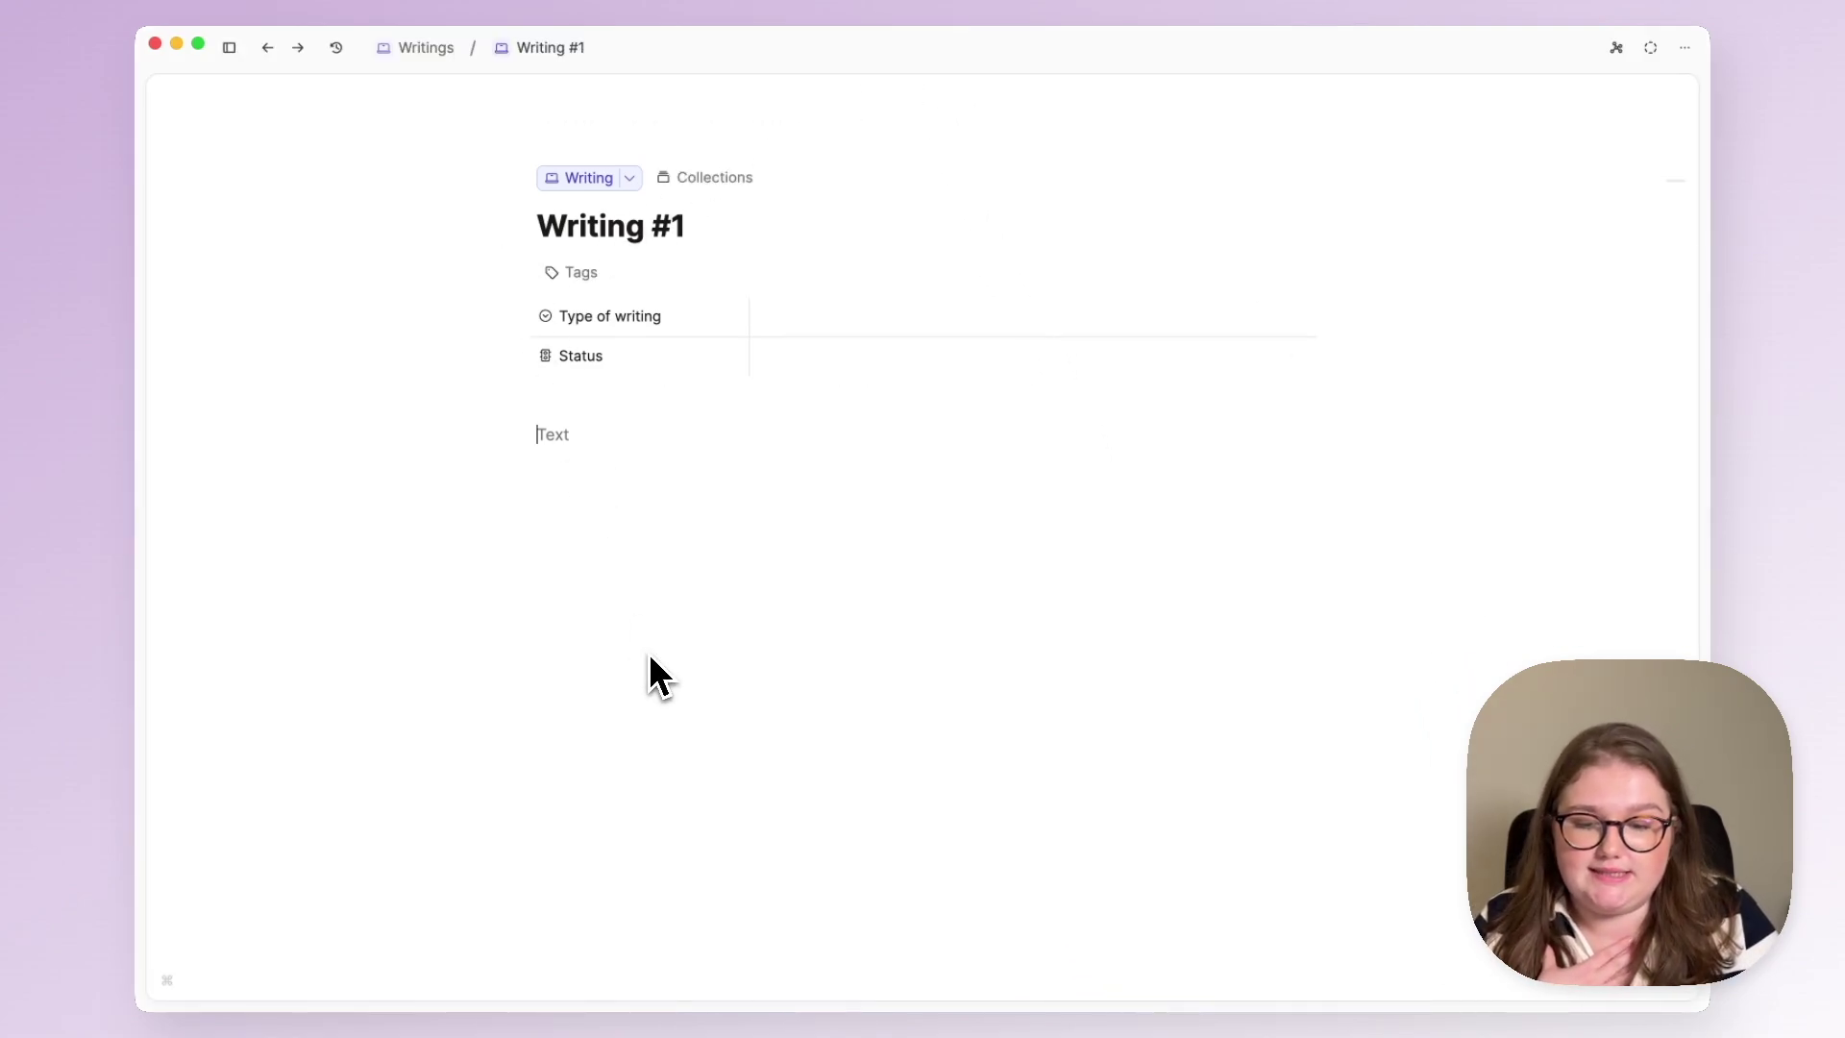
click(426, 48)
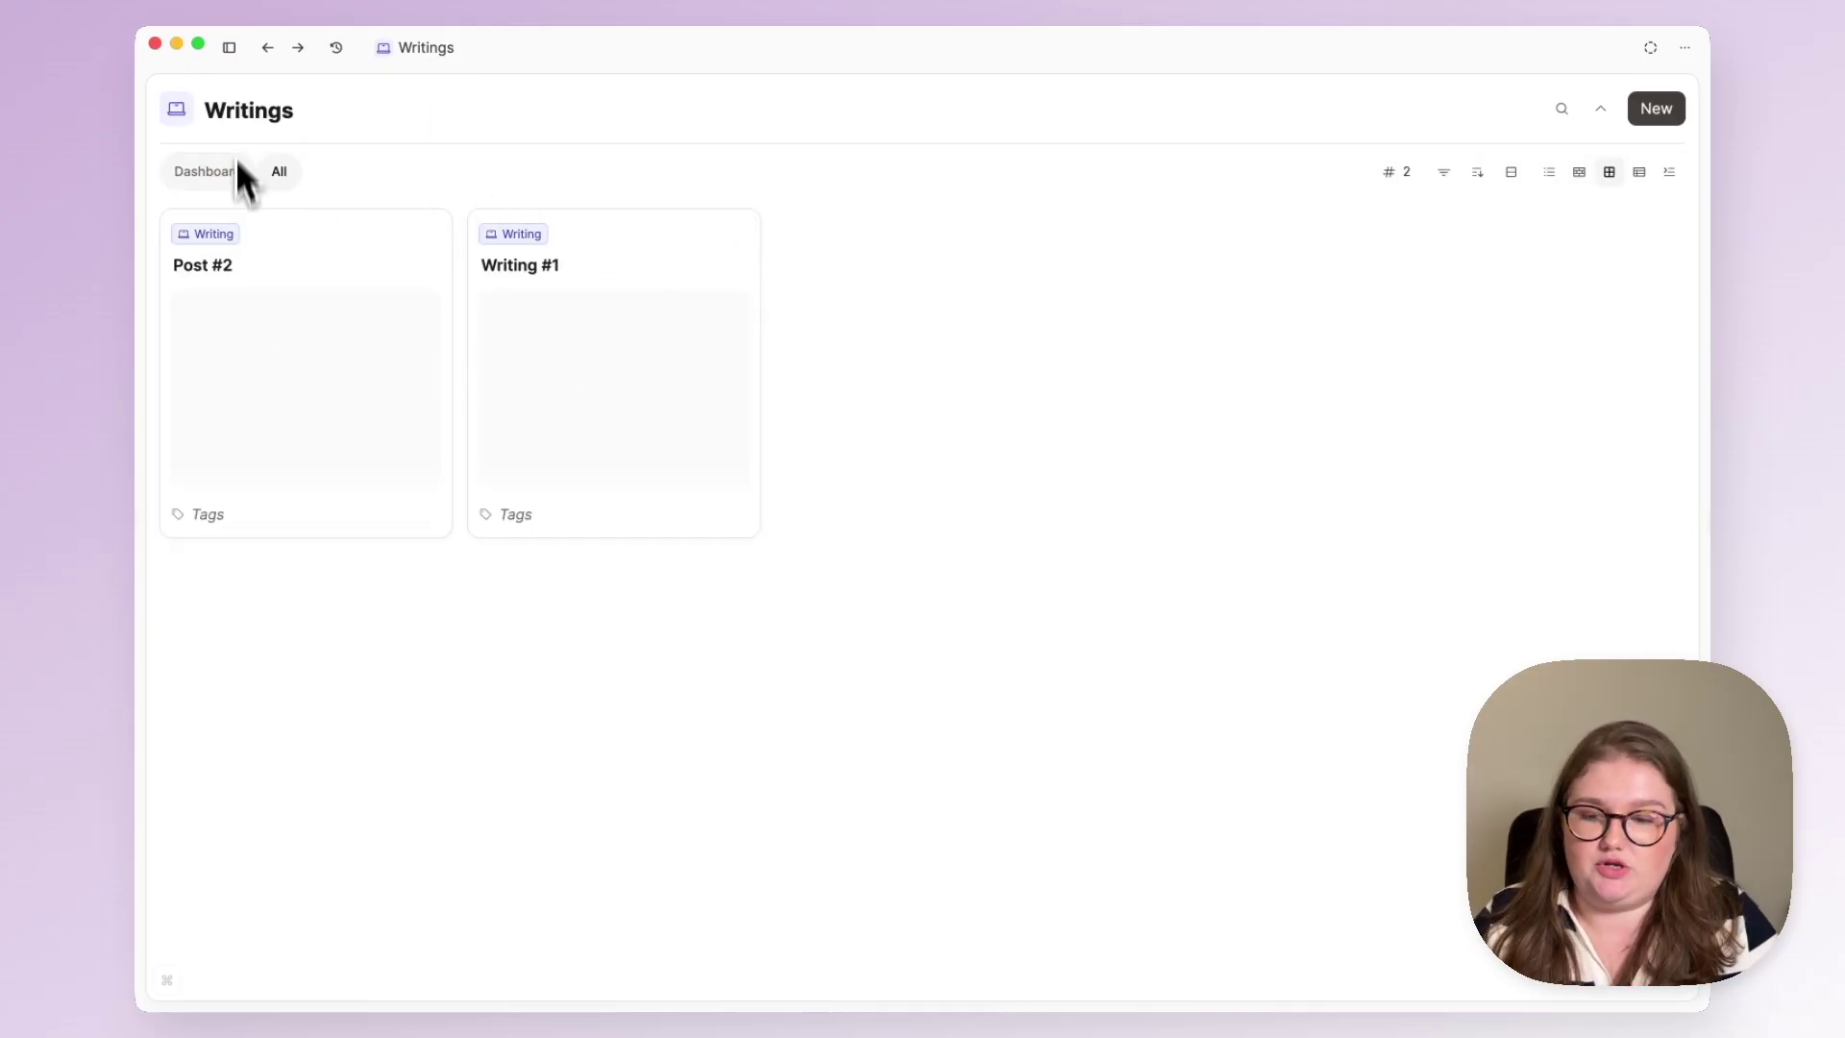
Toggle the sidebar, switch between the Writings Dashboard and All views, and open the Writings options menu
click(230, 48)
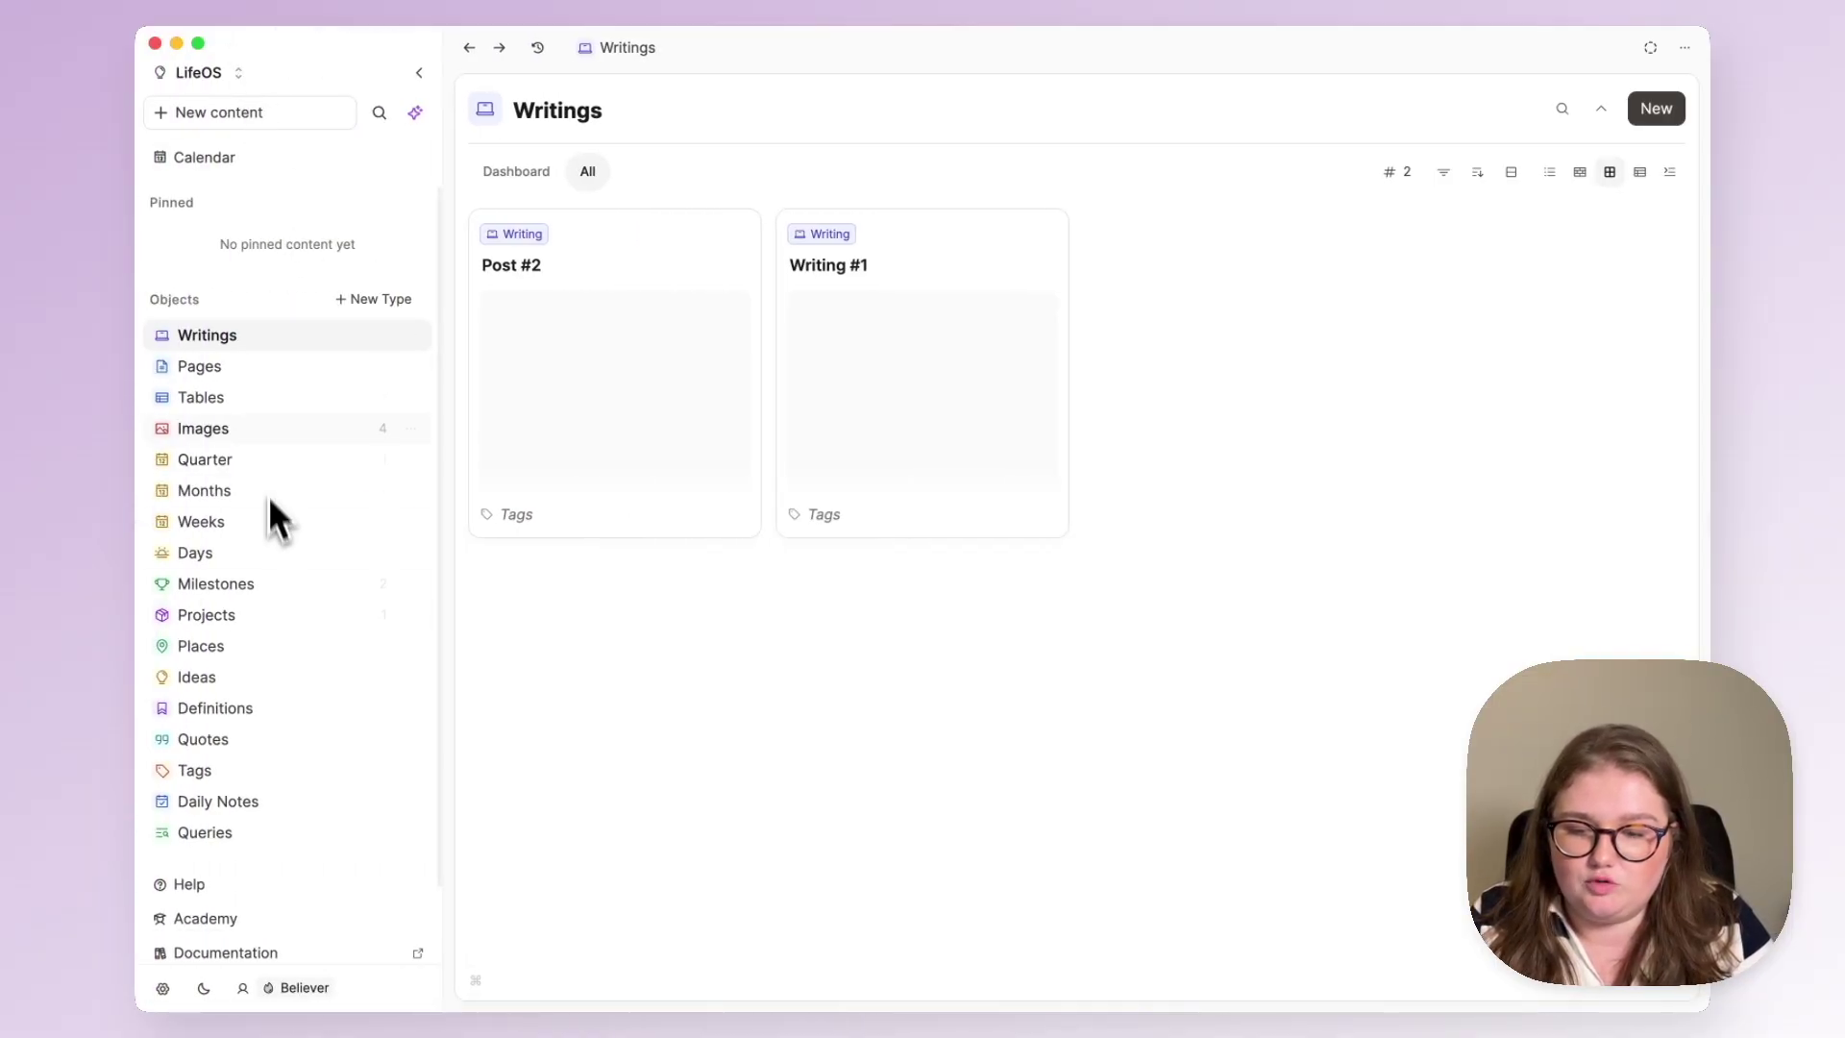
click(419, 73)
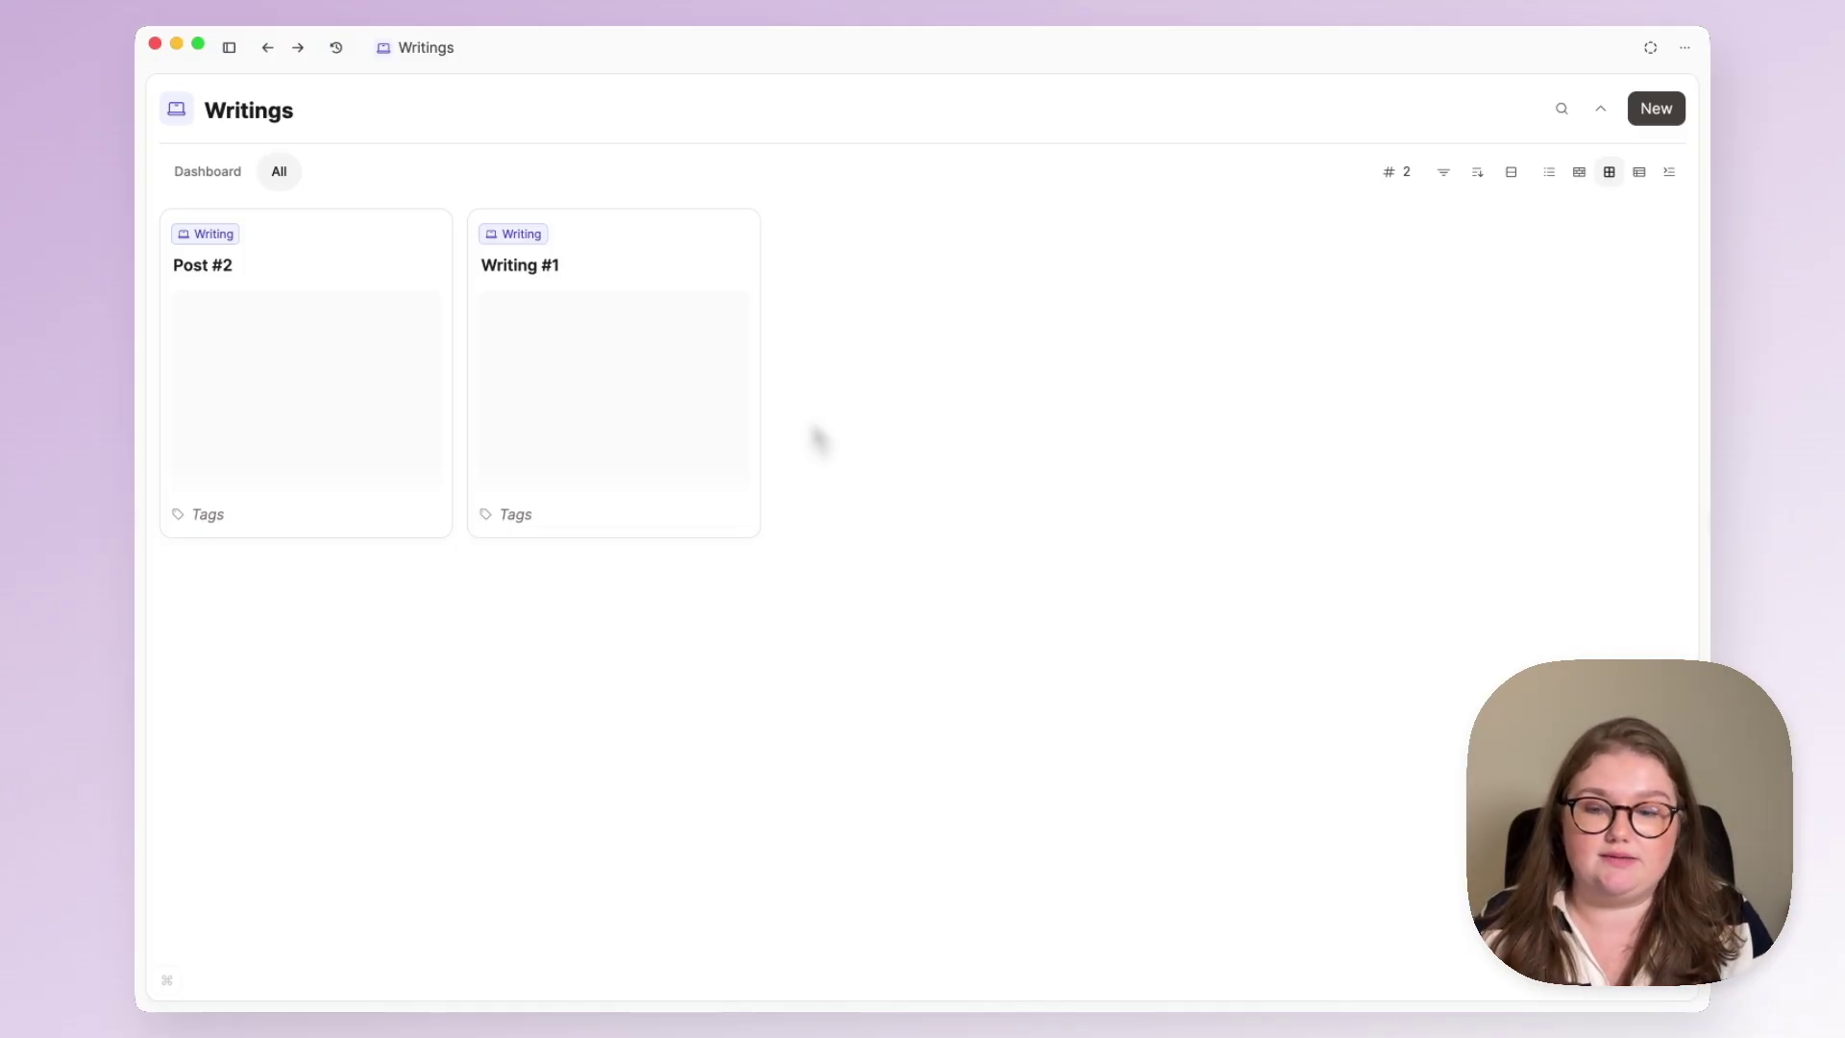
click(242, 174)
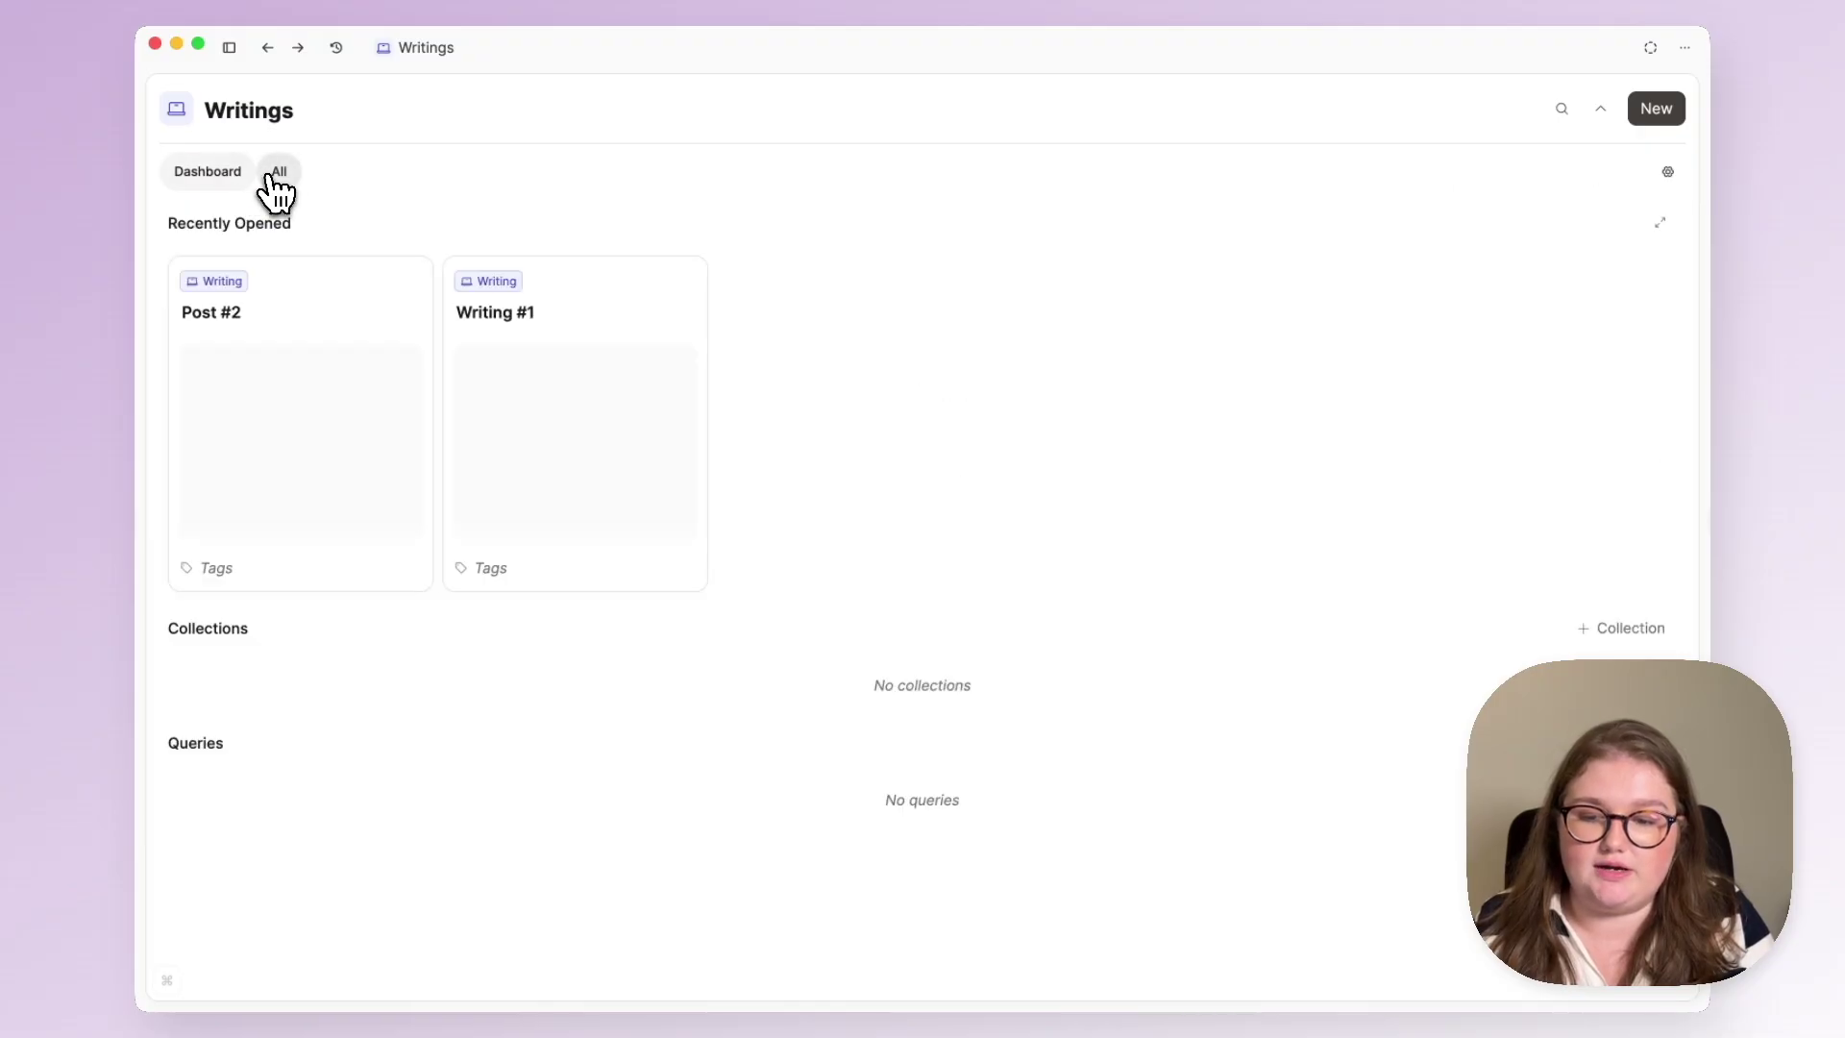
click(275, 175)
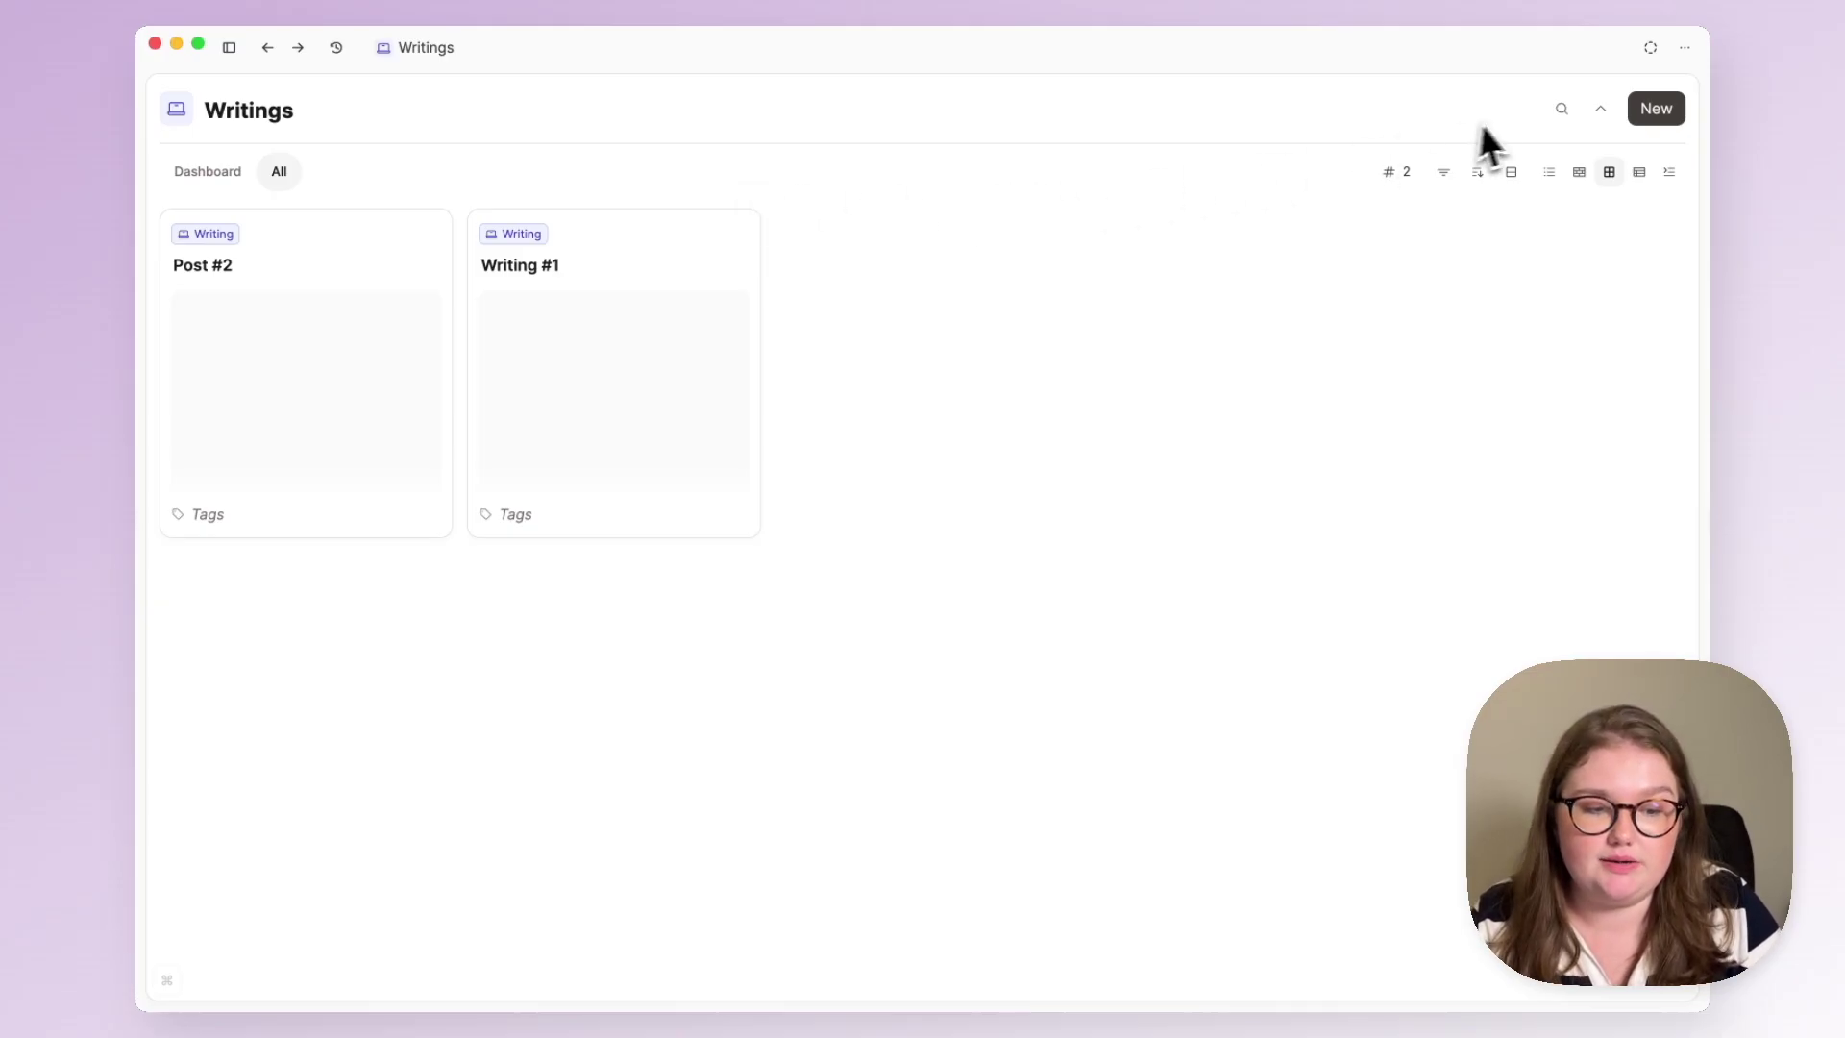
click(1684, 48)
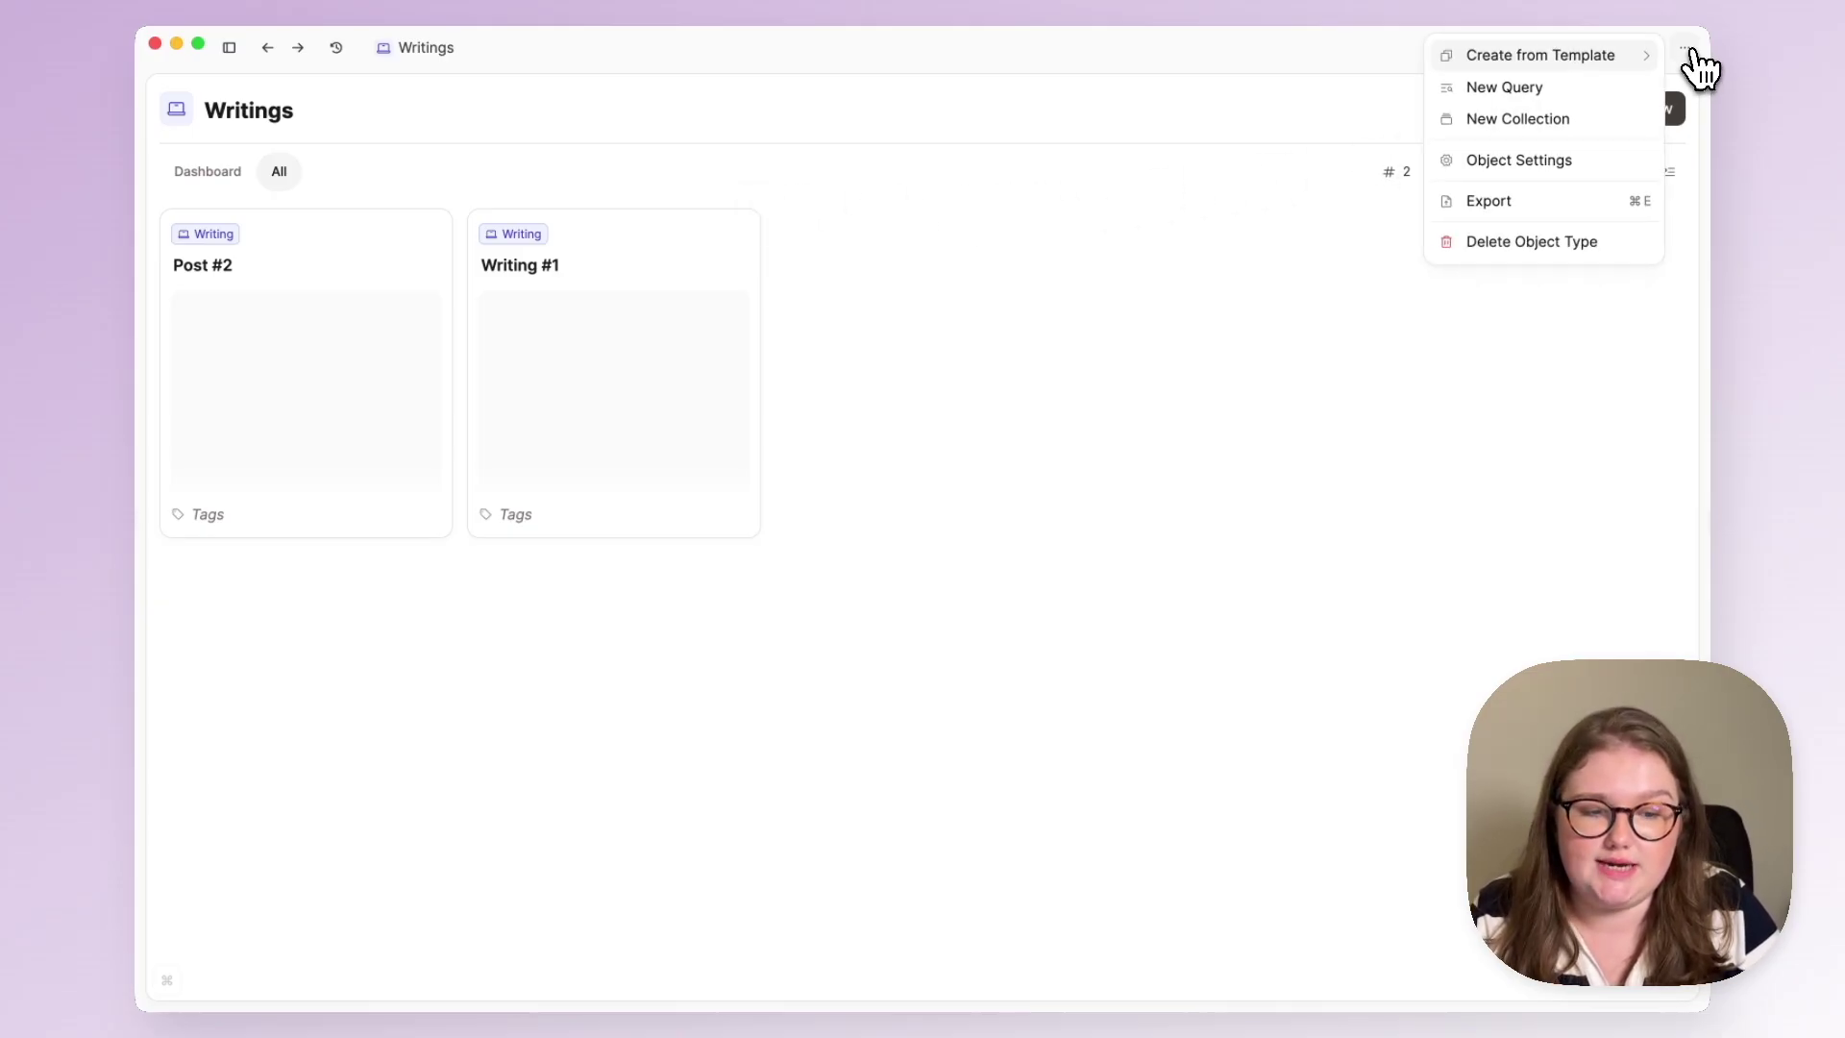
Create a query named '🍑 Personal' filtering Writings to Type of writing includes Personal
click(1551, 94)
triple_click(802, 169)
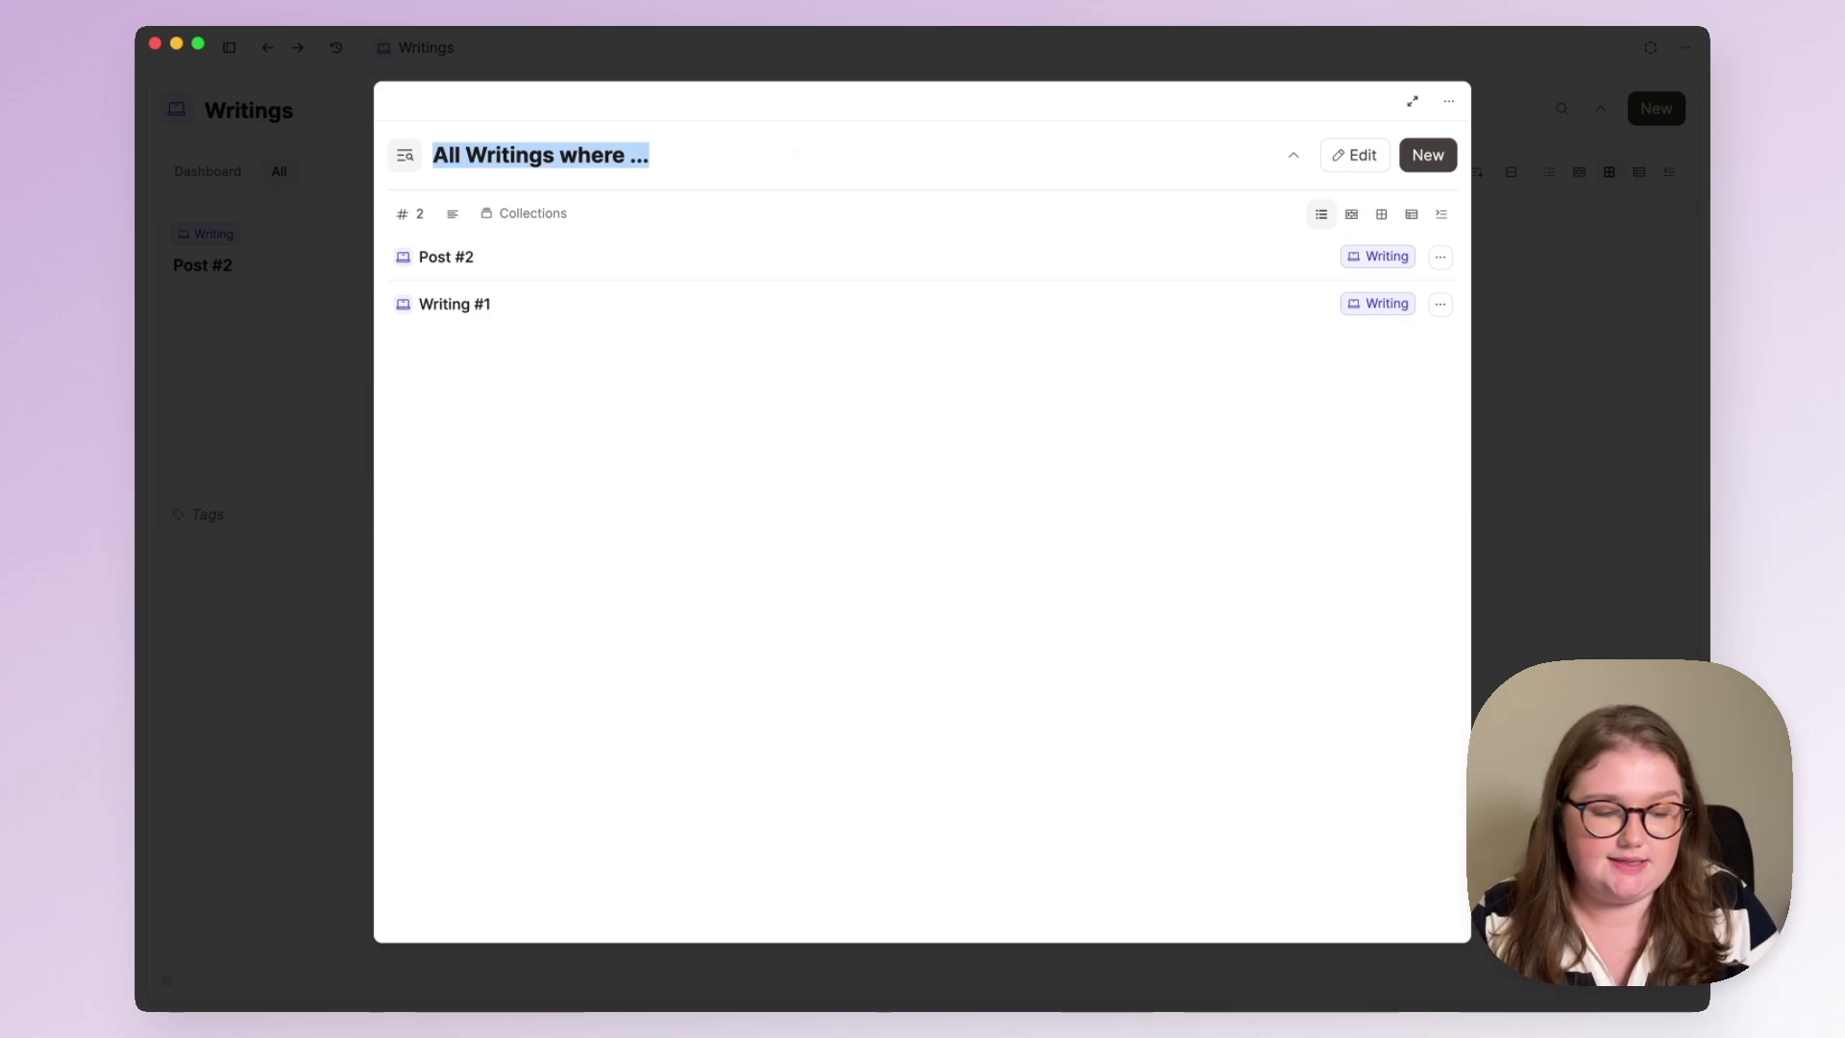
text(🍑)
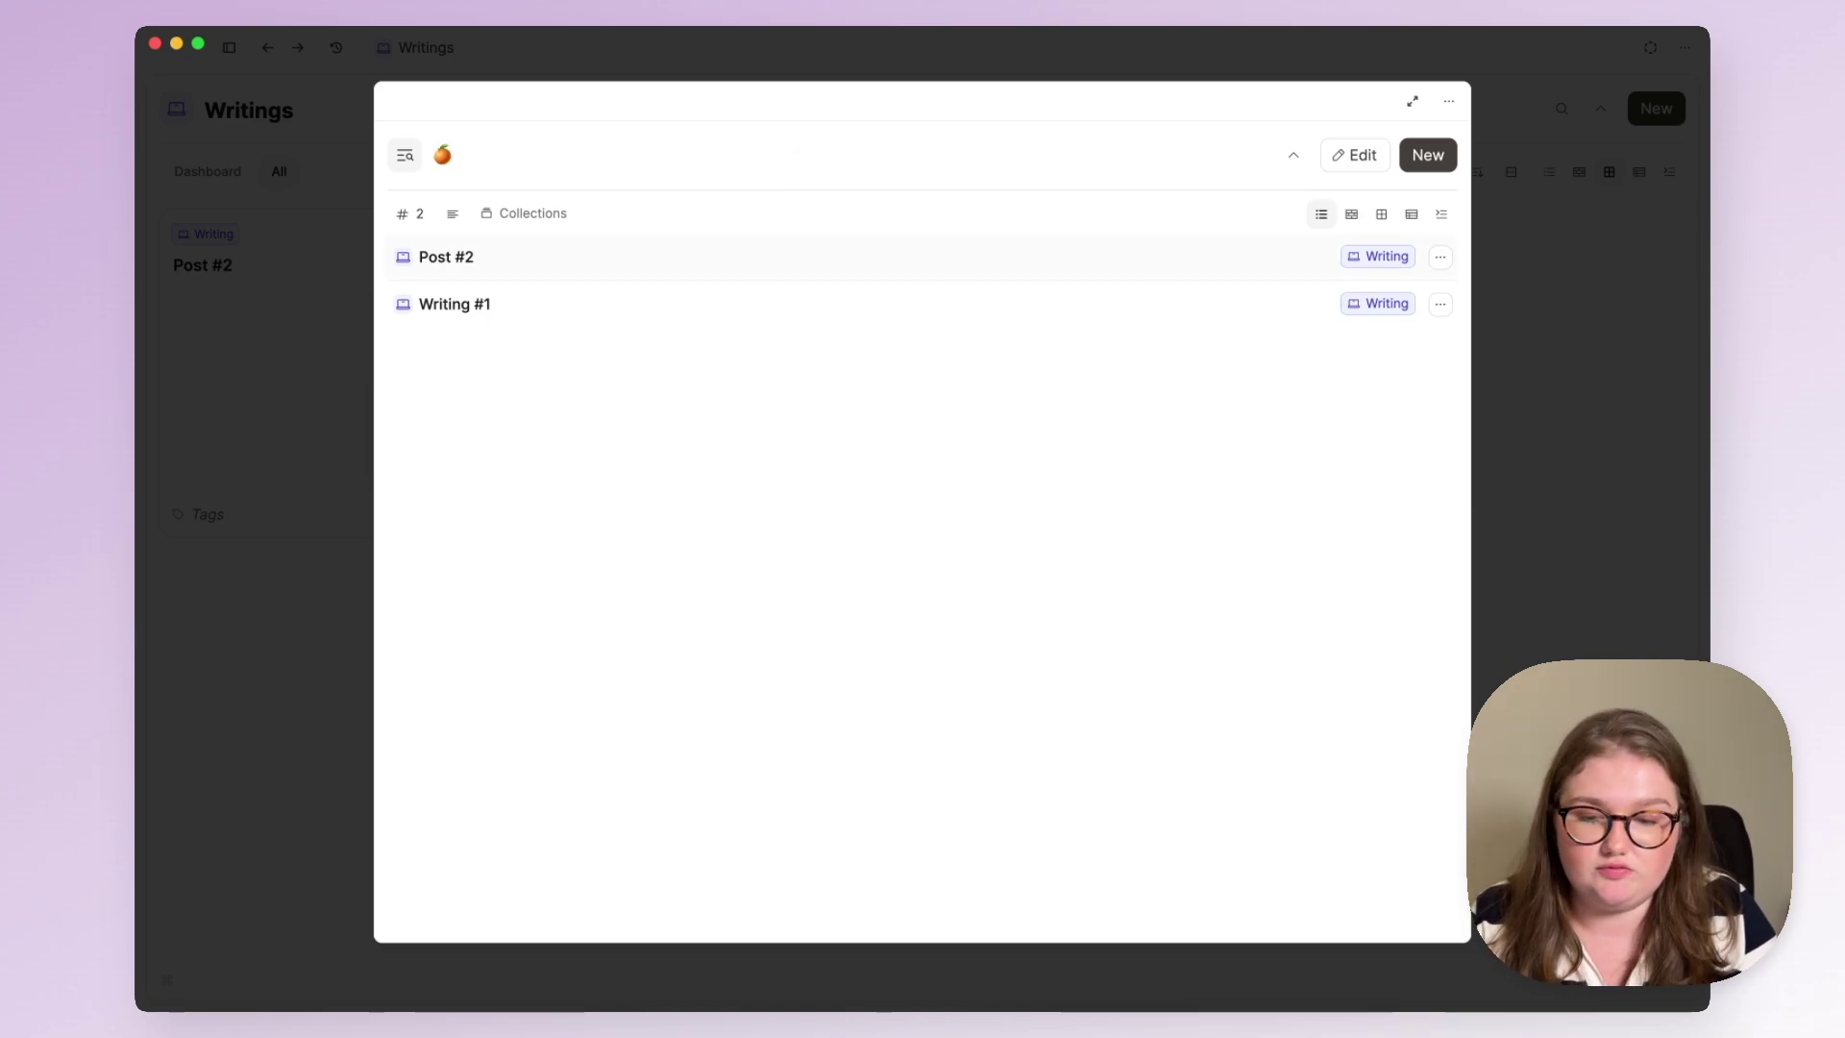
text( Personal)
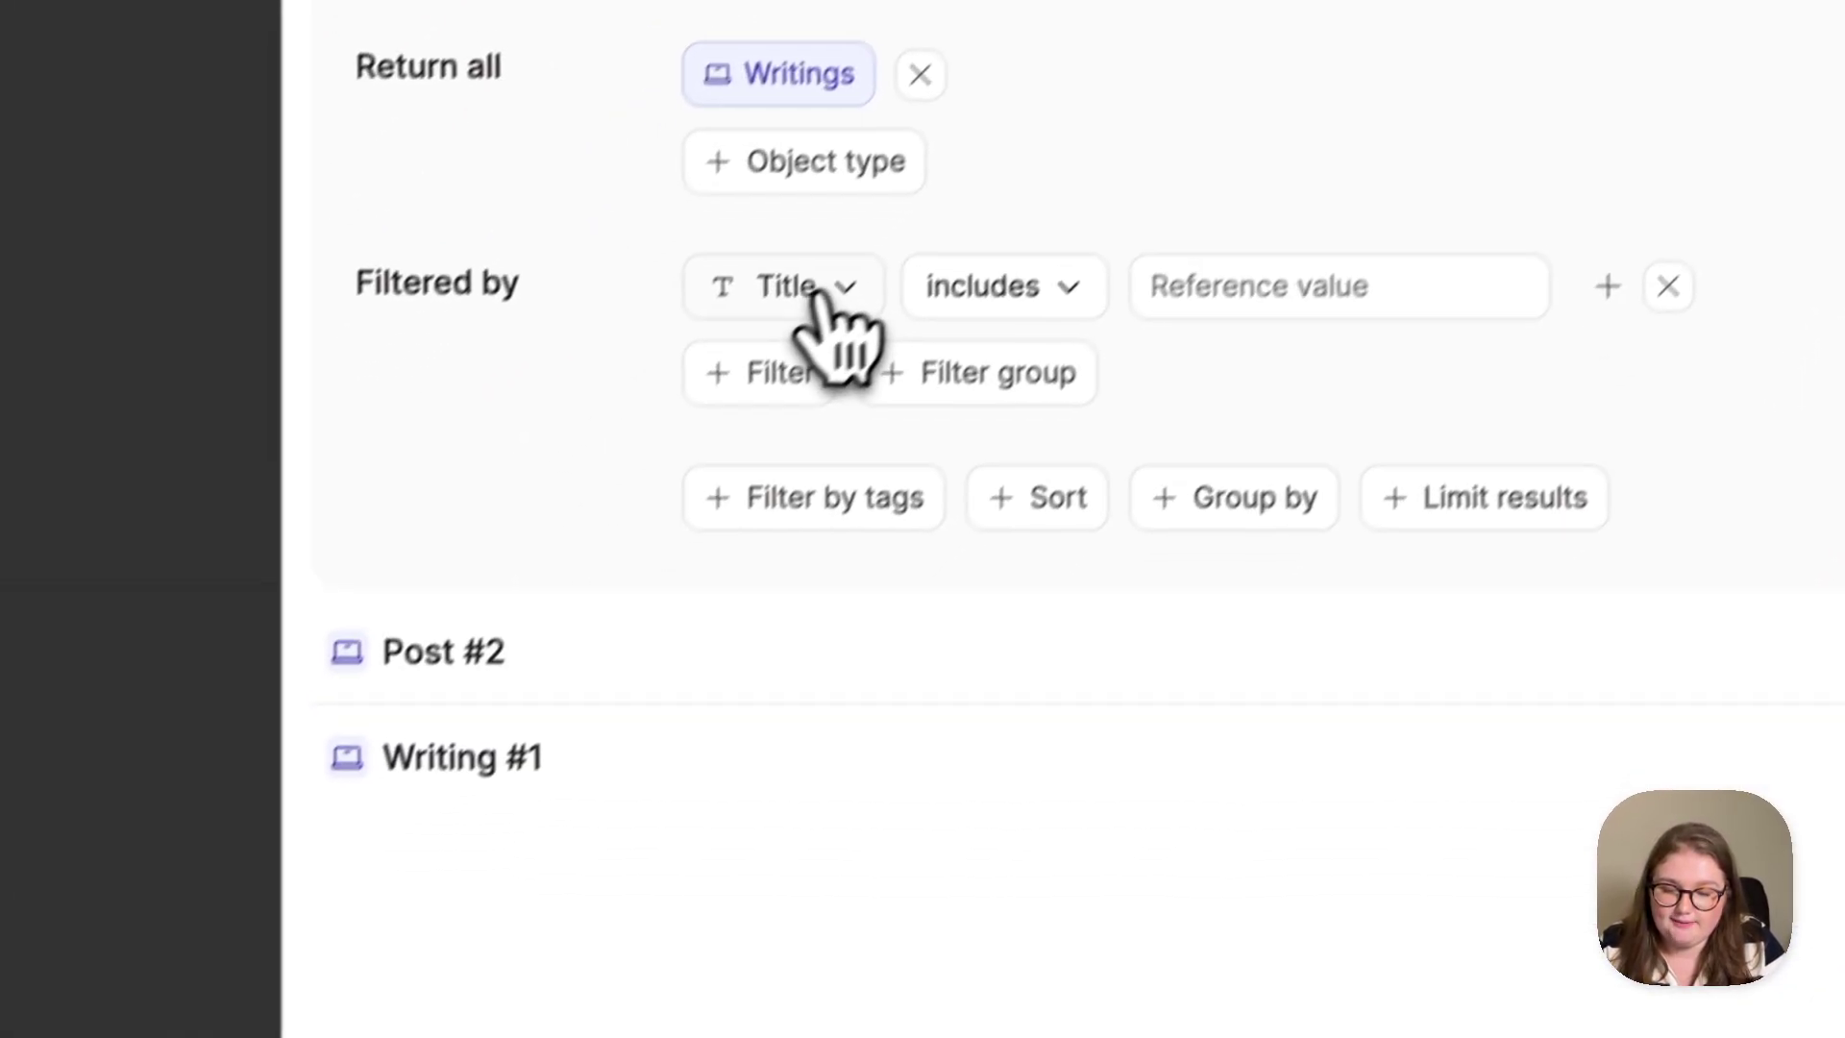
click(819, 292)
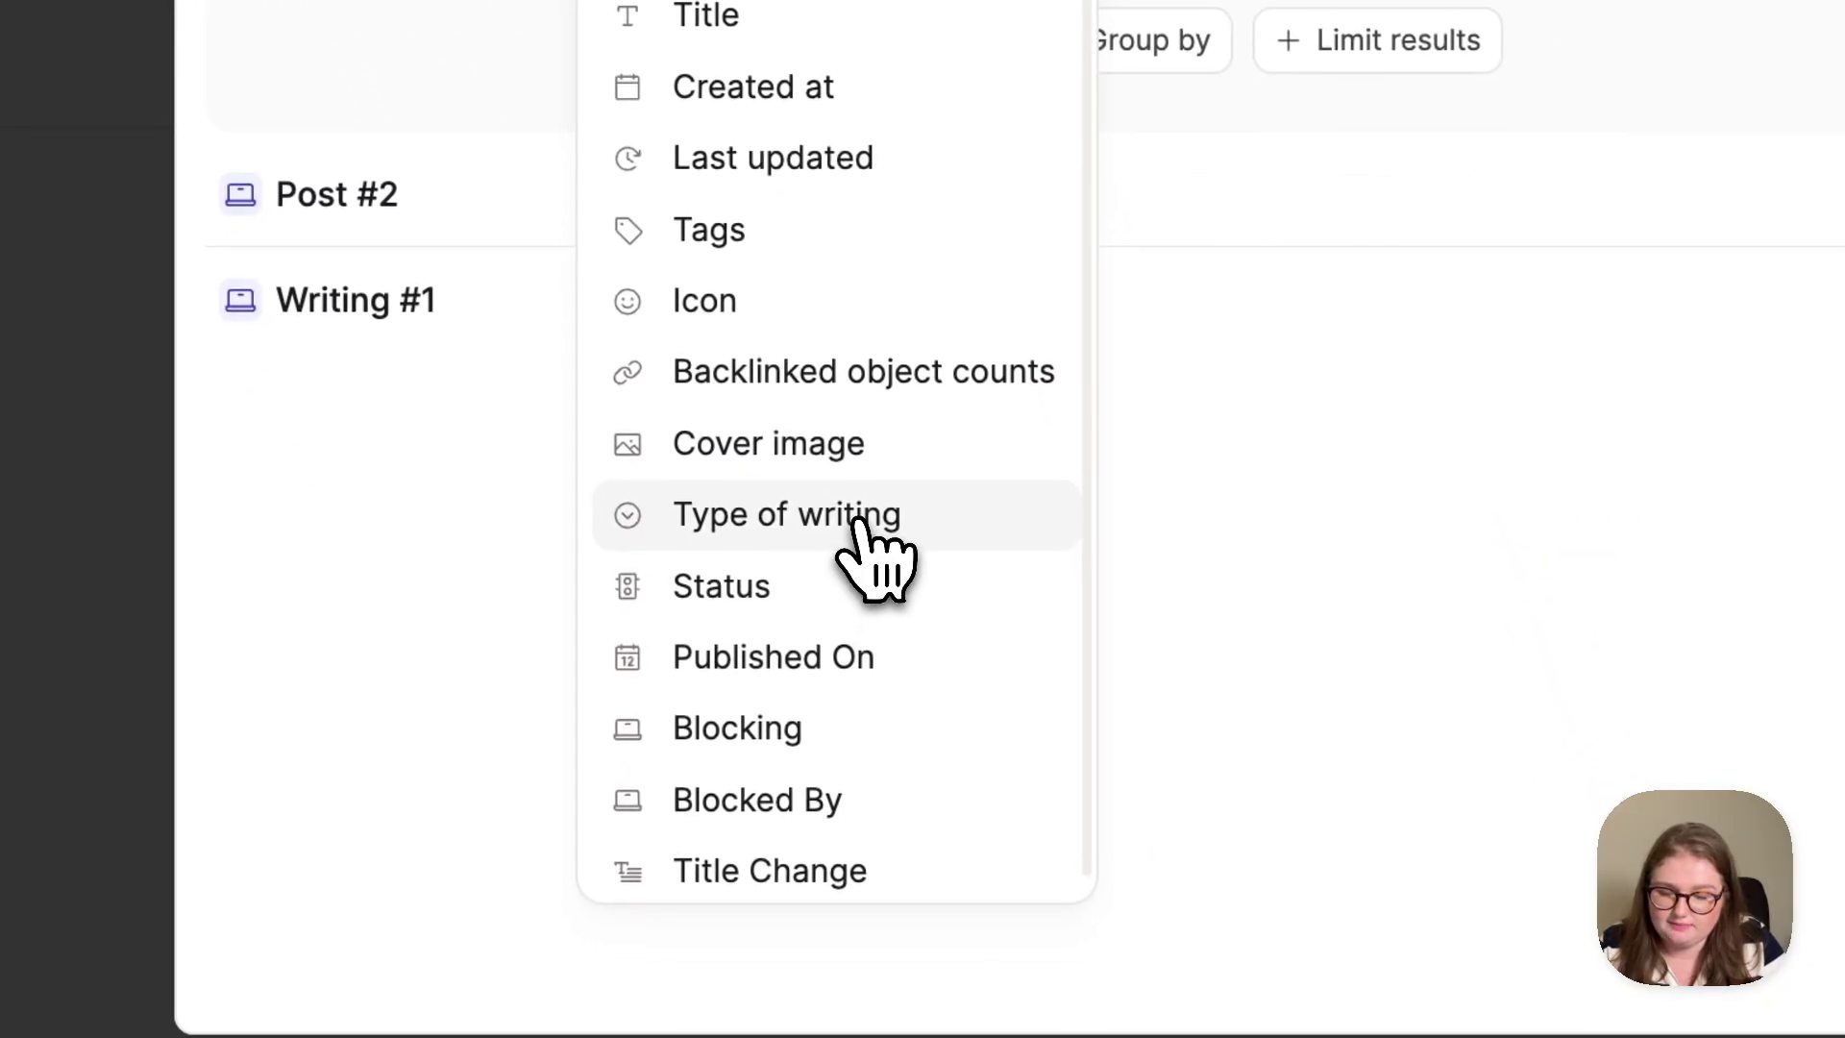
click(855, 524)
click(845, 473)
click(766, 840)
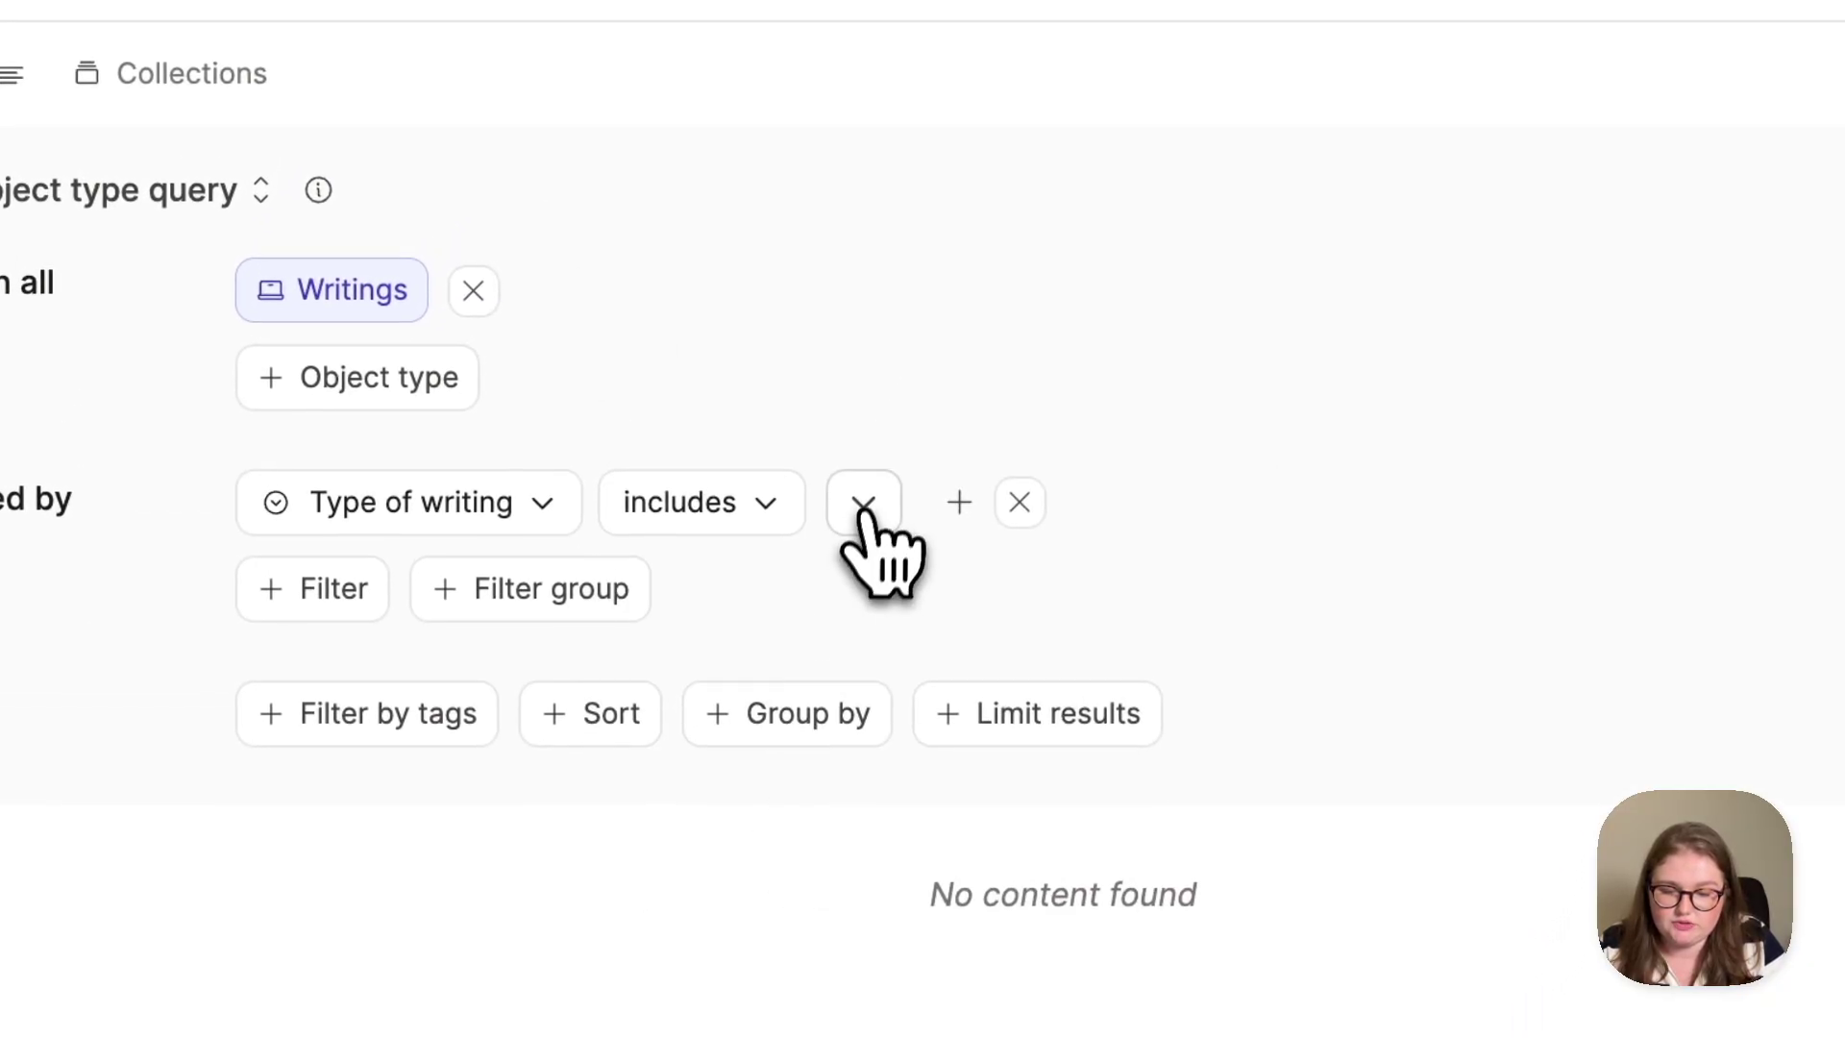
click(863, 505)
click(632, 690)
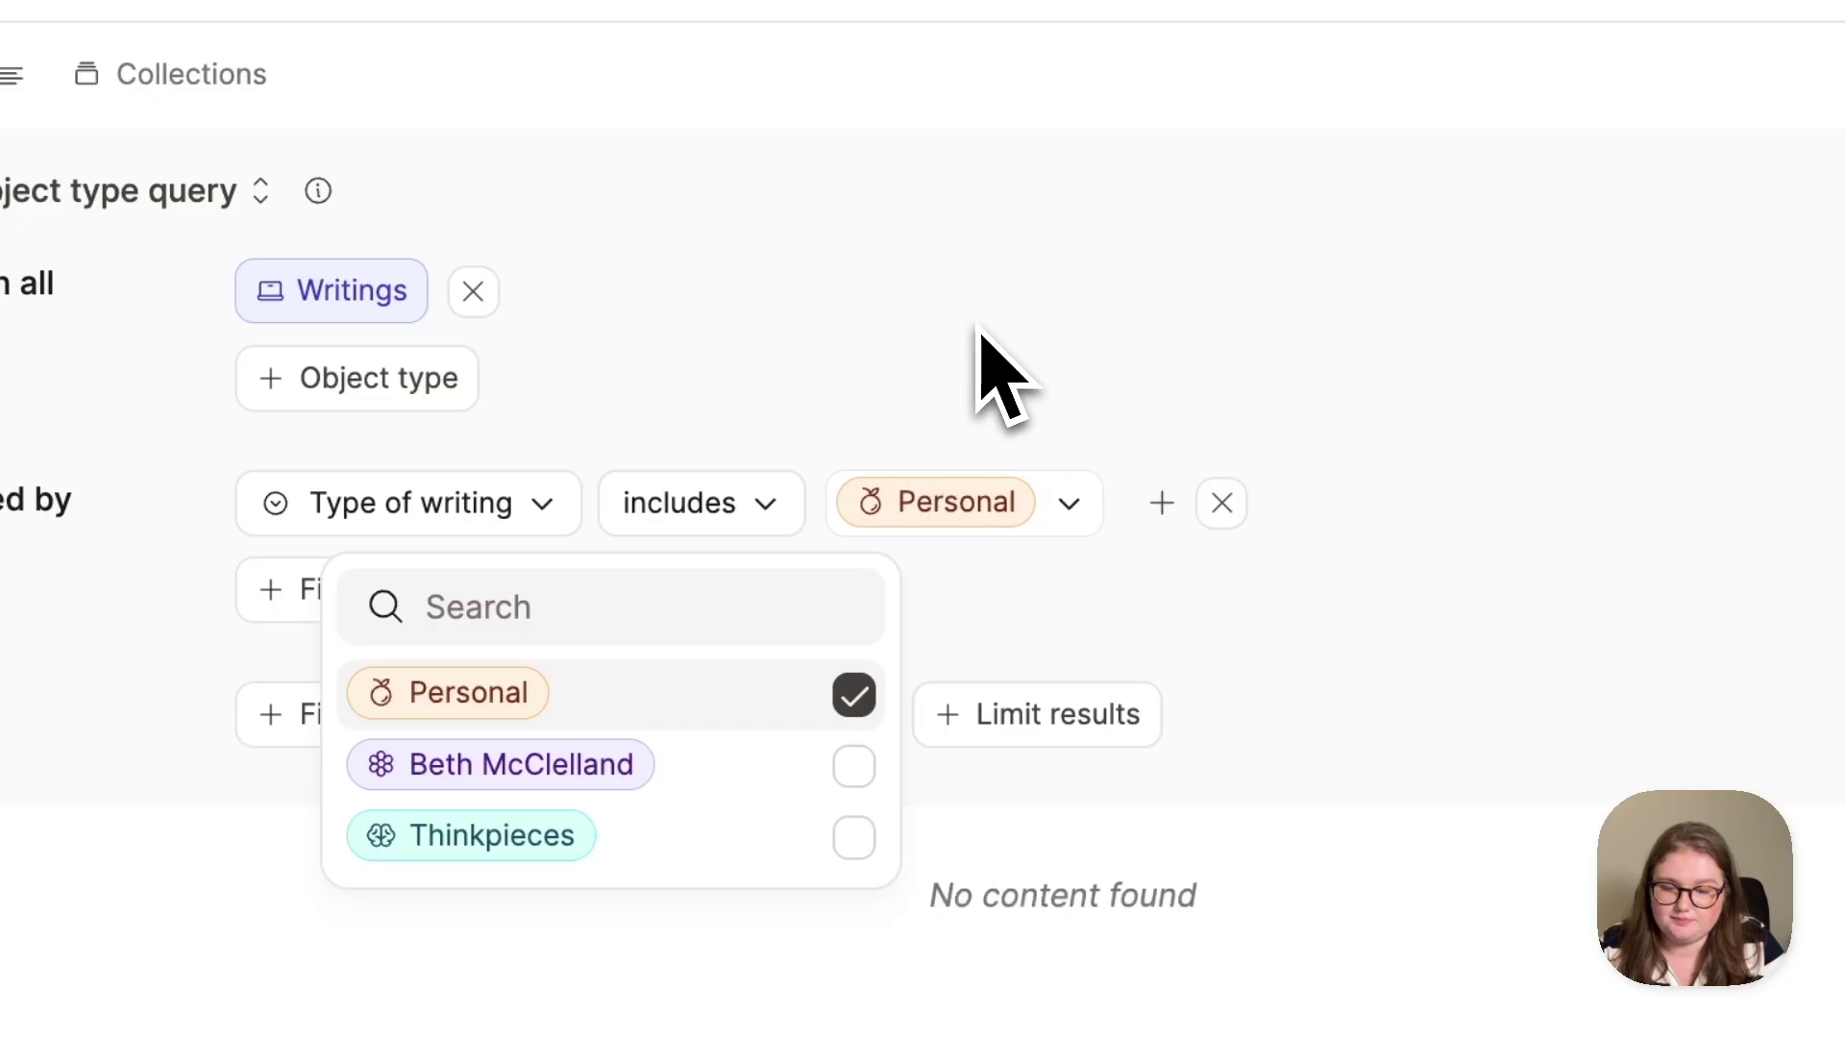
click(990, 365)
click(1437, 139)
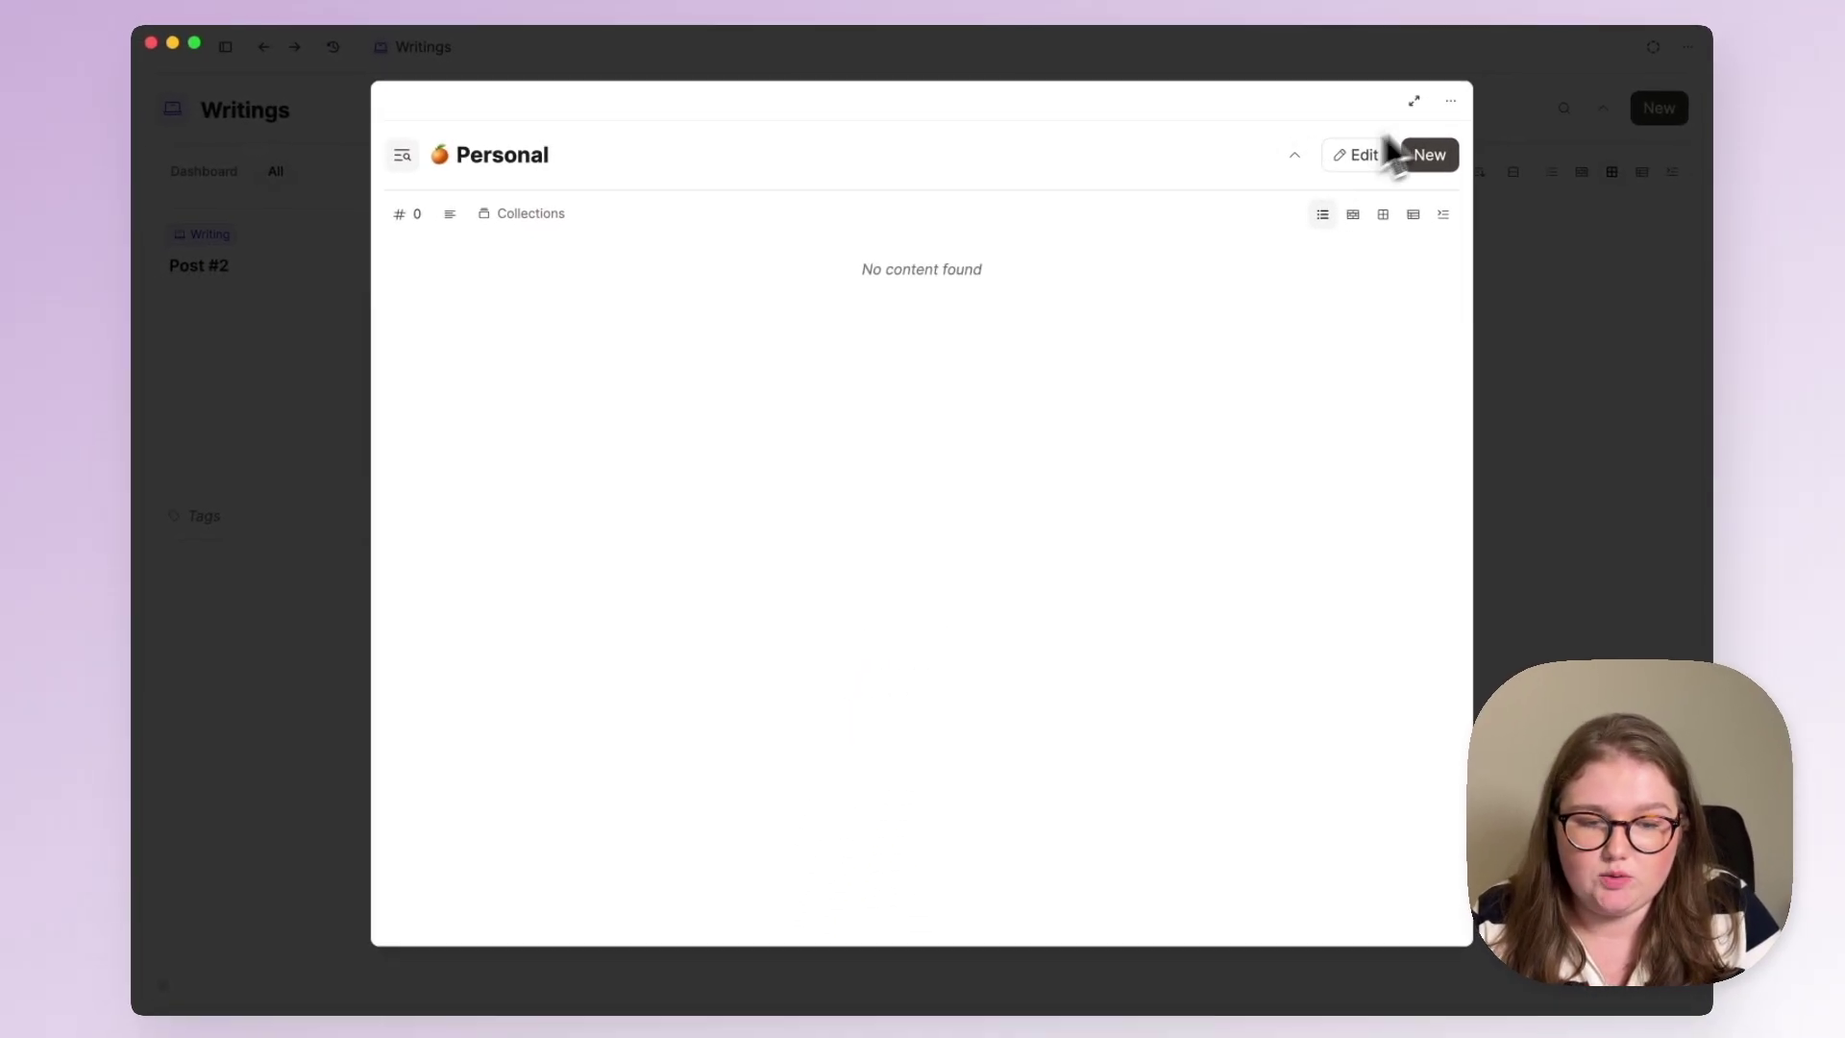
Pin the Personal query to the Writings dashboard and duplicate it
click(1450, 102)
click(1367, 140)
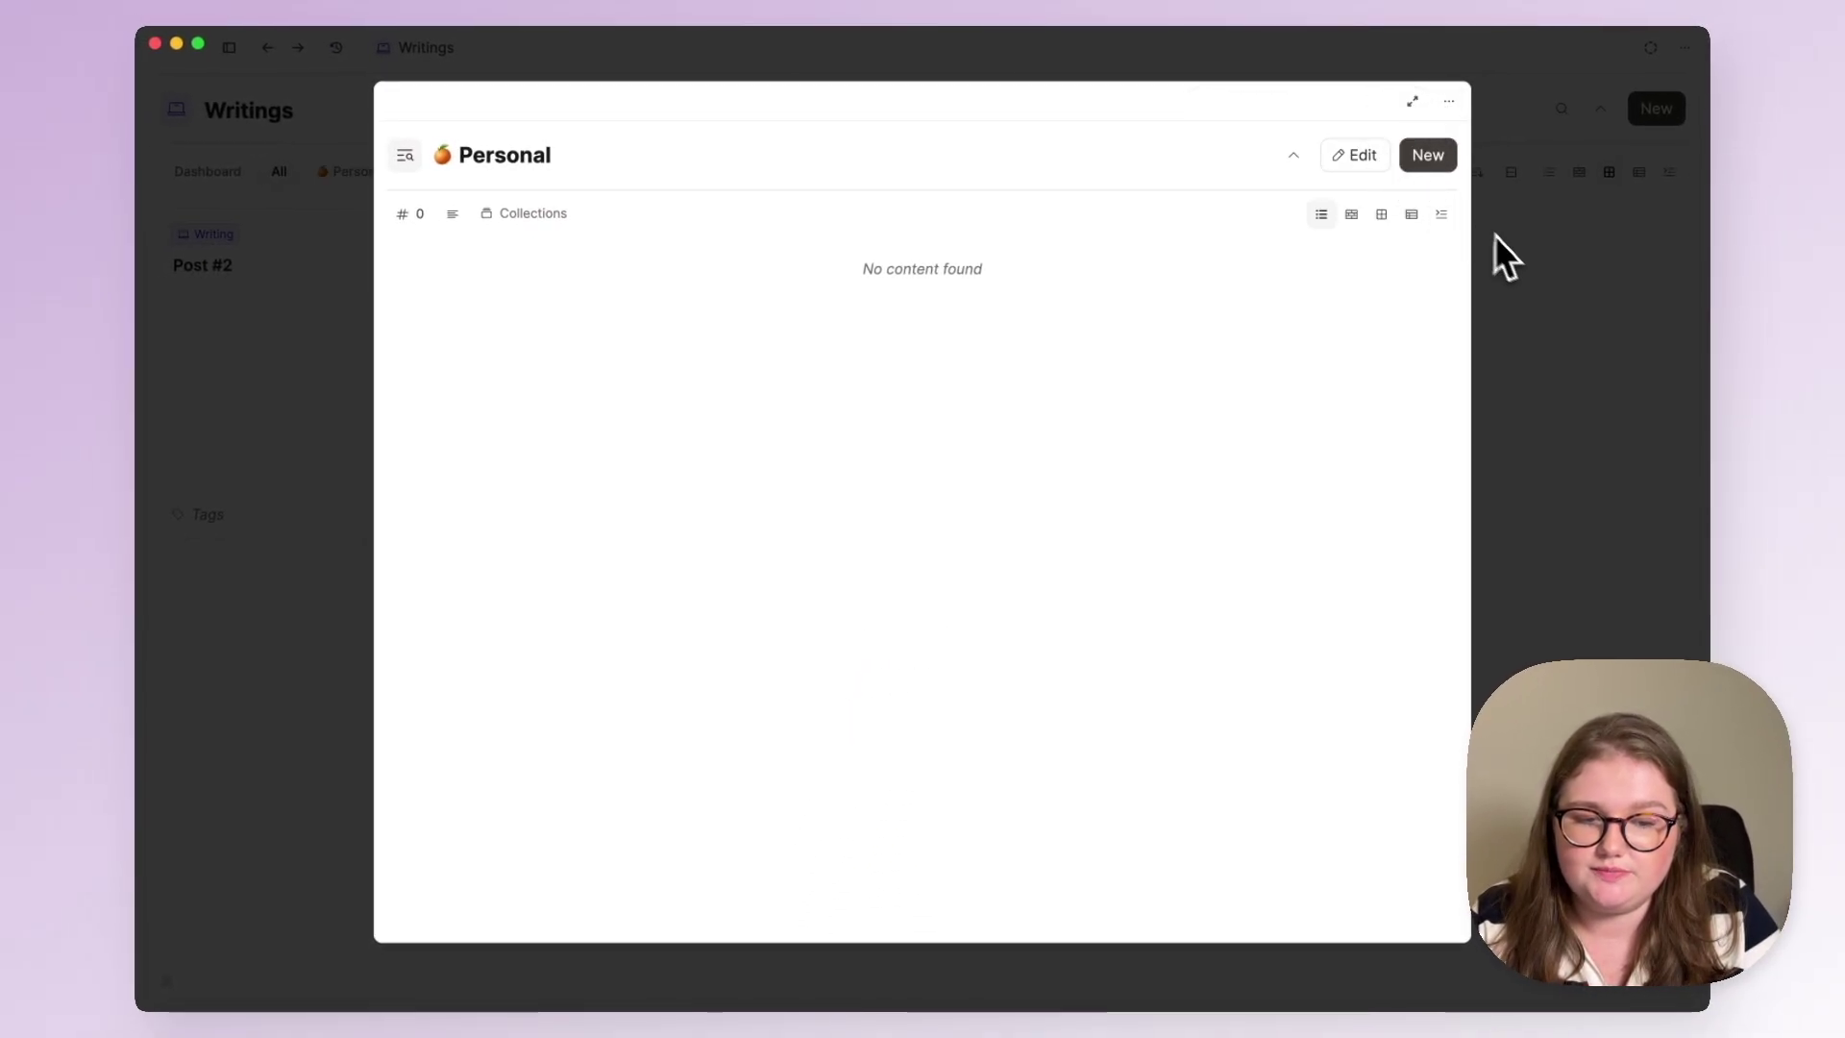
click(1499, 240)
click(377, 177)
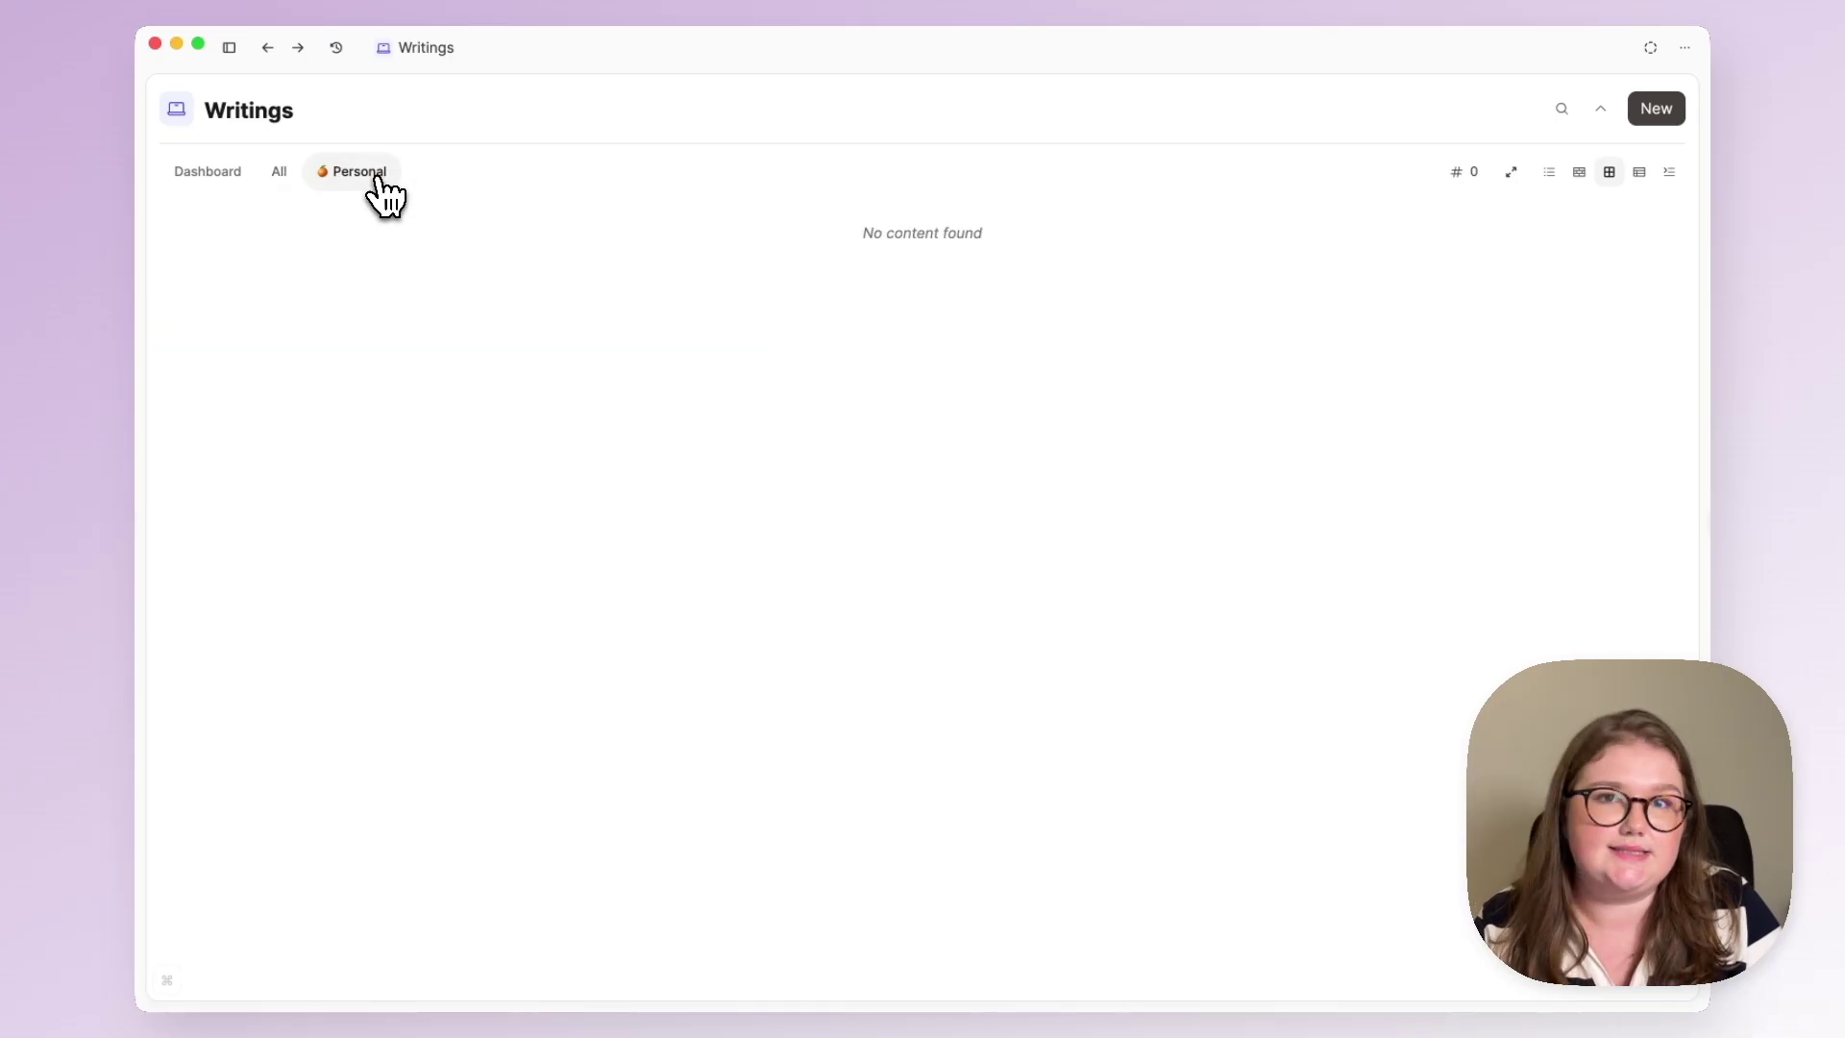
click(375, 181)
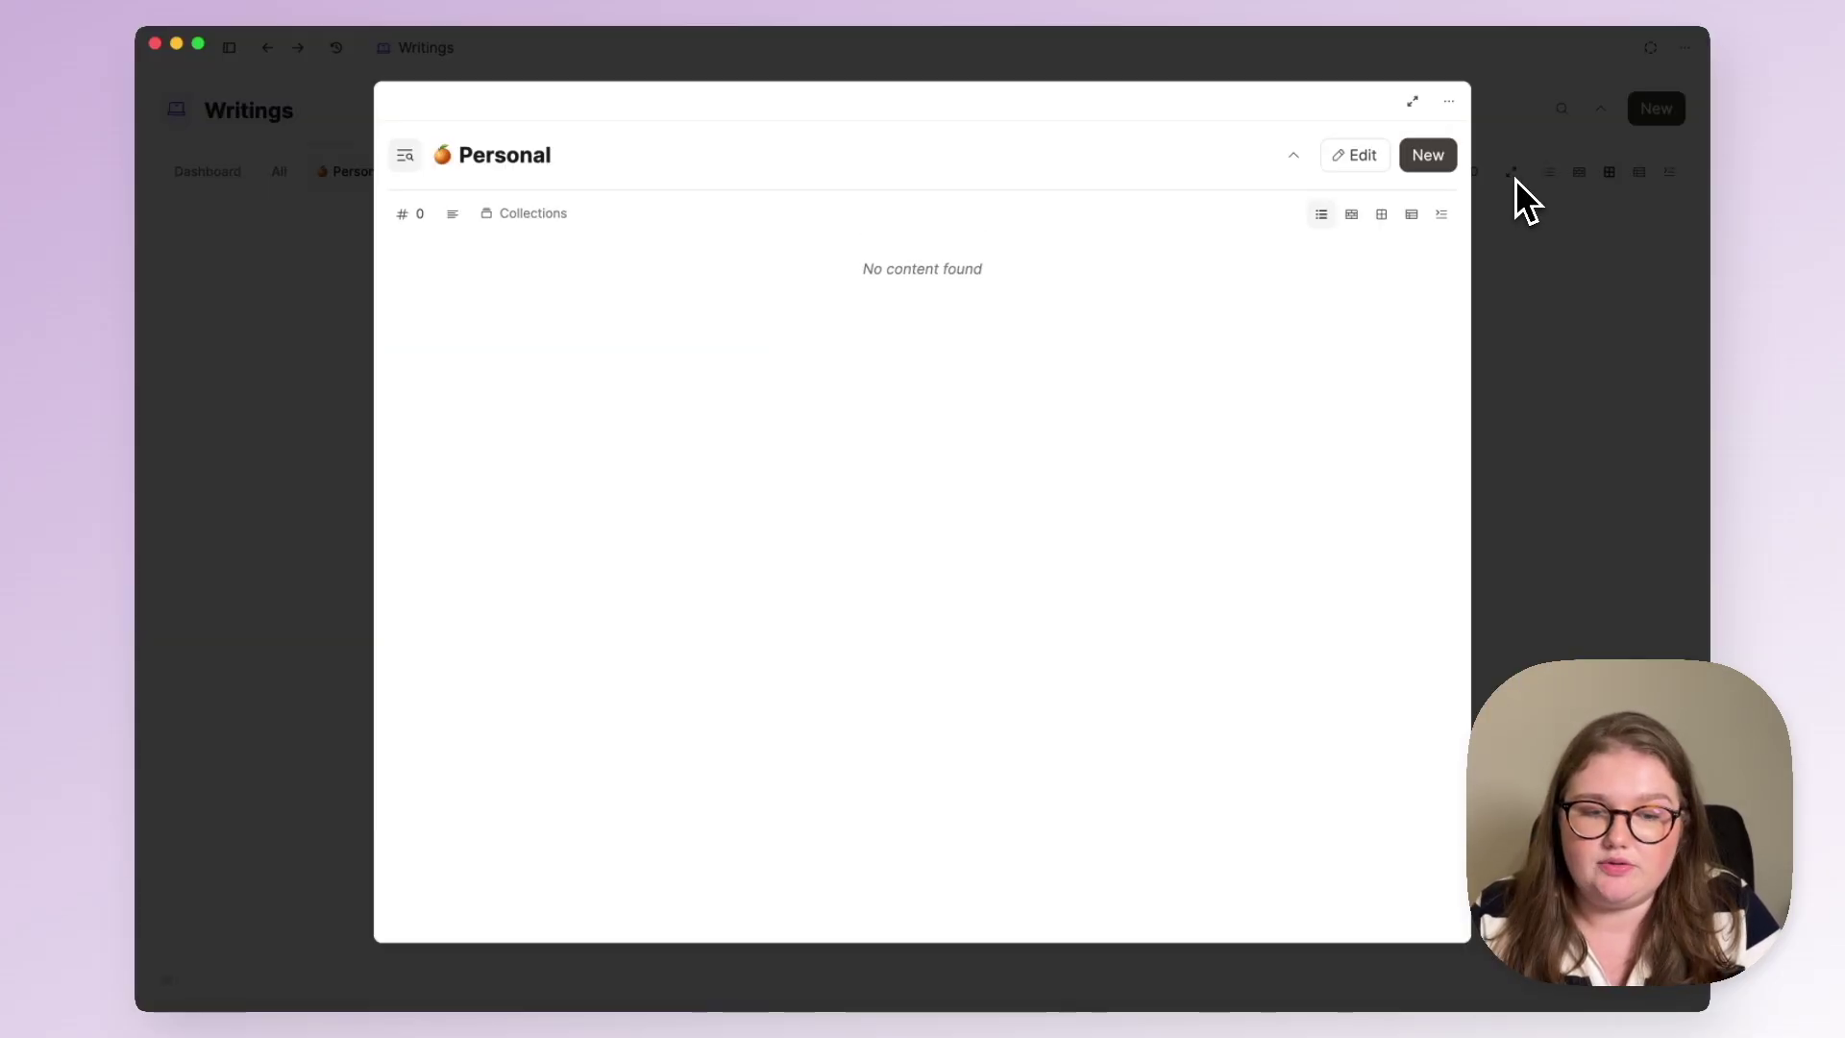
click(1348, 156)
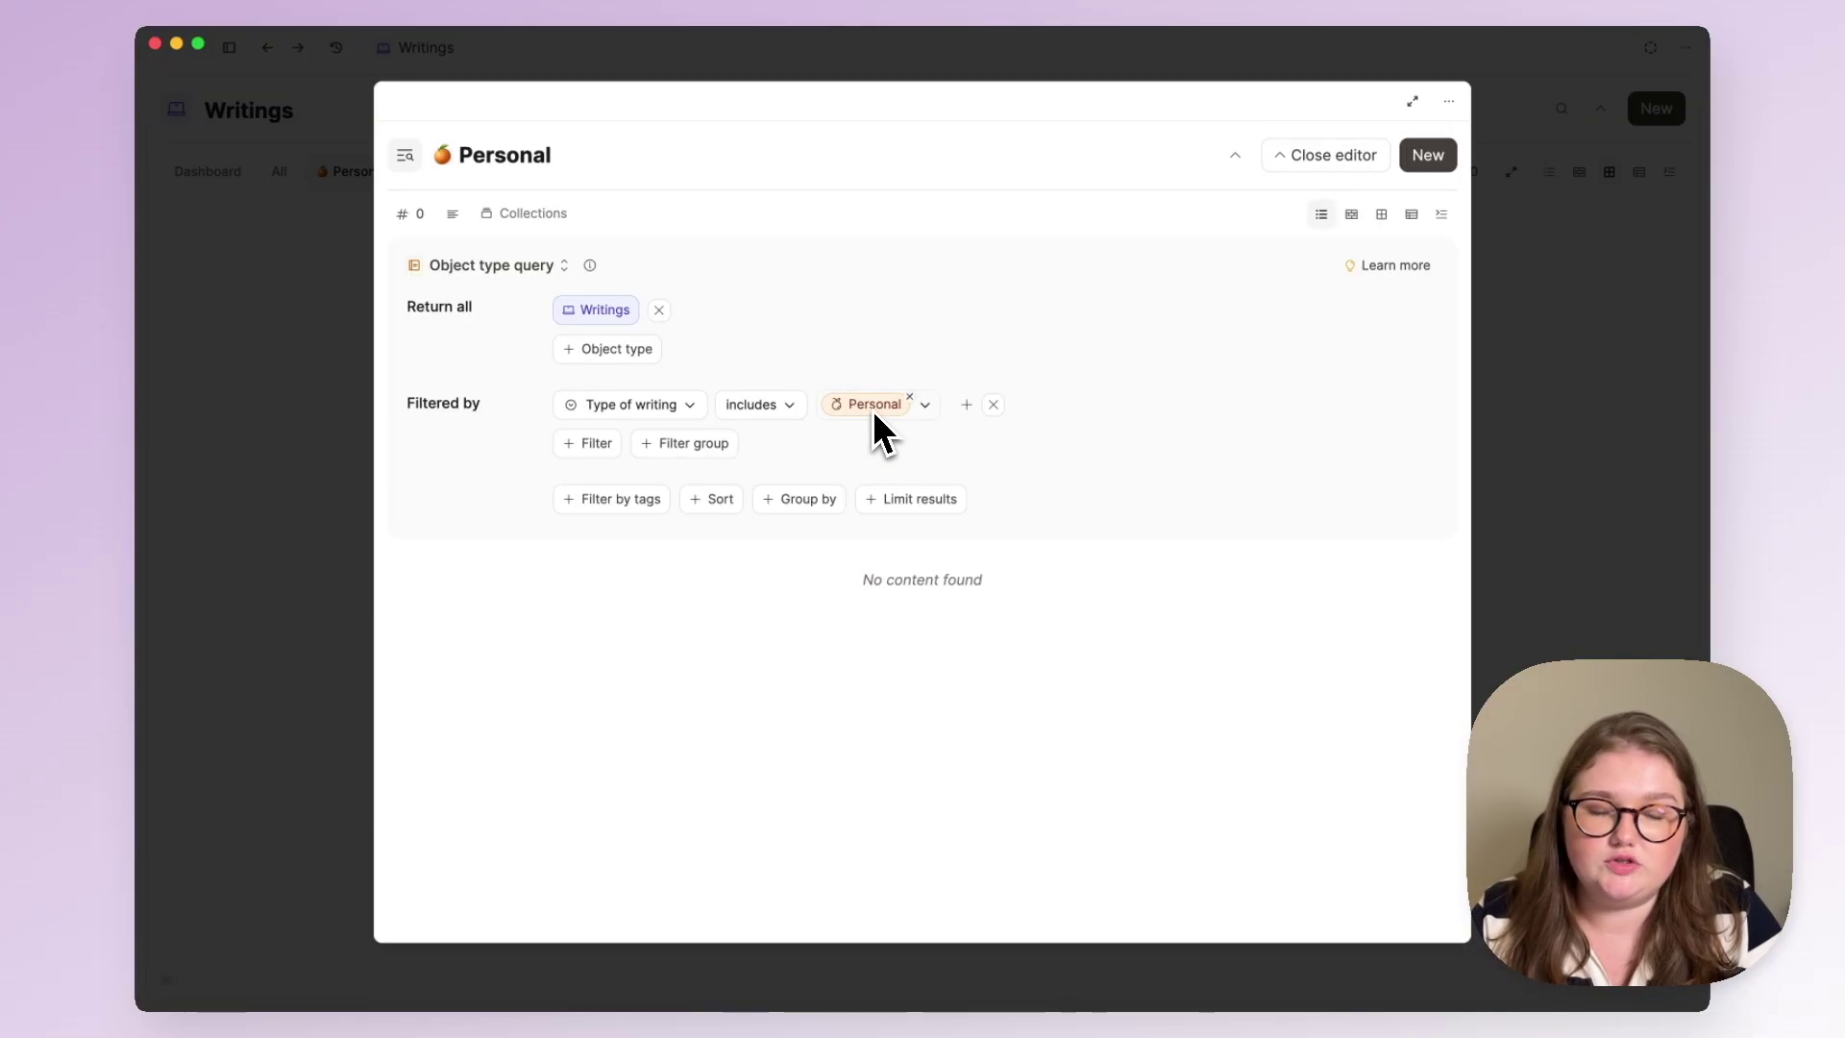
click(1449, 101)
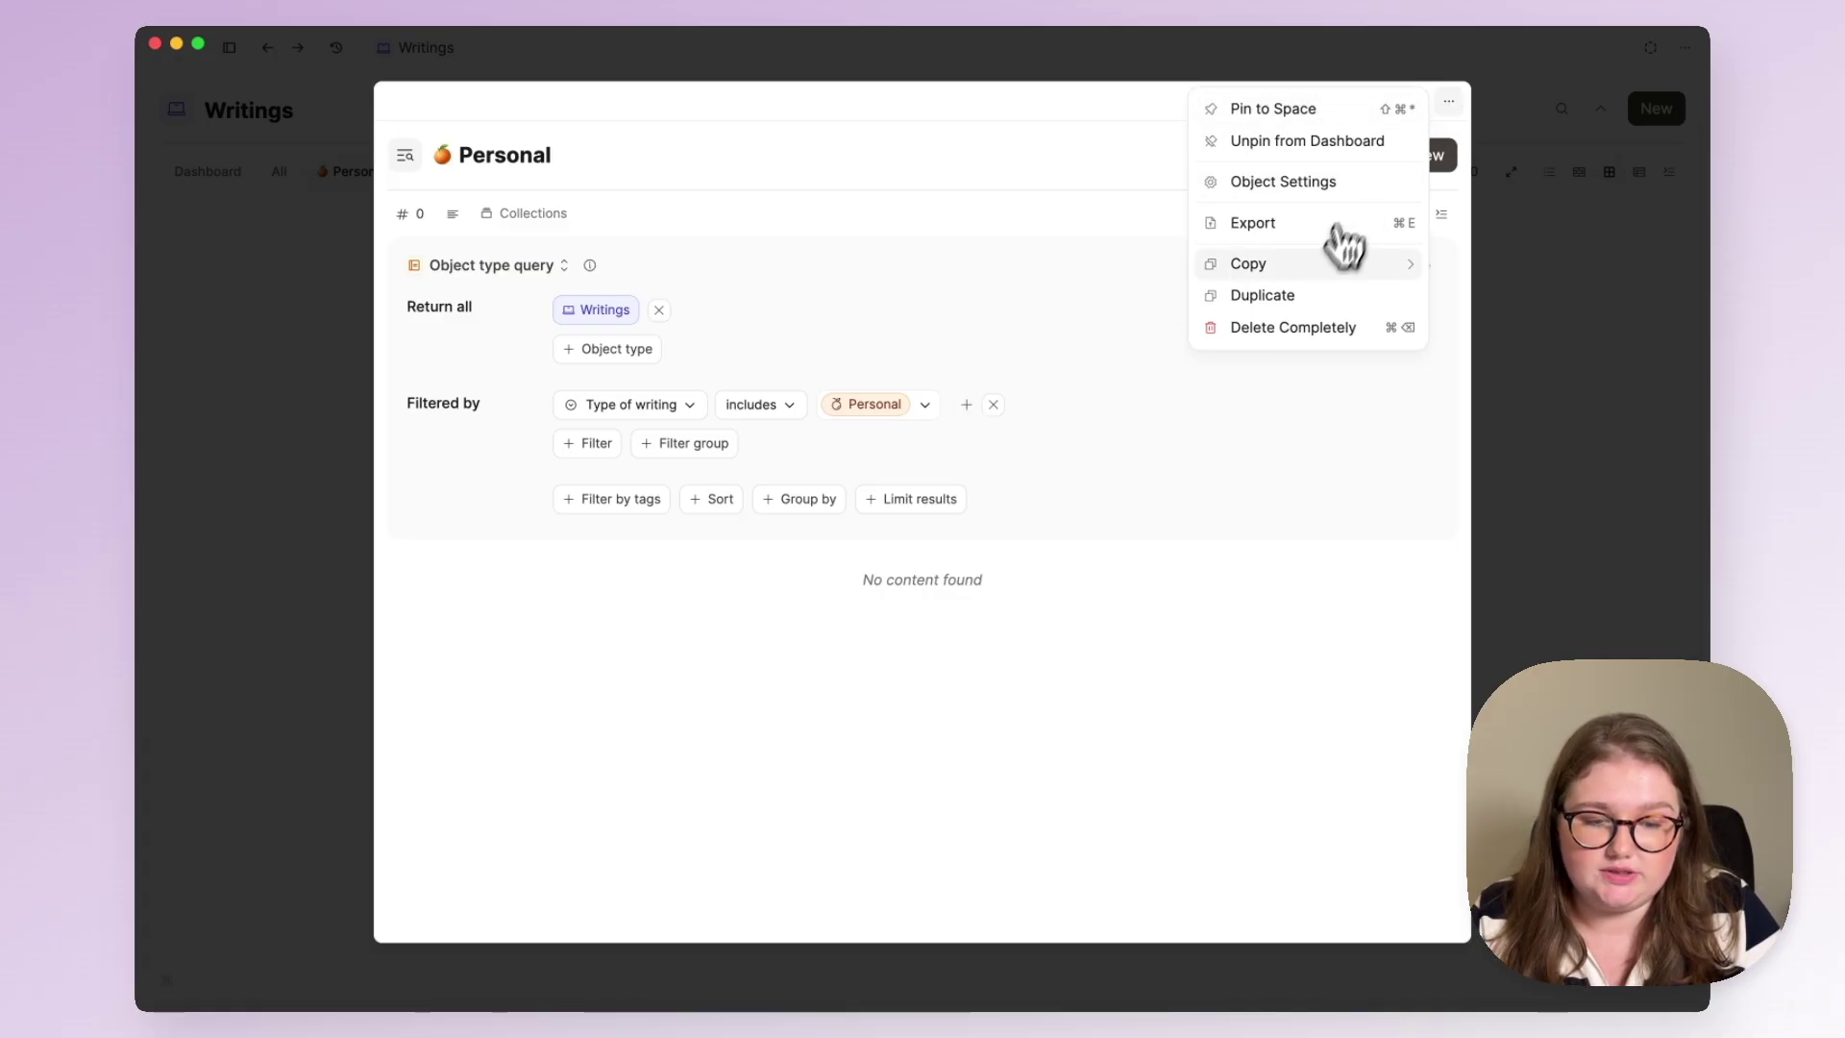
click(1309, 298)
Retitle the copy with the author's name and filter it to the author-named type instead of Personal
key(super+a)
key(BackSpace)
text(B)
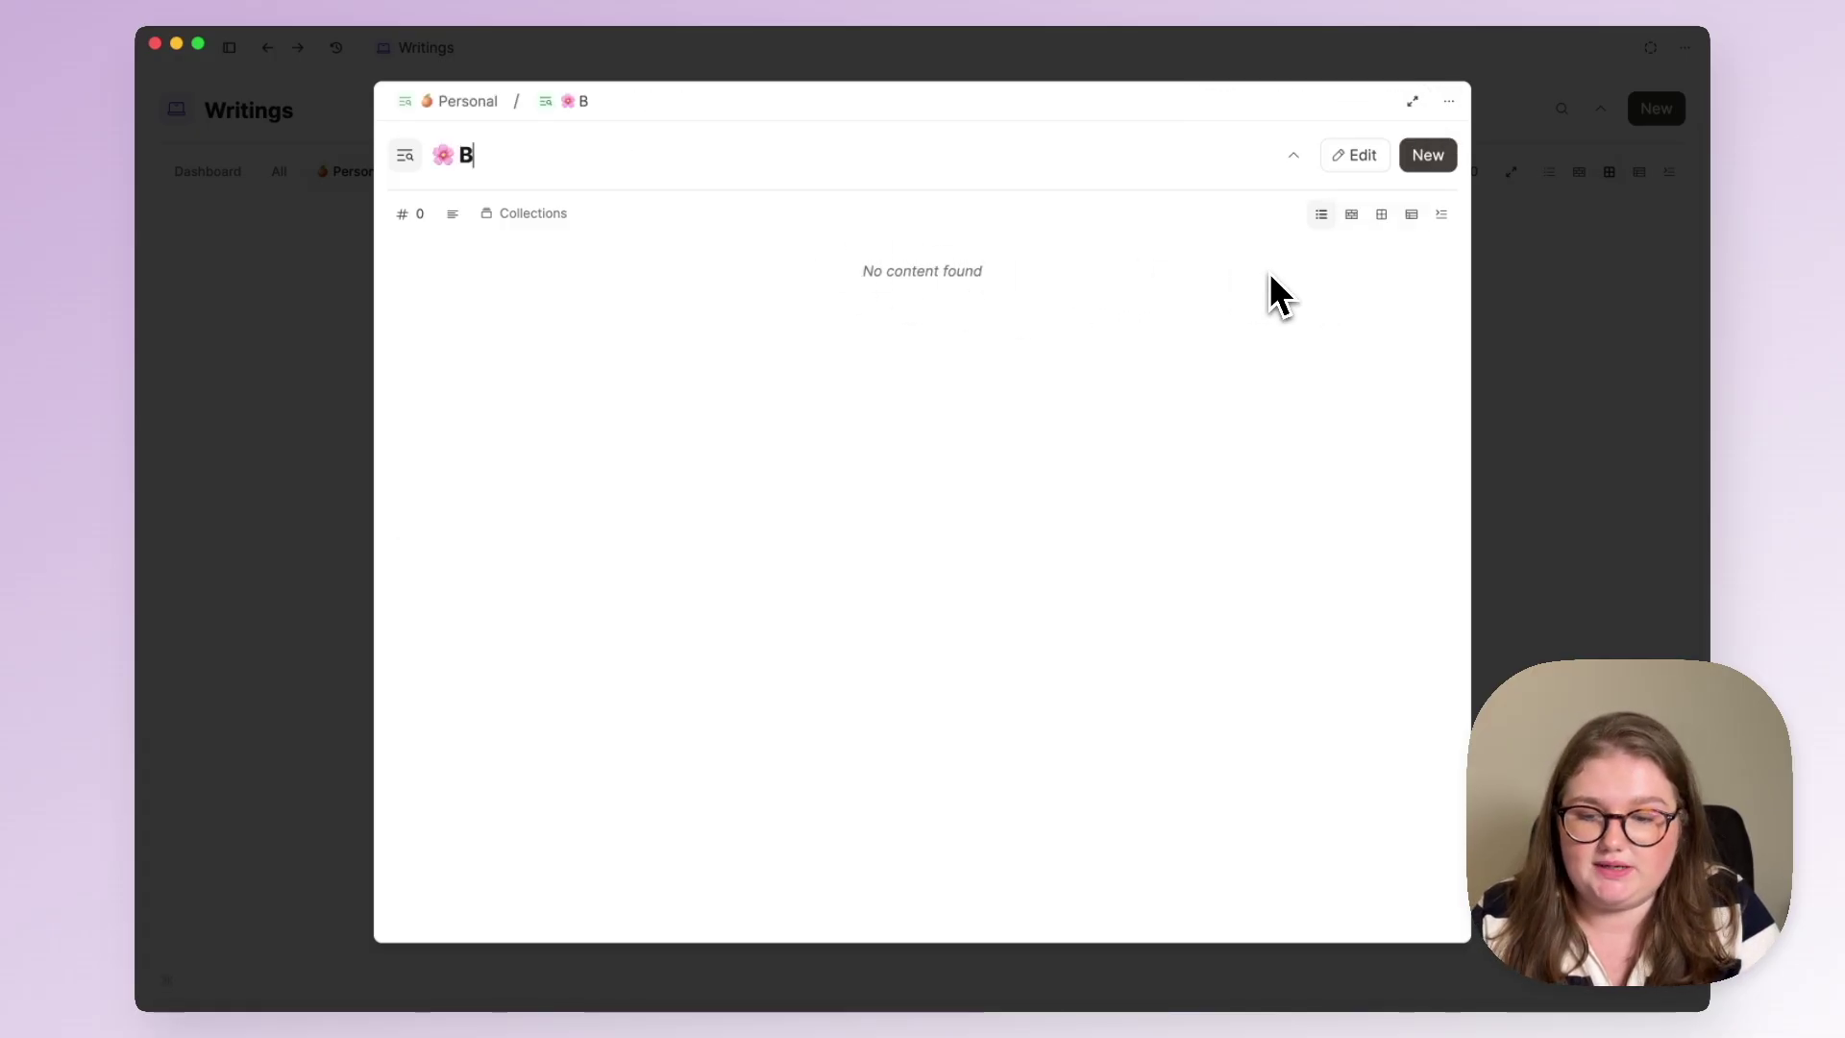
text(eth McClelland)
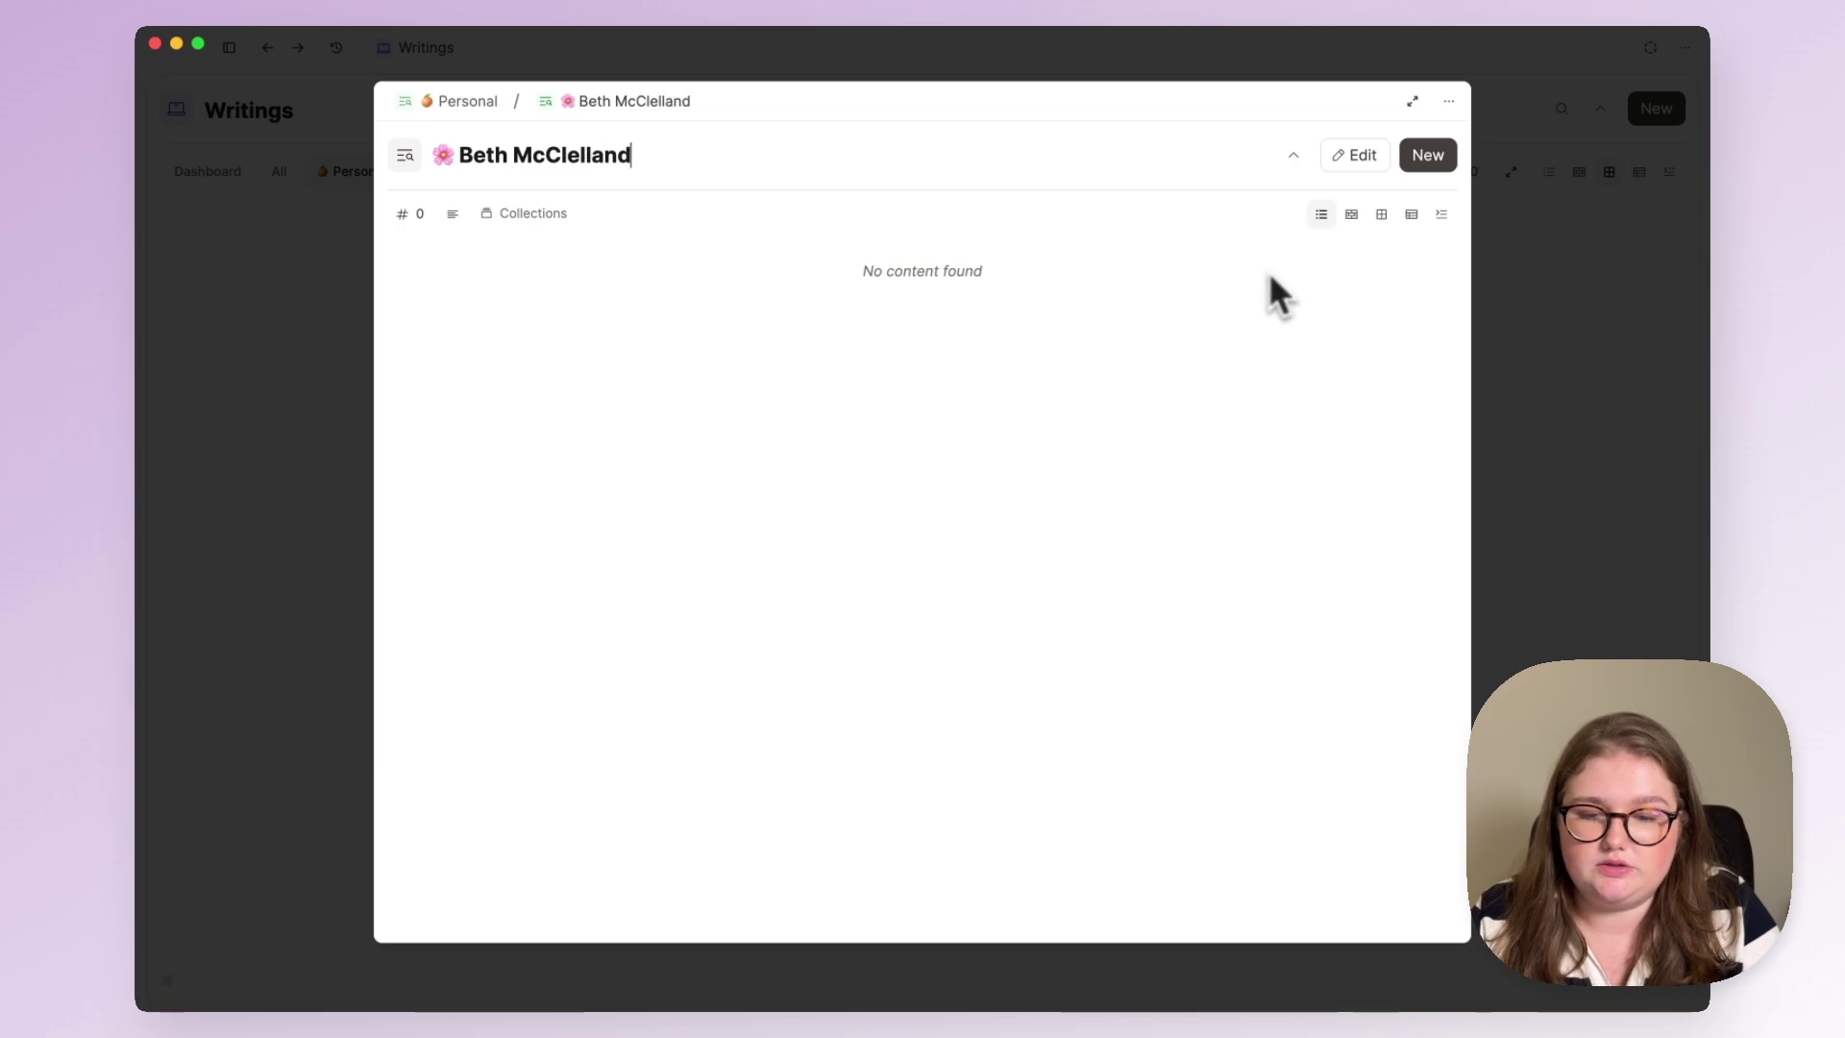
click(1350, 157)
click(925, 407)
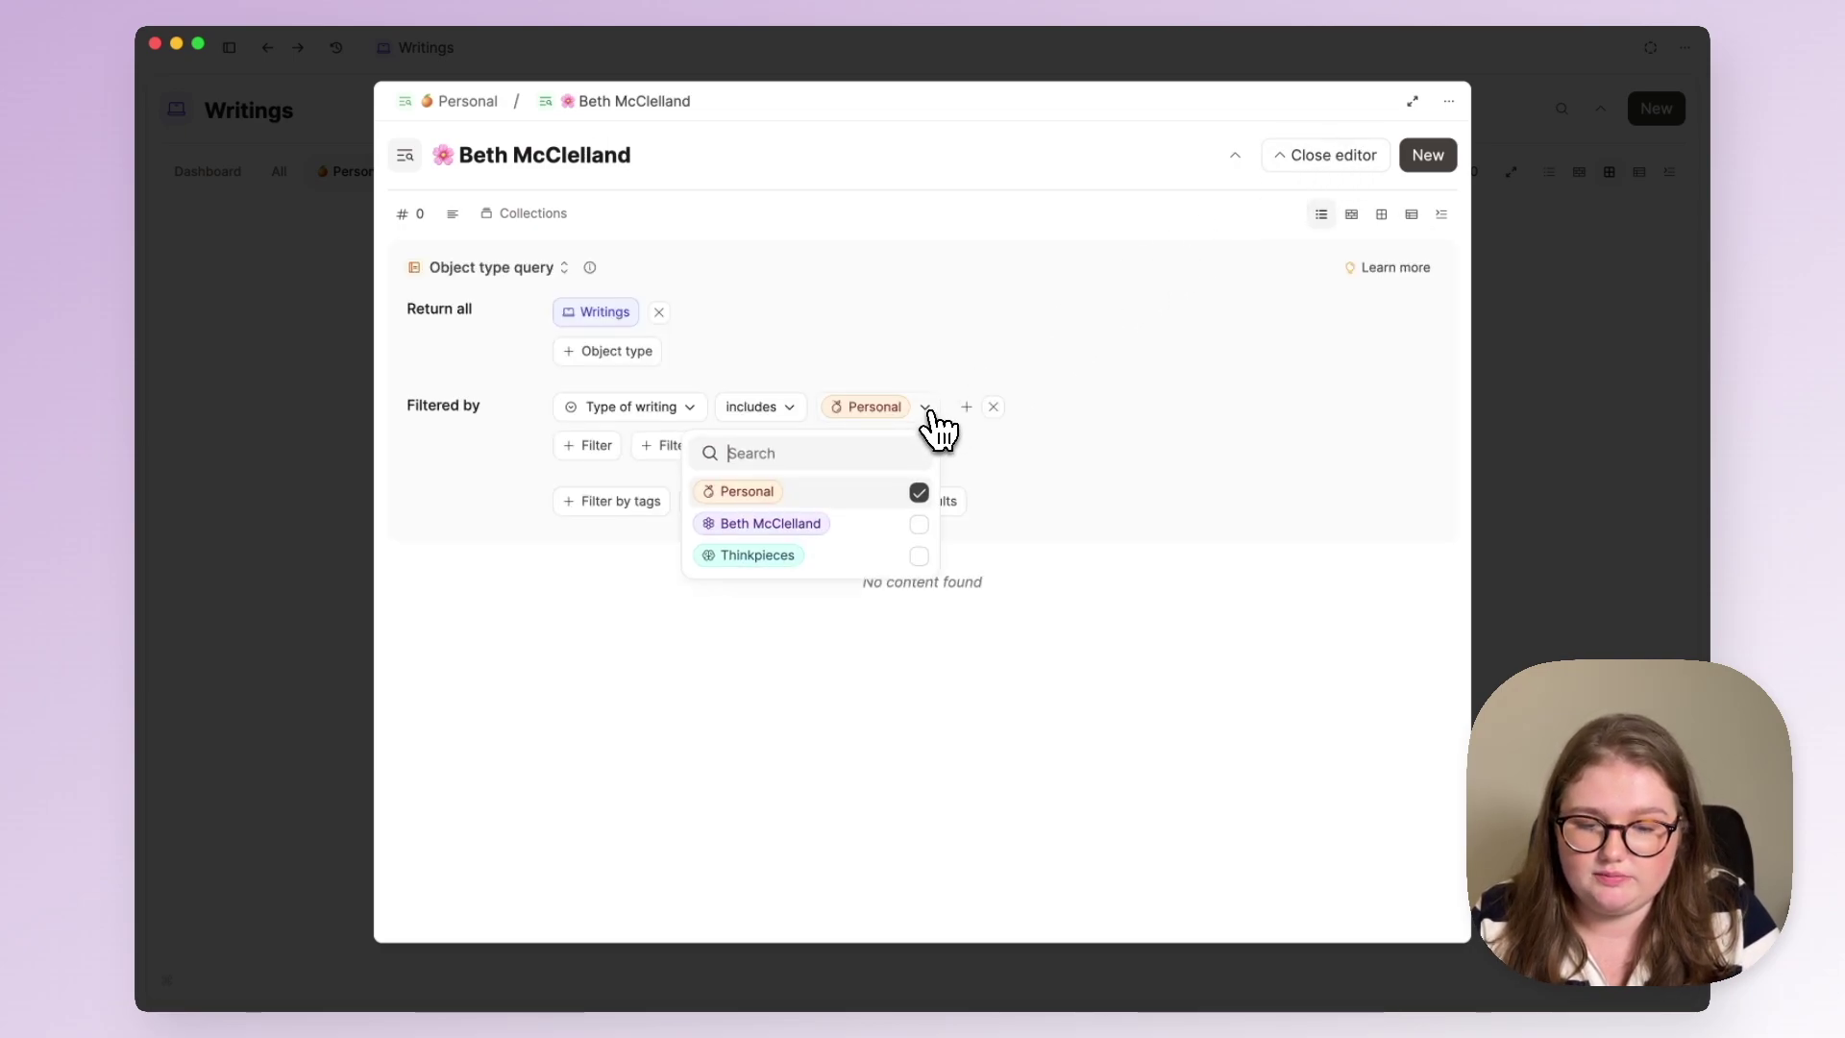
click(826, 523)
click(836, 495)
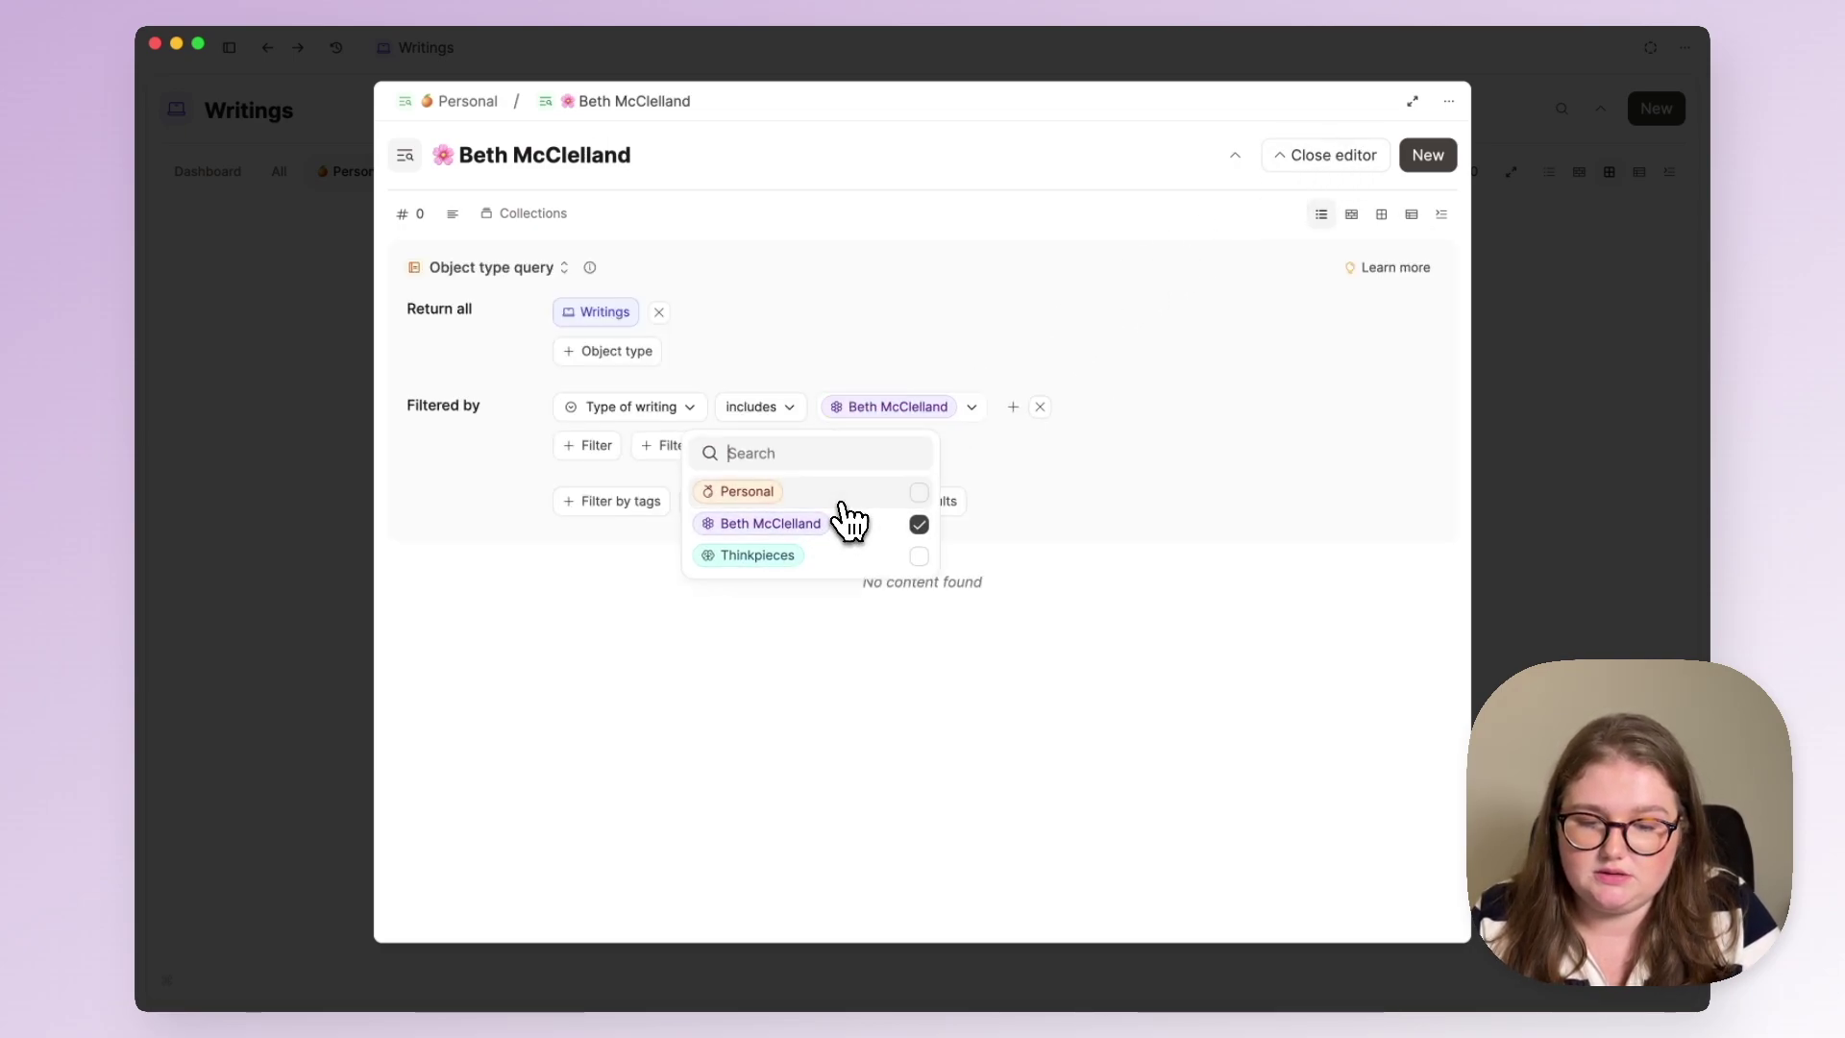
click(1080, 299)
Pin the author-named query to the dashboard and duplicate it
click(1449, 102)
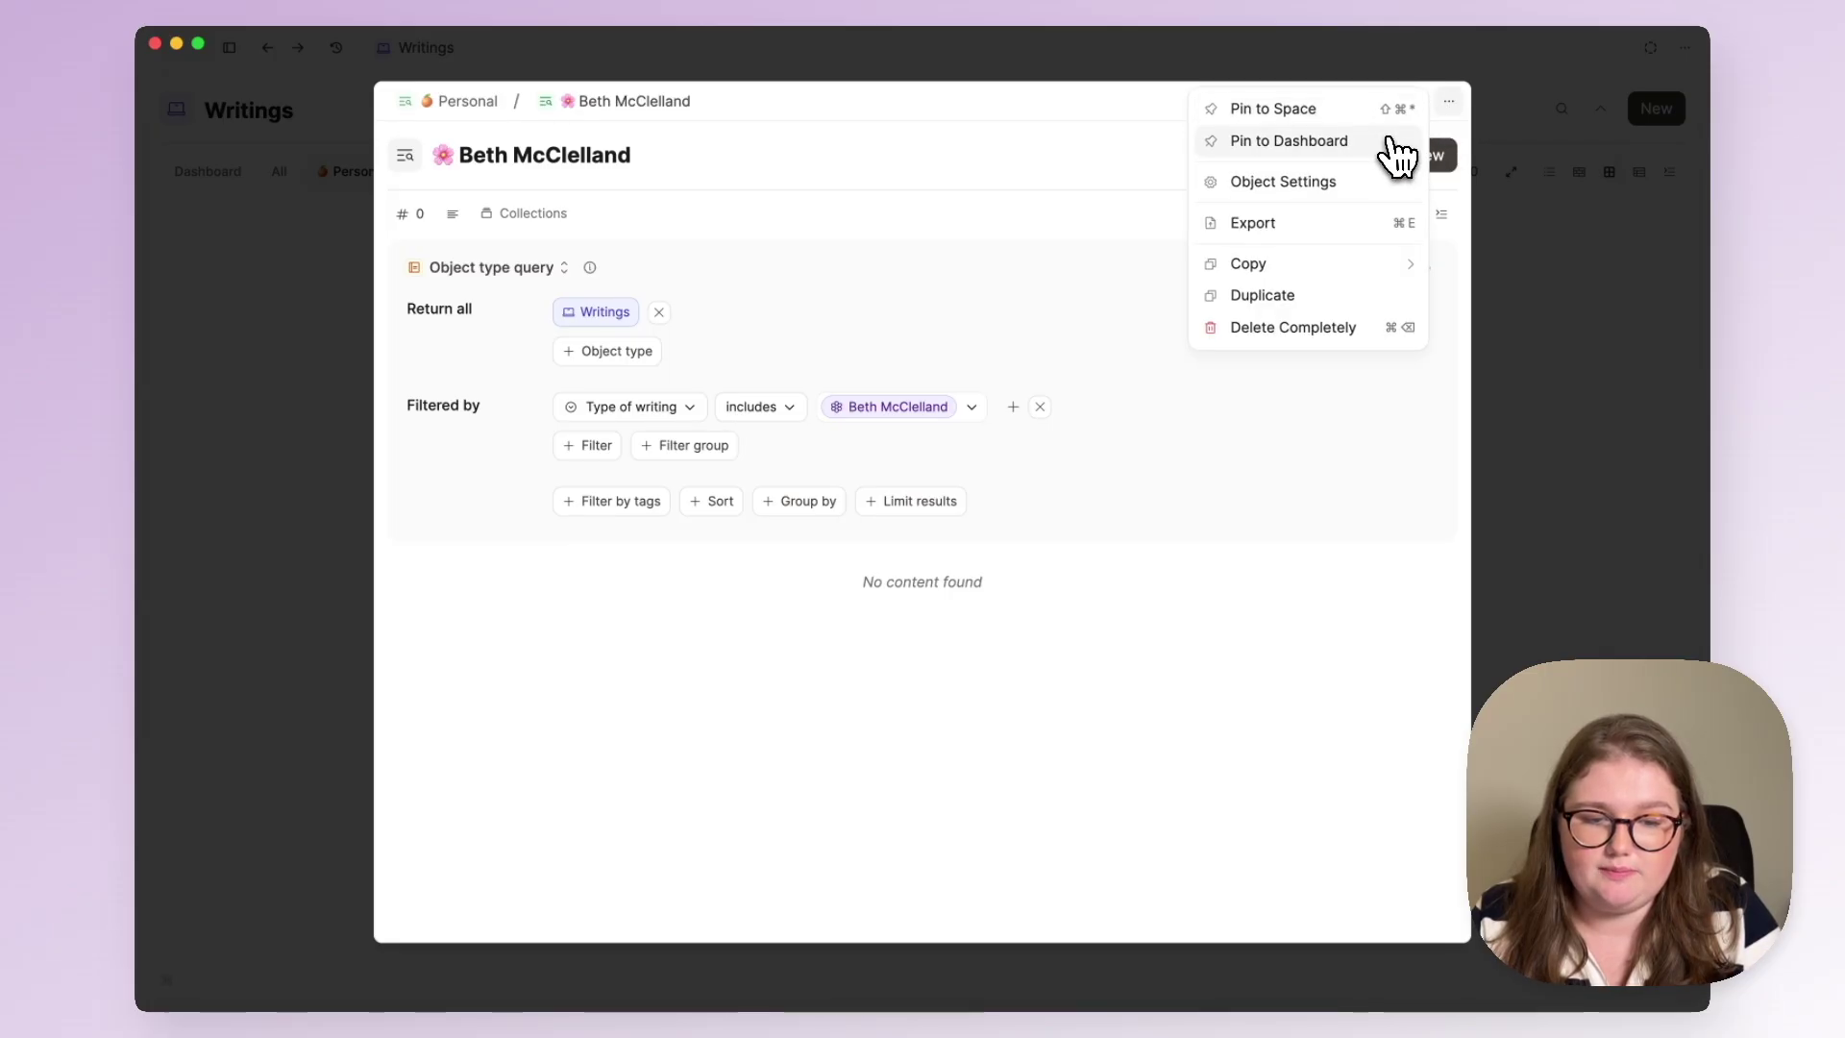
click(1389, 140)
click(1448, 102)
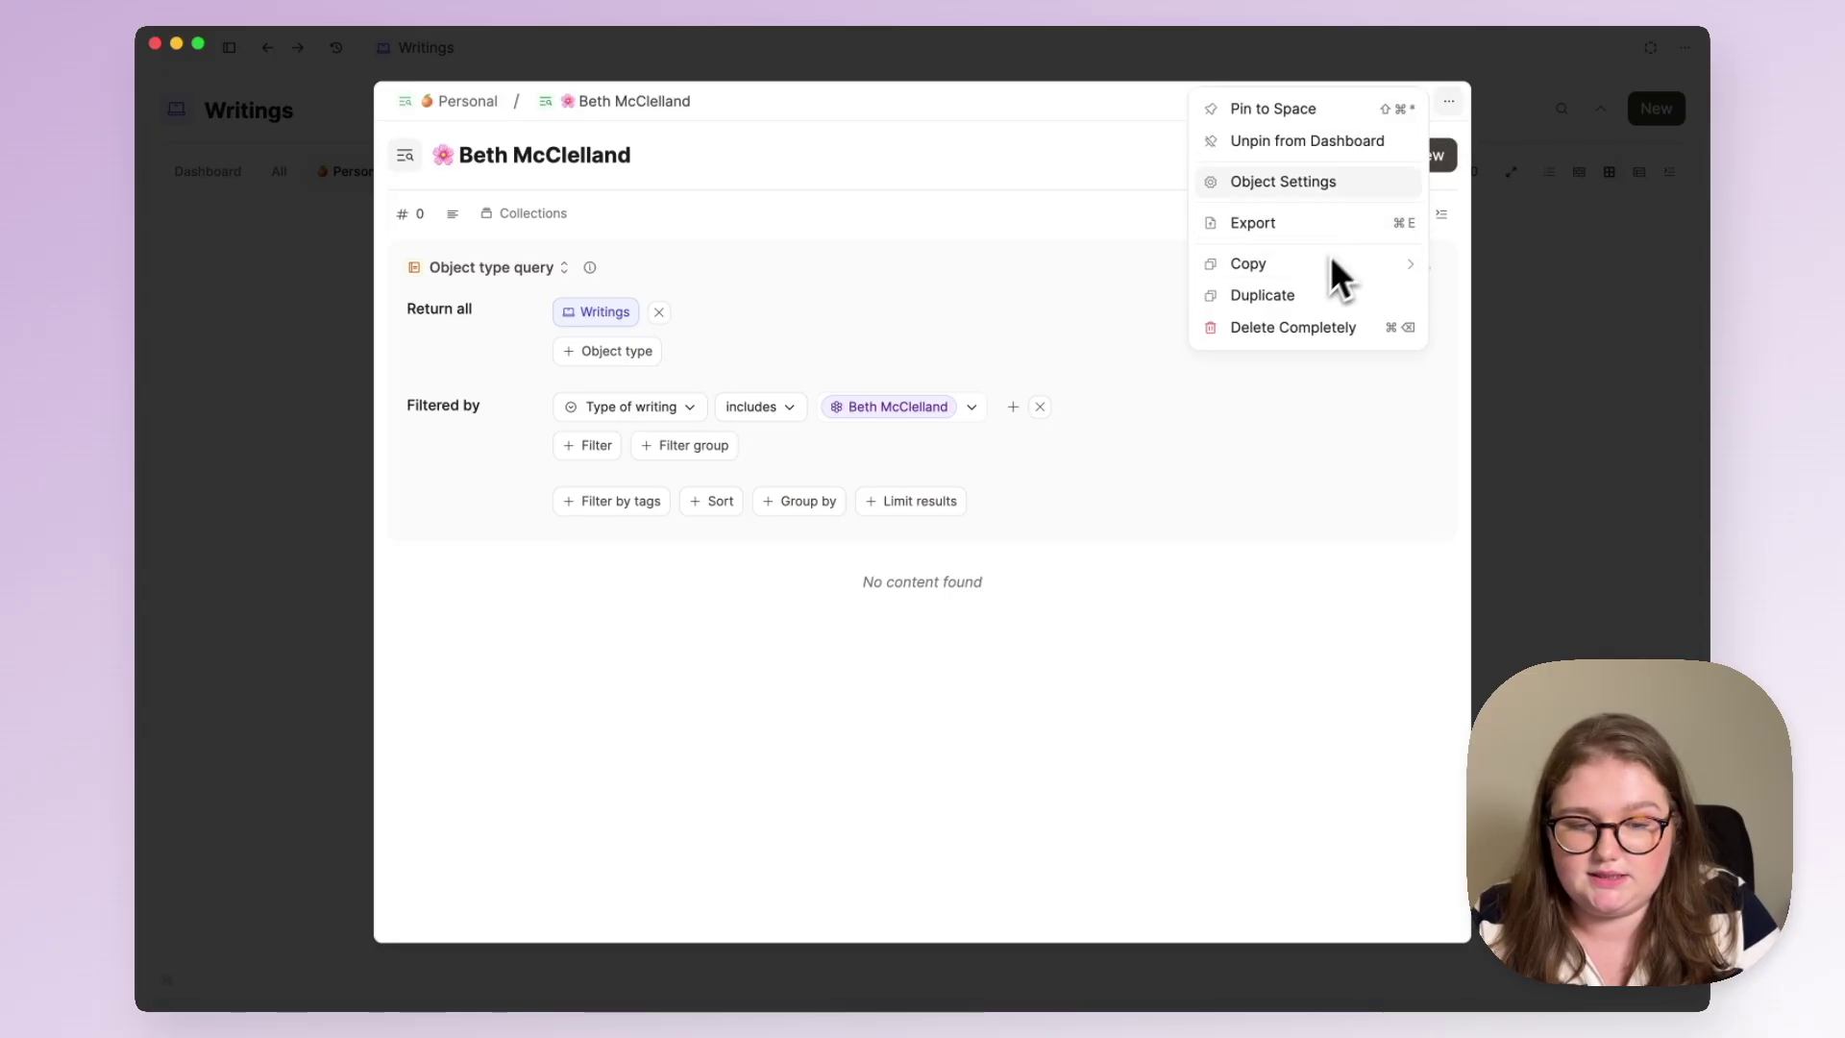
click(1299, 297)
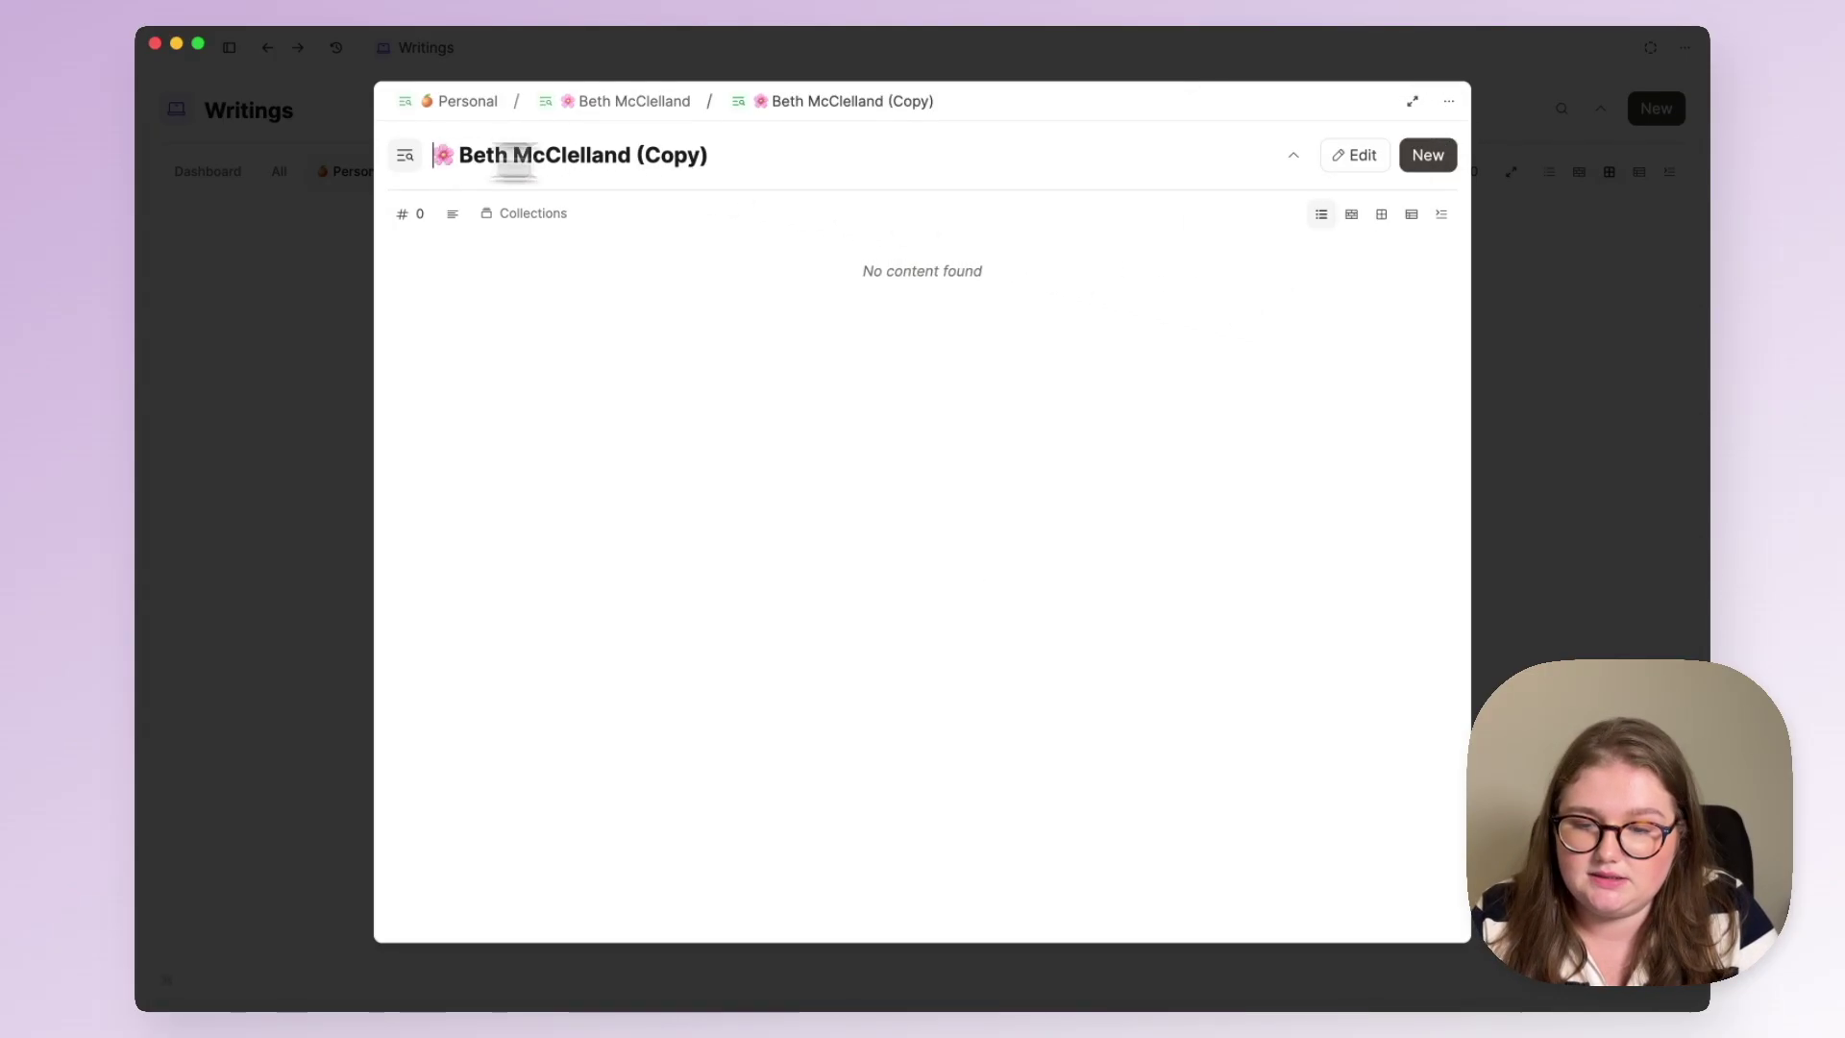
key(super+a)
key(Escape)
Look through the author-named, Thinkpieces and Personal tabs of the Writings collection
click(453, 173)
click(567, 178)
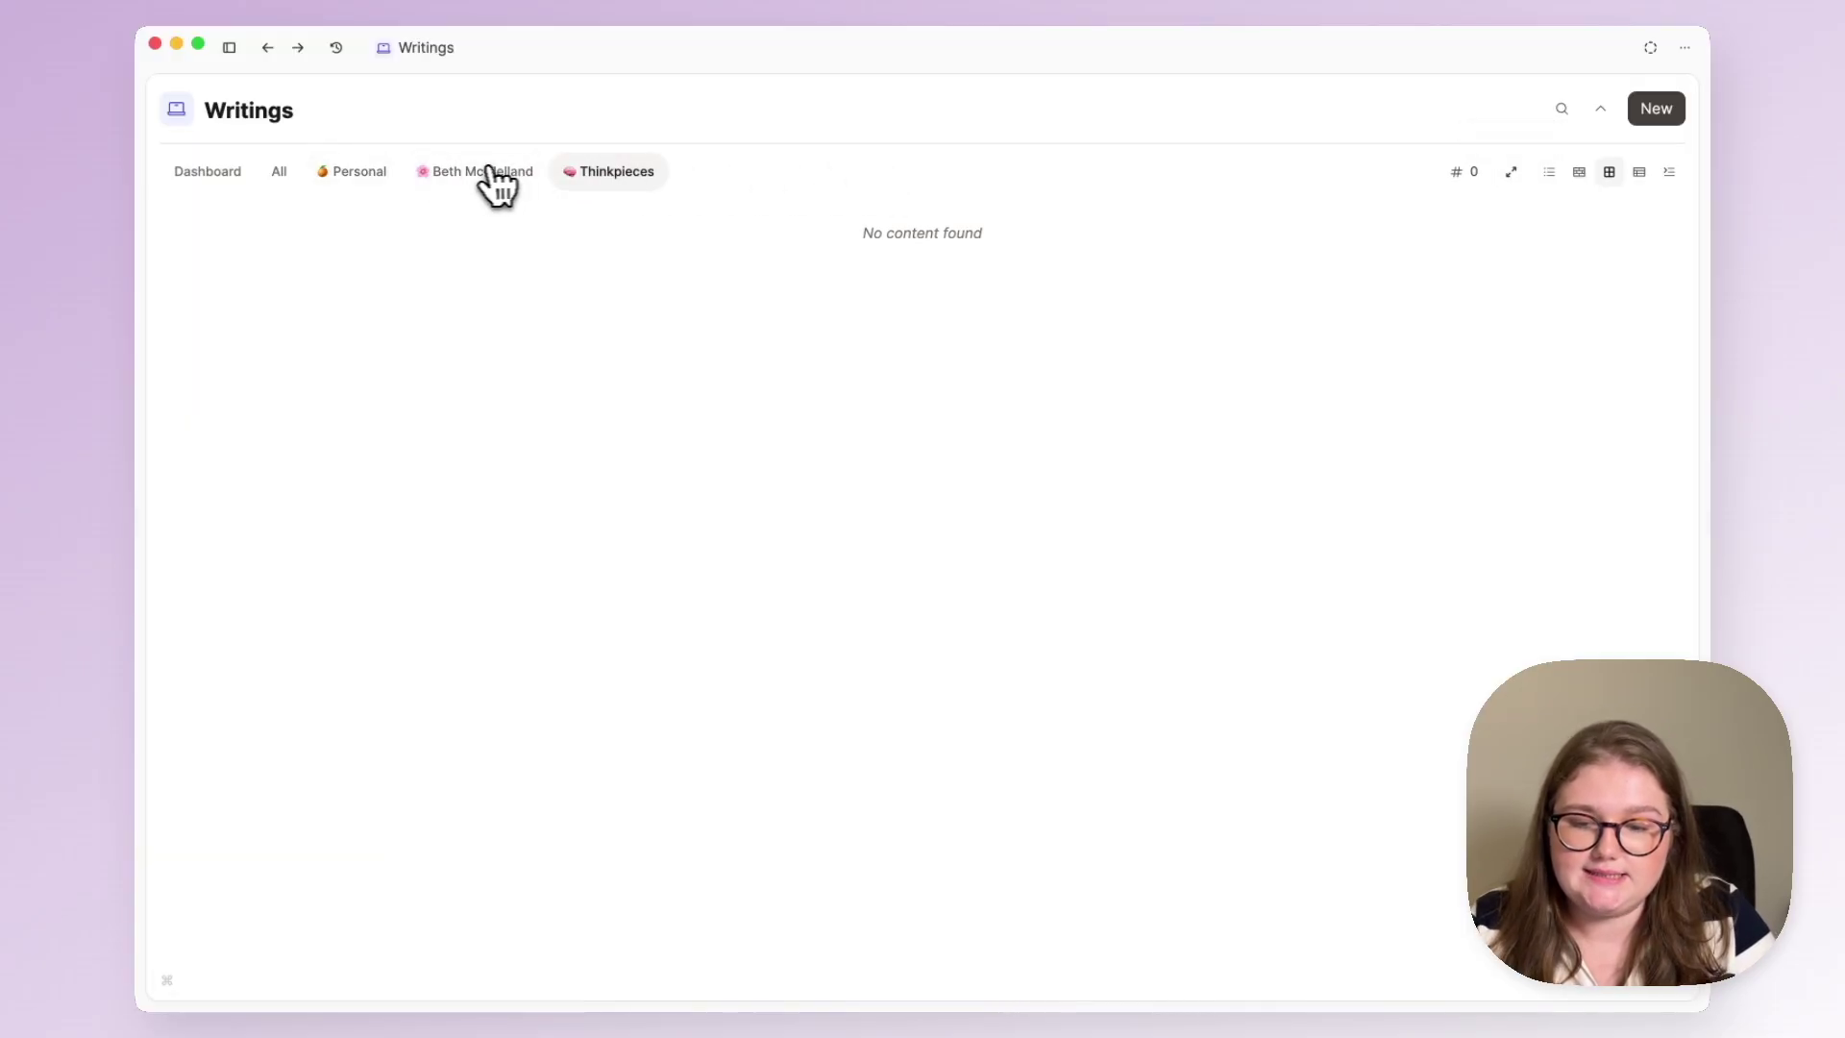
click(490, 173)
click(346, 173)
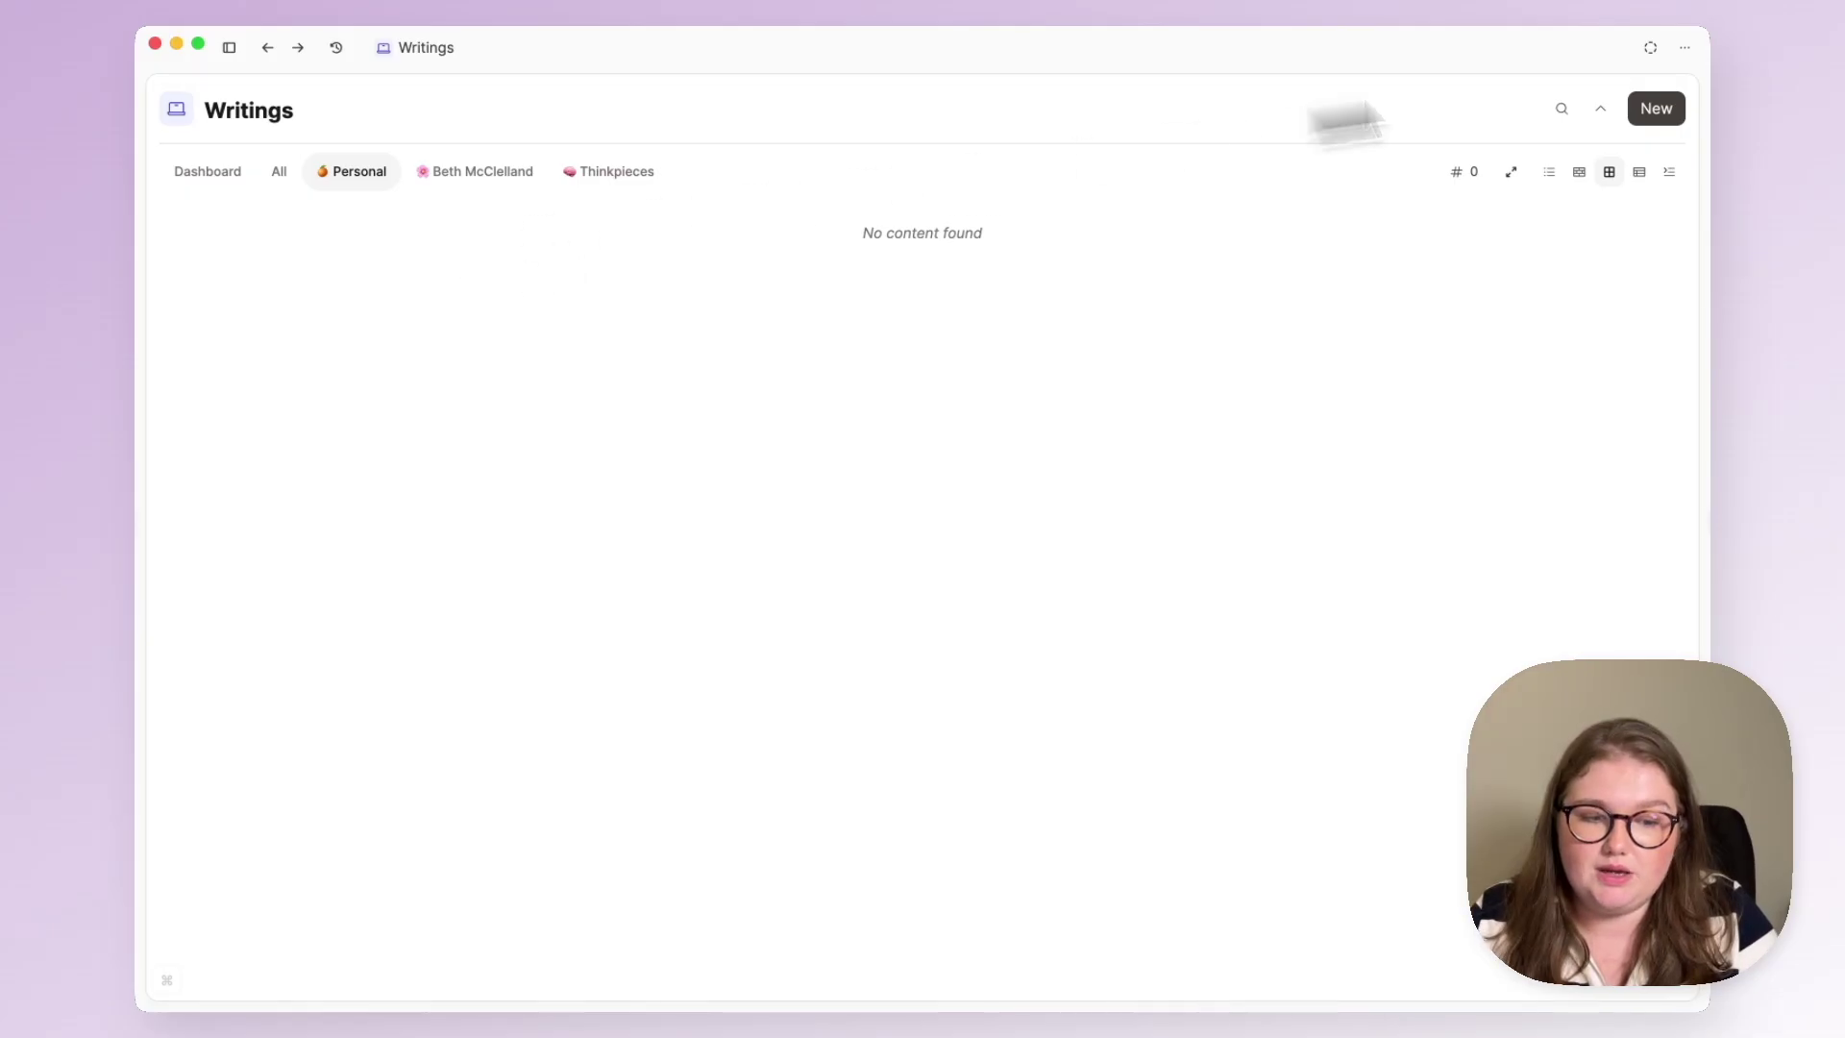
click(1687, 50)
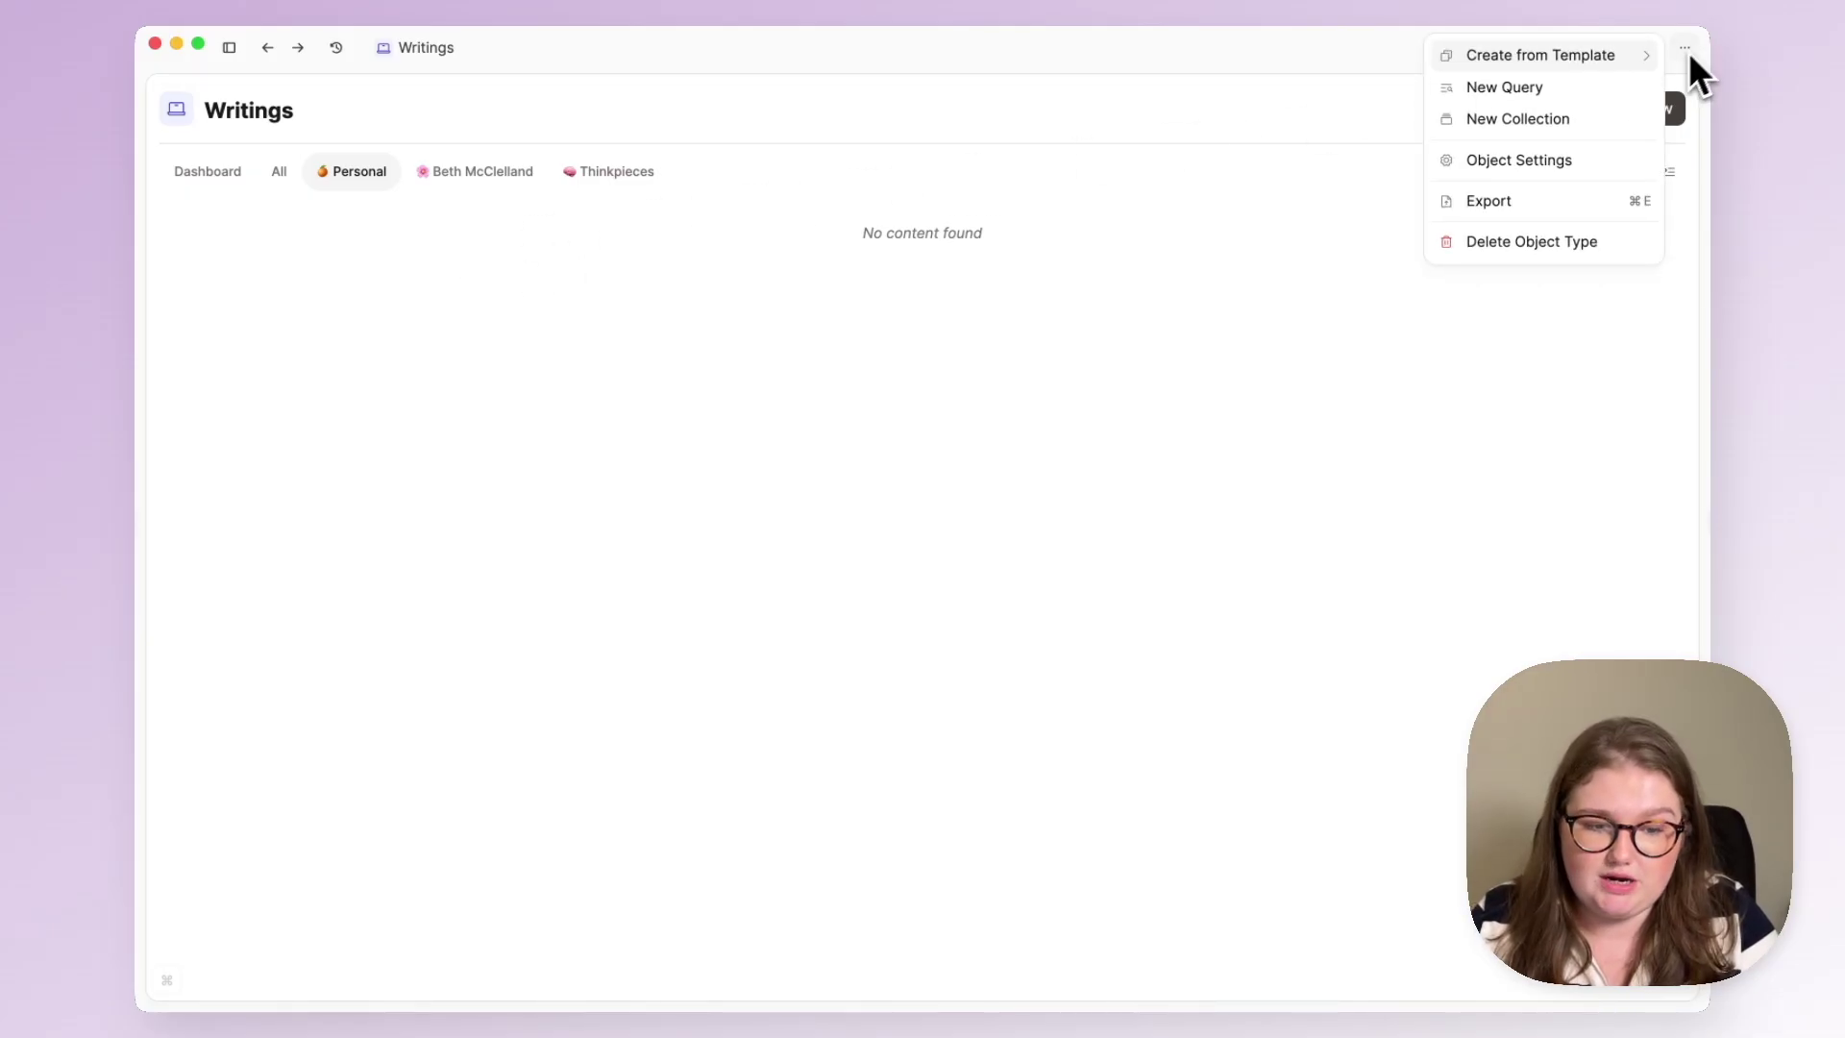
Create a Writings query titled 'Maintenance Query', add a property filter, and expand it to full page
click(1566, 85)
drag(434, 155, 625, 156)
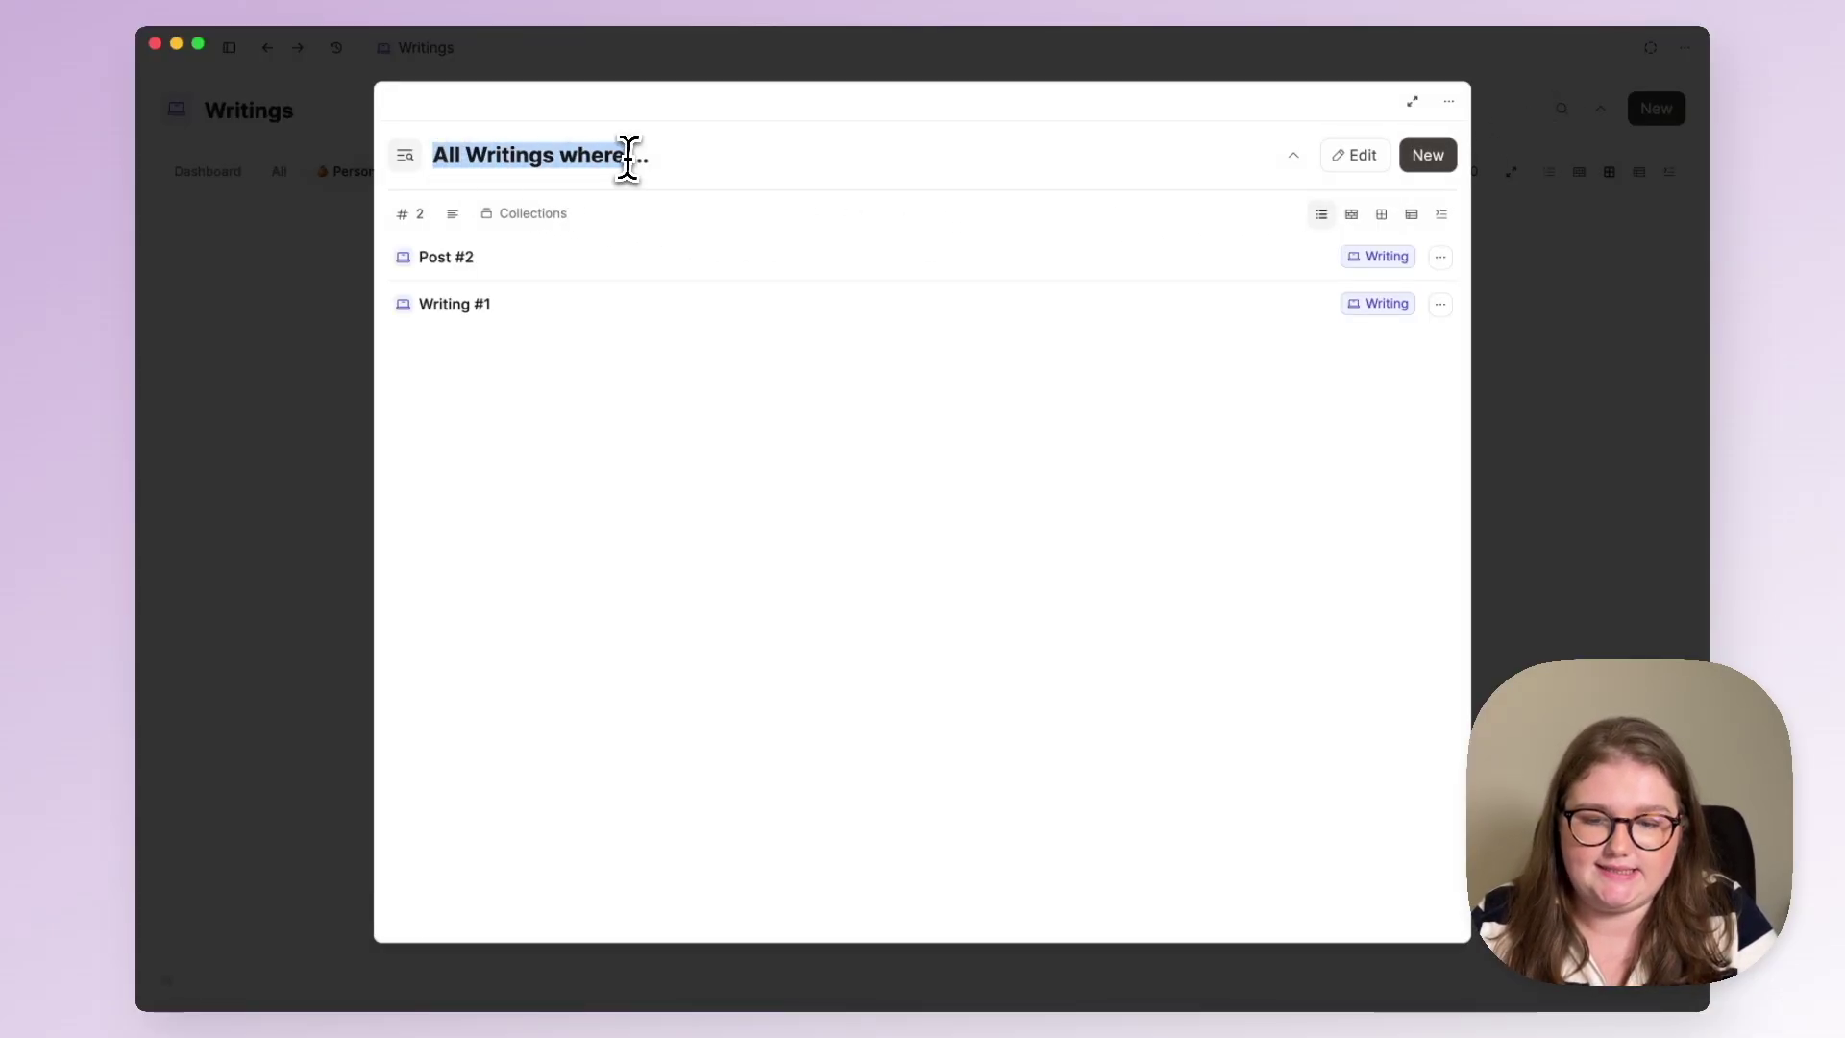
key(BackSpace)
text(Mainten)
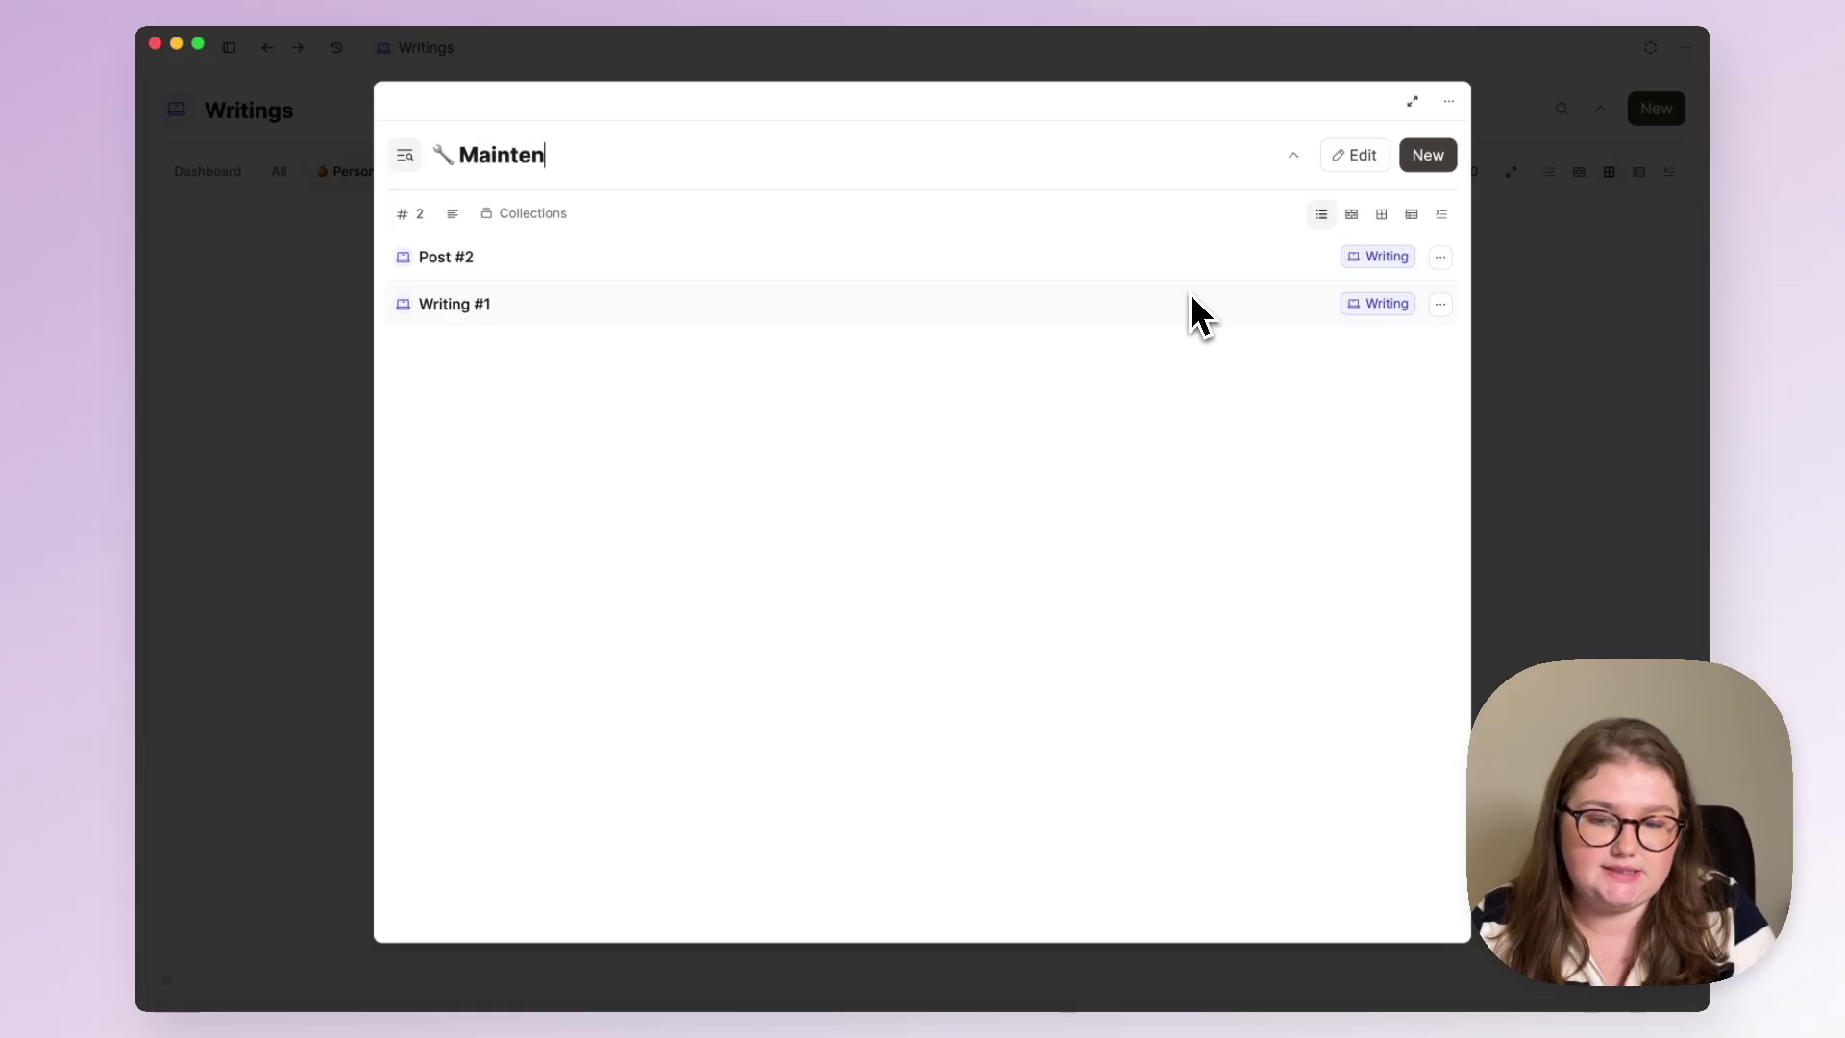
text(ance Query)
click(1354, 160)
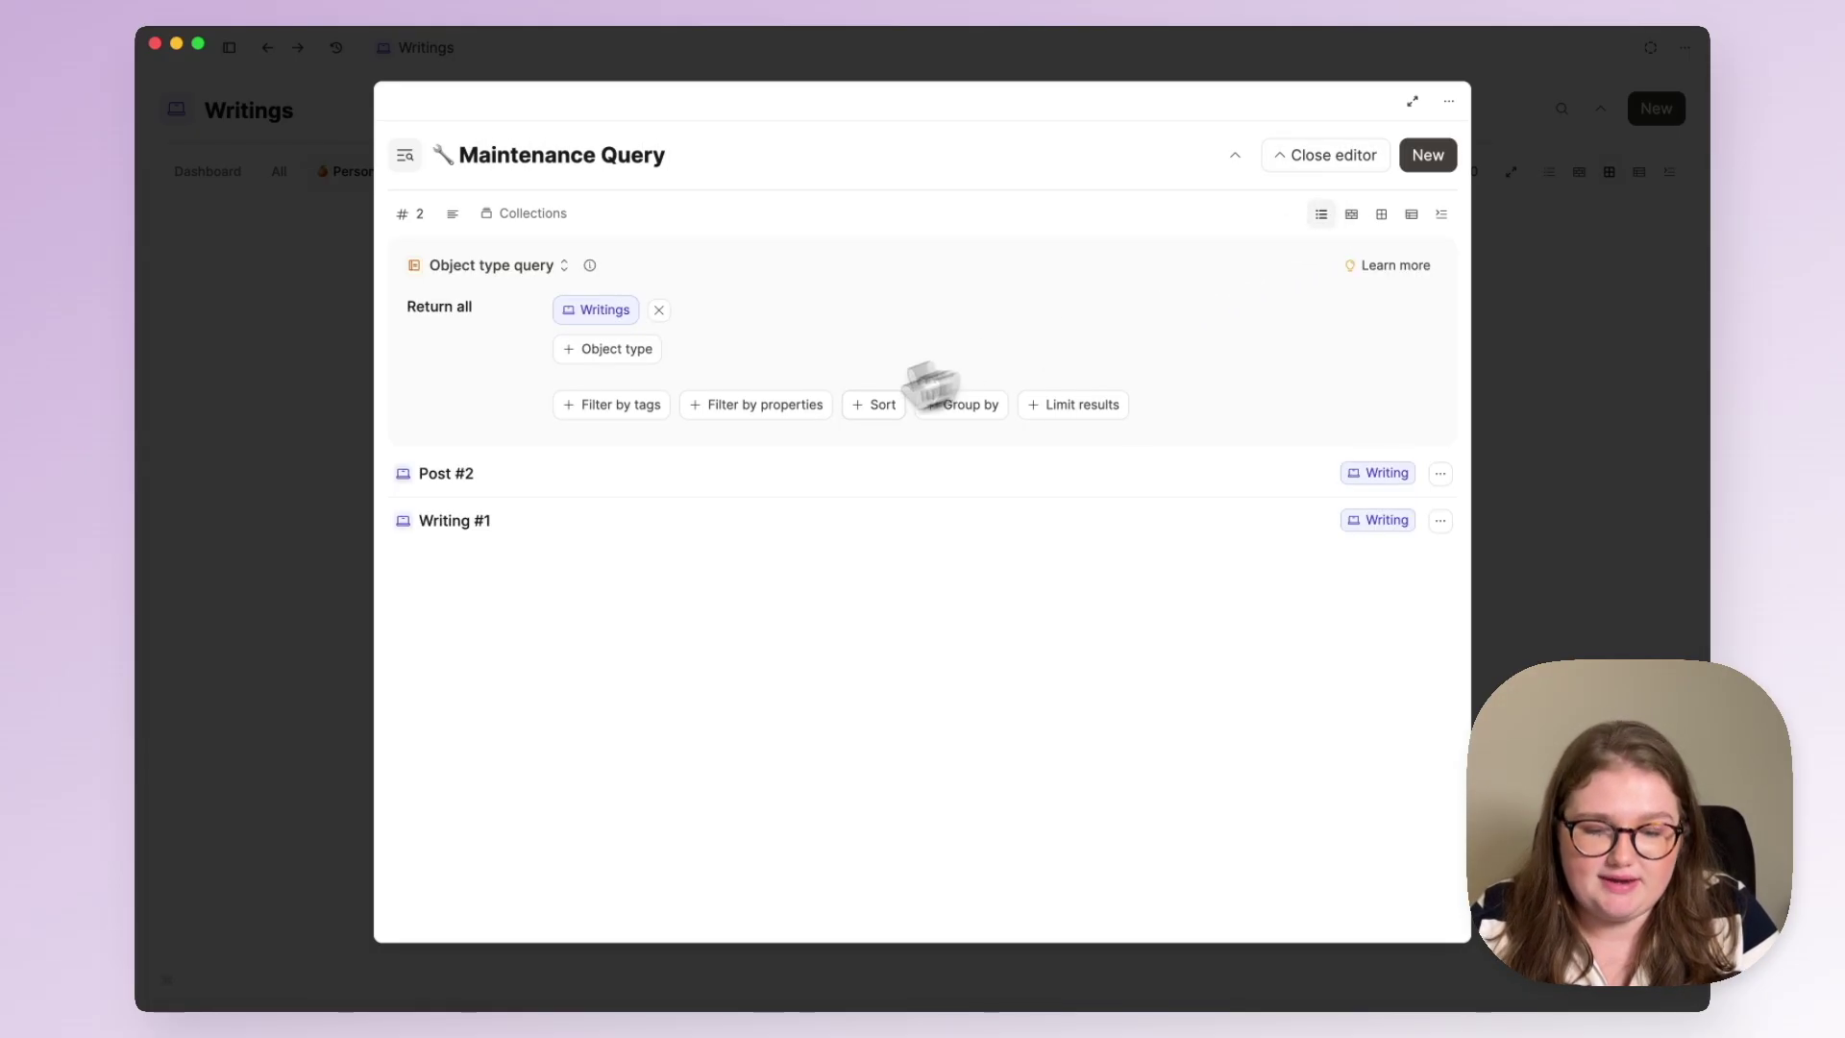
click(803, 407)
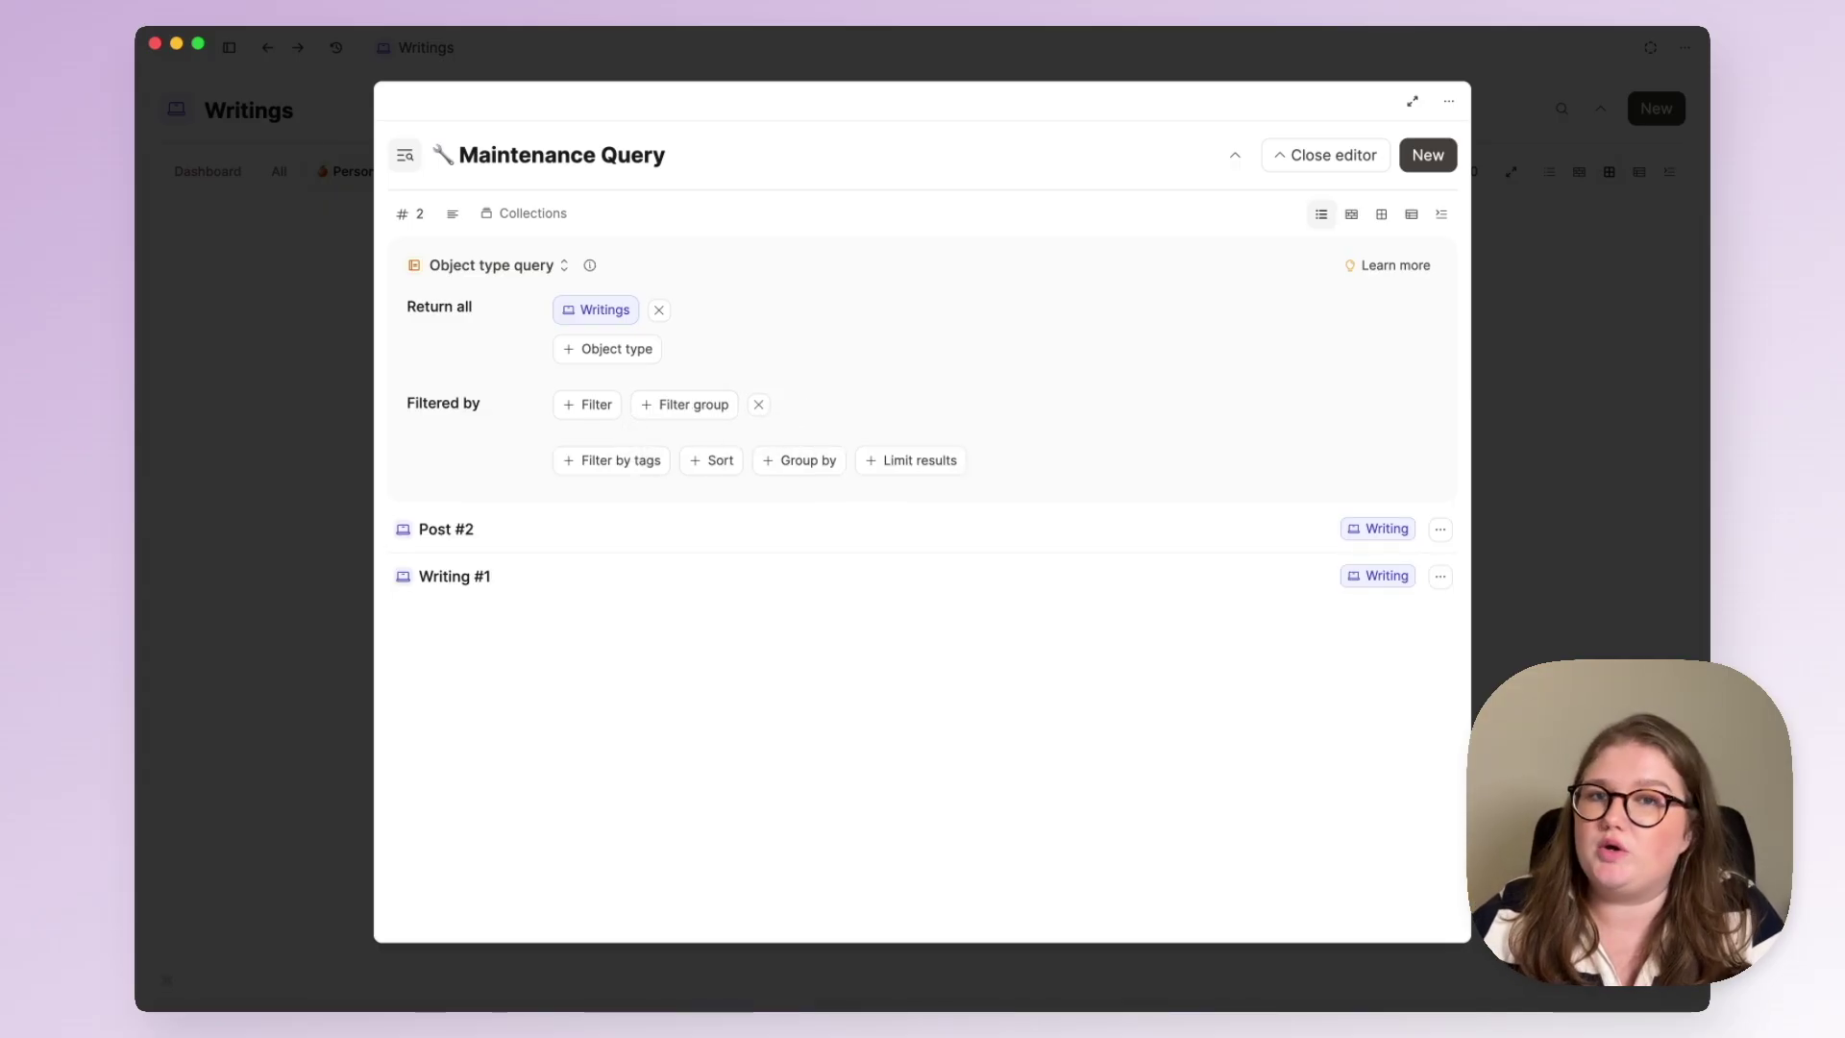
click(329, 424)
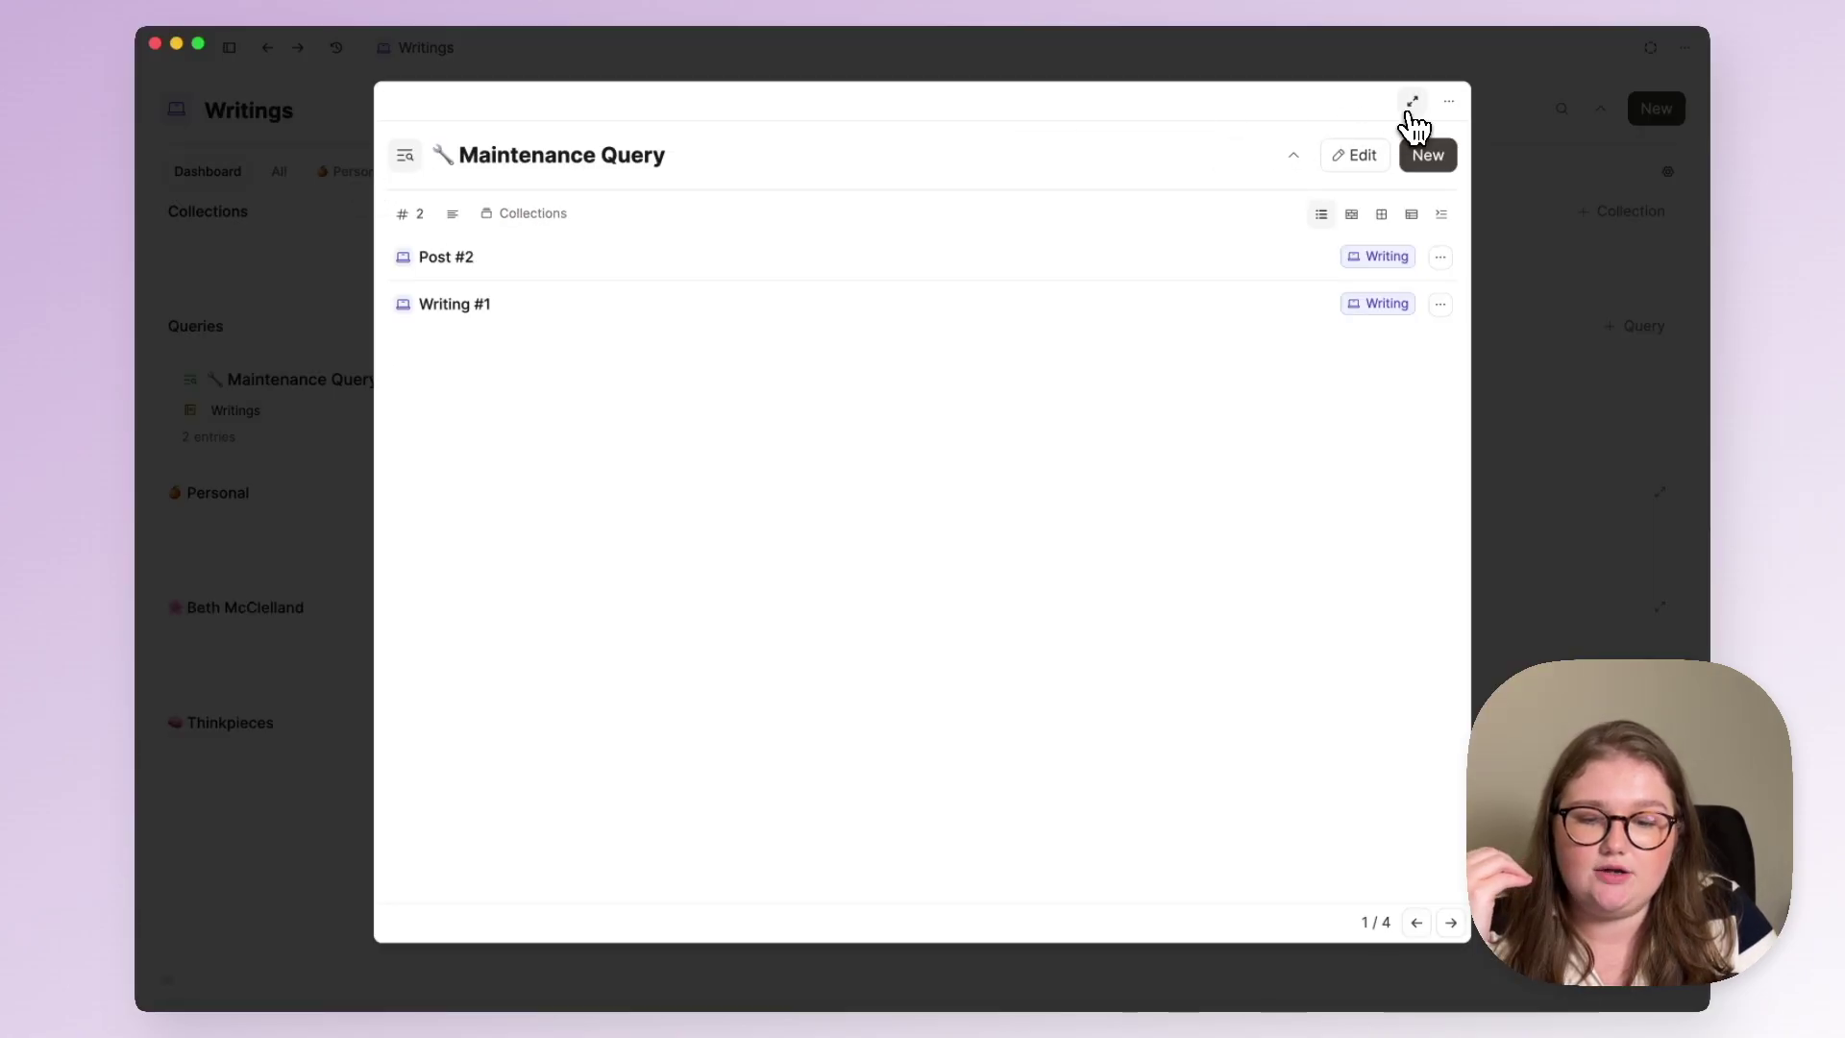
click(1413, 102)
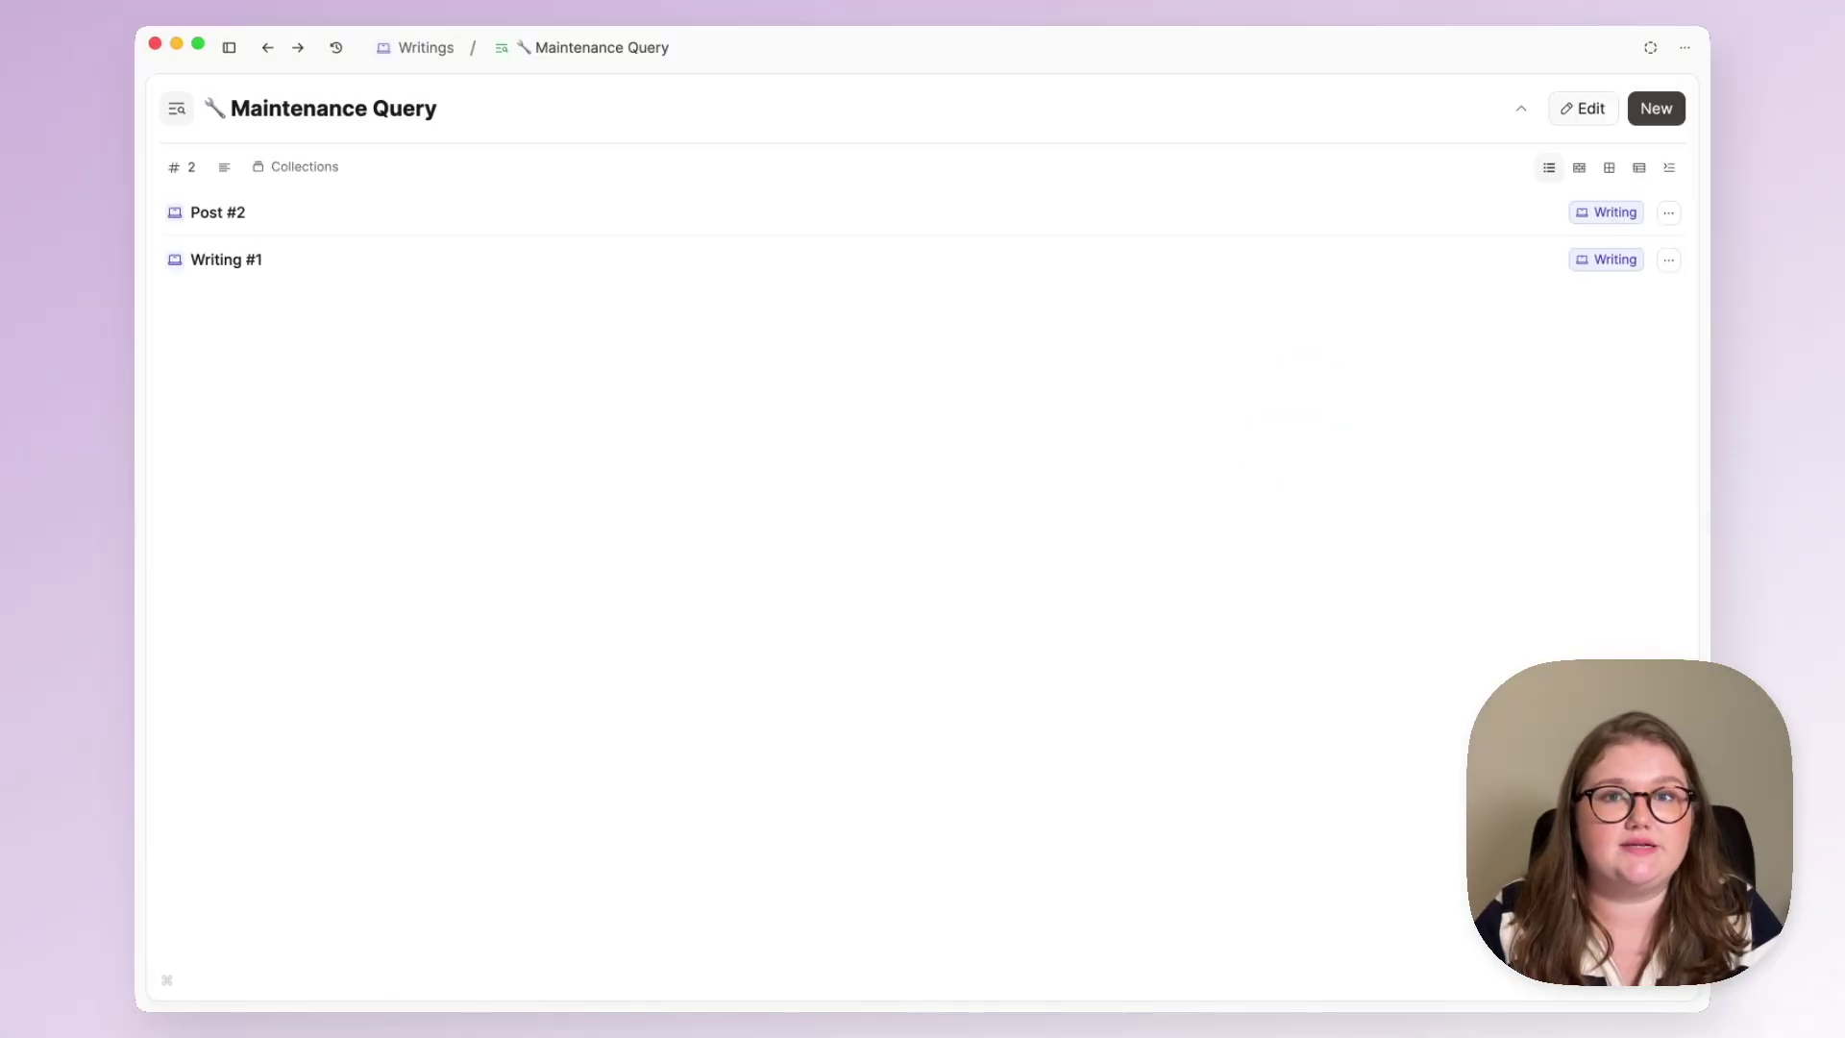
Filter Maintenance Query to writings whose Type of writing is empty
click(1585, 113)
click(375, 365)
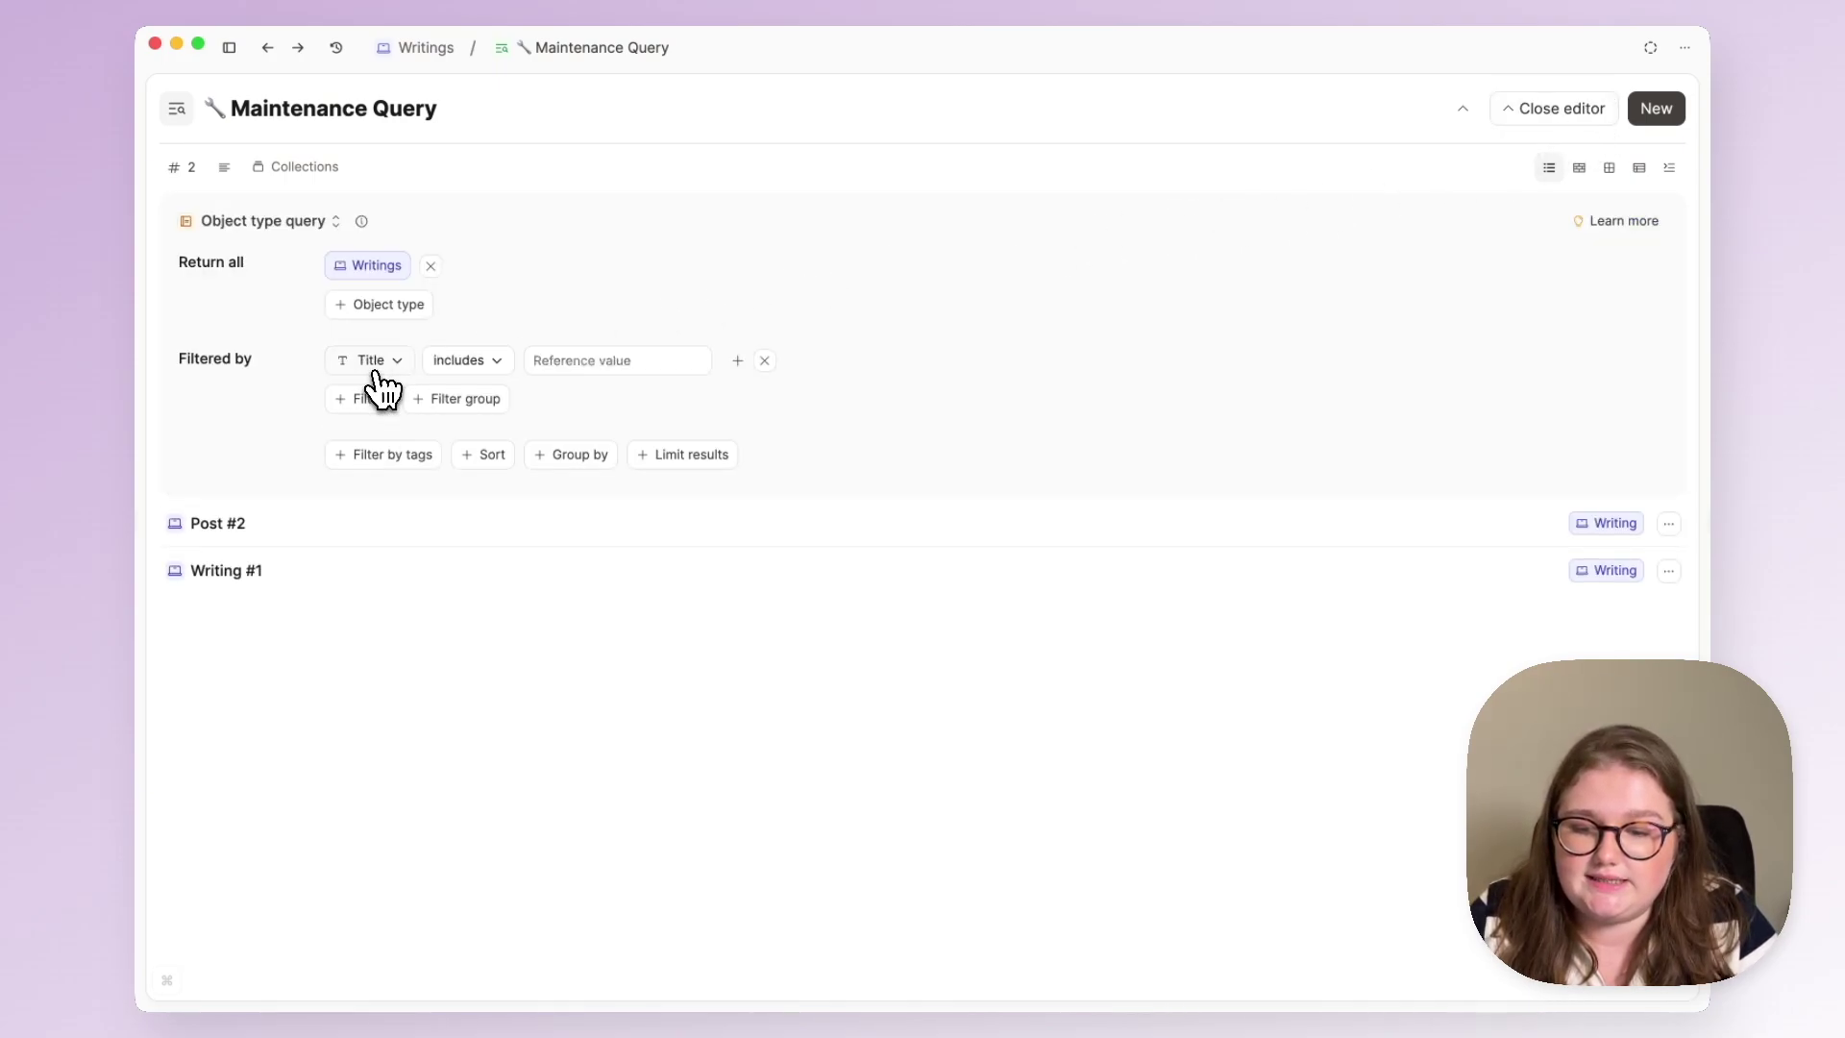
click(389, 368)
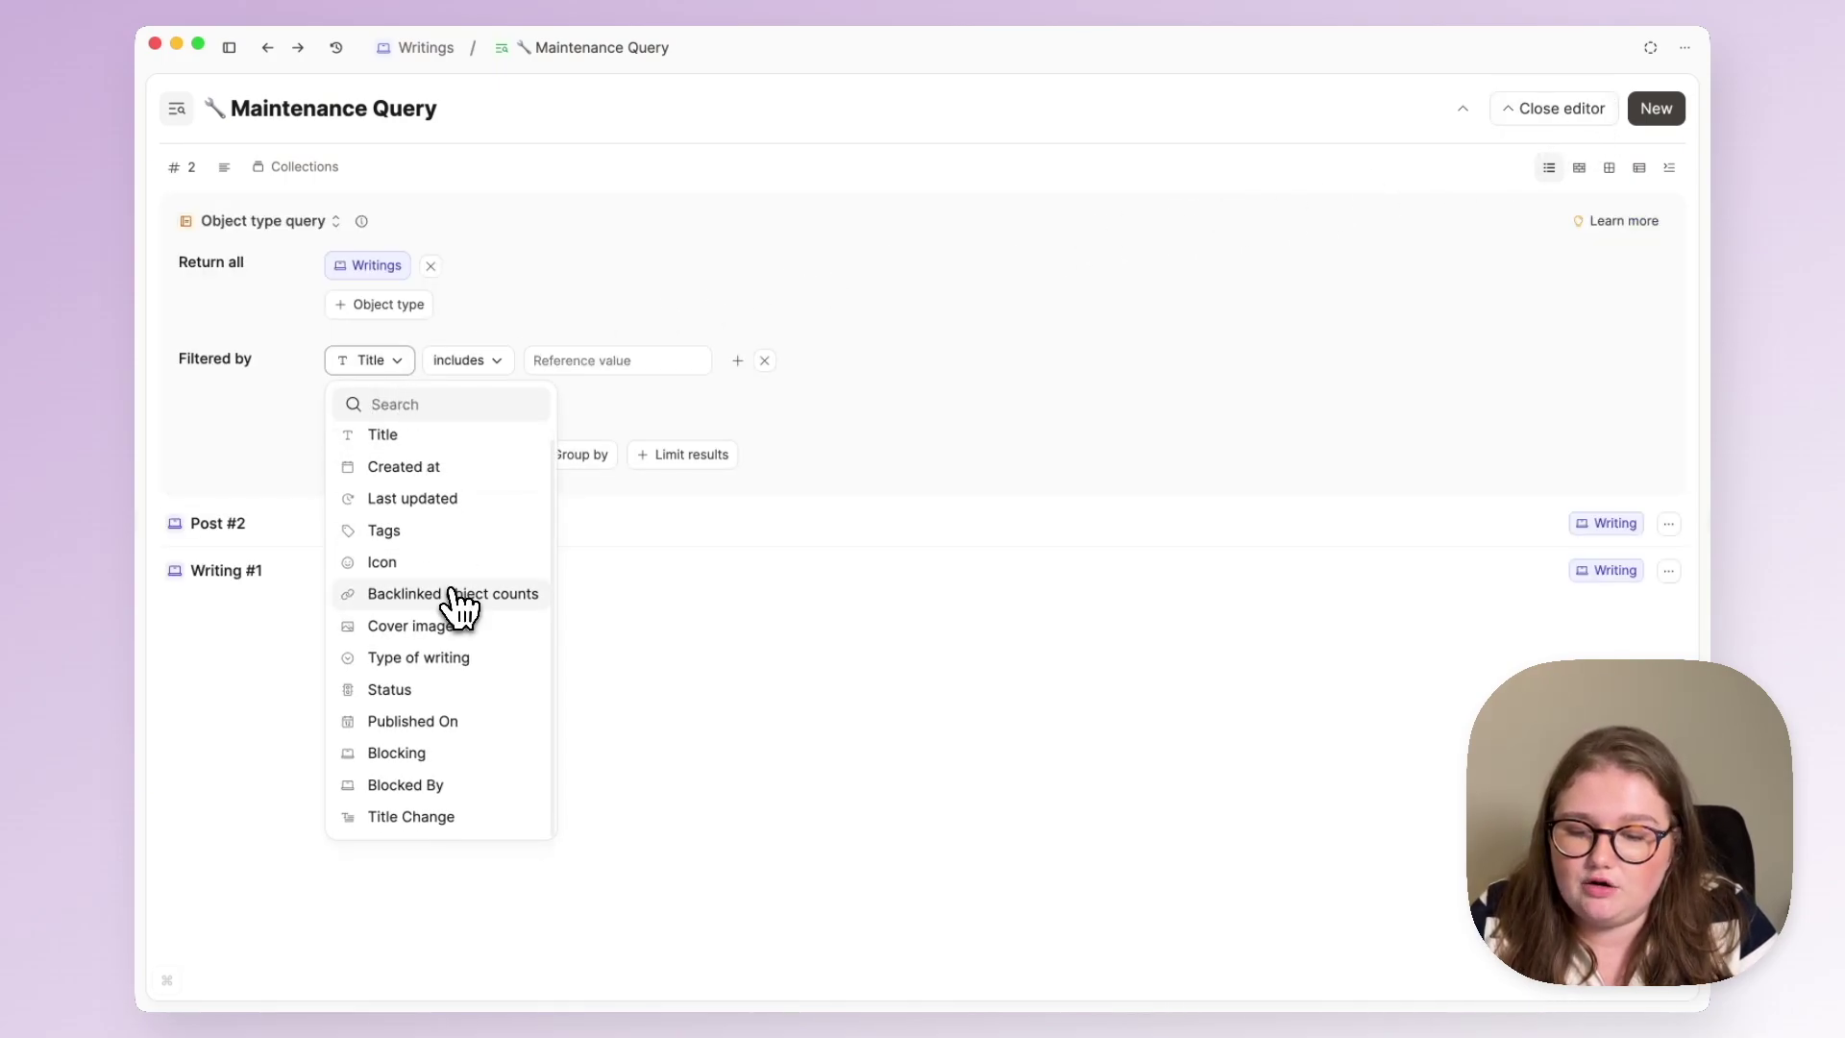
click(470, 659)
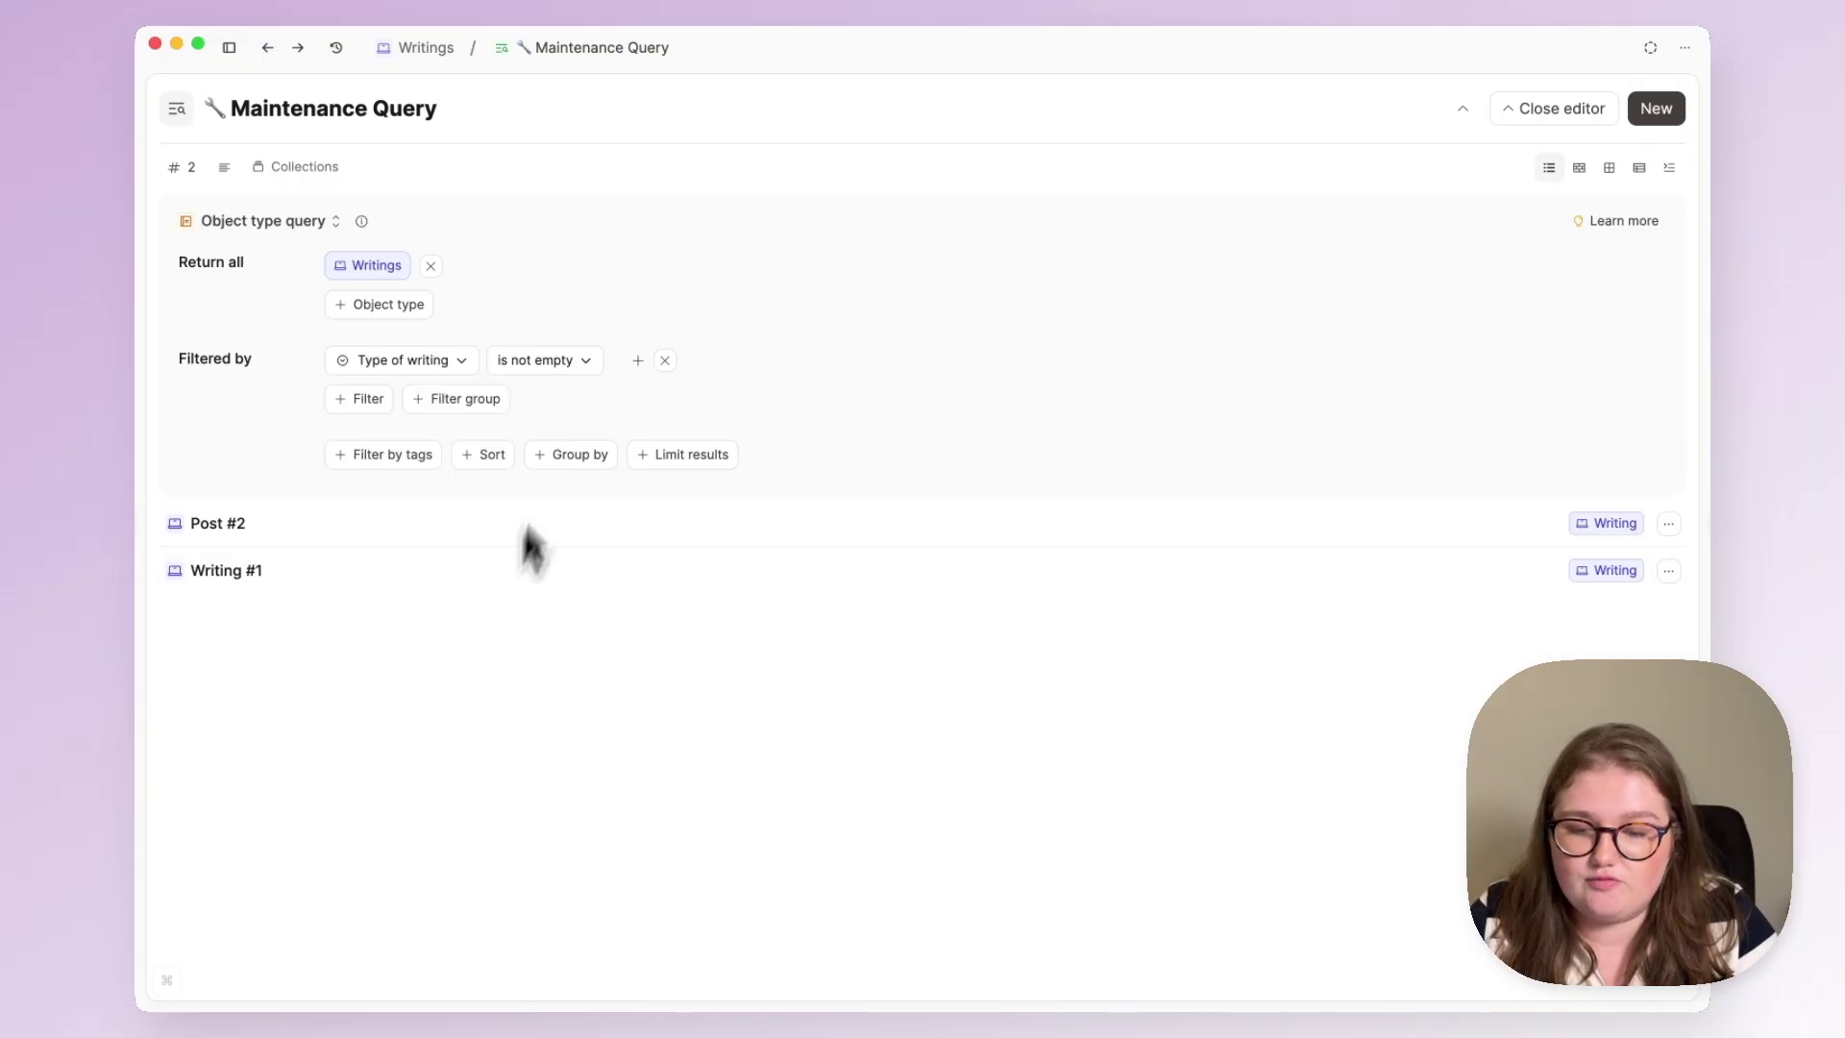
click(571, 373)
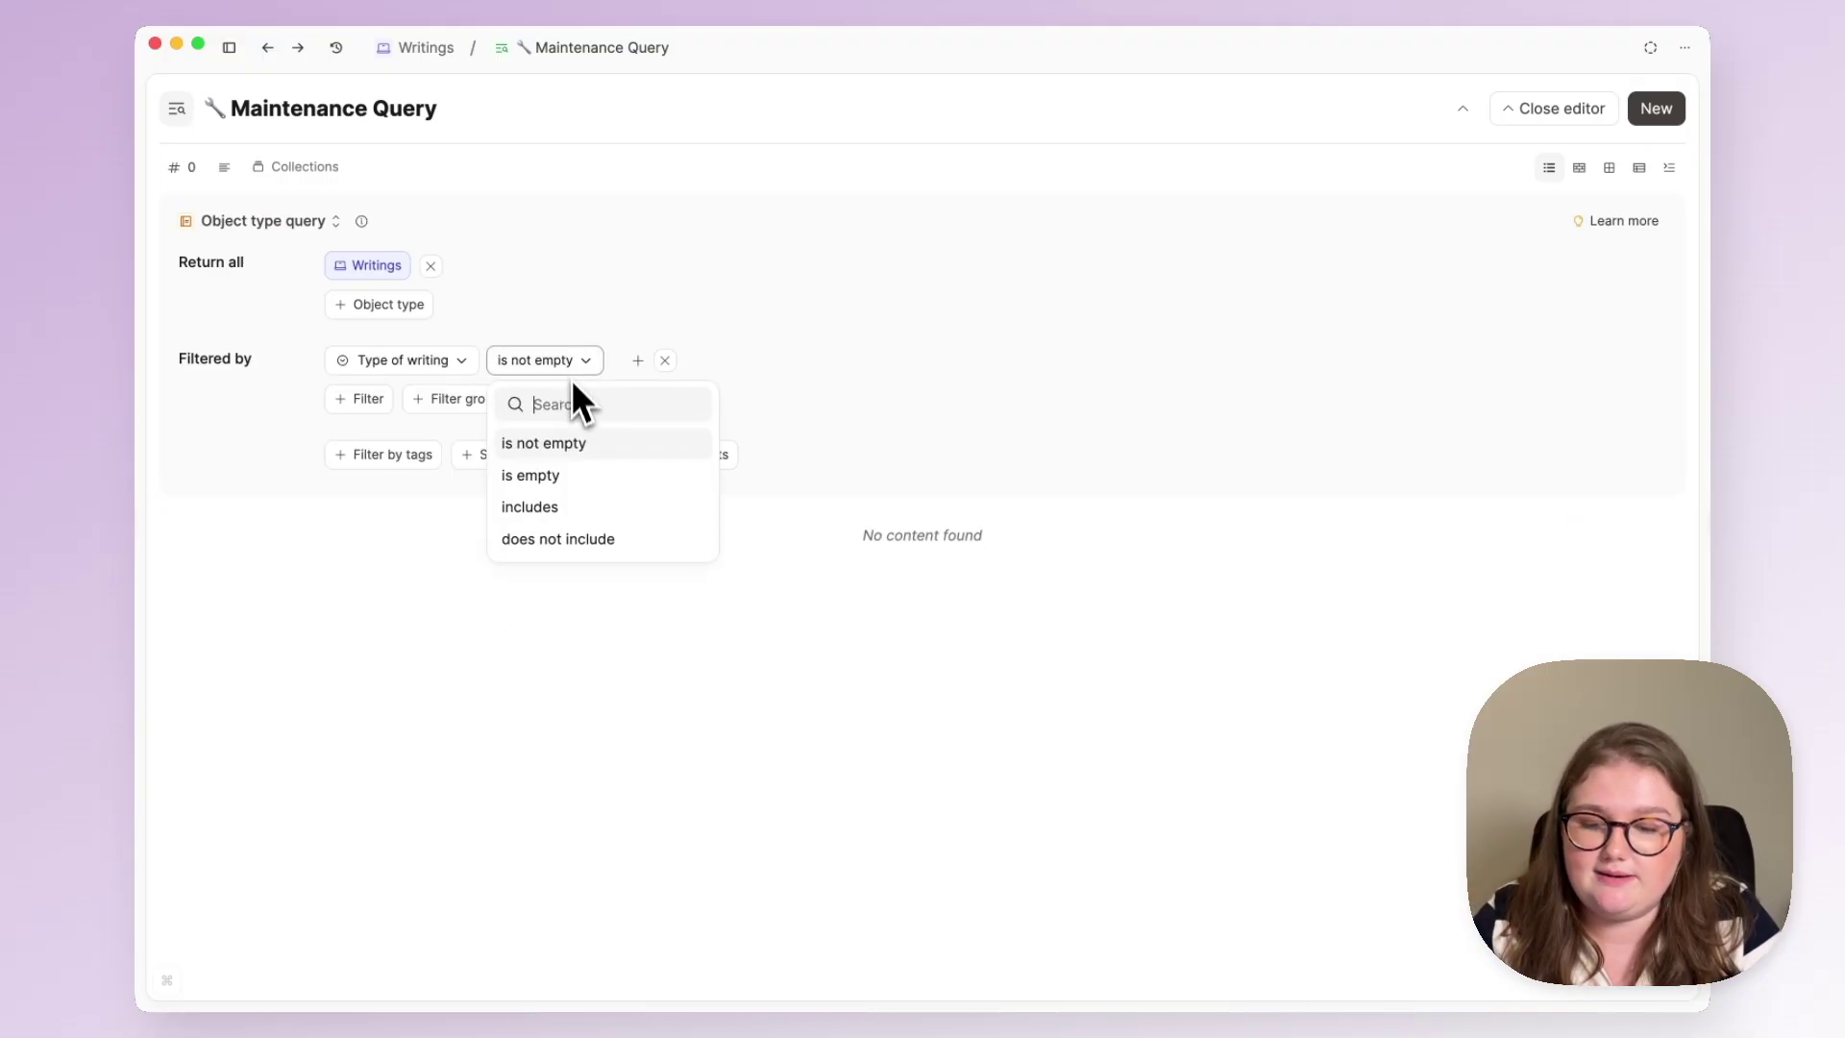
click(566, 474)
key(Escape)
click(596, 220)
Set Post #2's type to Personal and Writing #1's to the author-named type, then check the tabs
click(569, 271)
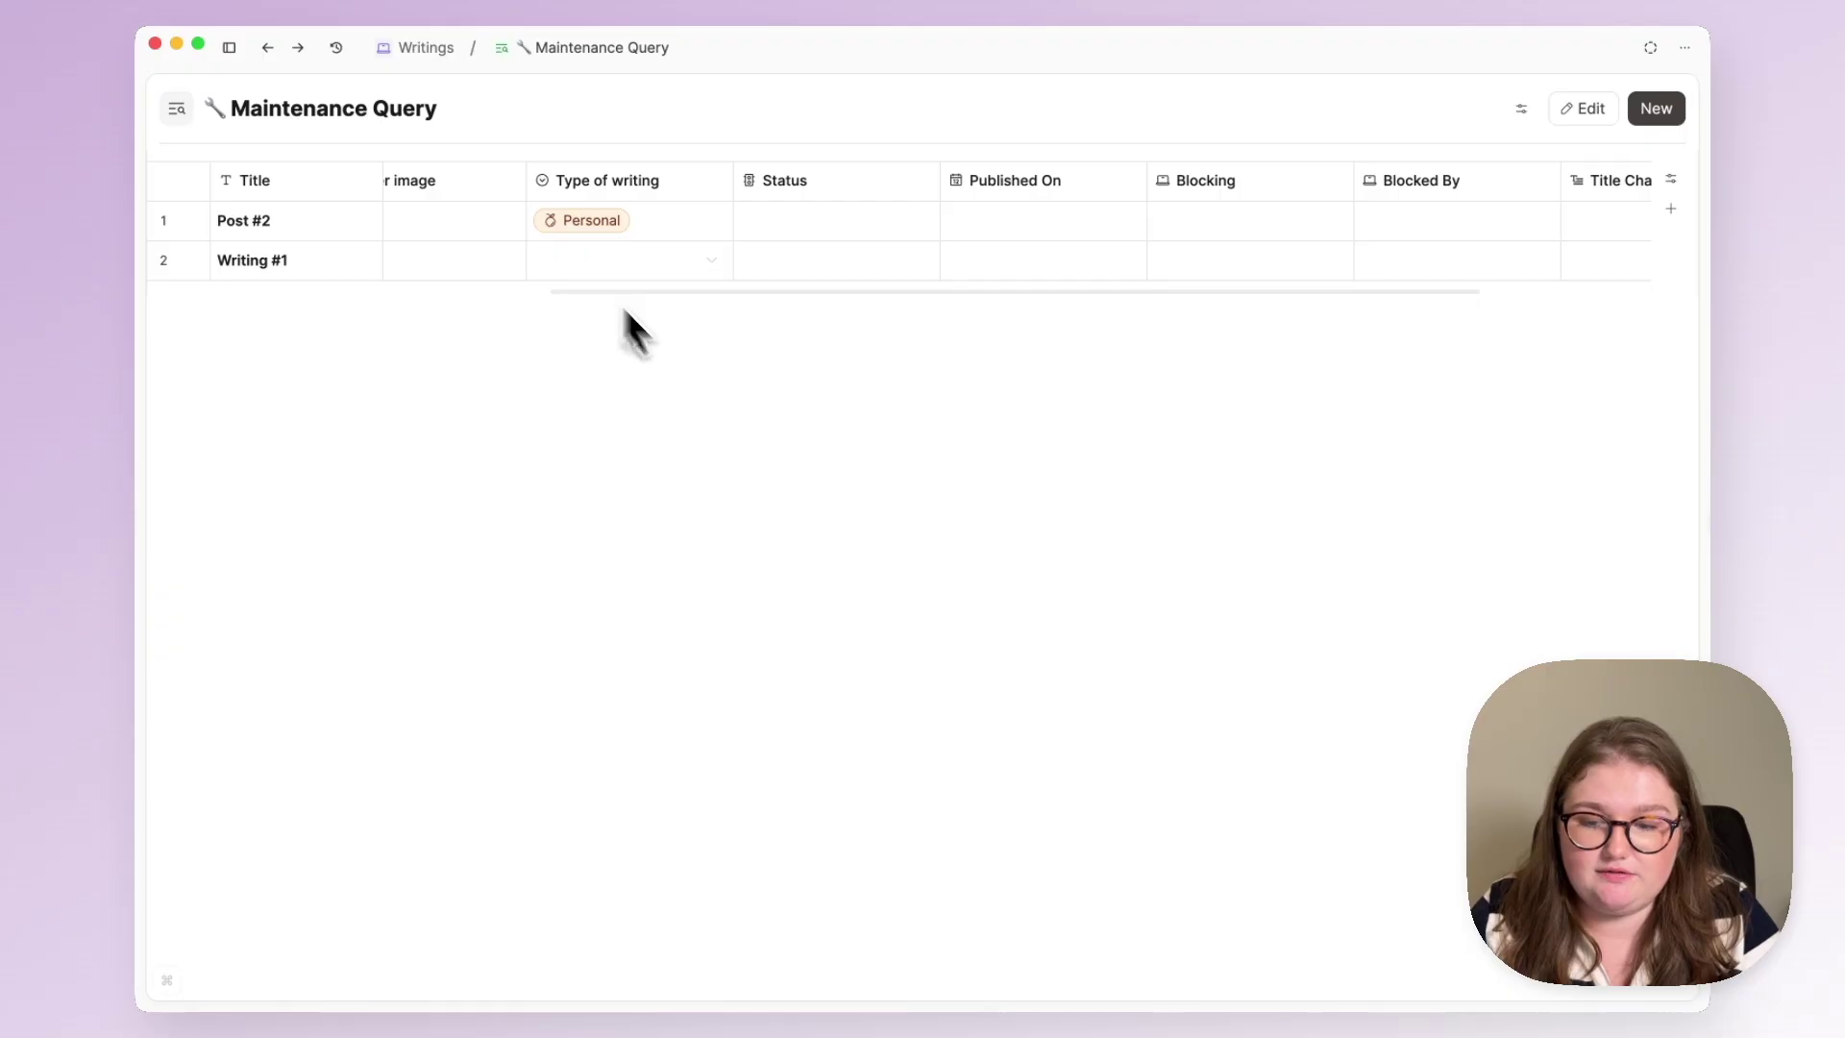
click(603, 266)
click(588, 338)
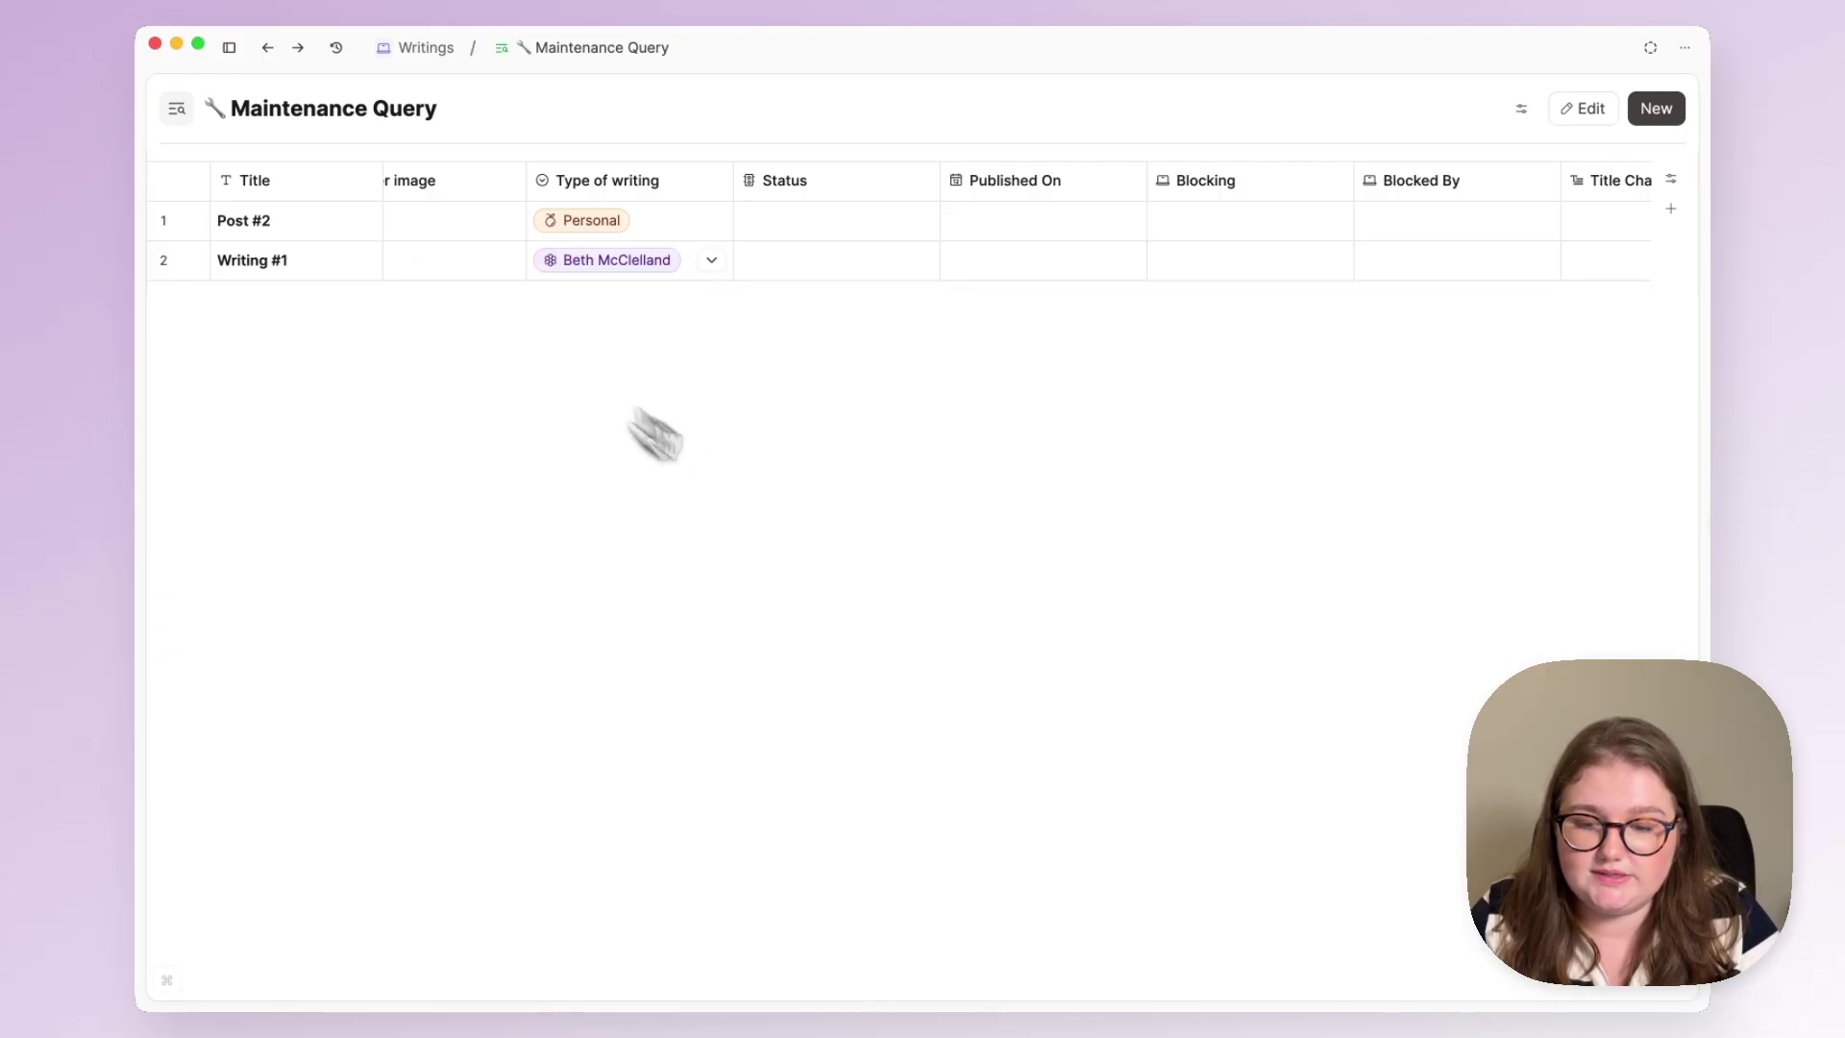
key(super+bracketleft)
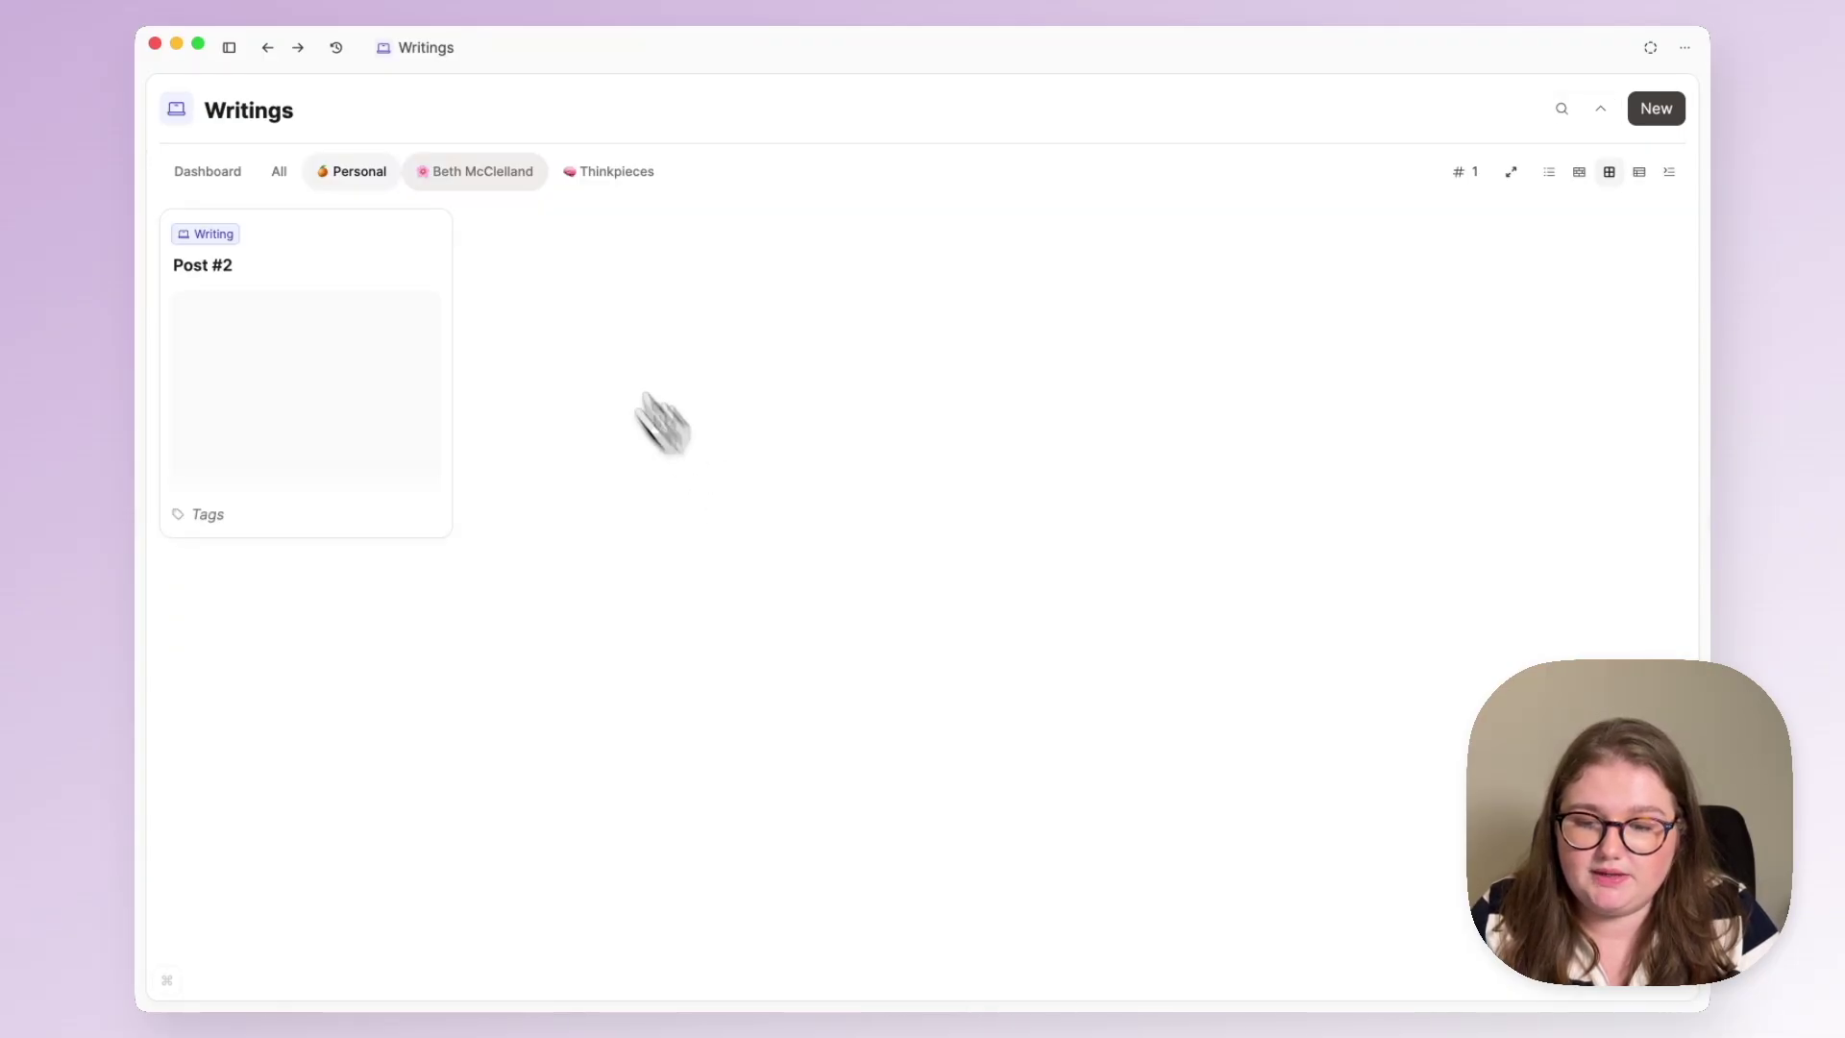
click(478, 177)
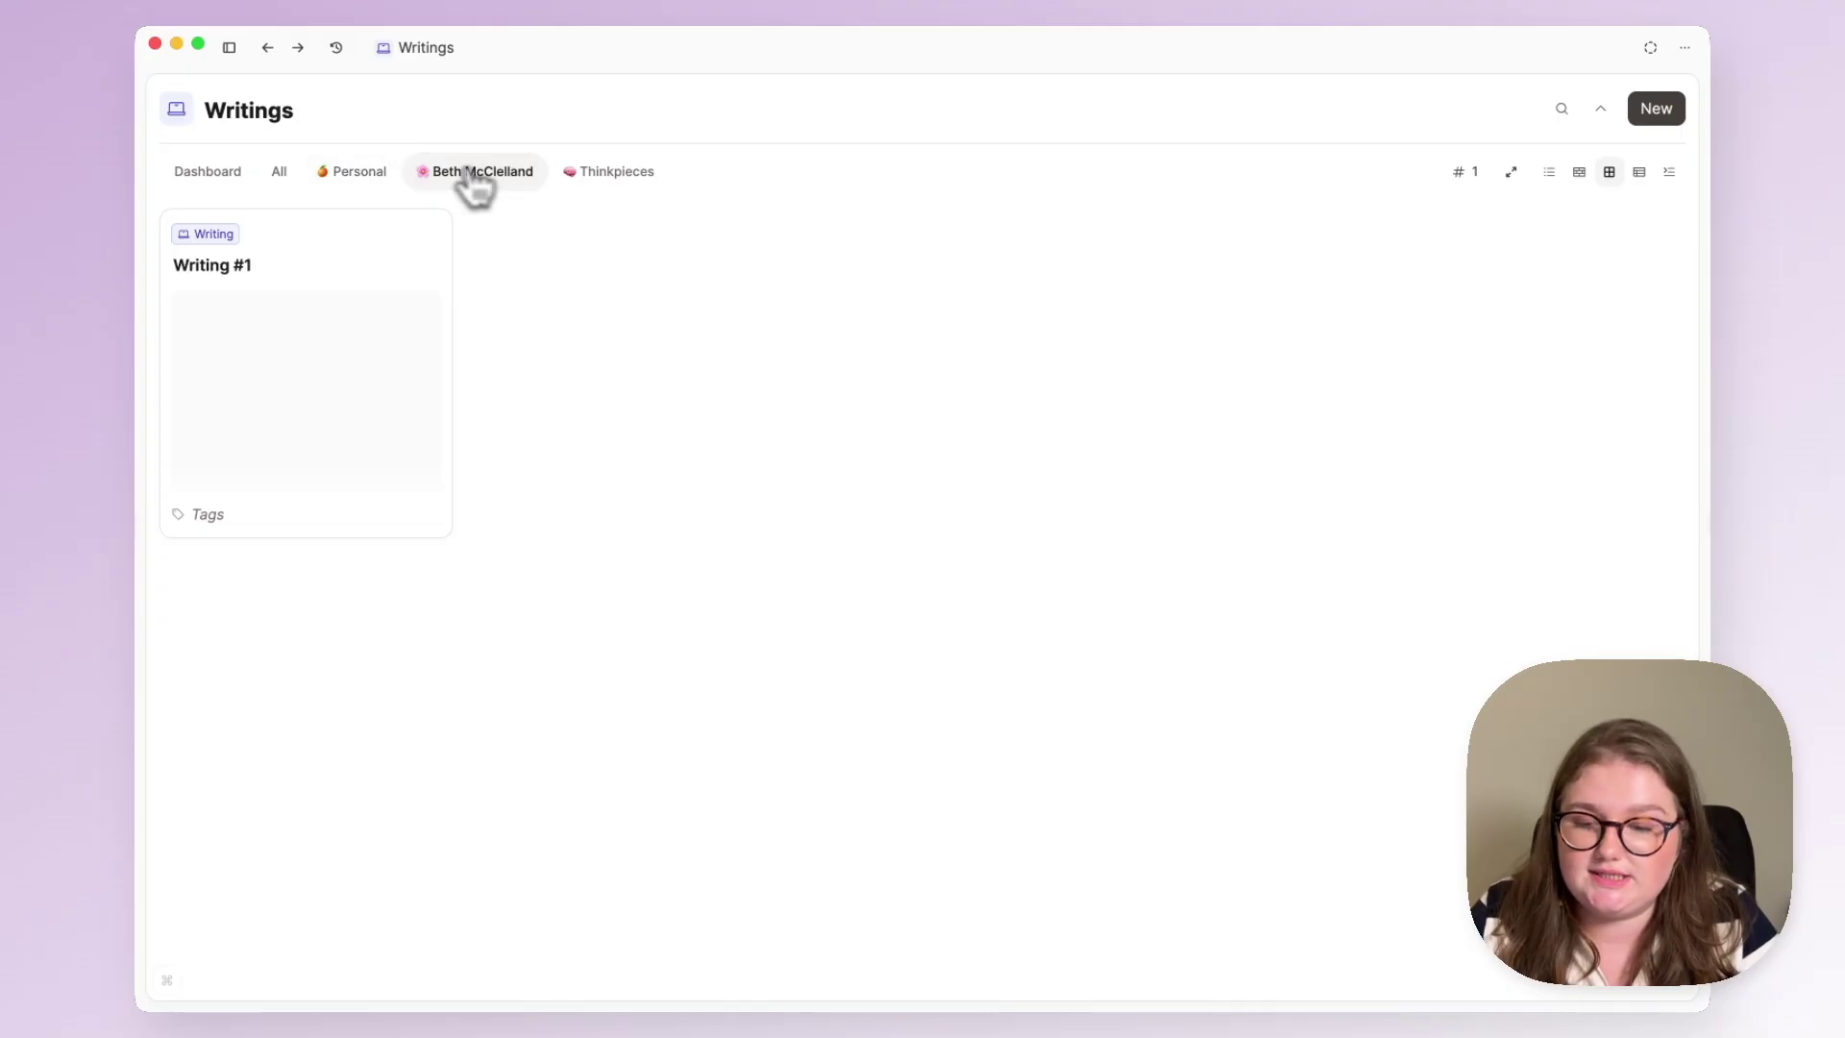
click(375, 175)
click(459, 175)
click(368, 175)
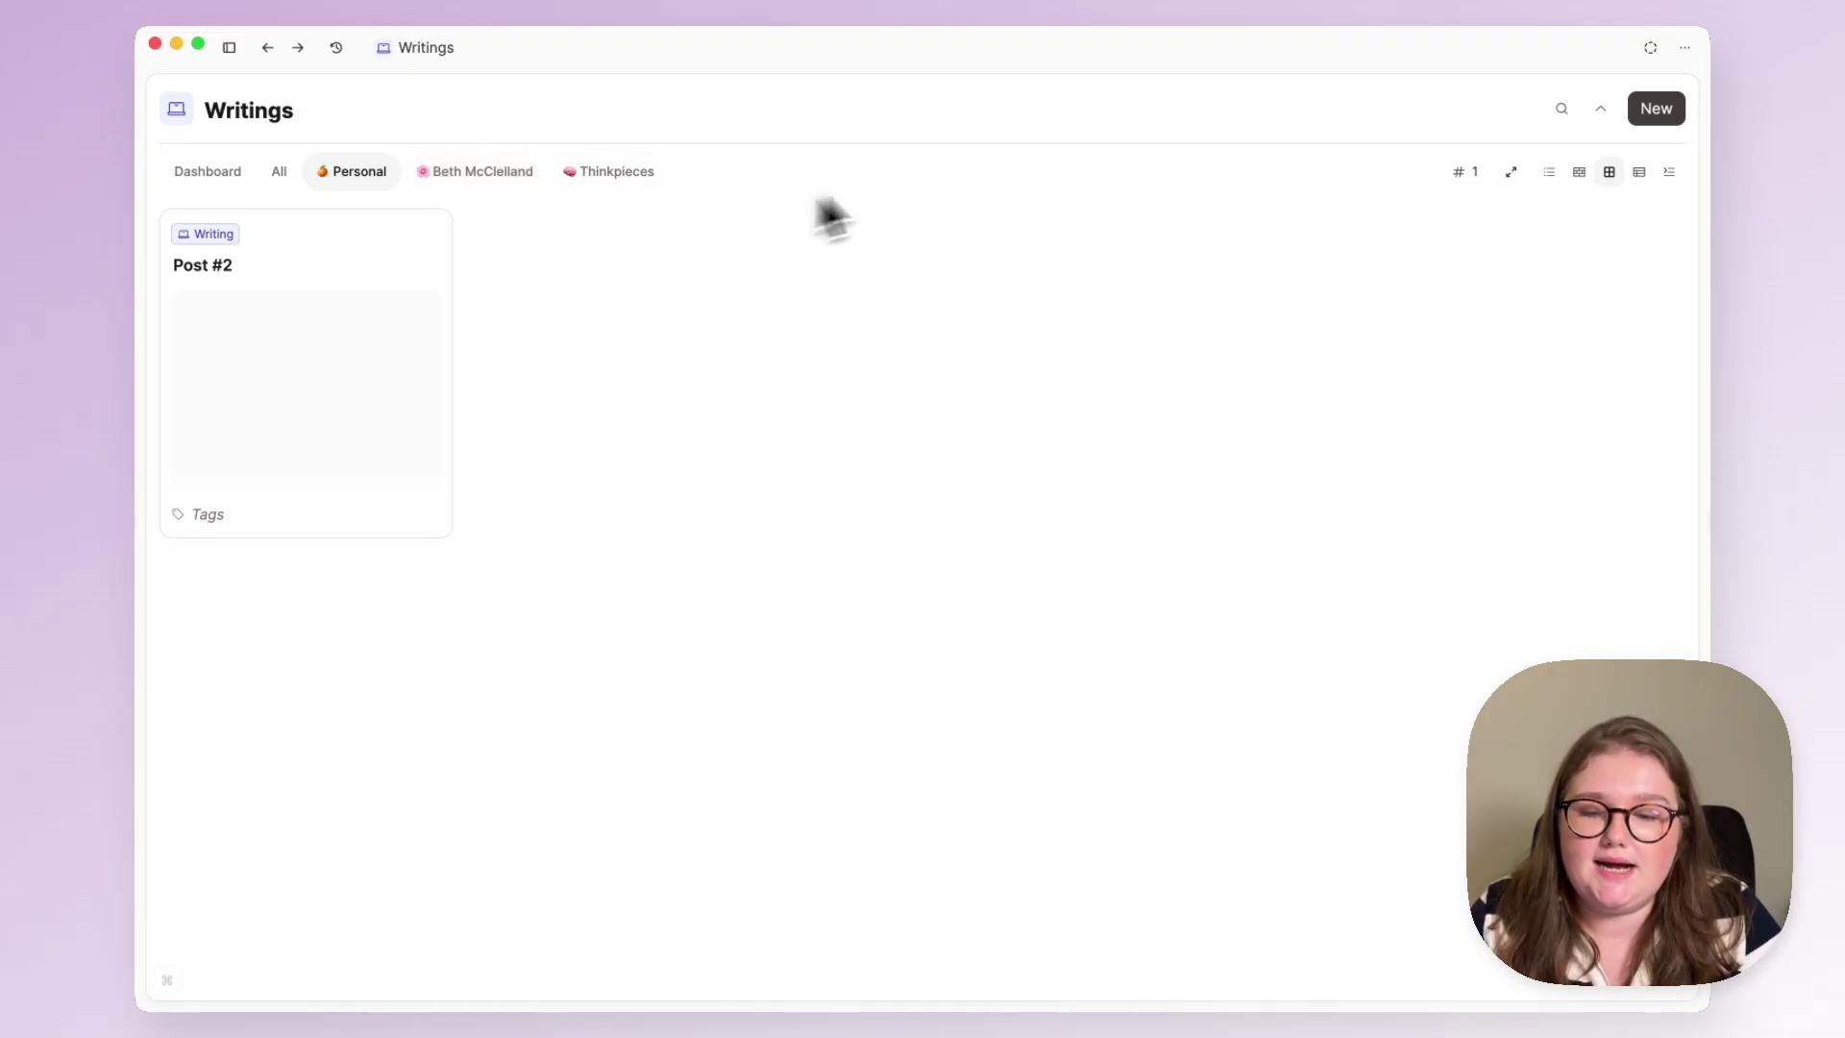
Pin Maintenance Query to the dashboard and start a new query titled 'Publish'
click(255, 173)
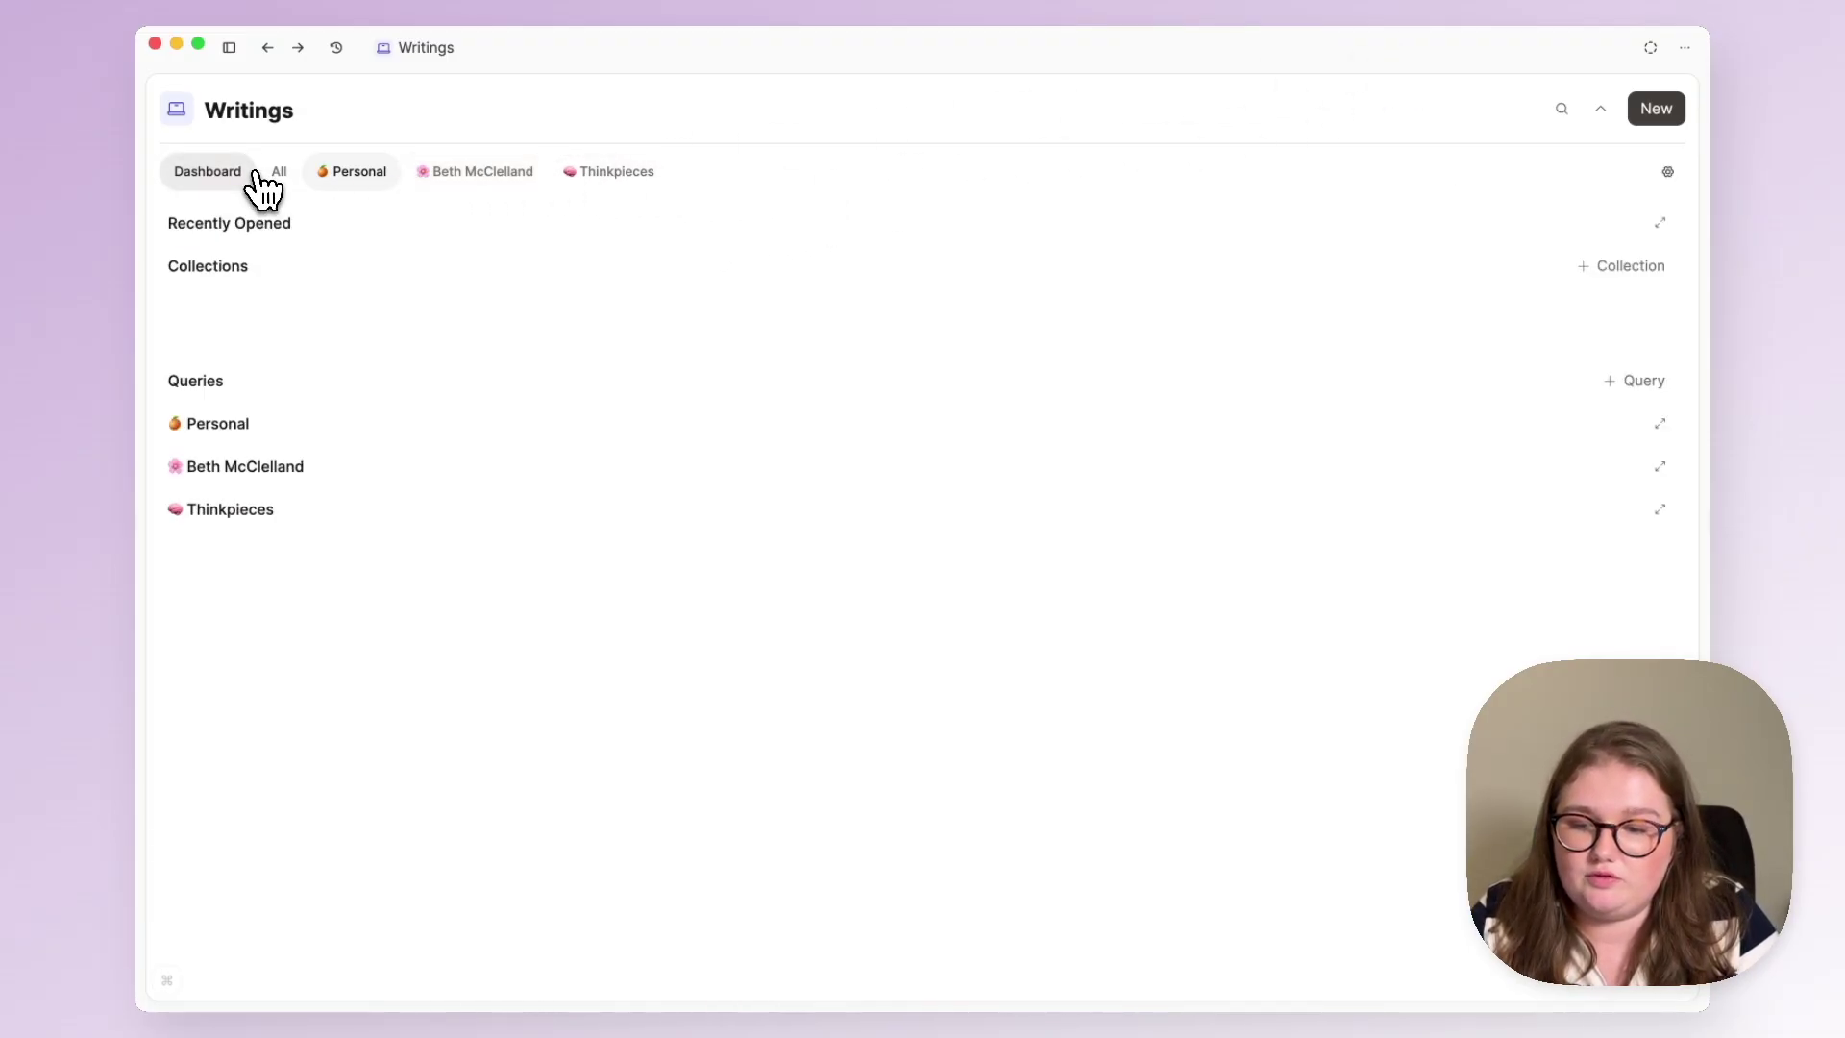
scroll(338, 613, down, 3)
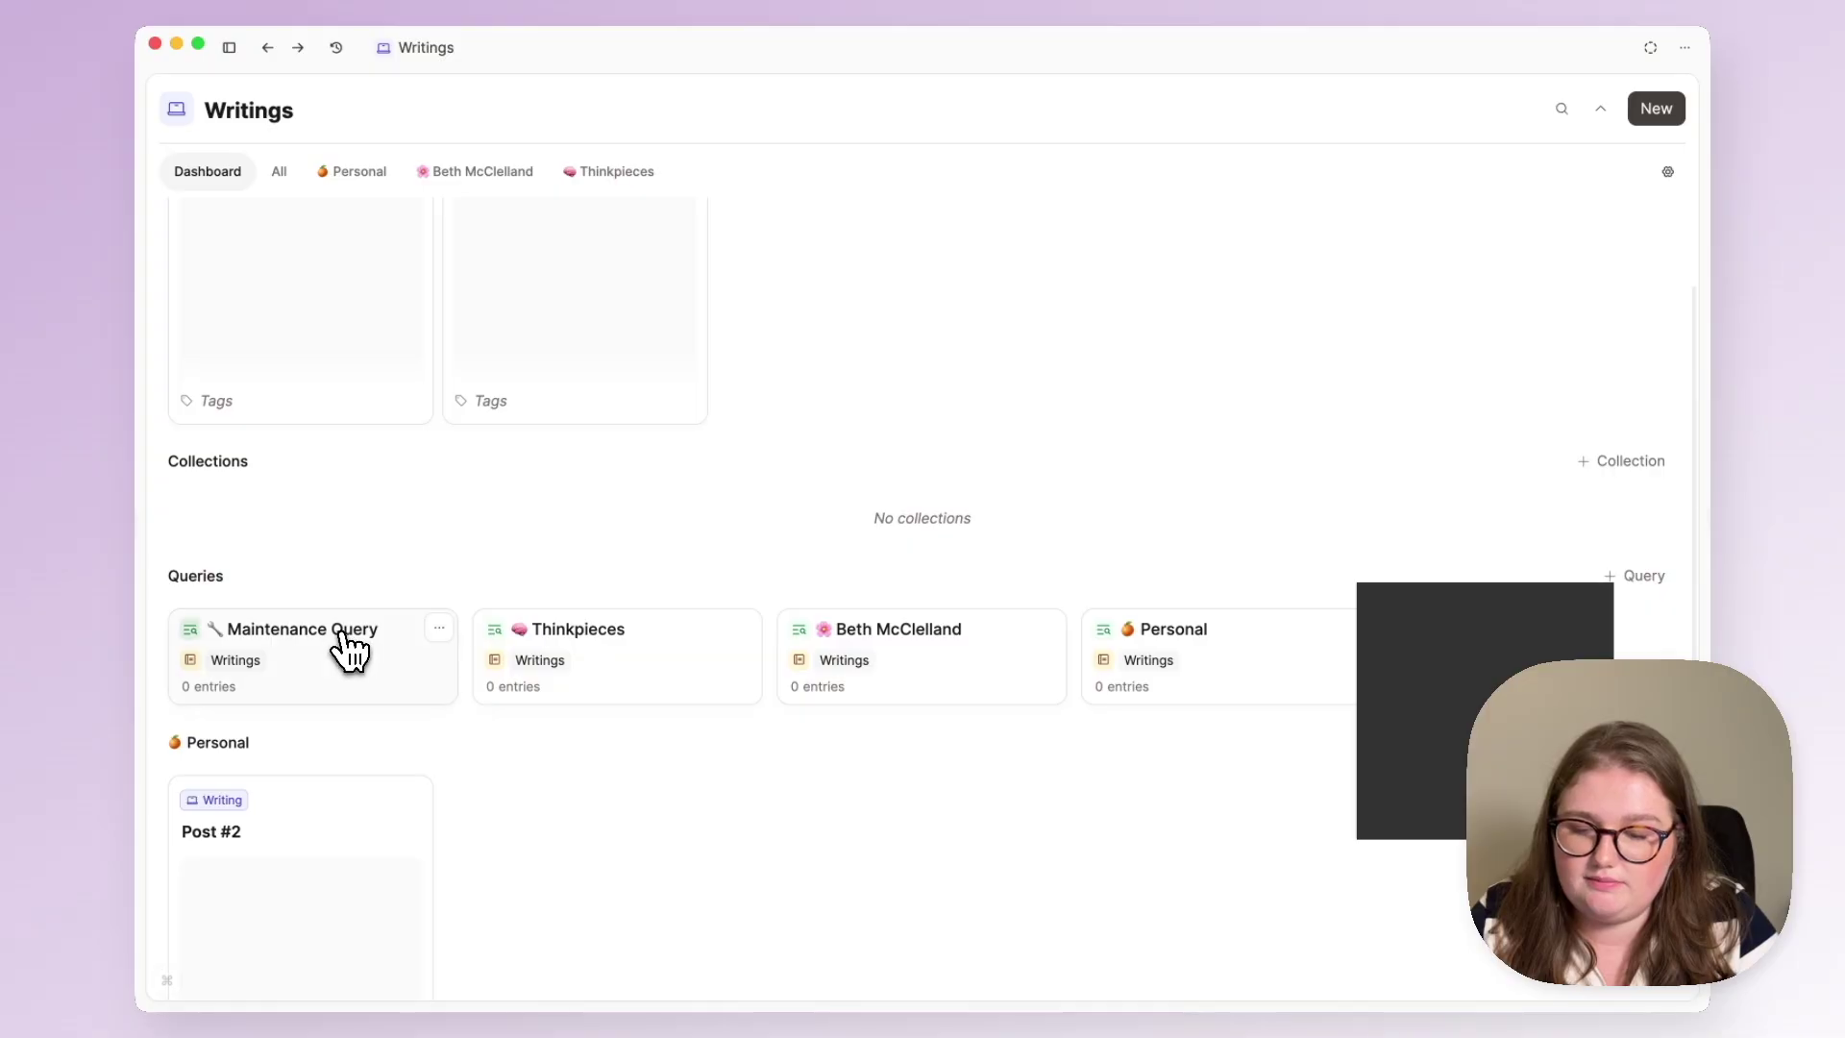
click(351, 651)
click(1449, 103)
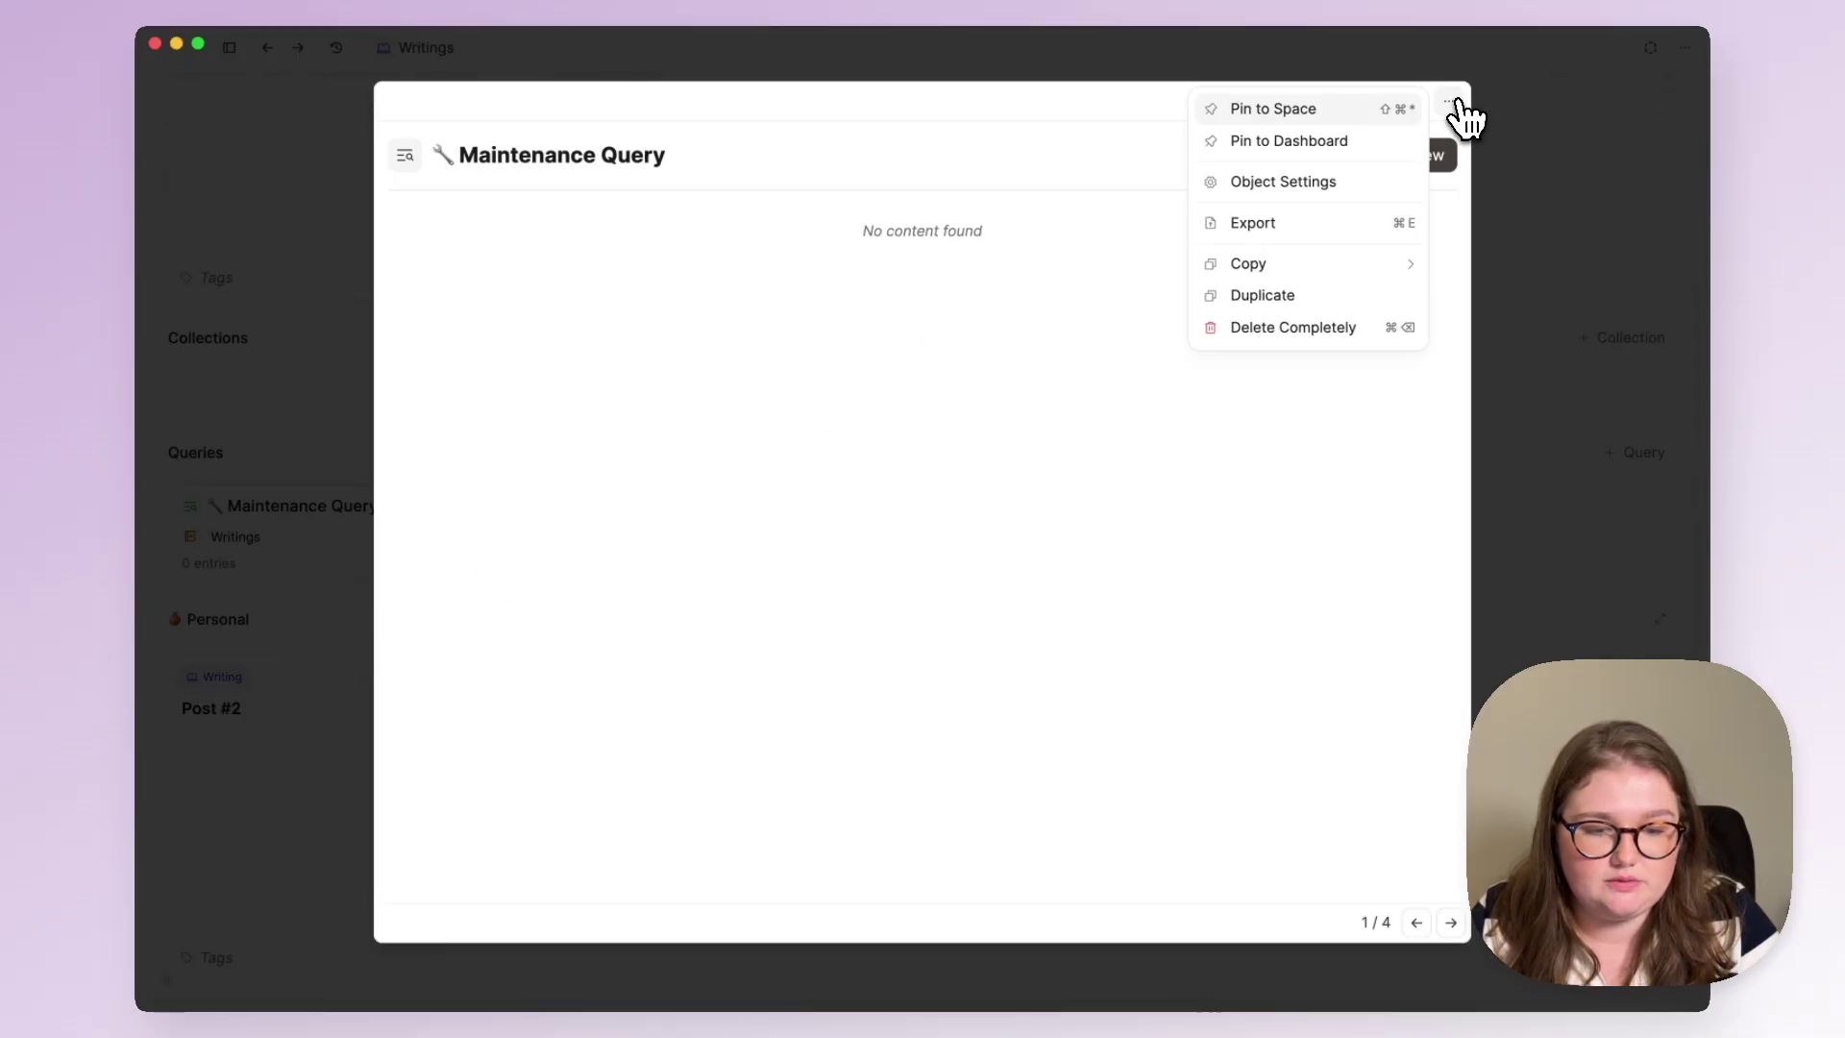
click(1368, 147)
click(1519, 173)
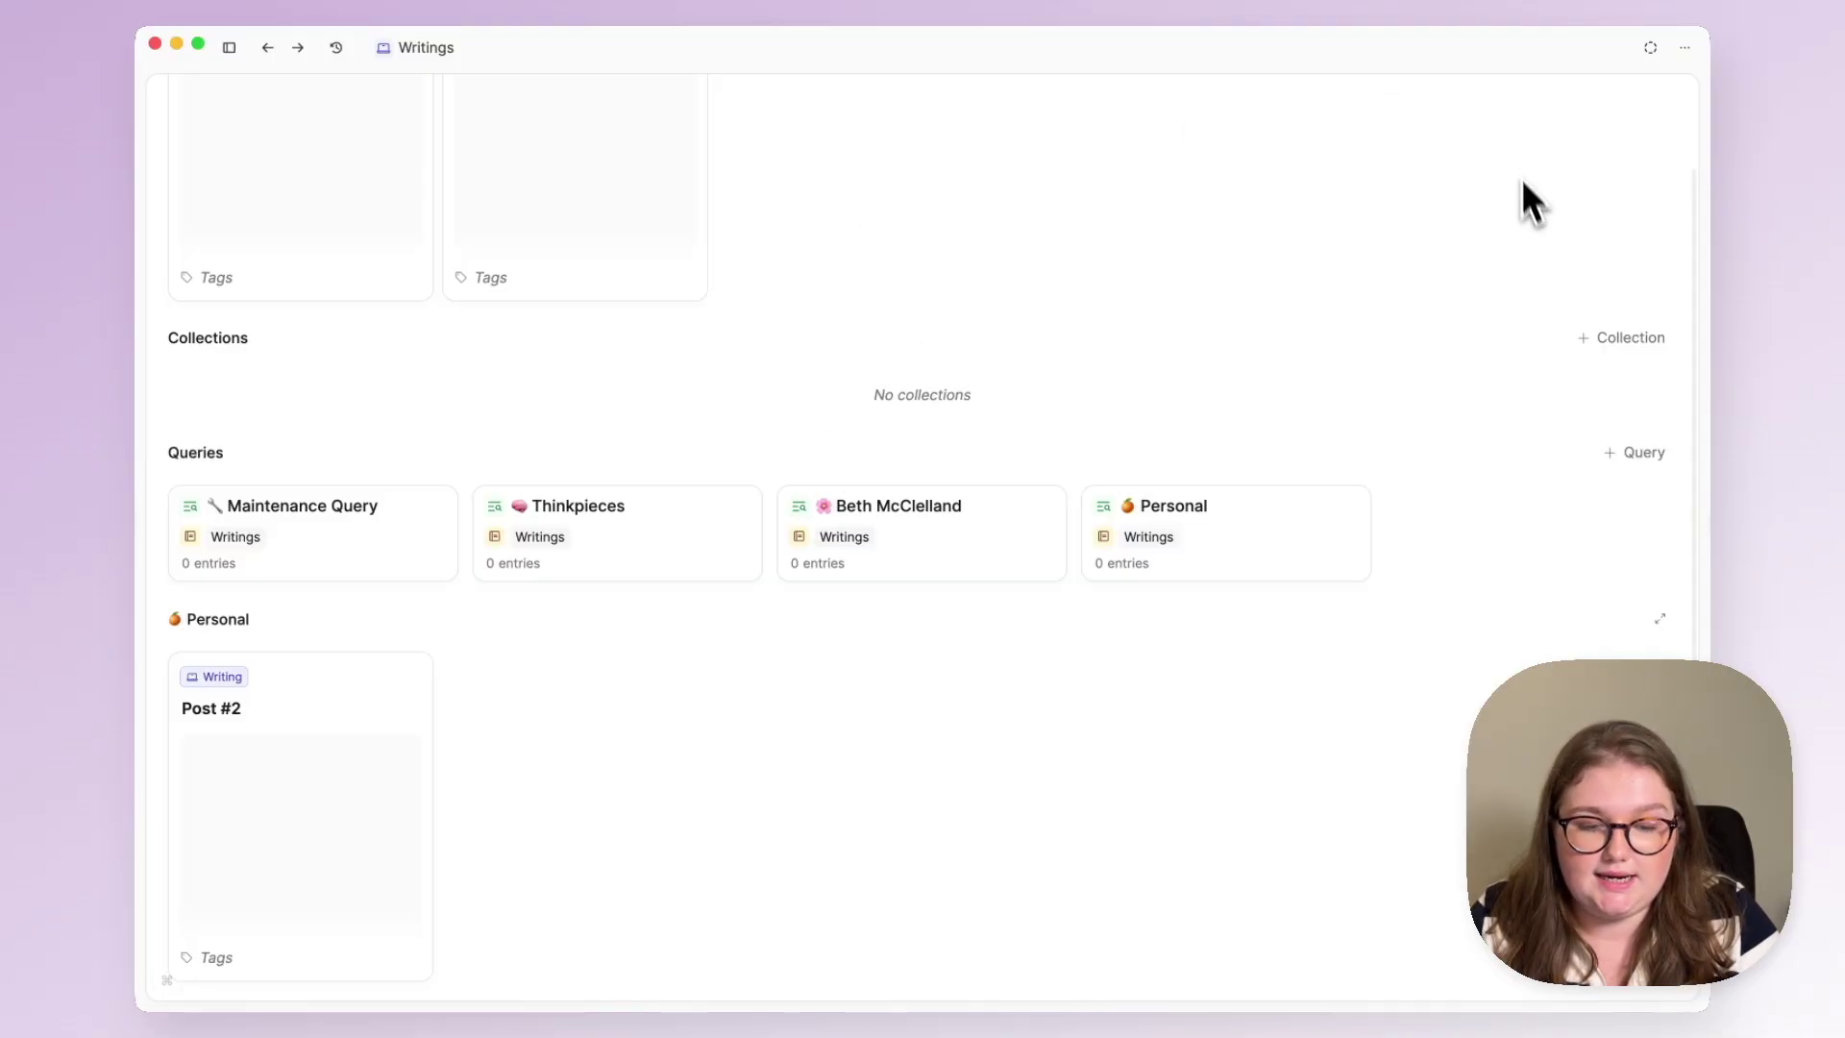
click(1626, 460)
text(Published)
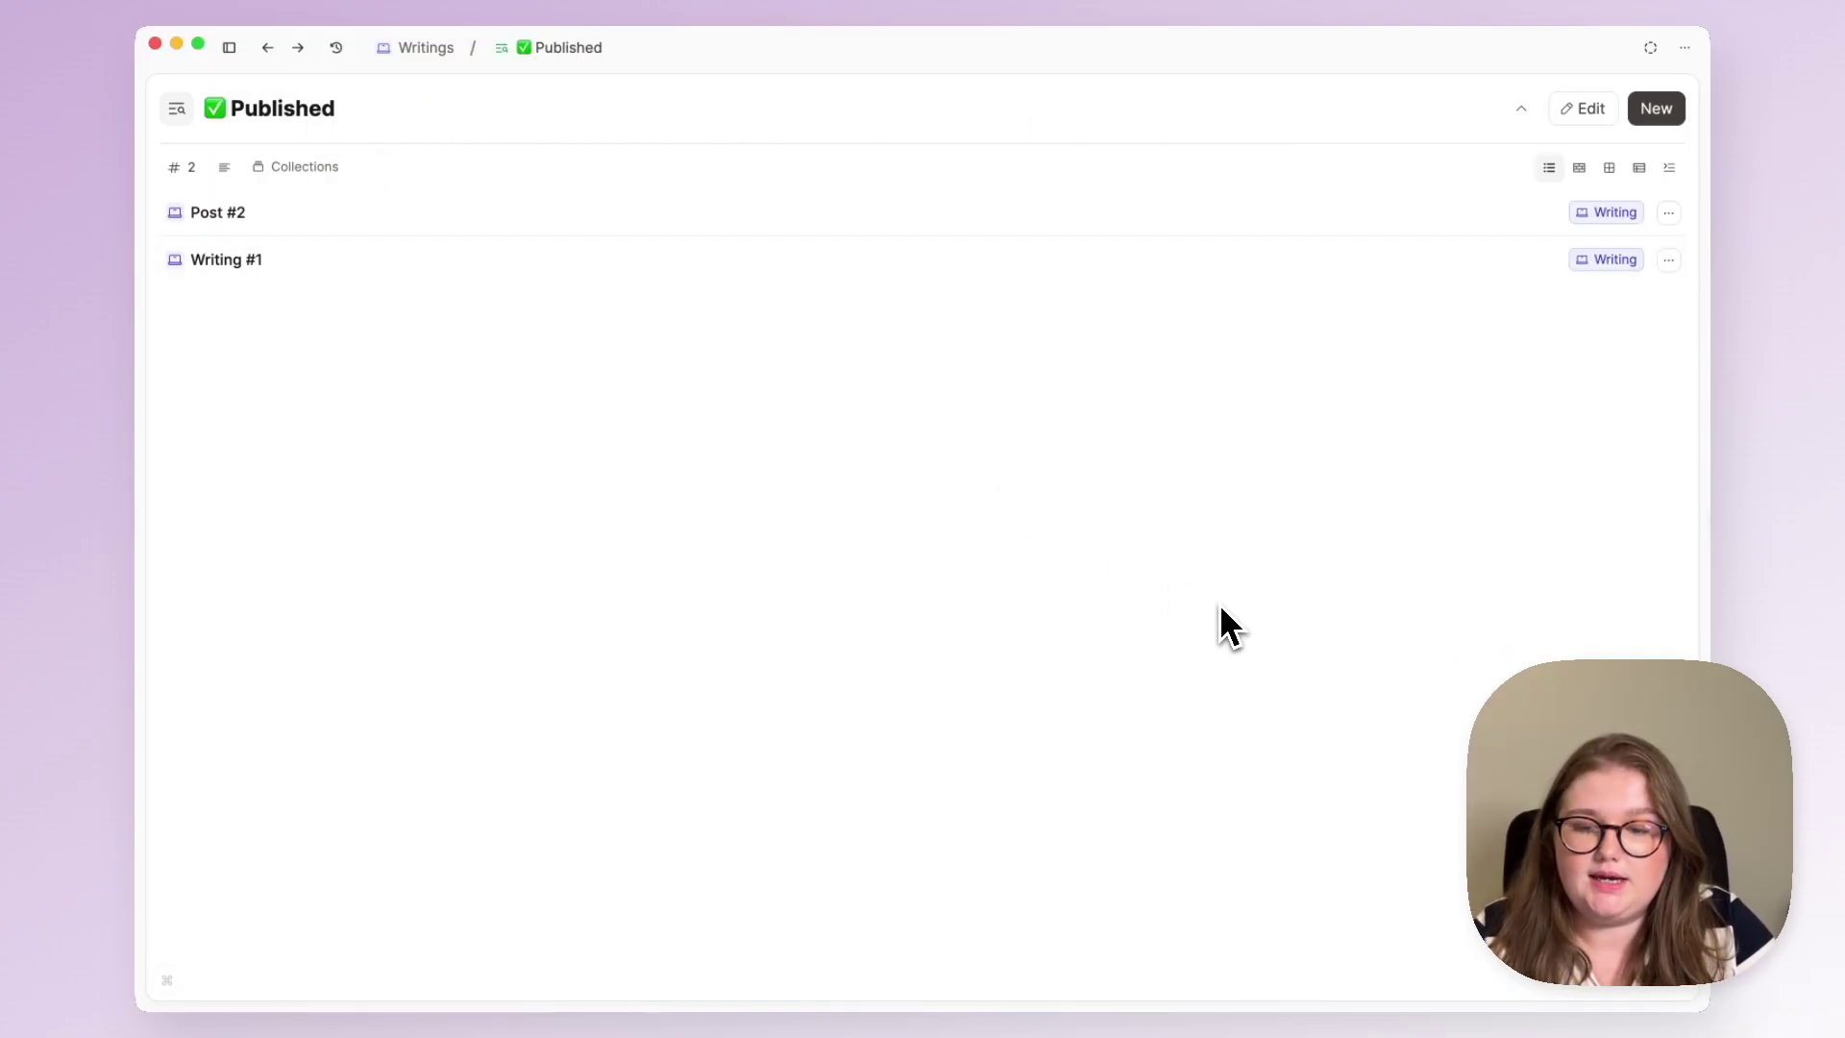
Filter the Published query to Status includes done and close it
click(1582, 109)
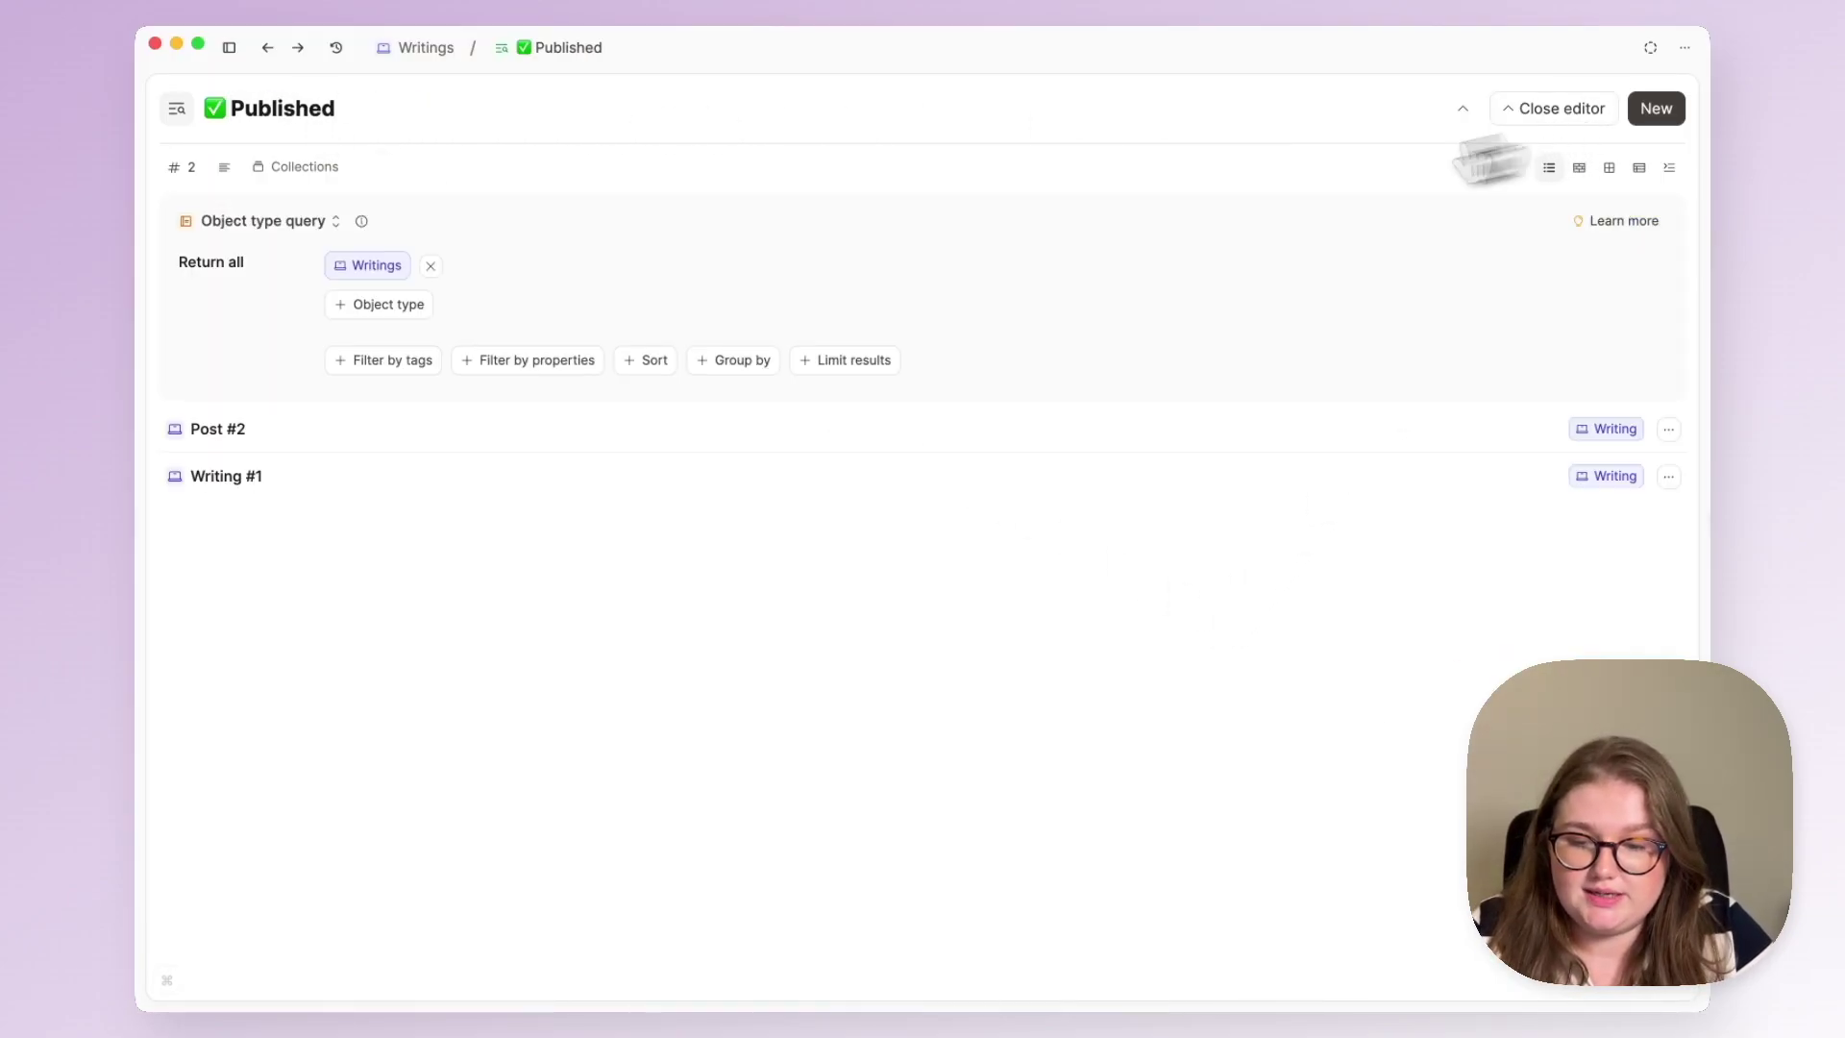
click(573, 360)
click(389, 368)
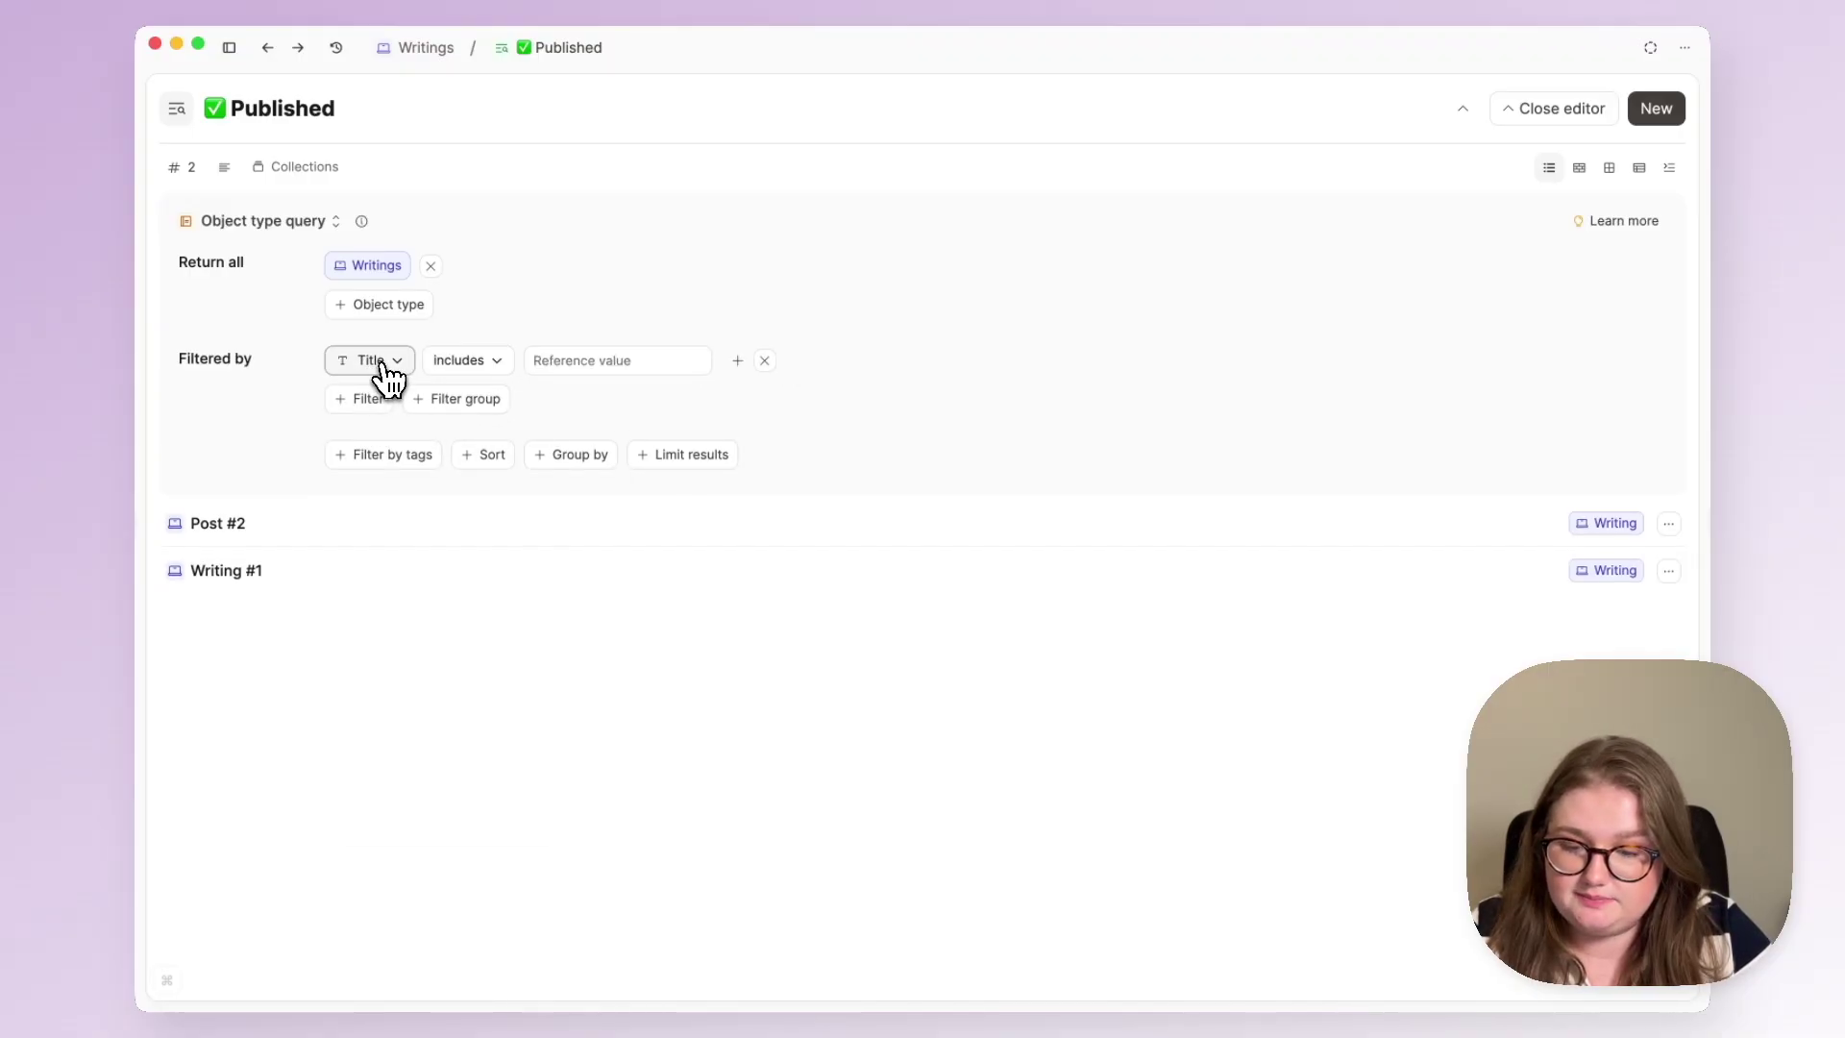
click(382, 367)
click(426, 698)
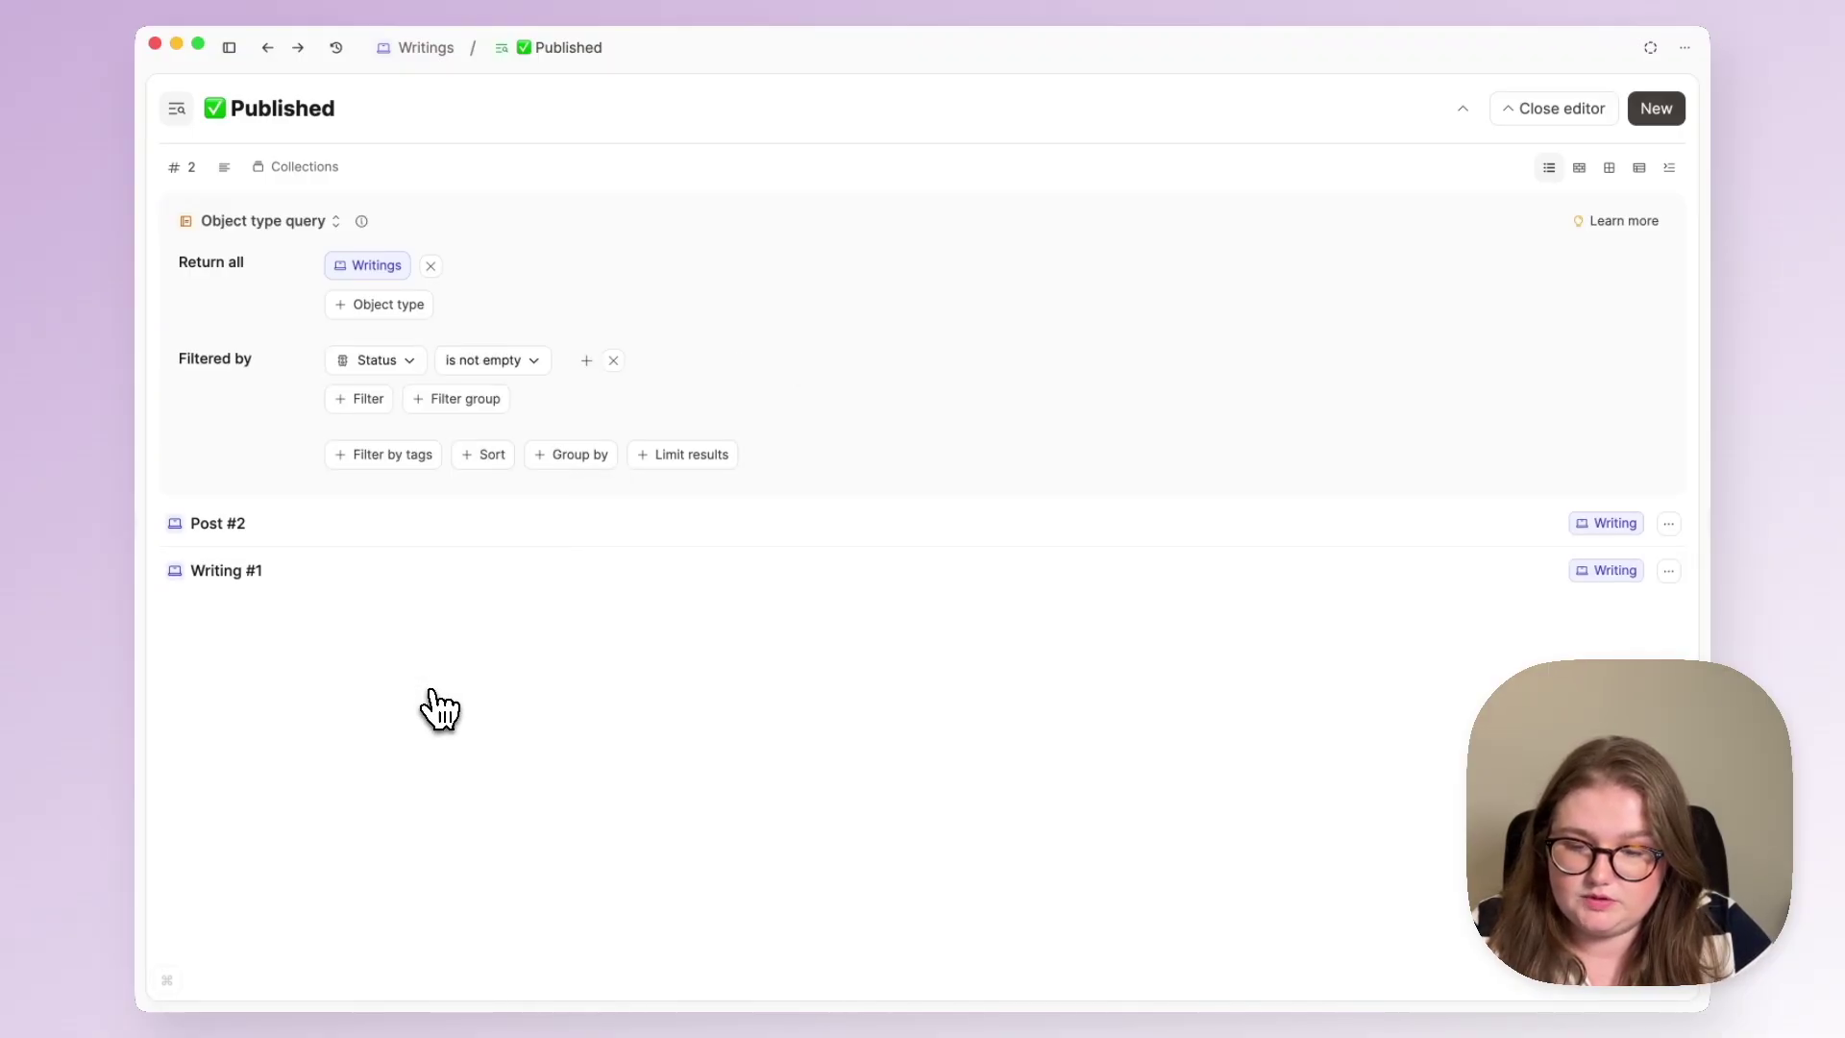
click(507, 365)
click(510, 509)
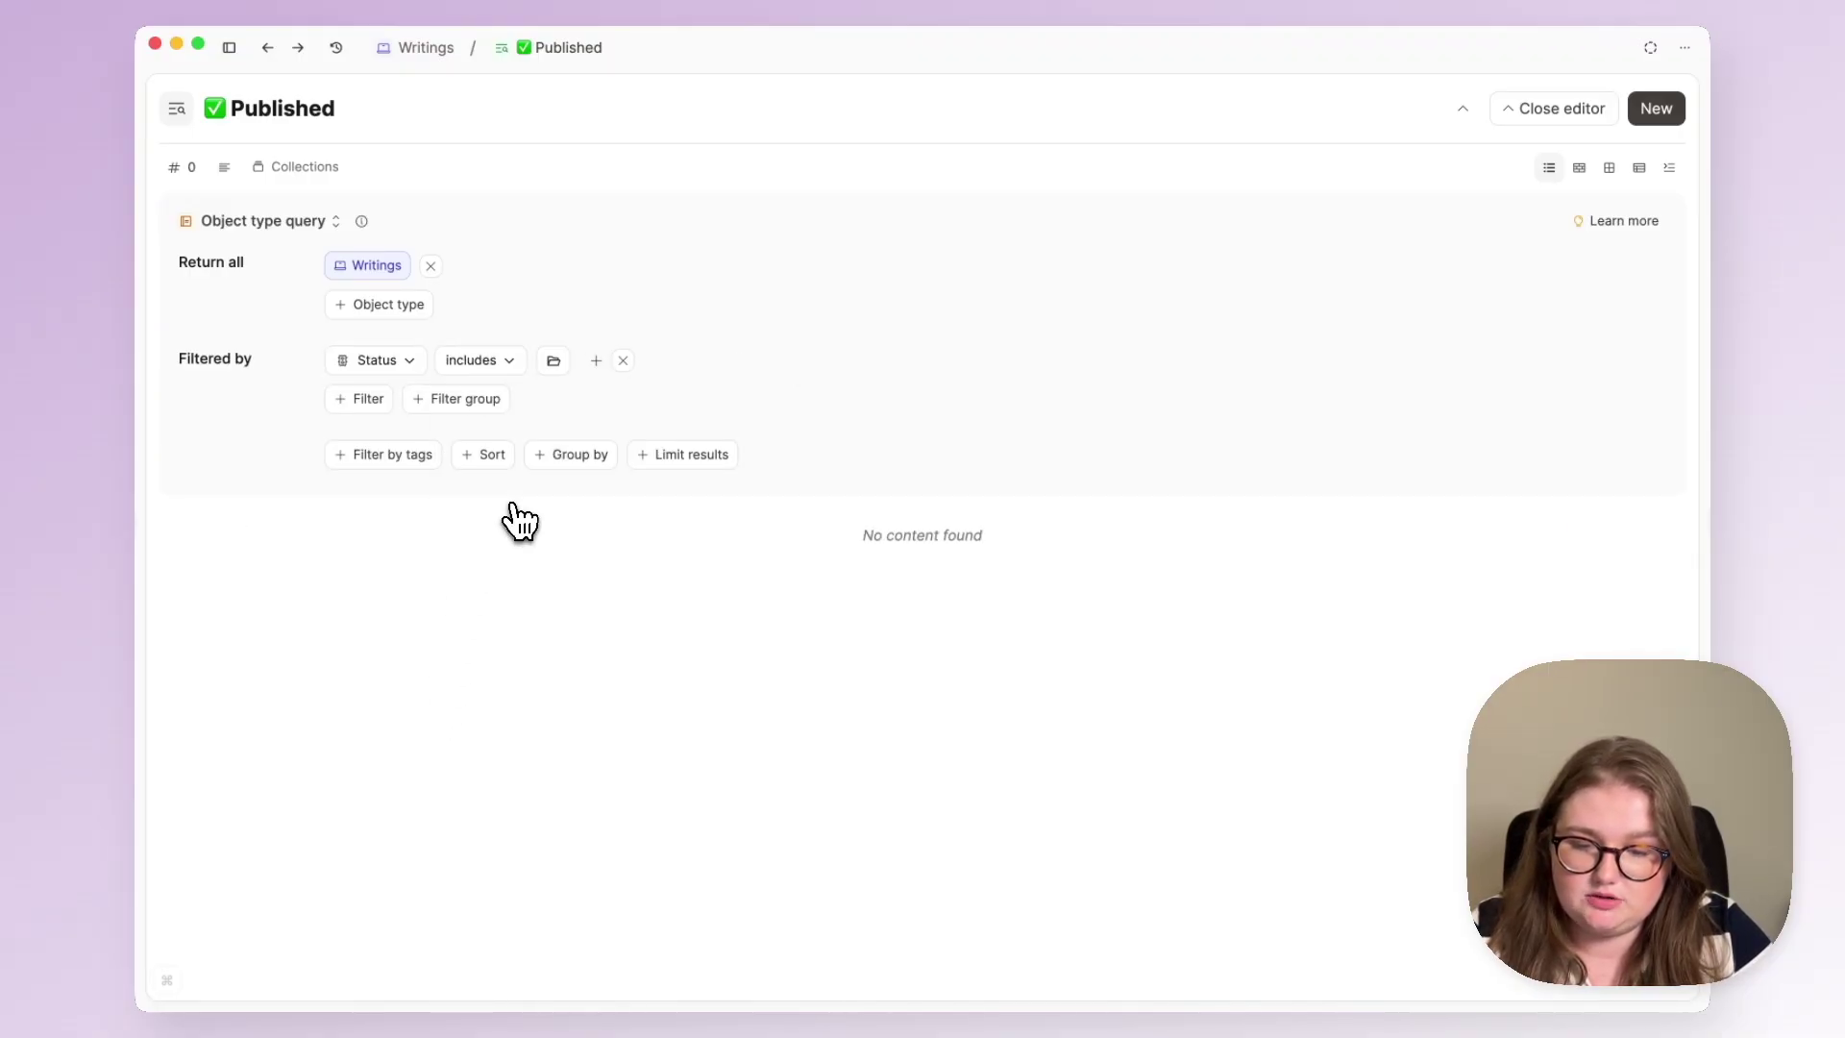
click(557, 363)
click(539, 272)
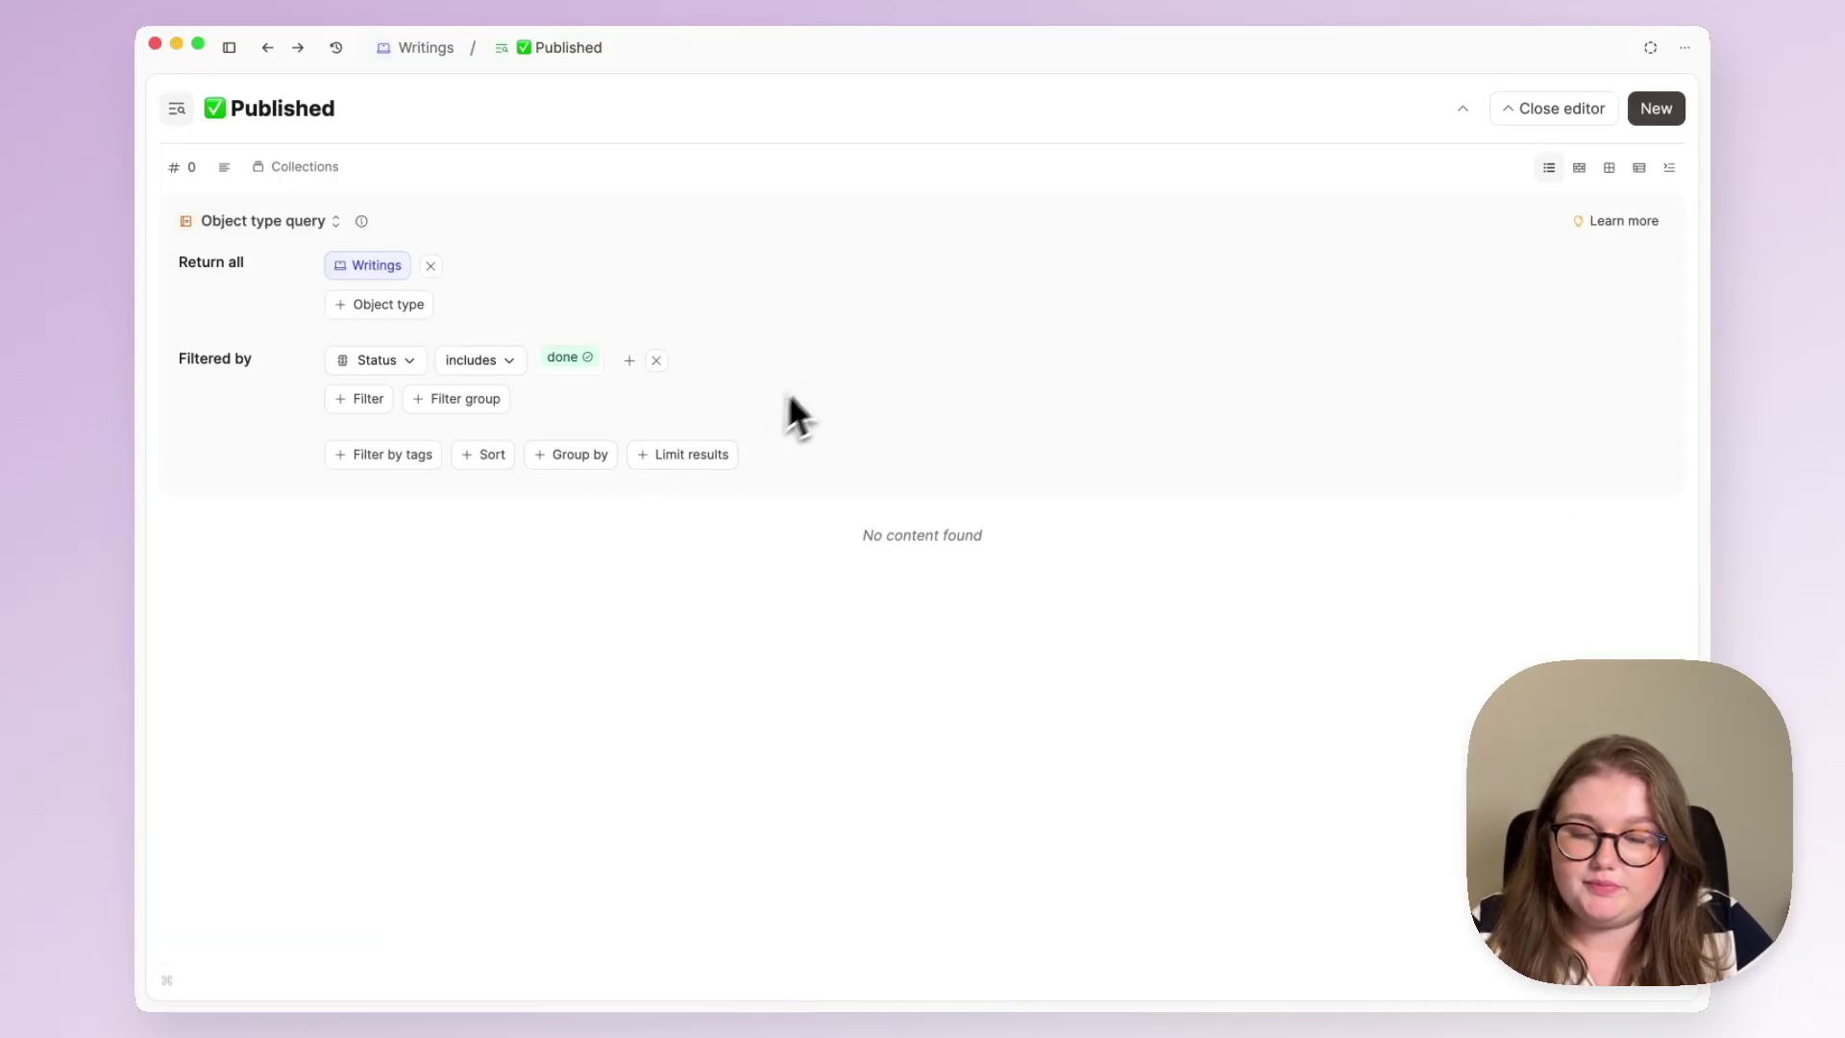
key(Escape)
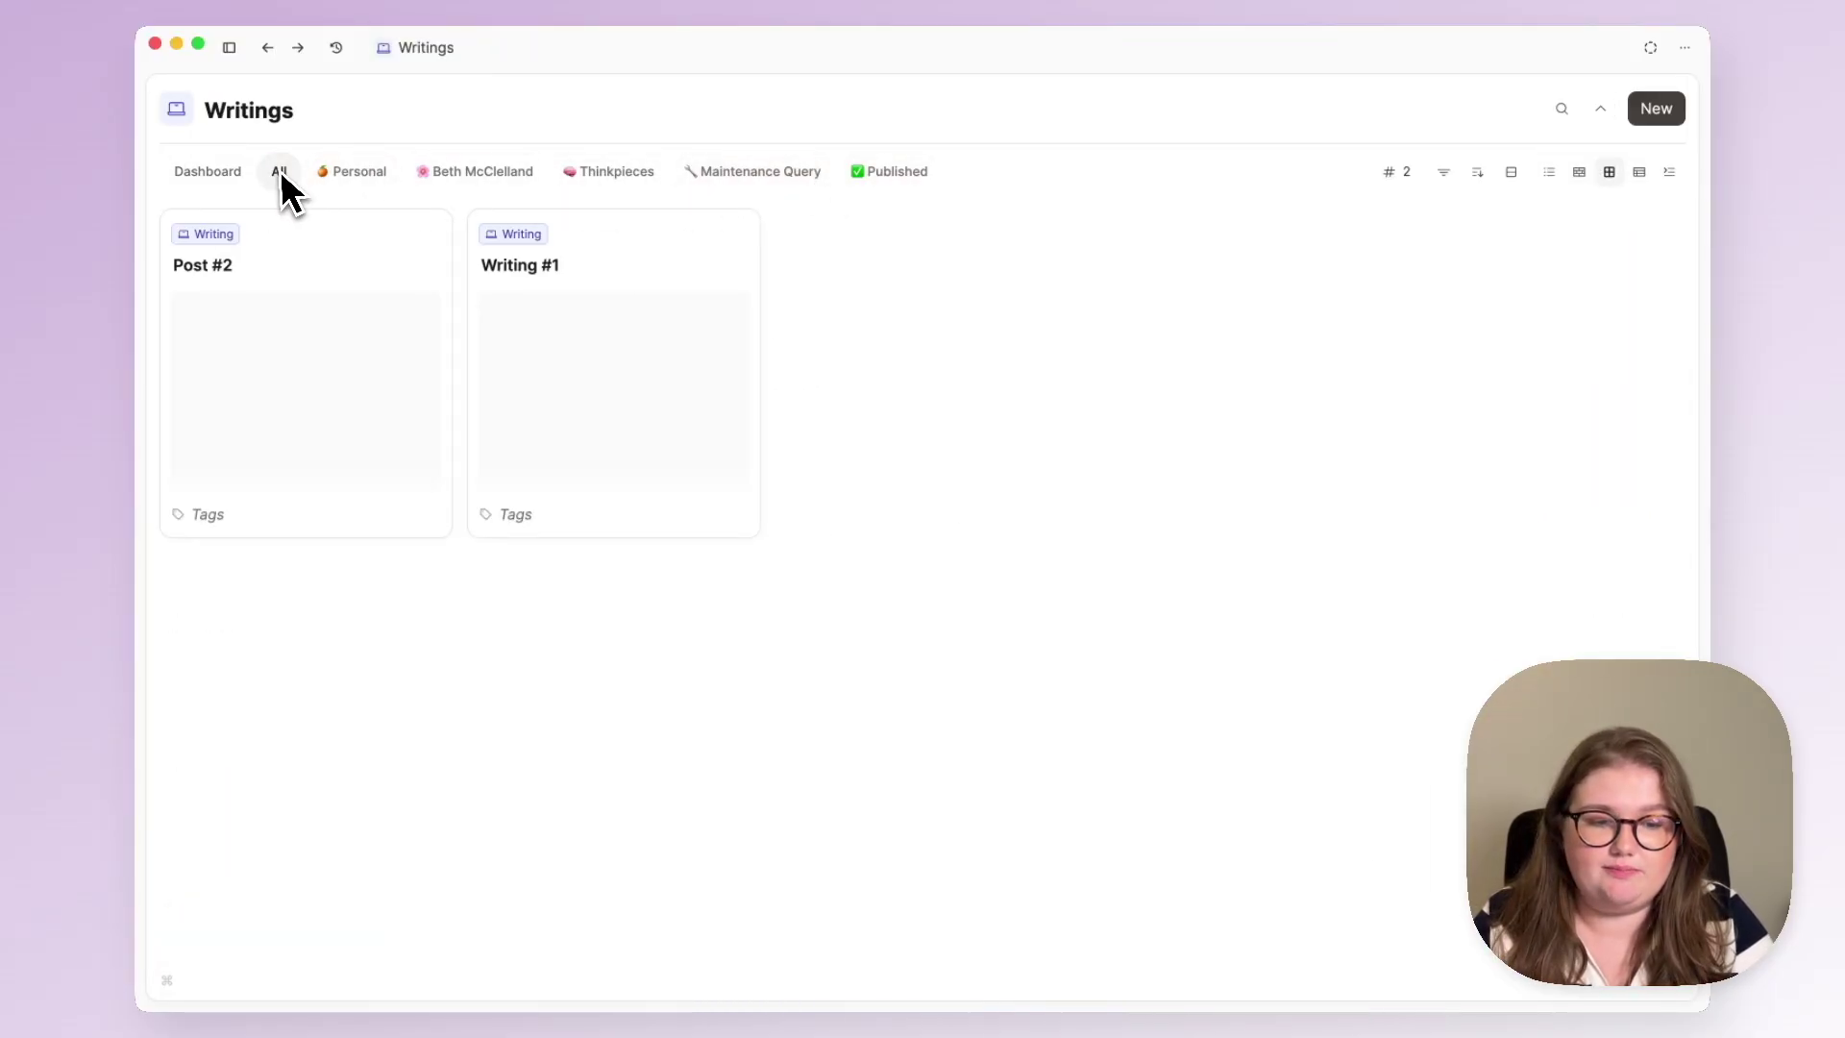
Browse the Personal, author-named, Maintenance Query and Published tabs, ending on Personal
click(383, 175)
click(442, 176)
click(755, 171)
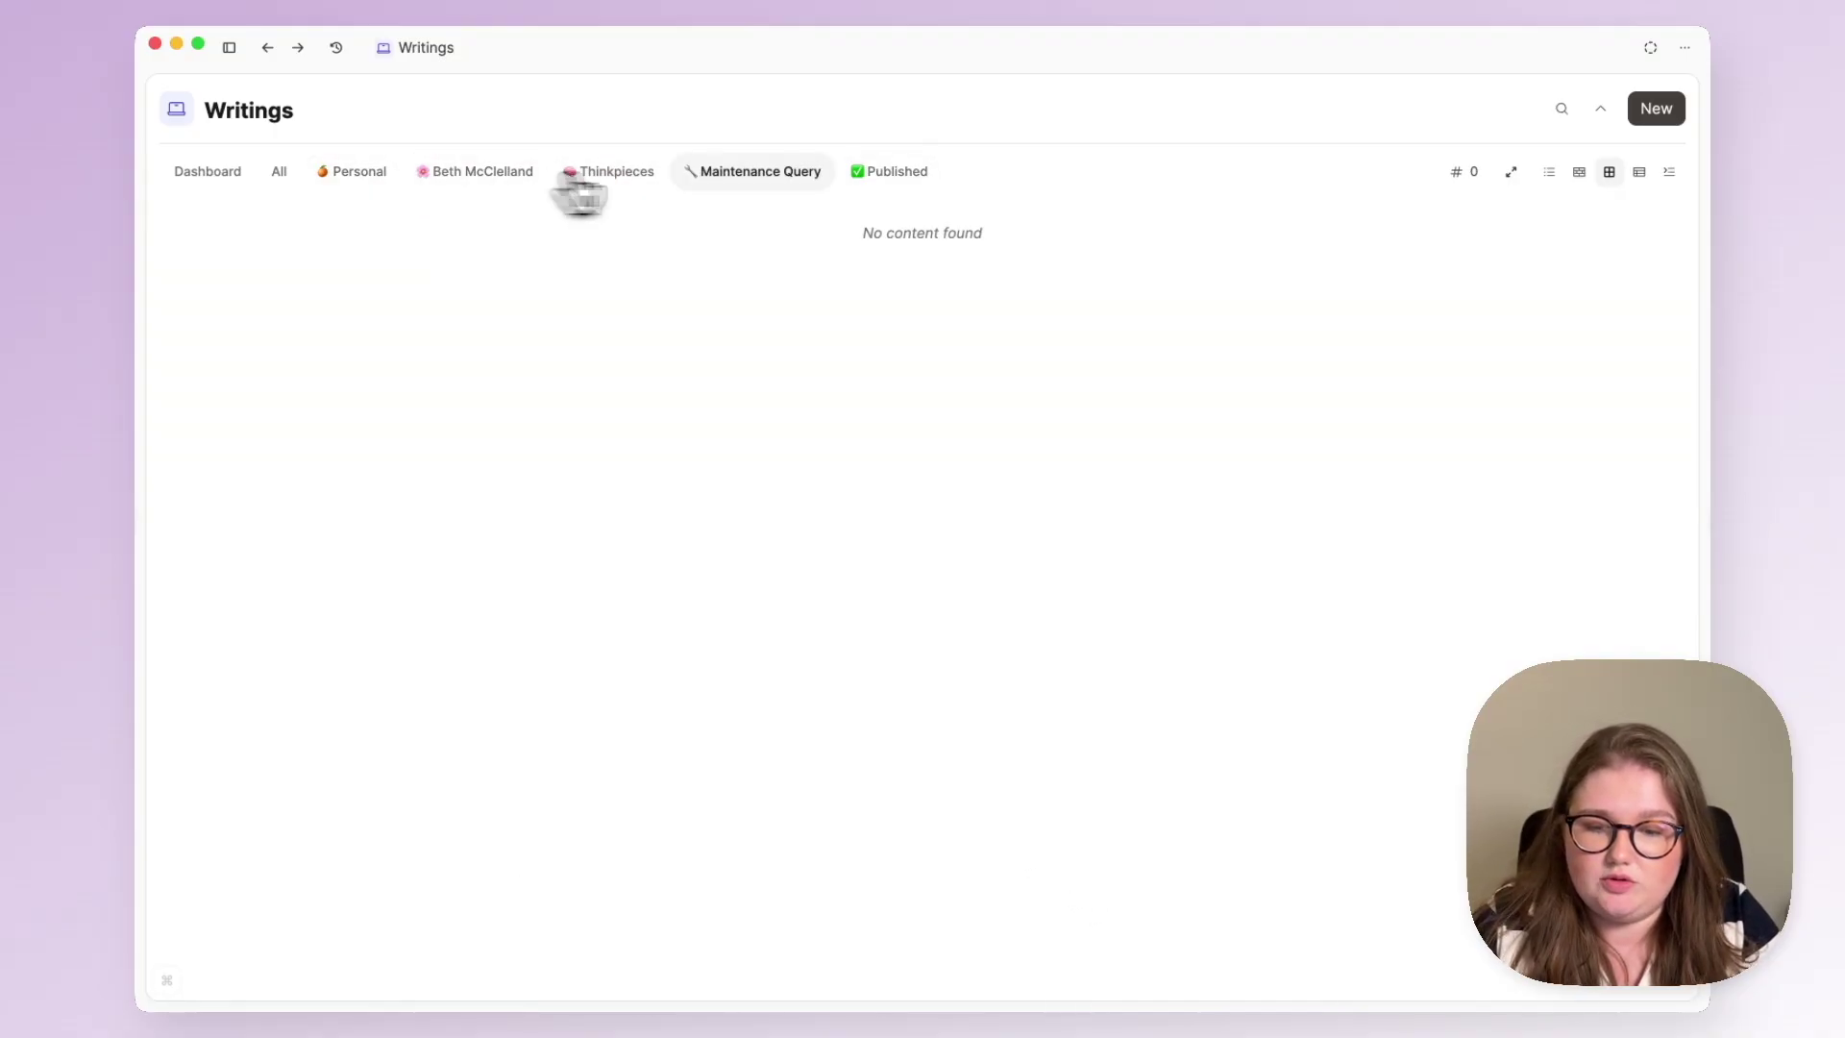
click(889, 171)
click(480, 175)
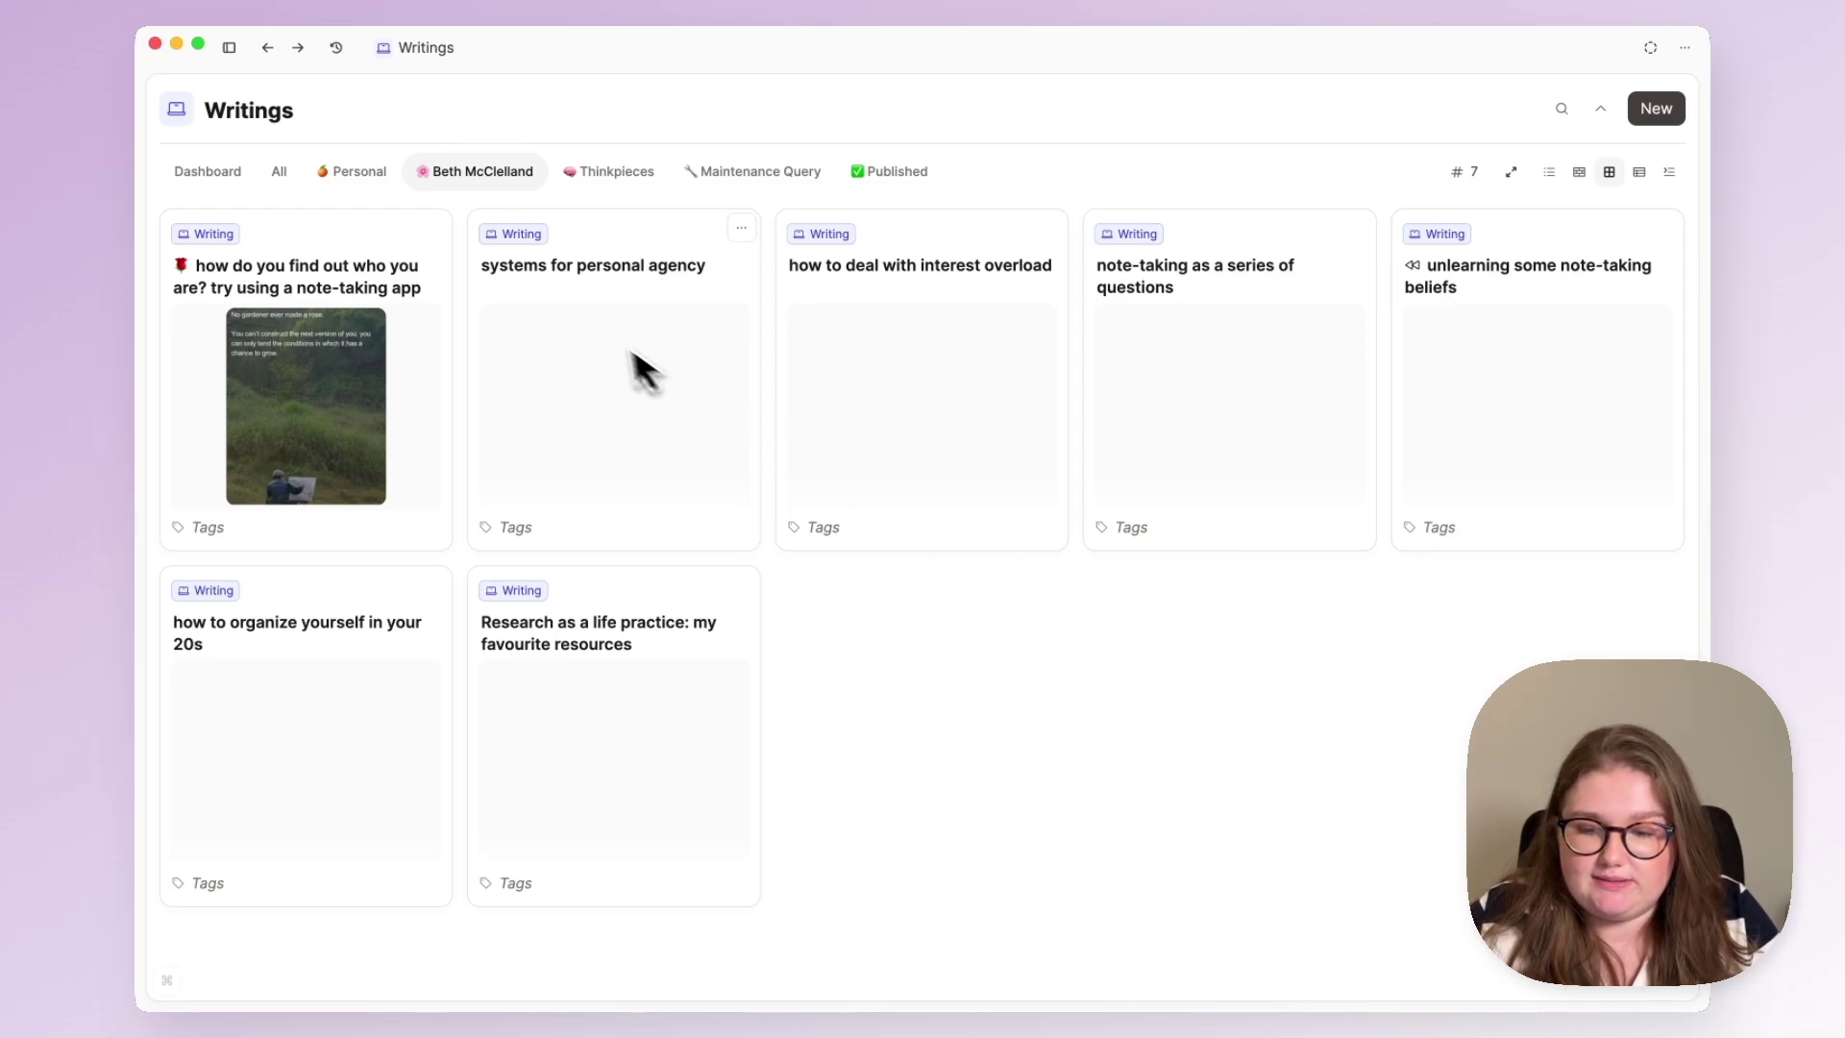
click(357, 177)
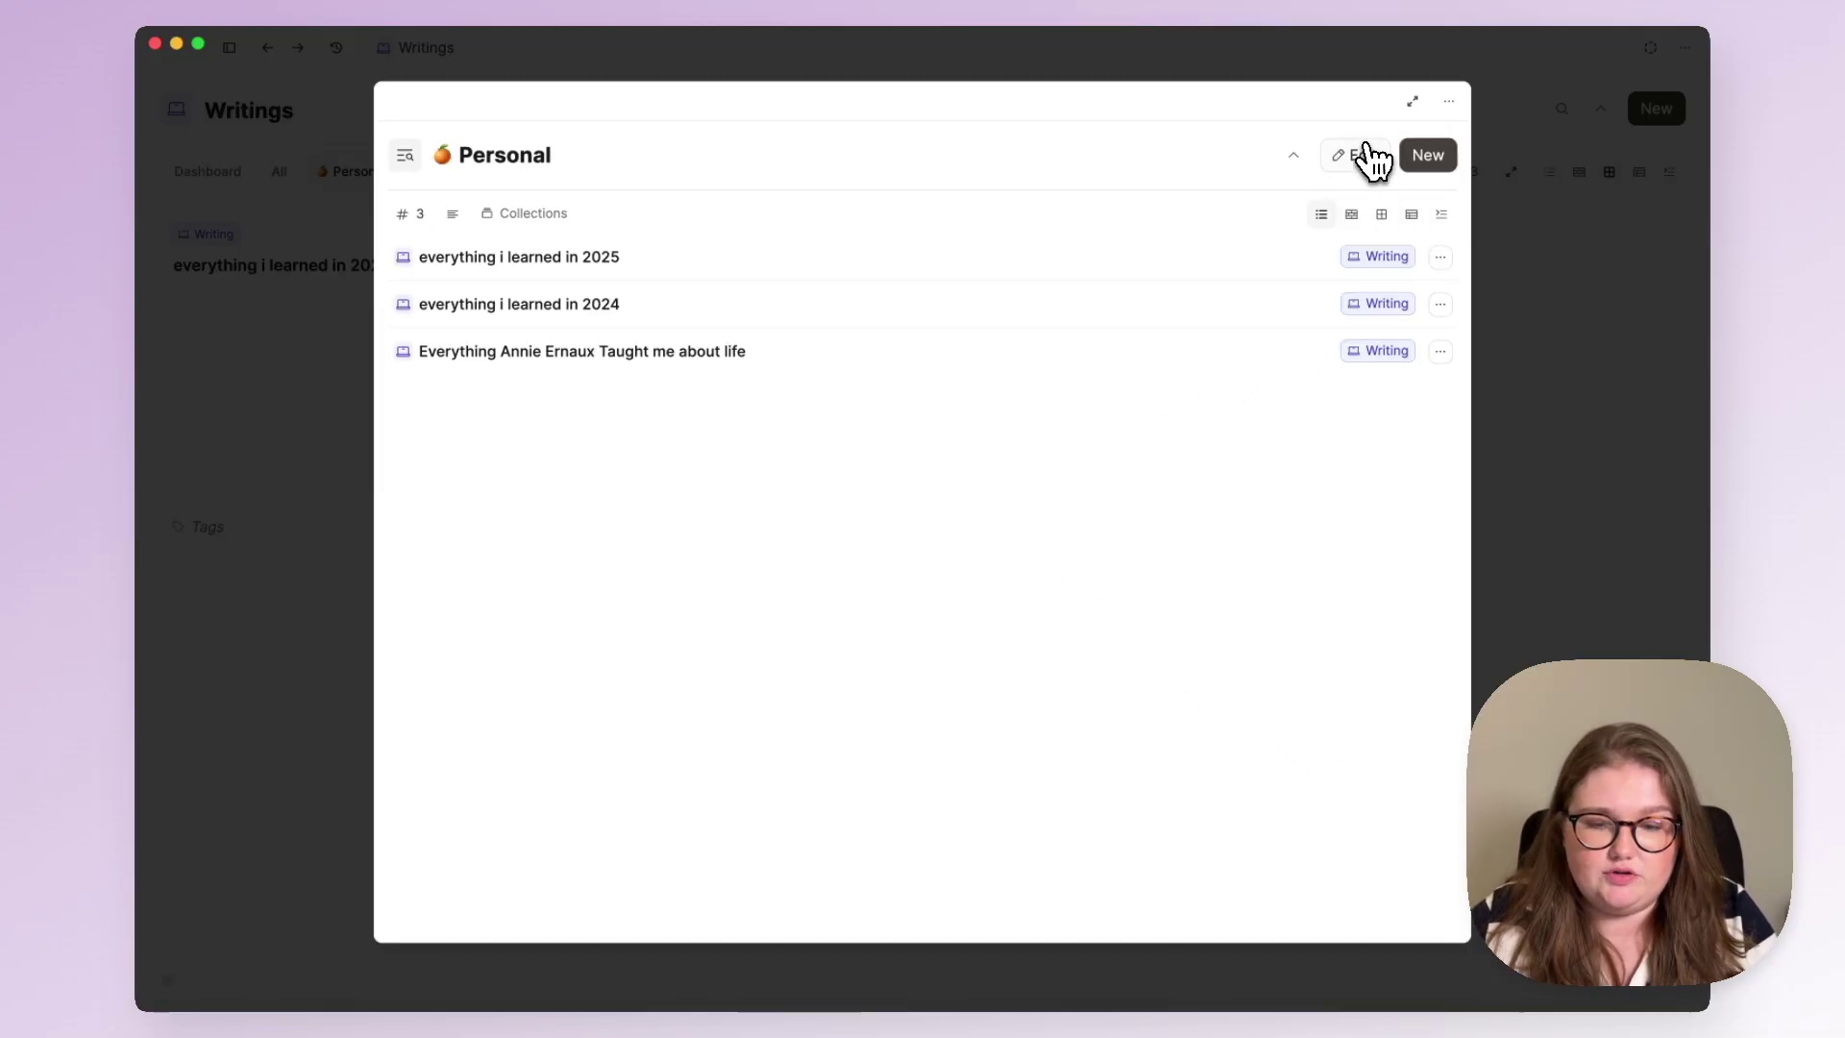
Group the Personal query's writings by Status
click(1363, 156)
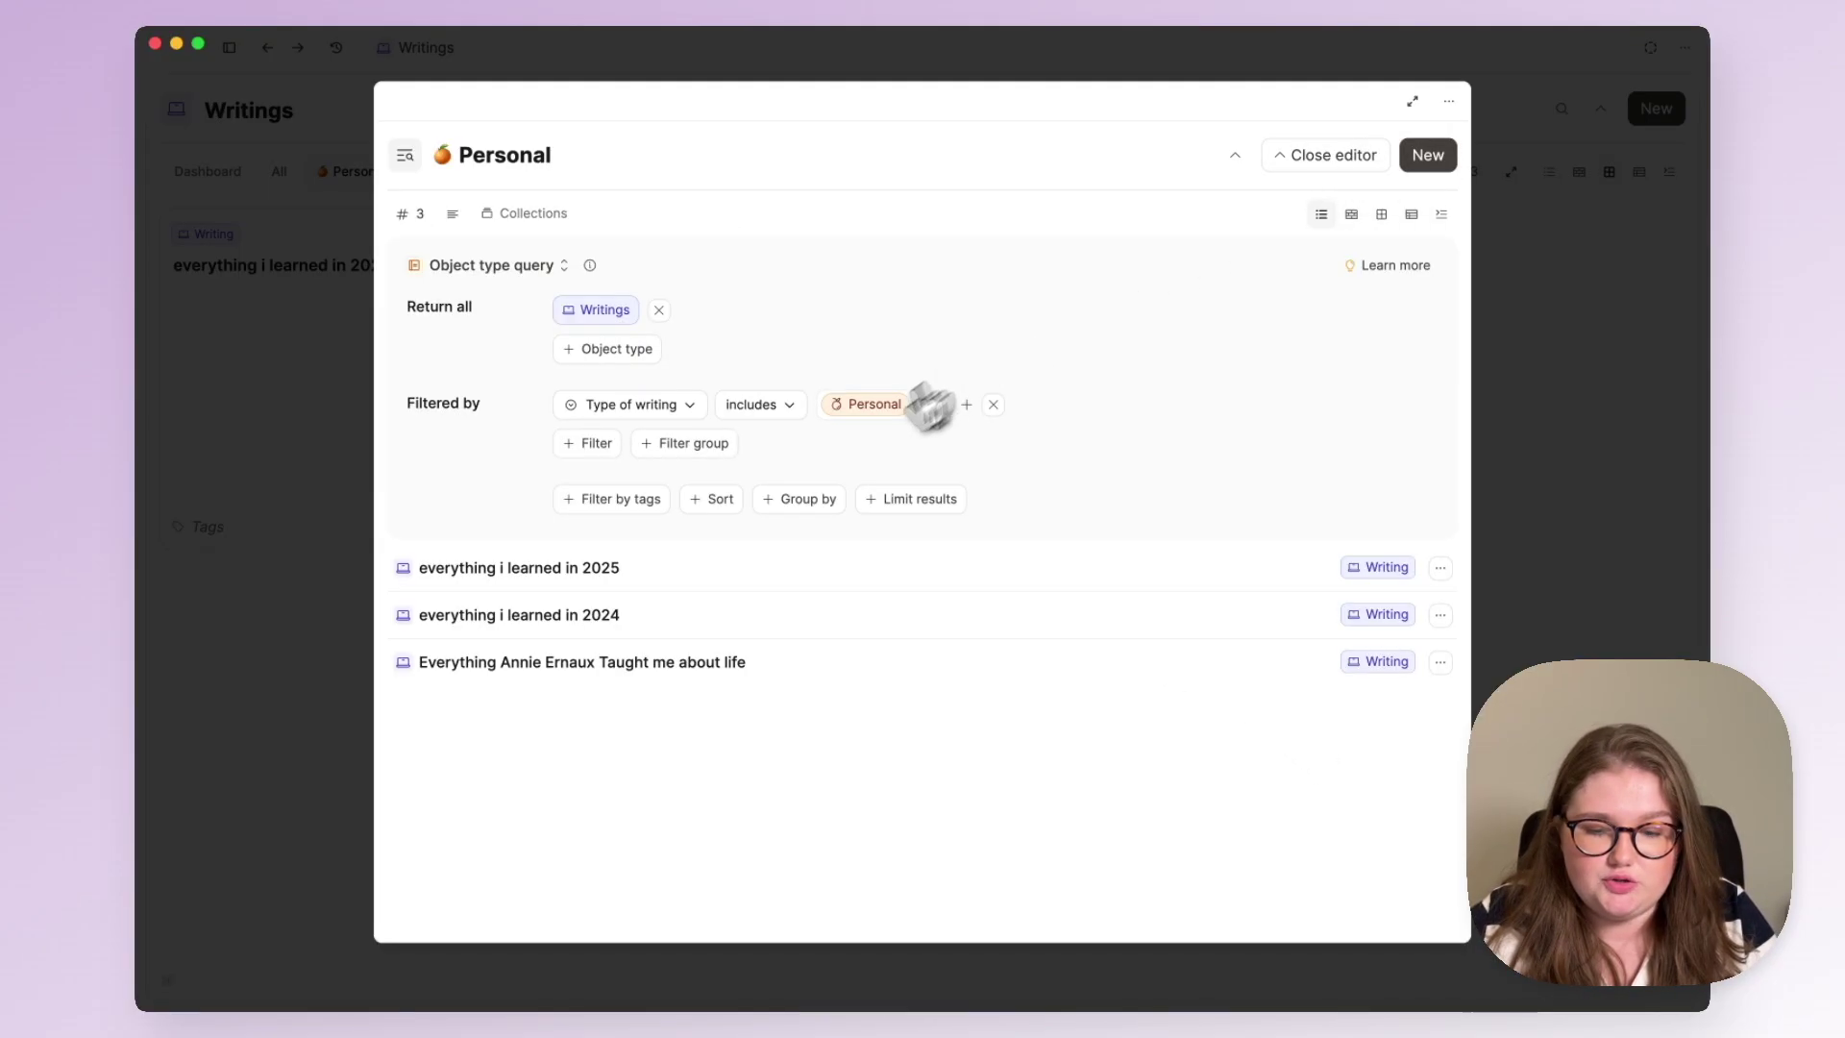
click(799, 499)
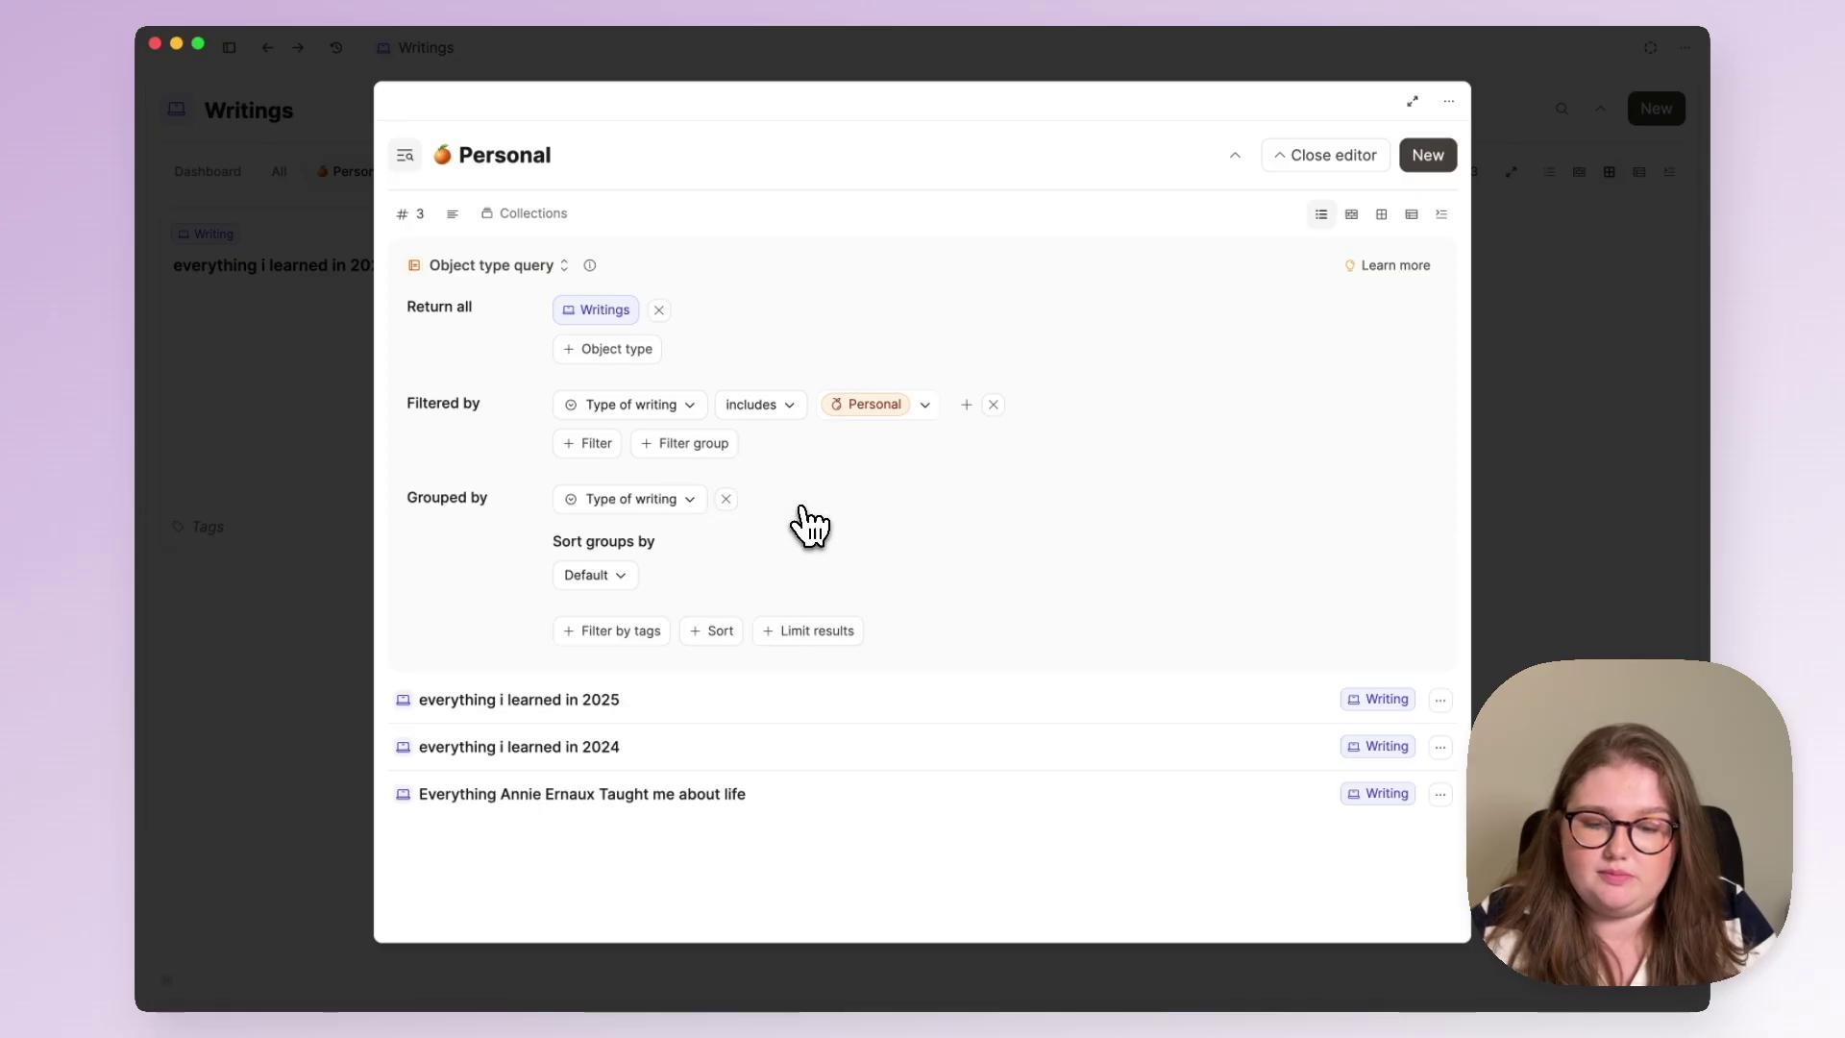
click(653, 501)
click(650, 843)
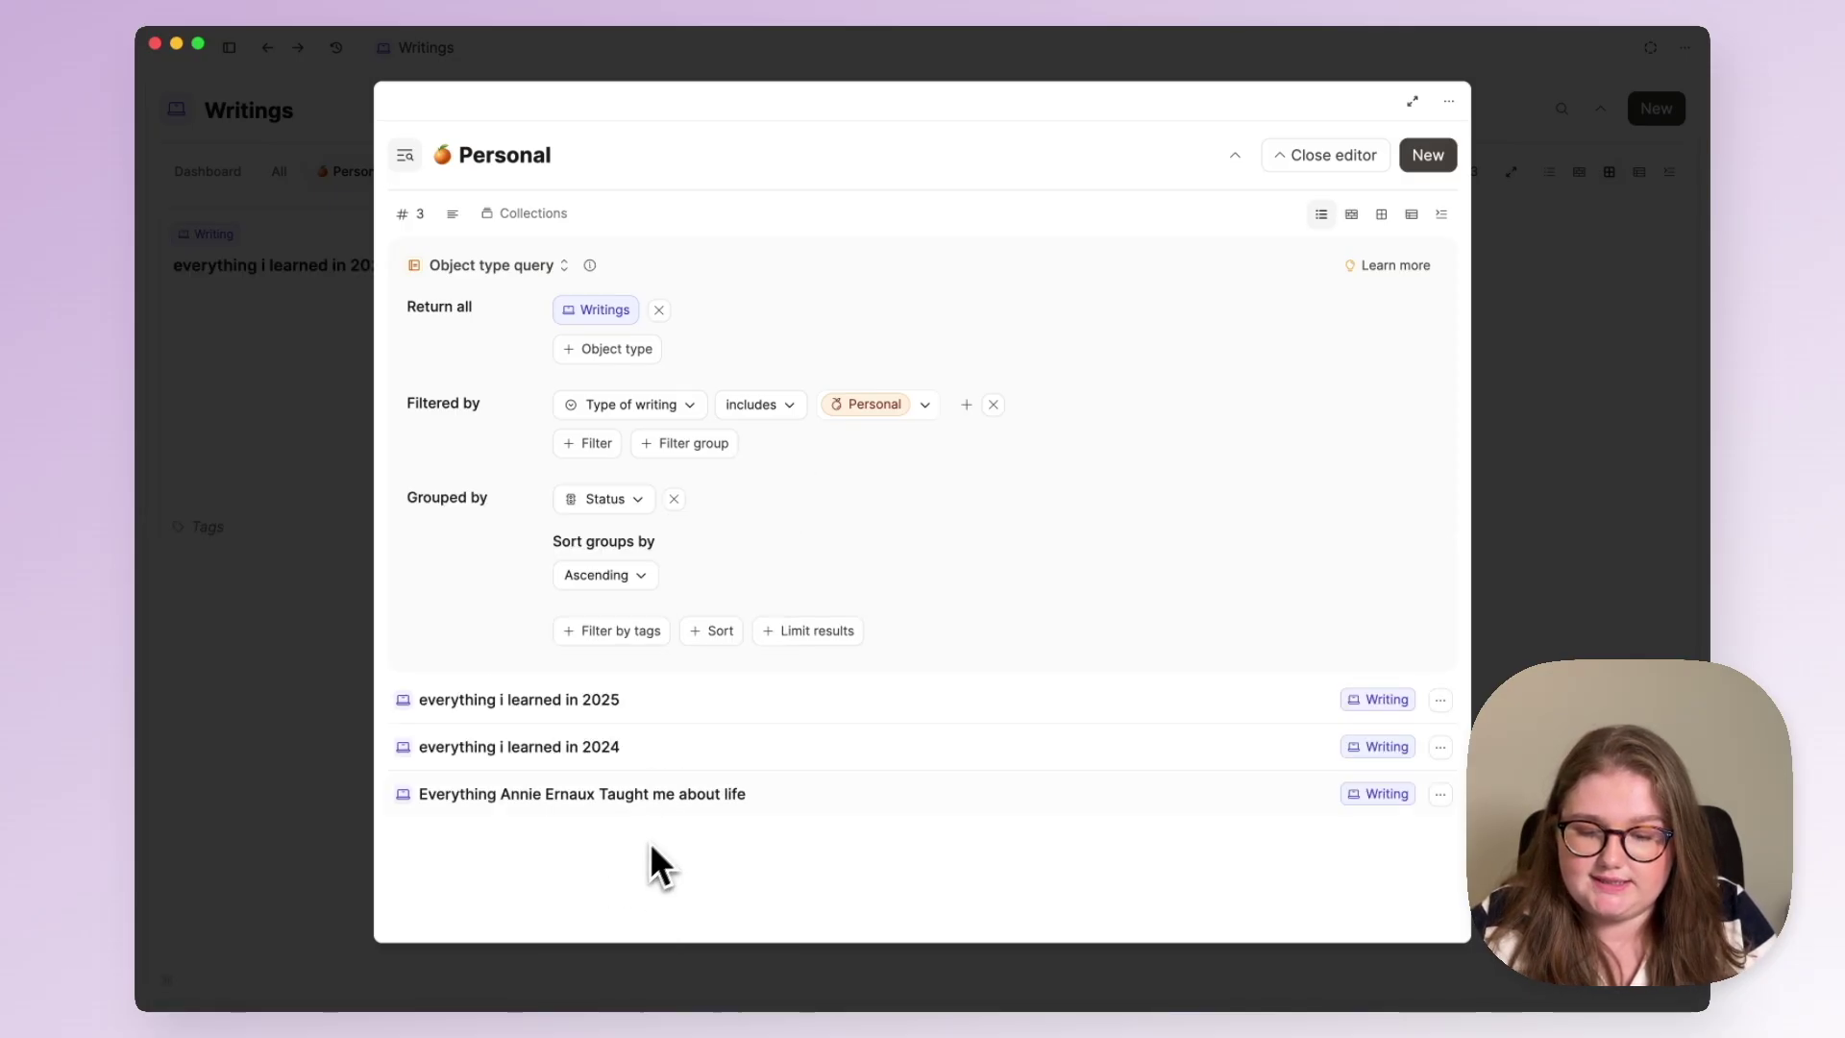
key(Escape)
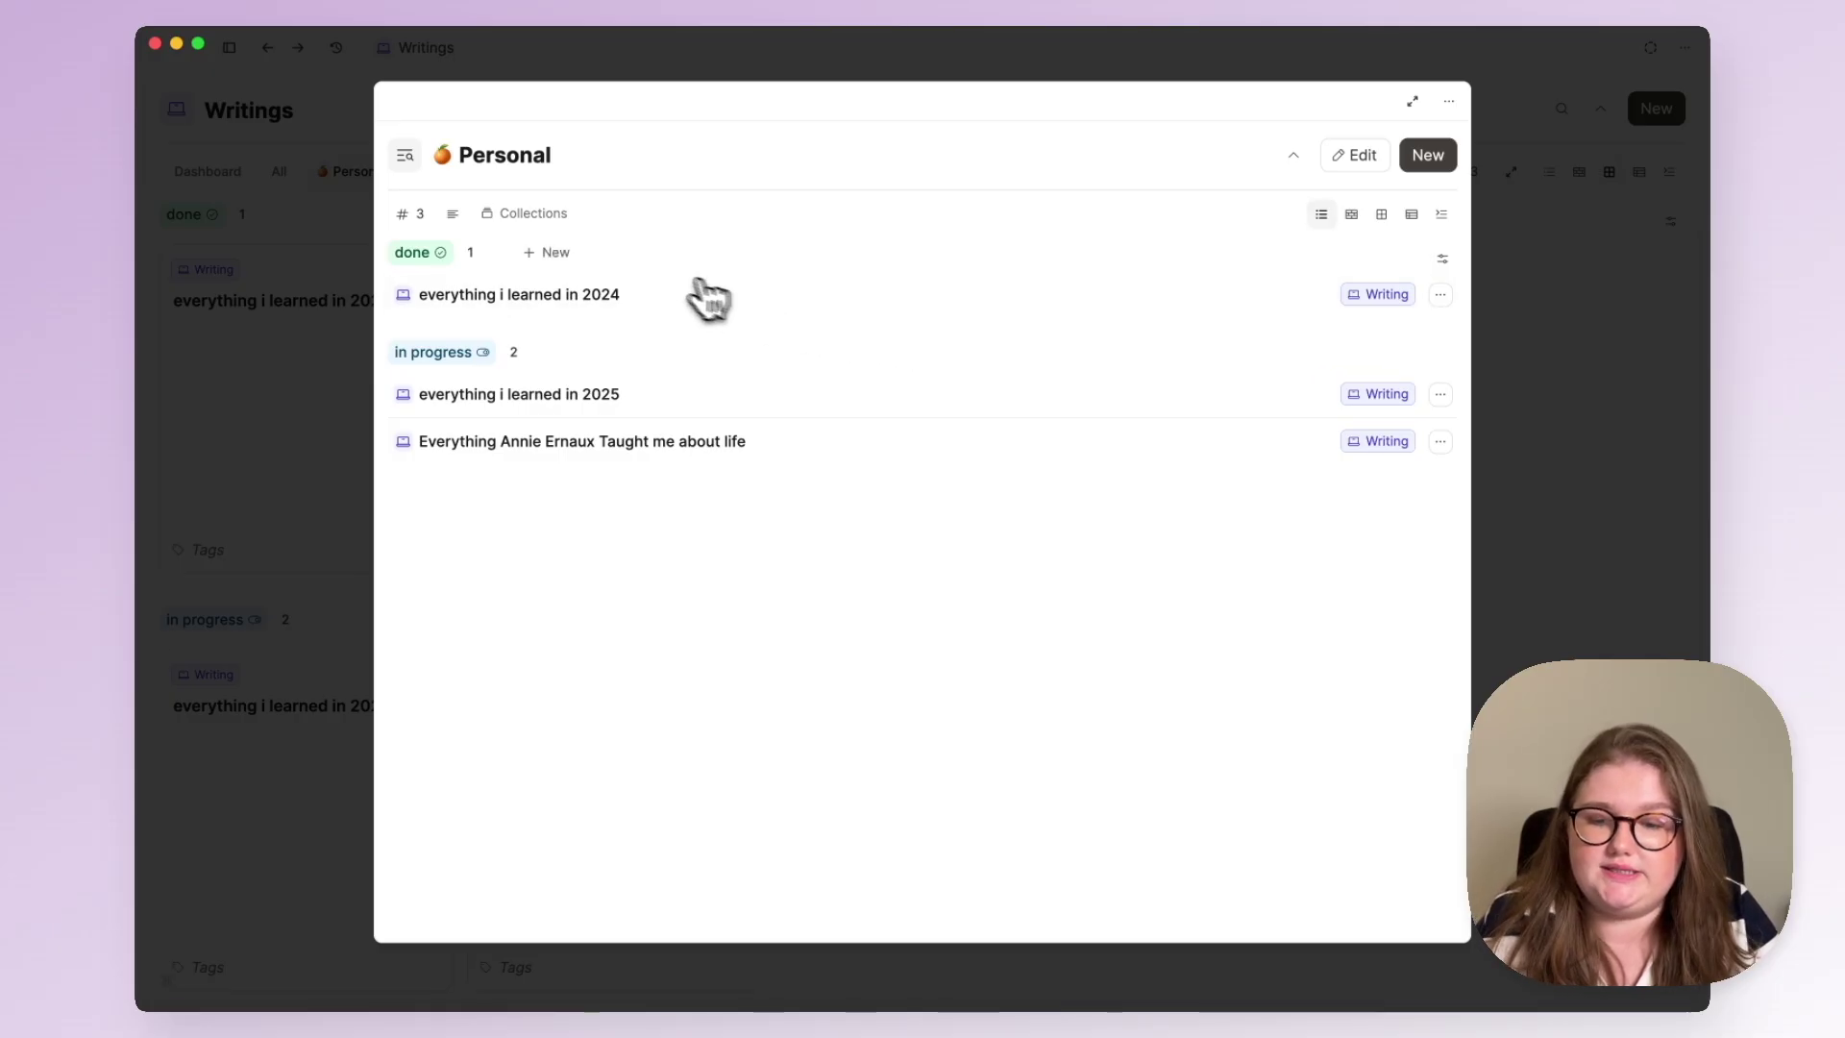
Sort the Status groups descending so in progress comes before done
key(super+Return)
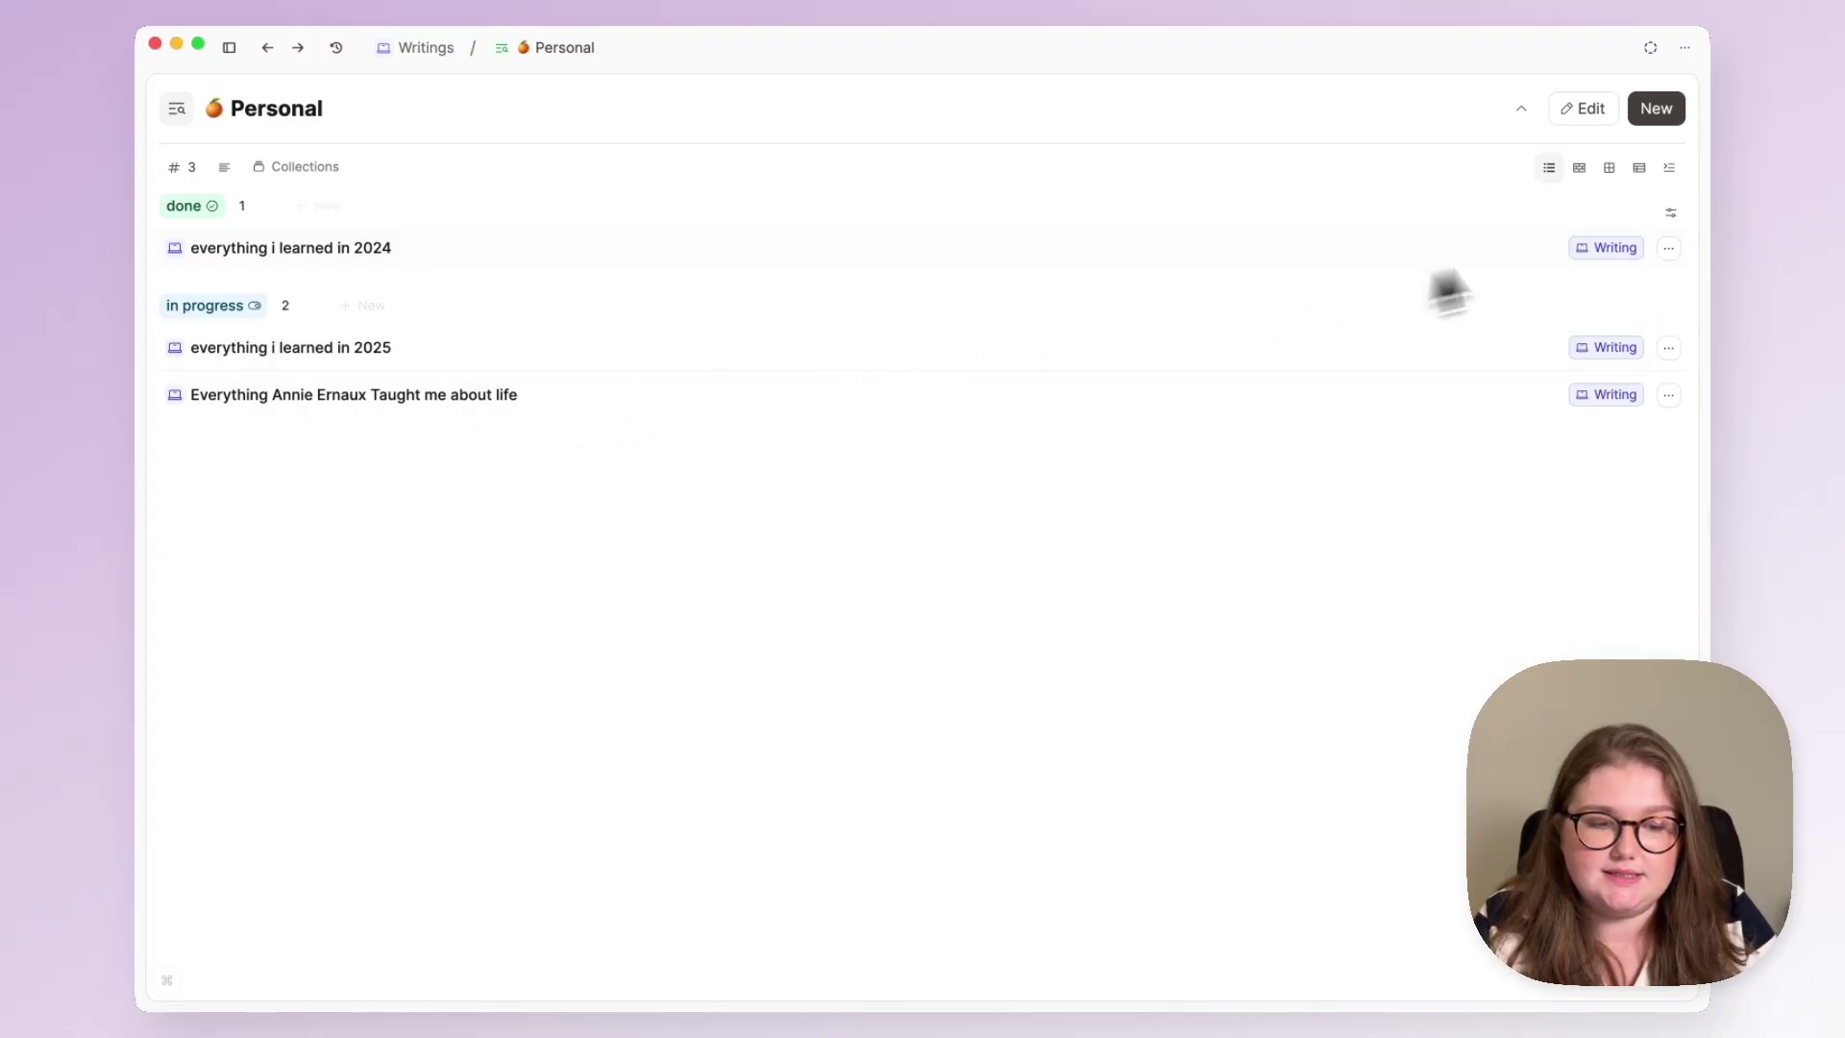
click(1671, 212)
click(377, 530)
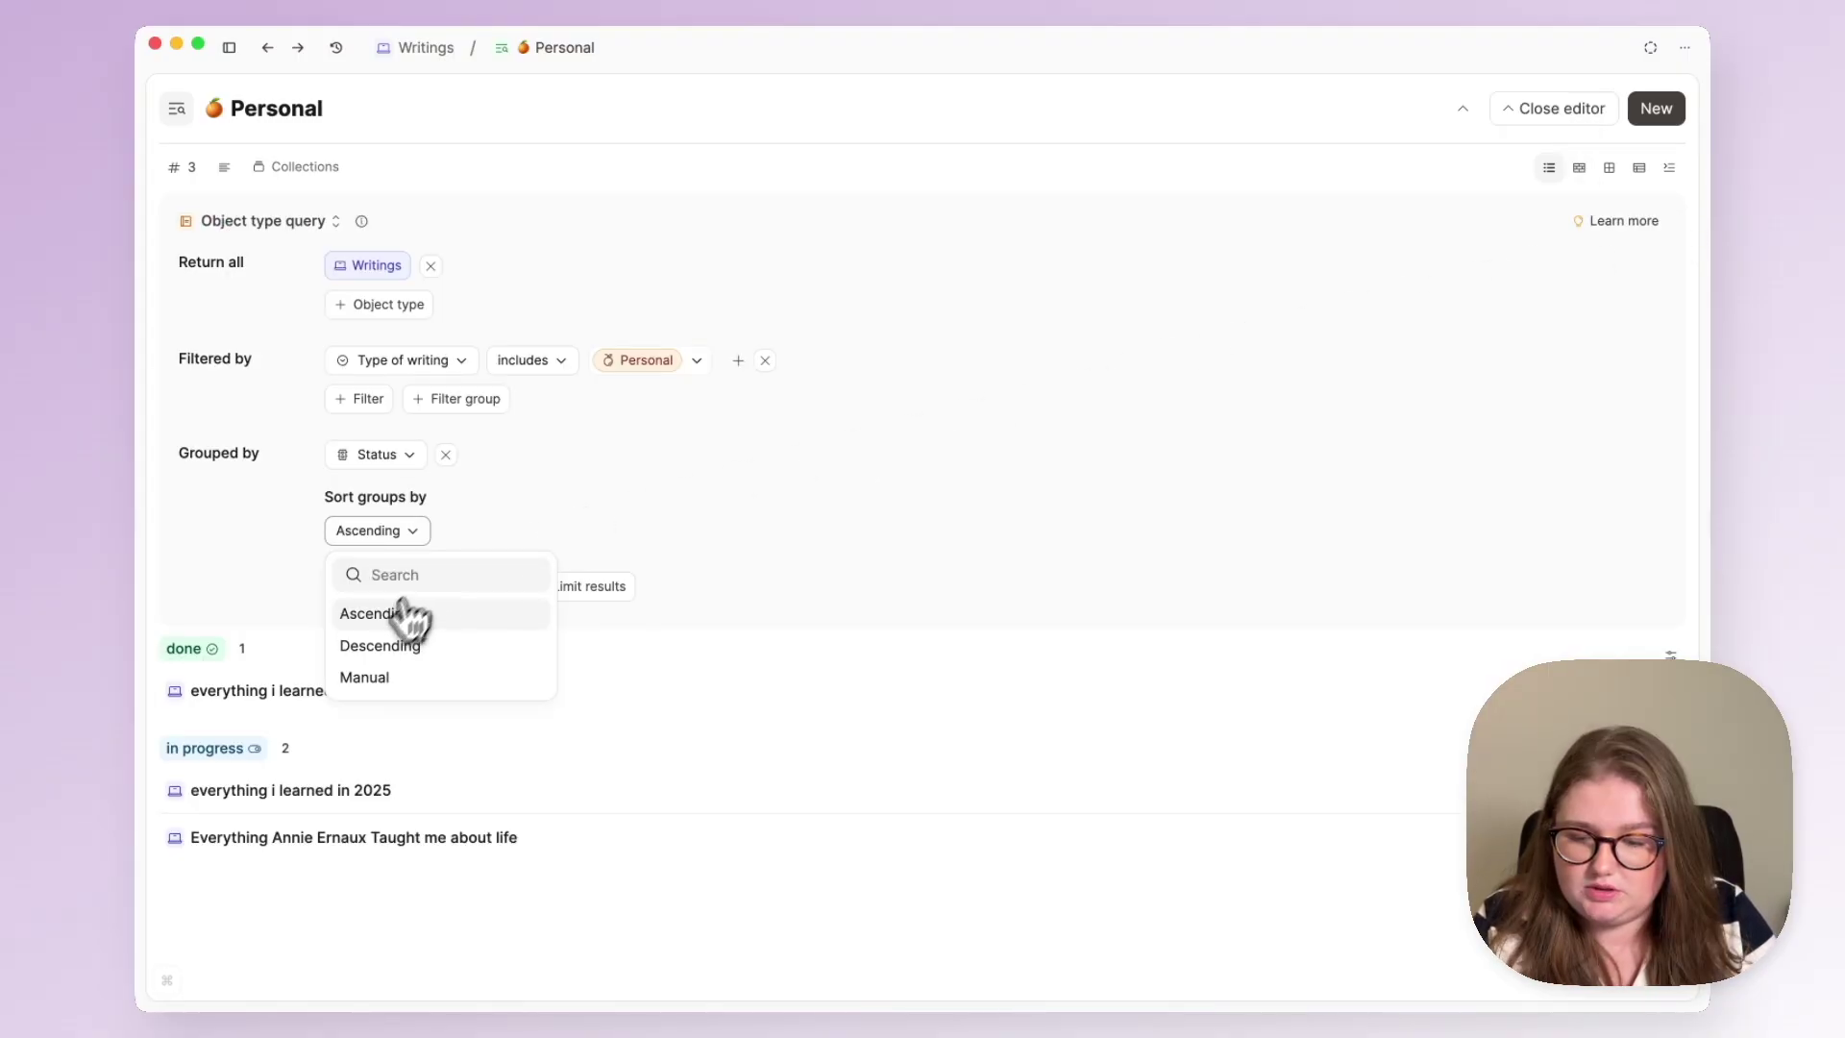
click(389, 646)
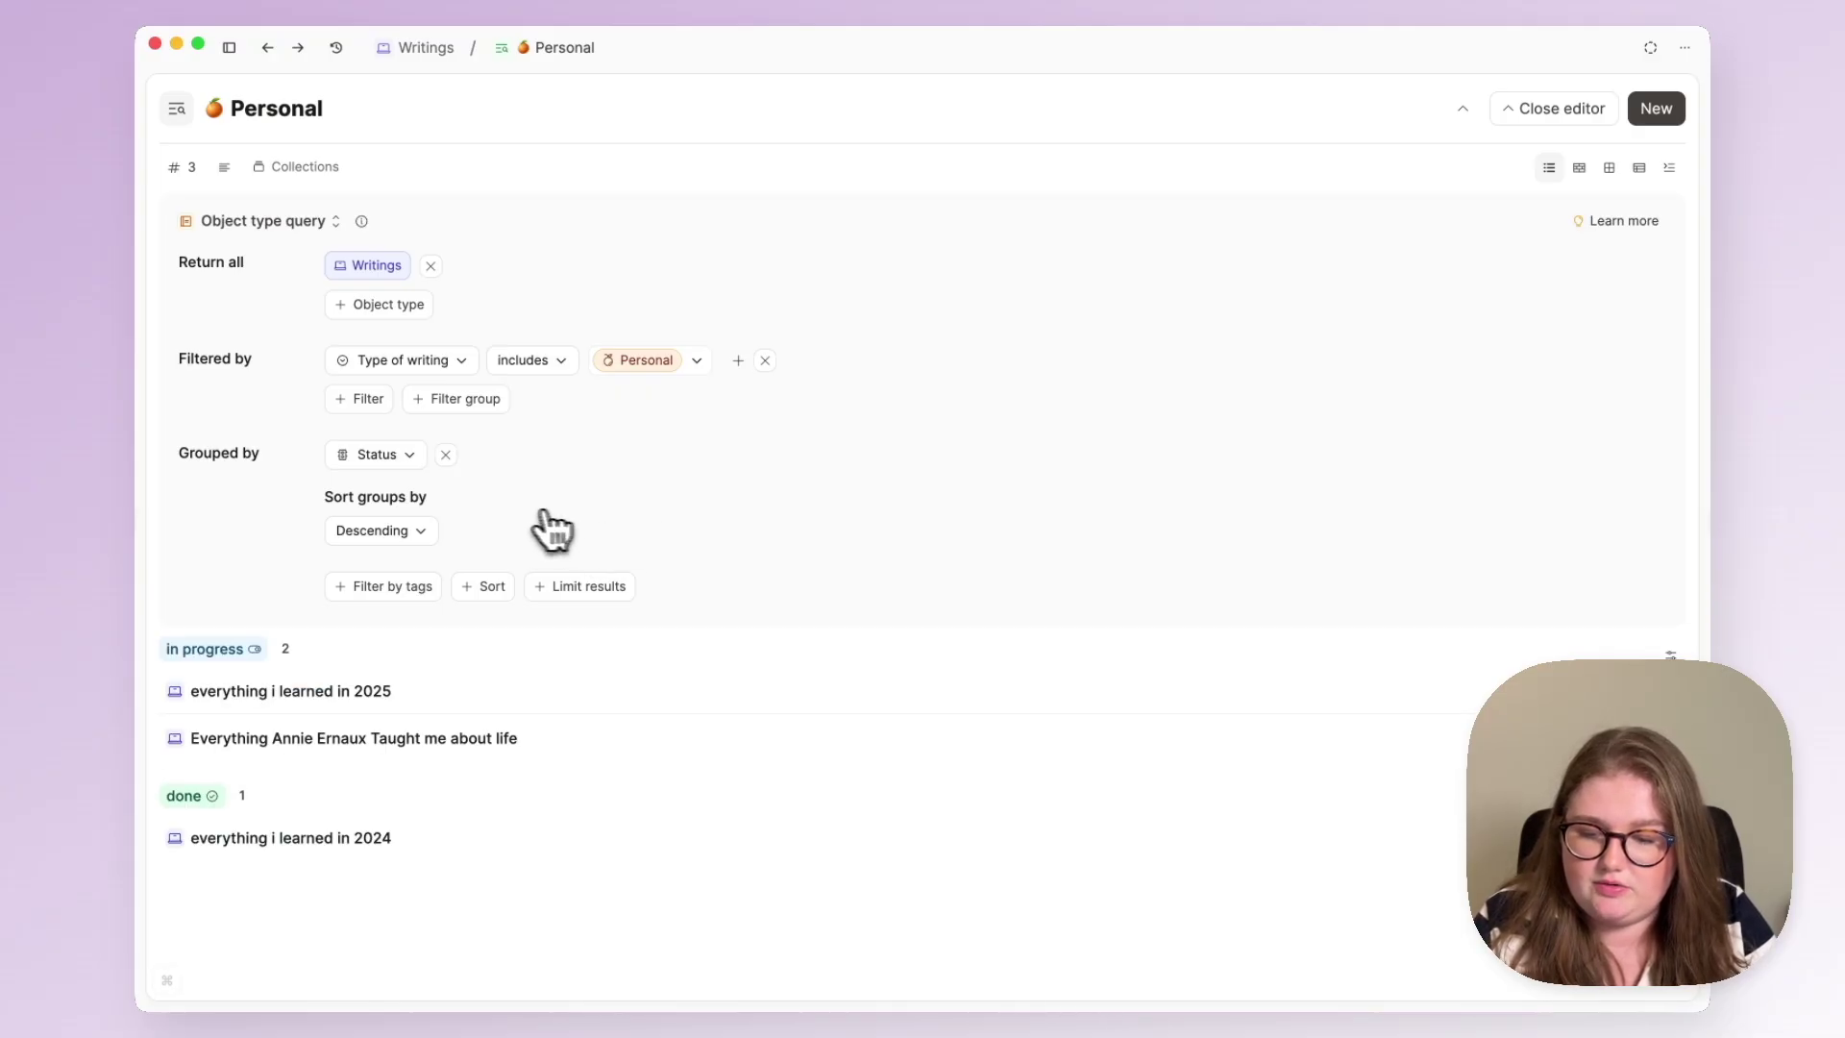
key(super+bracketleft)
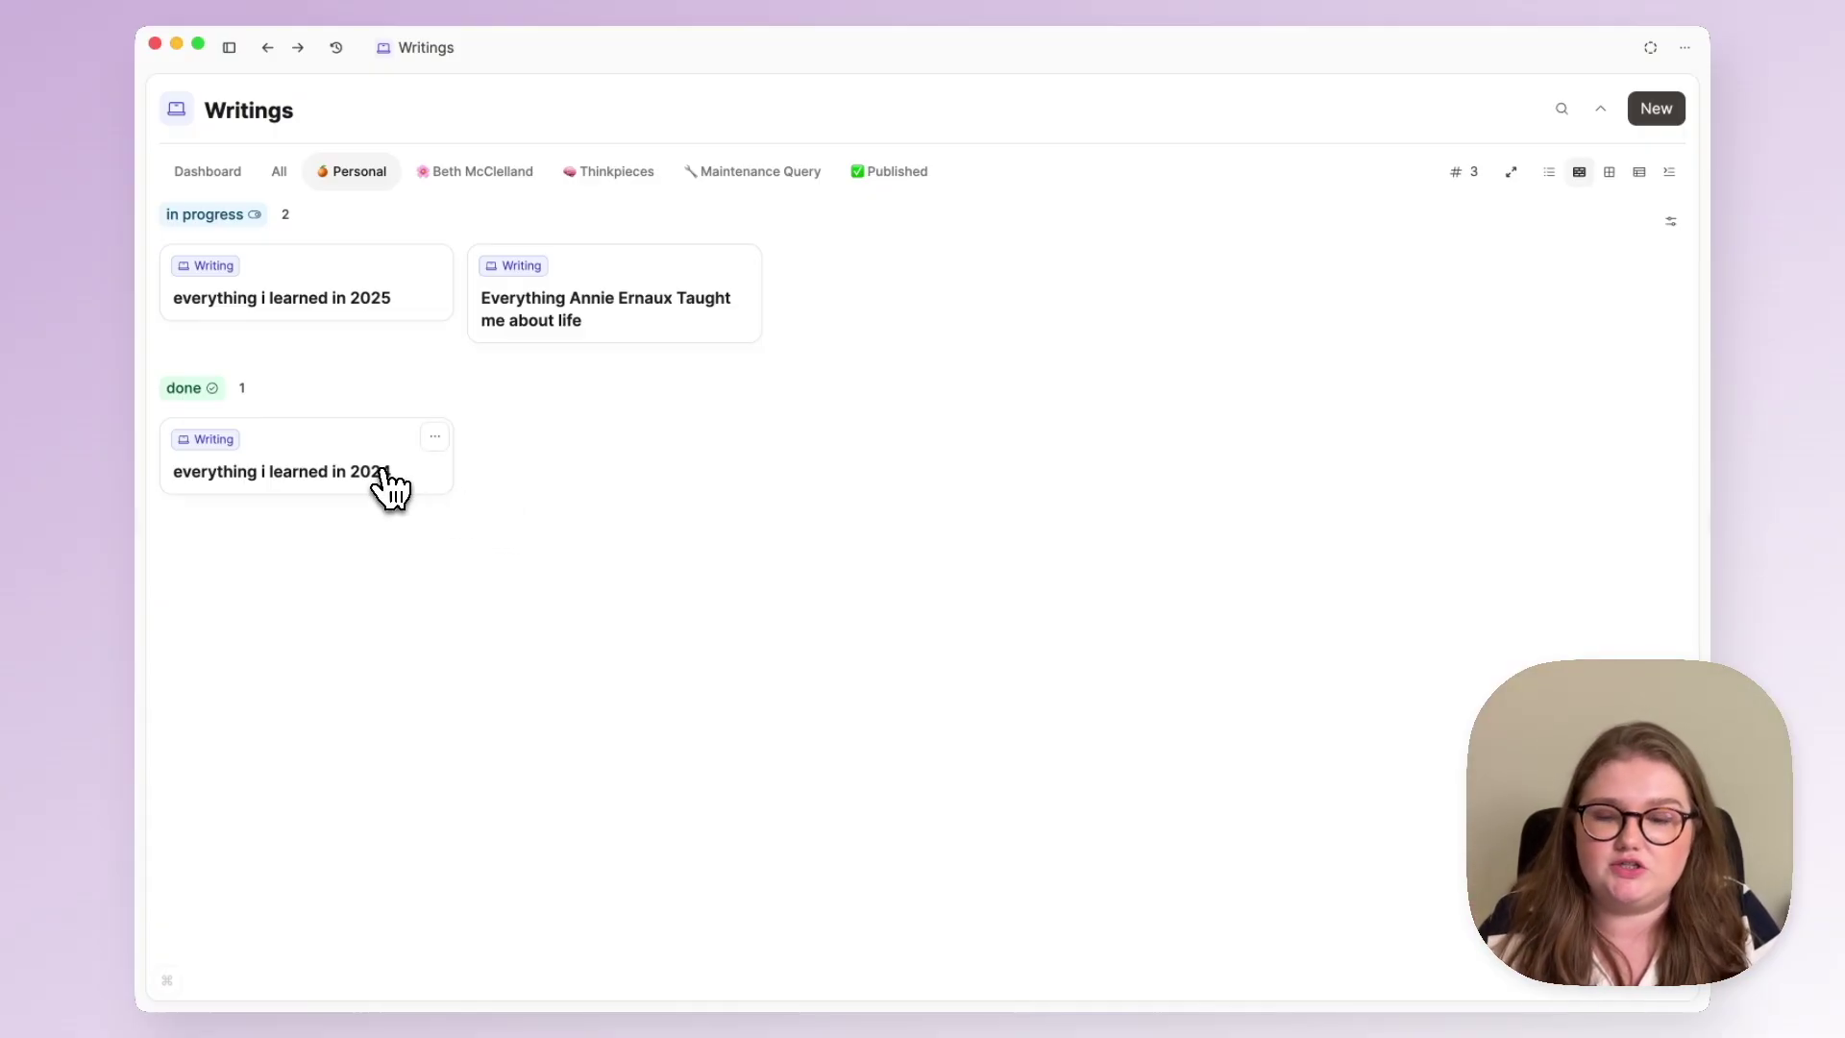
Open the author-named collection as a page and add a filter: Status does not include done
click(496, 175)
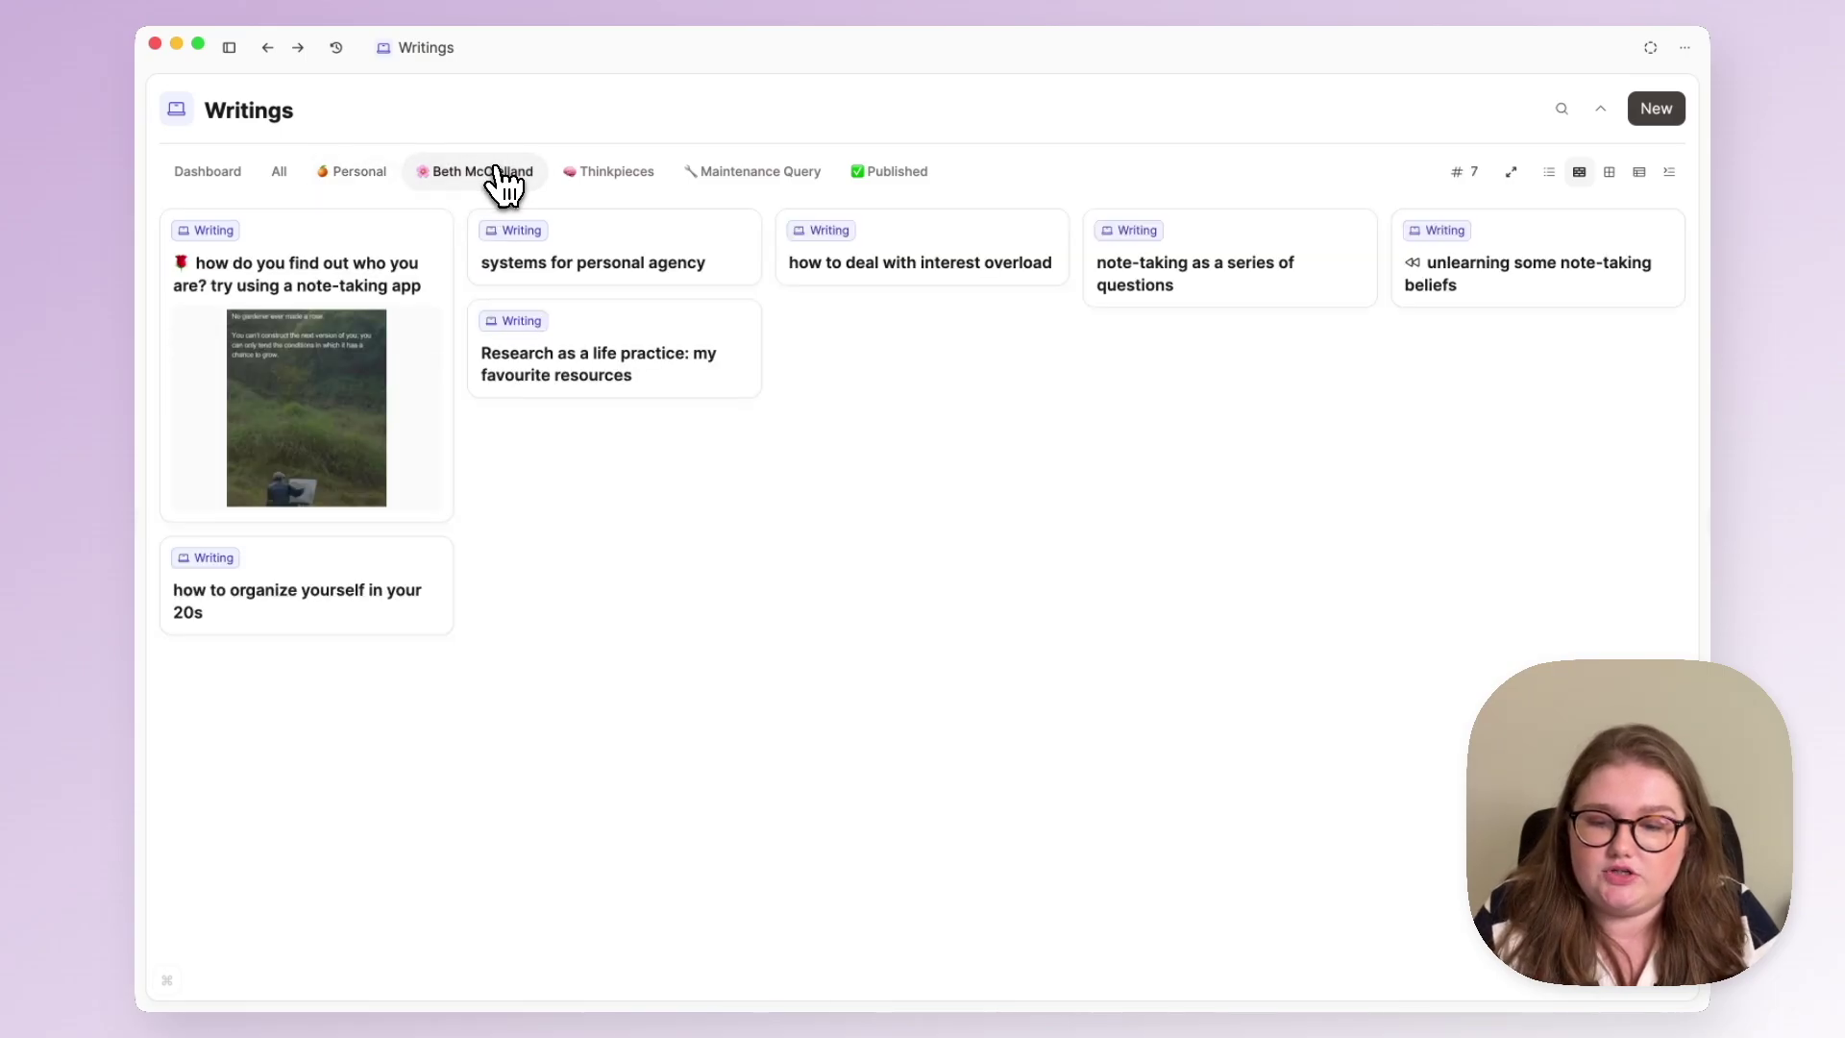
click(1514, 174)
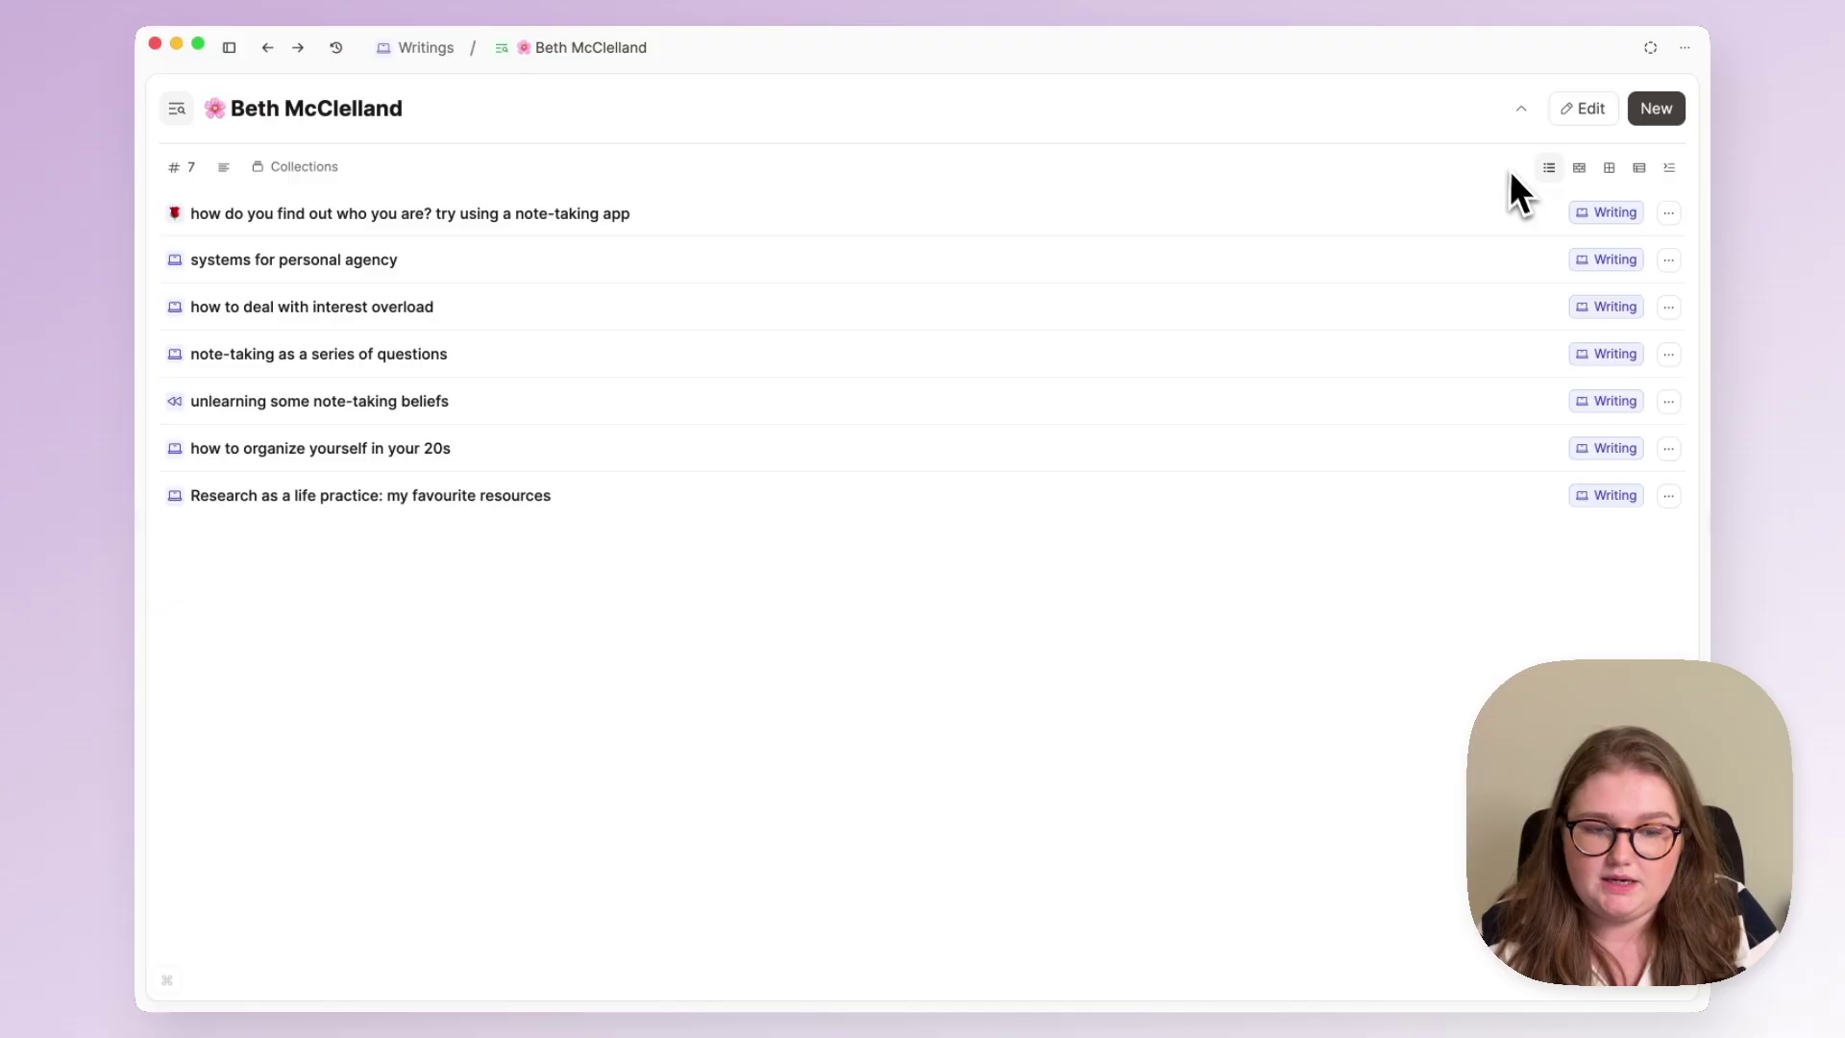
click(1587, 111)
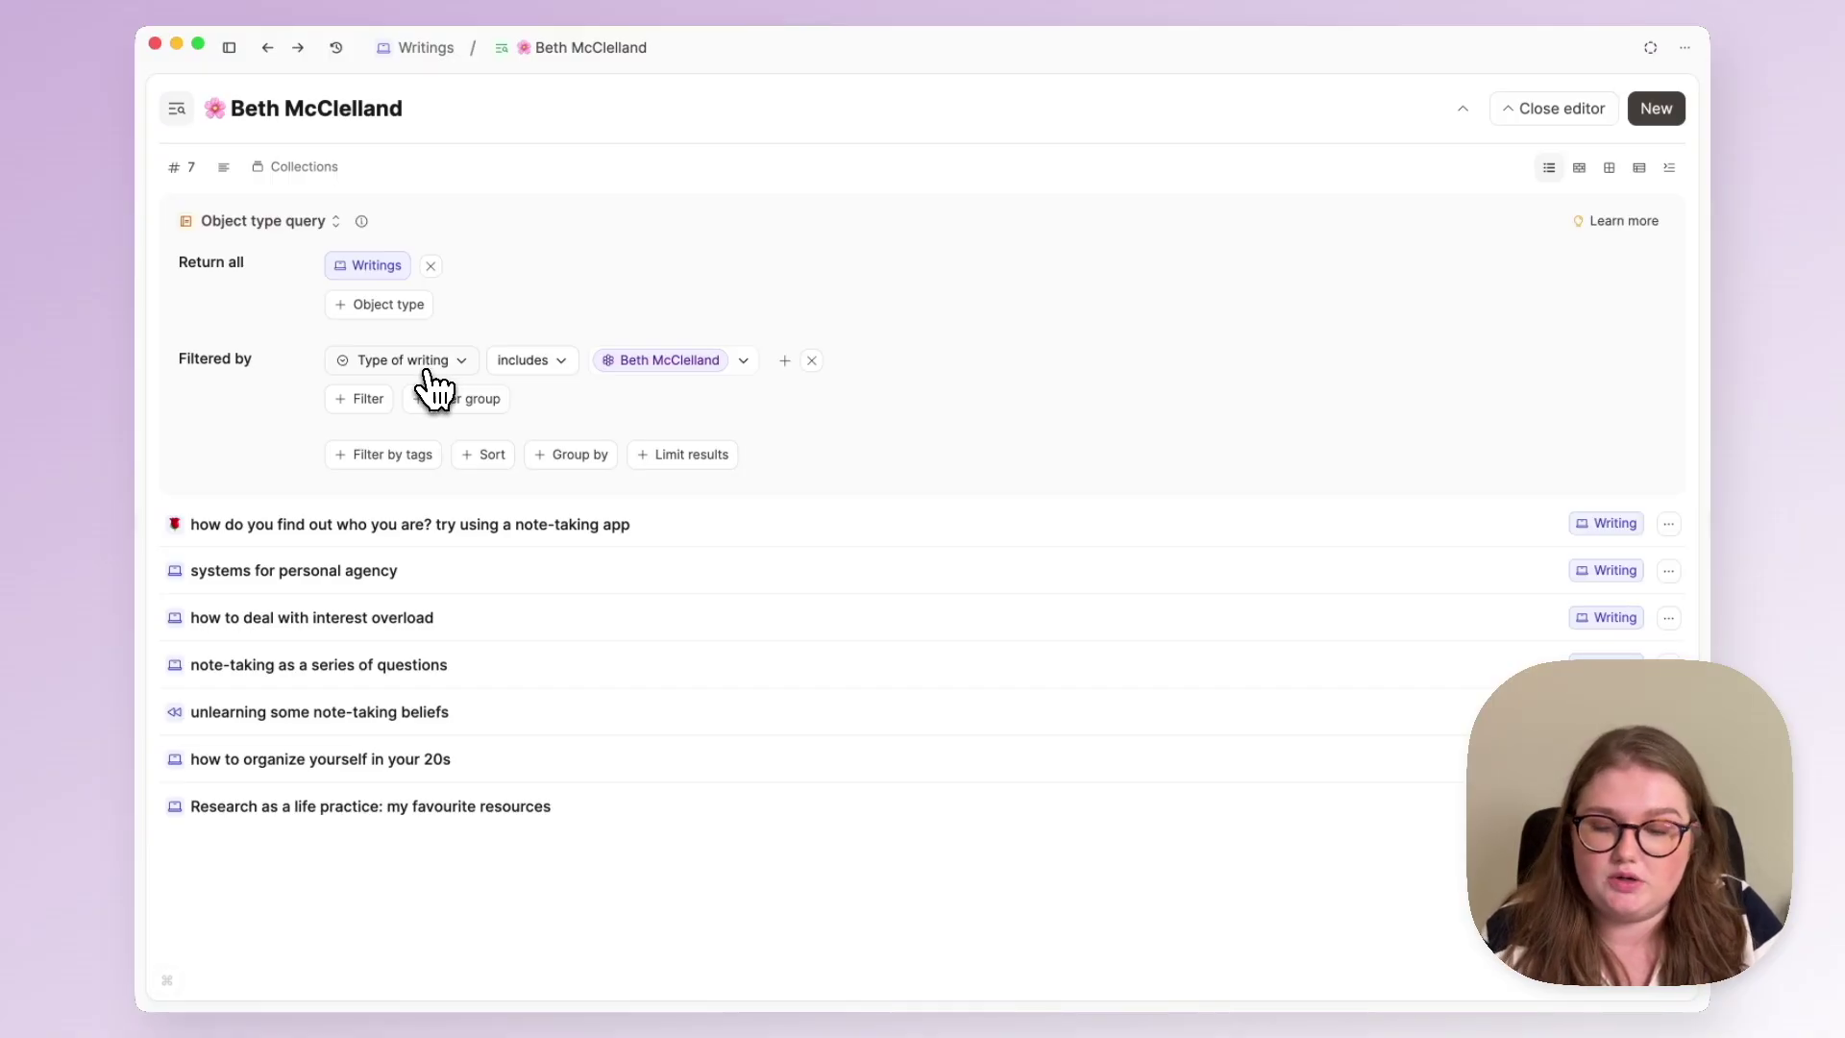
click(369, 402)
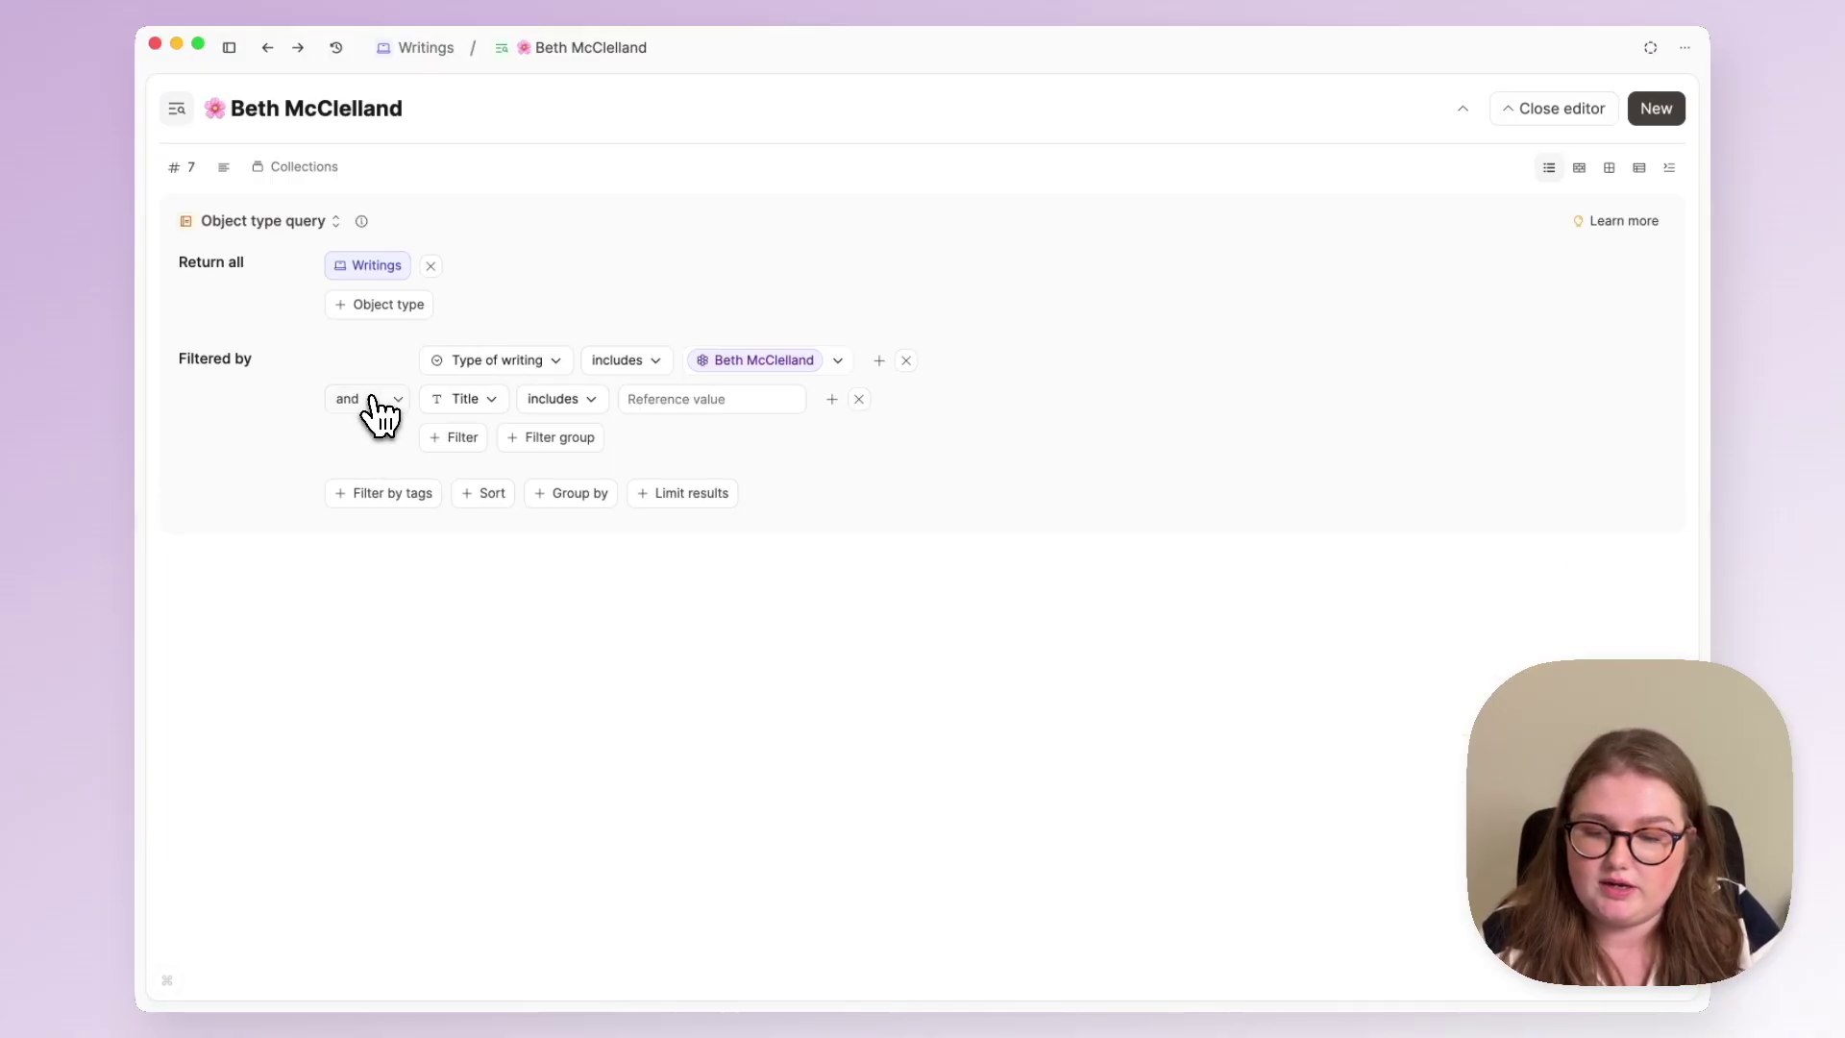
click(471, 406)
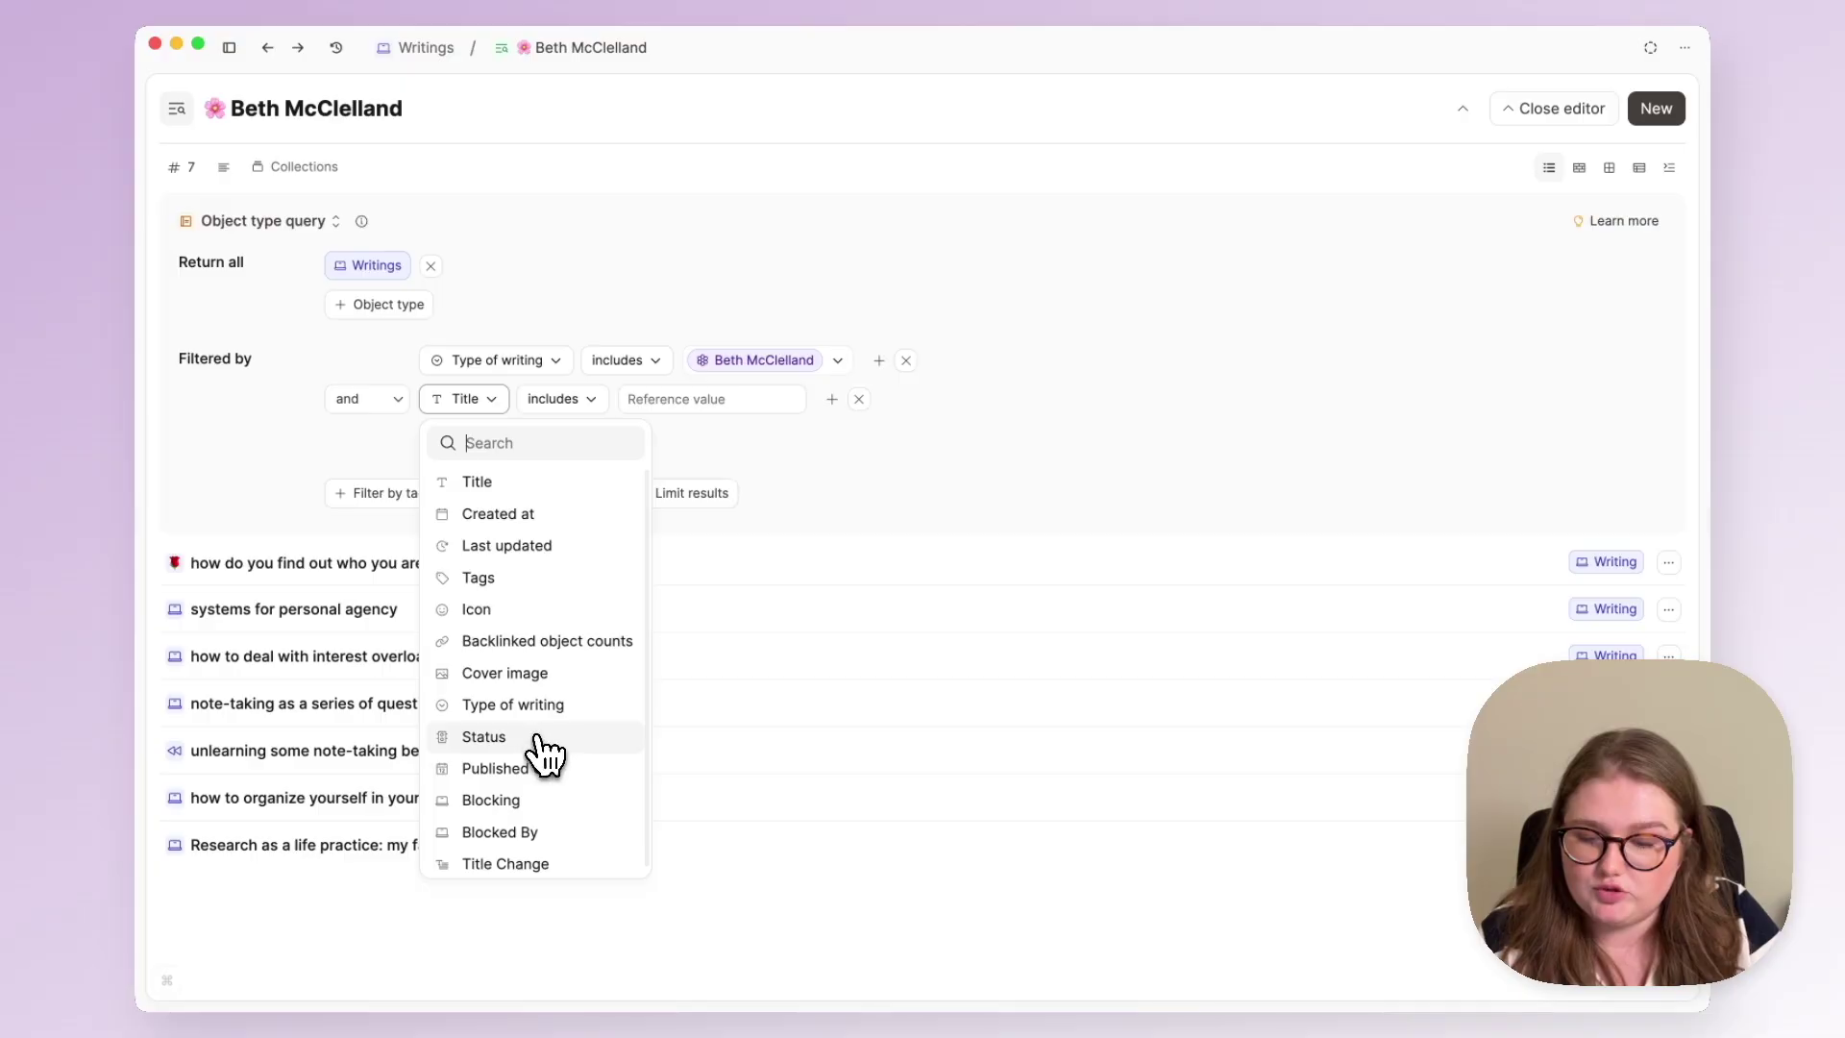
click(484, 737)
click(624, 404)
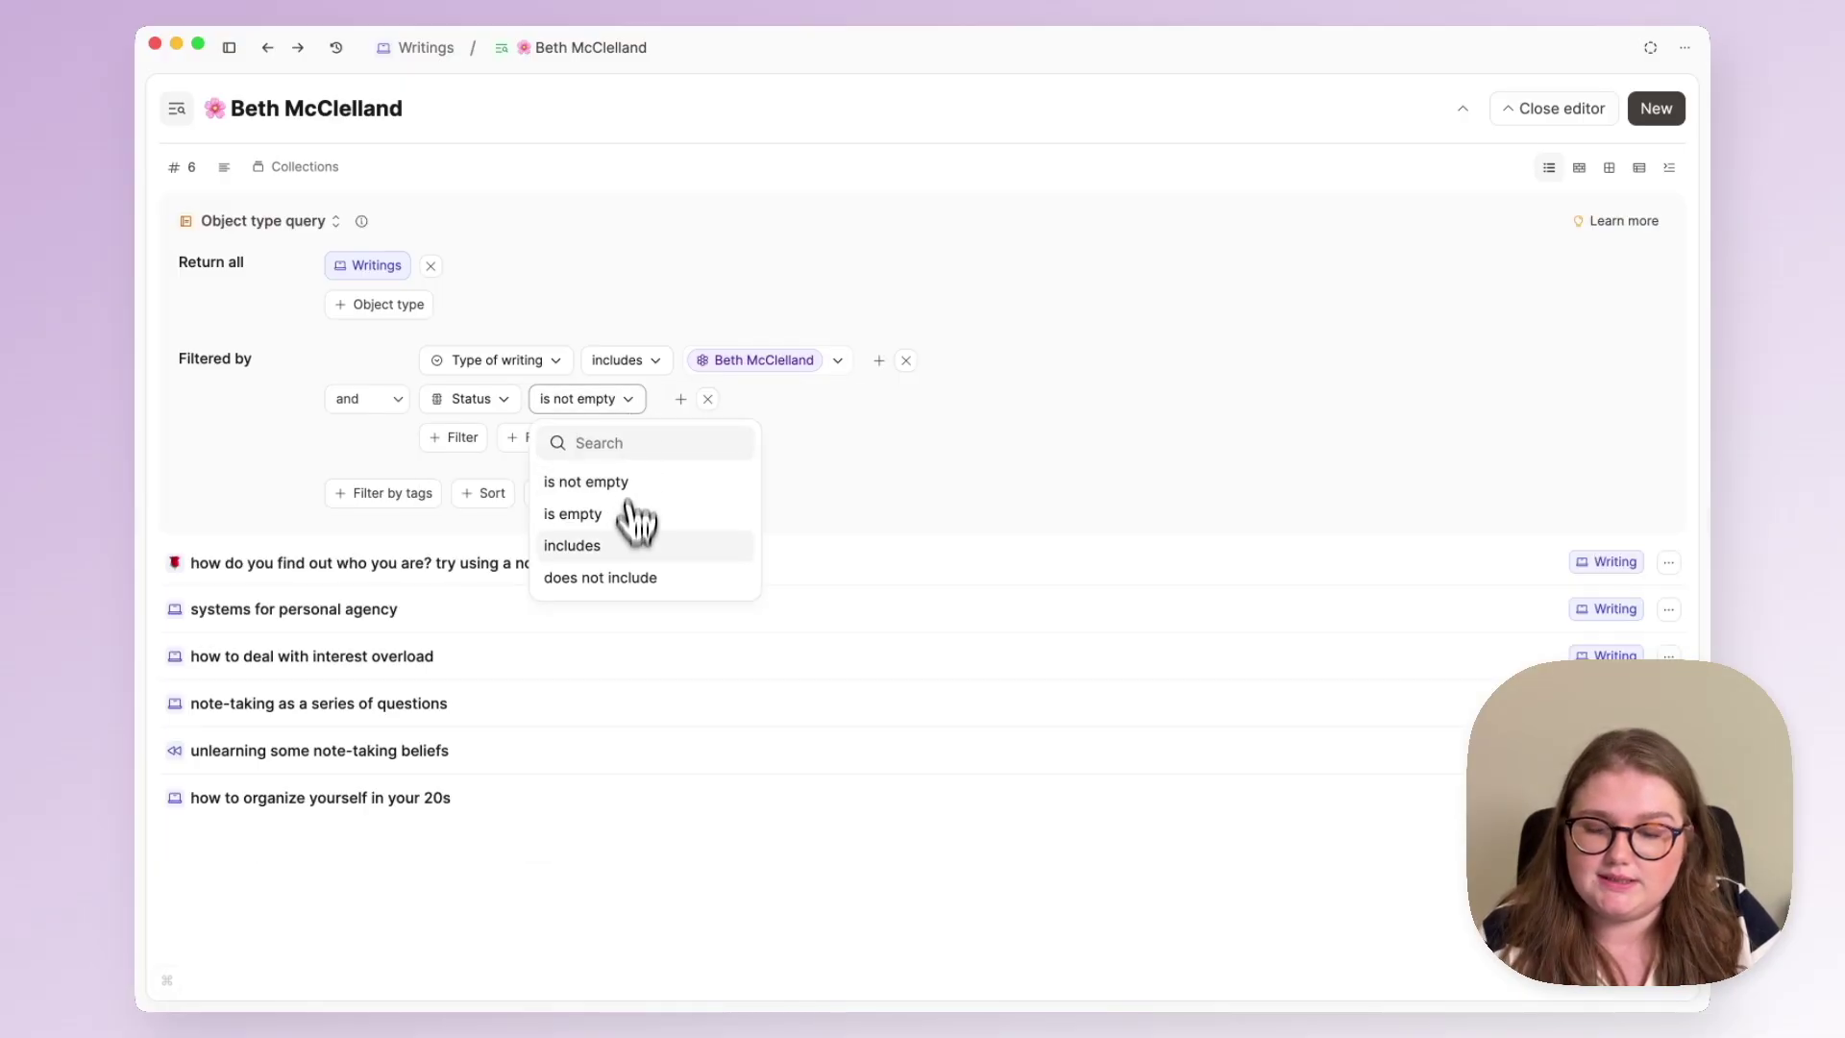
click(630, 578)
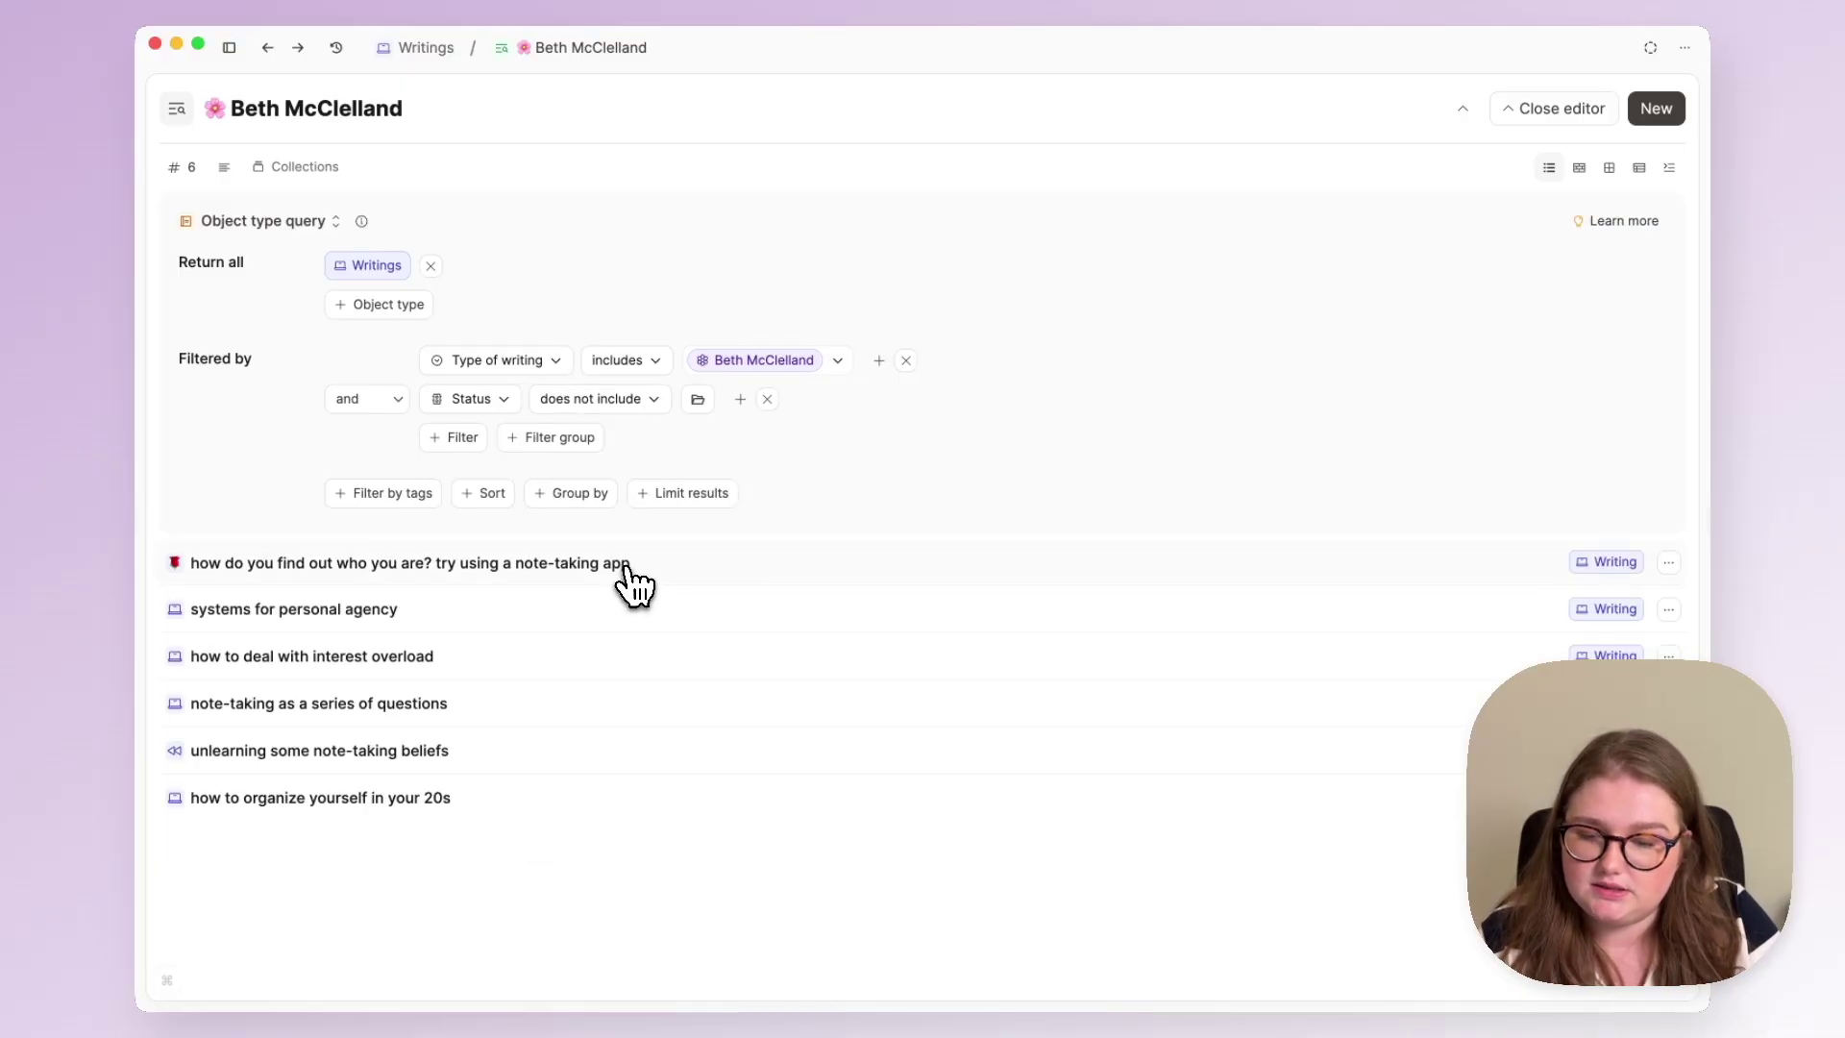
click(711, 404)
click(568, 699)
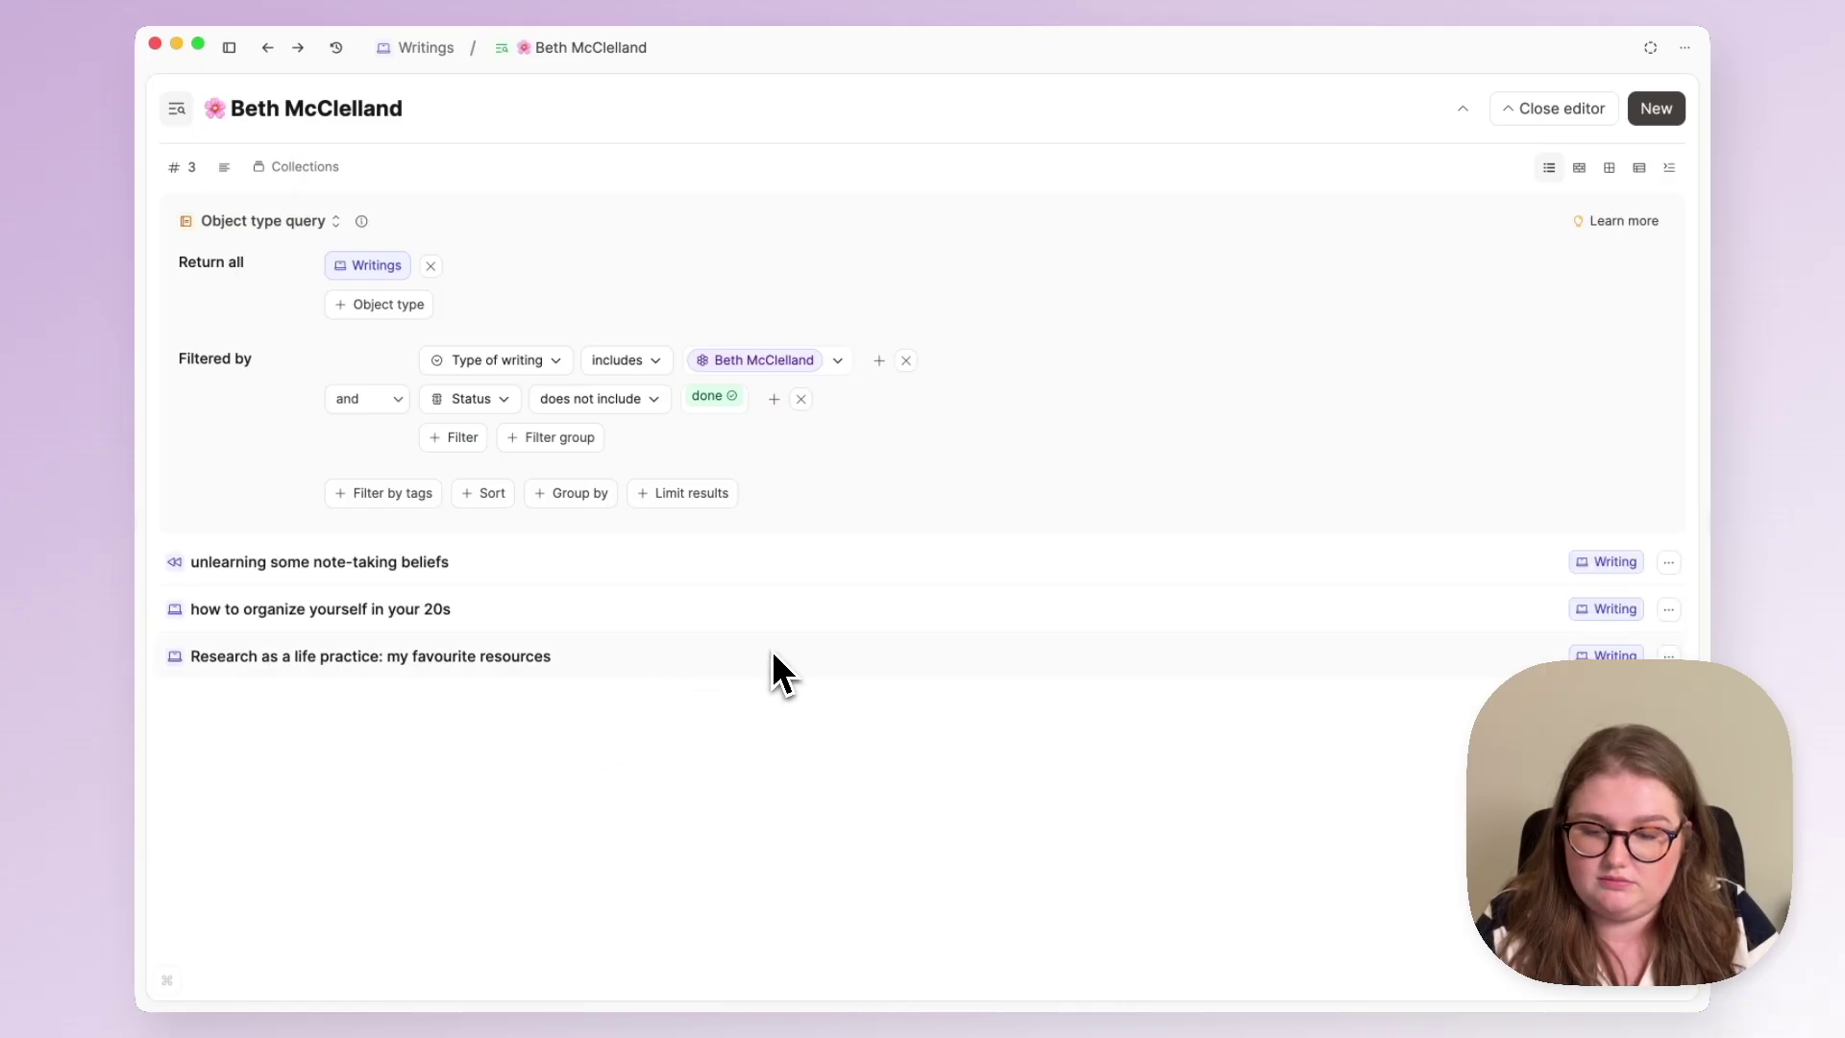
Sort the query's writings by creation date, newest first
click(490, 495)
click(368, 495)
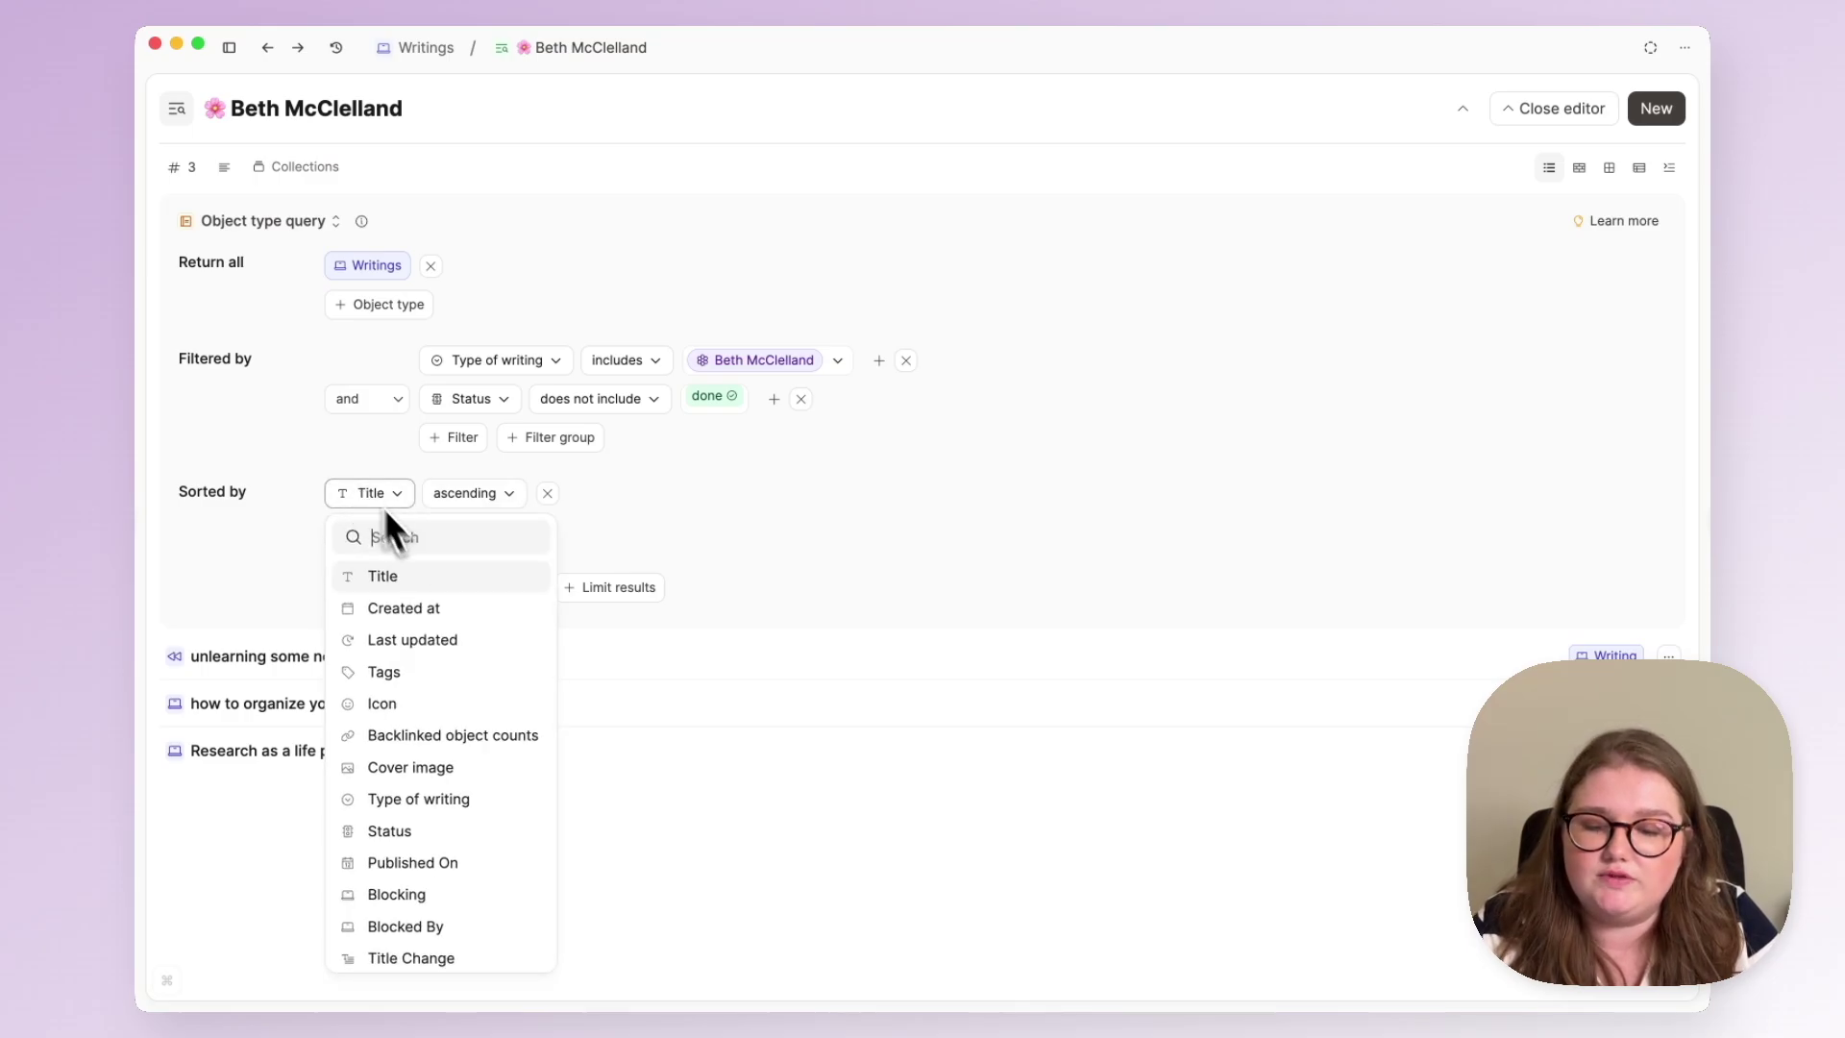
click(430, 607)
click(519, 519)
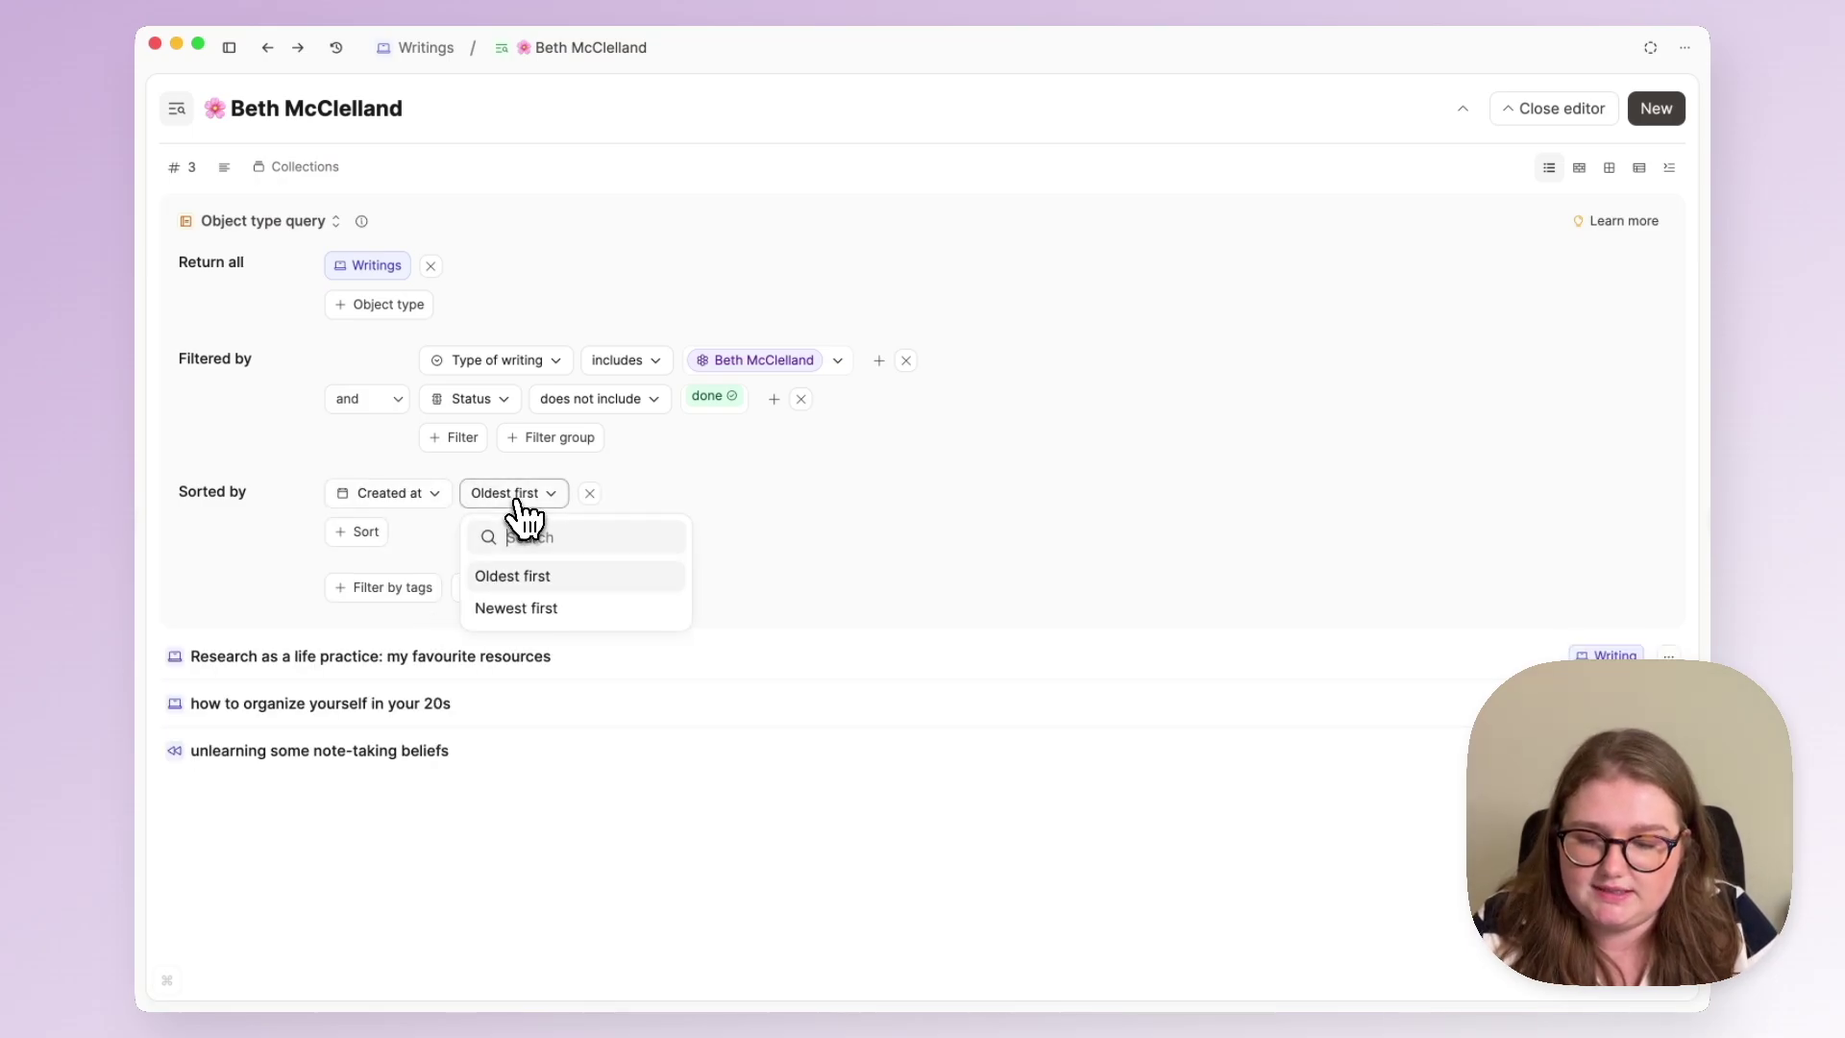
click(520, 609)
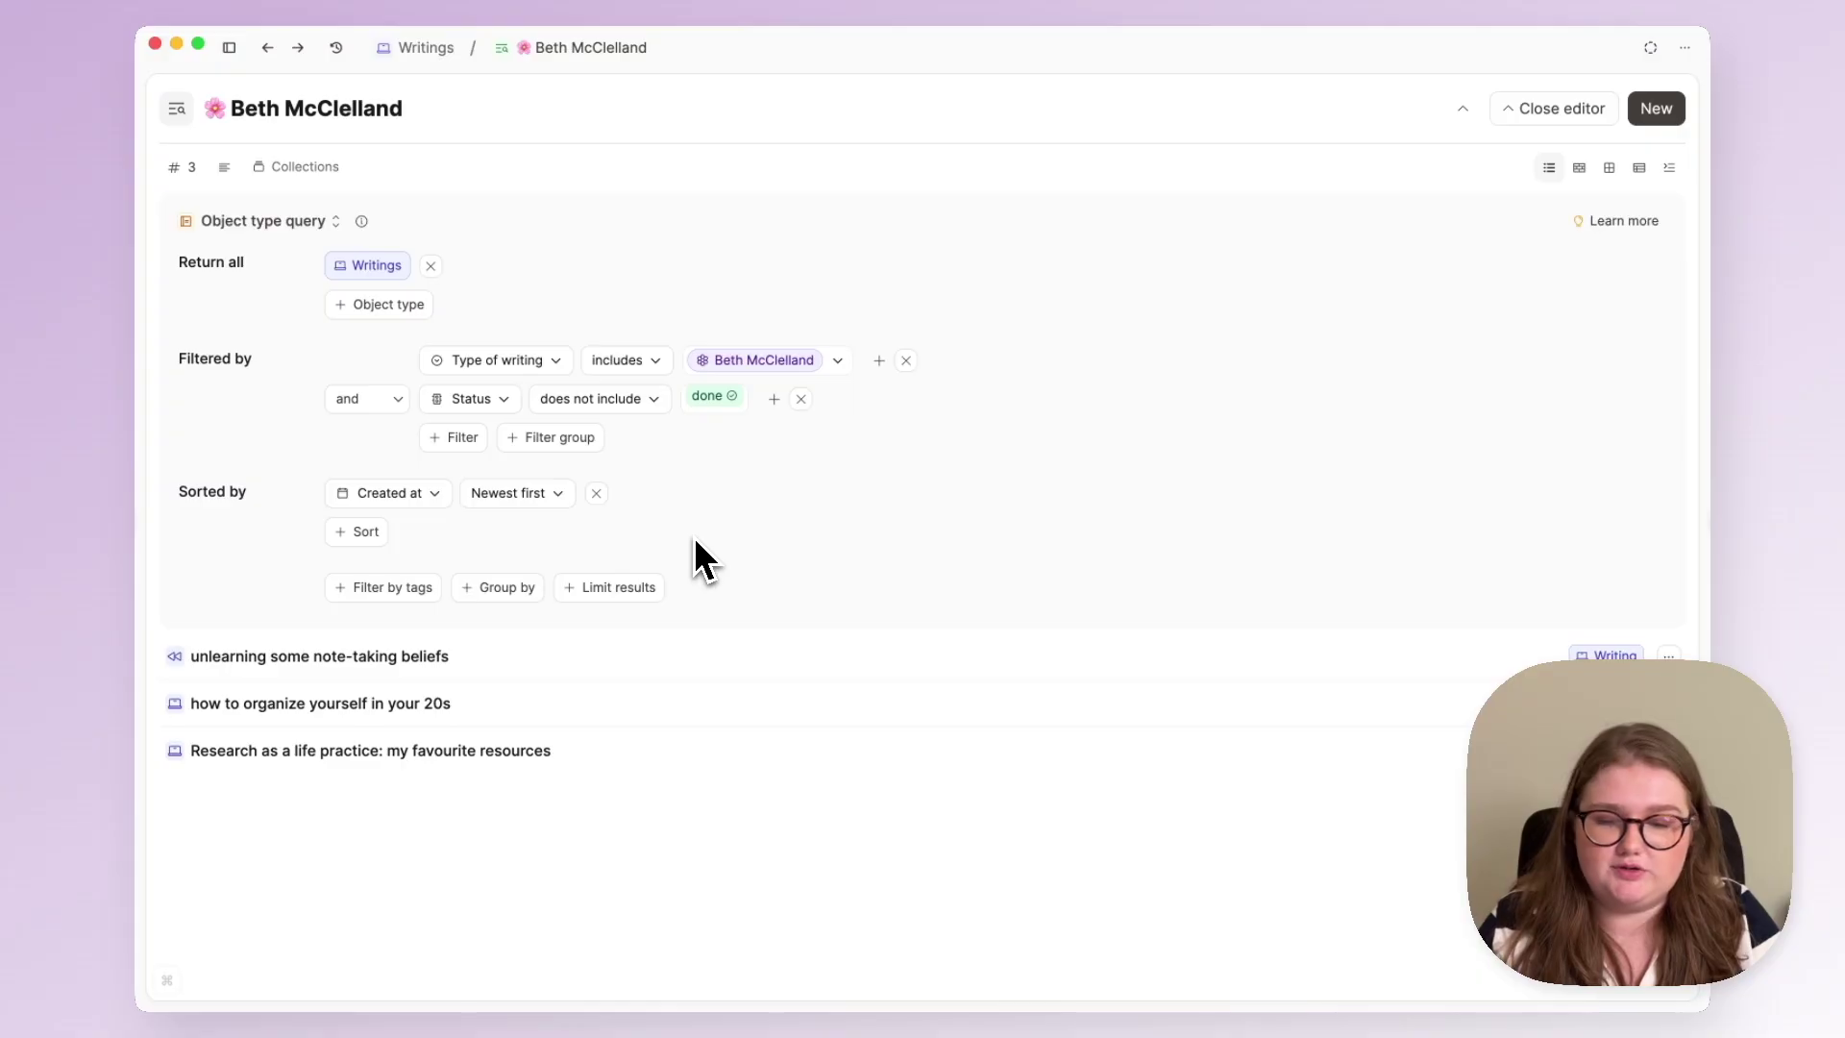
Show the results as cards grouped by Status, then check the in progress, percolating and Other groups
click(1578, 168)
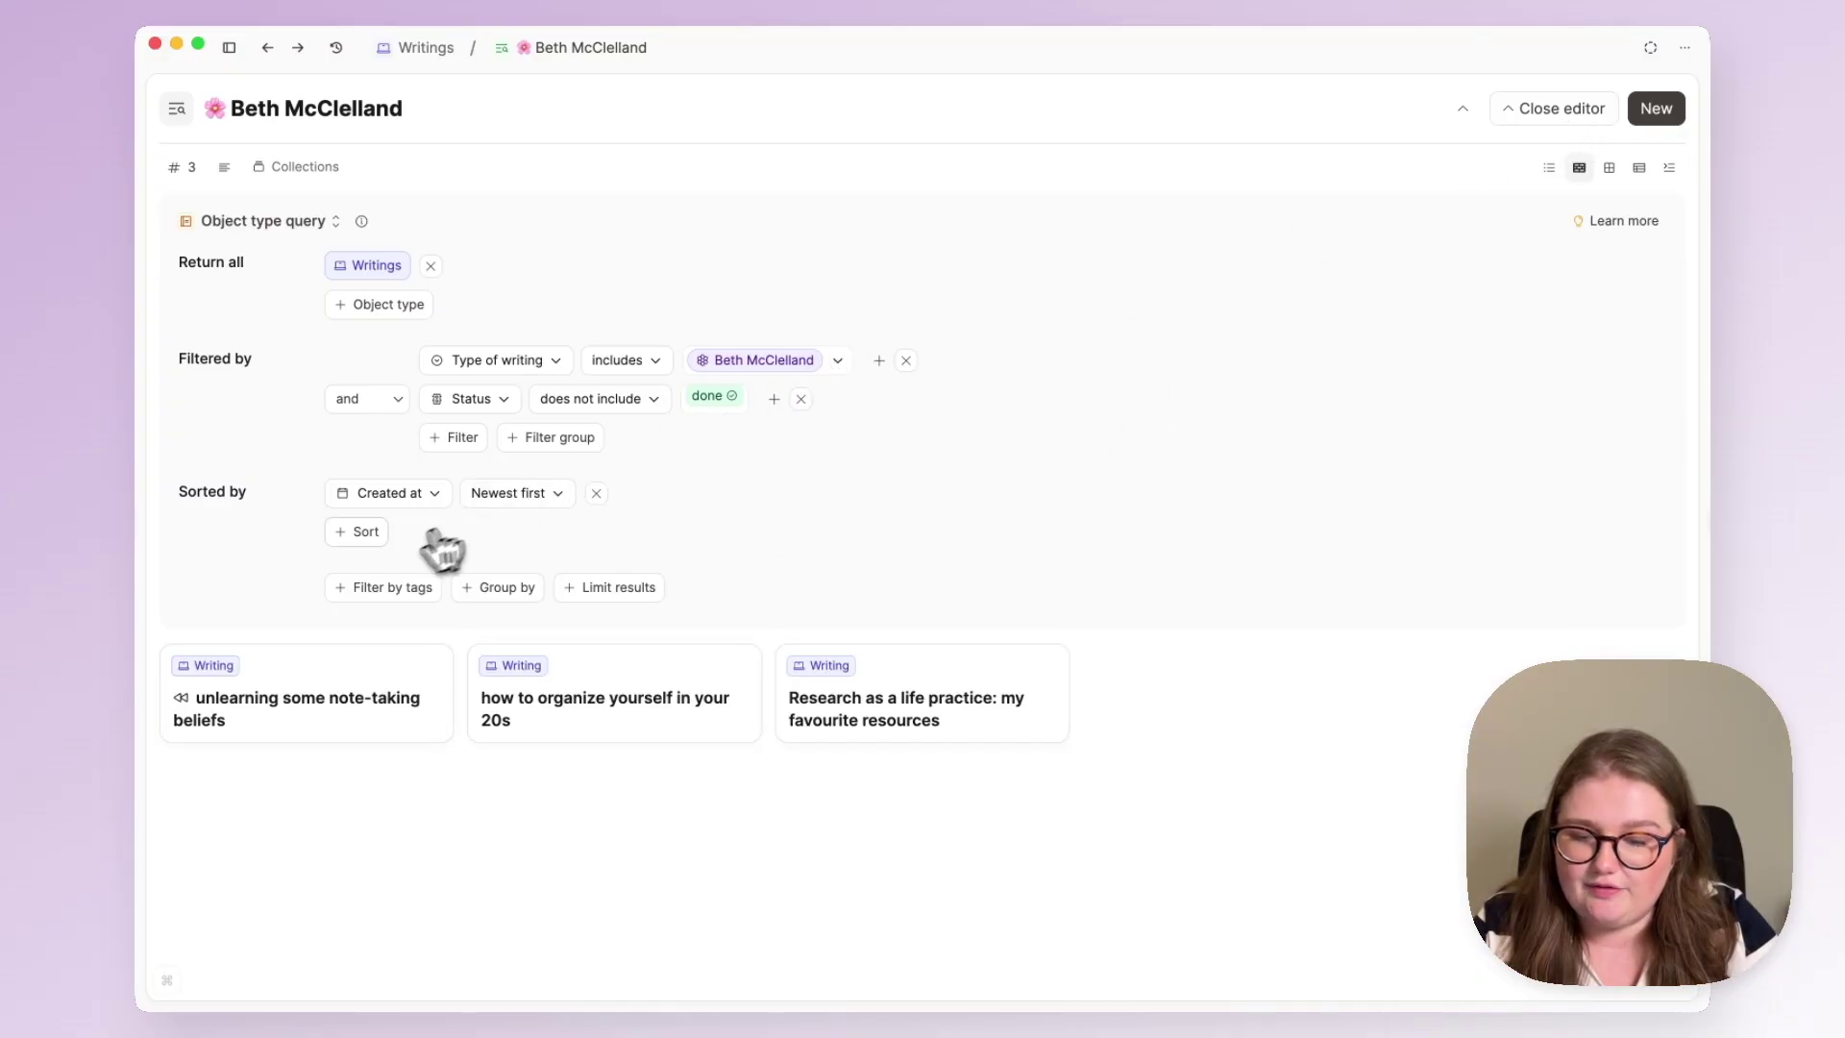
click(488, 588)
click(382, 589)
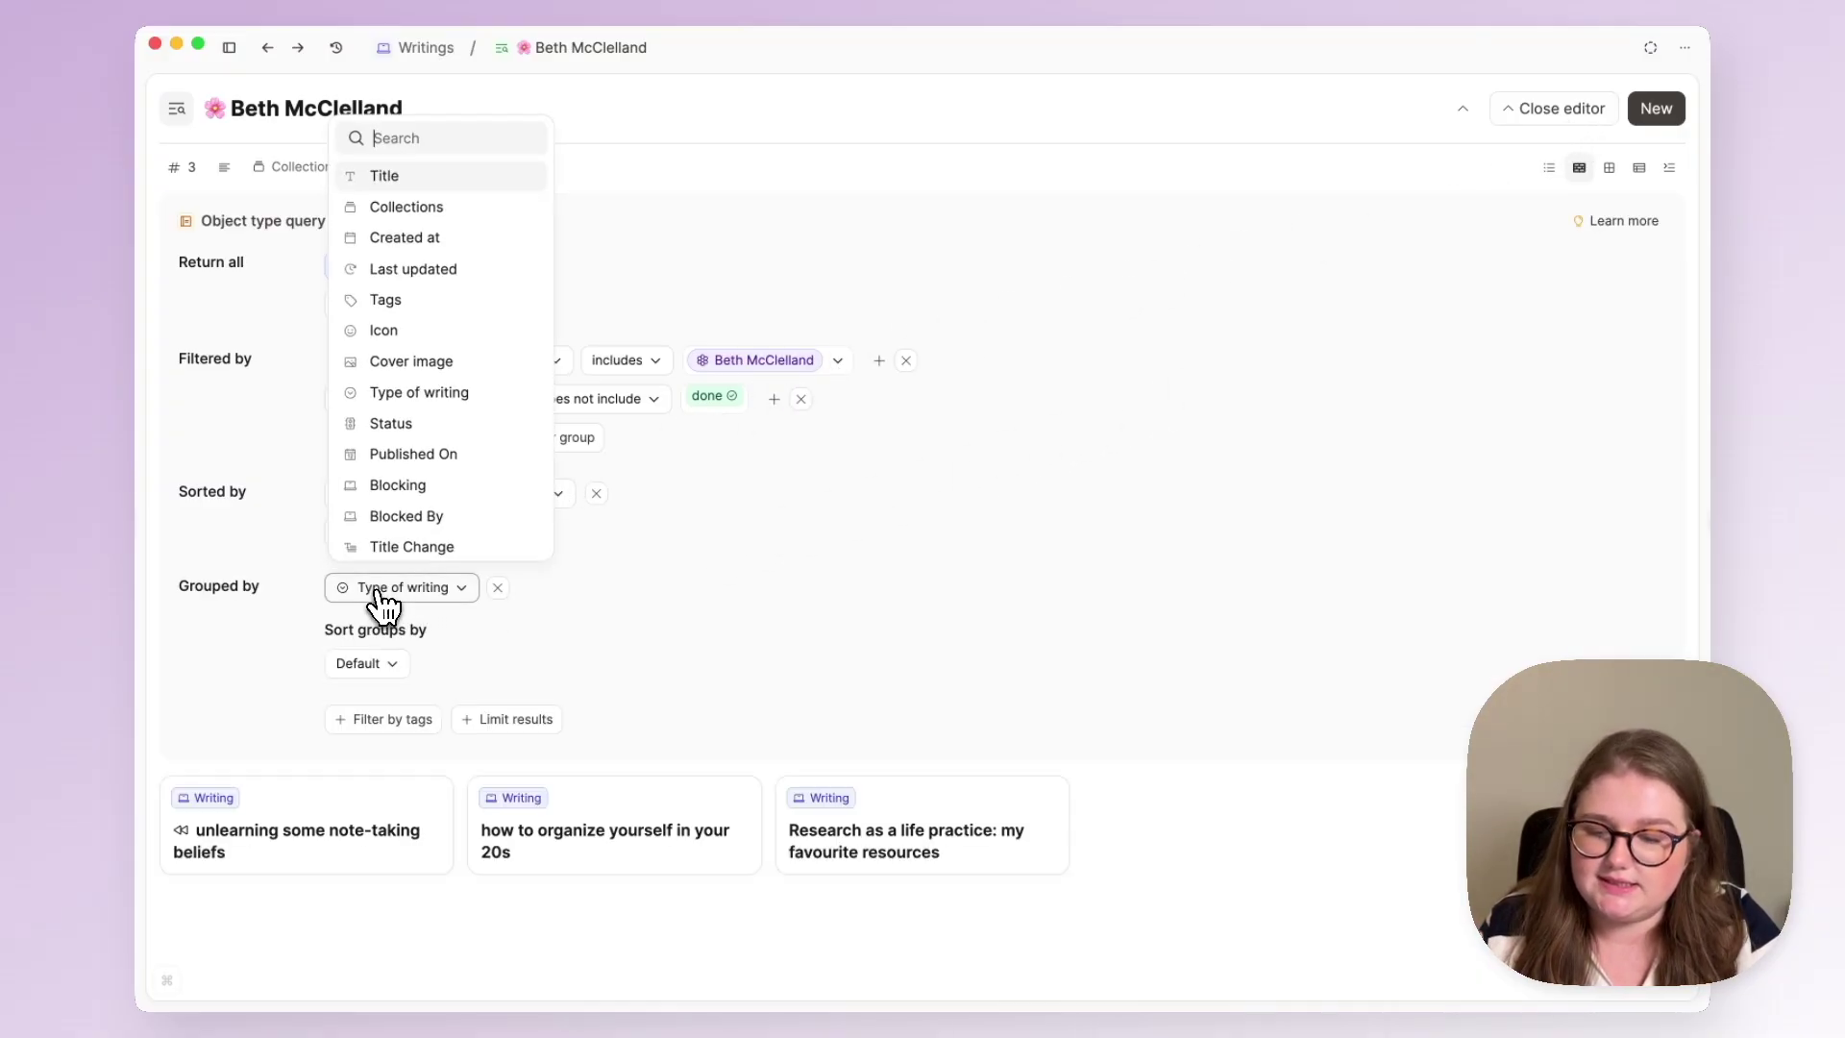
click(462, 424)
scroll(588, 509, down, 3)
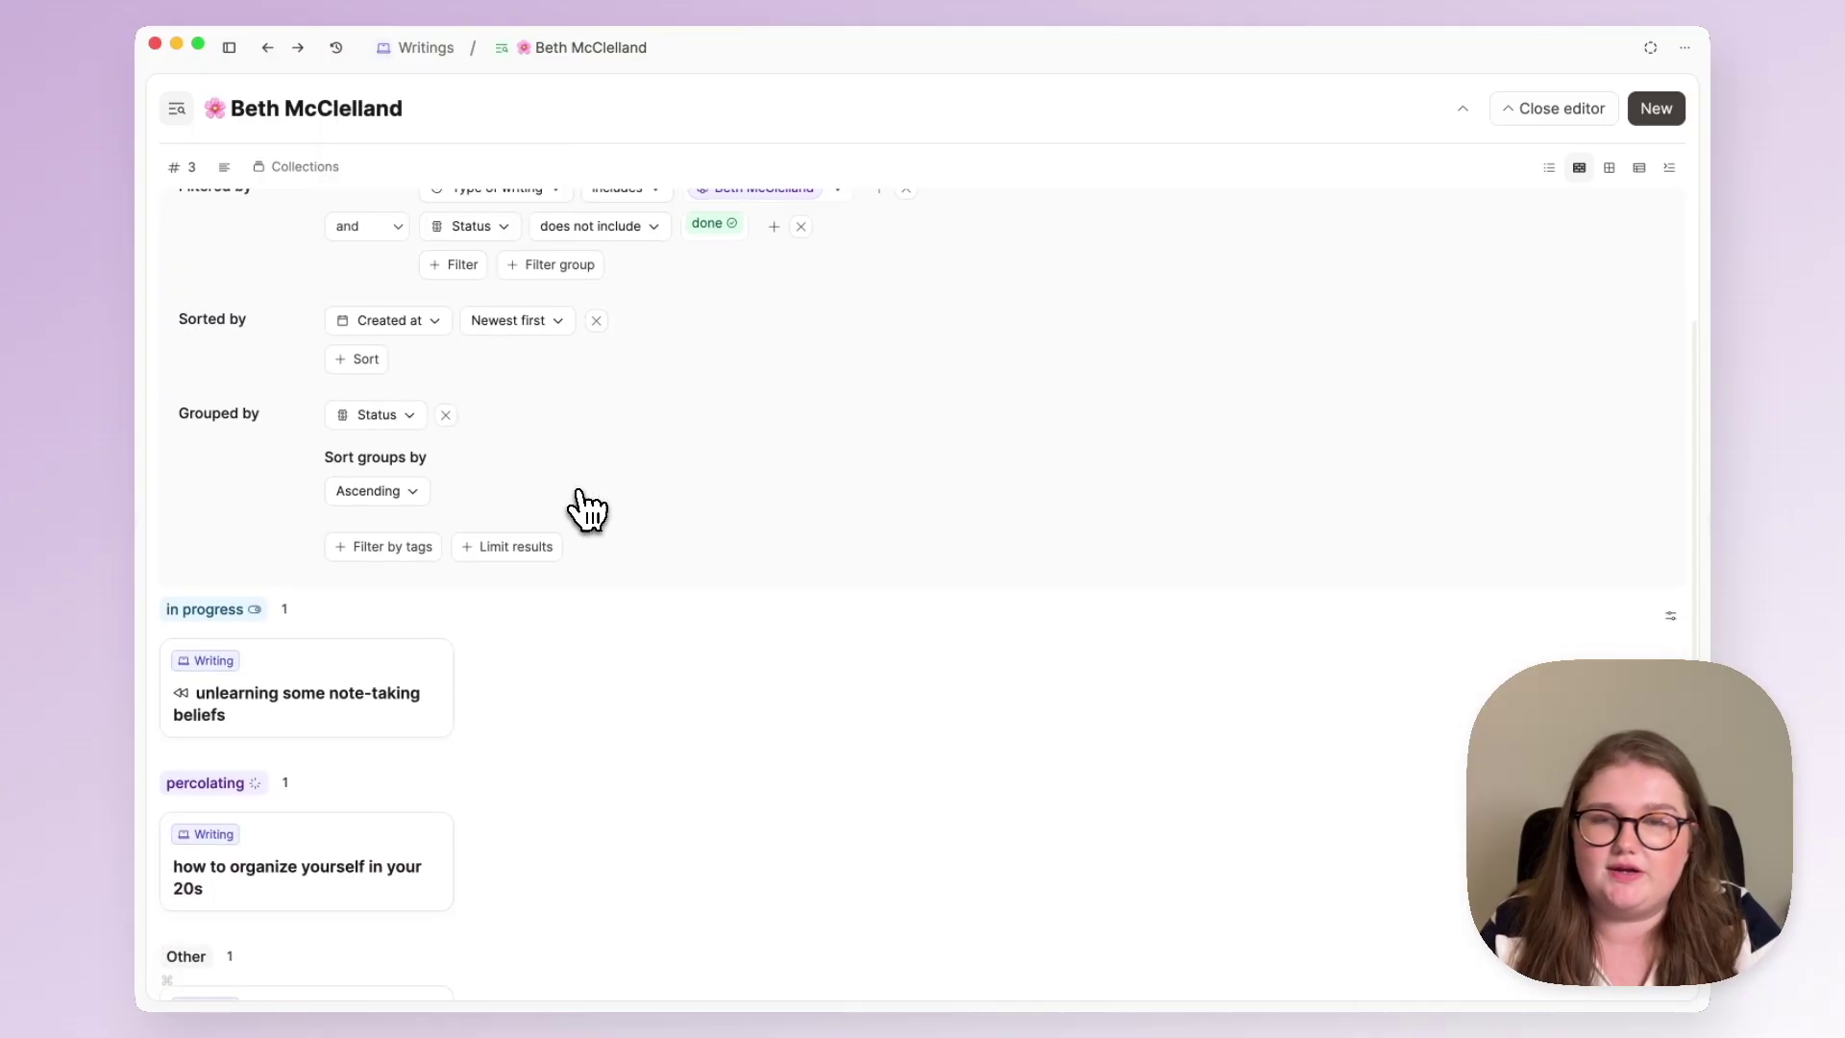
scroll(384, 465, down, 3)
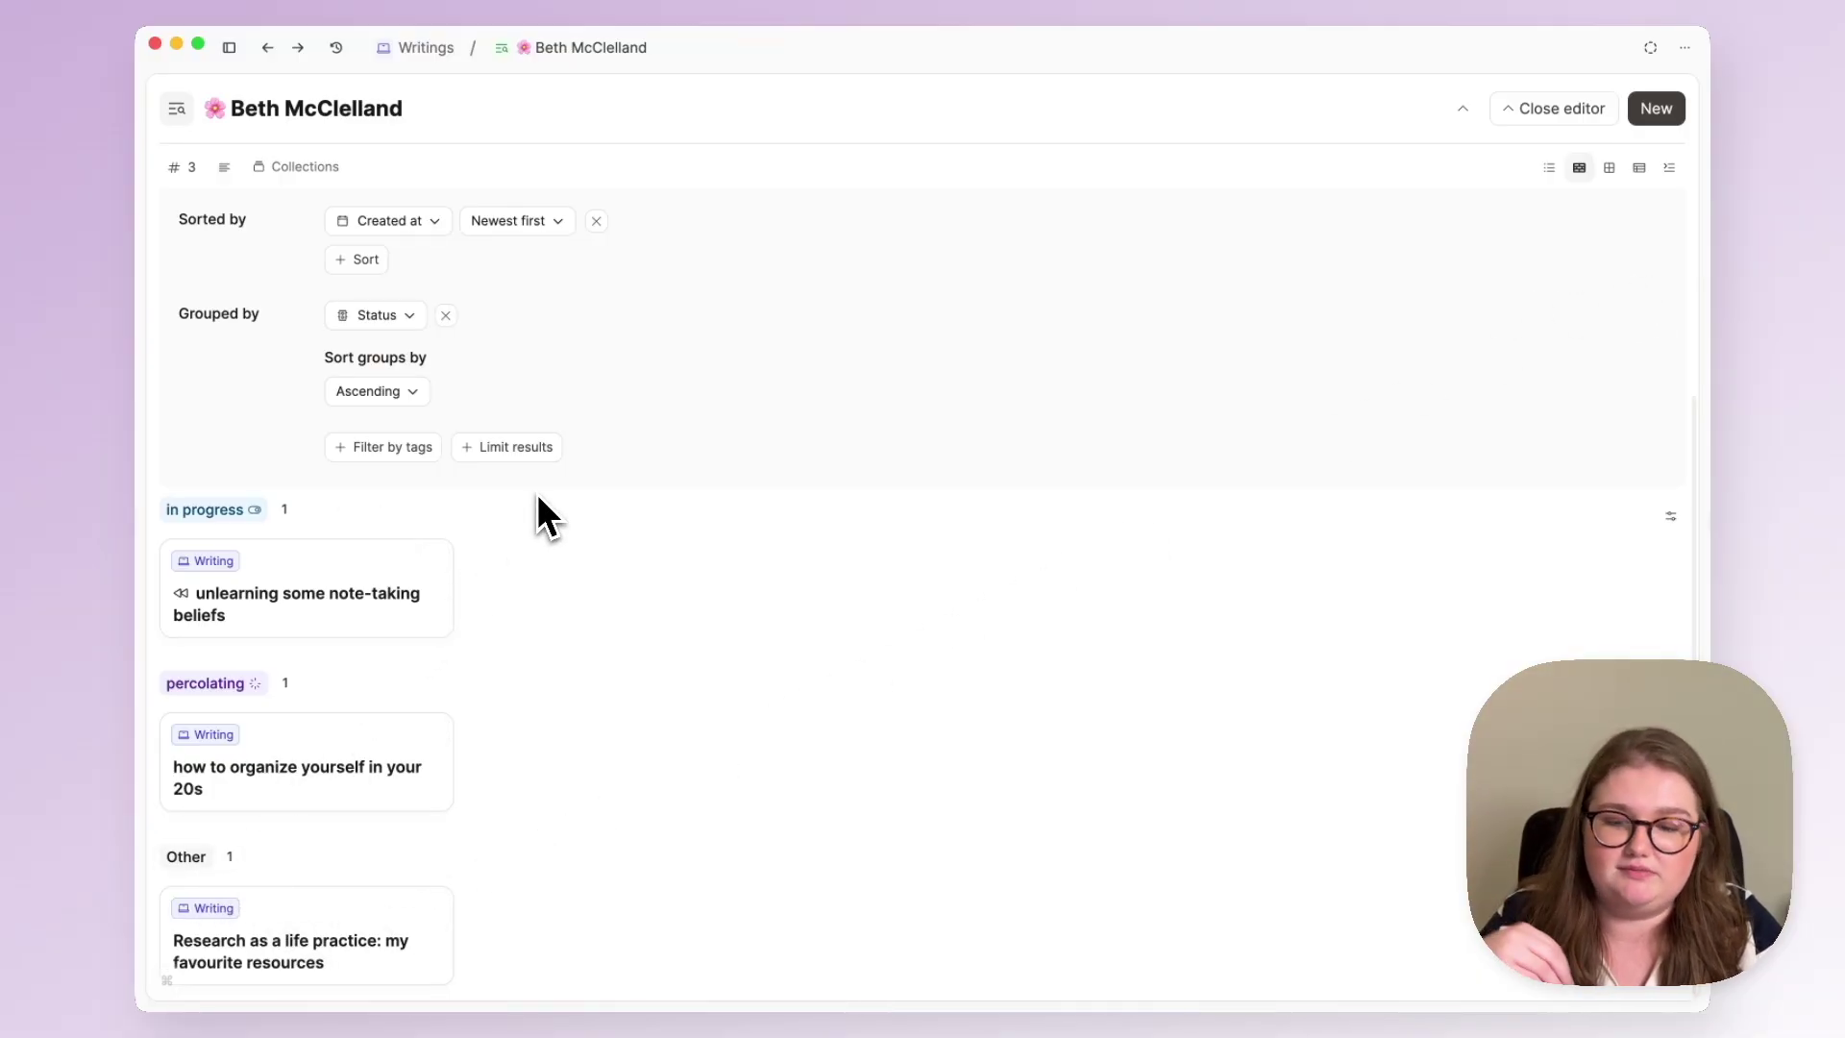
Set 'Research as a life practice: my favourite resources' to in progress, then close the query editor
click(330, 951)
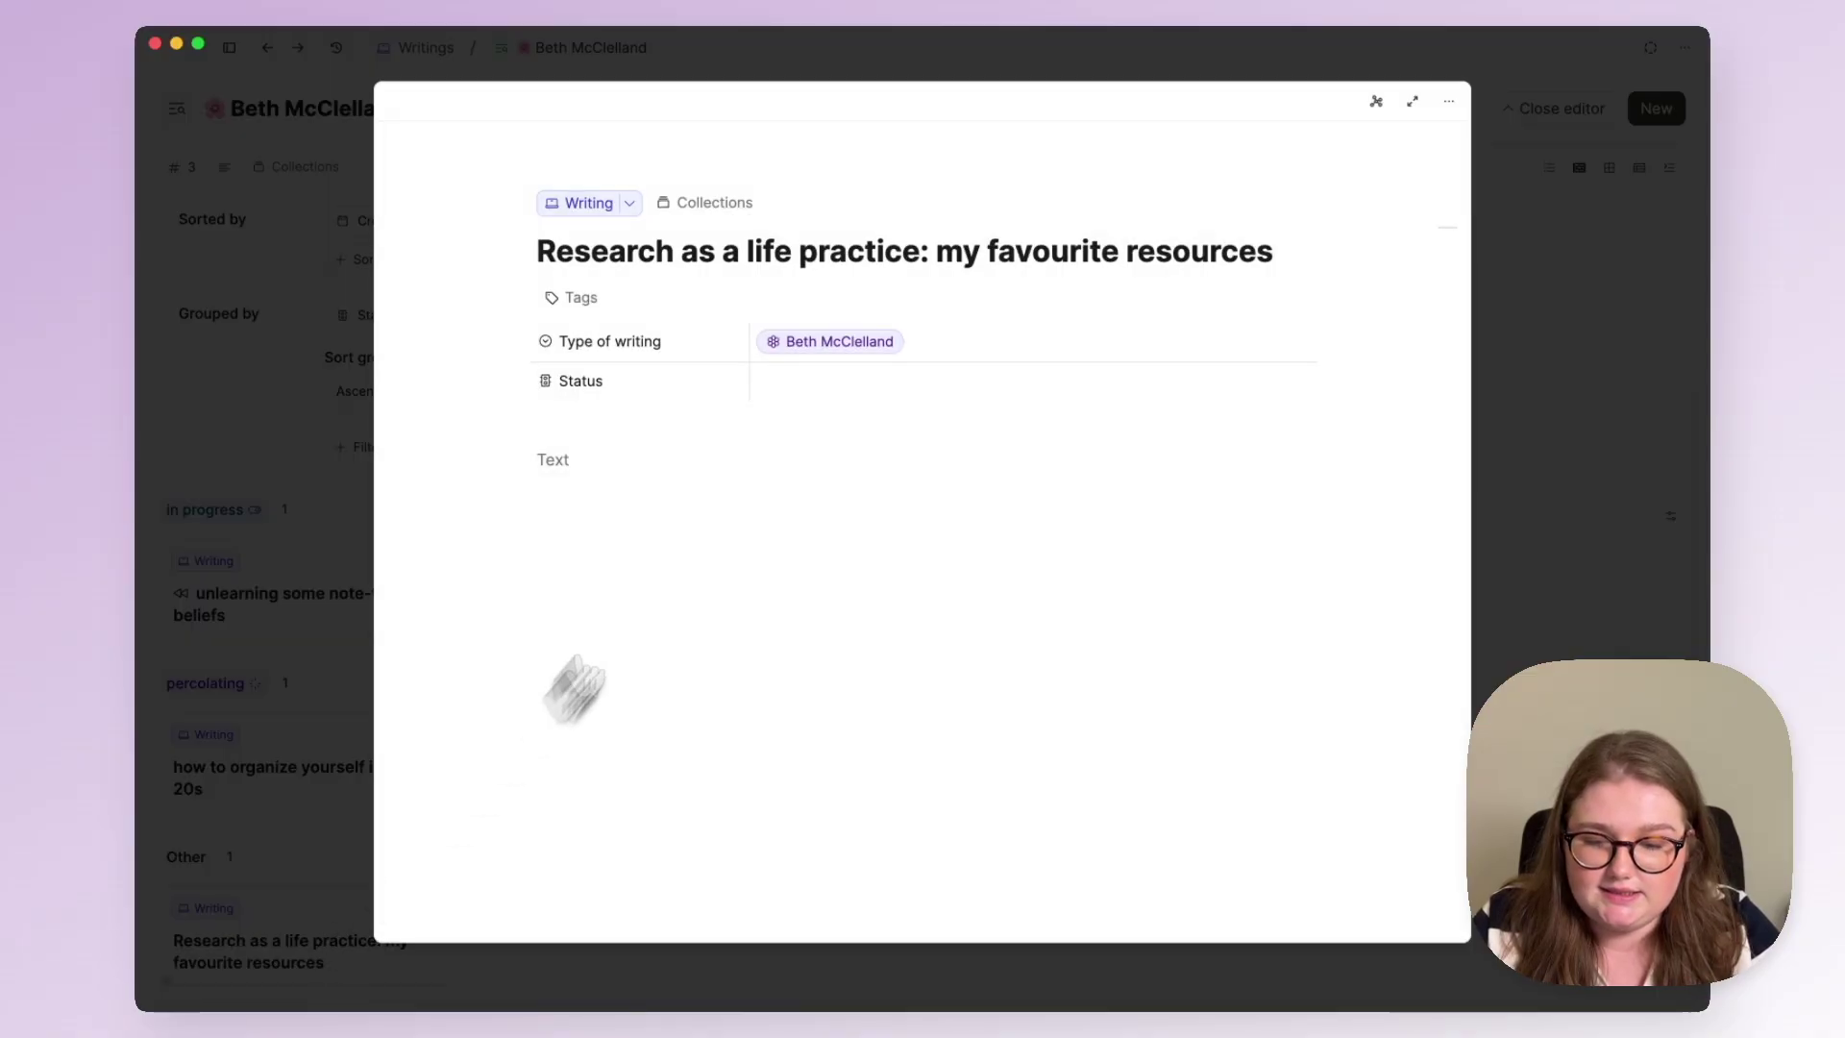
click(812, 389)
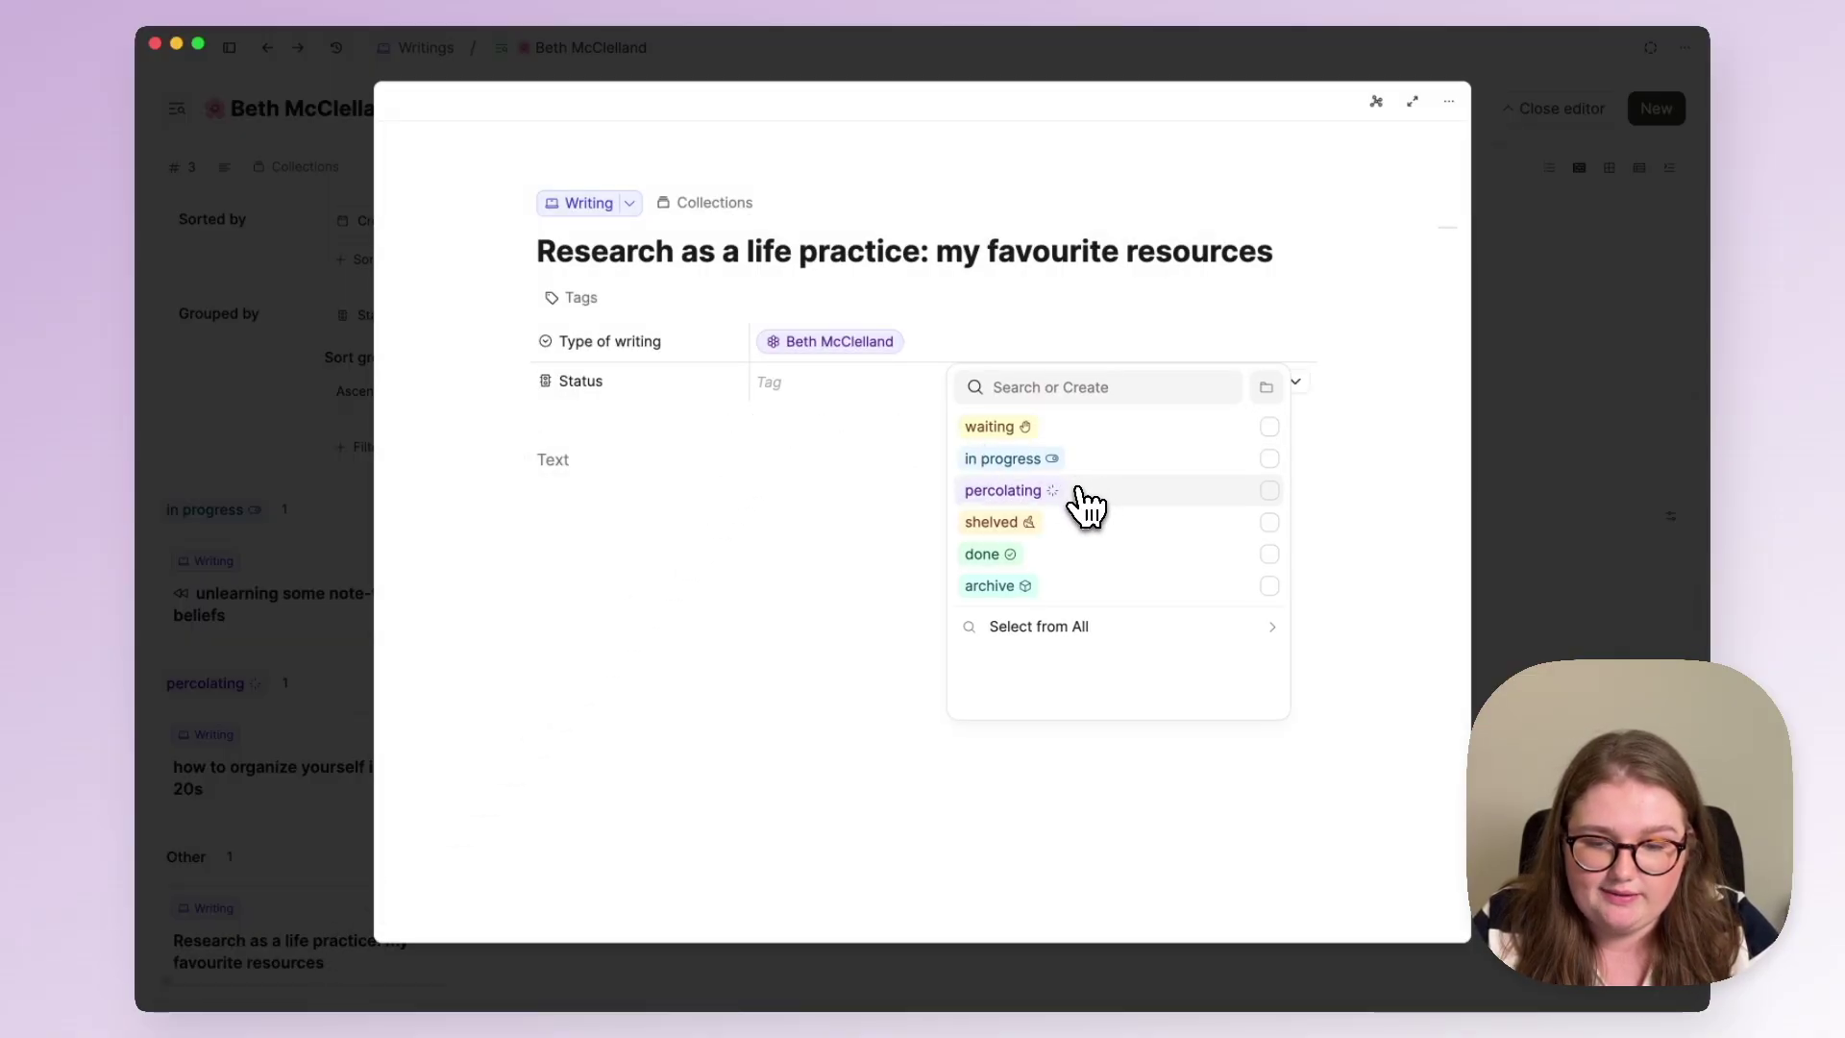
click(1081, 459)
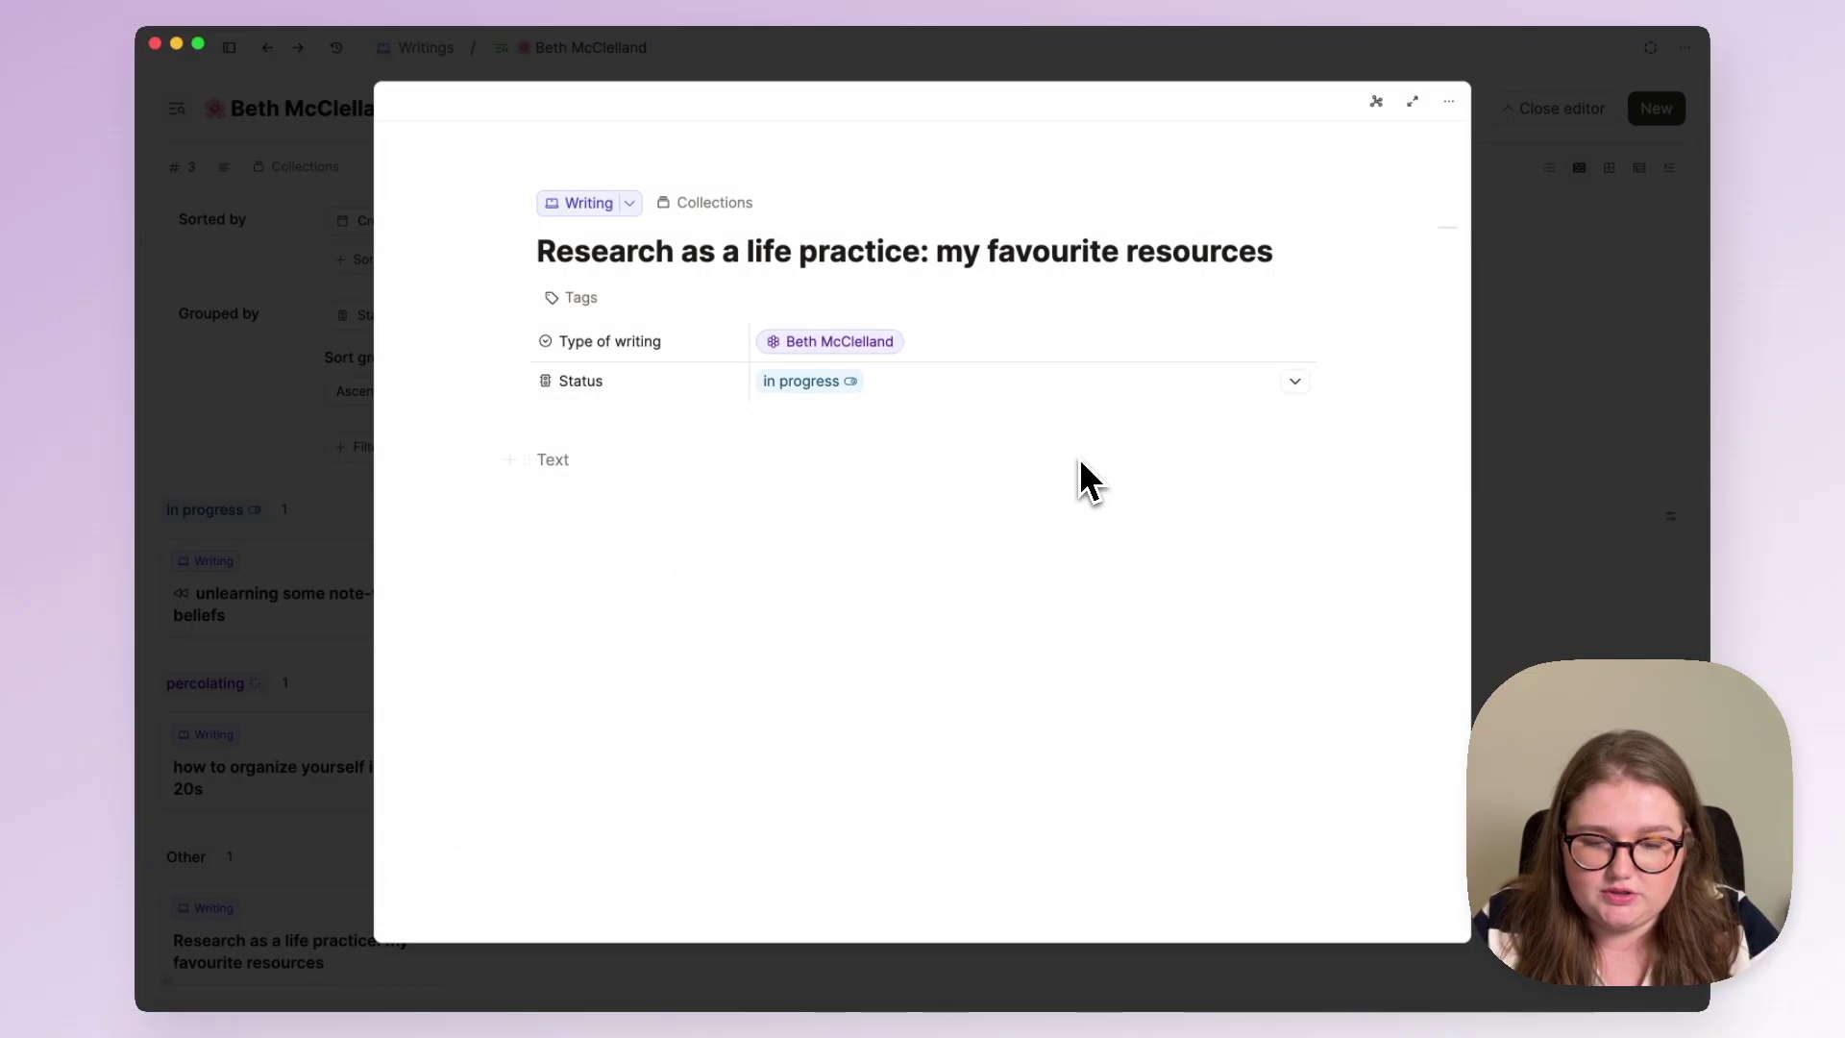
click(1553, 319)
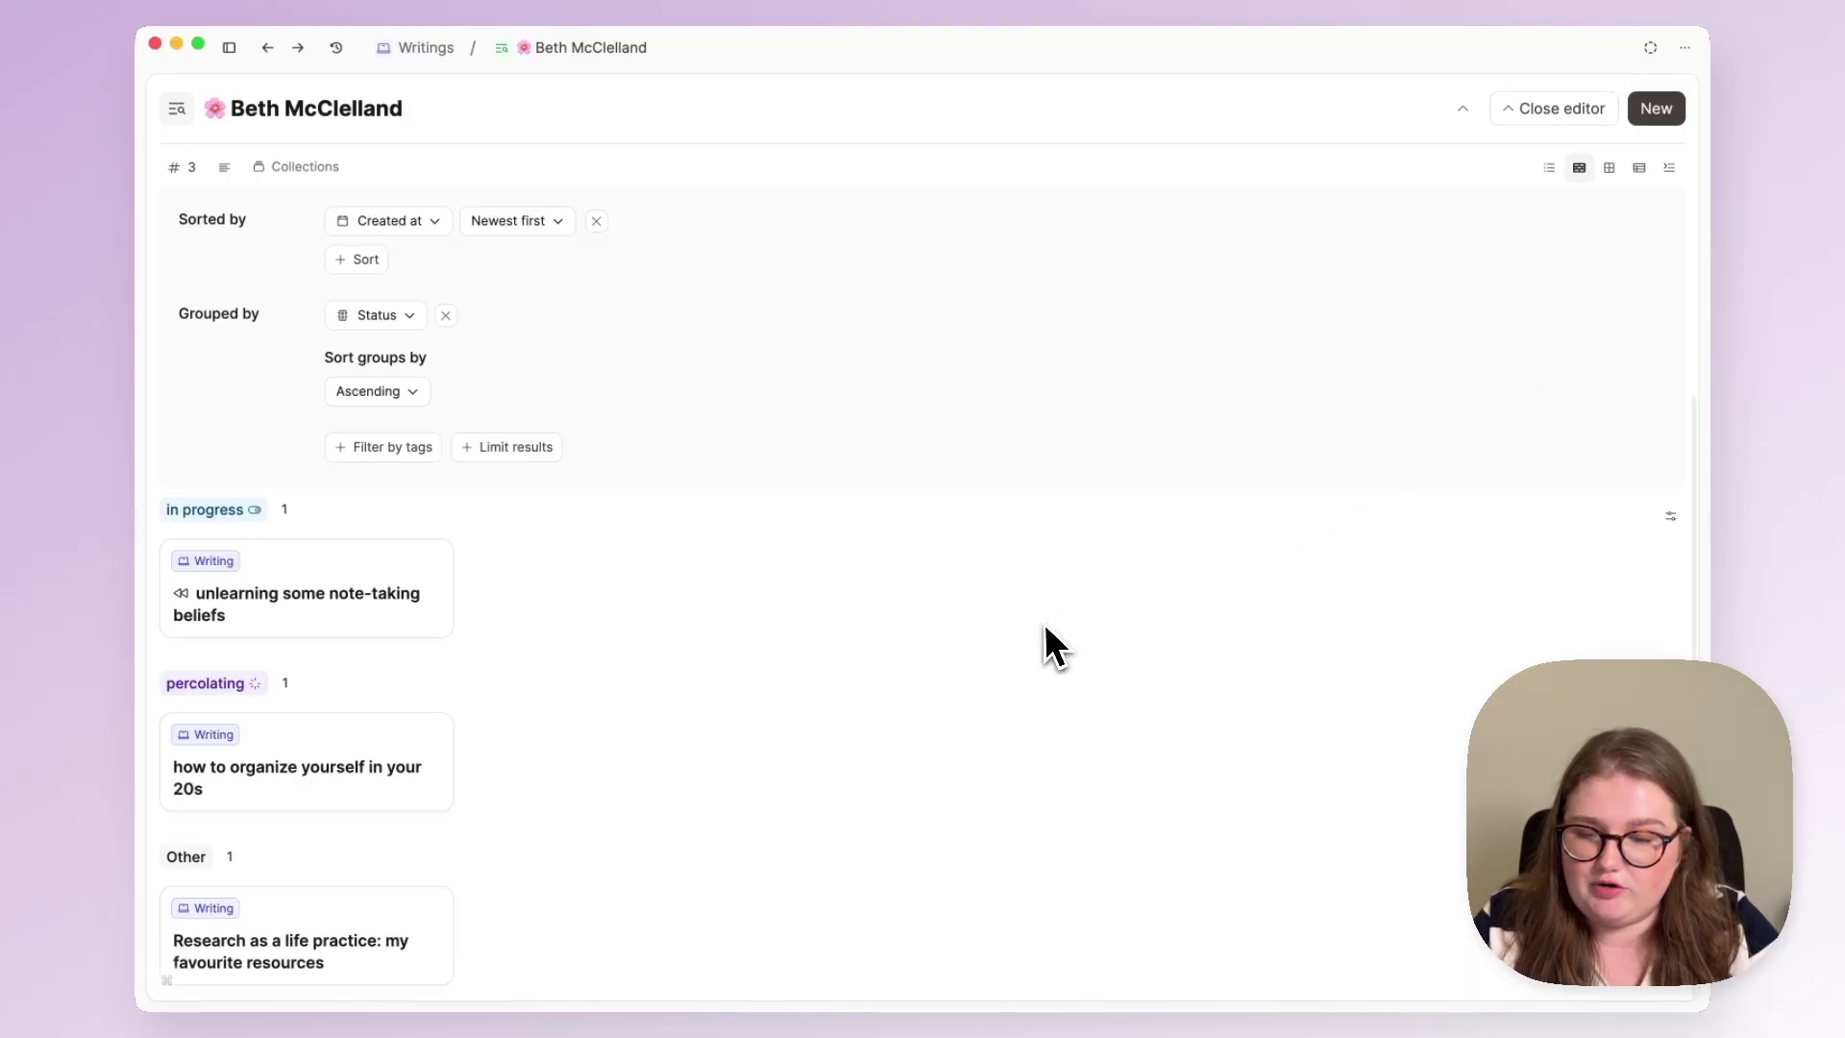
scroll(1146, 423, up, 5)
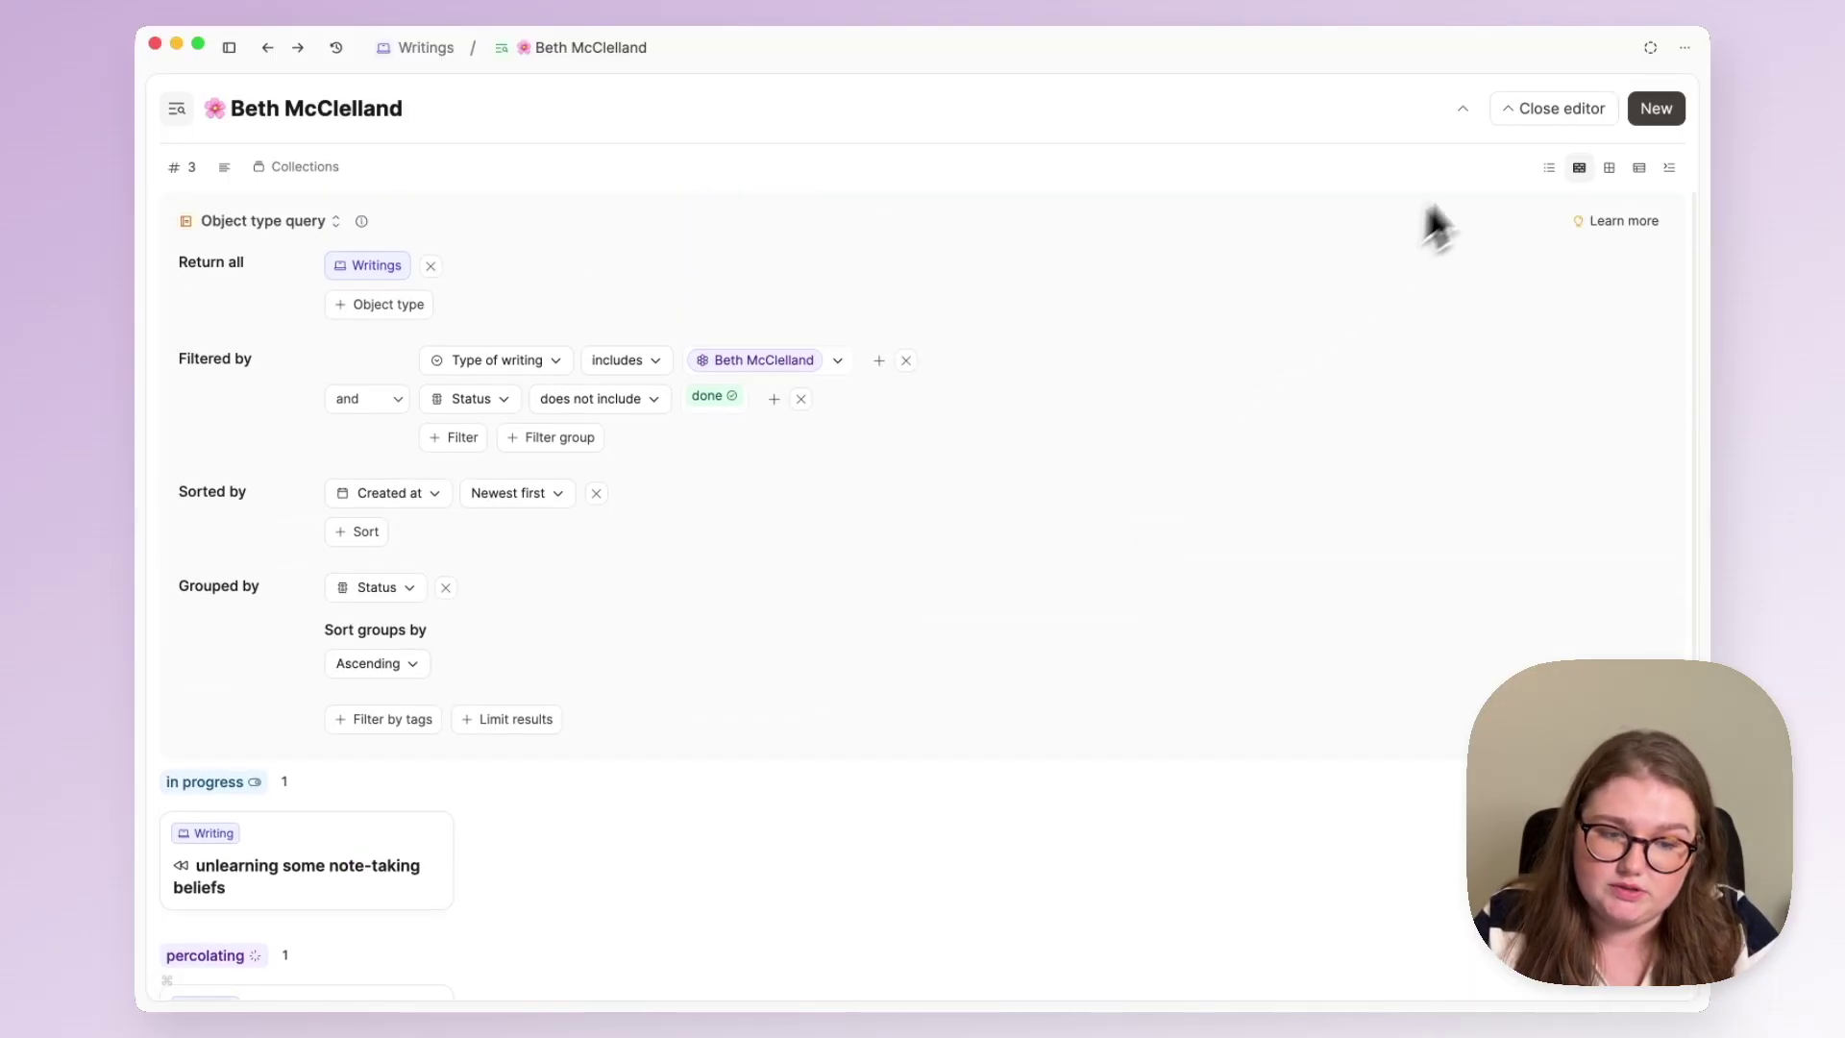
click(1548, 110)
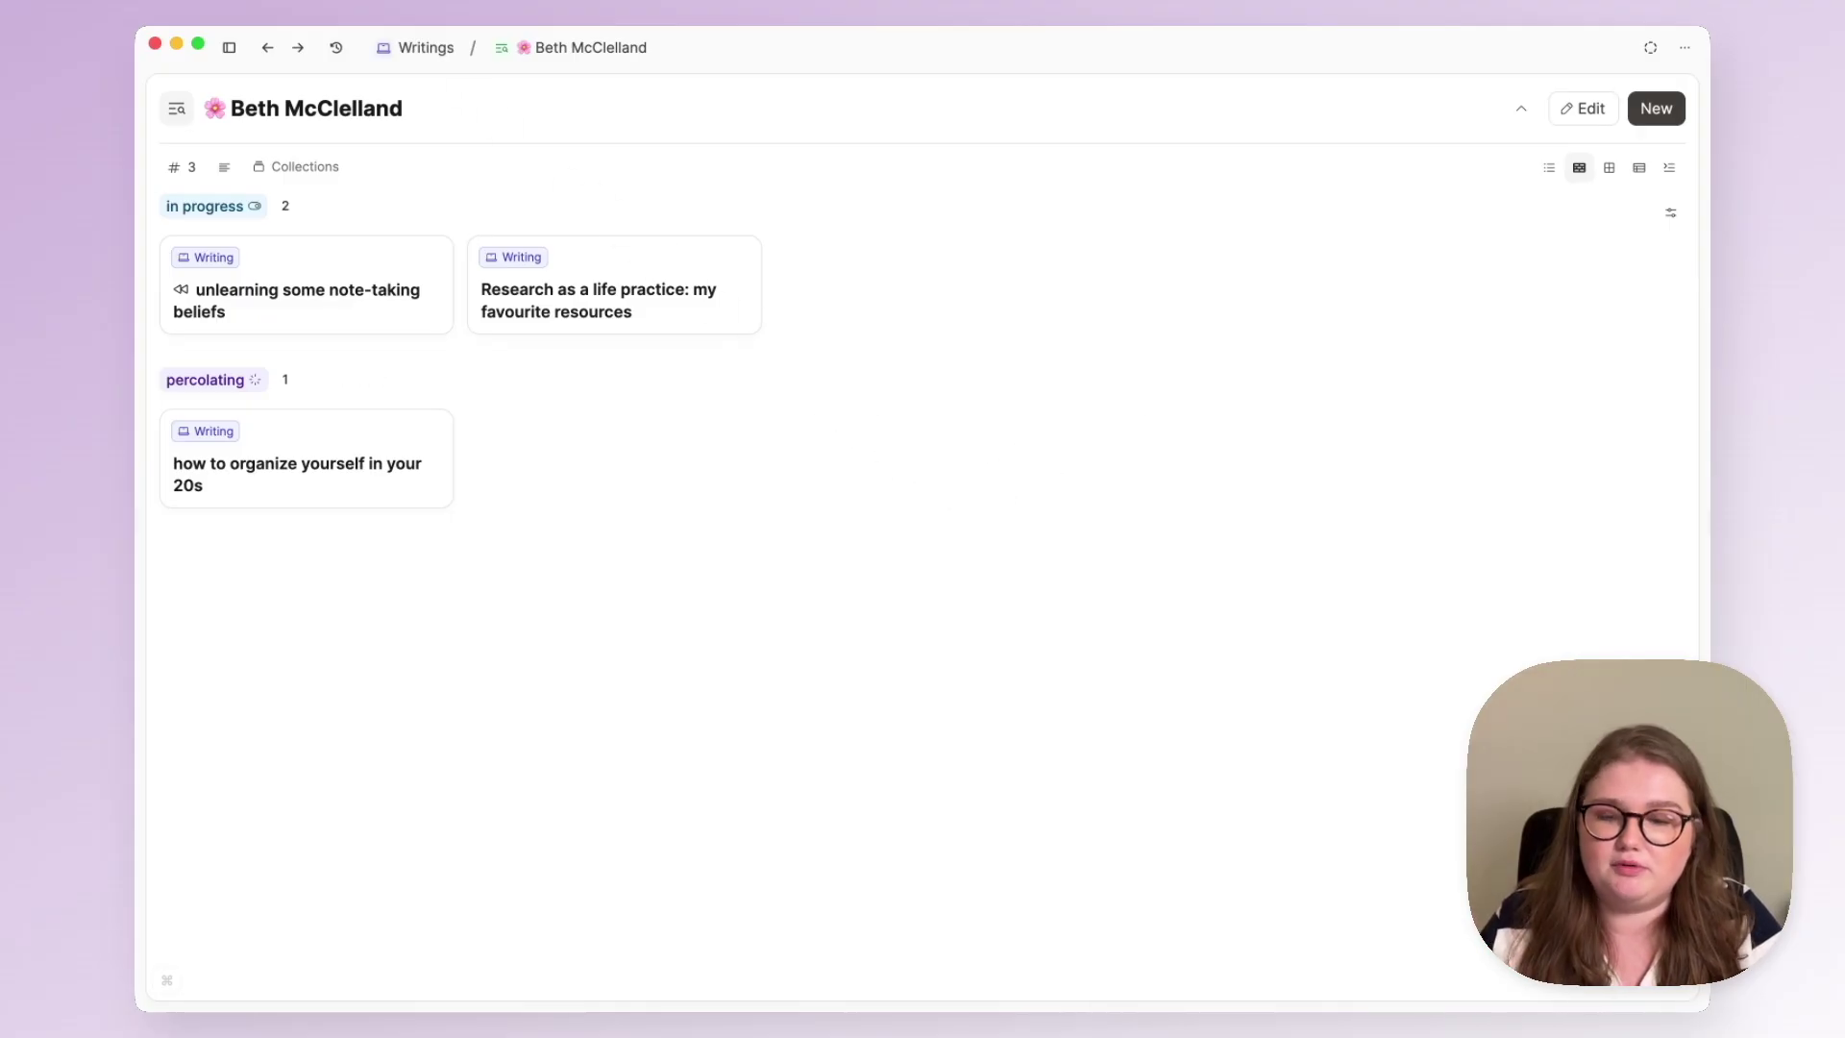
Return to the Writings overview and step through the Thinkpieces, Maintenance Query and Published tabs
click(429, 50)
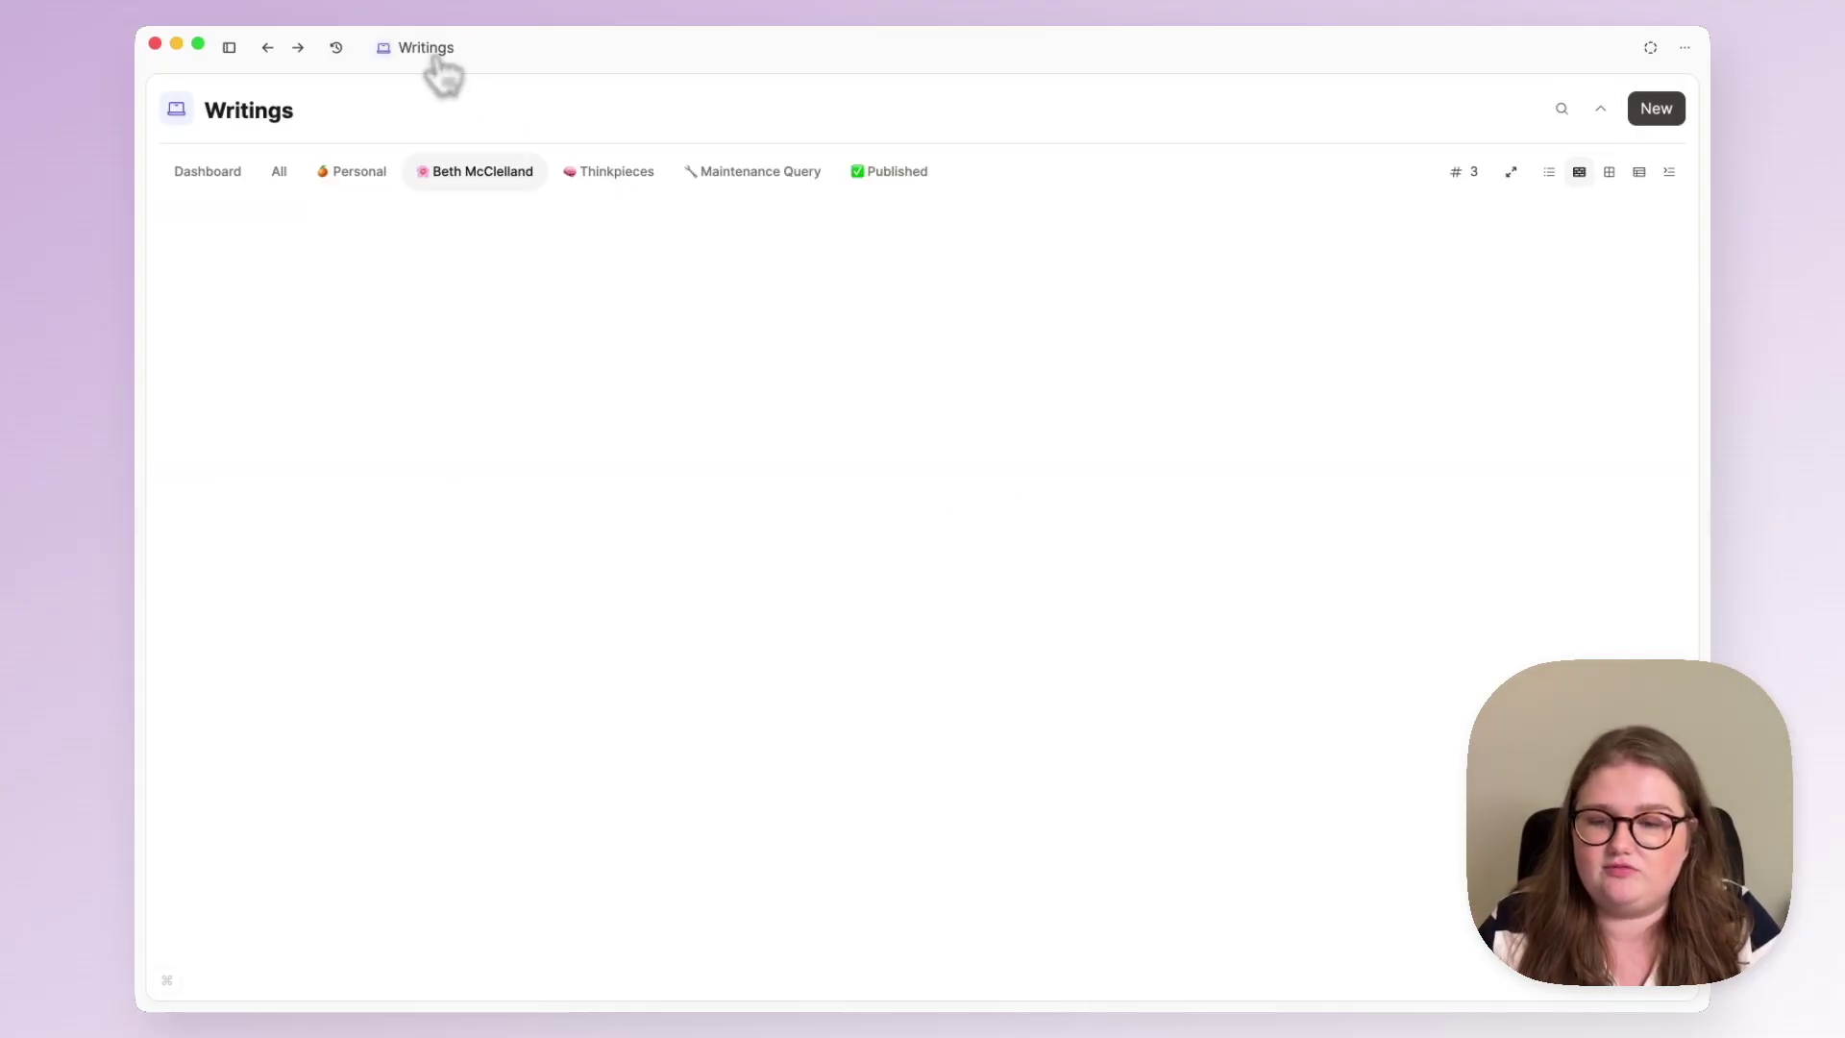
click(623, 177)
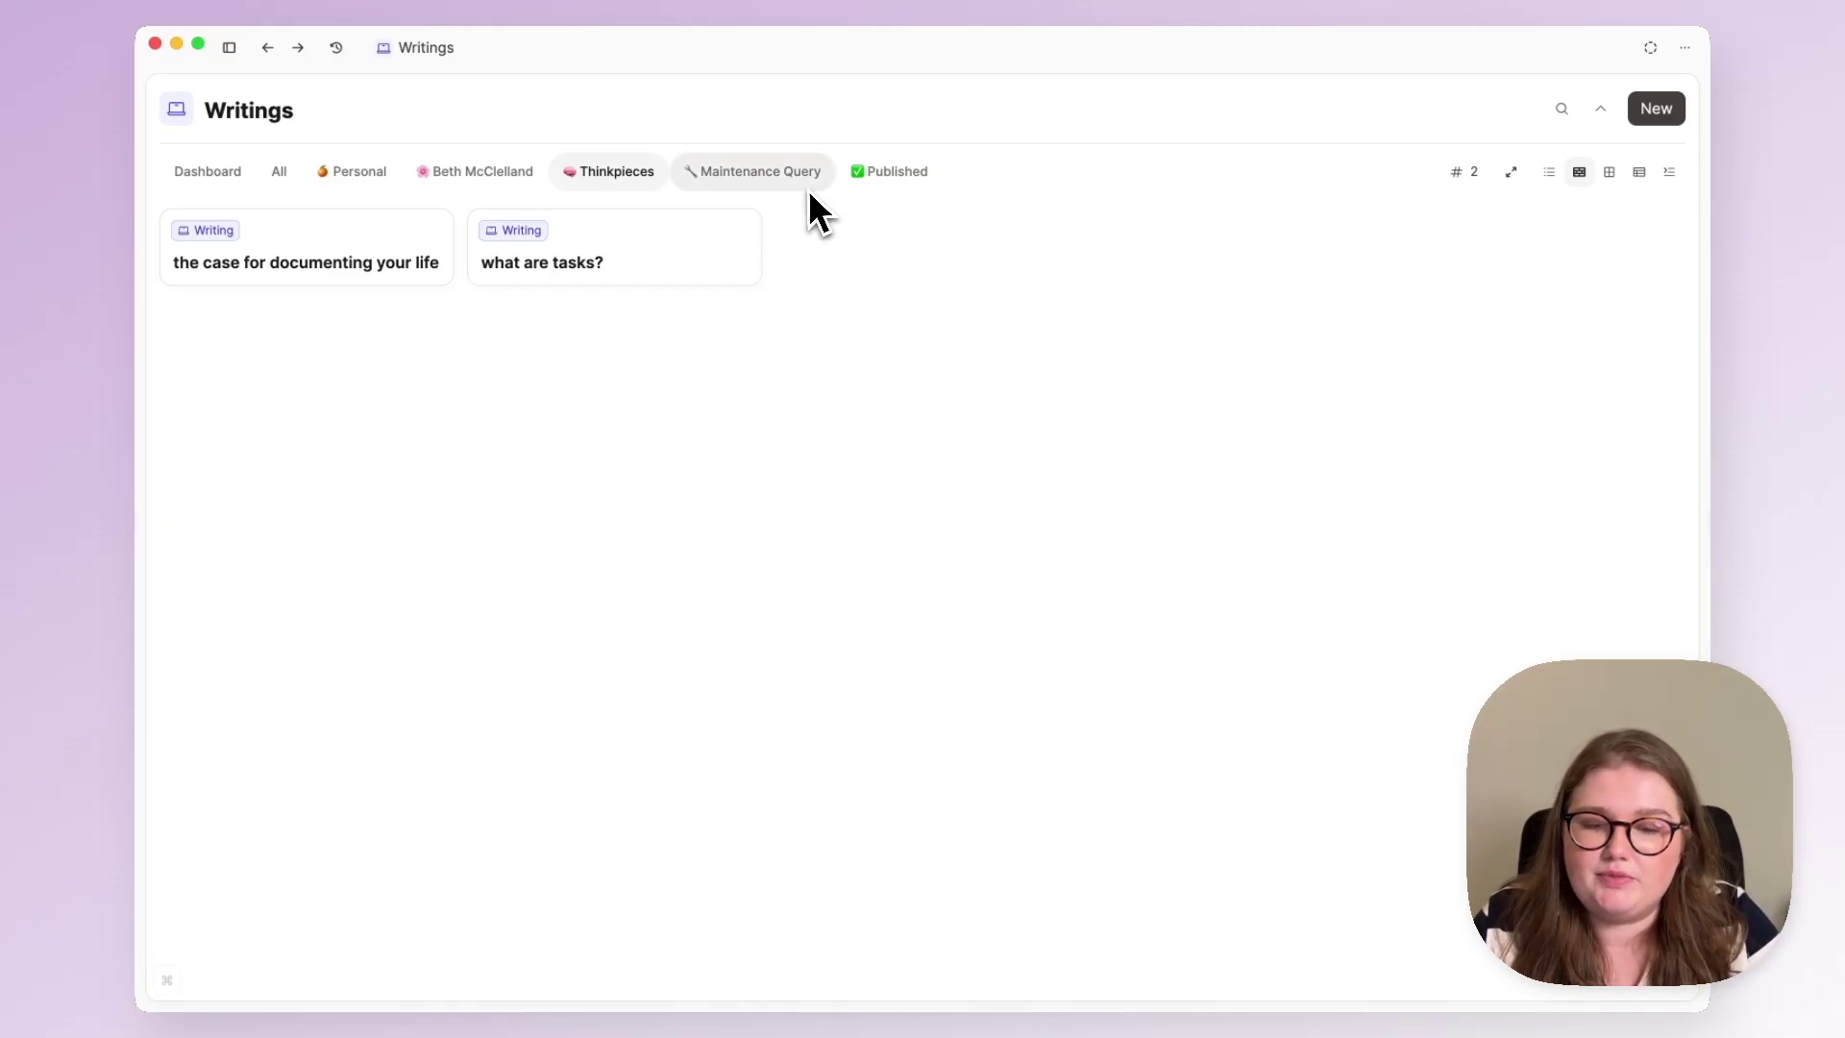
click(775, 182)
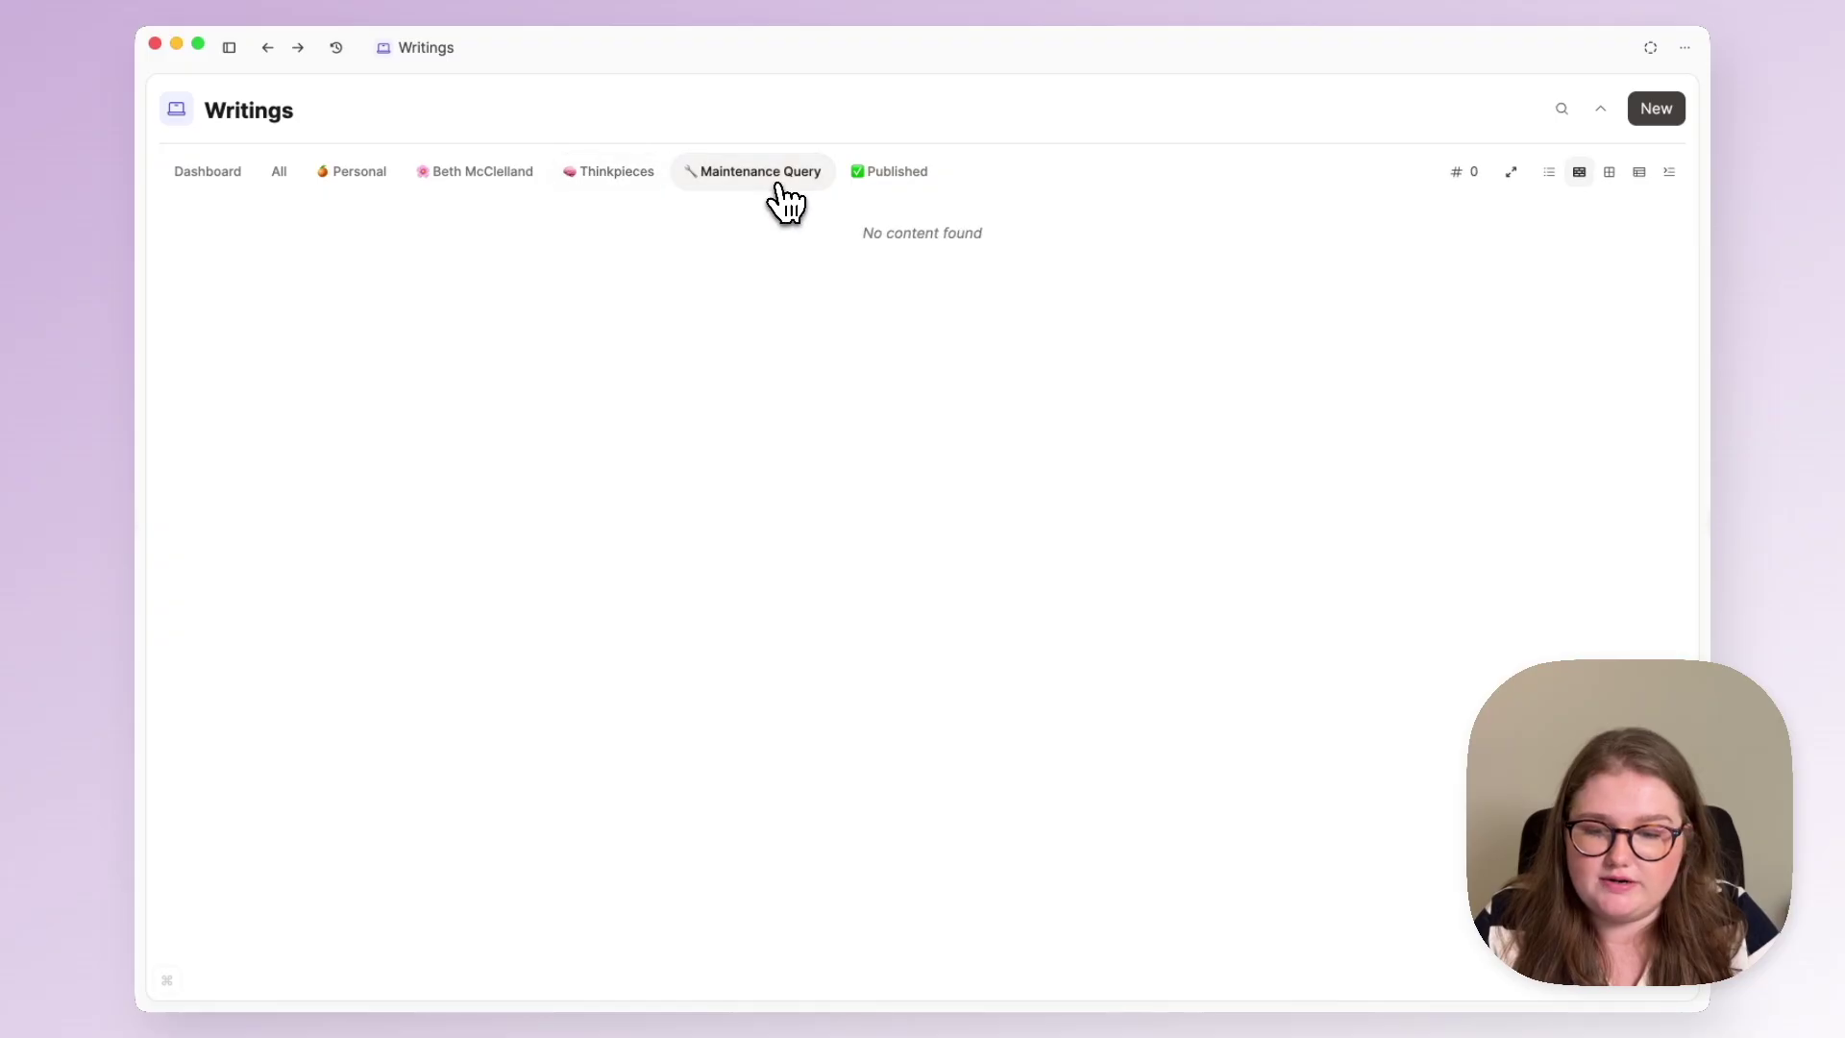
click(878, 182)
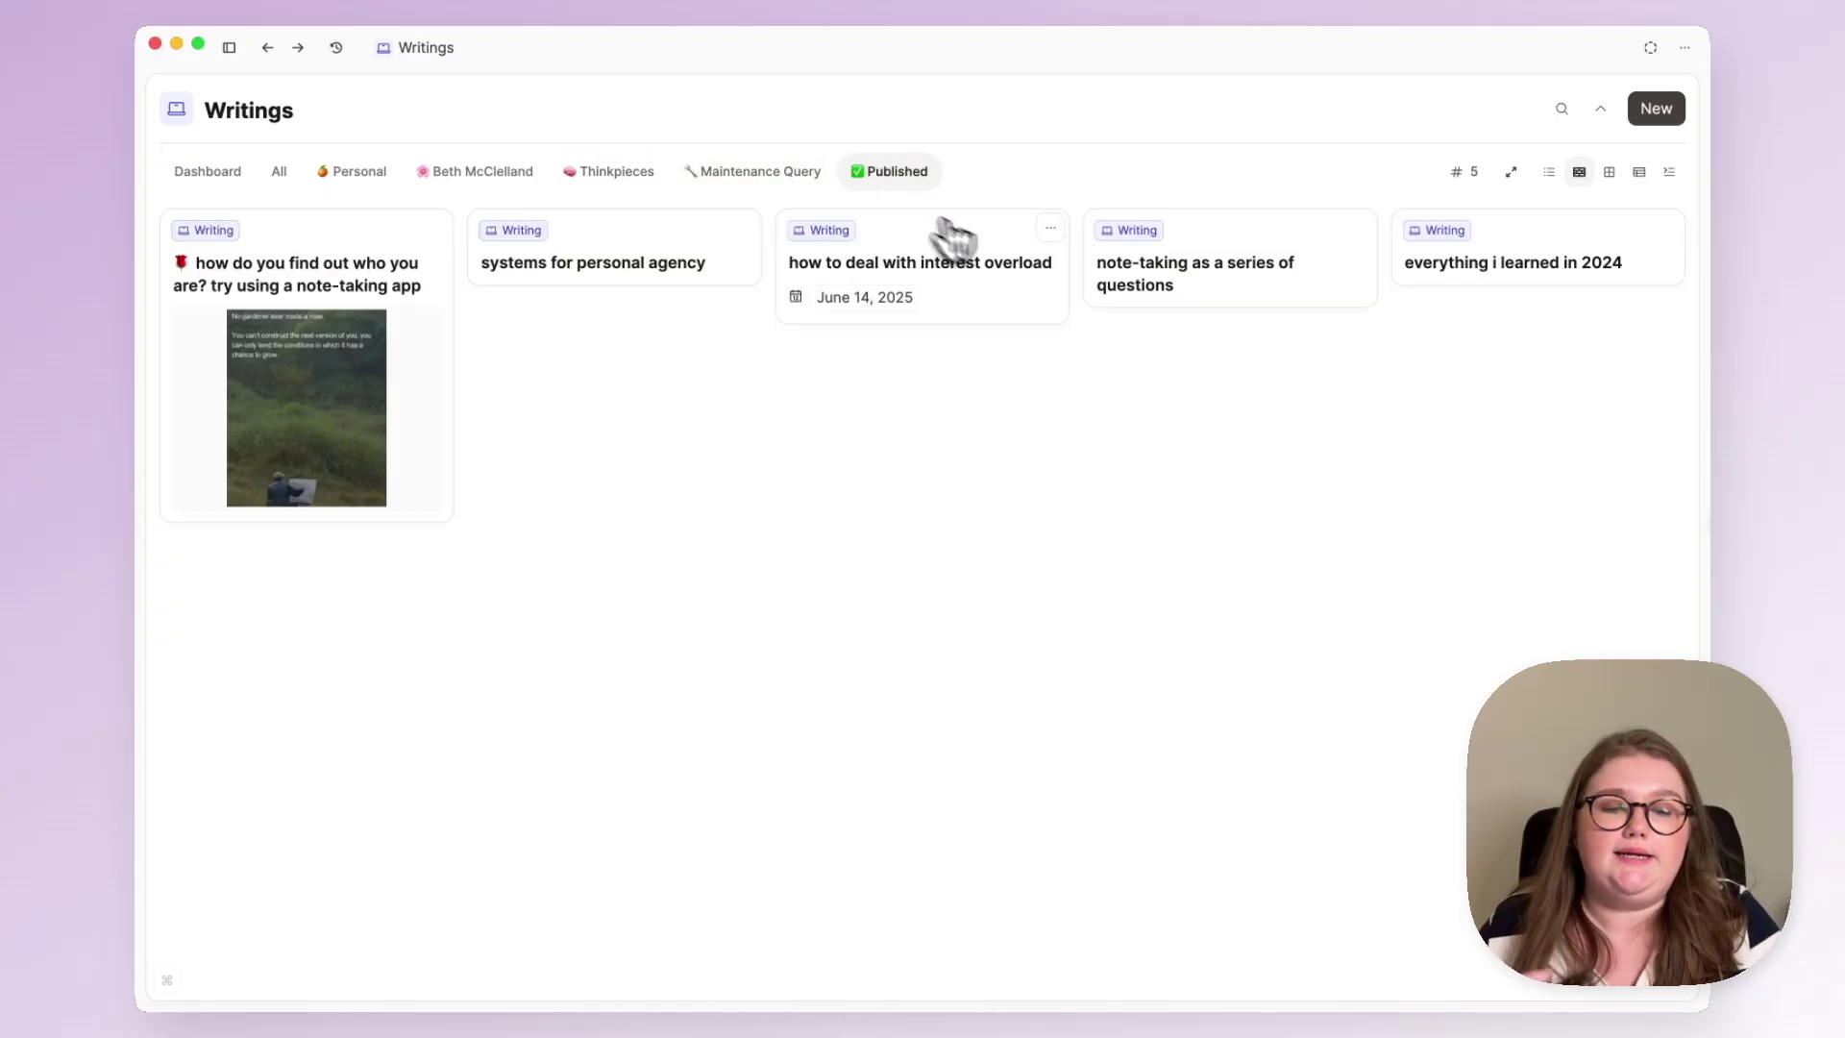
Check the interest overload card's view options, then open its June 14, 2025 day page
click(1051, 230)
mouse_move(956, 453)
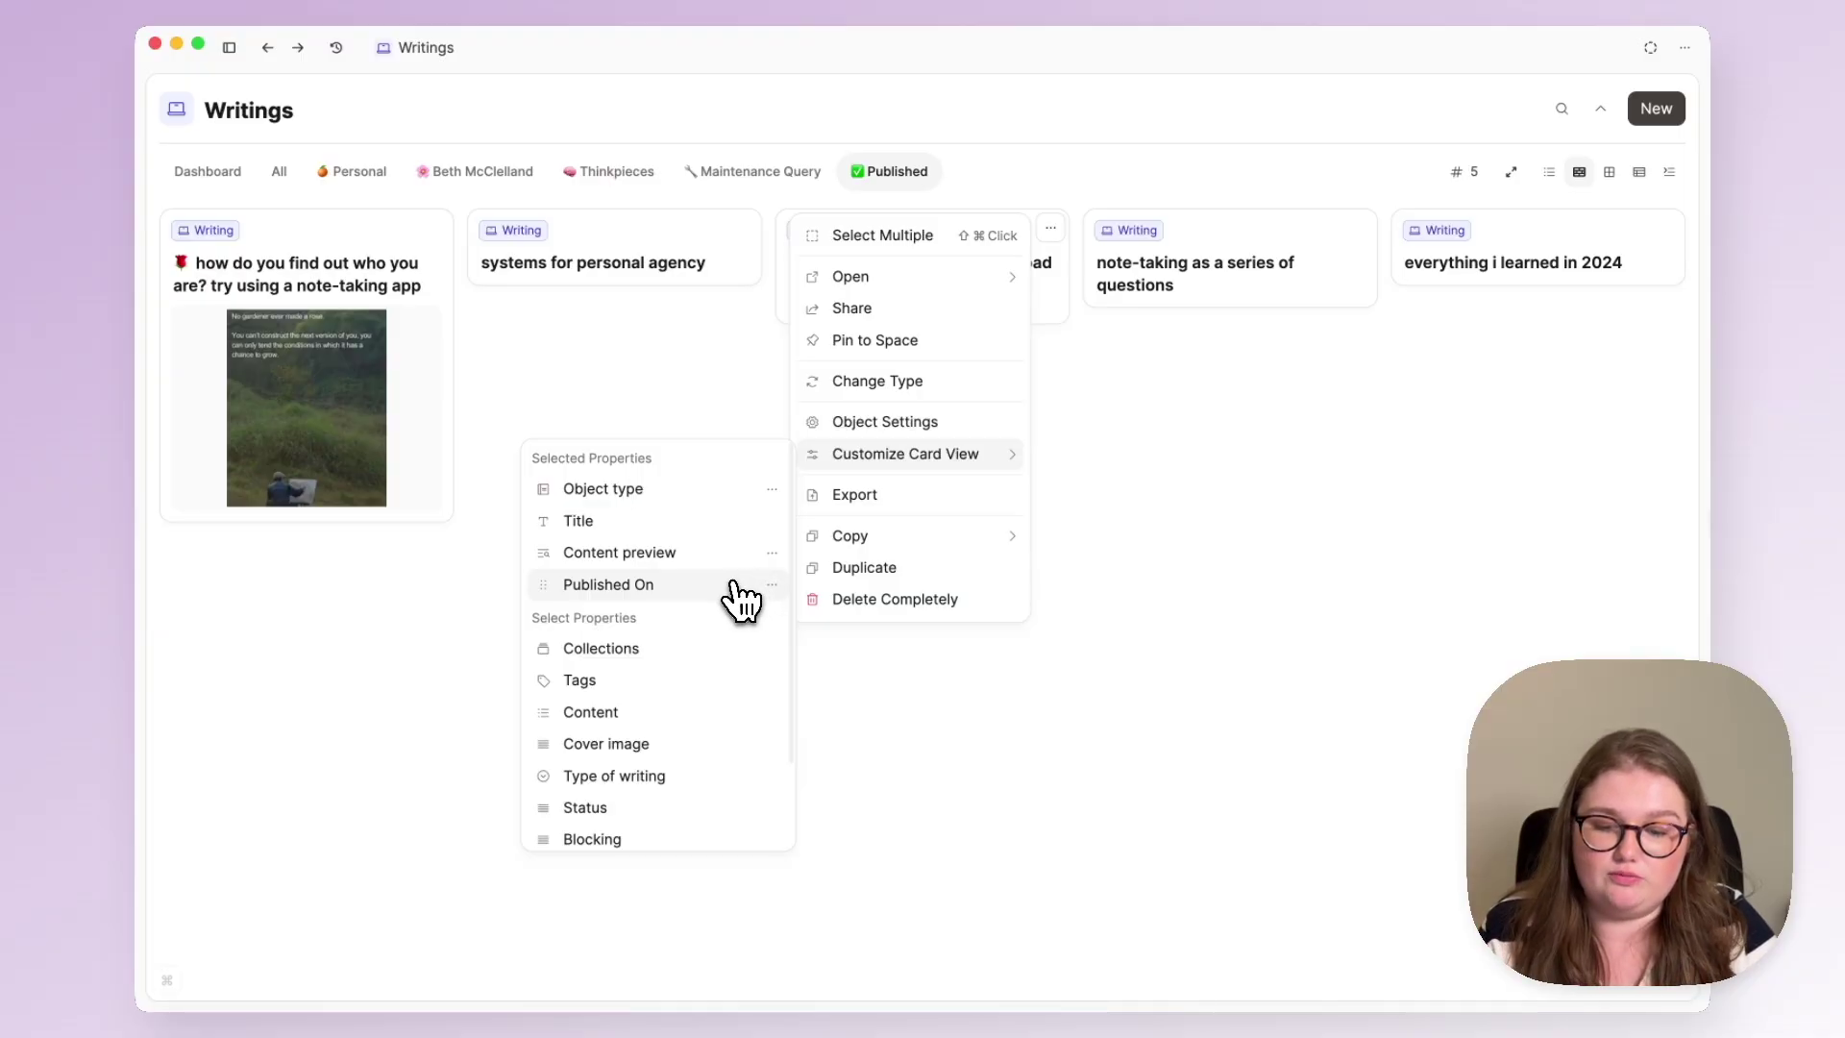
click(951, 668)
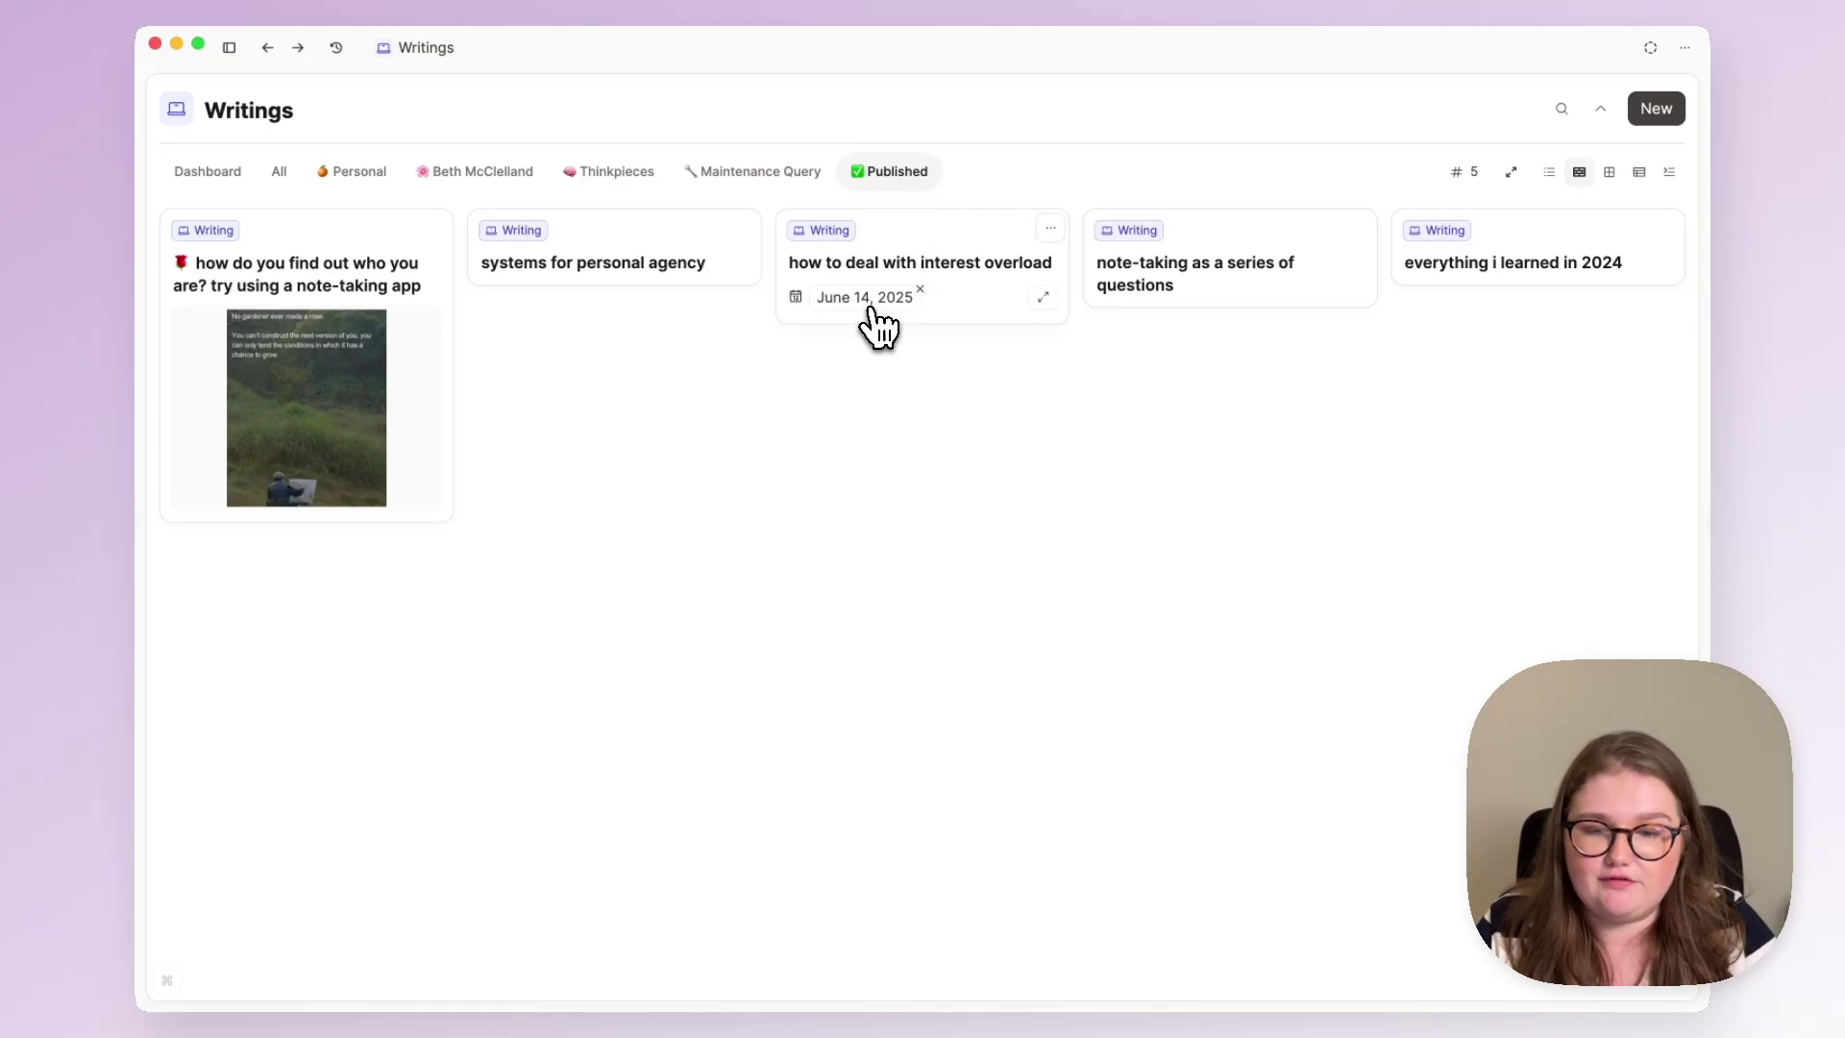
click(1042, 307)
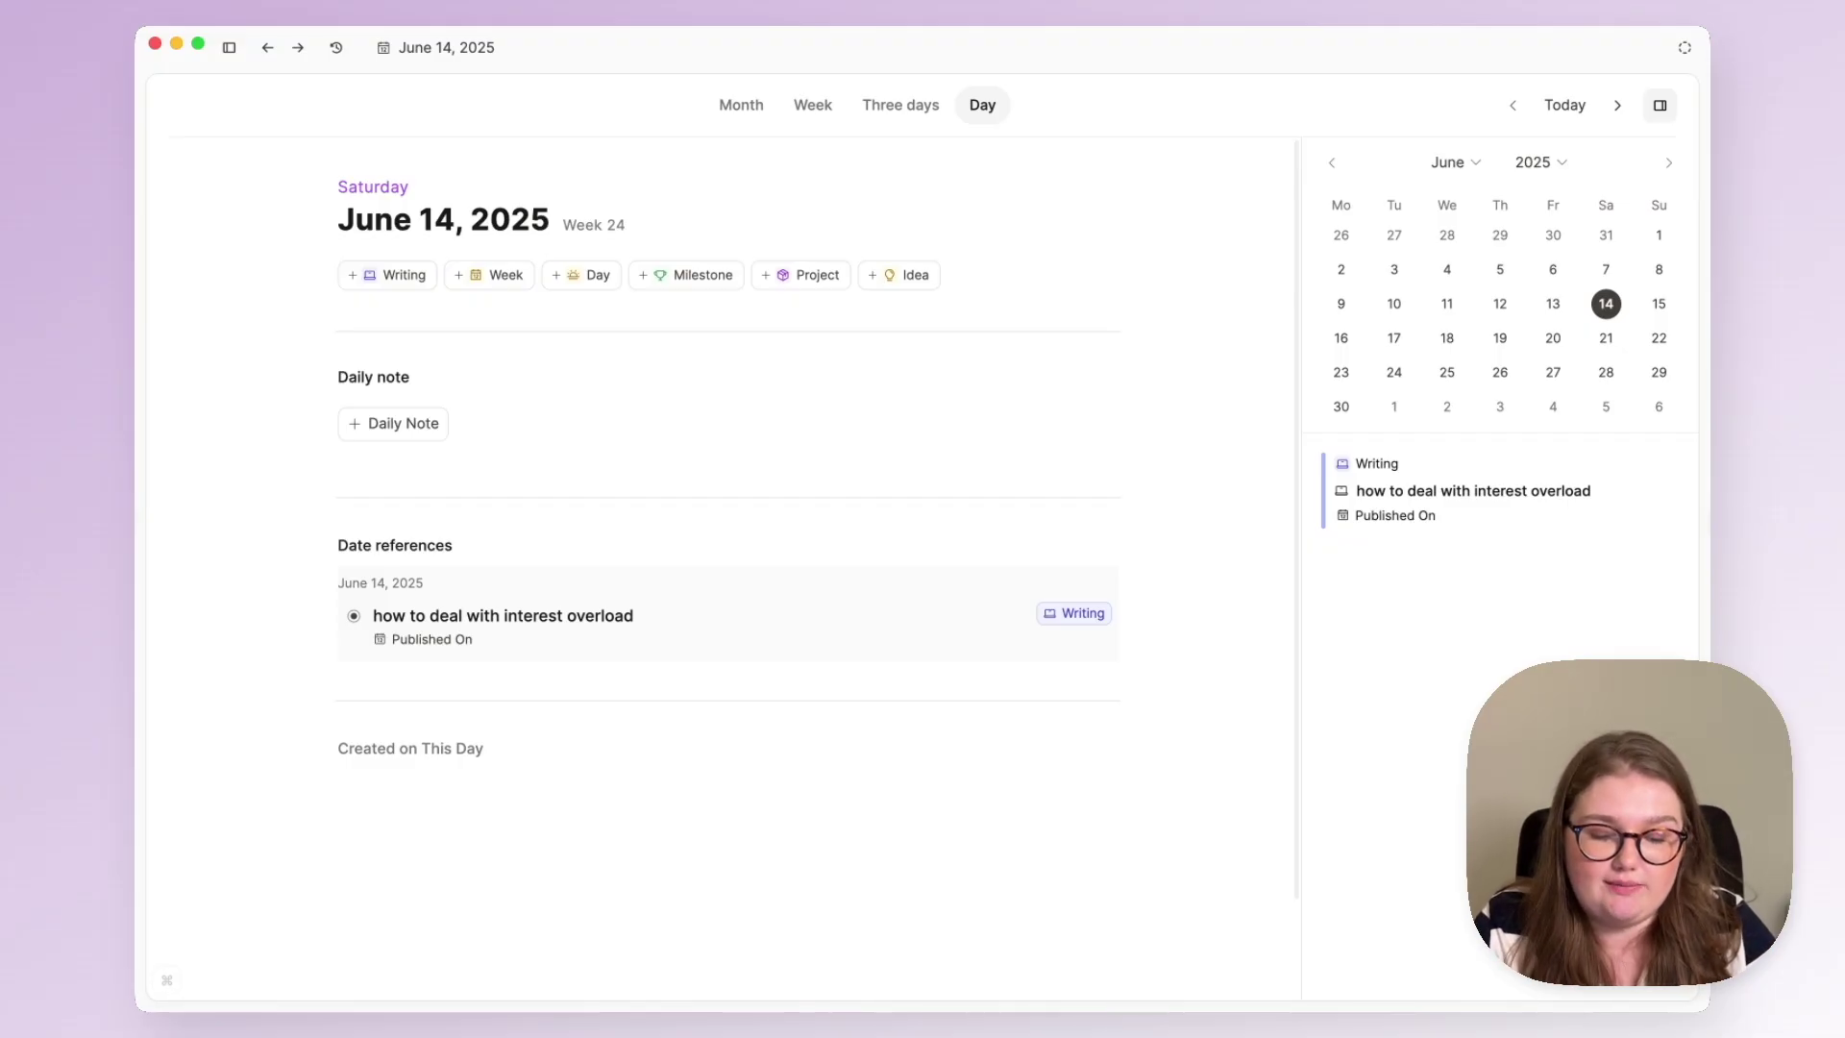
Go back to the Published writings, then back to the status-grouped author-named query page
click(562, 636)
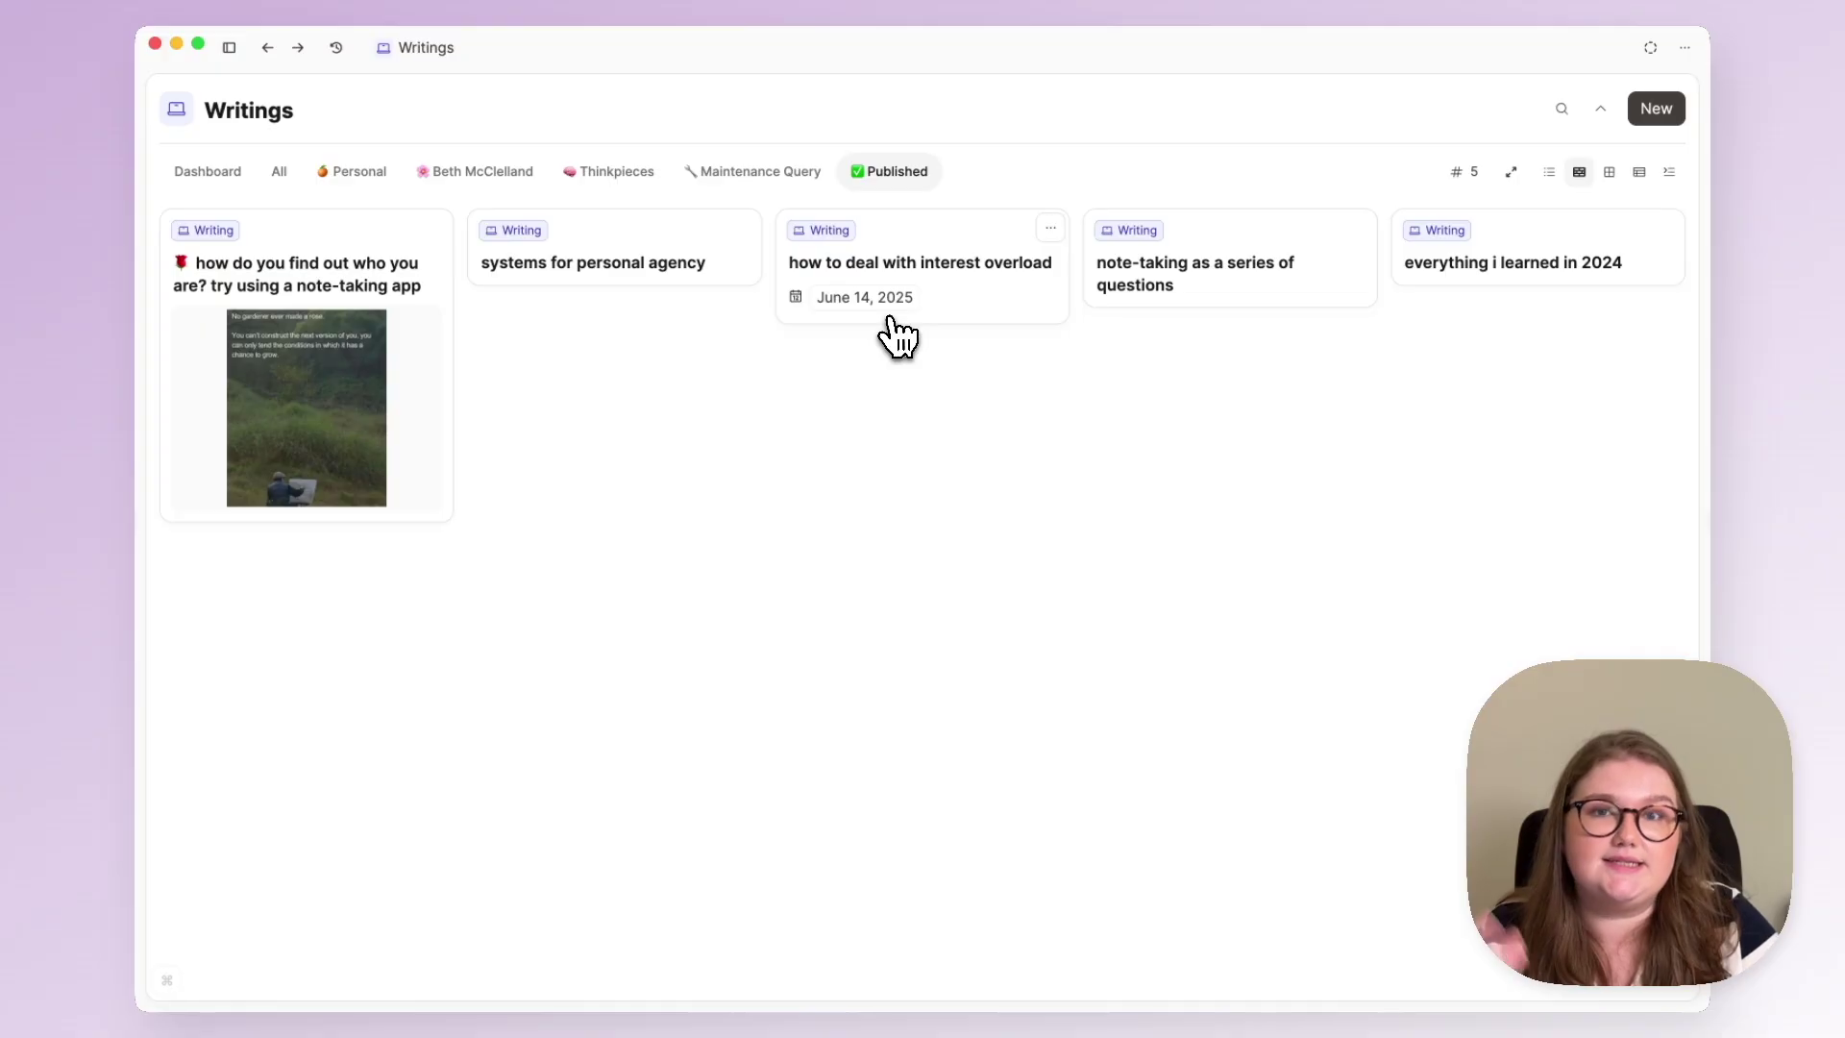
key(super+bracketright)
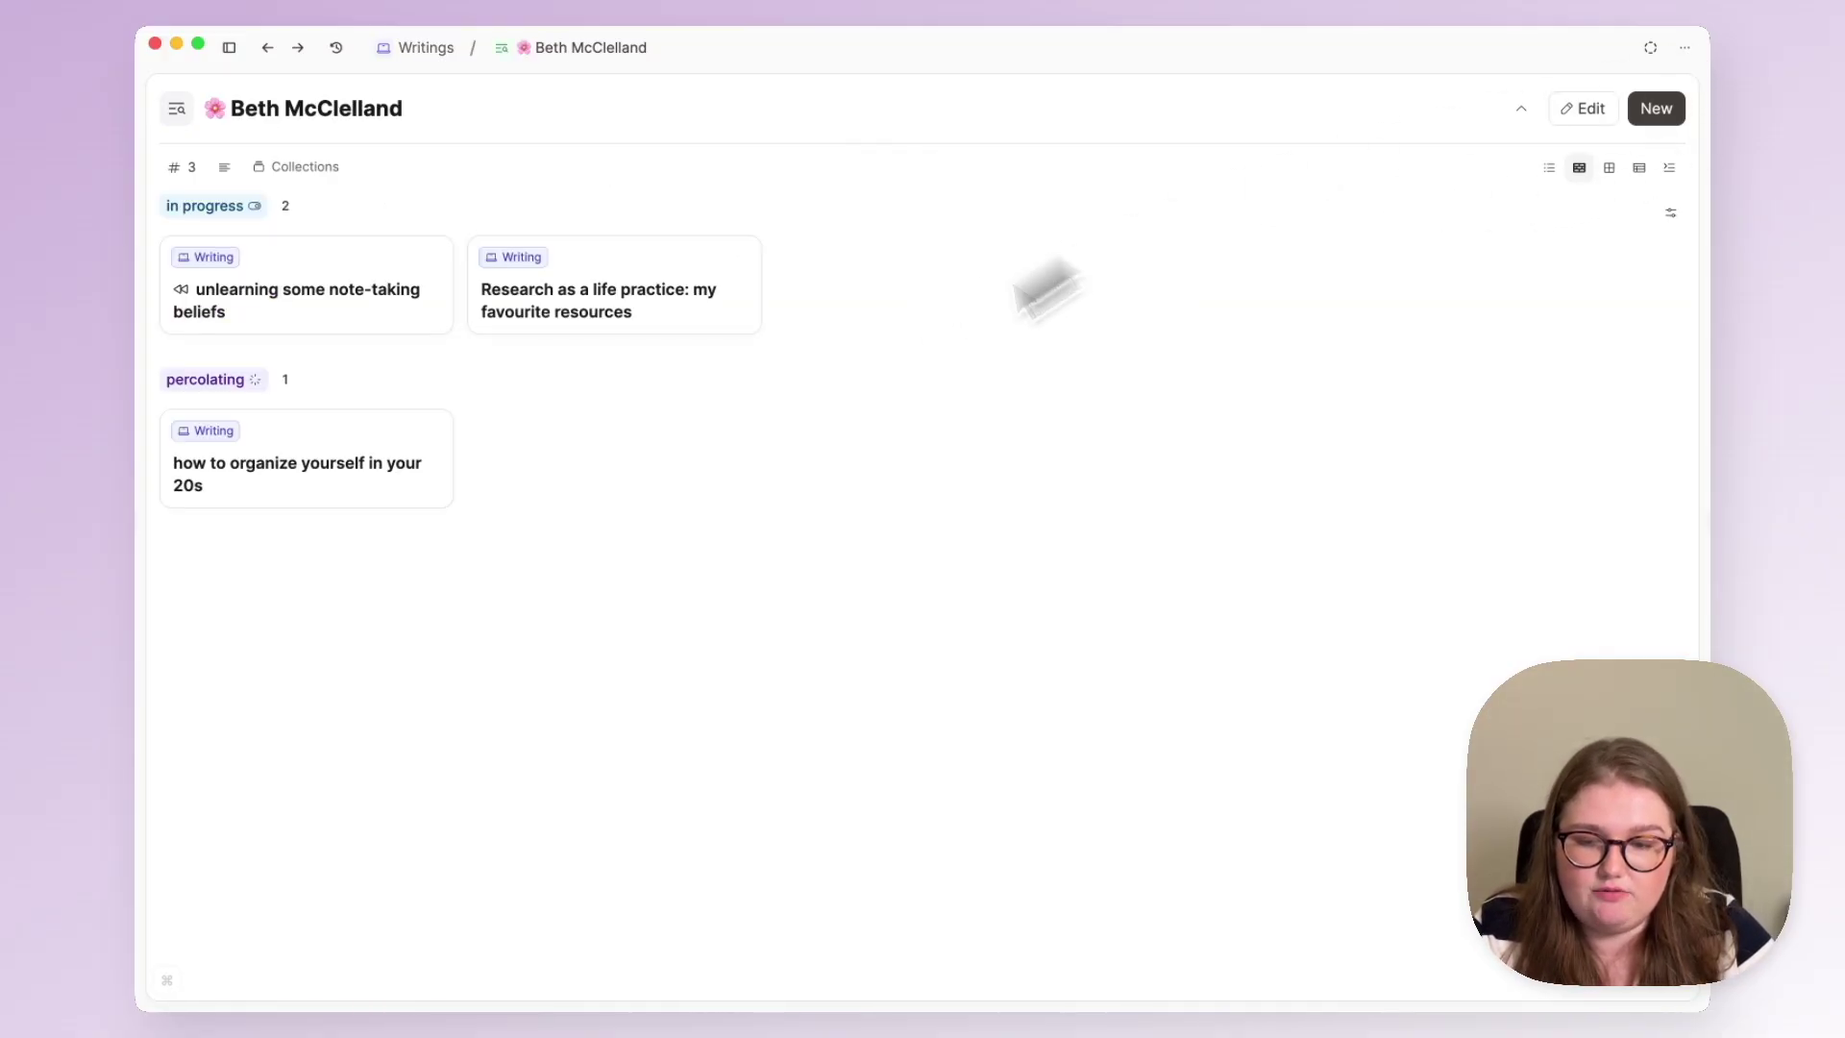
Duplicate the author-named query as 'roadblock', filtered to Blocking is not empty, and close the editor
click(1684, 48)
click(1535, 251)
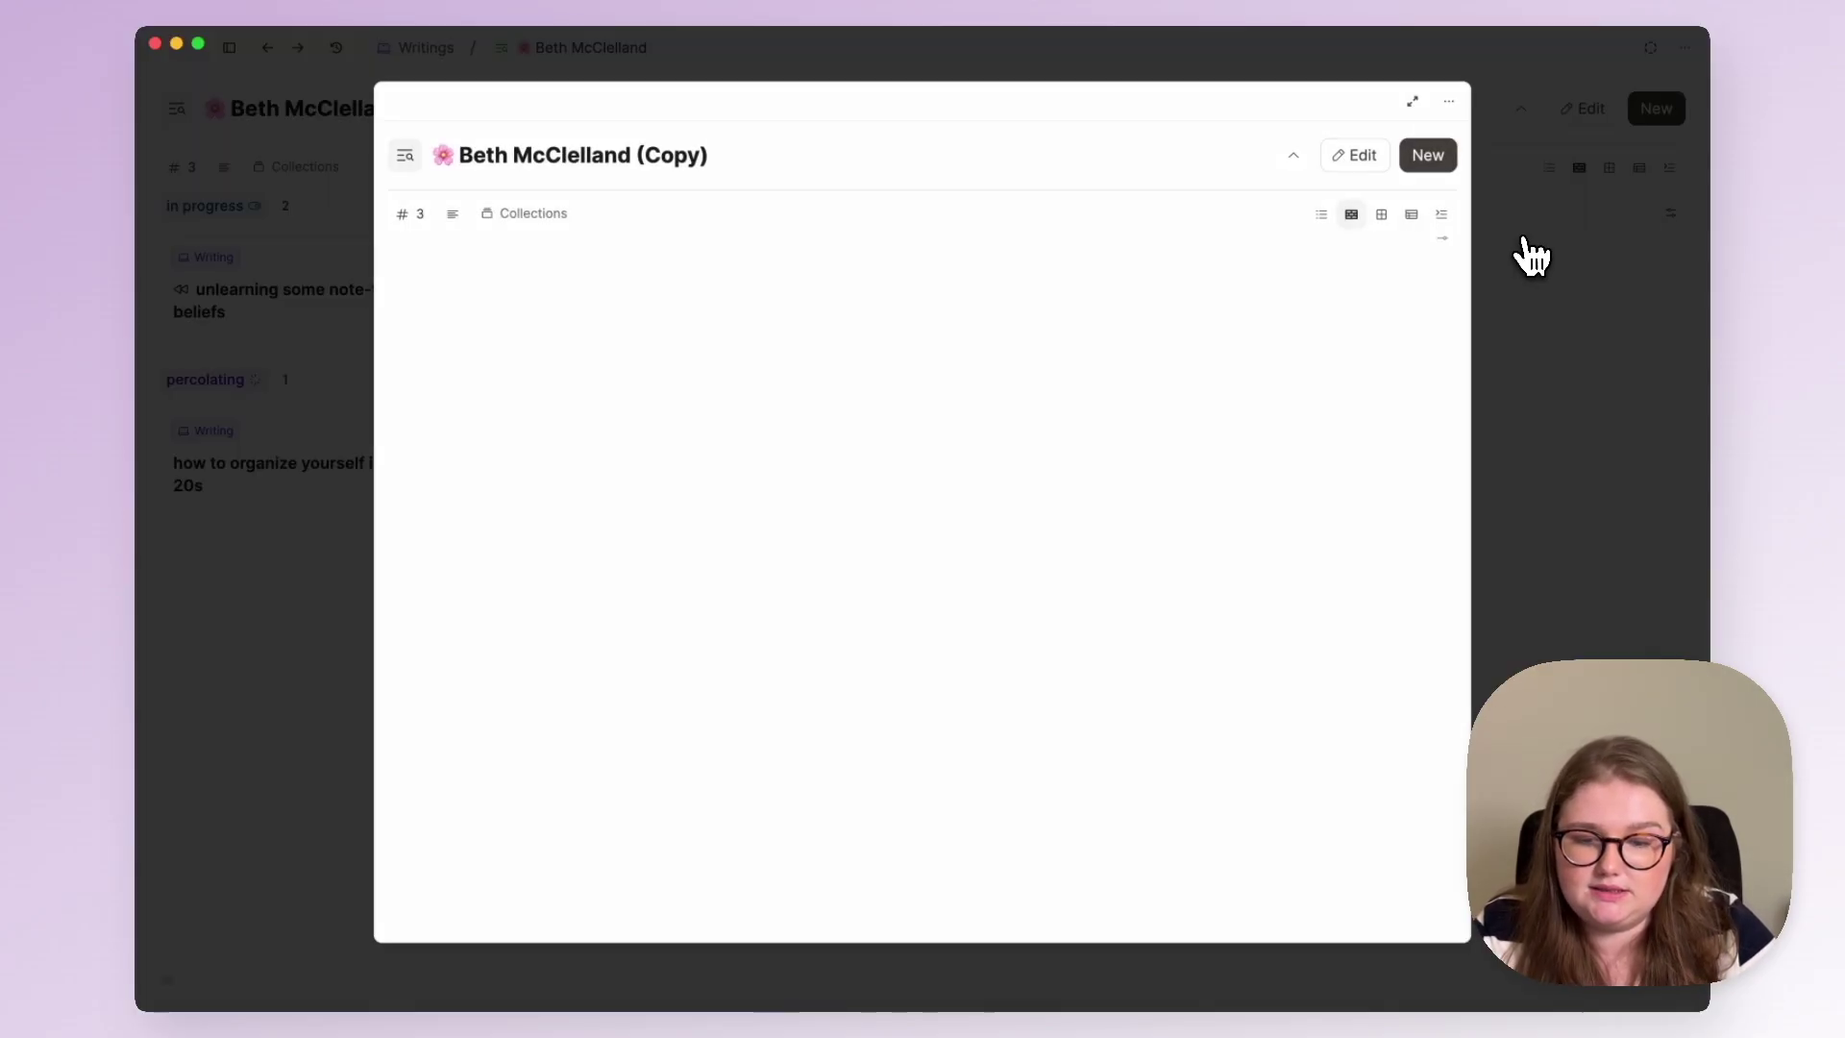
click(1416, 104)
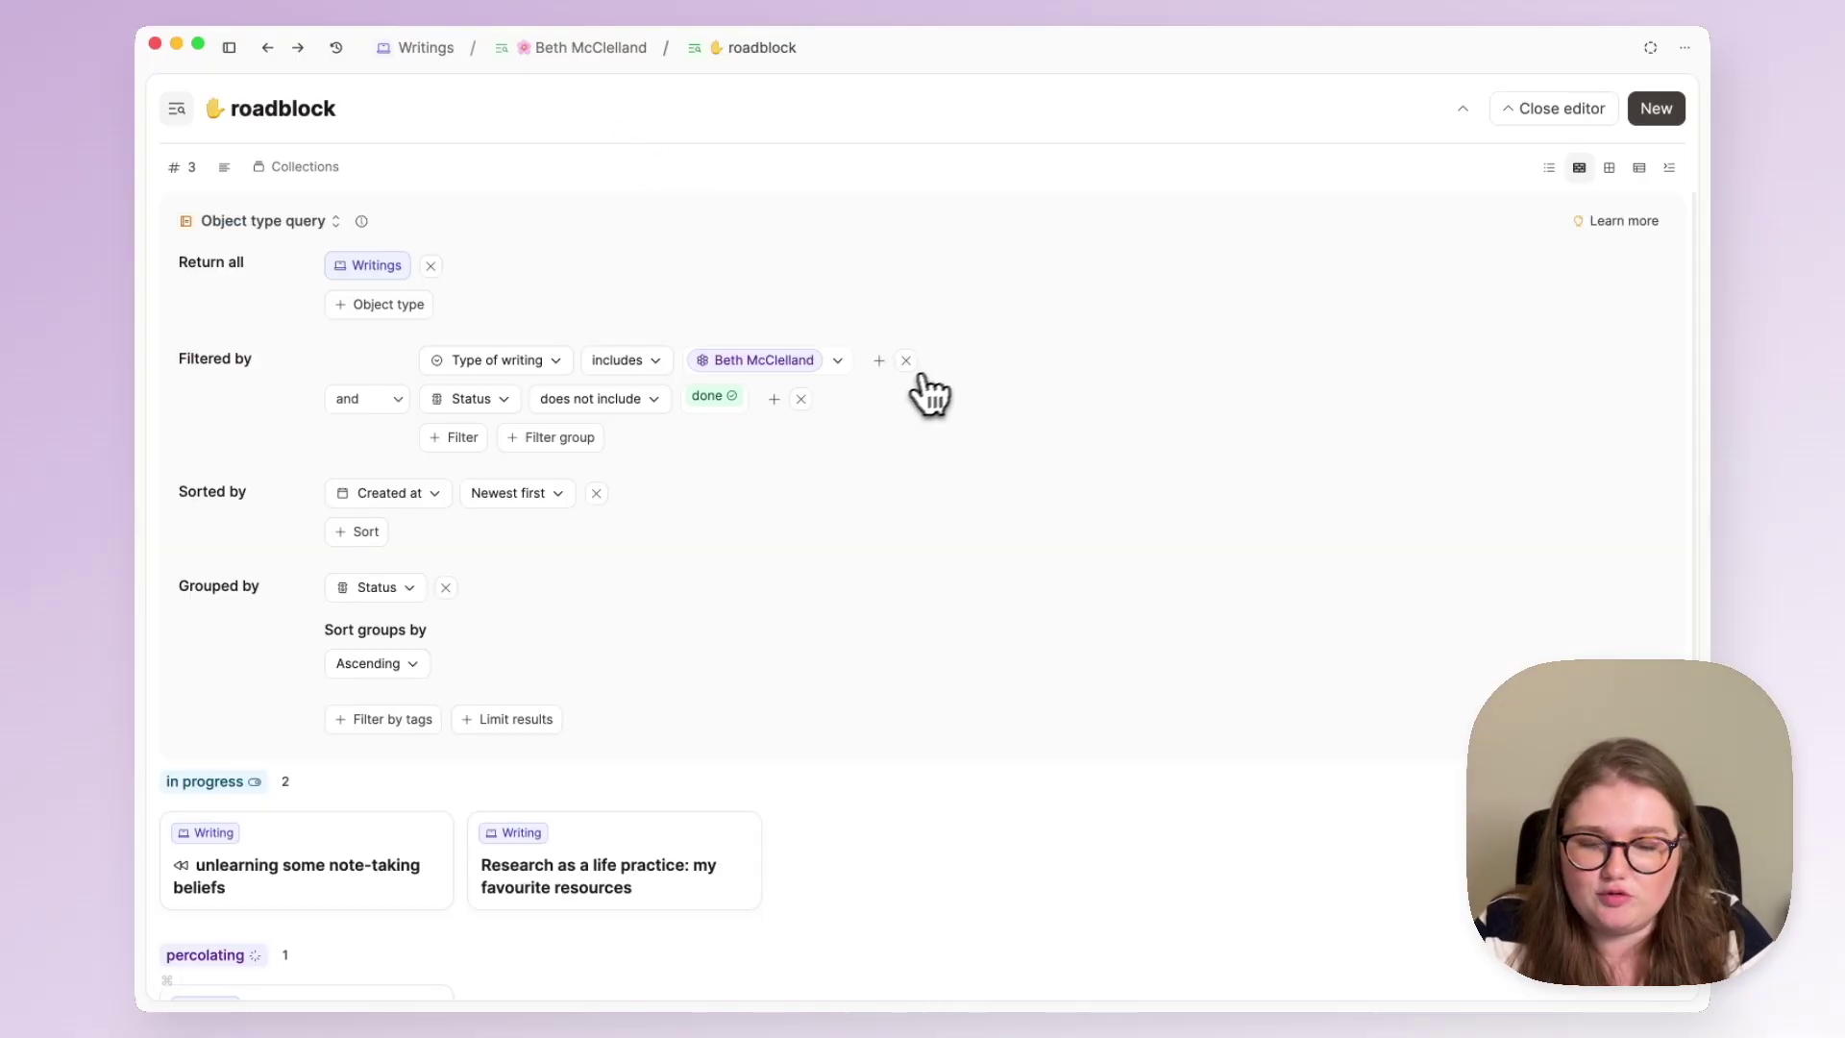
scroll(815, 416, down, 1)
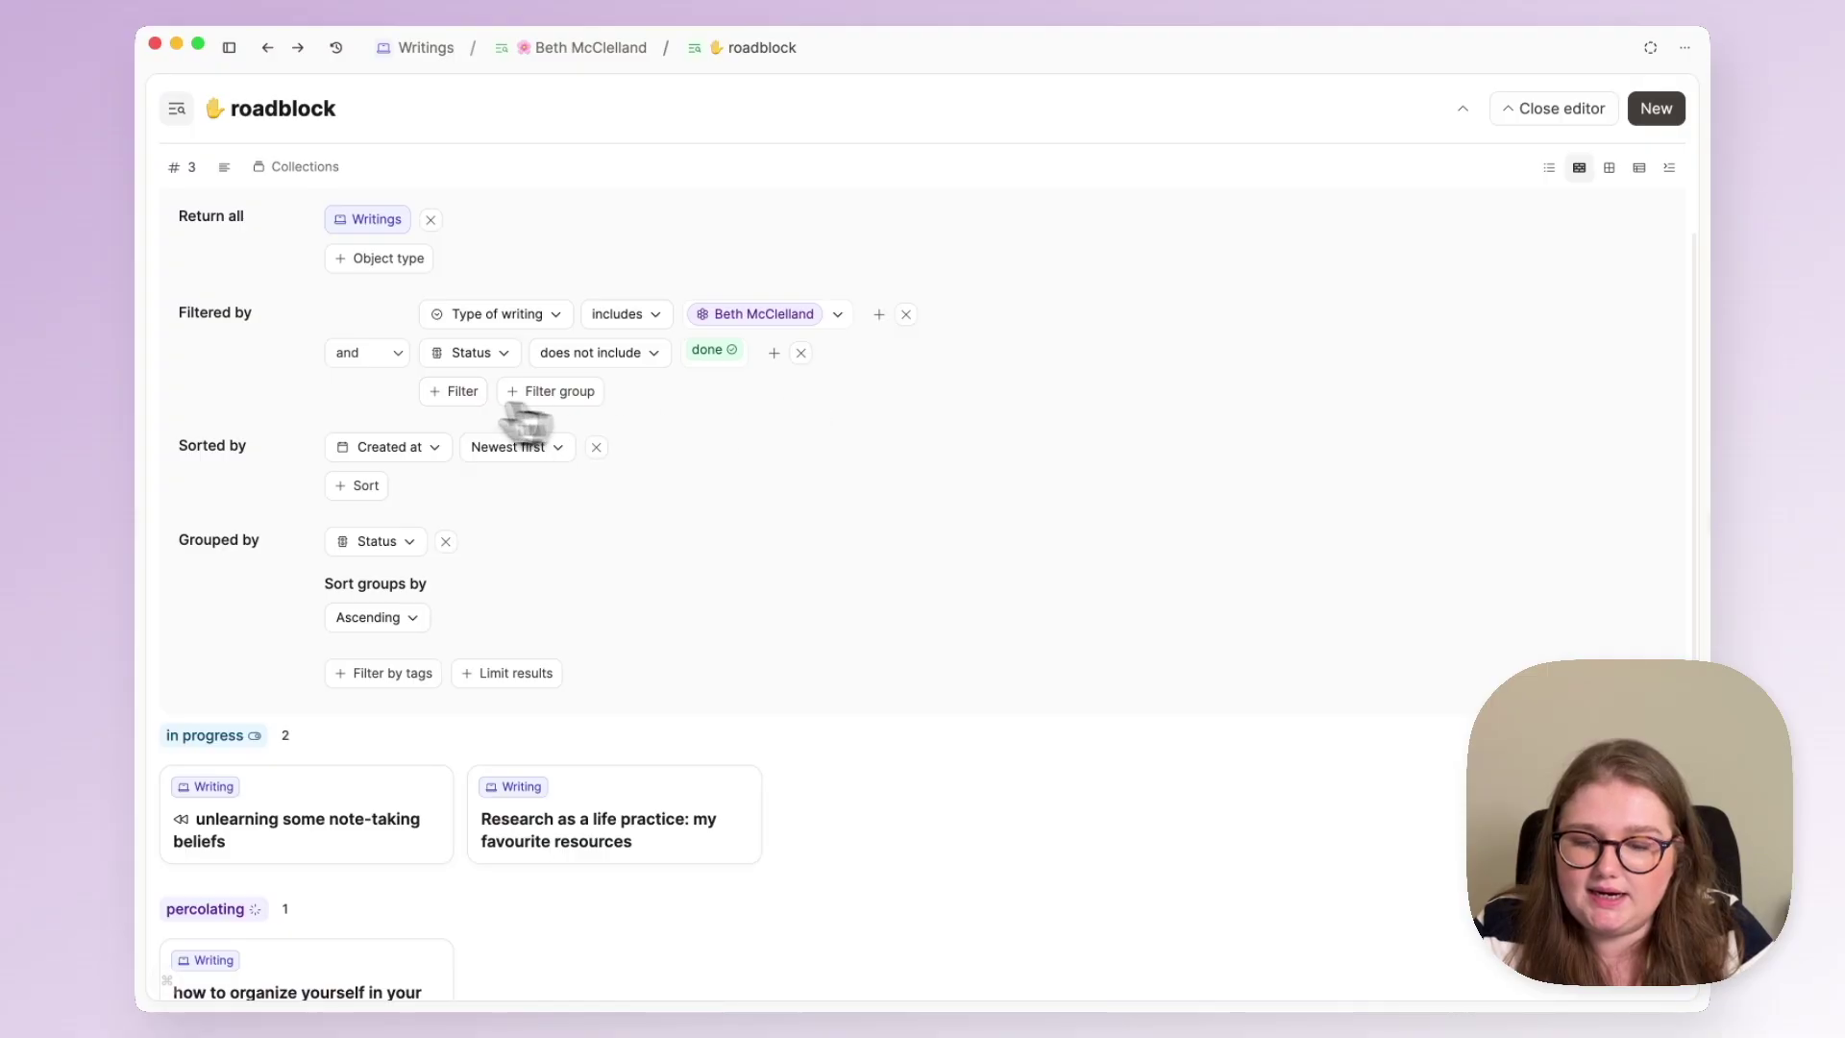
click(469, 401)
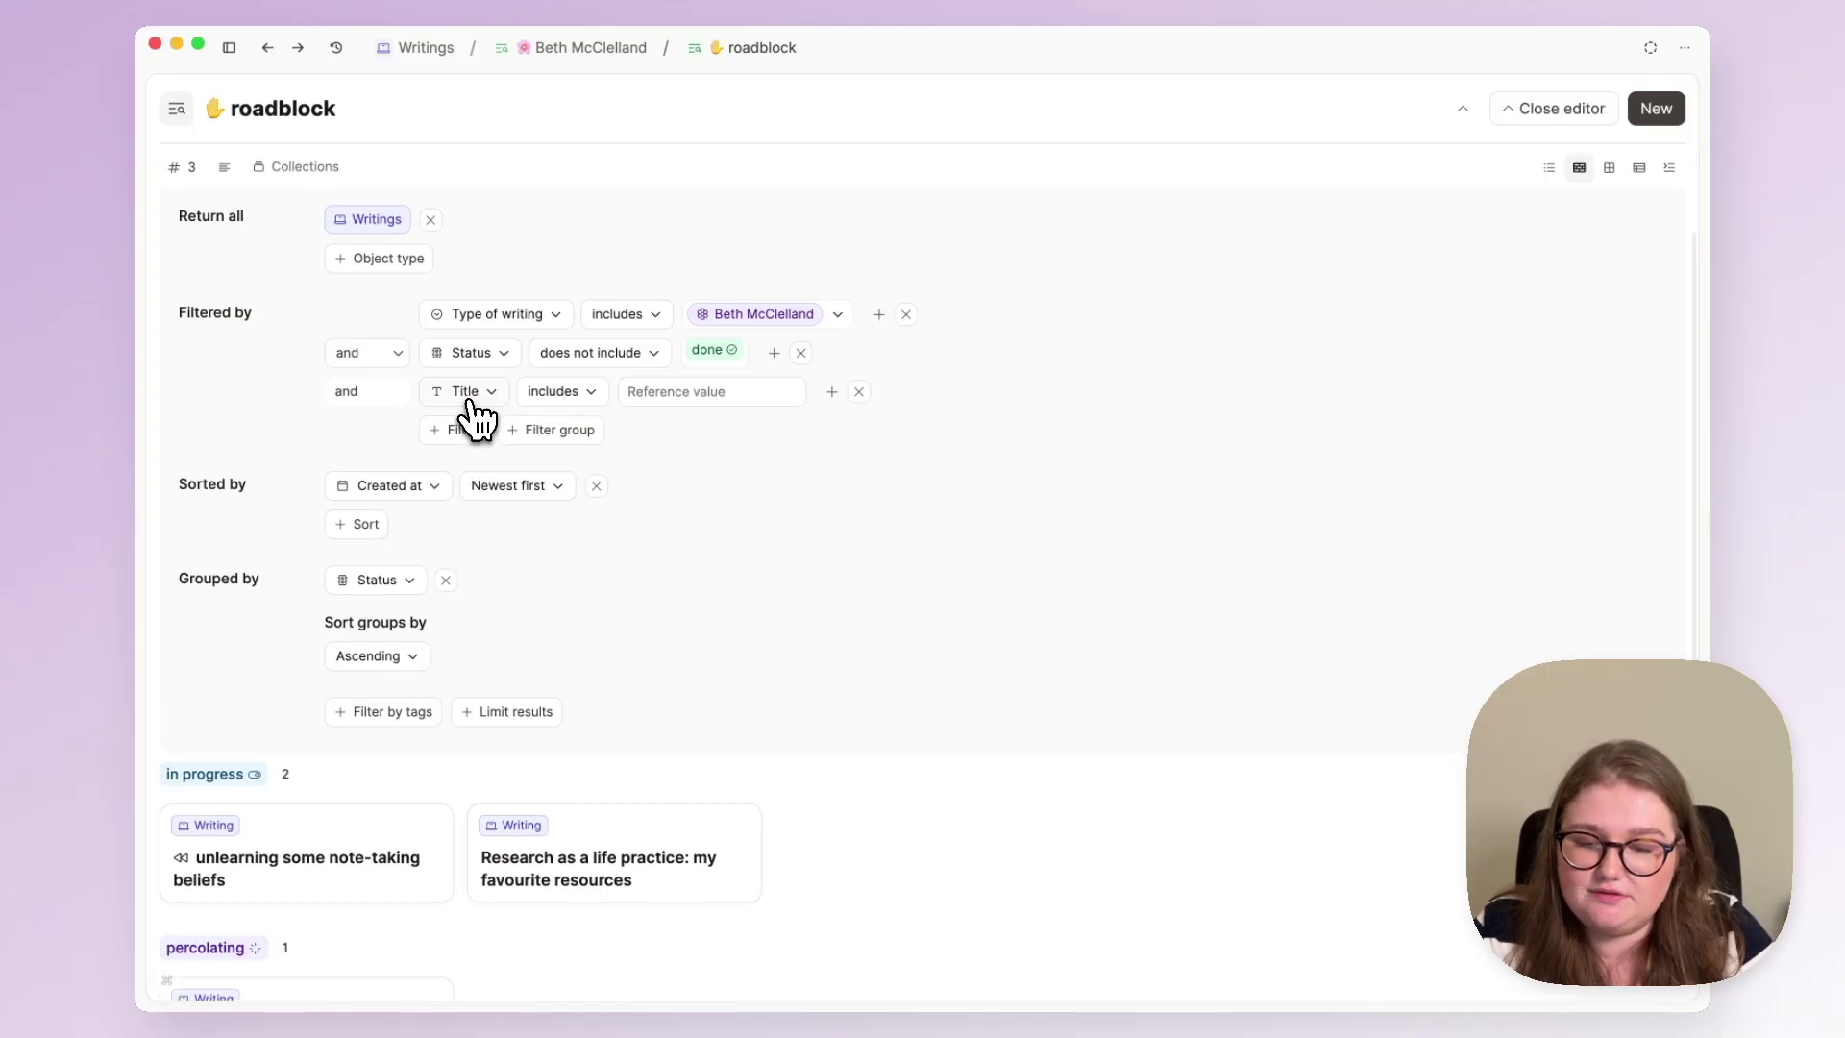
click(471, 400)
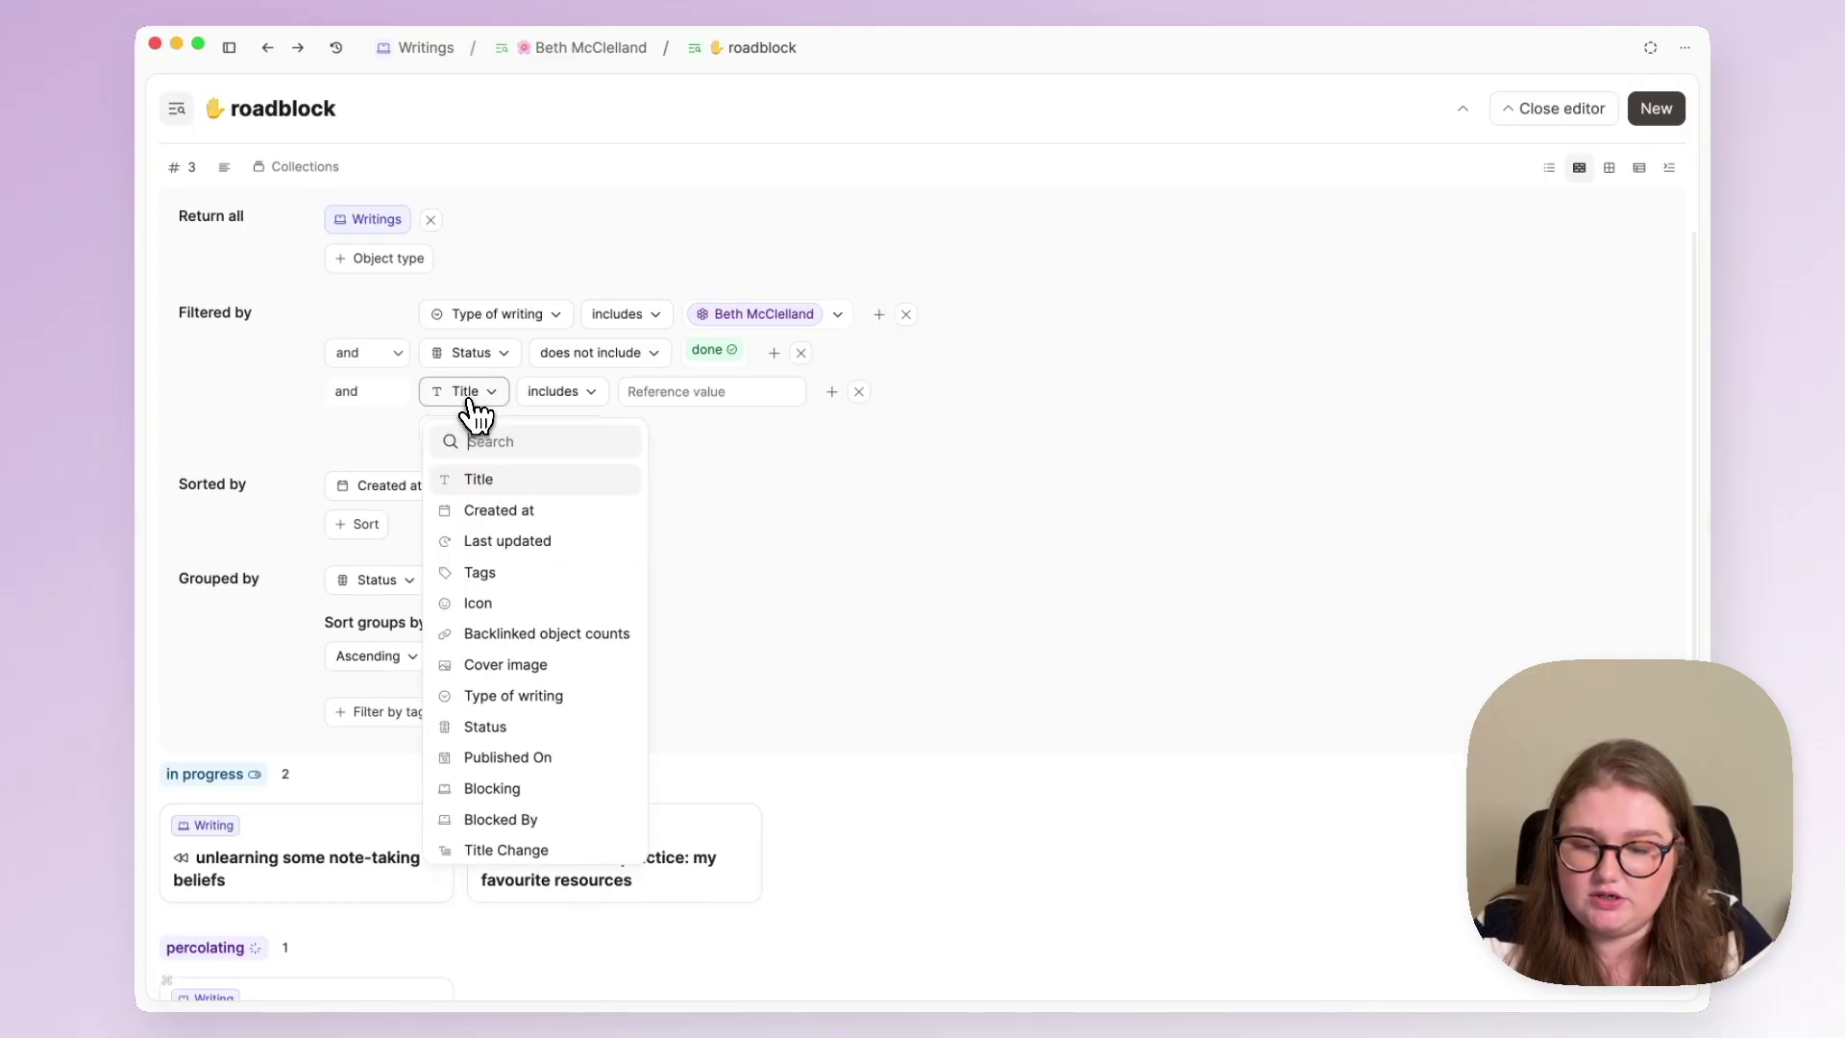
click(568, 785)
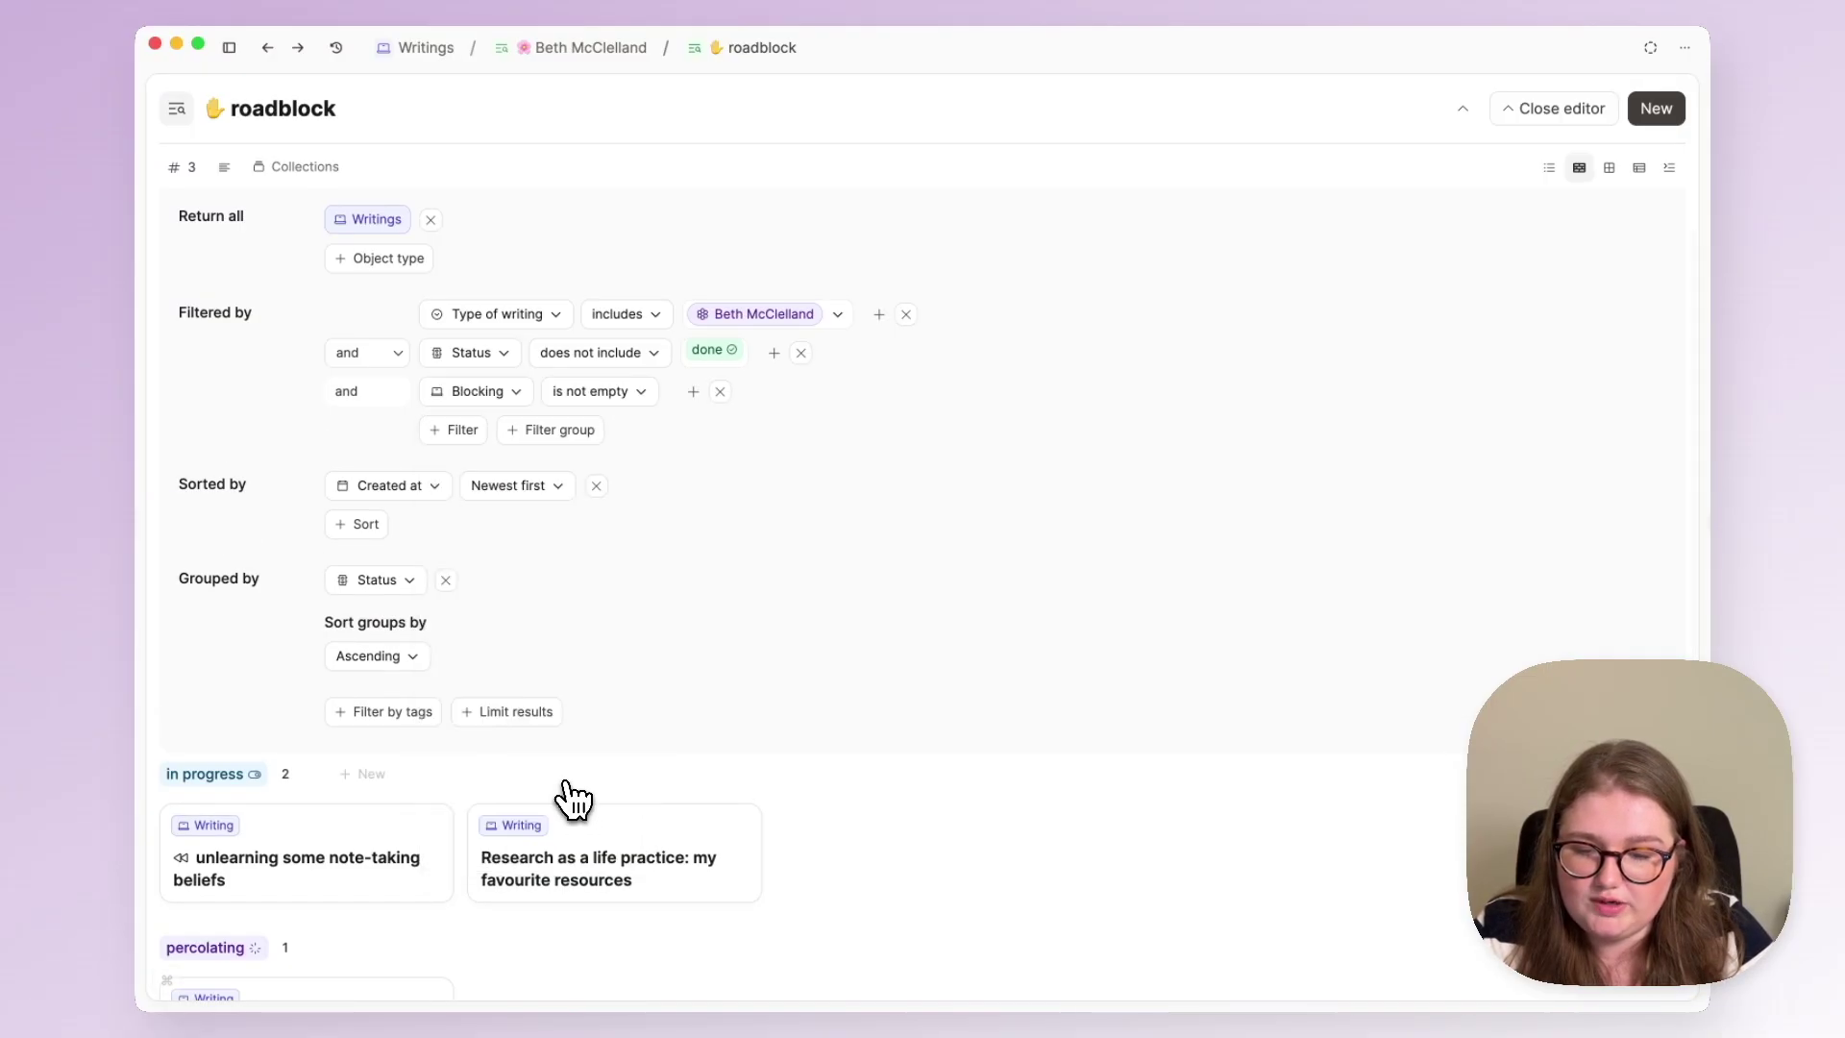
click(922, 484)
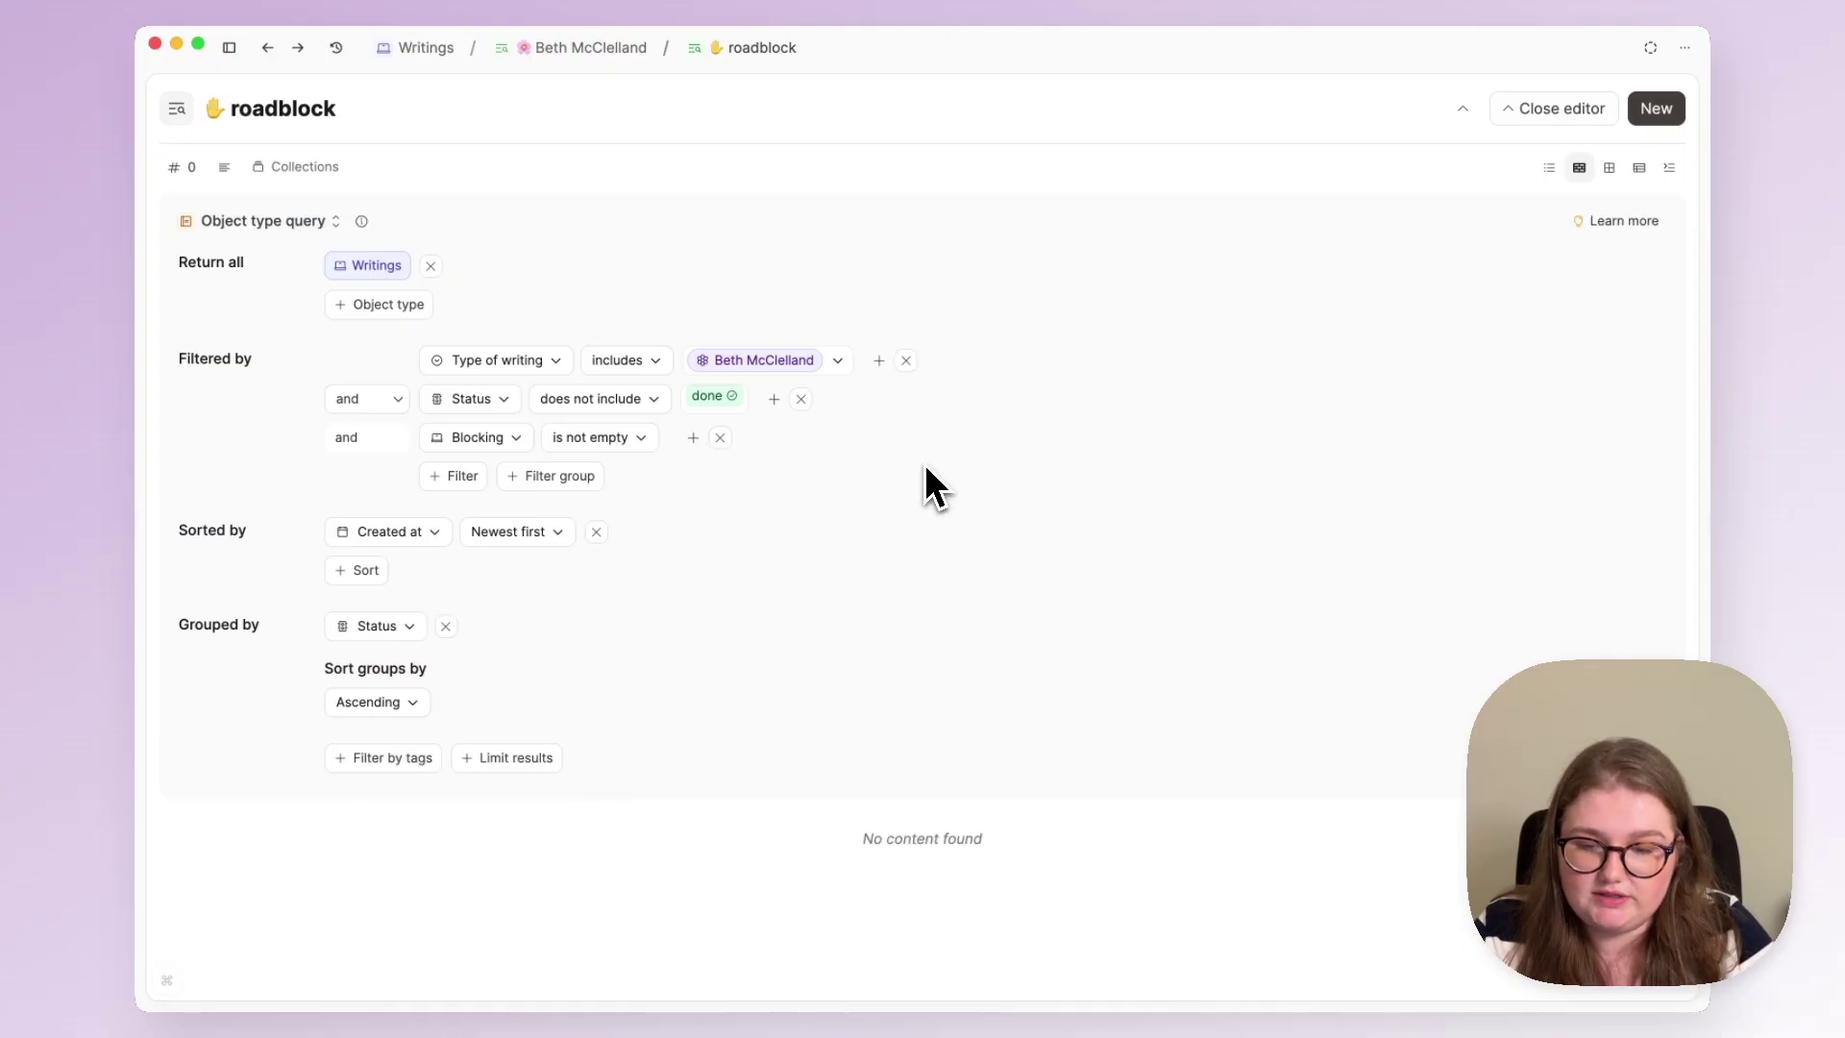
click(1547, 108)
click(592, 53)
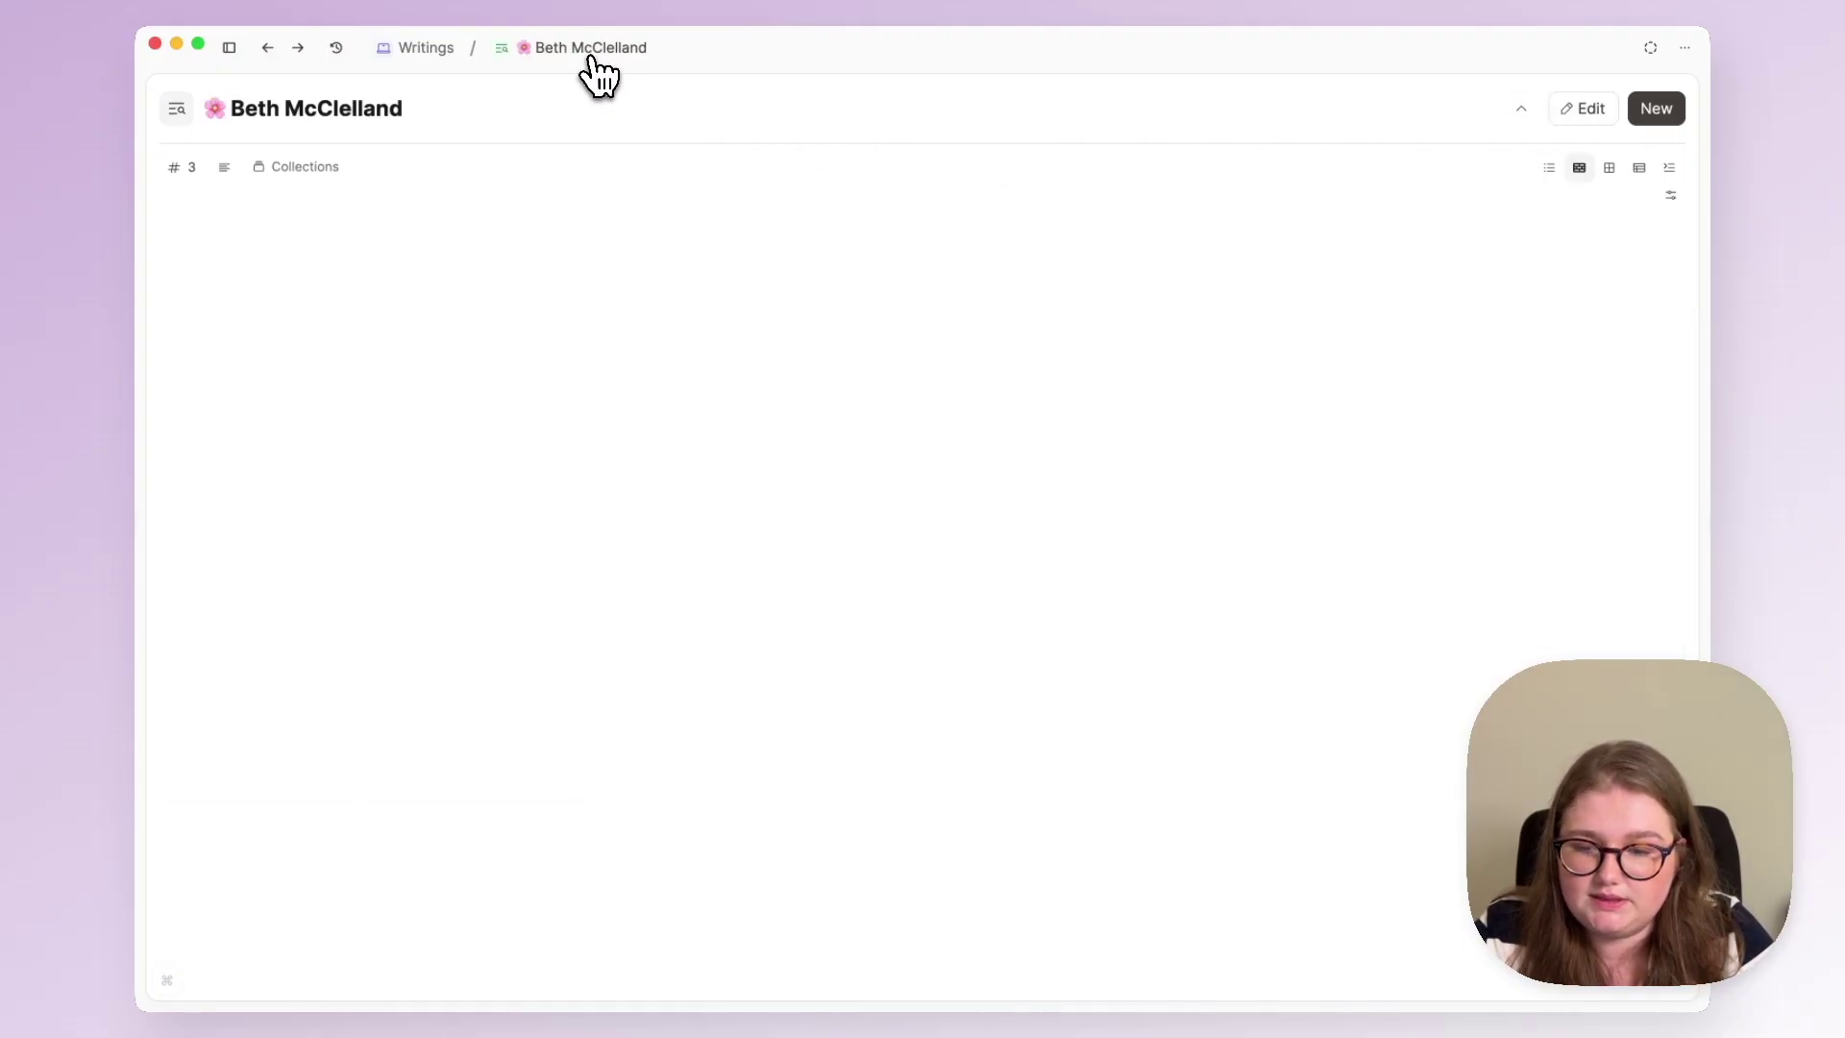
click(642, 300)
mouse_move(930, 358)
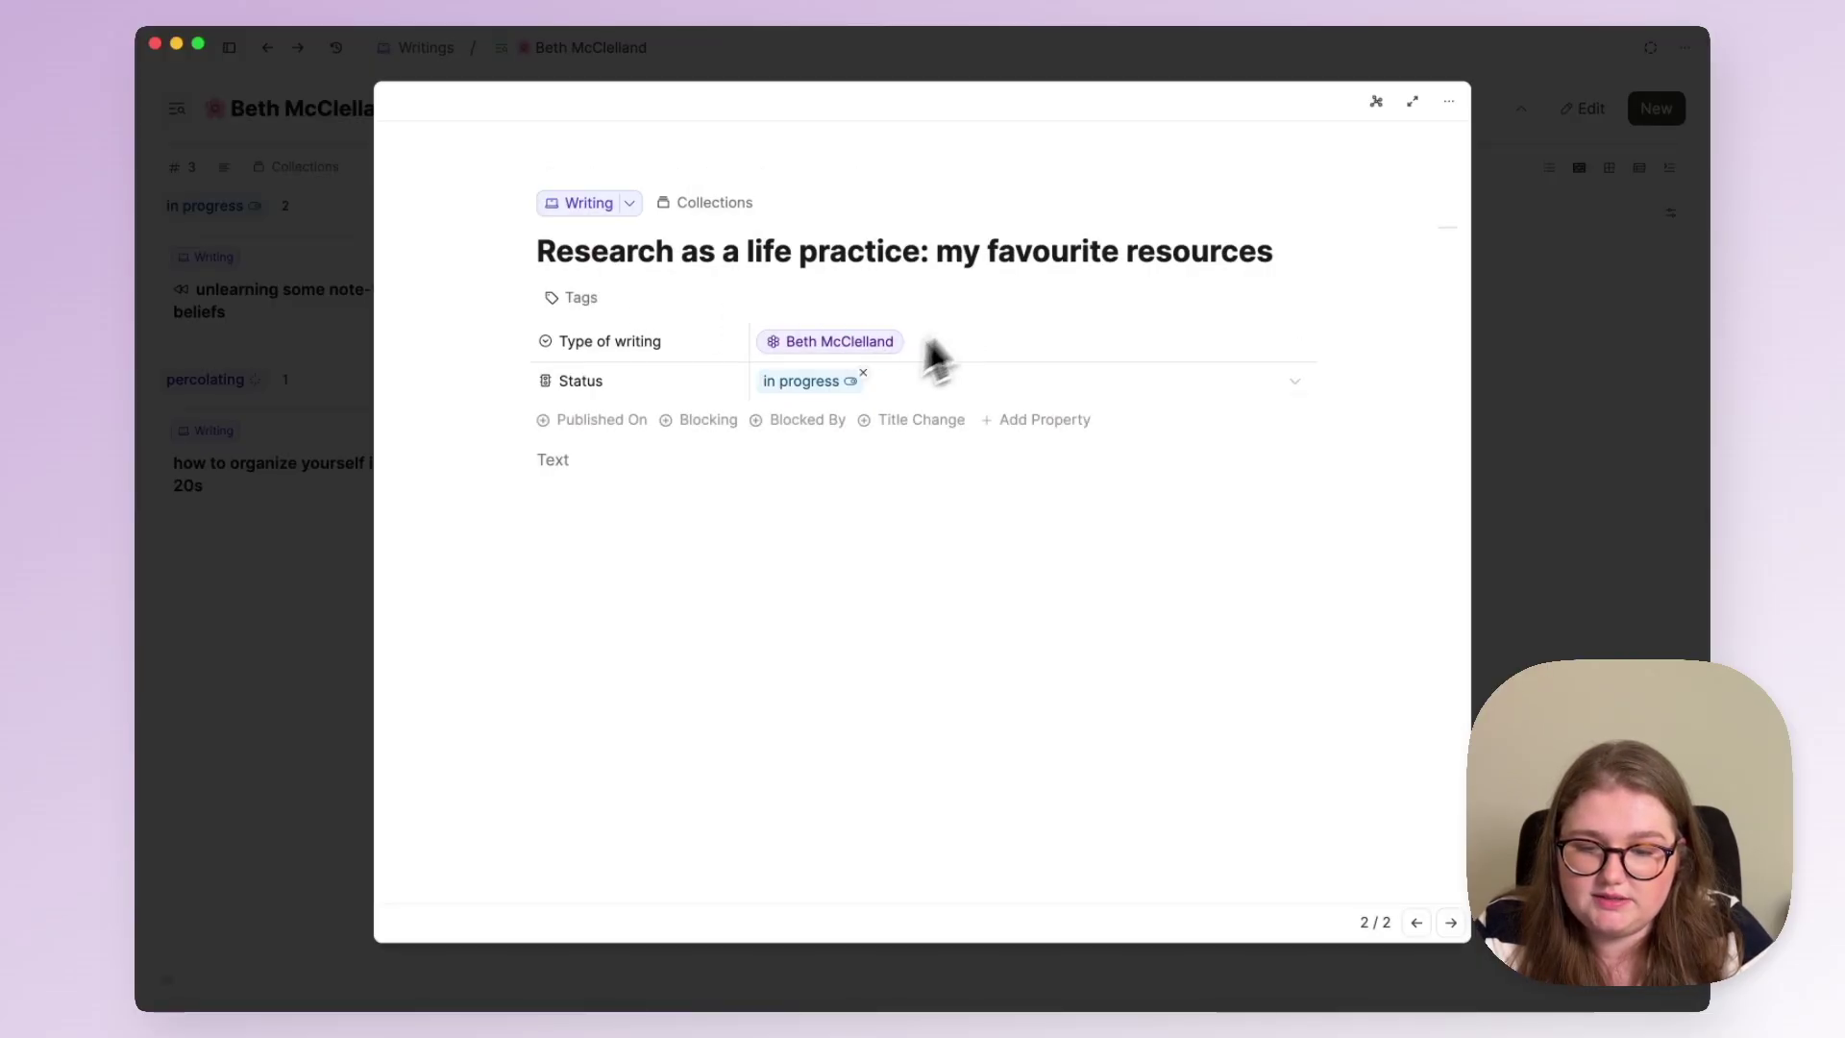
click(718, 420)
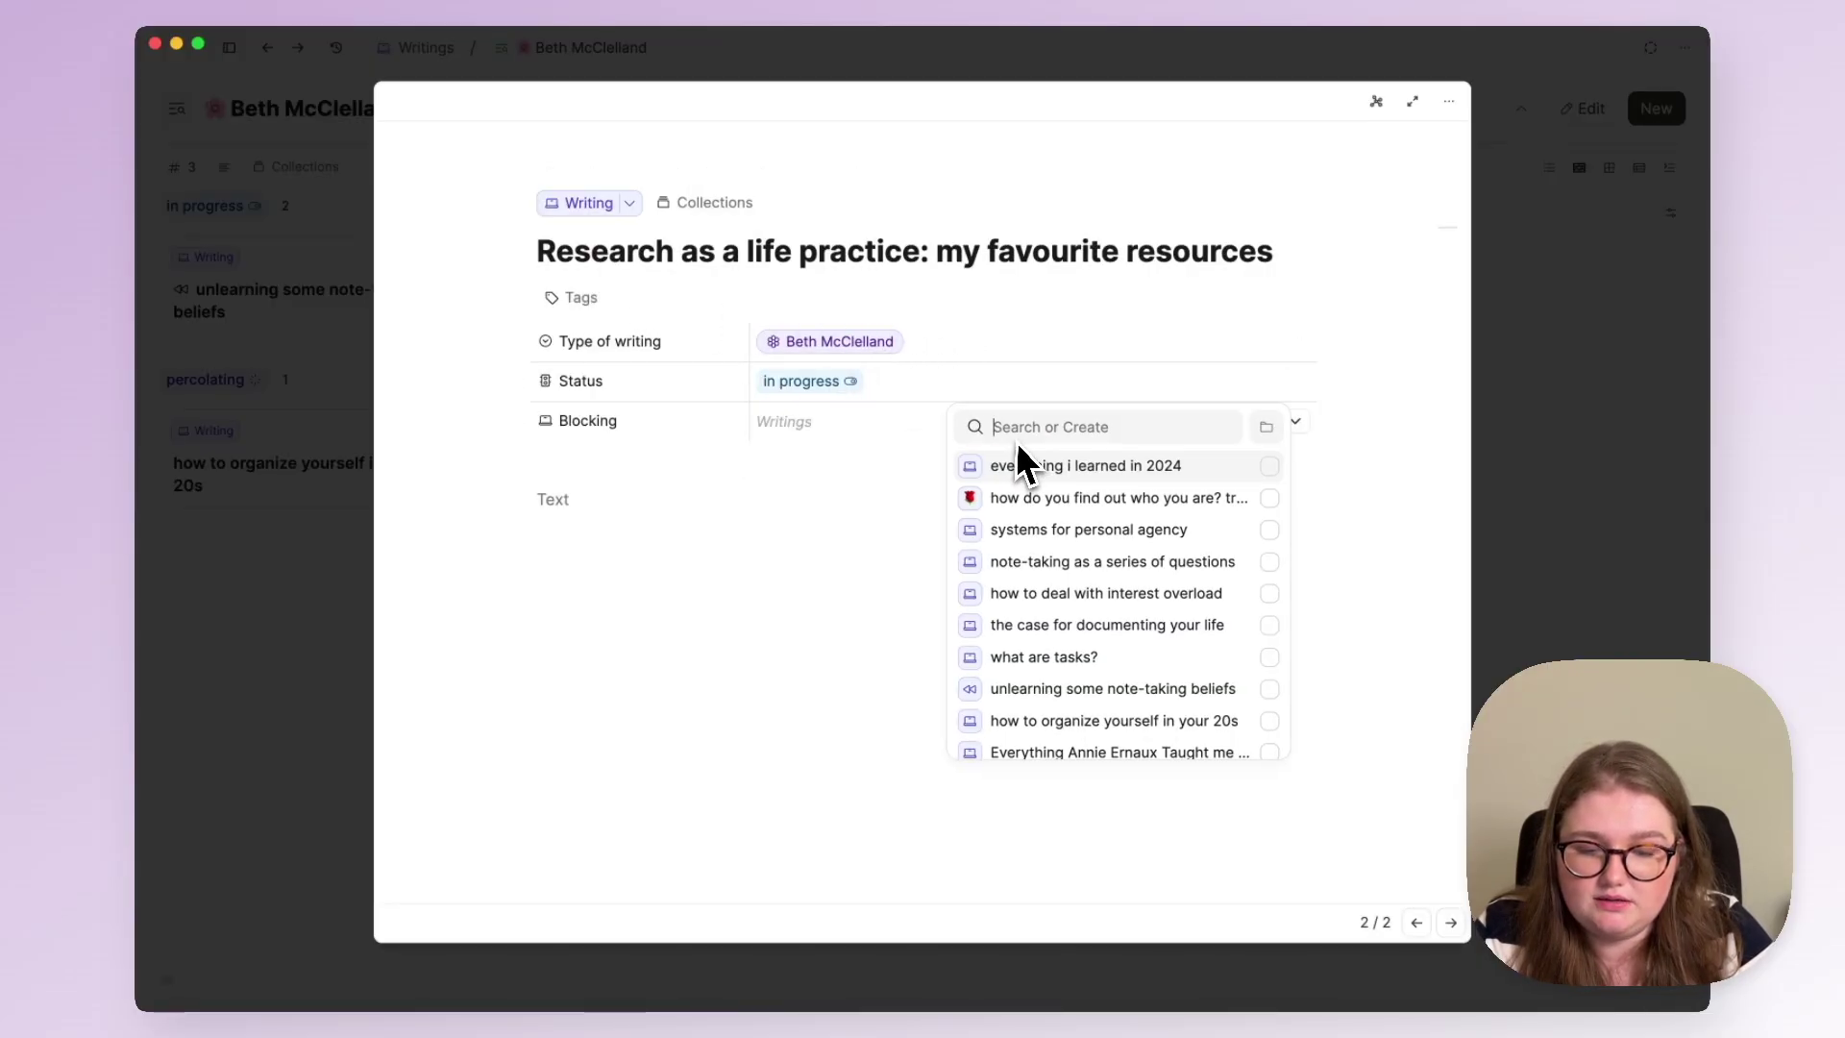
text(unl)
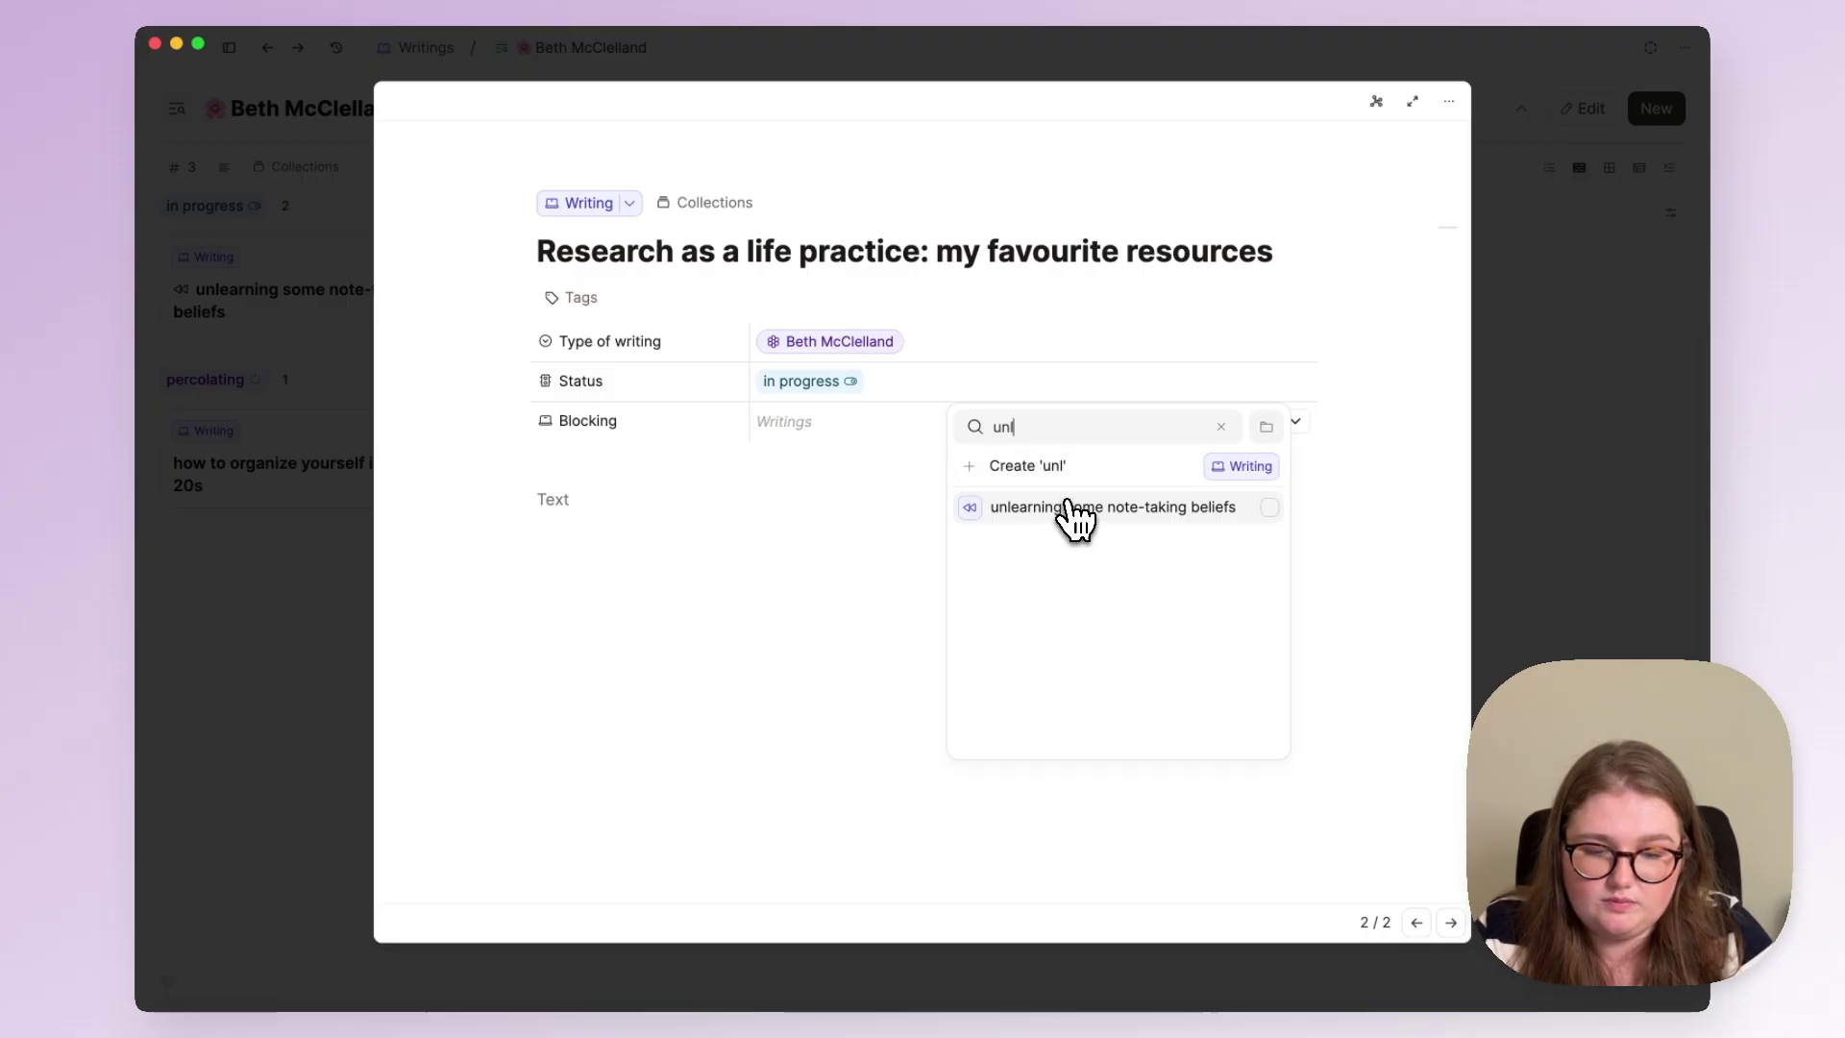
click(1064, 507)
click(802, 605)
click(1574, 408)
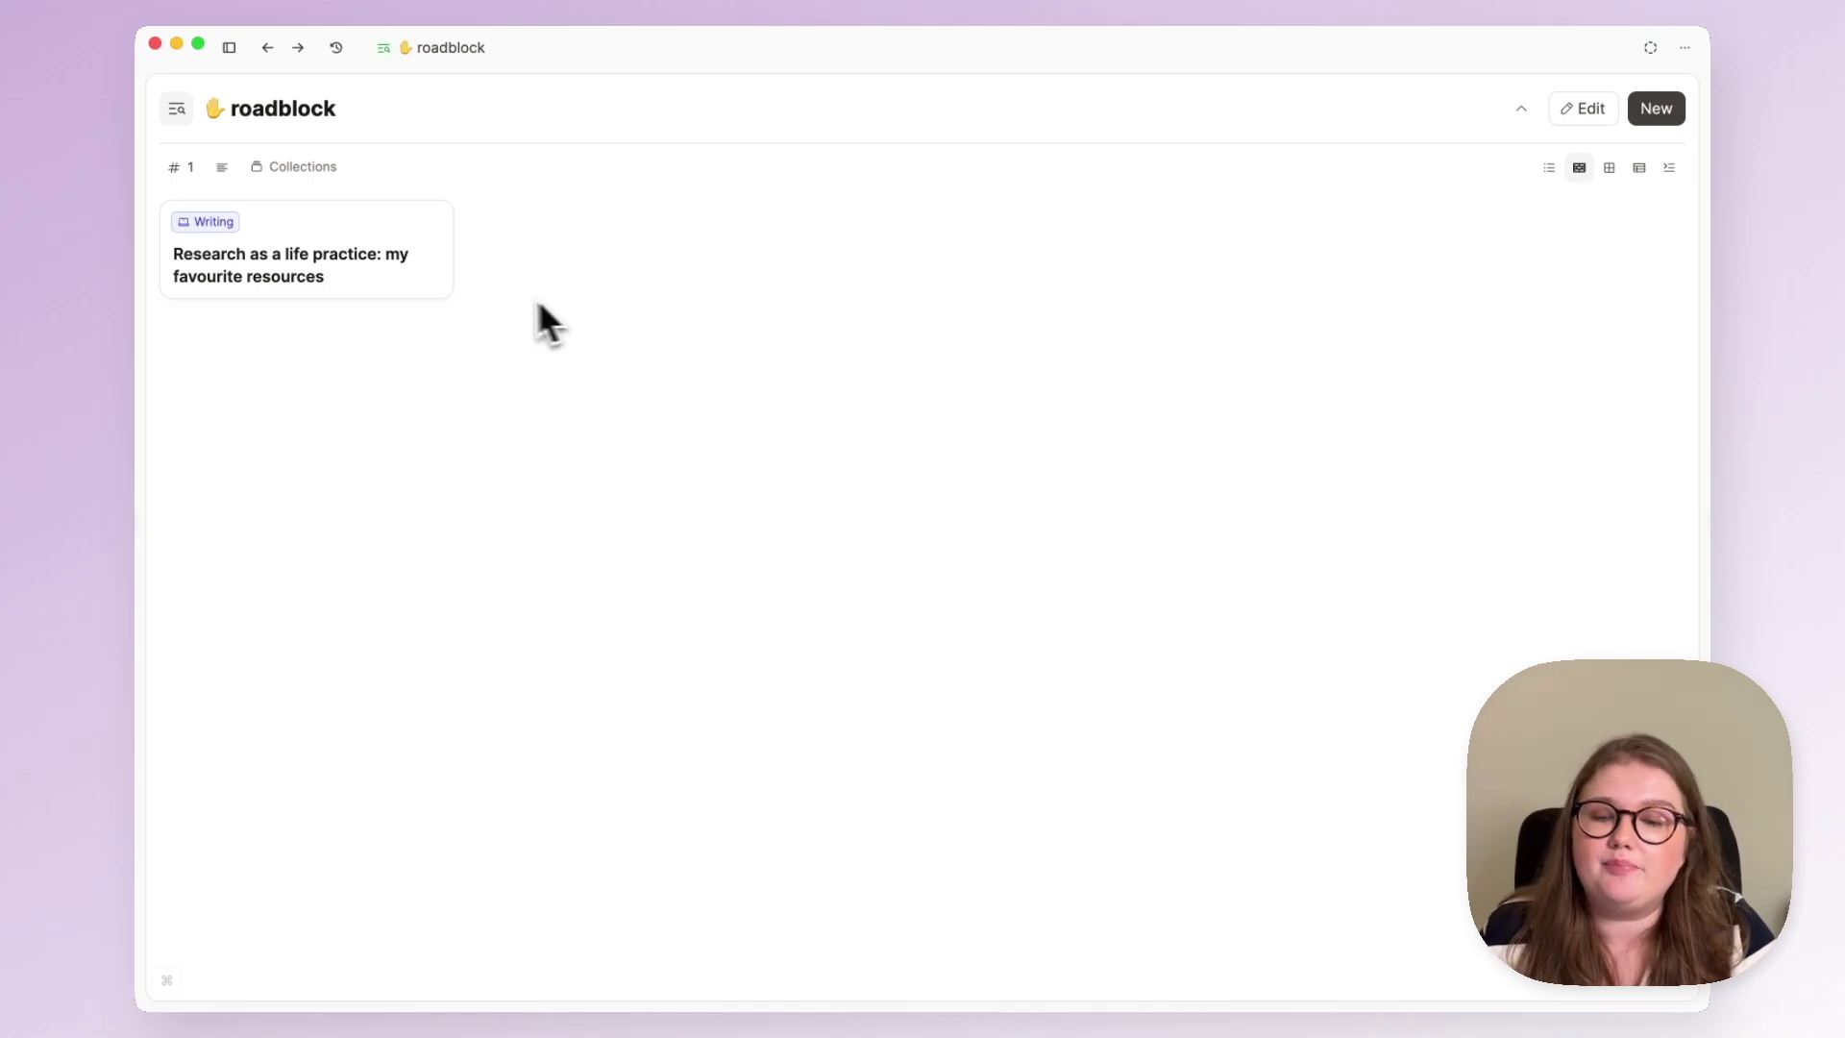
click(394, 280)
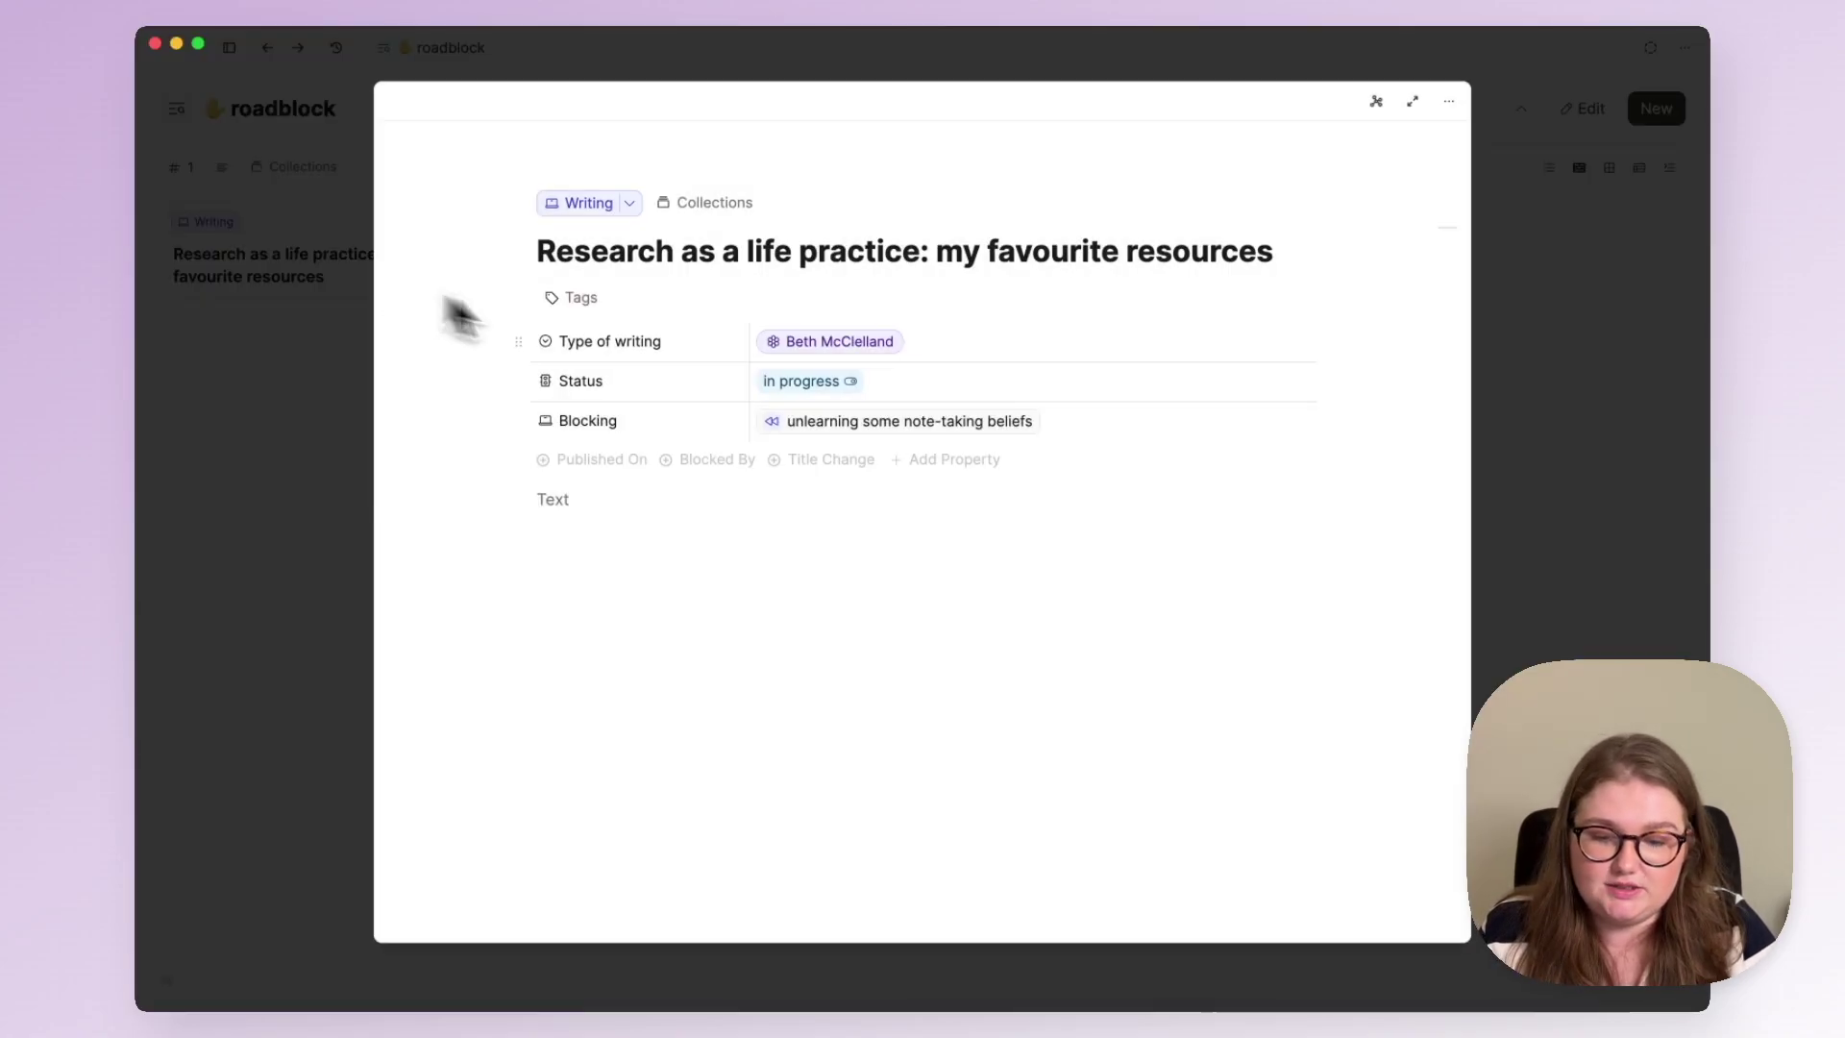
click(298, 447)
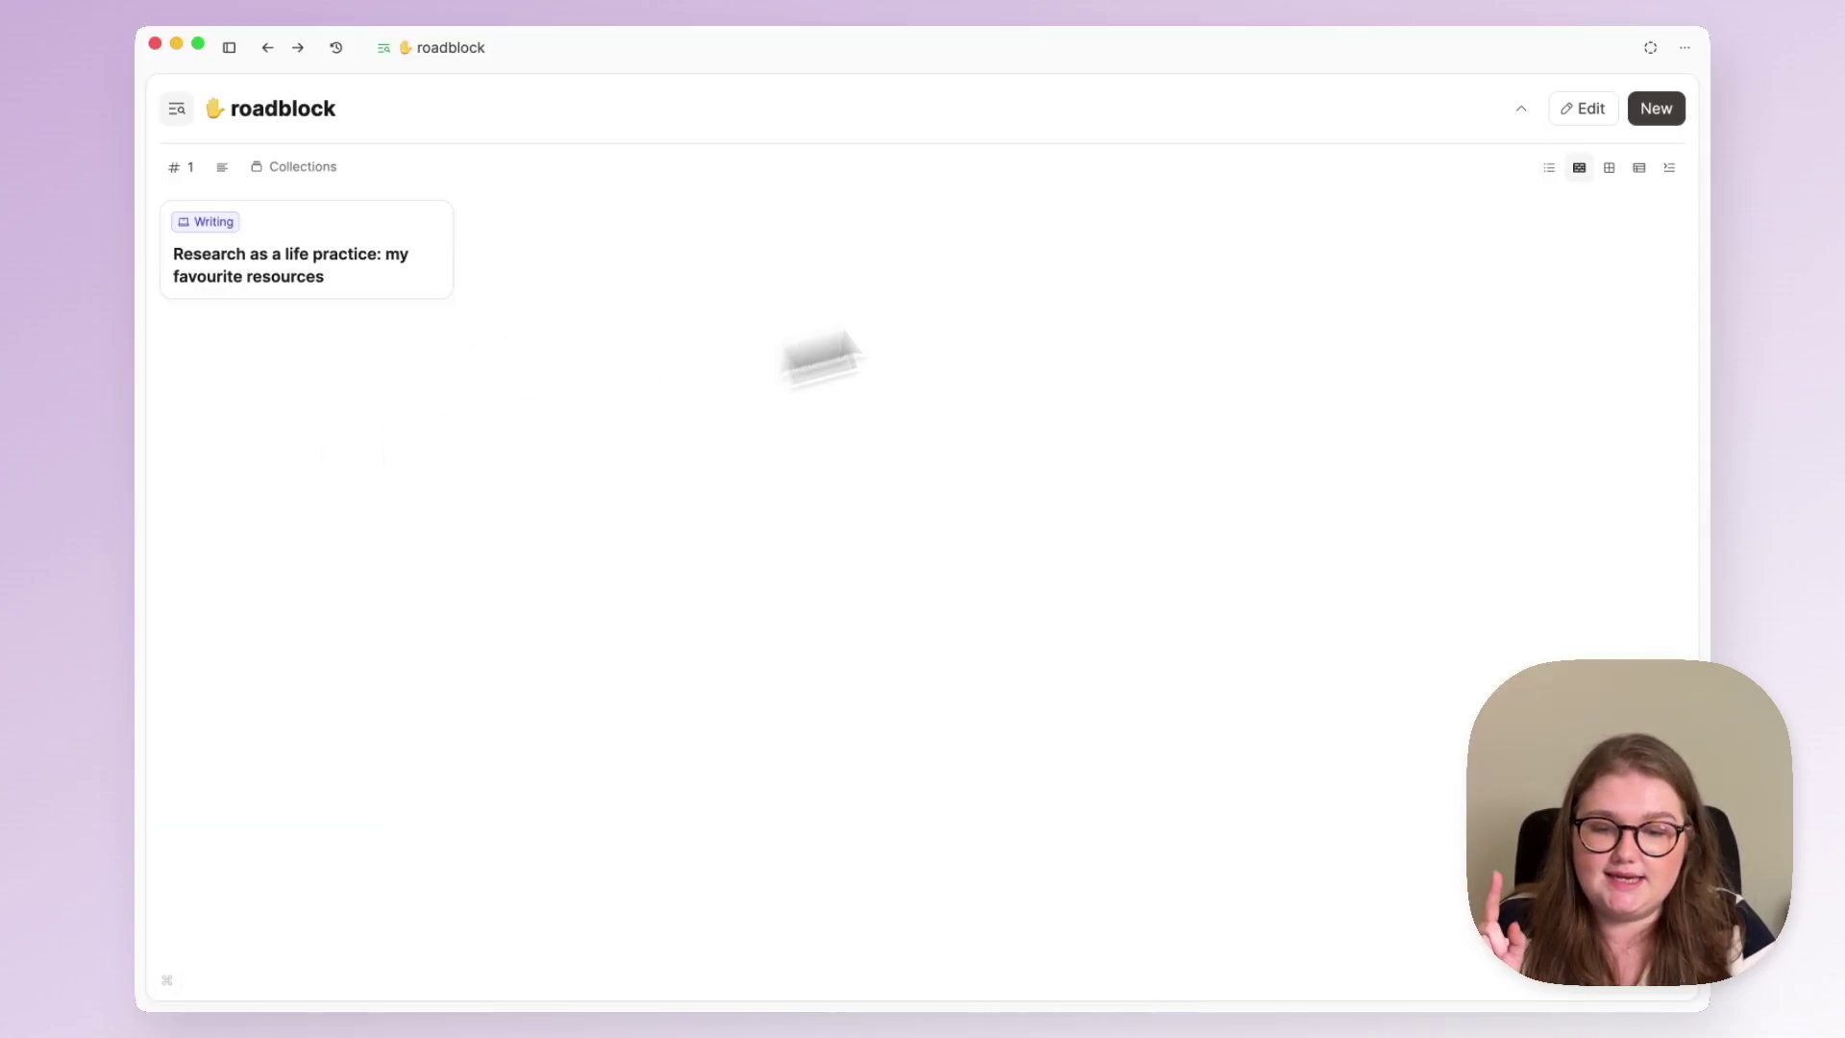
click(1582, 112)
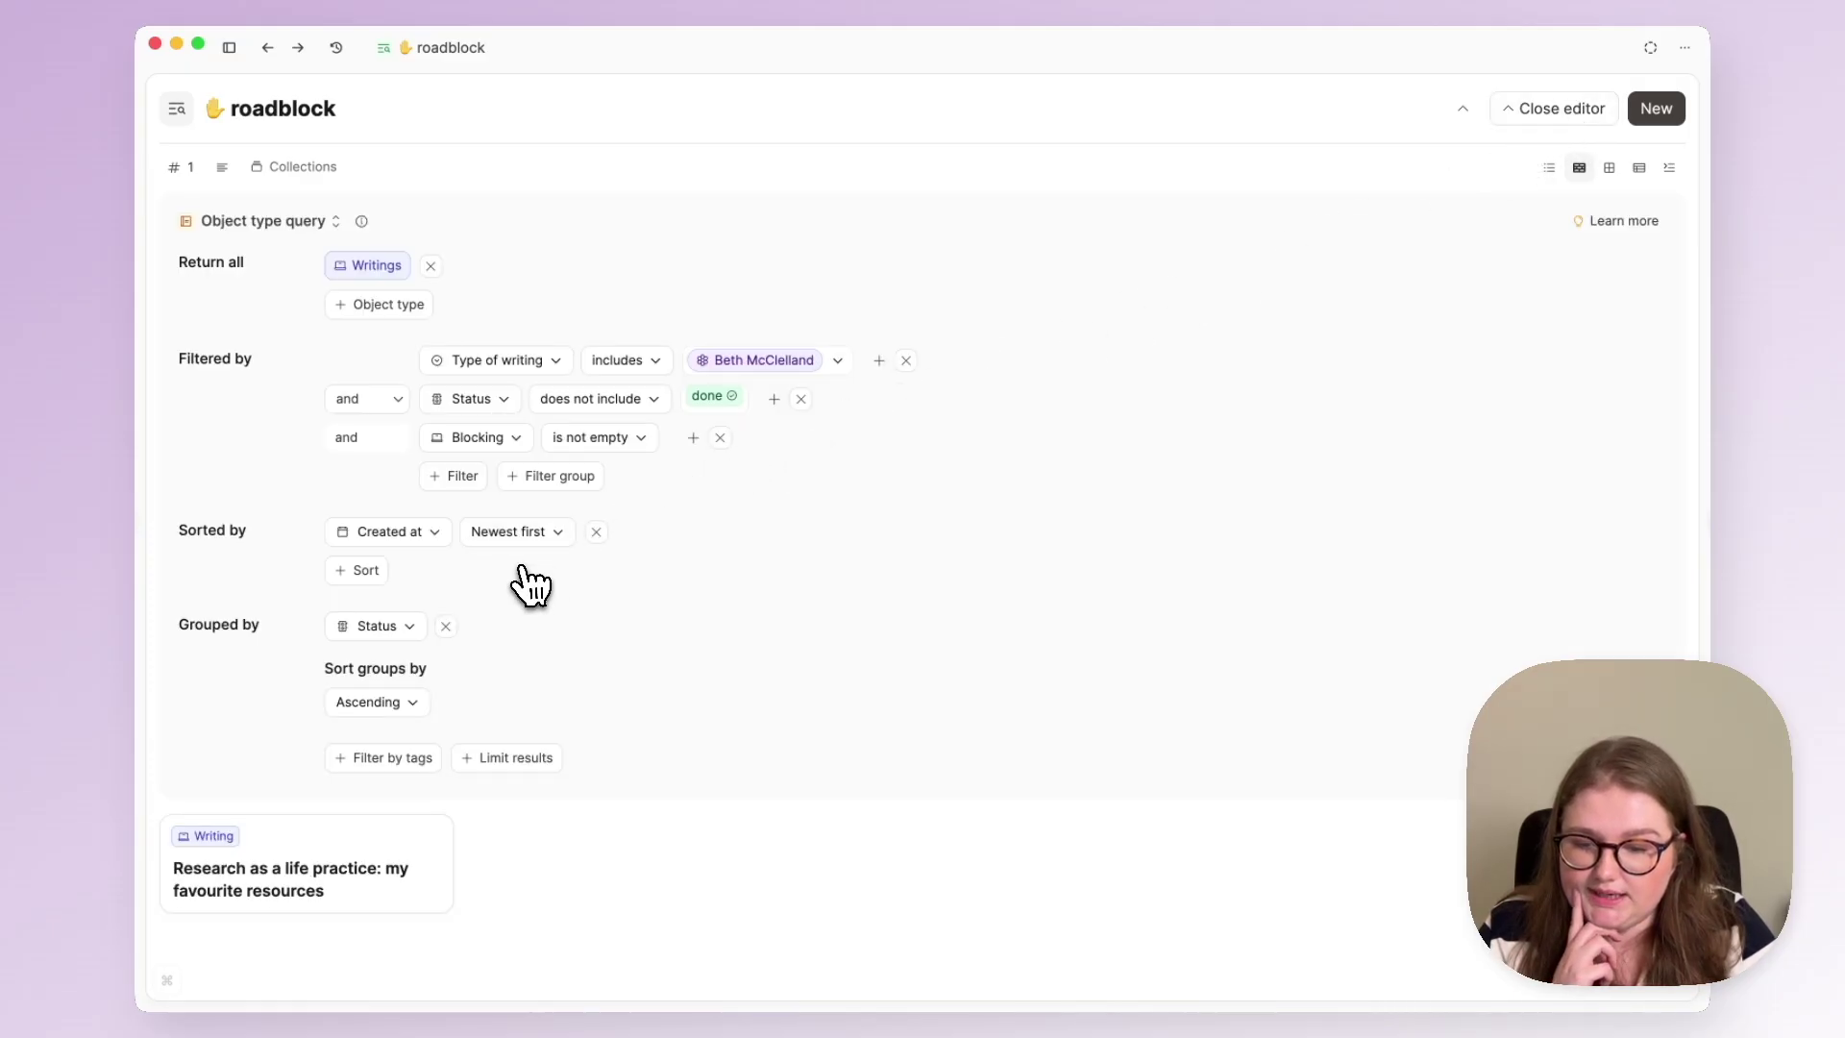
click(300, 864)
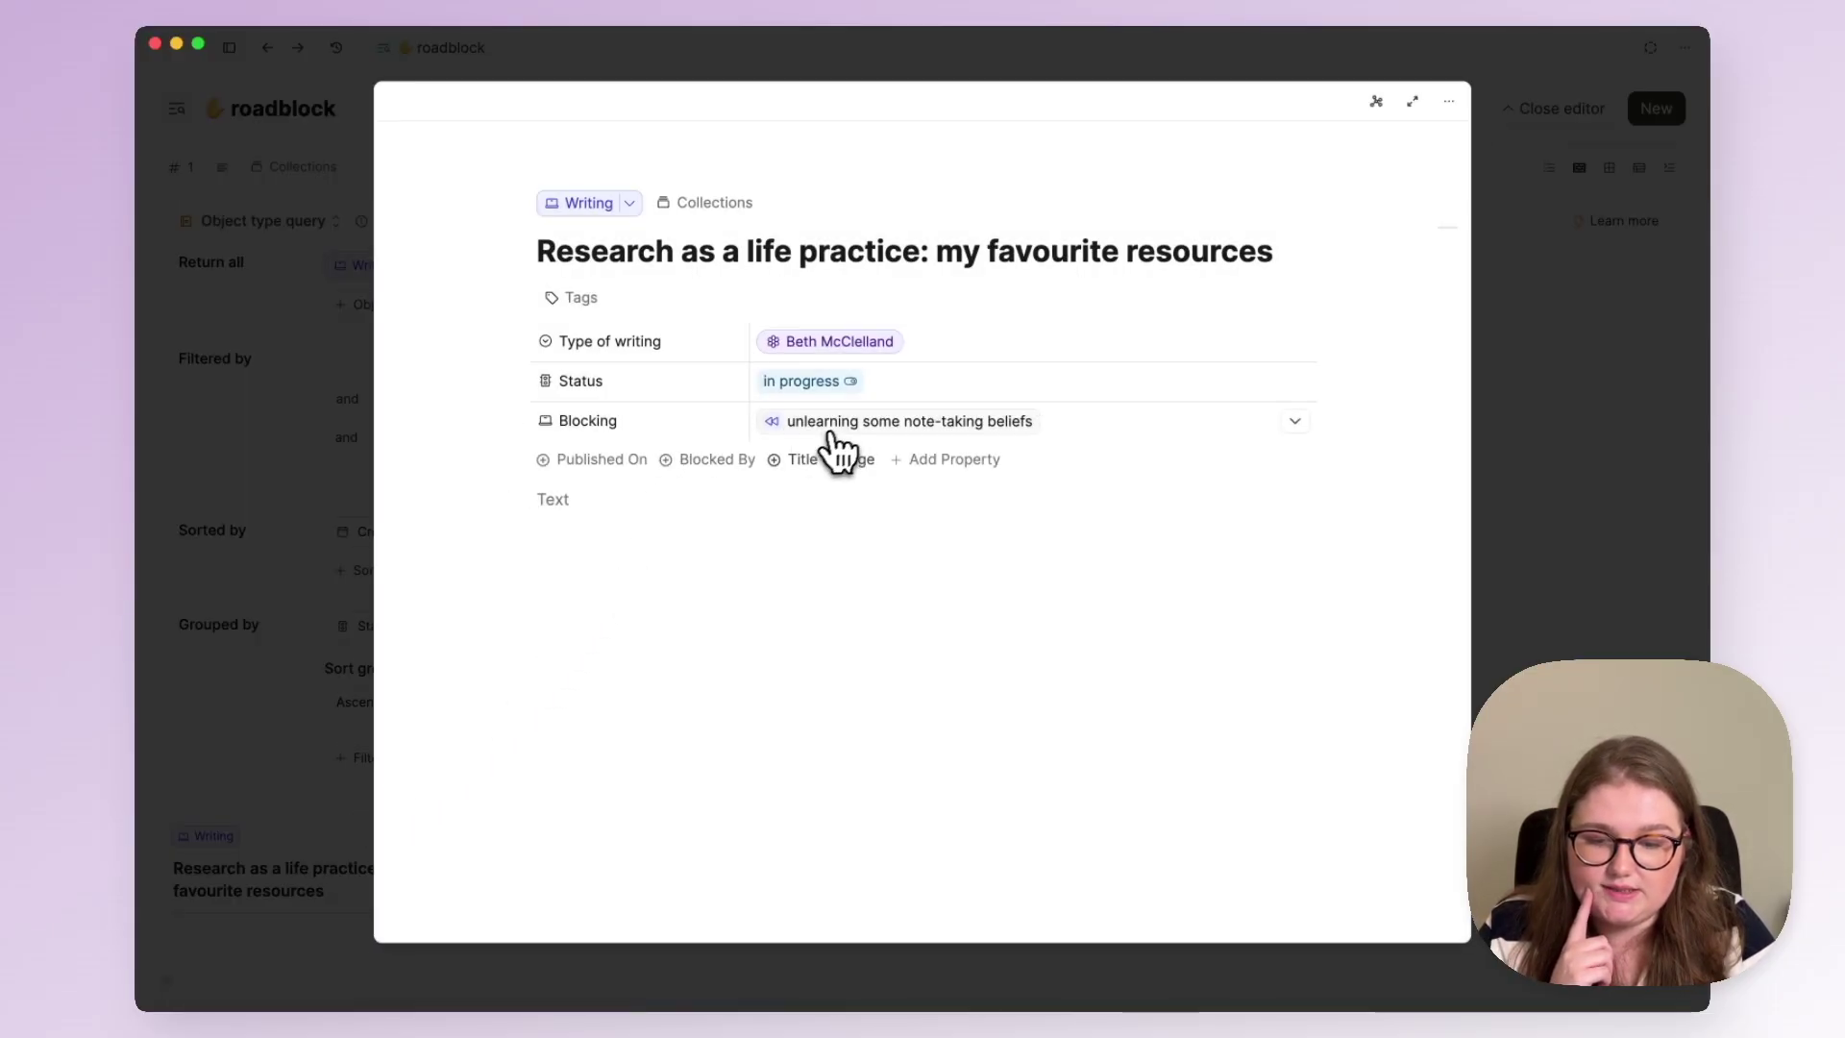
click(1577, 420)
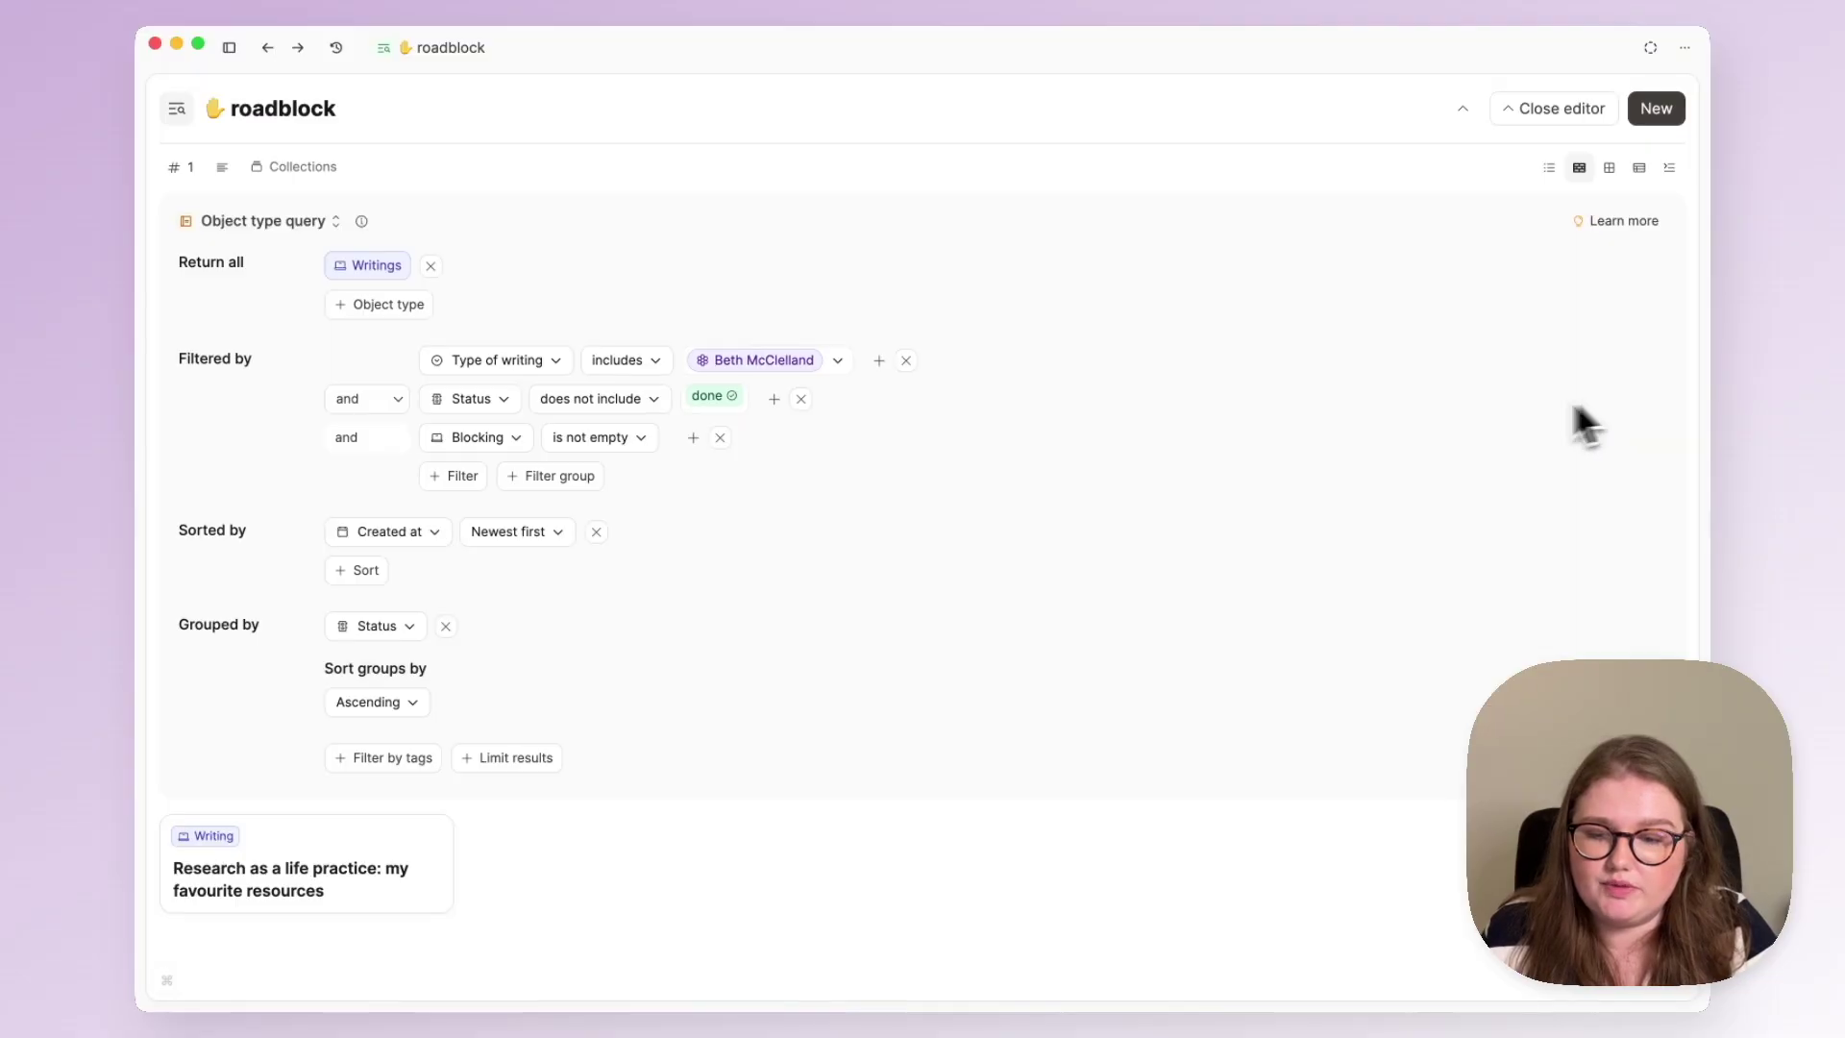
click(1543, 110)
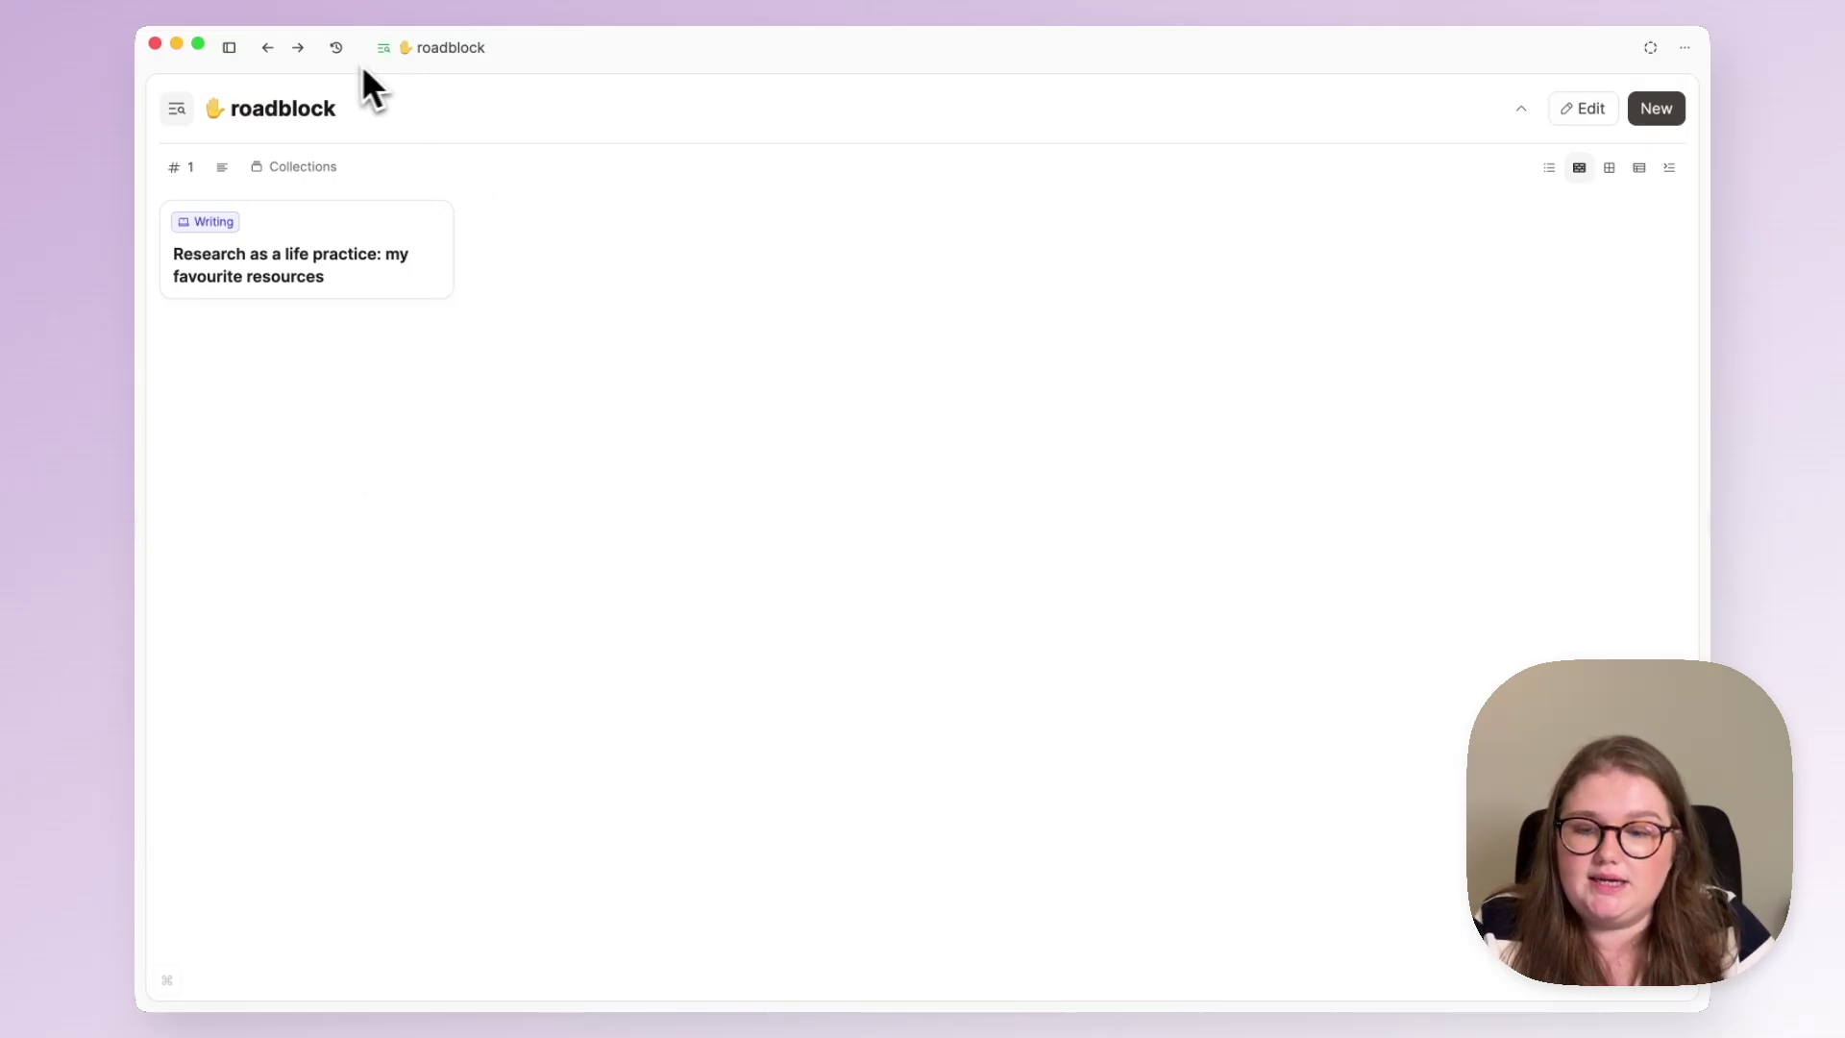
Duplicate the roadblock query and rename the copy to 'waiting'
click(1686, 48)
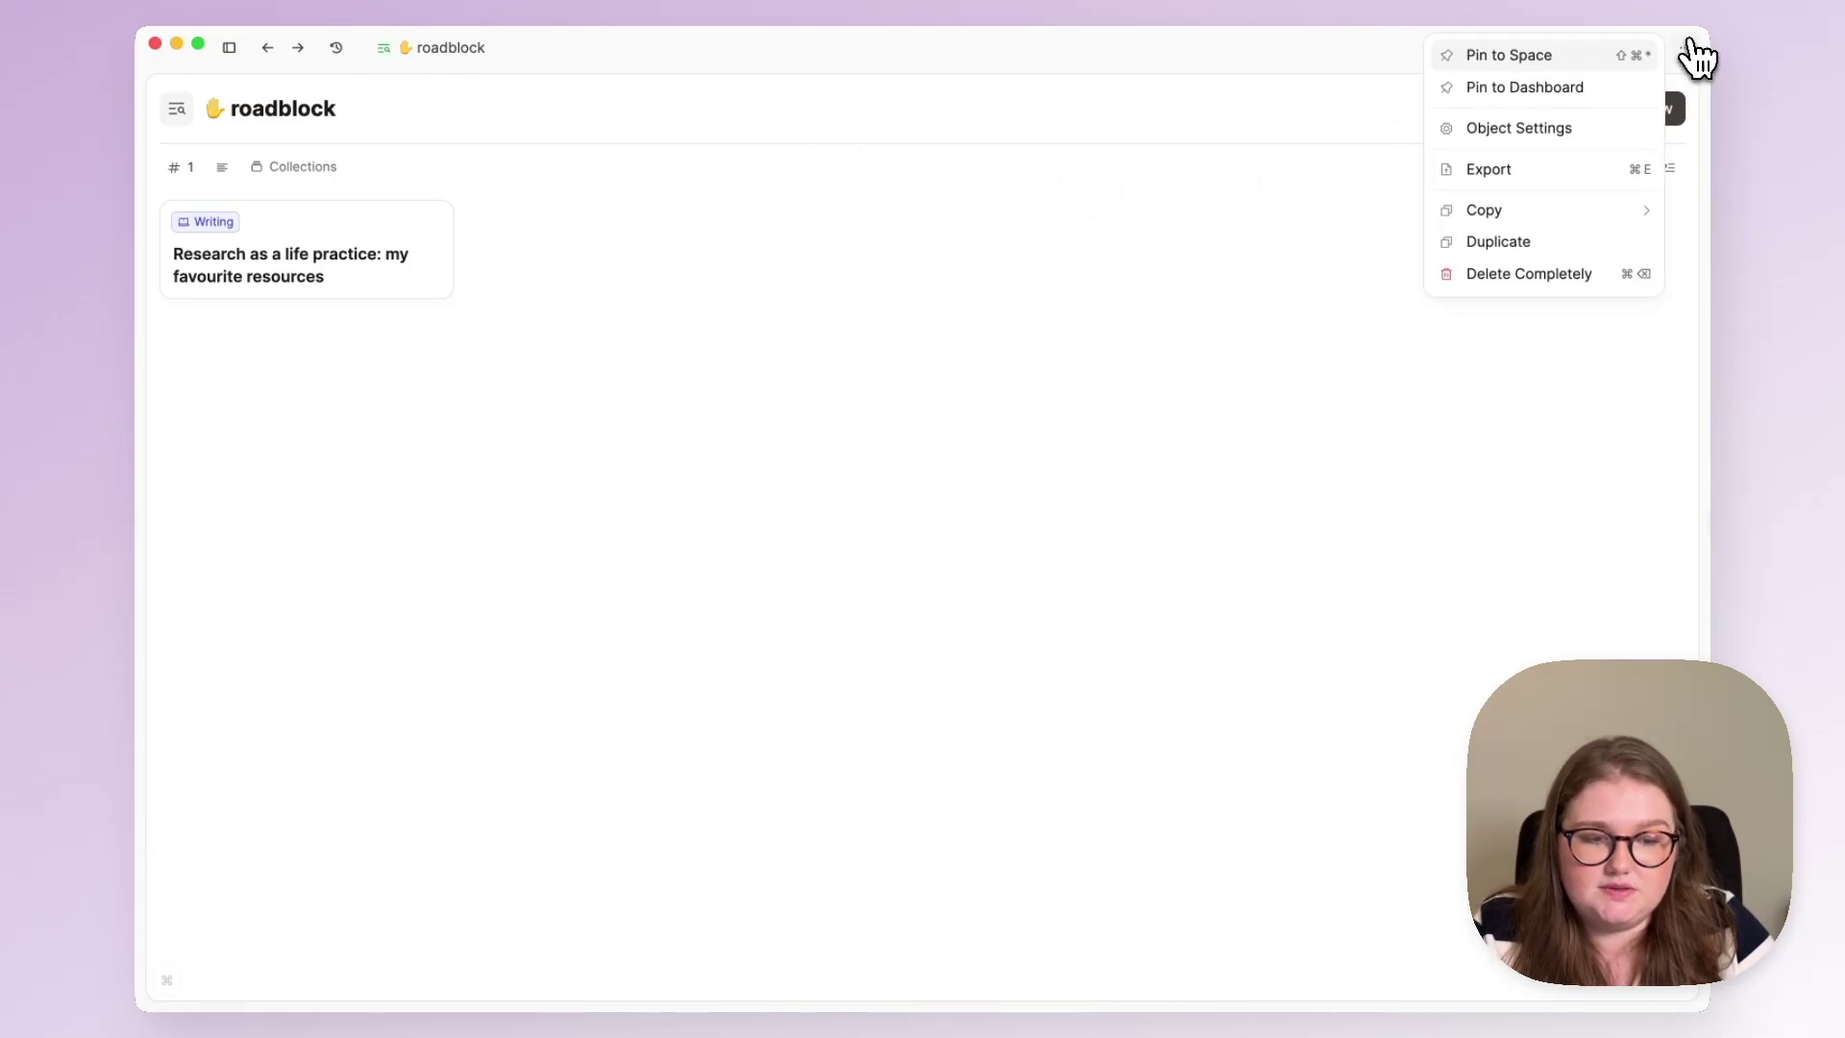
click(1551, 244)
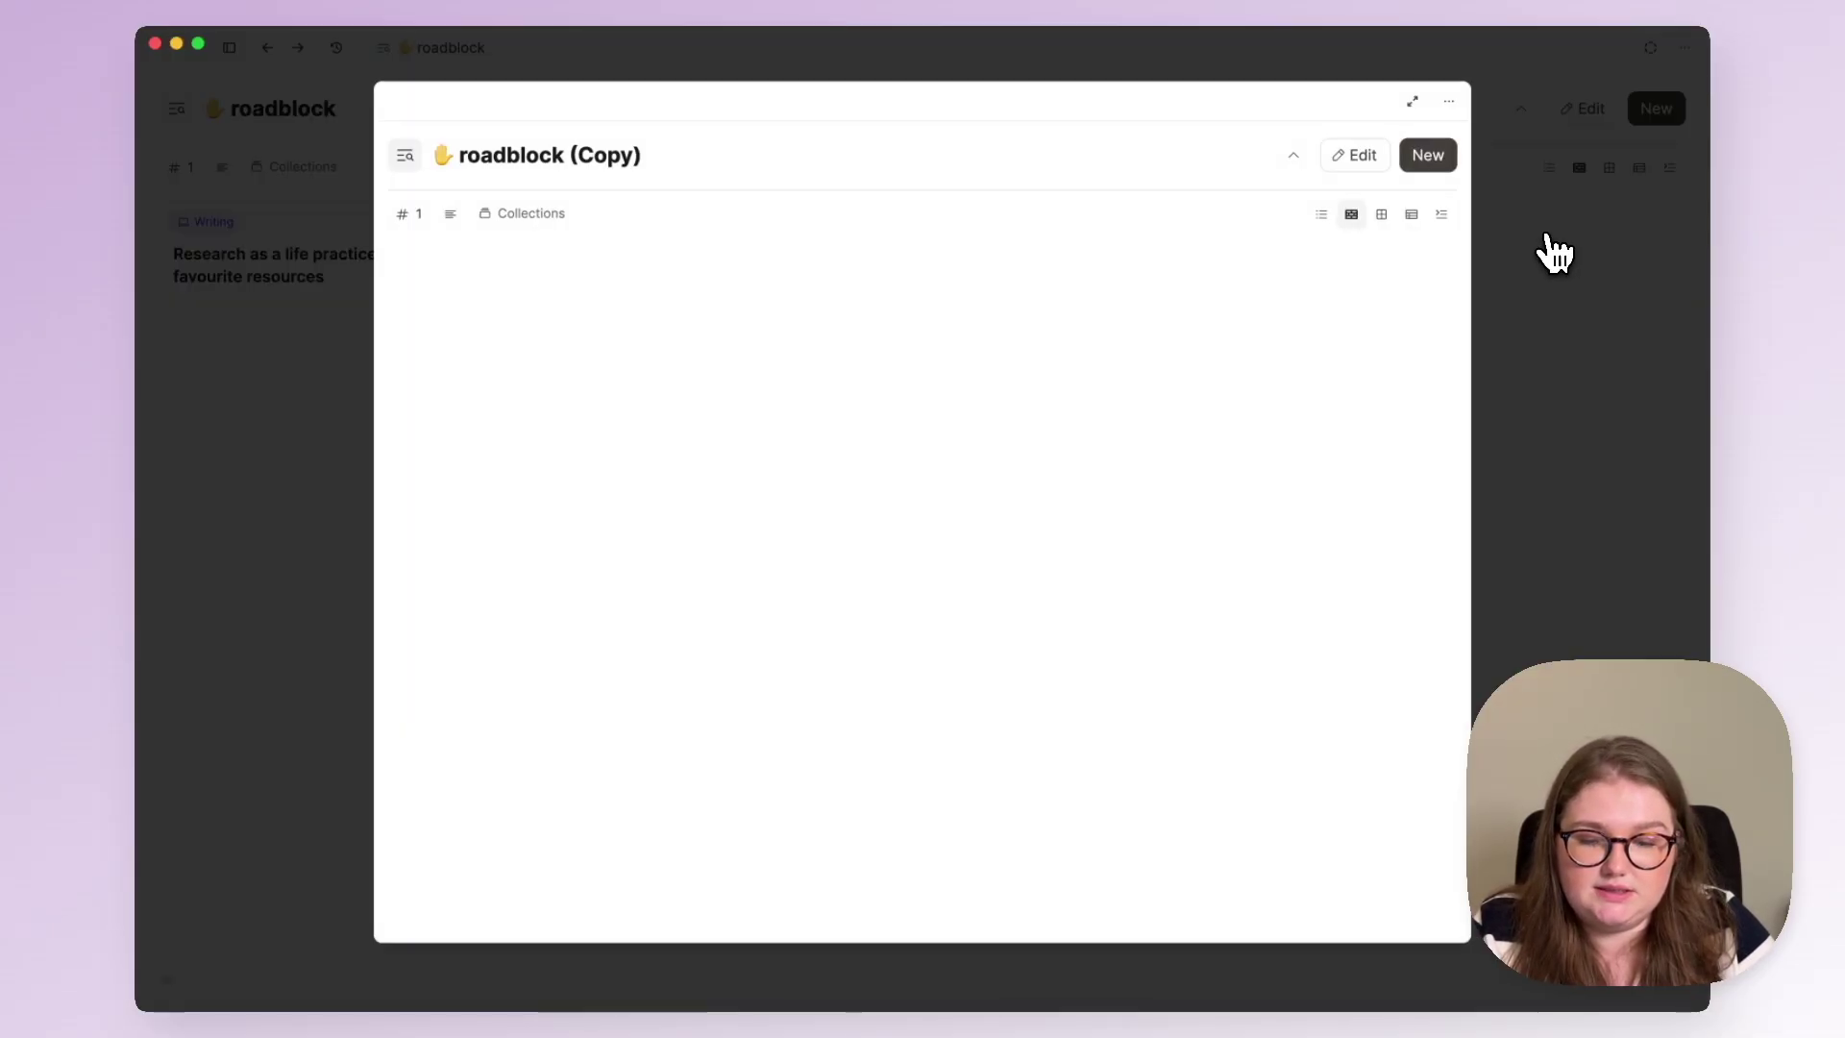
click(1413, 101)
drag(205, 111, 610, 165)
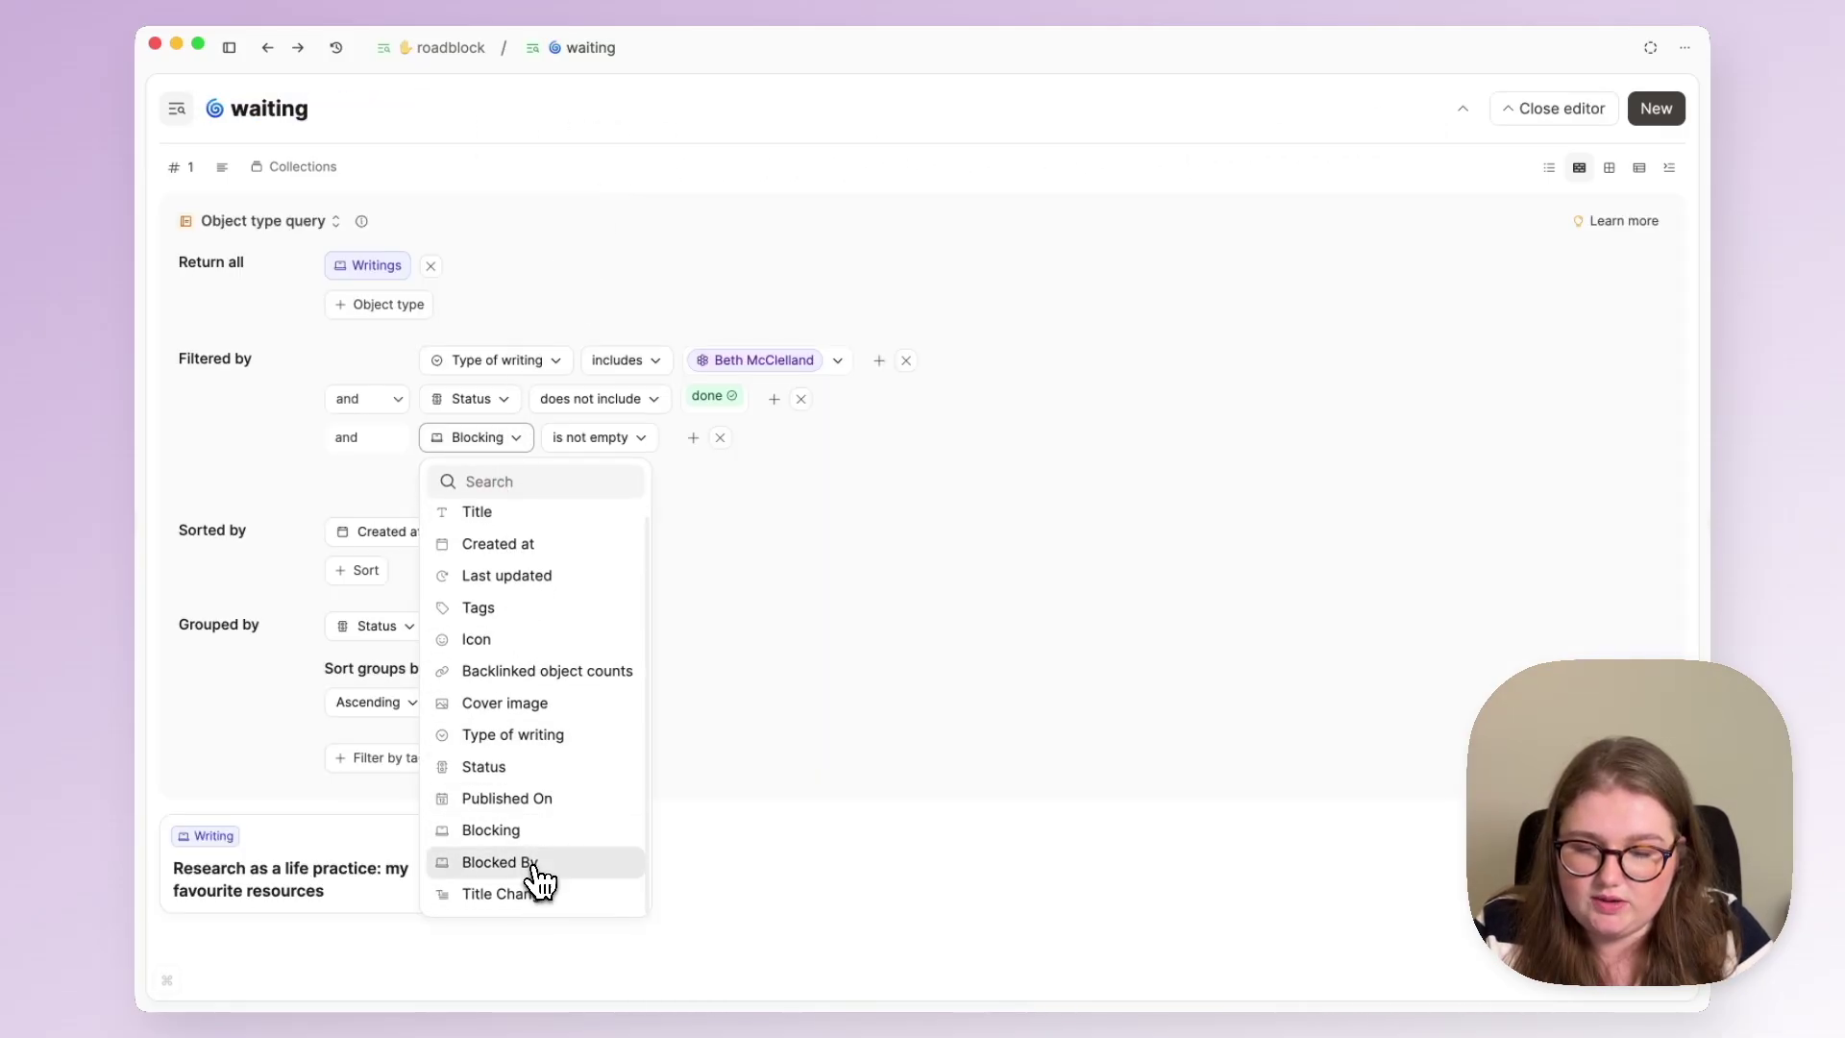
Change the waiting filter to Blocked By is not empty and preview 'unlearning some note-taking beliefs'
click(523, 861)
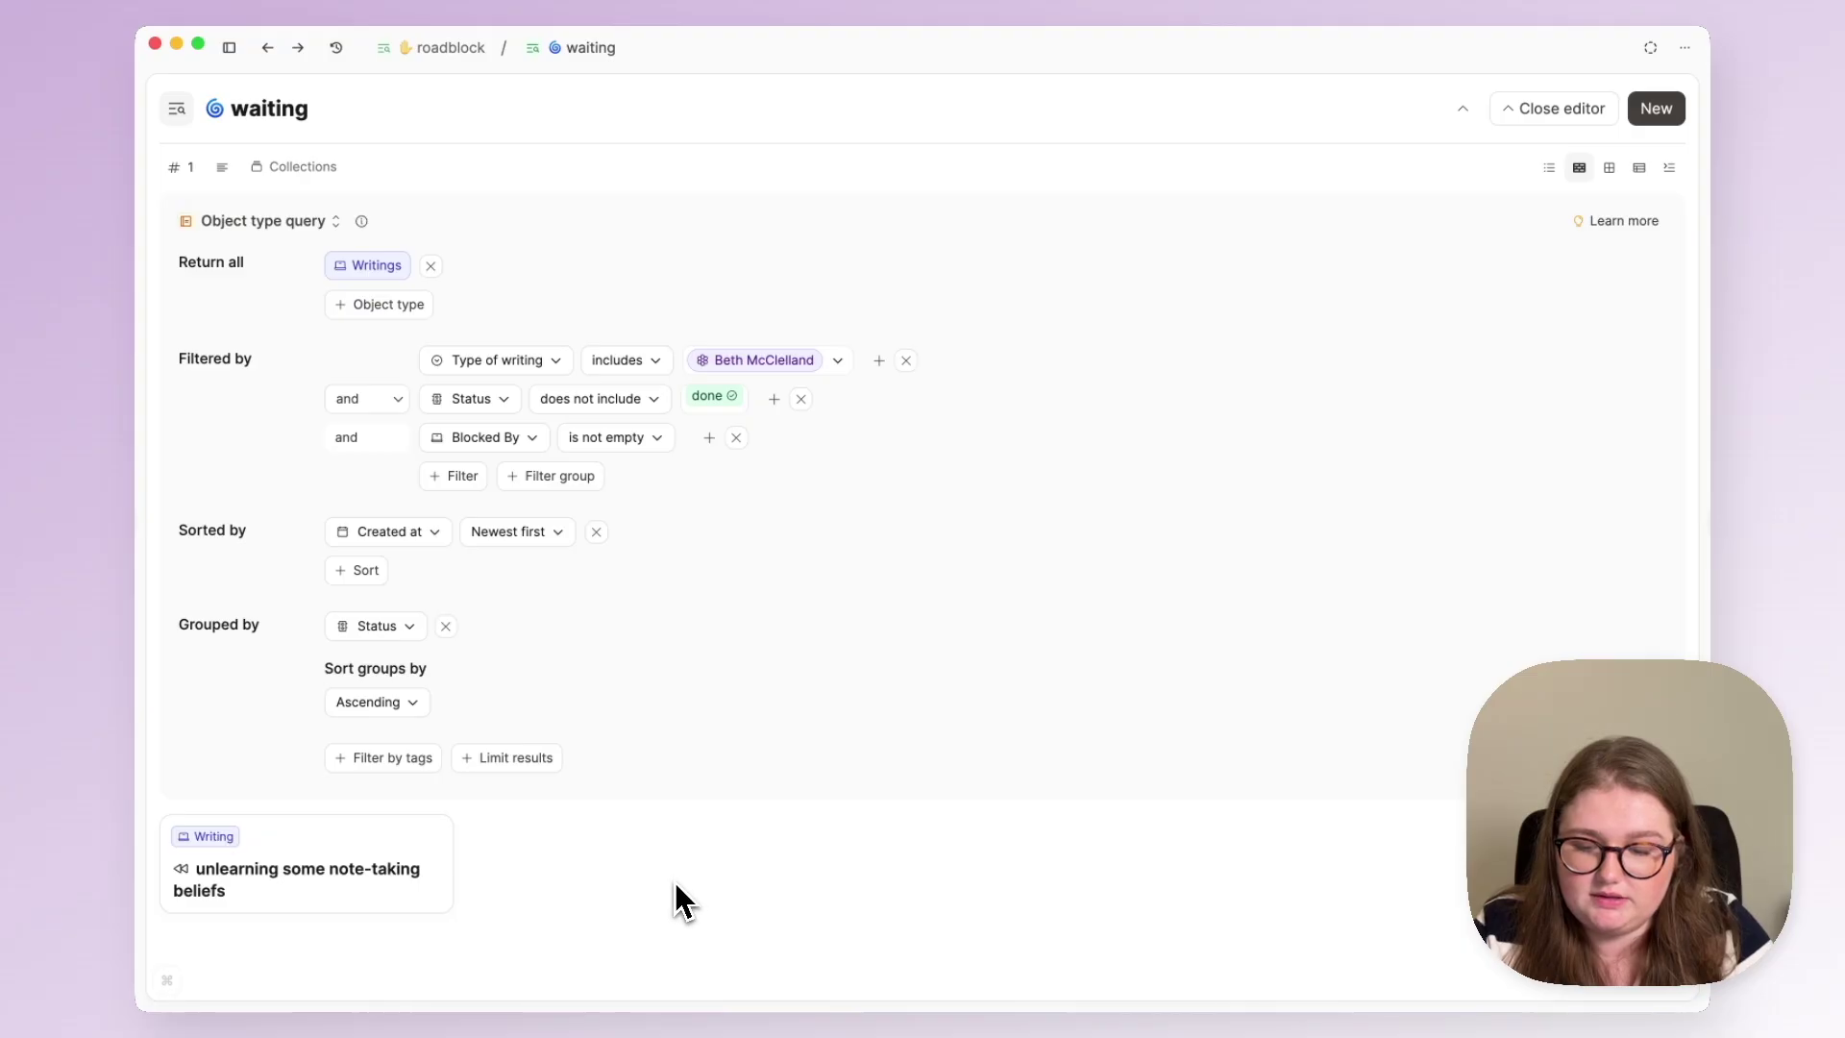
click(1588, 108)
click(318, 272)
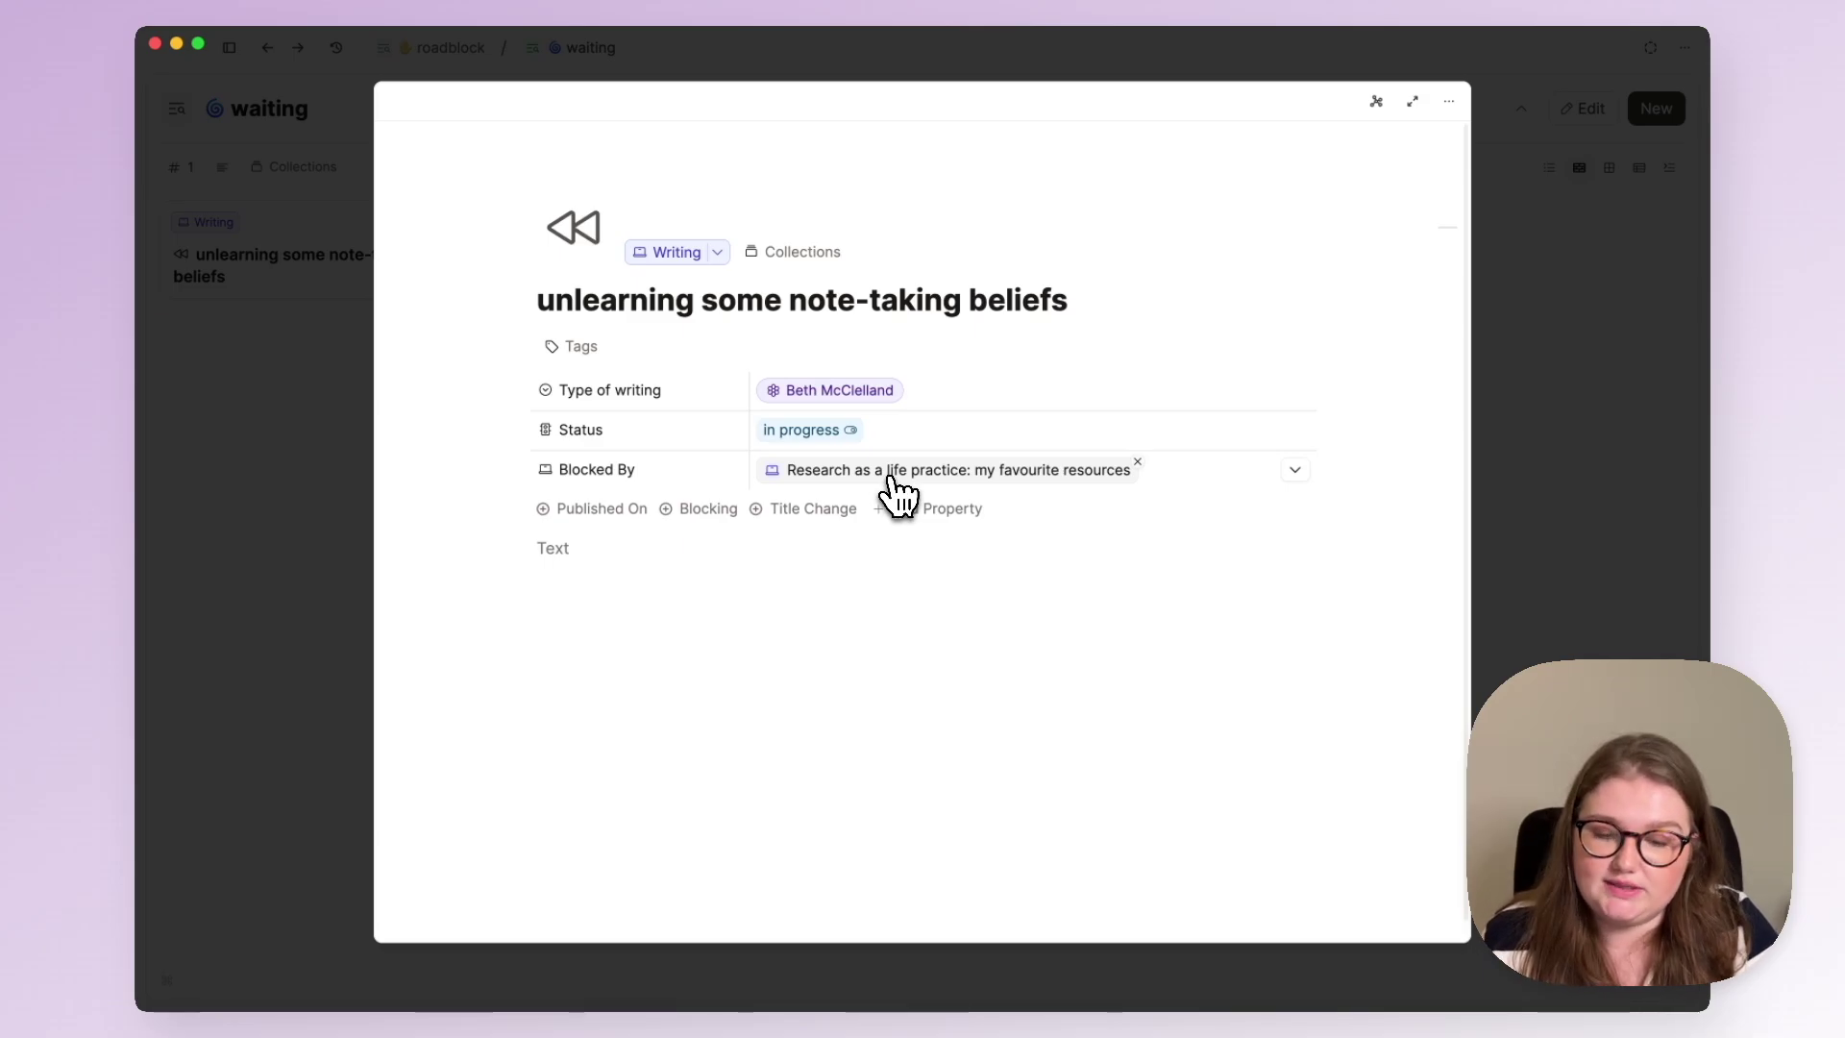
key(Escape)
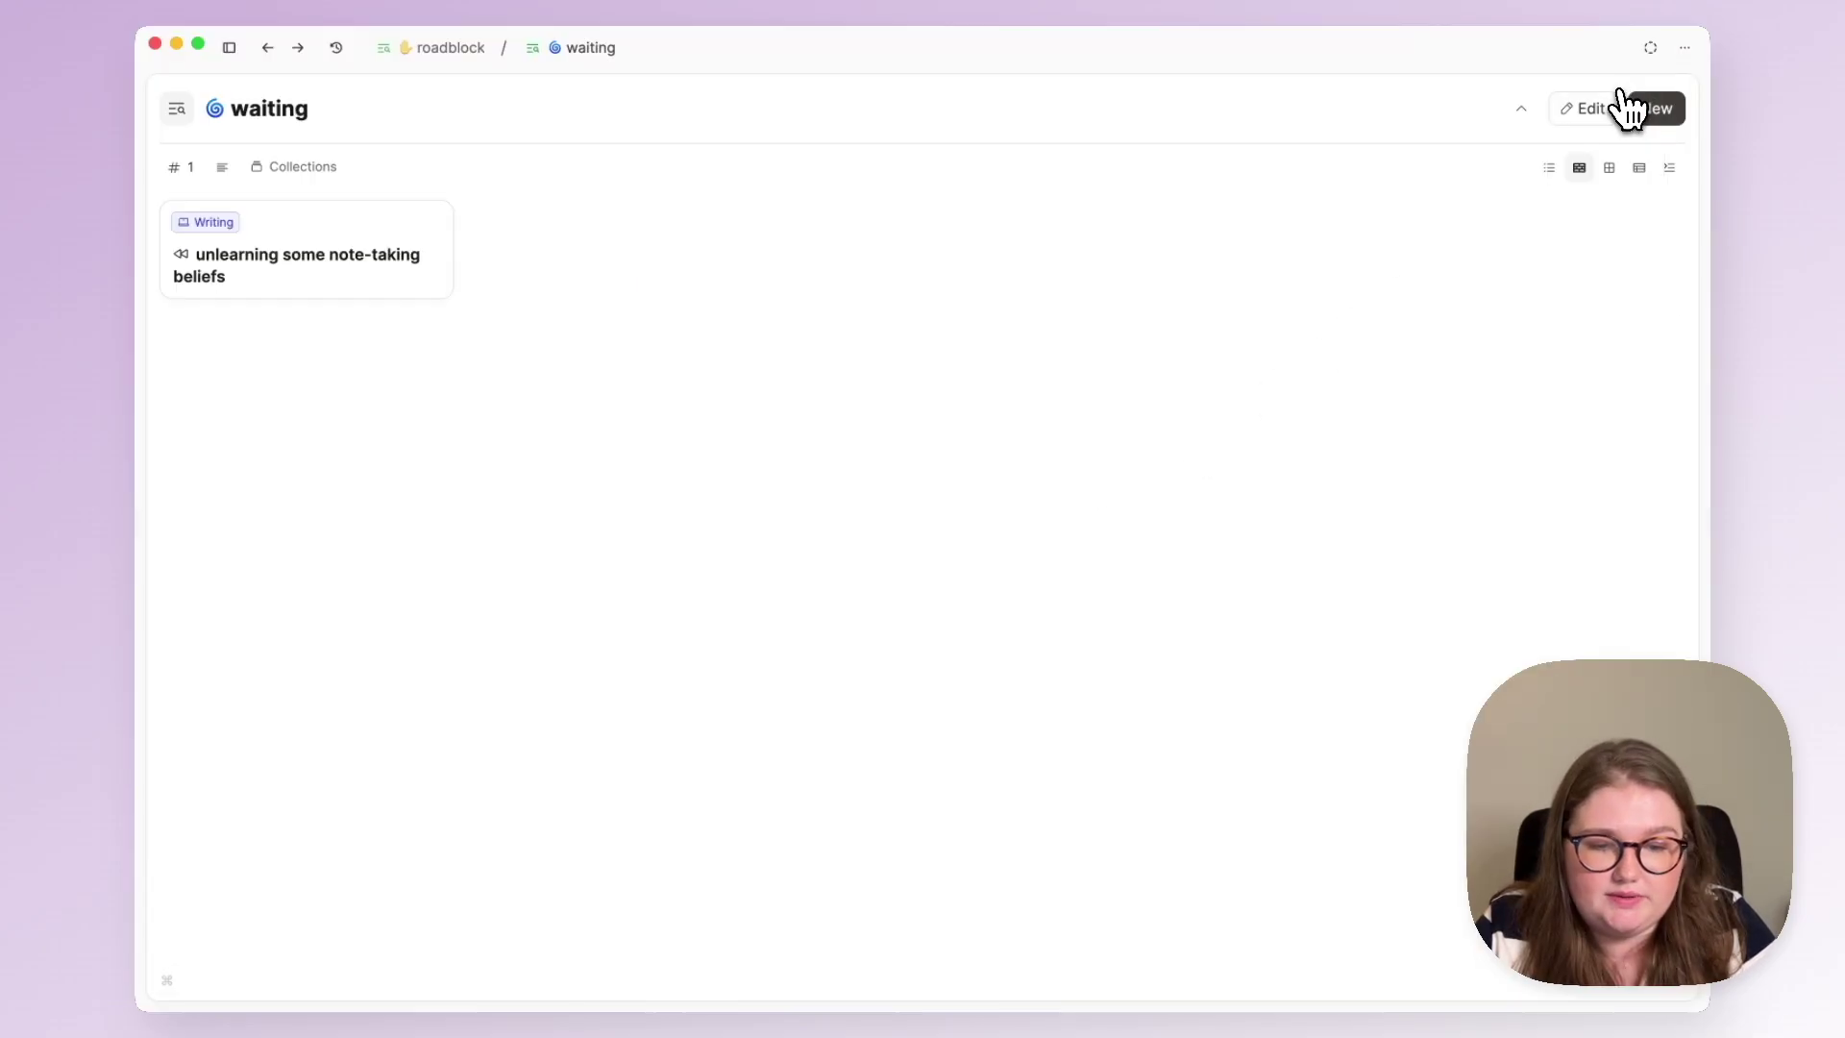
Pin the roadblock query to the dashboard
click(447, 48)
click(1684, 48)
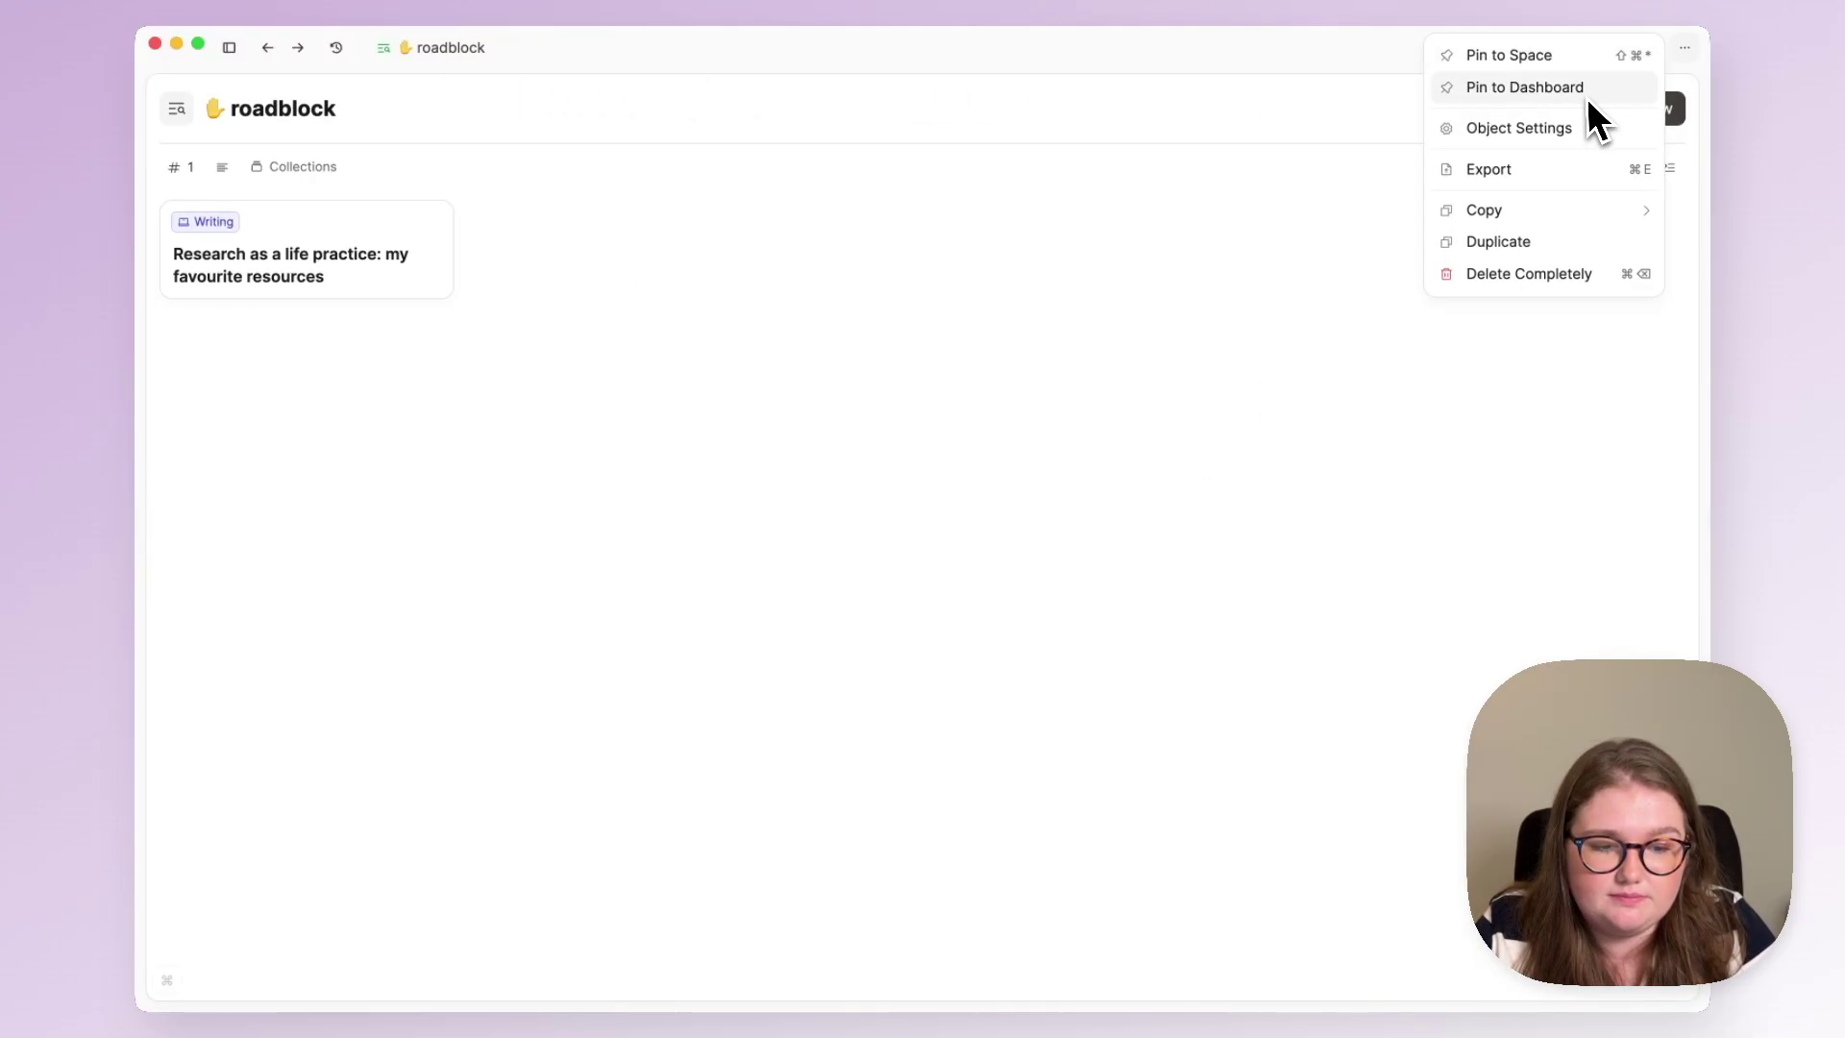
click(1589, 99)
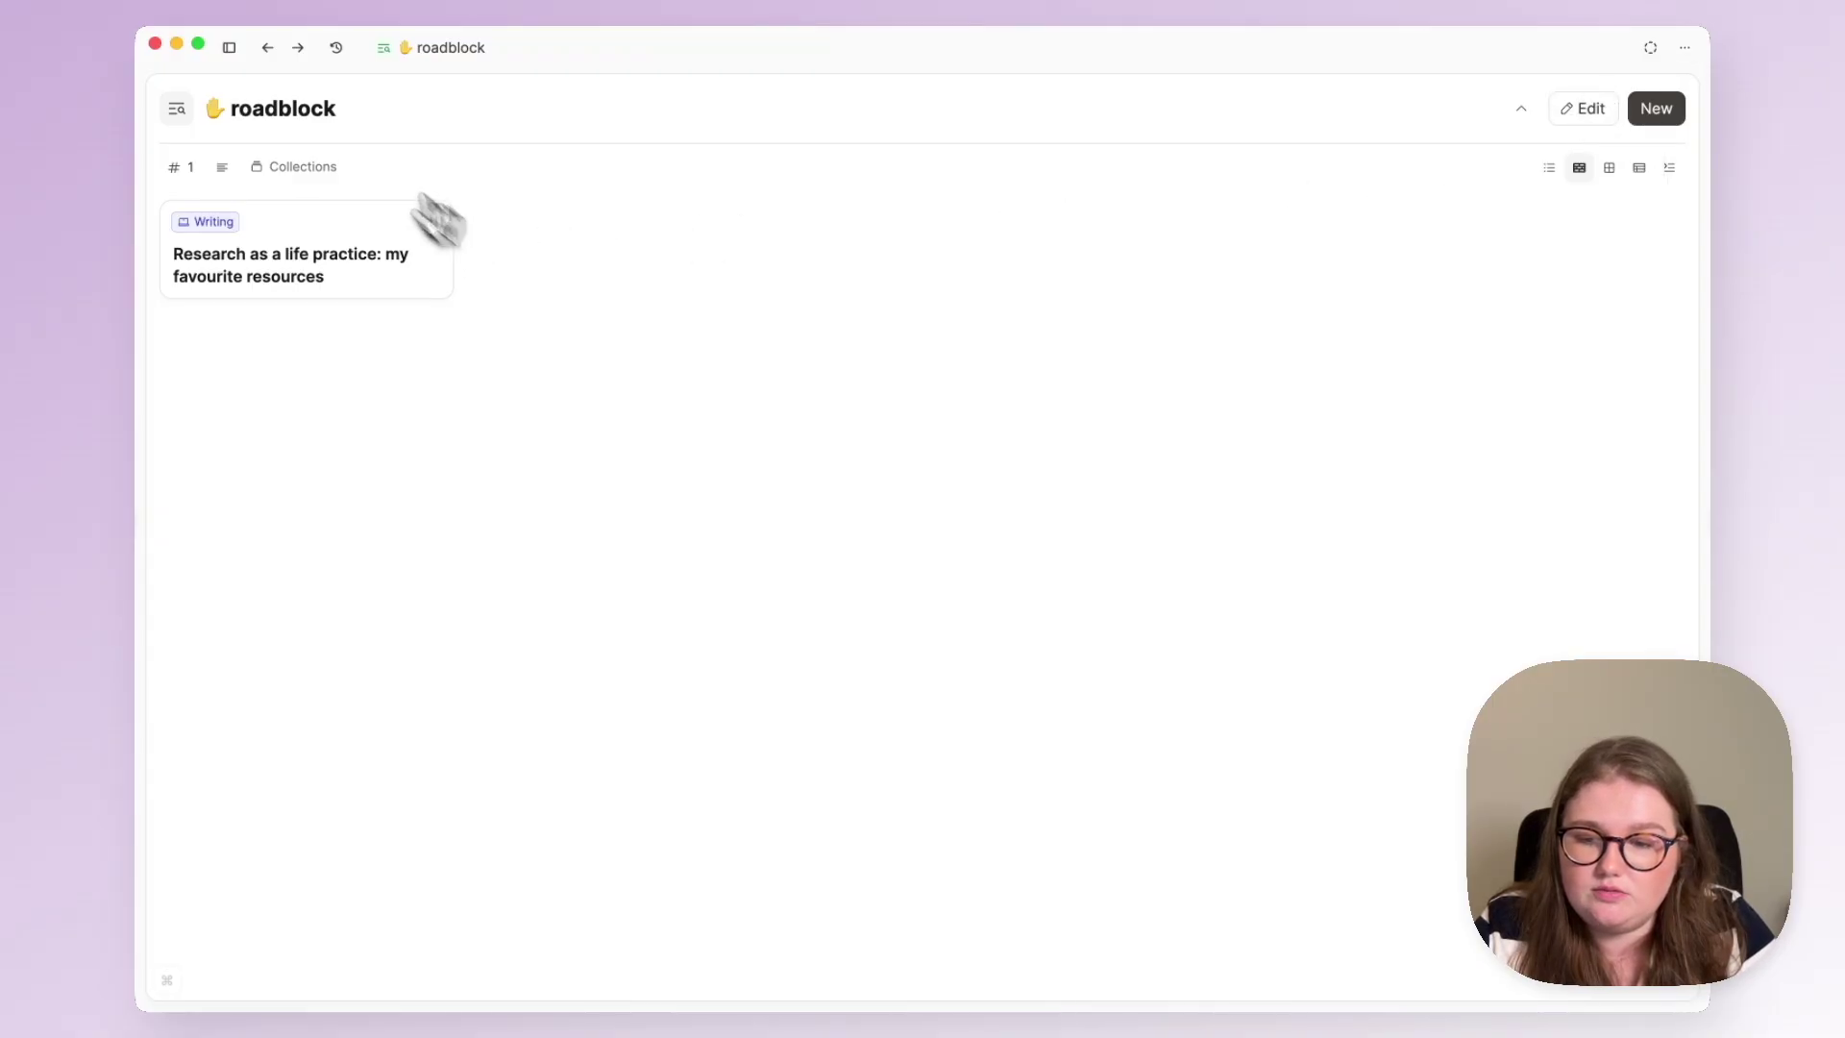
Open the Writings collection and browse the Thinkpieces, Maintenance Query and author-named query tabs
click(230, 48)
click(298, 339)
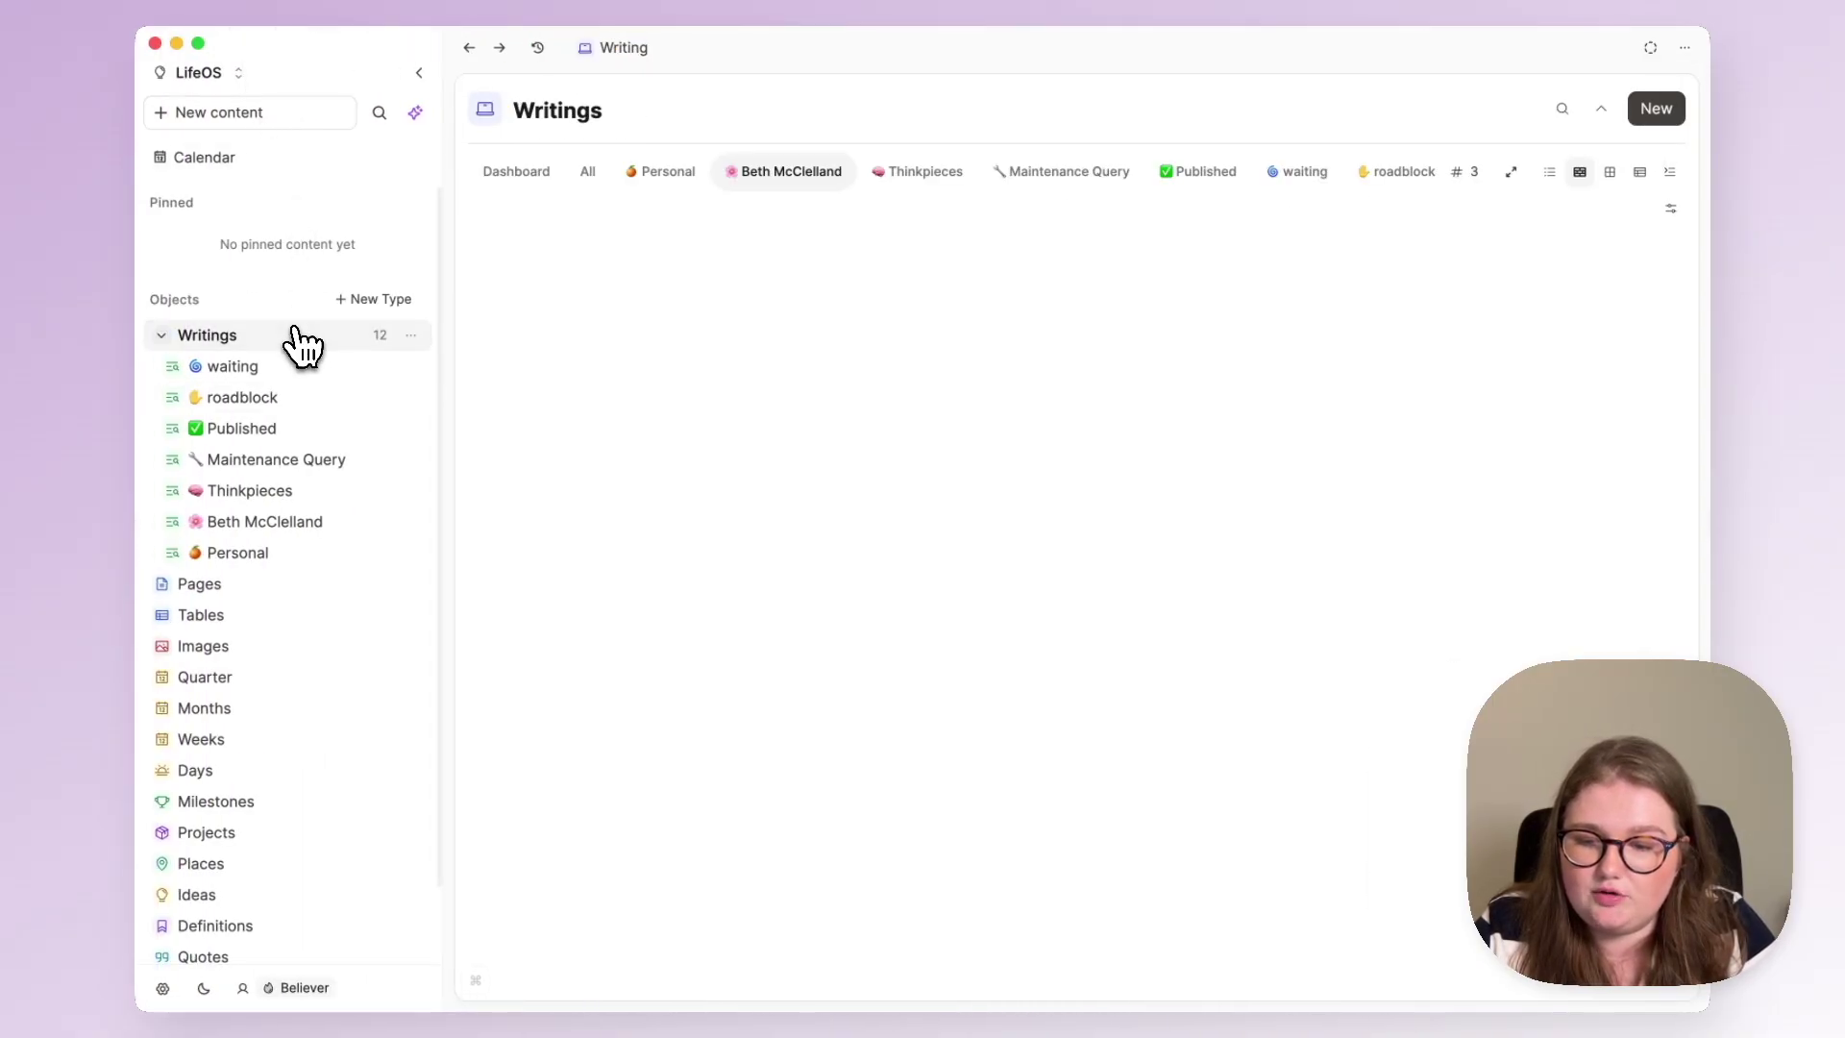
click(419, 73)
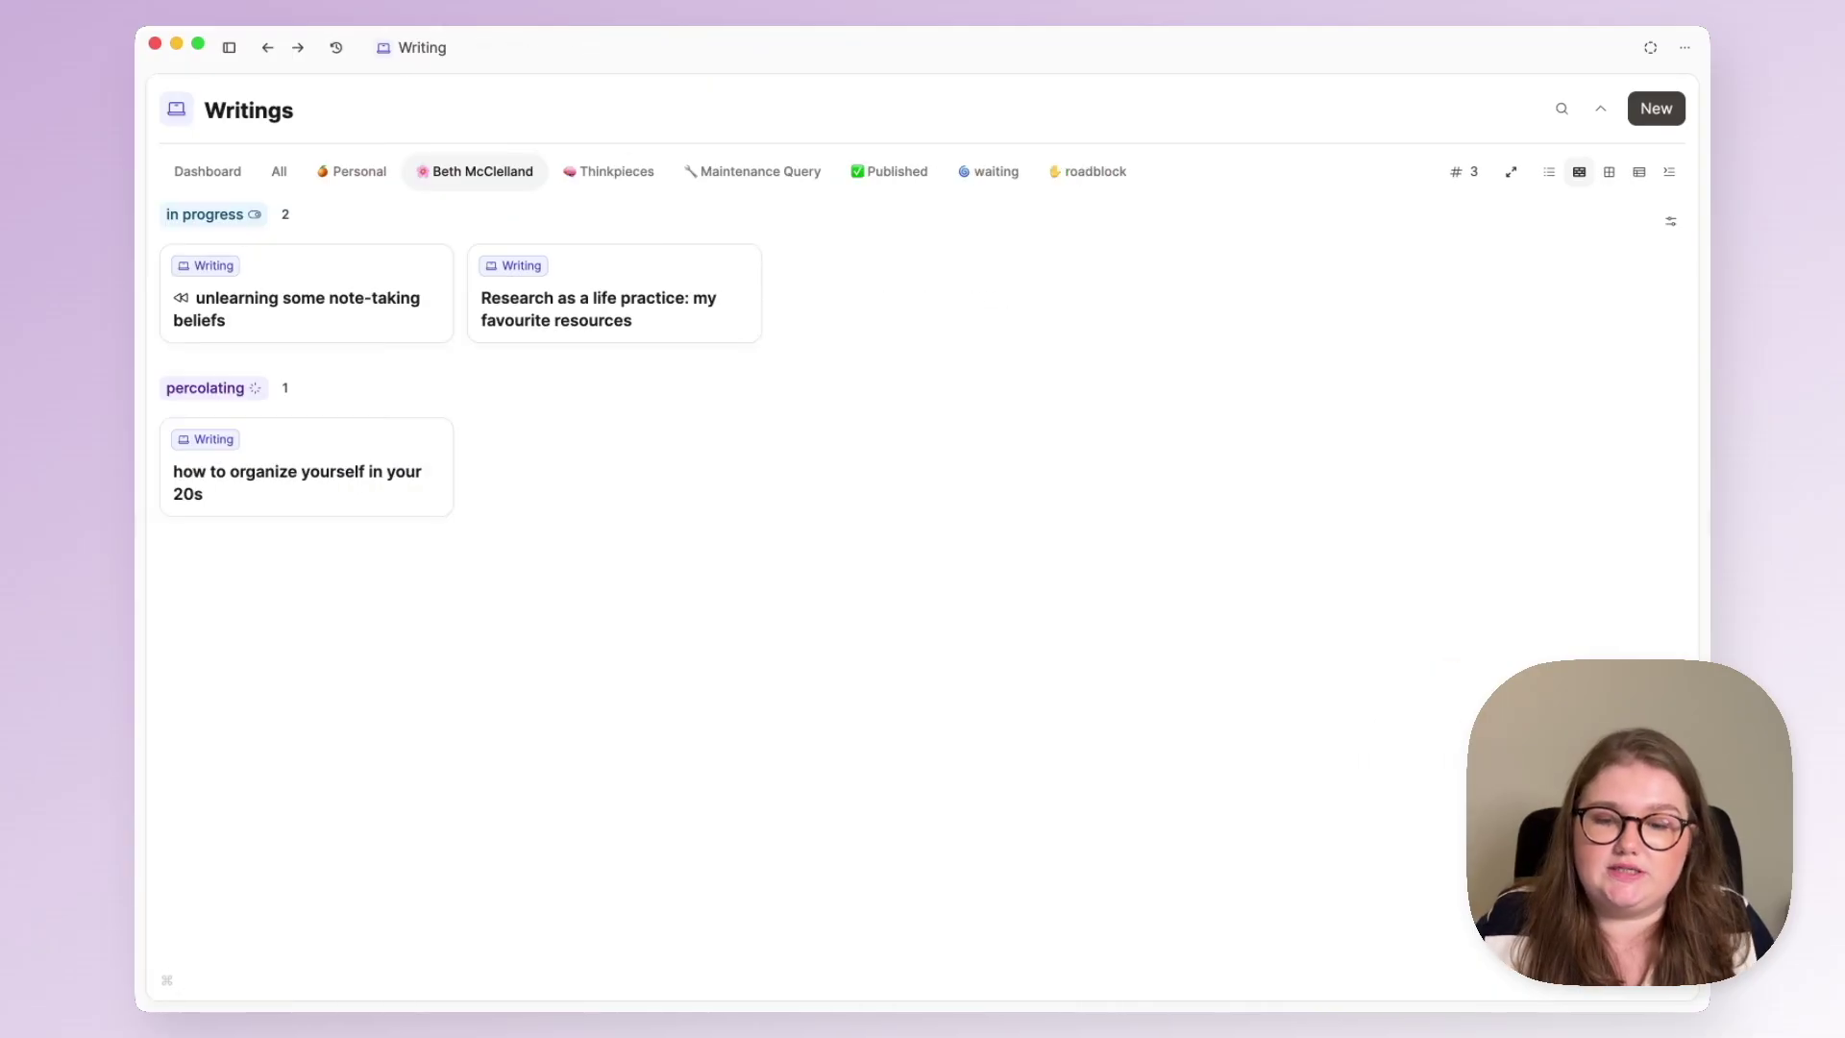
click(626, 175)
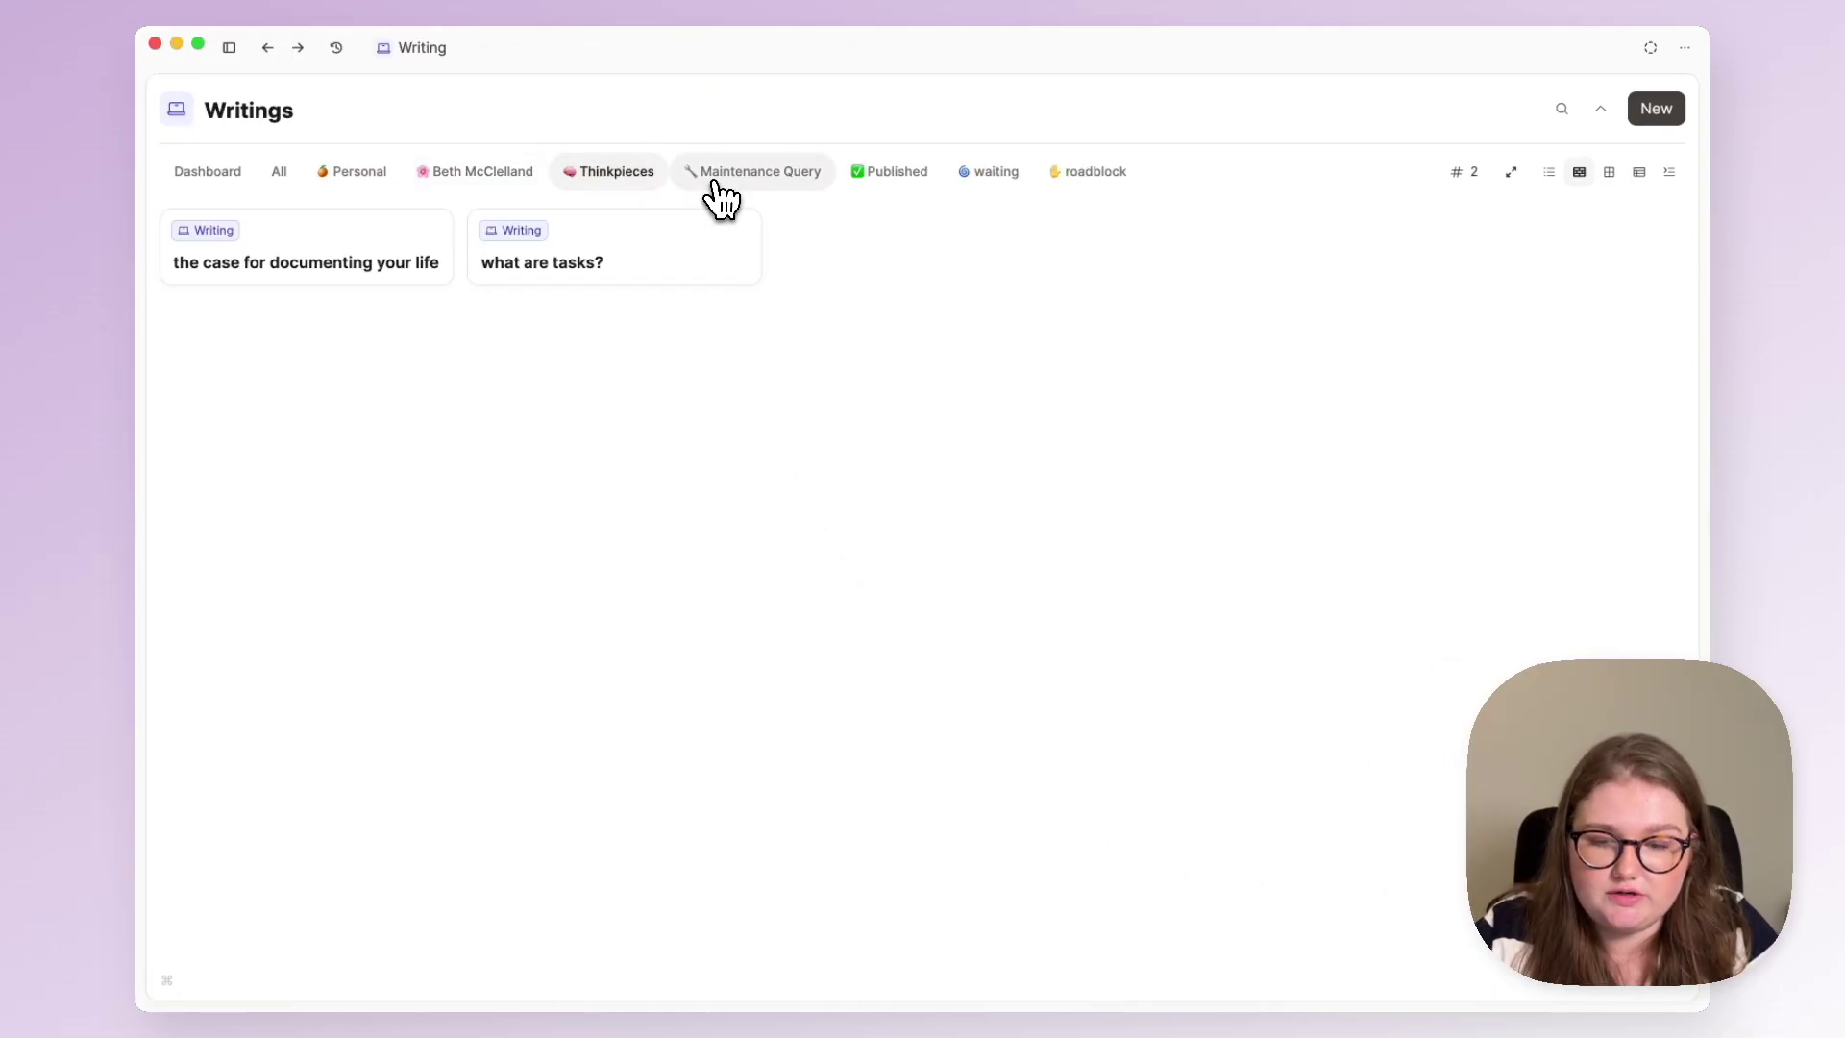
click(713, 176)
click(501, 174)
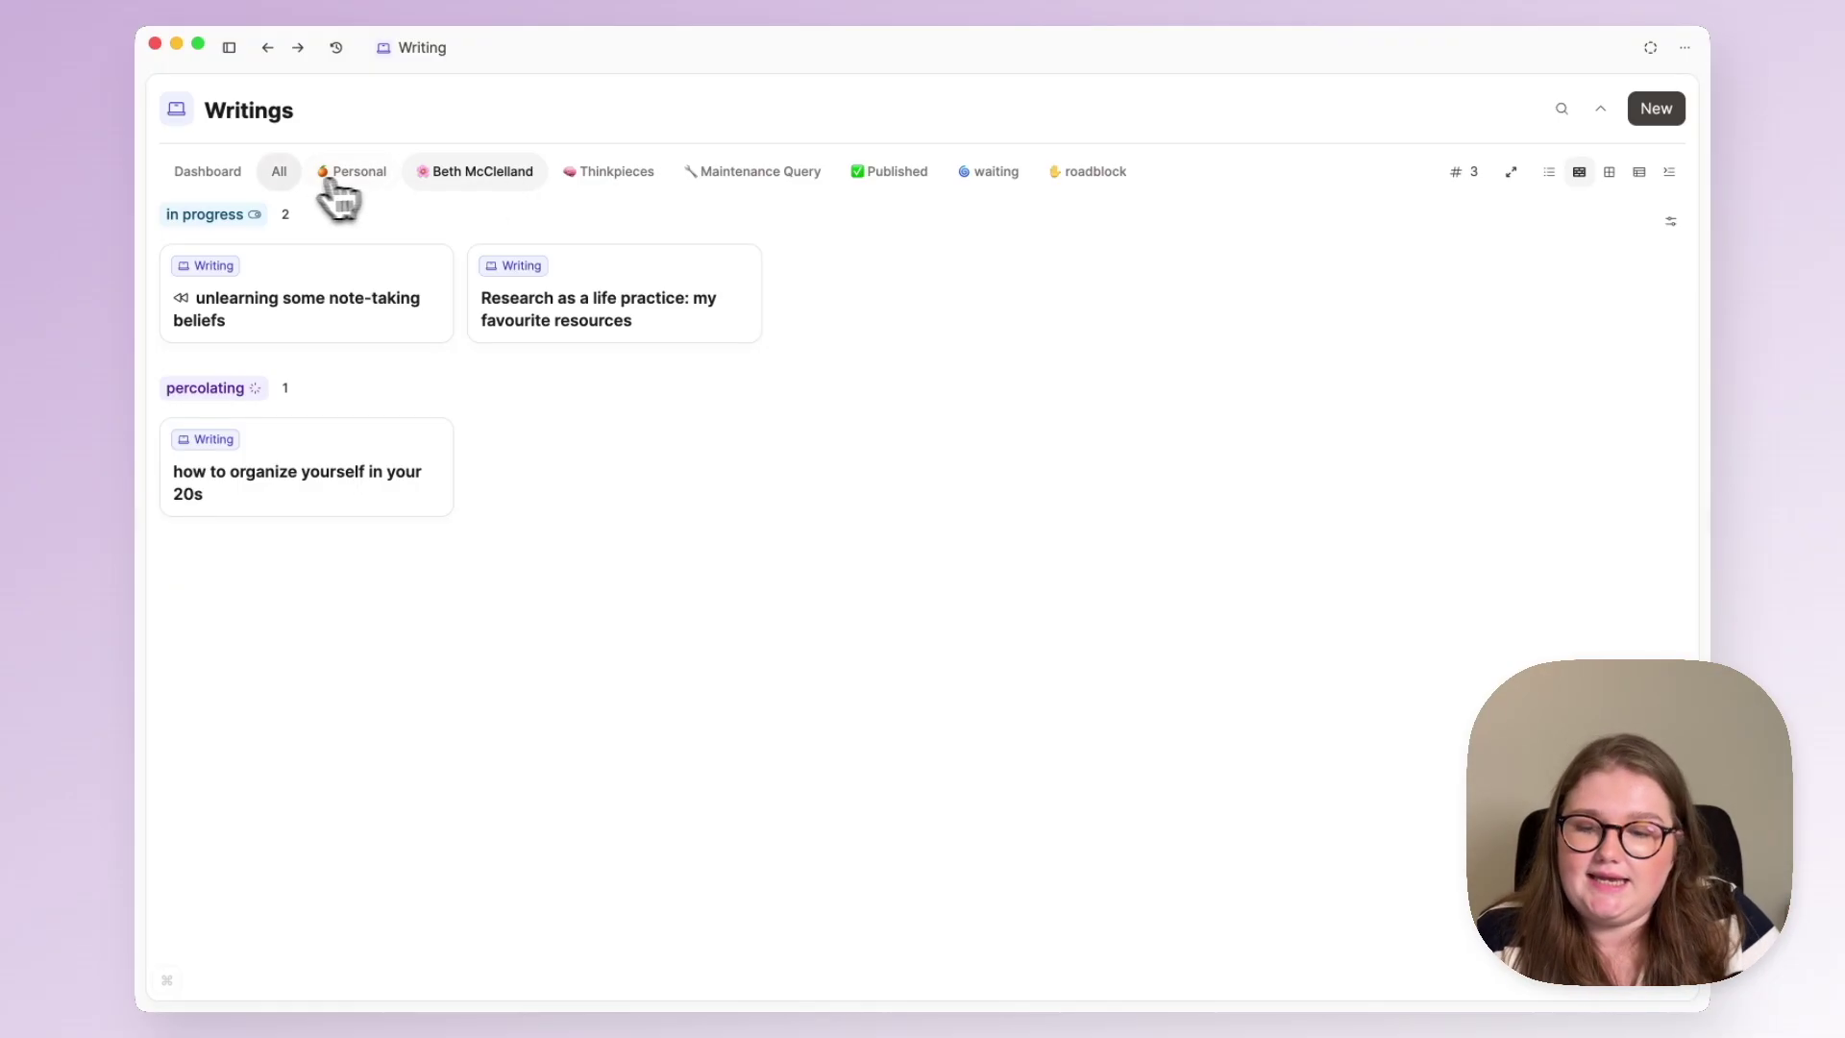
Reorder the dashboard sections: waiting and roadblock before Thinkpieces, Maintenance Query next, Published last
click(240, 175)
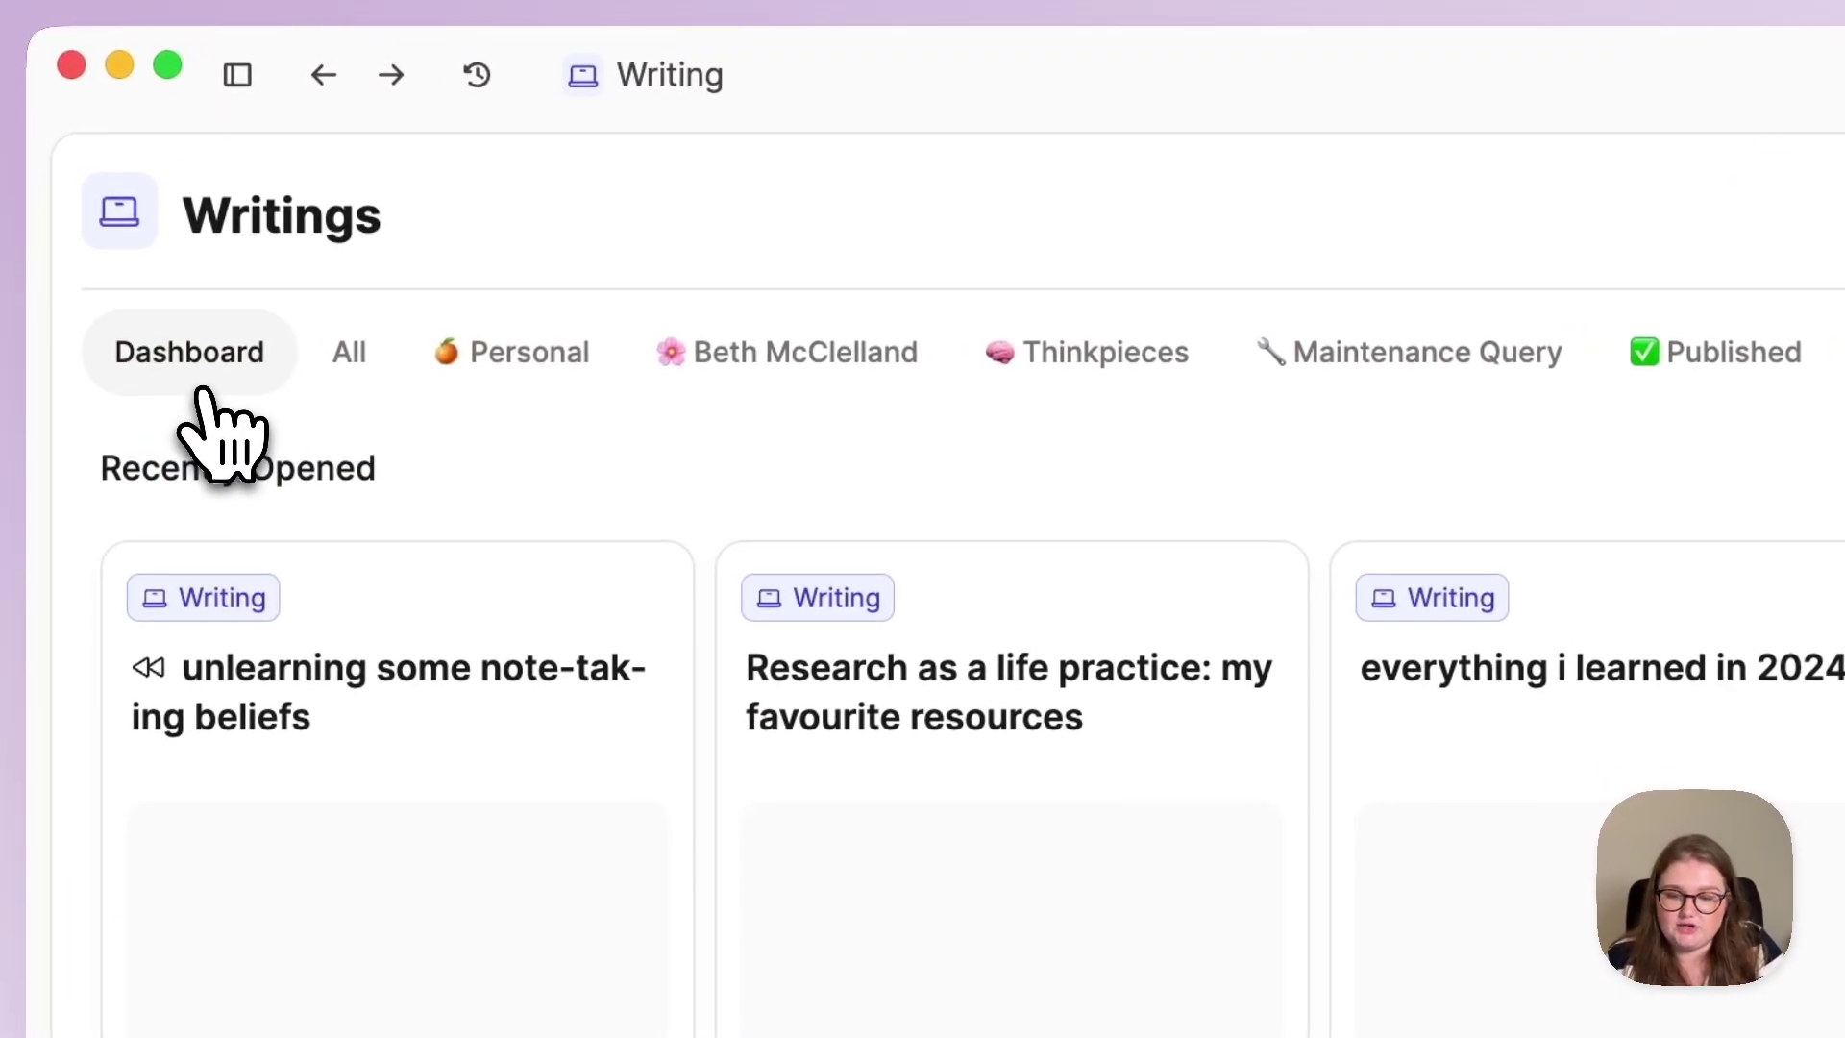
click(1742, 280)
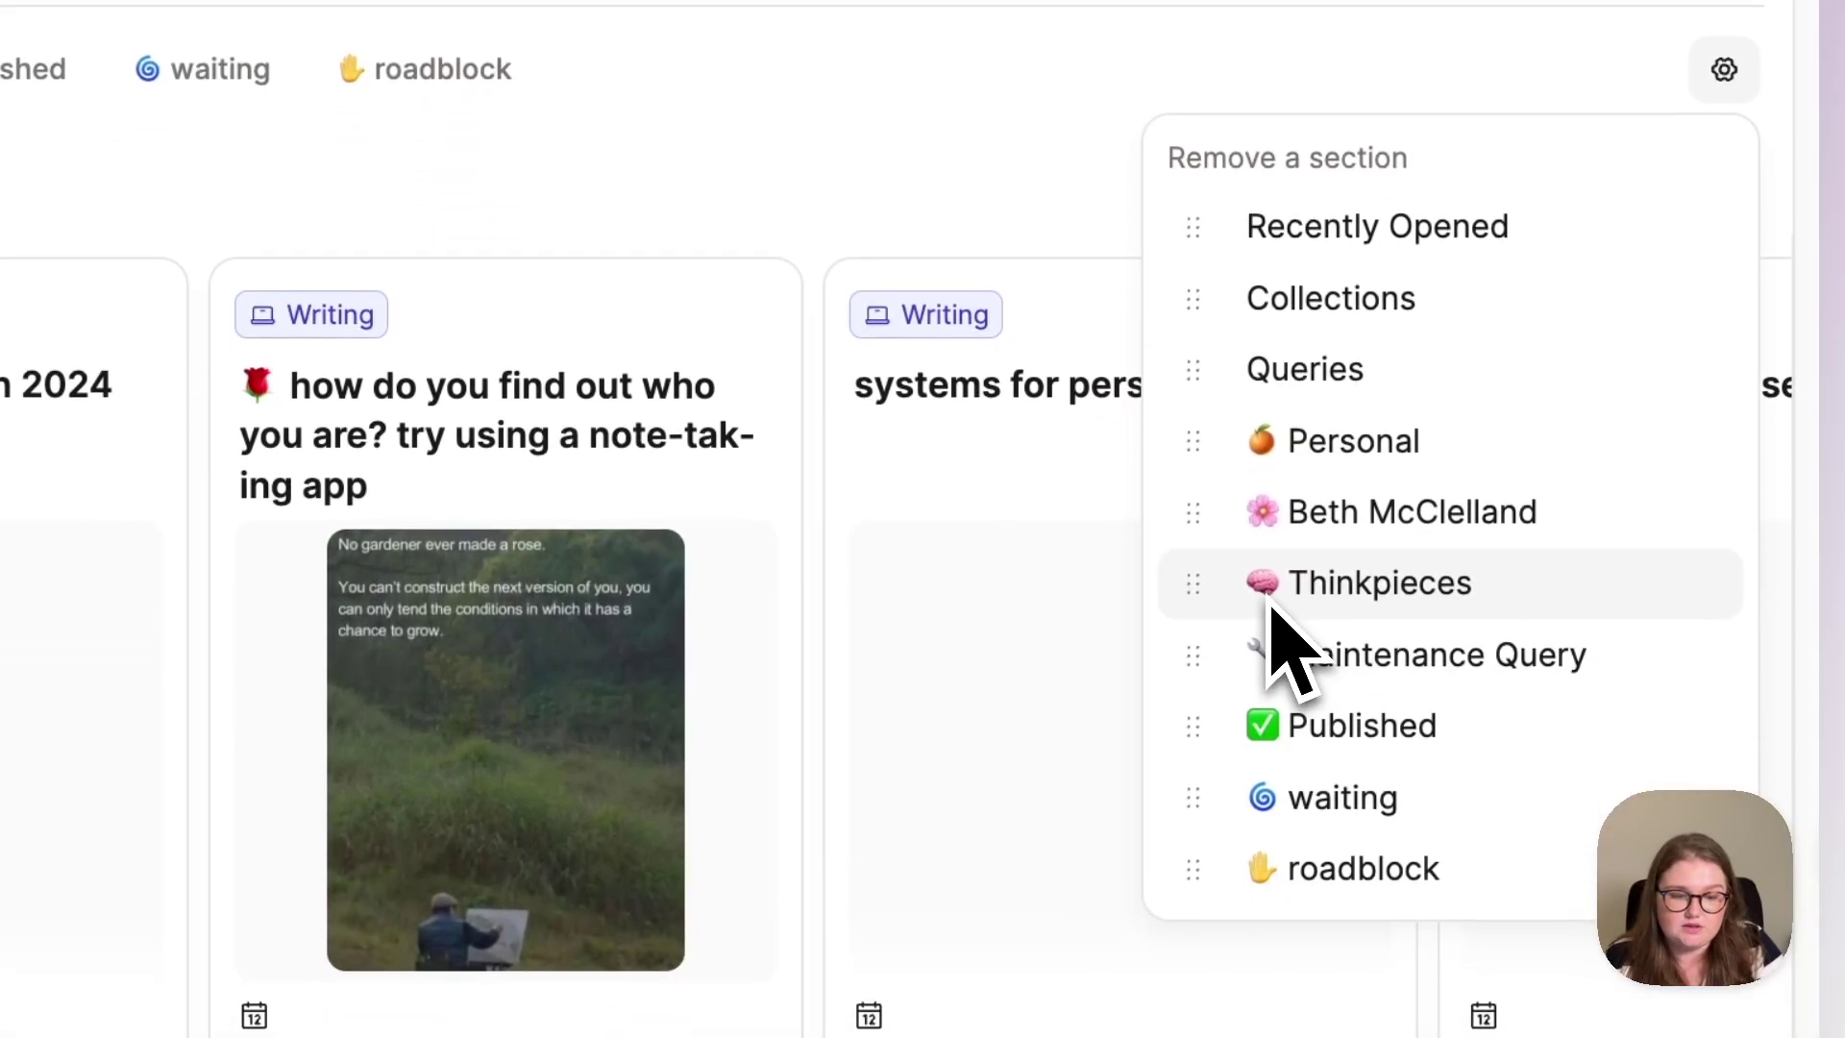
drag(1207, 724, 1209, 846)
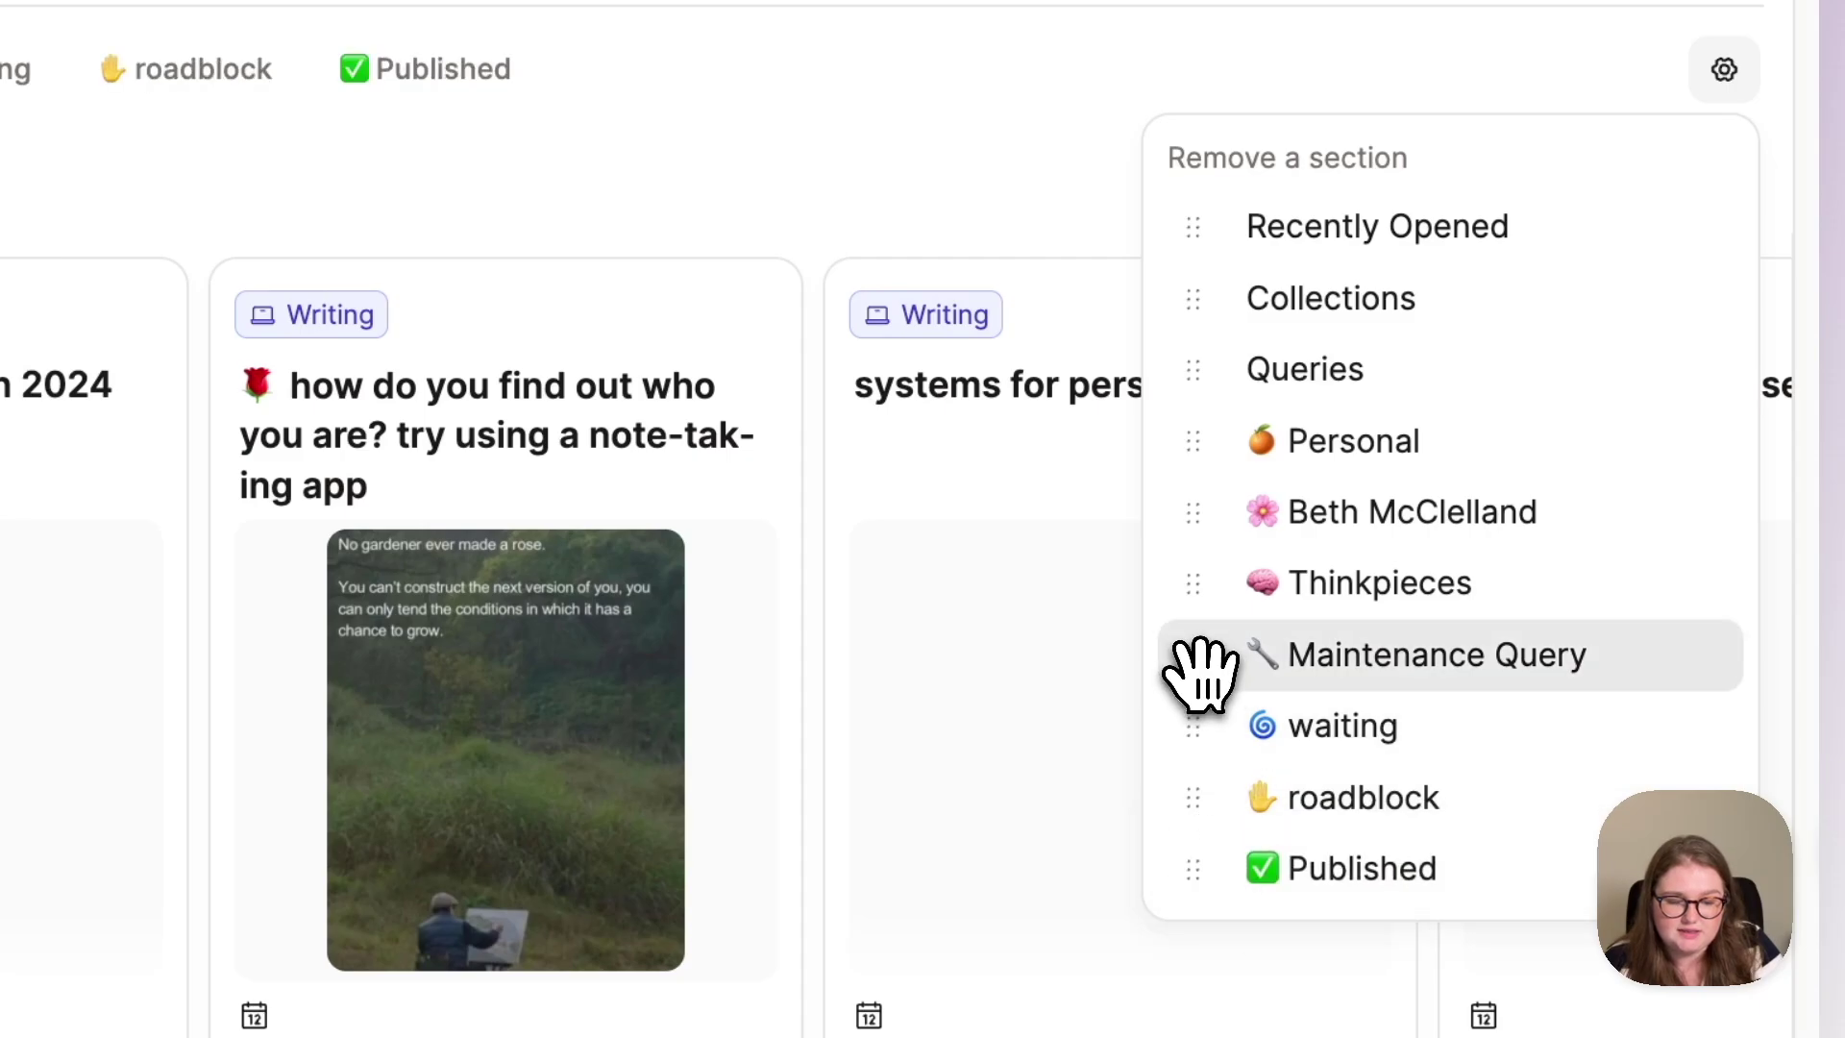
drag(1194, 662, 1221, 843)
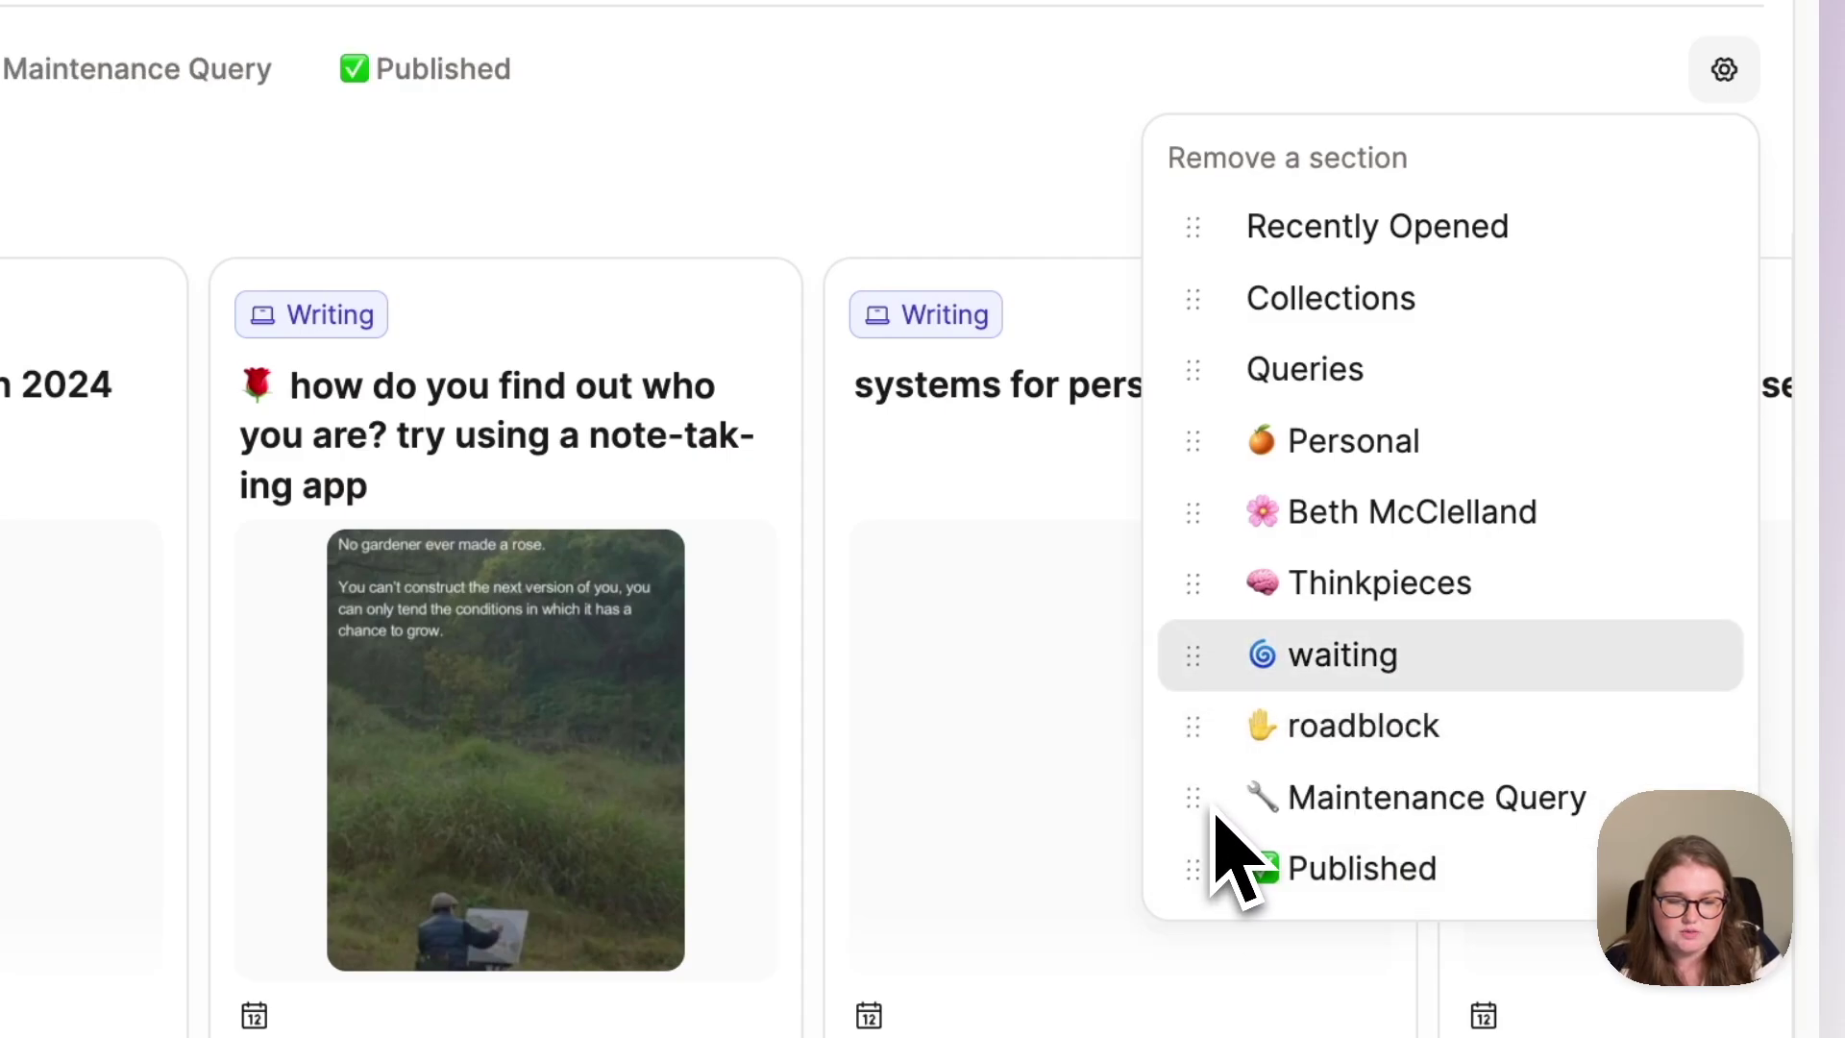
drag(1201, 673, 1194, 597)
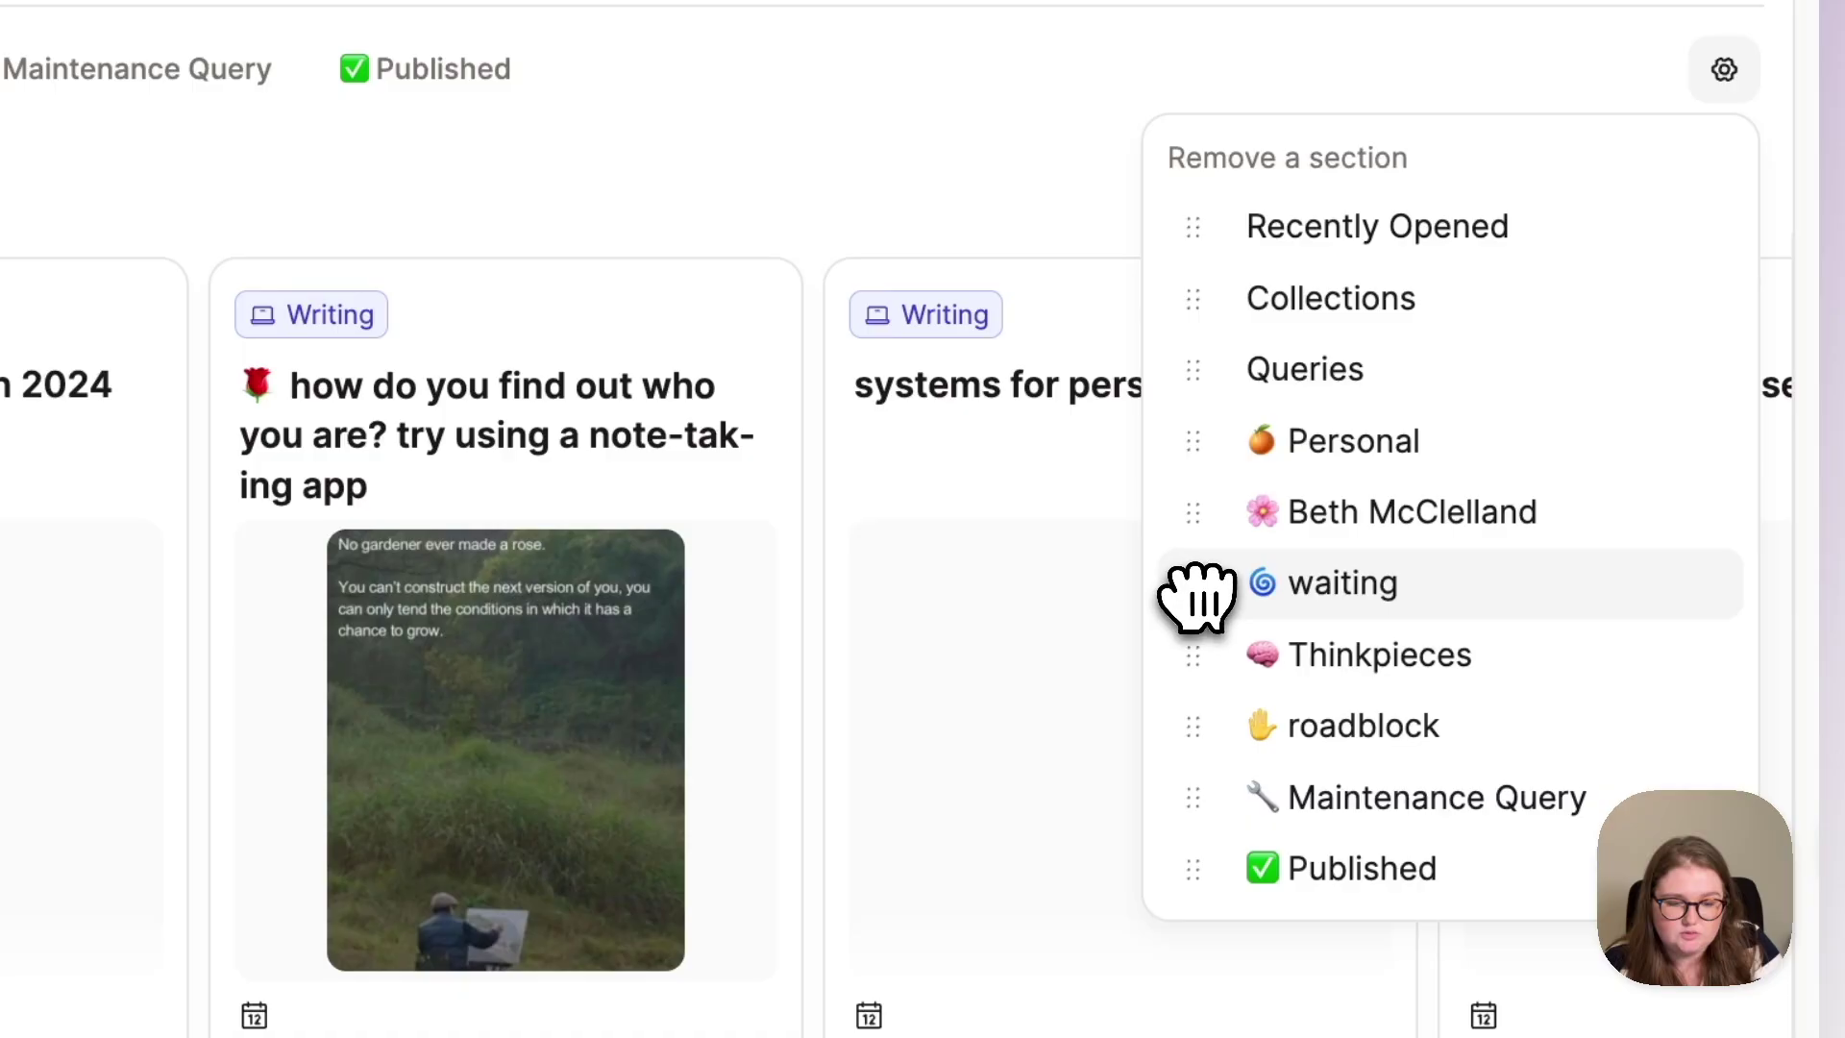
drag(1194, 726, 1194, 653)
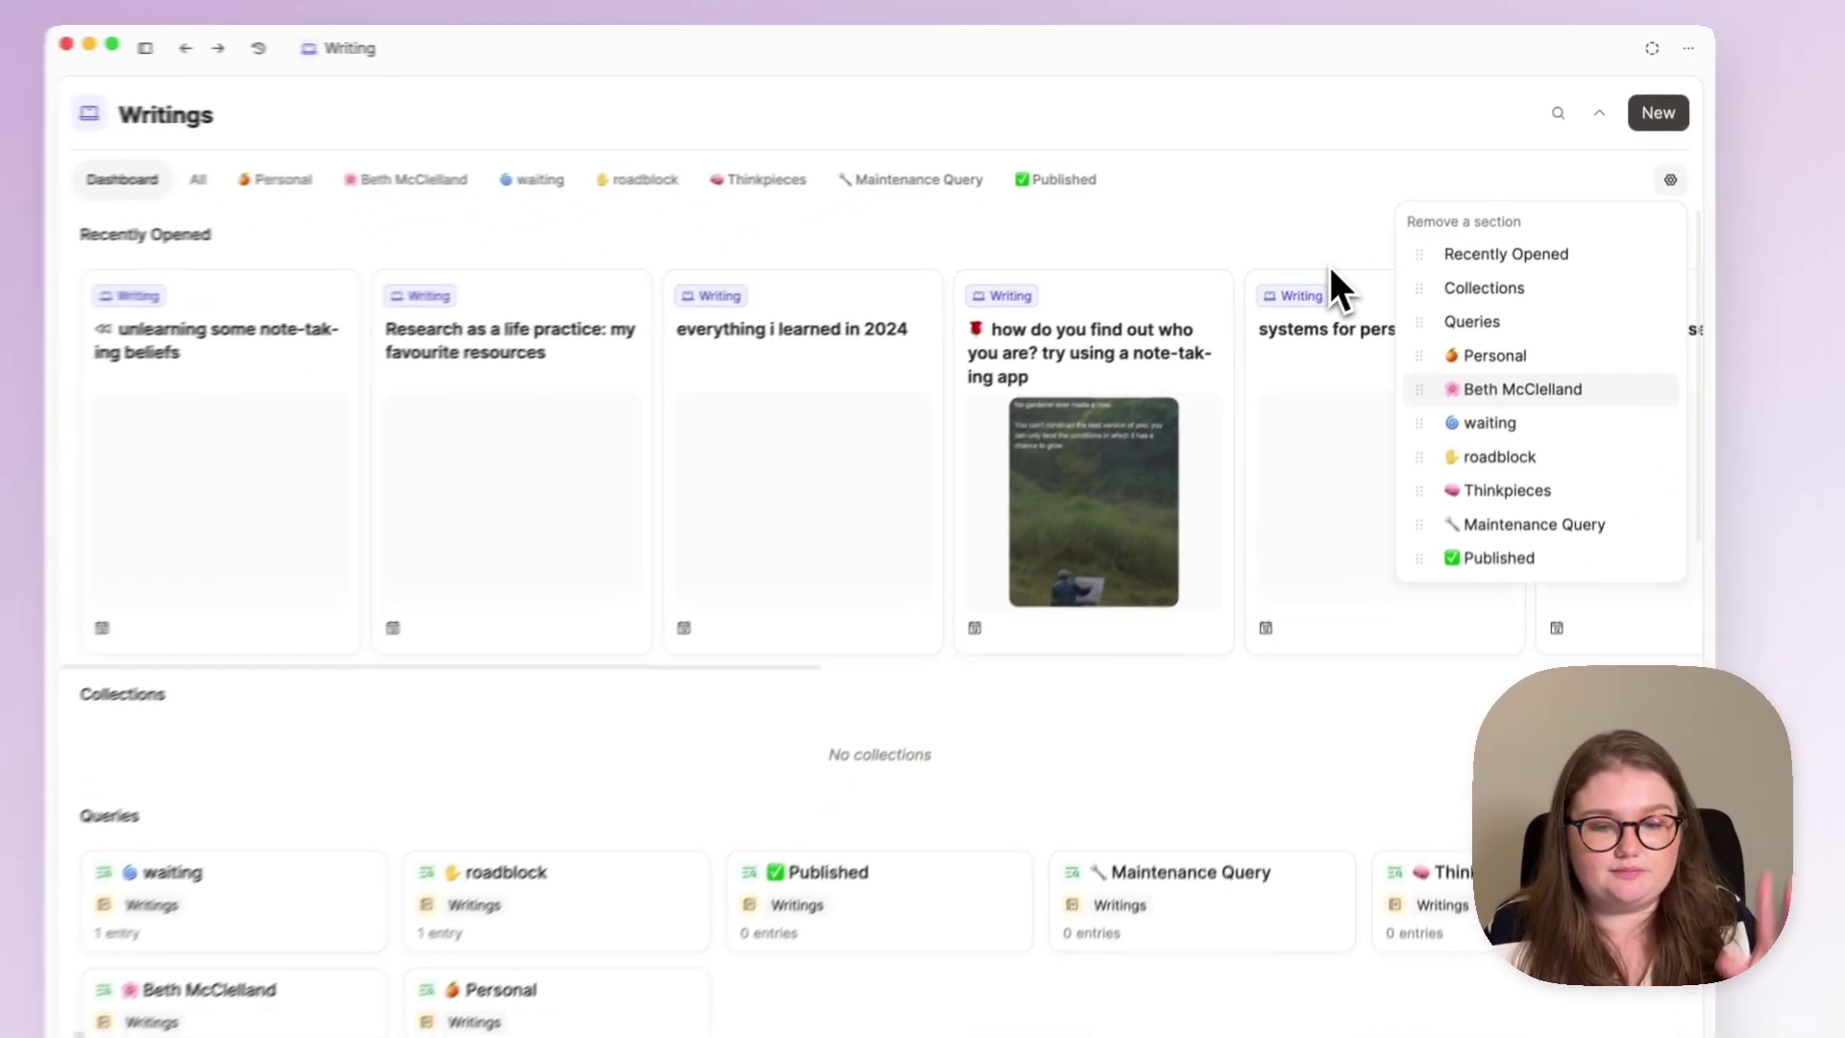
Close the sections list and step through the Personal, author-named, waiting and roadblock tabs, ending on the author-named tab
click(1276, 231)
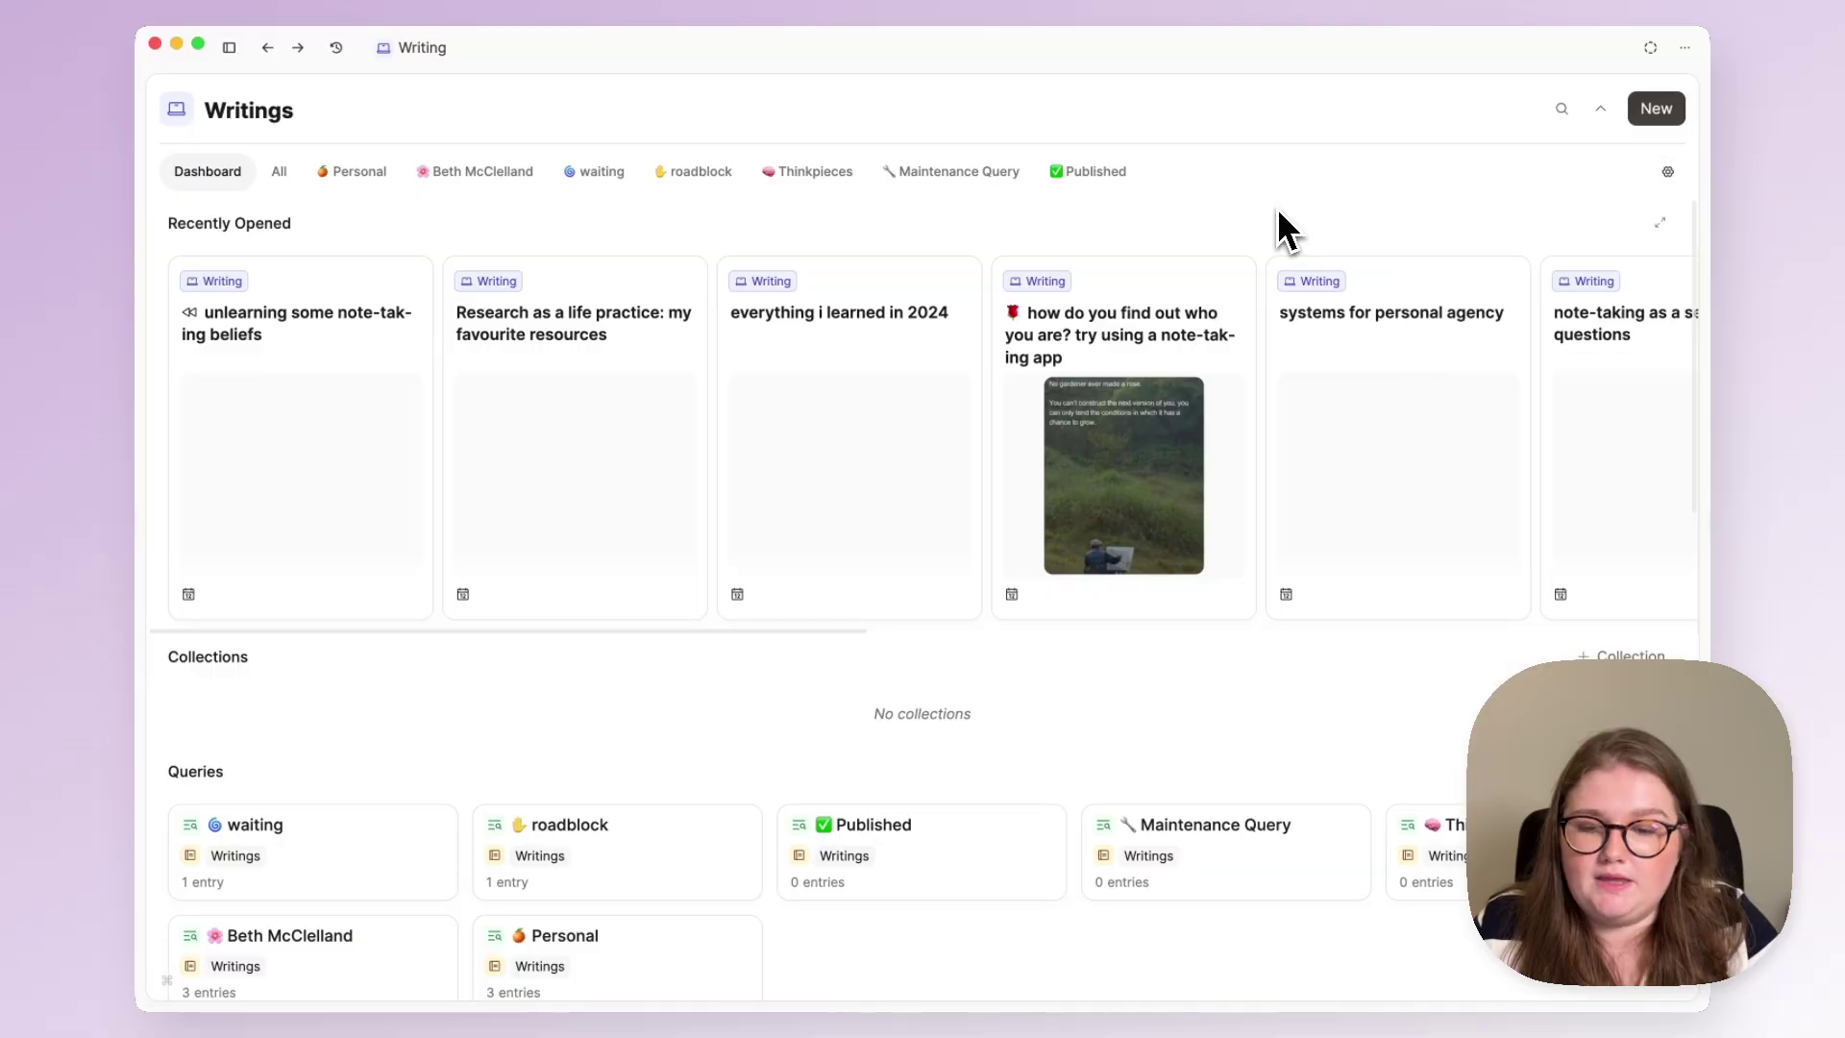
click(352, 175)
click(476, 182)
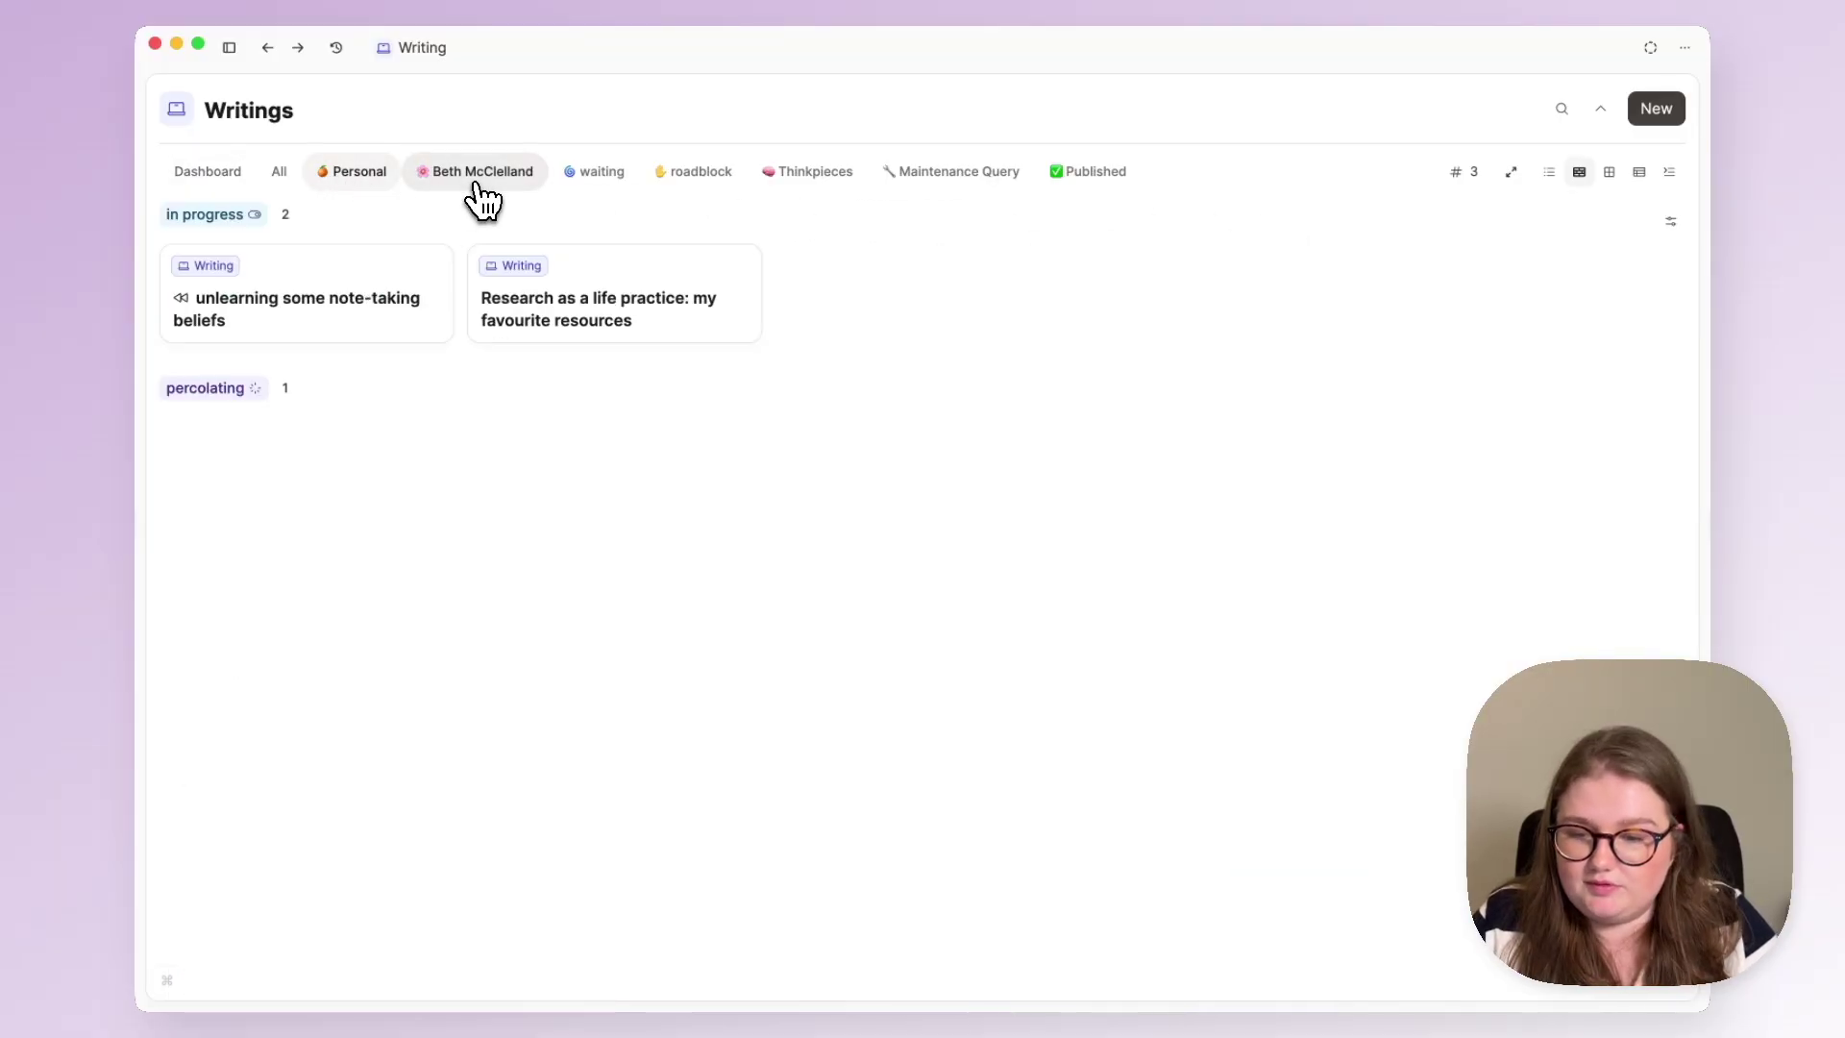
click(576, 182)
click(653, 182)
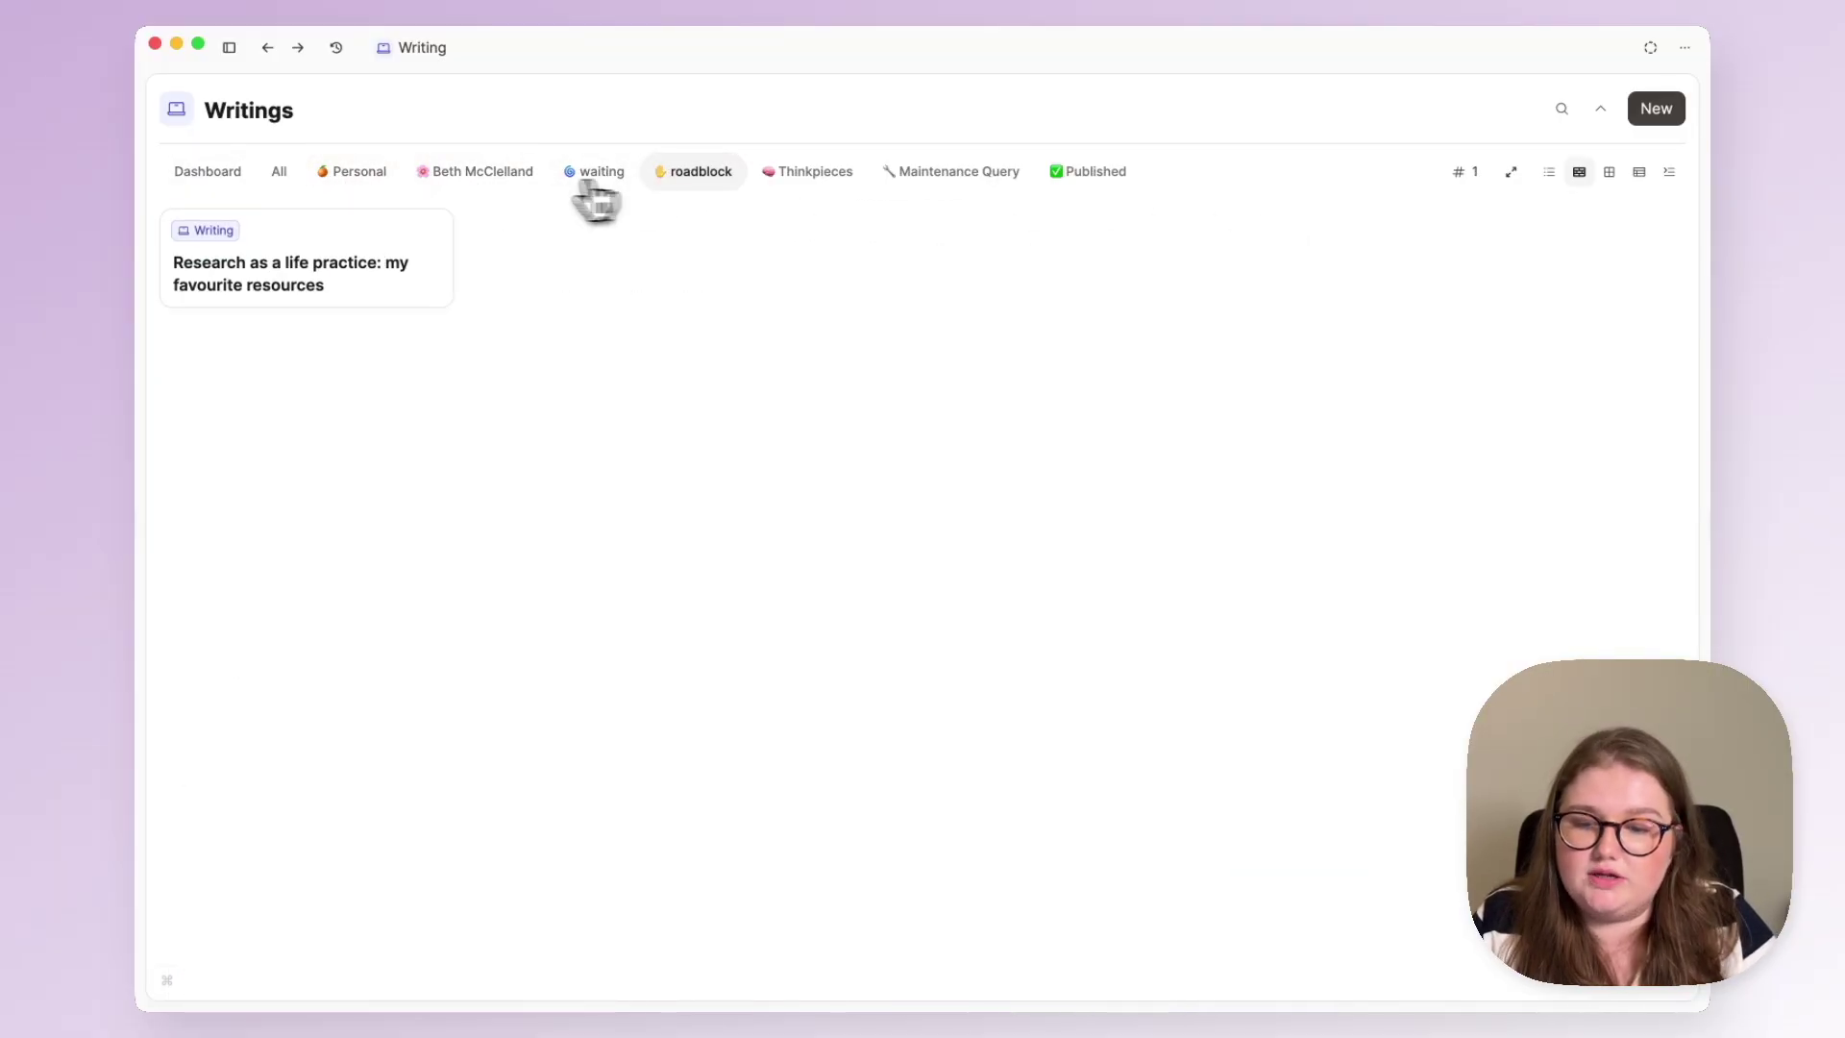
click(490, 183)
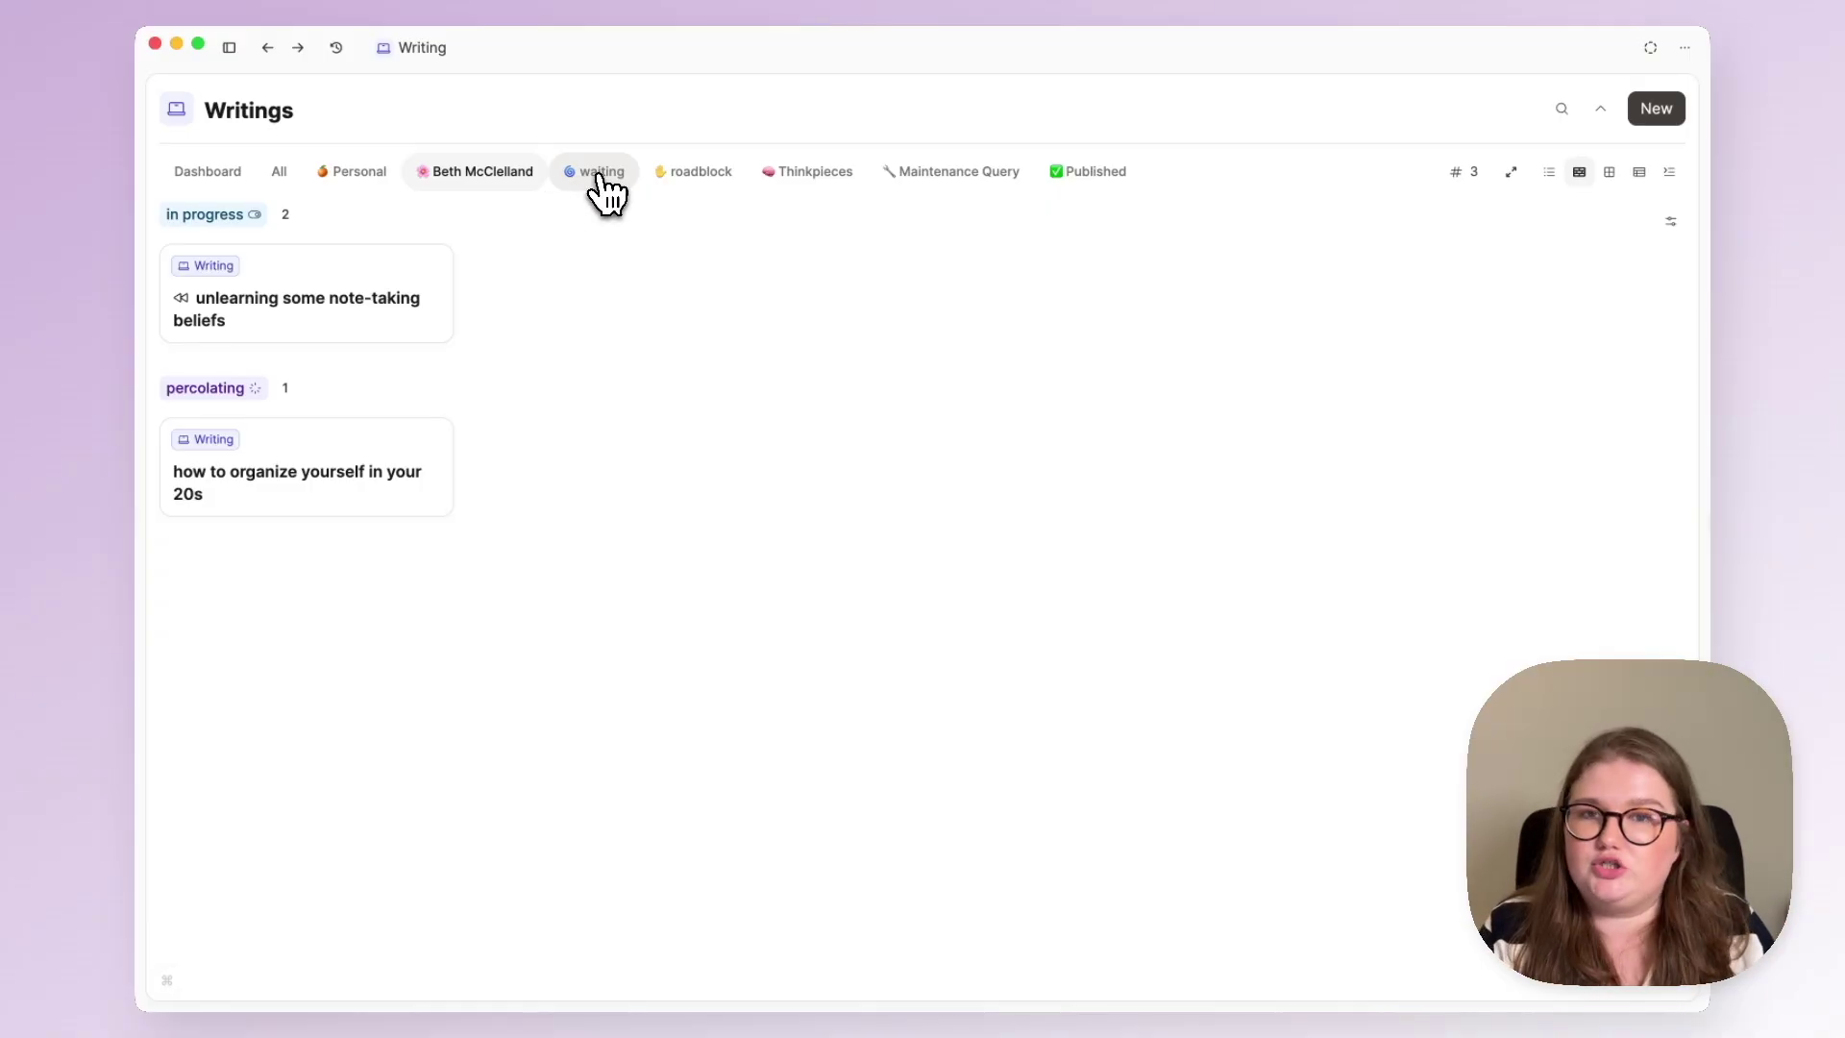